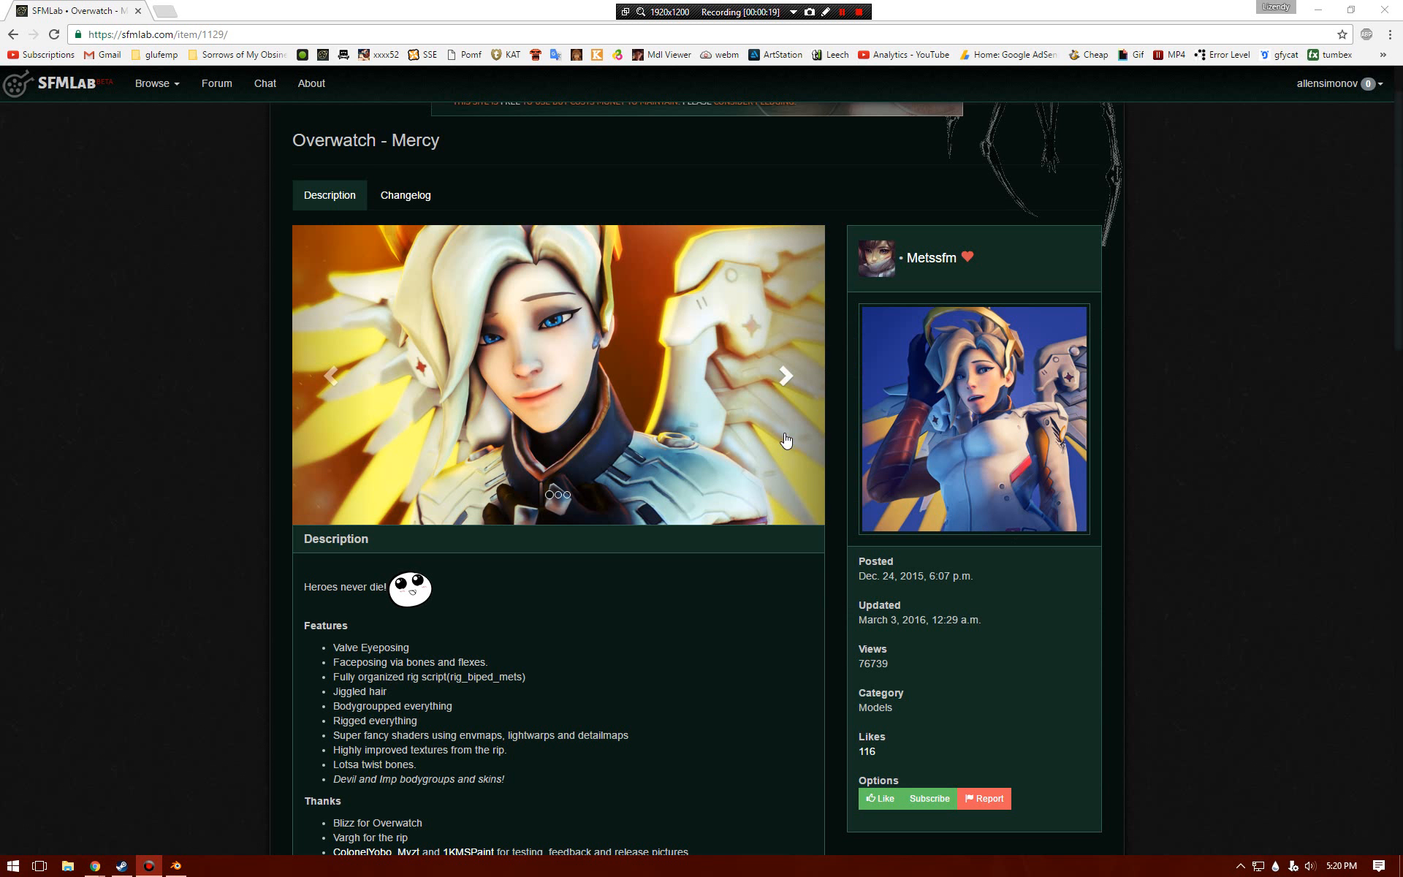
- Review the preview images and description on the Overwatch - Mercy model page down to its download section
click(764, 391)
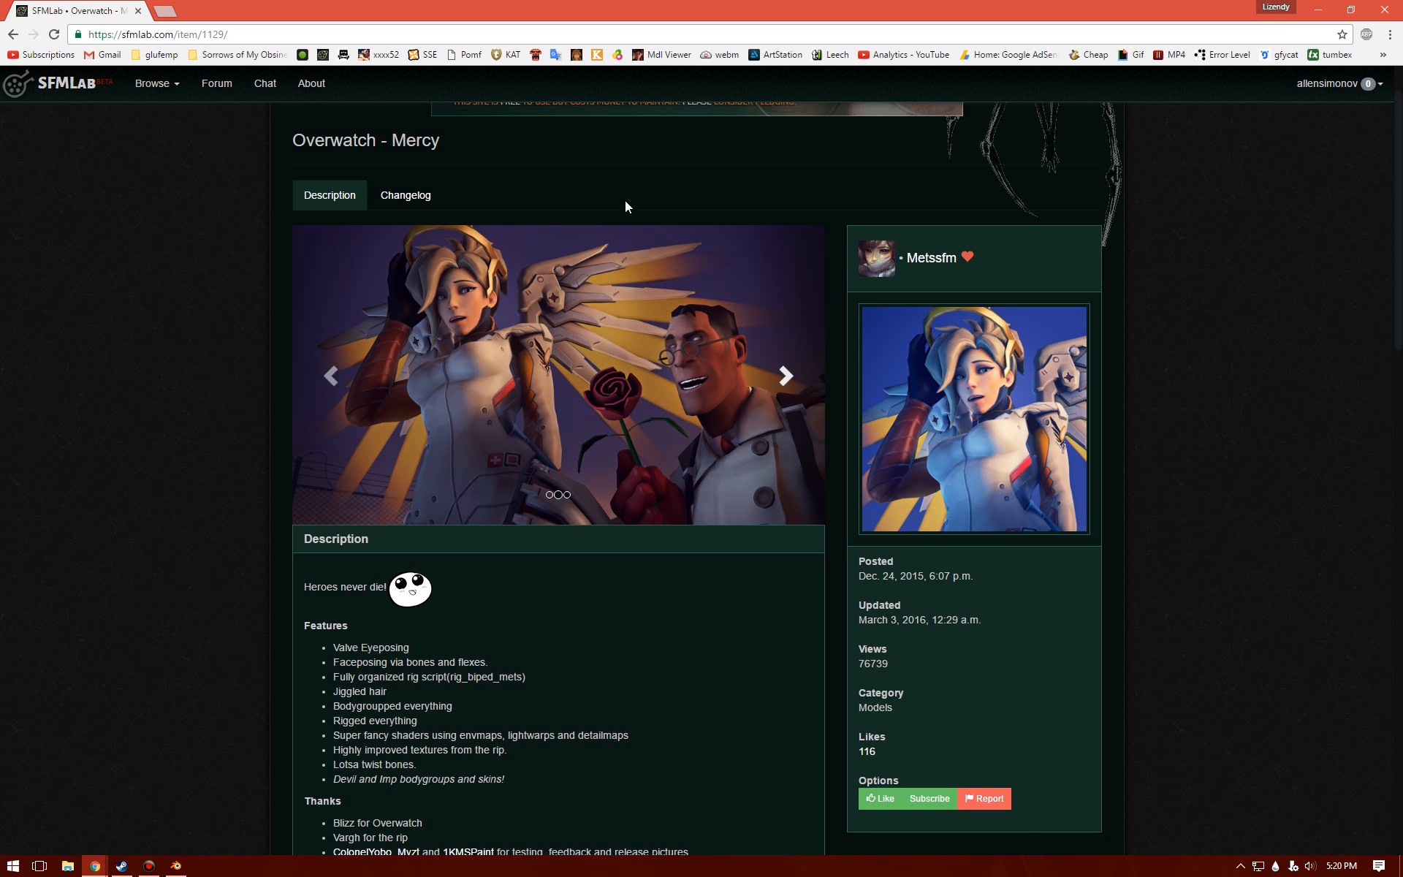
scroll(698, 556, down, 3)
scroll(672, 729, down, 2)
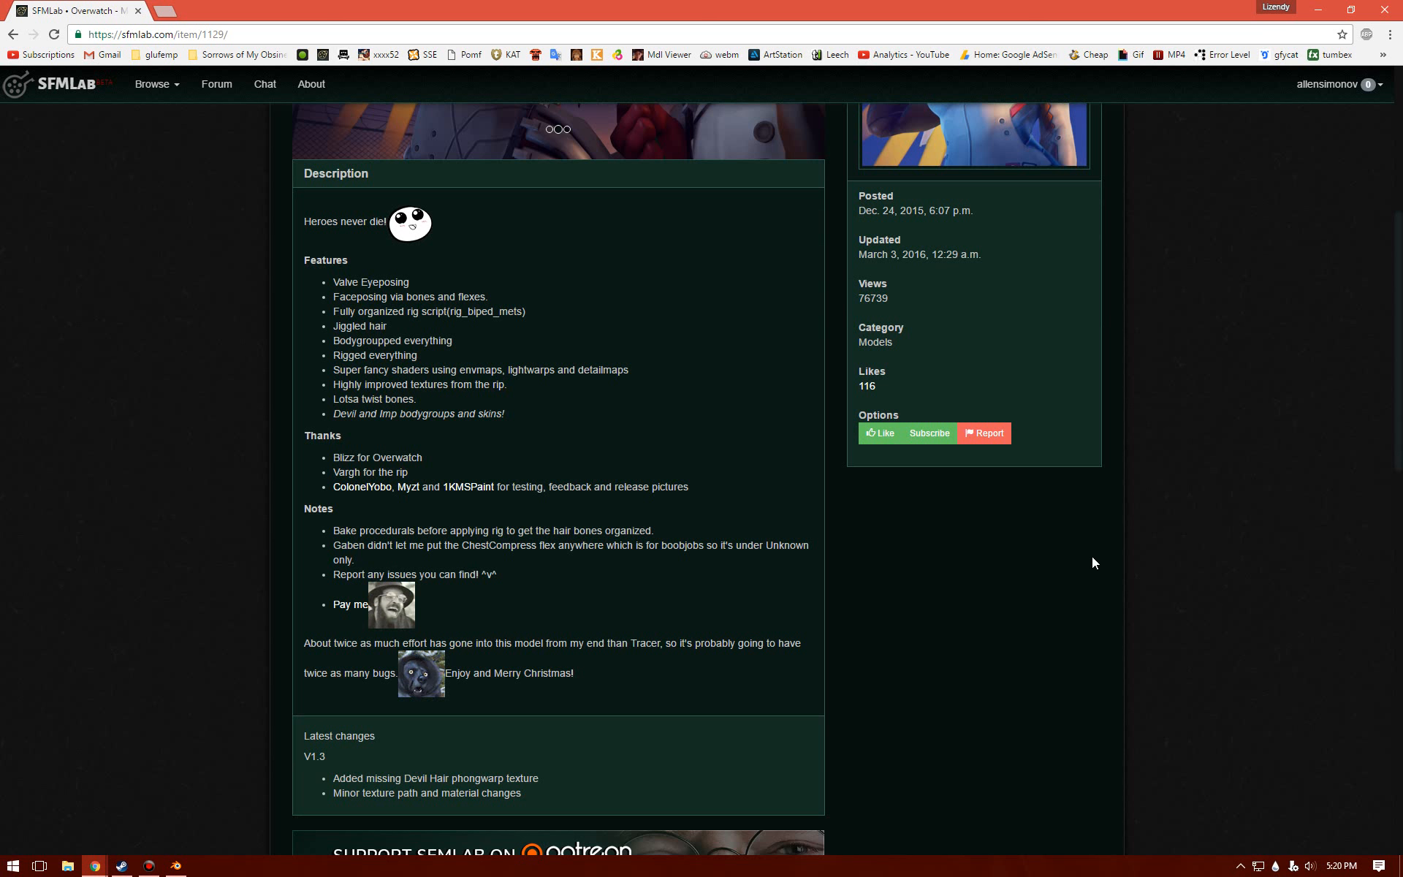
scroll(1090, 584, down, 6)
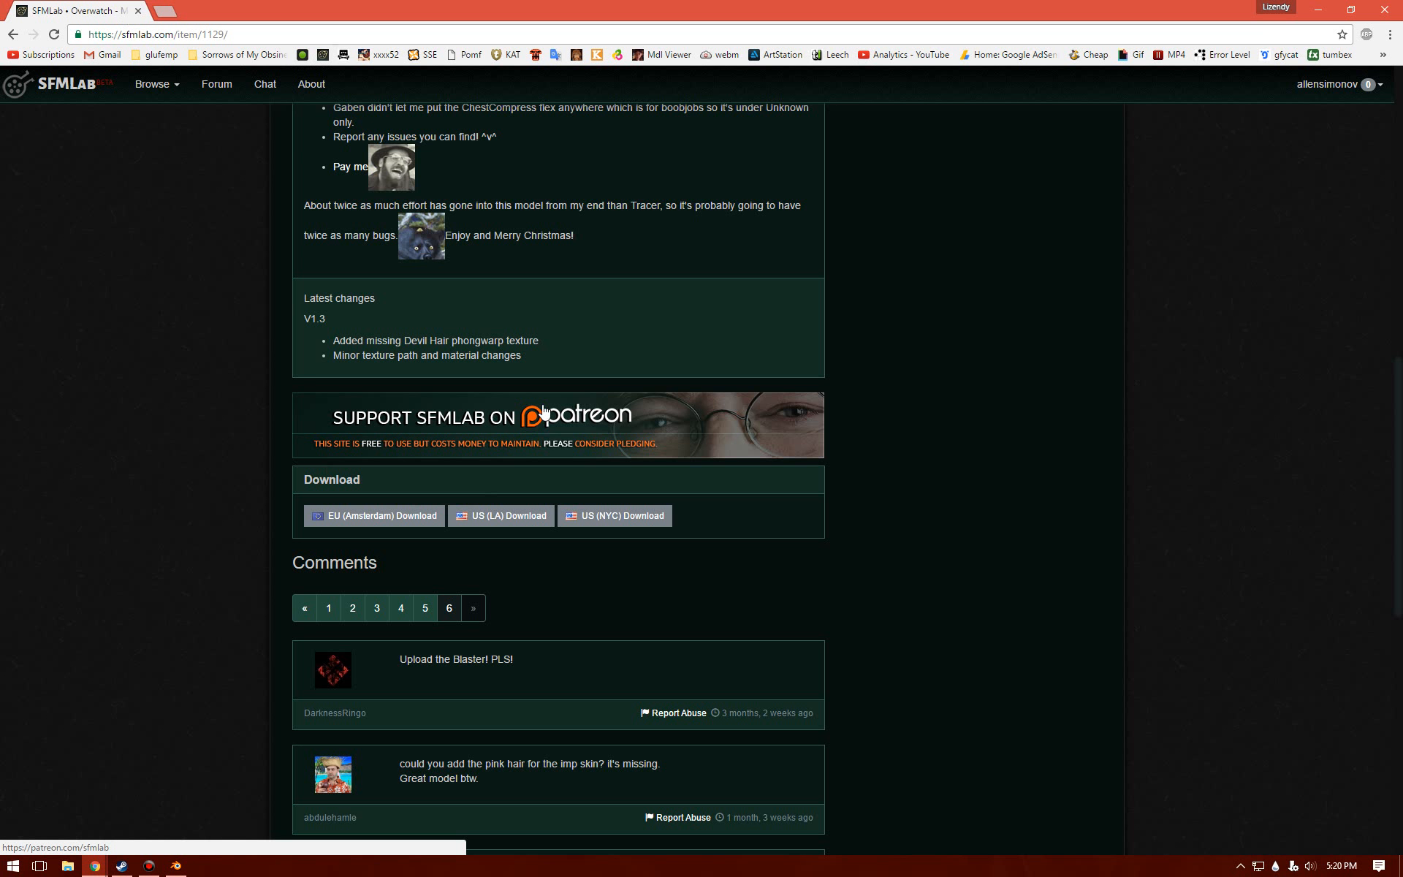
- Switch to Steam, look through the Community Workshop page, and return to the browser
click(131, 866)
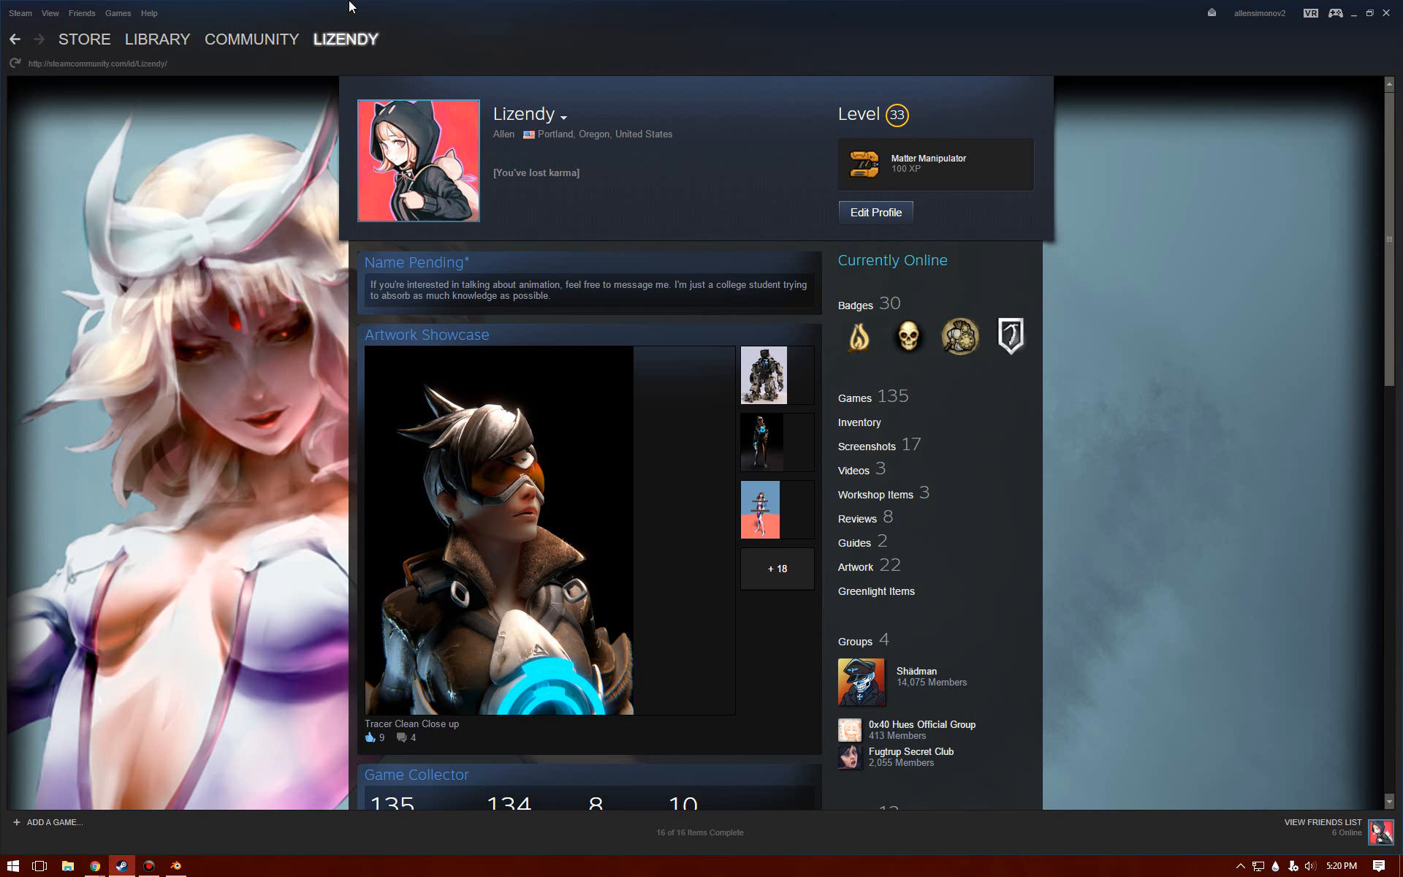
click(235, 37)
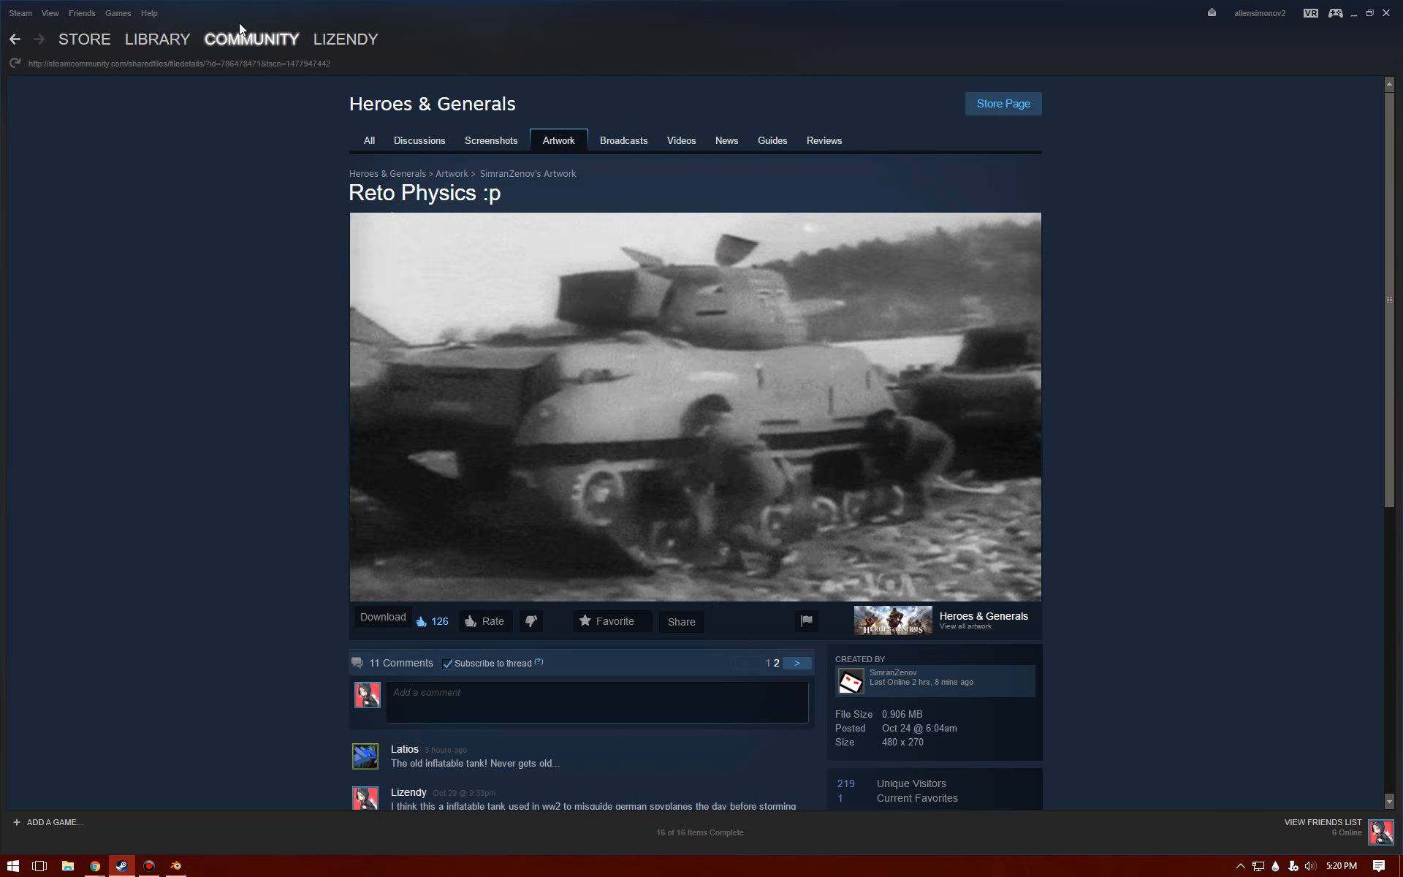
mouse_move(241, 38)
click(232, 92)
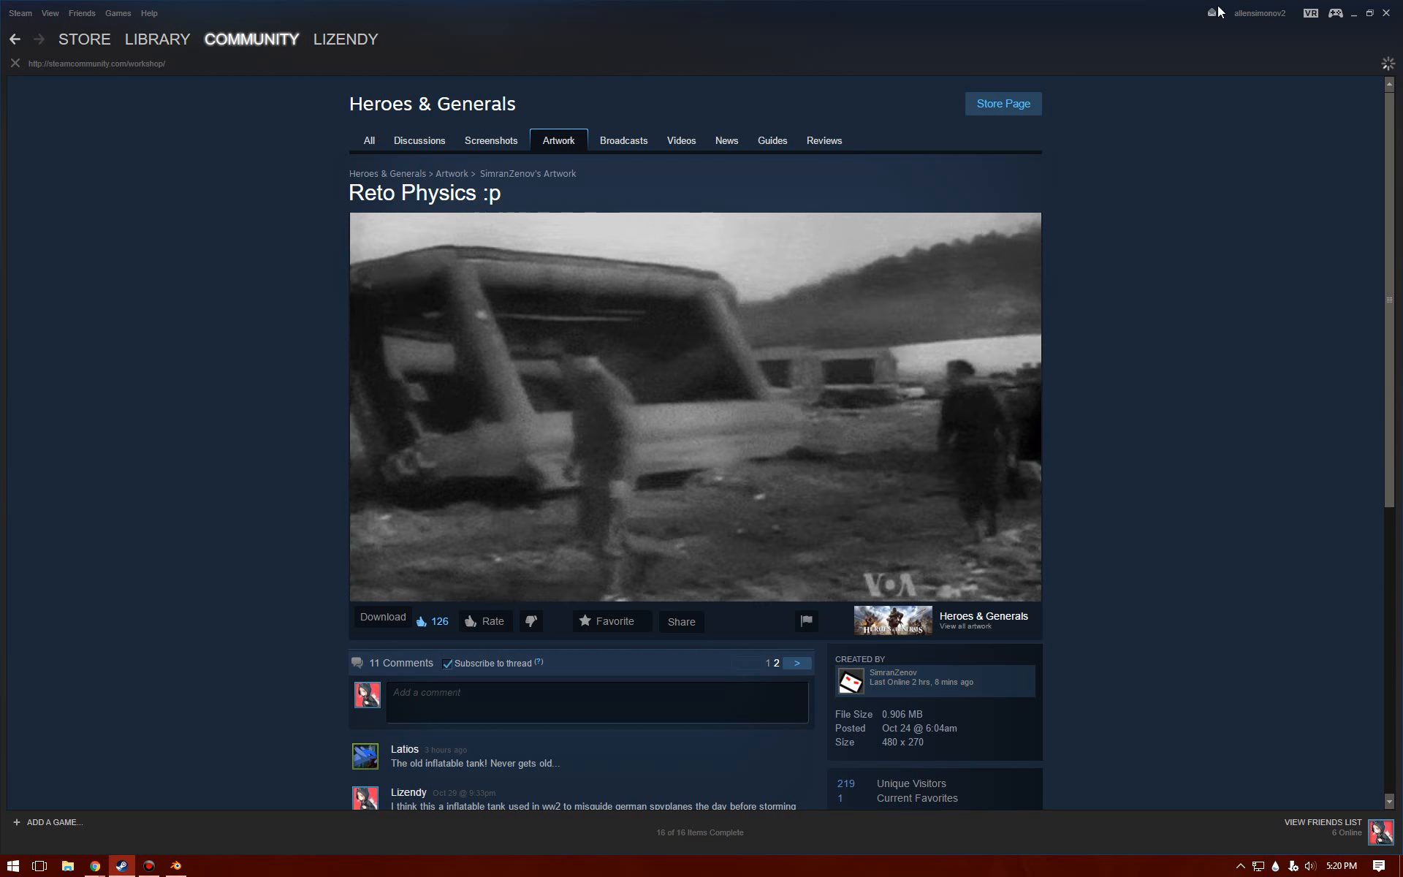
scroll(678, 358, down, 10)
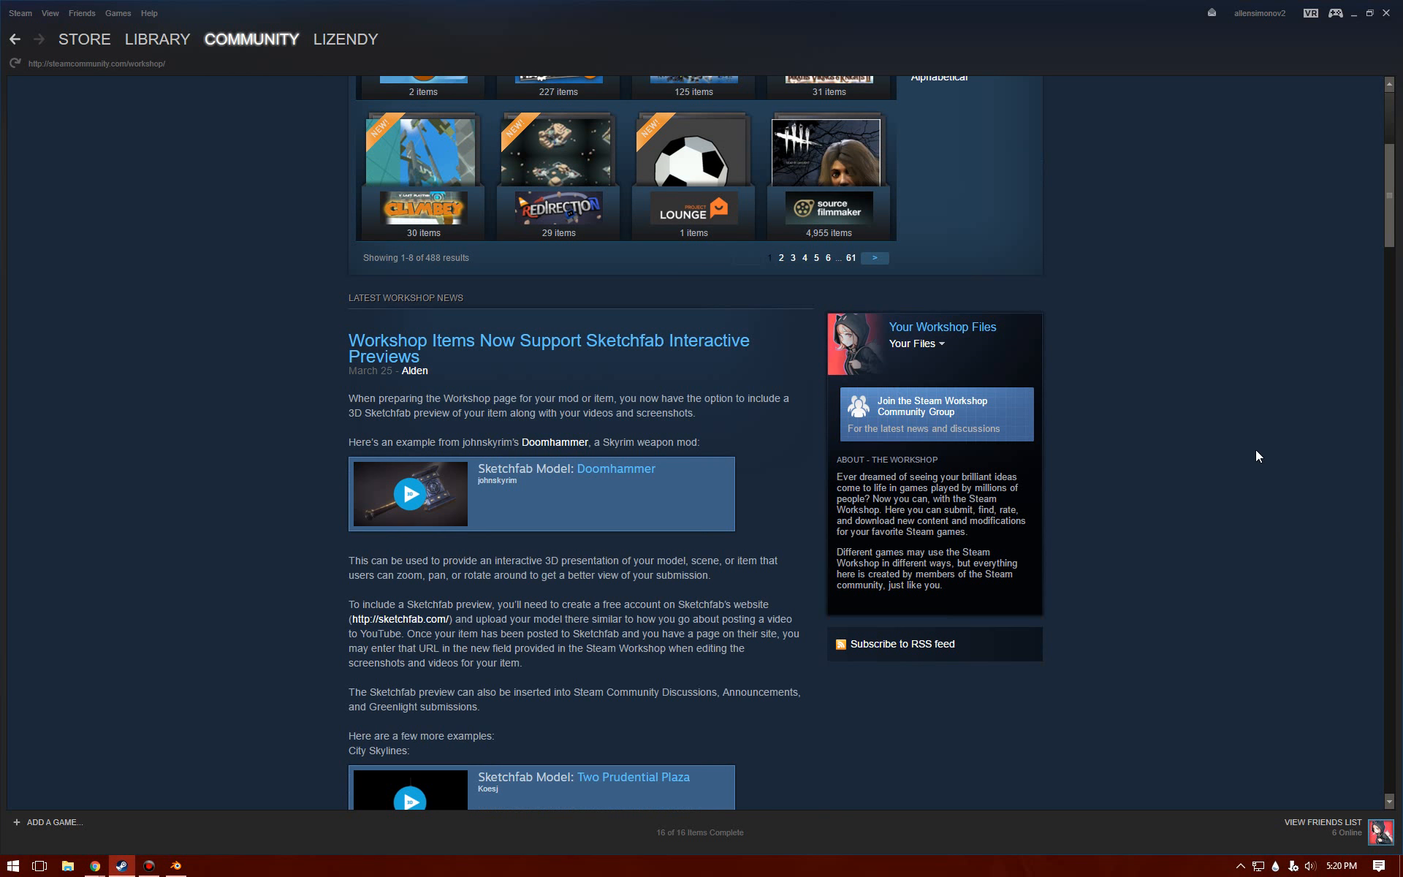
scroll(905, 446, up, 5)
click(1353, 13)
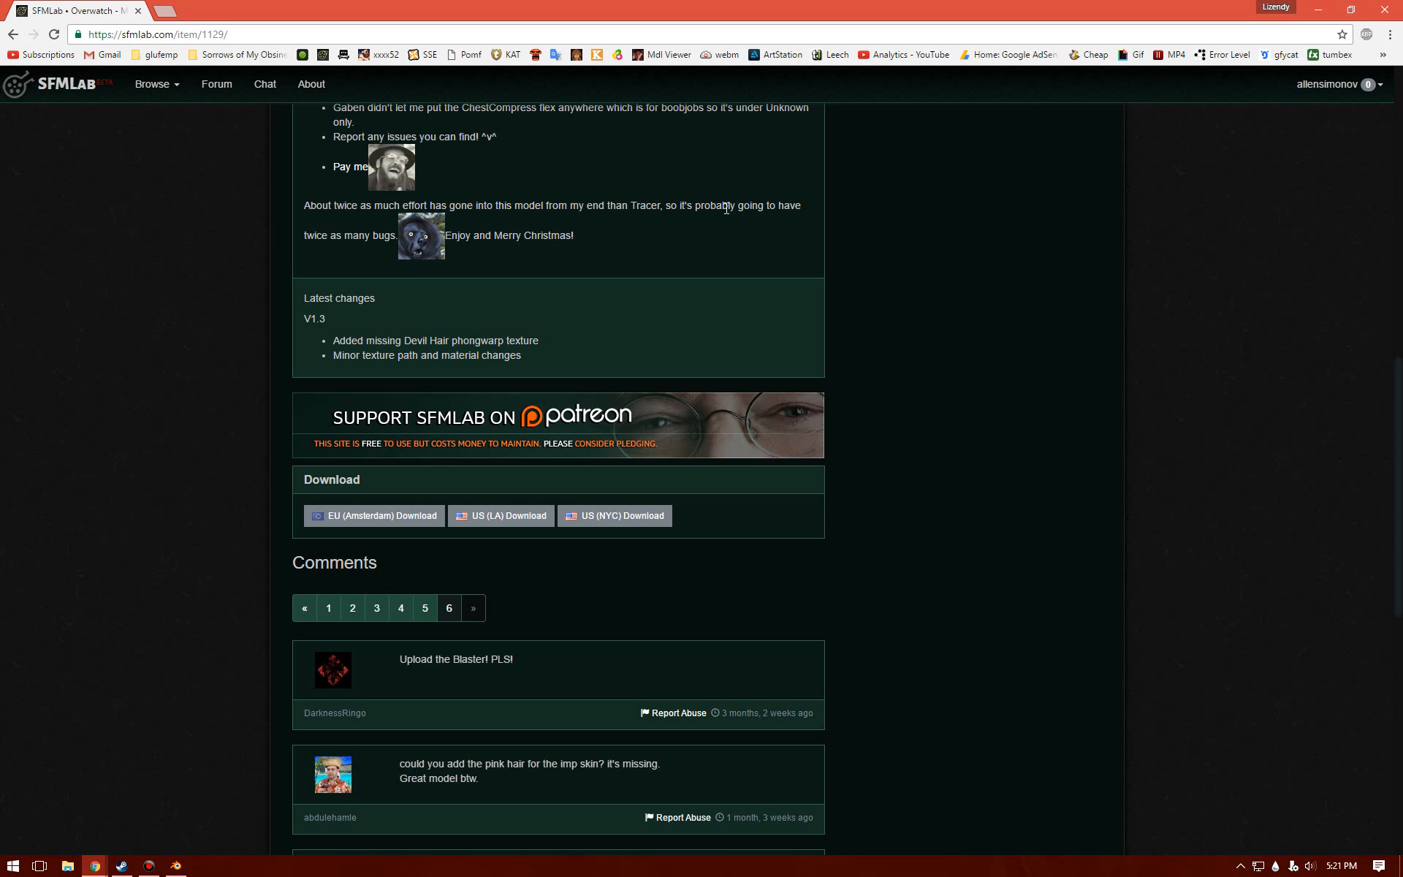
- Download the Mercy model from the US (LA) server and open the downloaded RAR archive
scroll(689, 205, up, 5)
scroll(694, 566, down, 3)
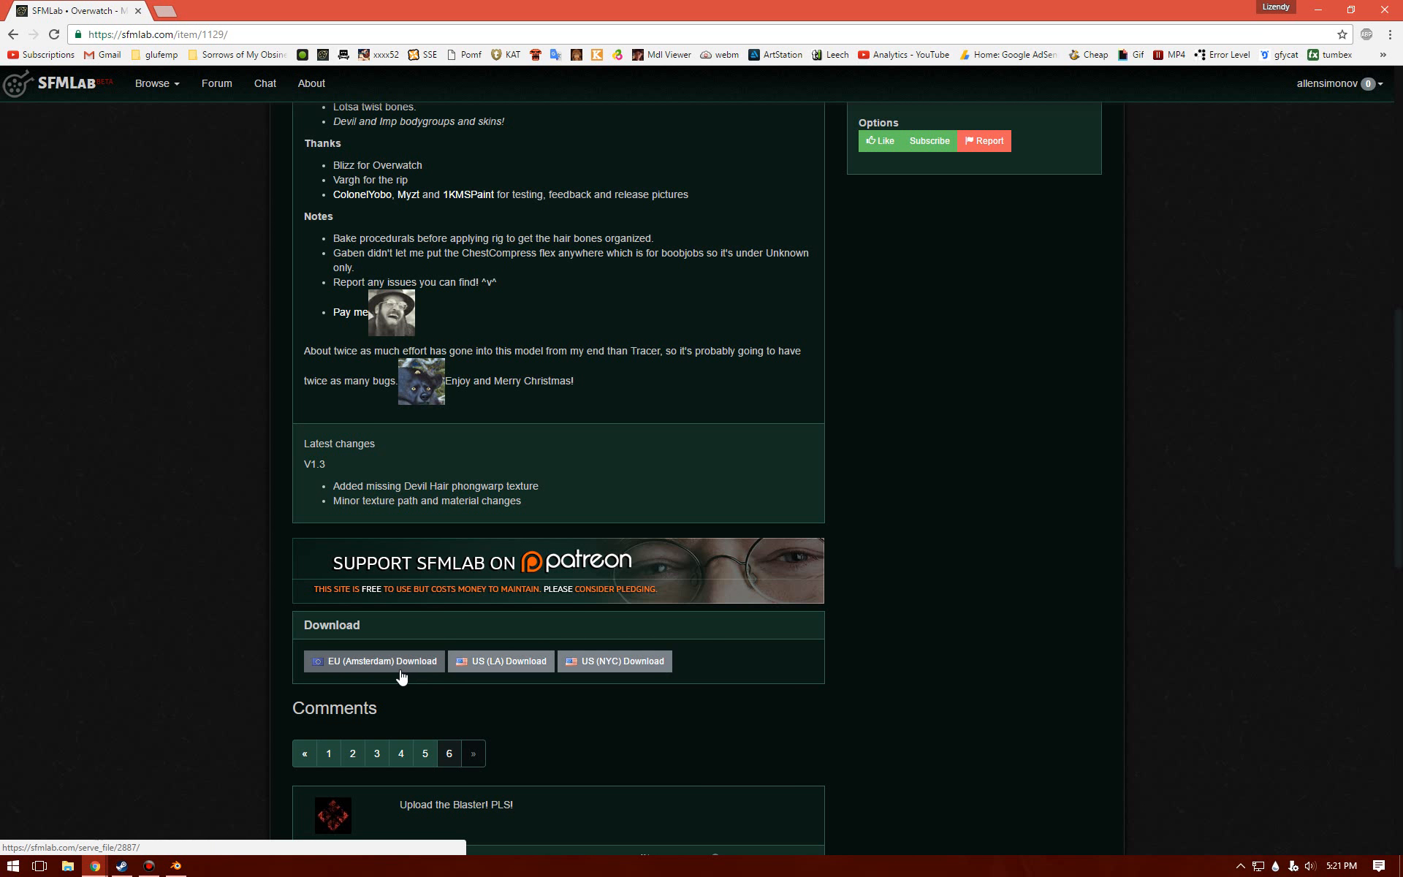
click(514, 670)
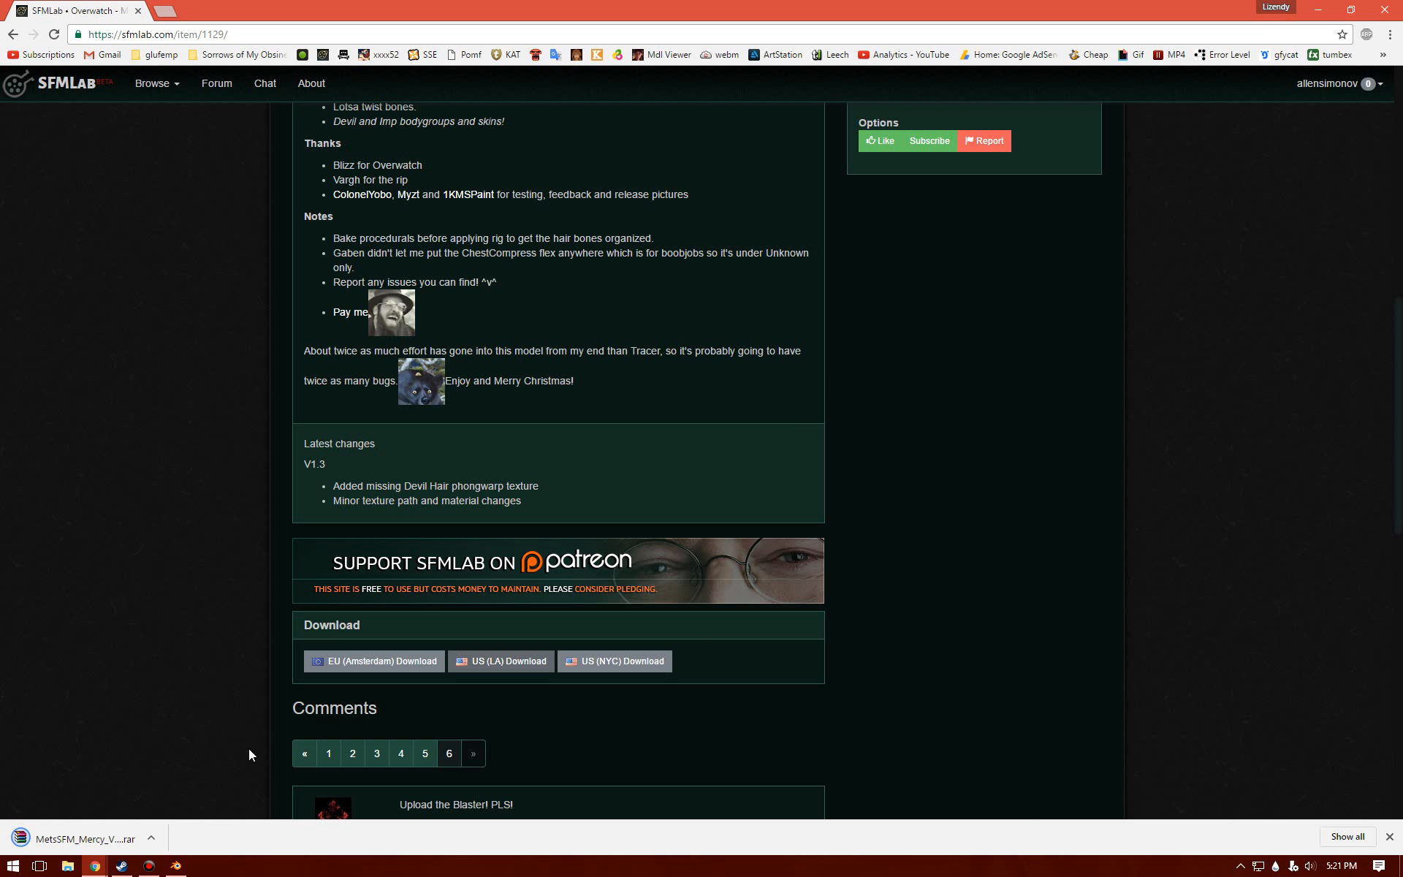
click(140, 824)
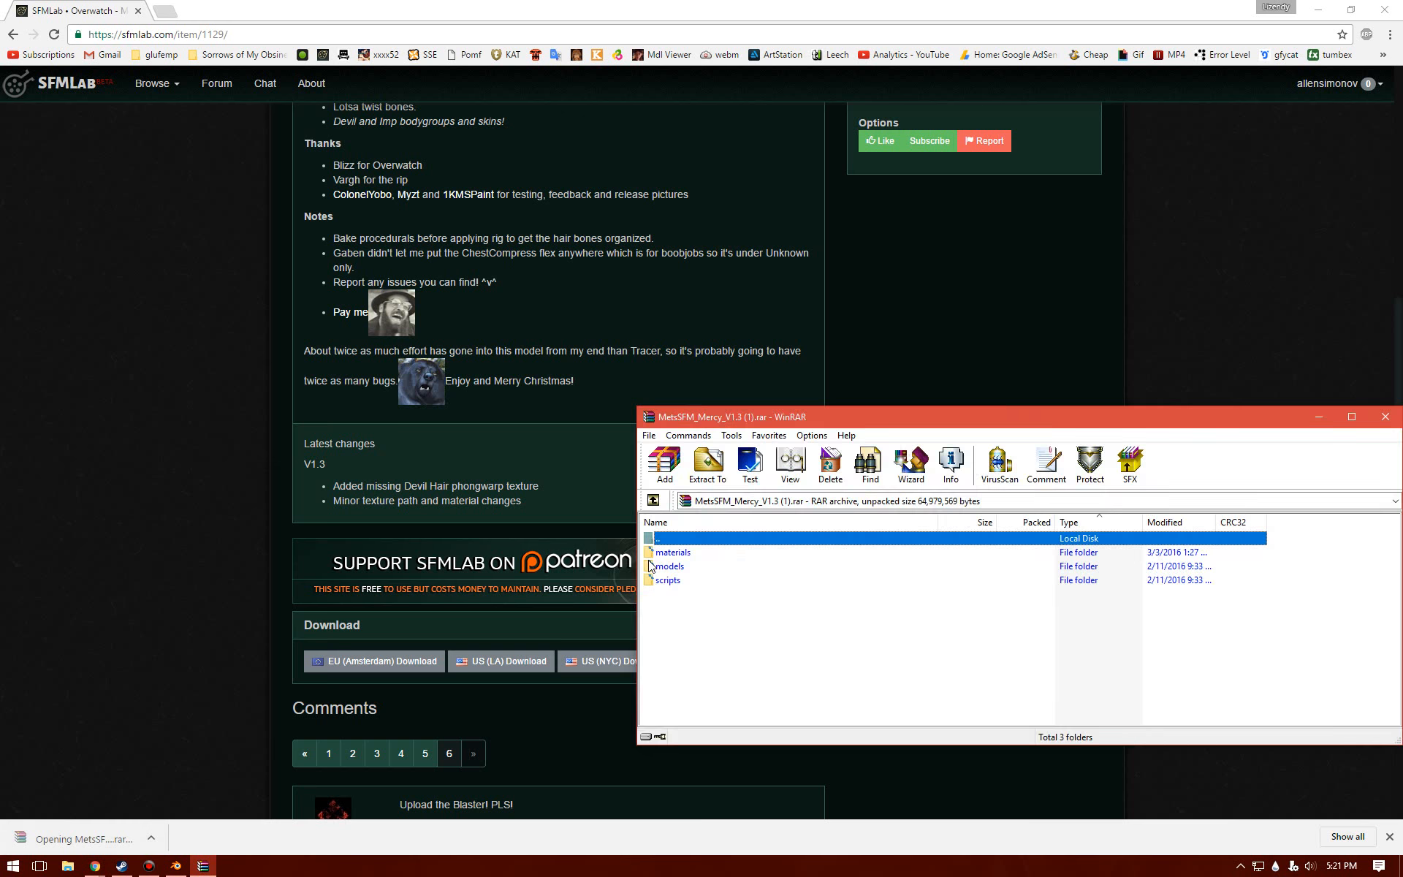
- Examine the materials, models and scripts folders in the Mercy archive with the browser minimized, and close the archive
drag(754, 619, 730, 554)
click(1318, 10)
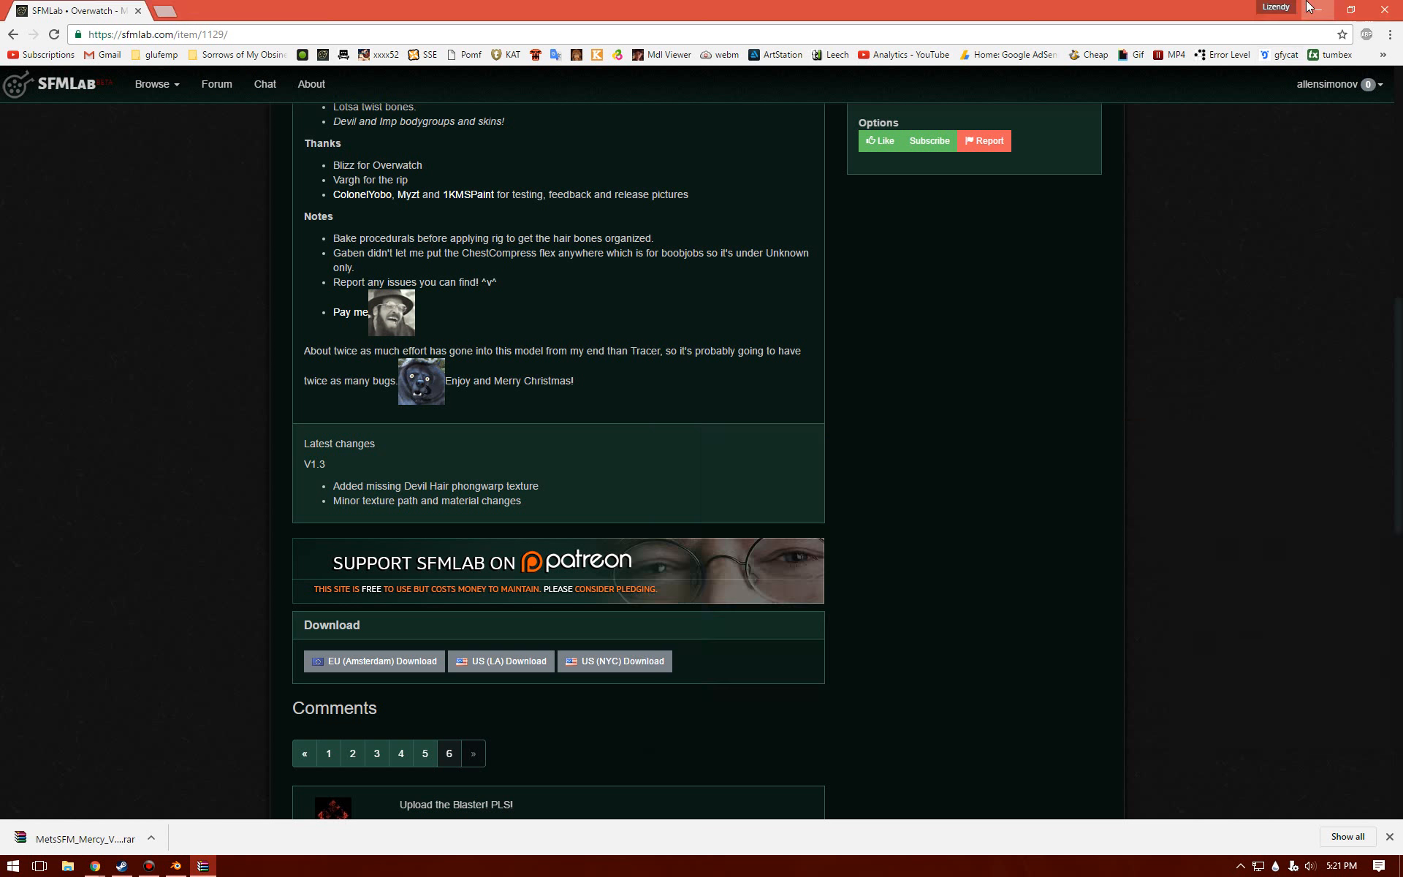
drag(792, 670, 770, 555)
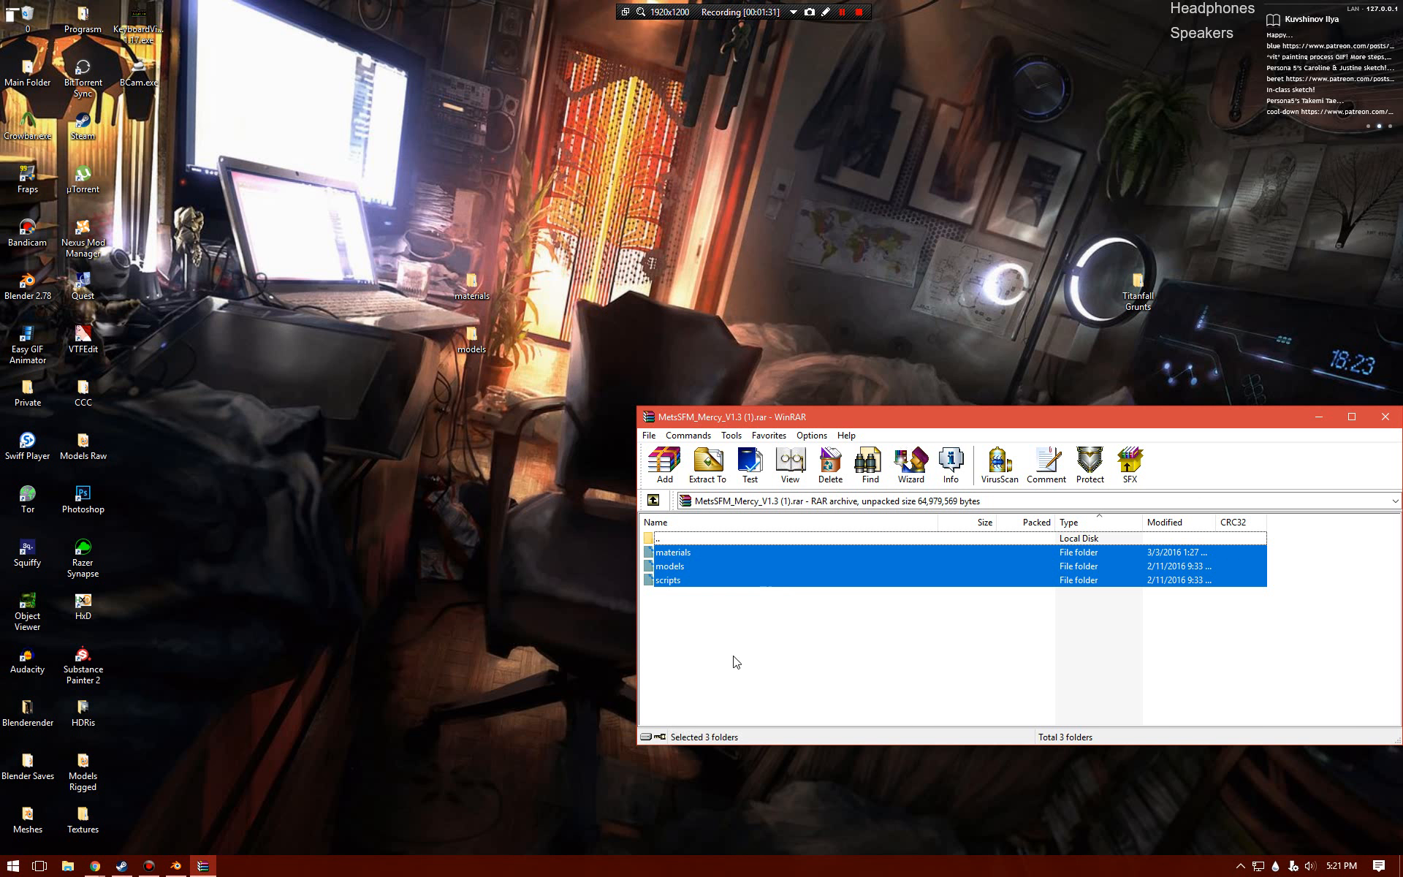
click(736, 659)
drag(758, 633, 724, 576)
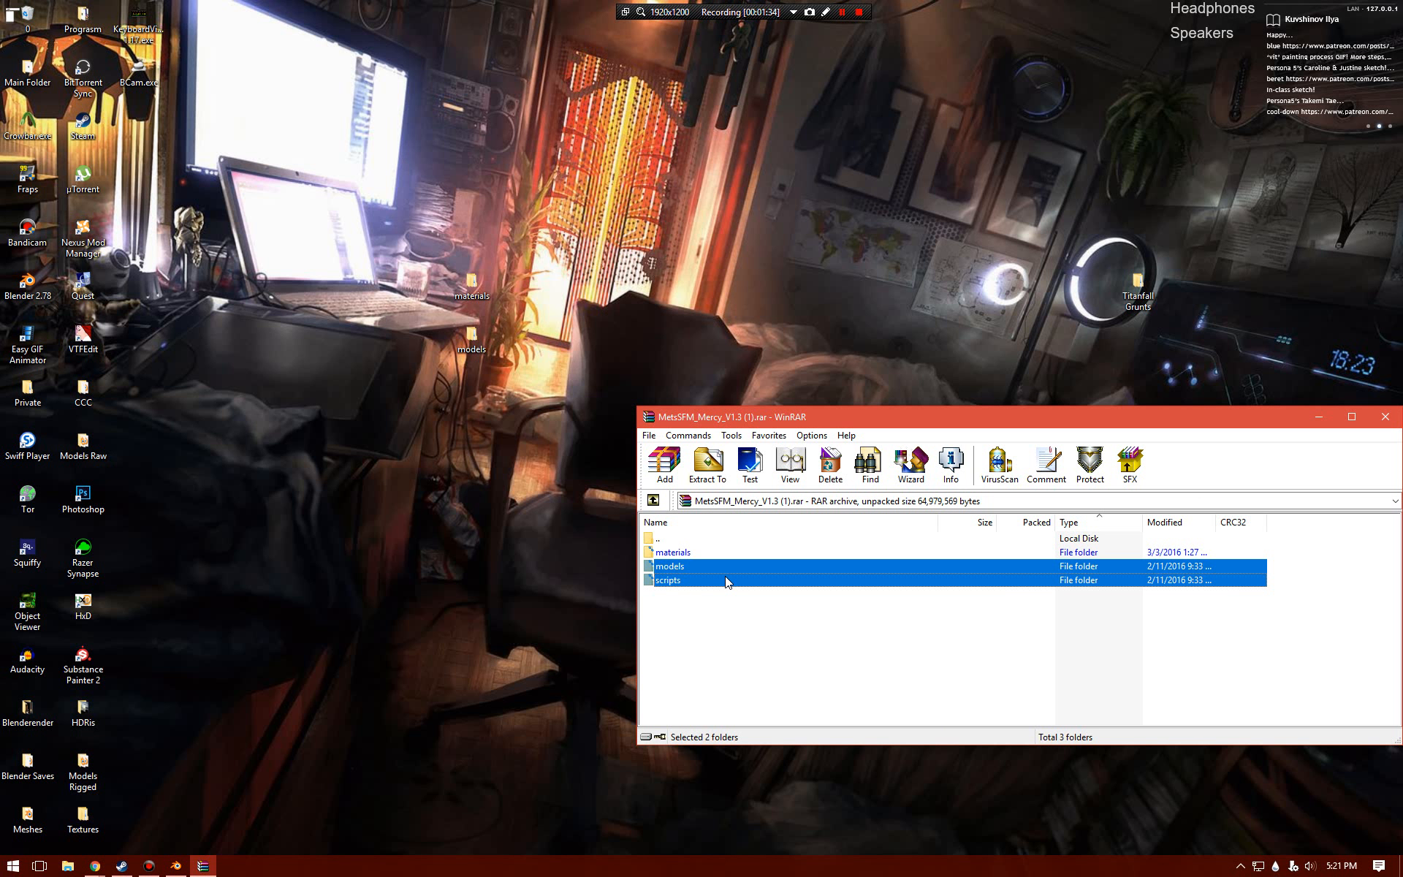
click(710, 564)
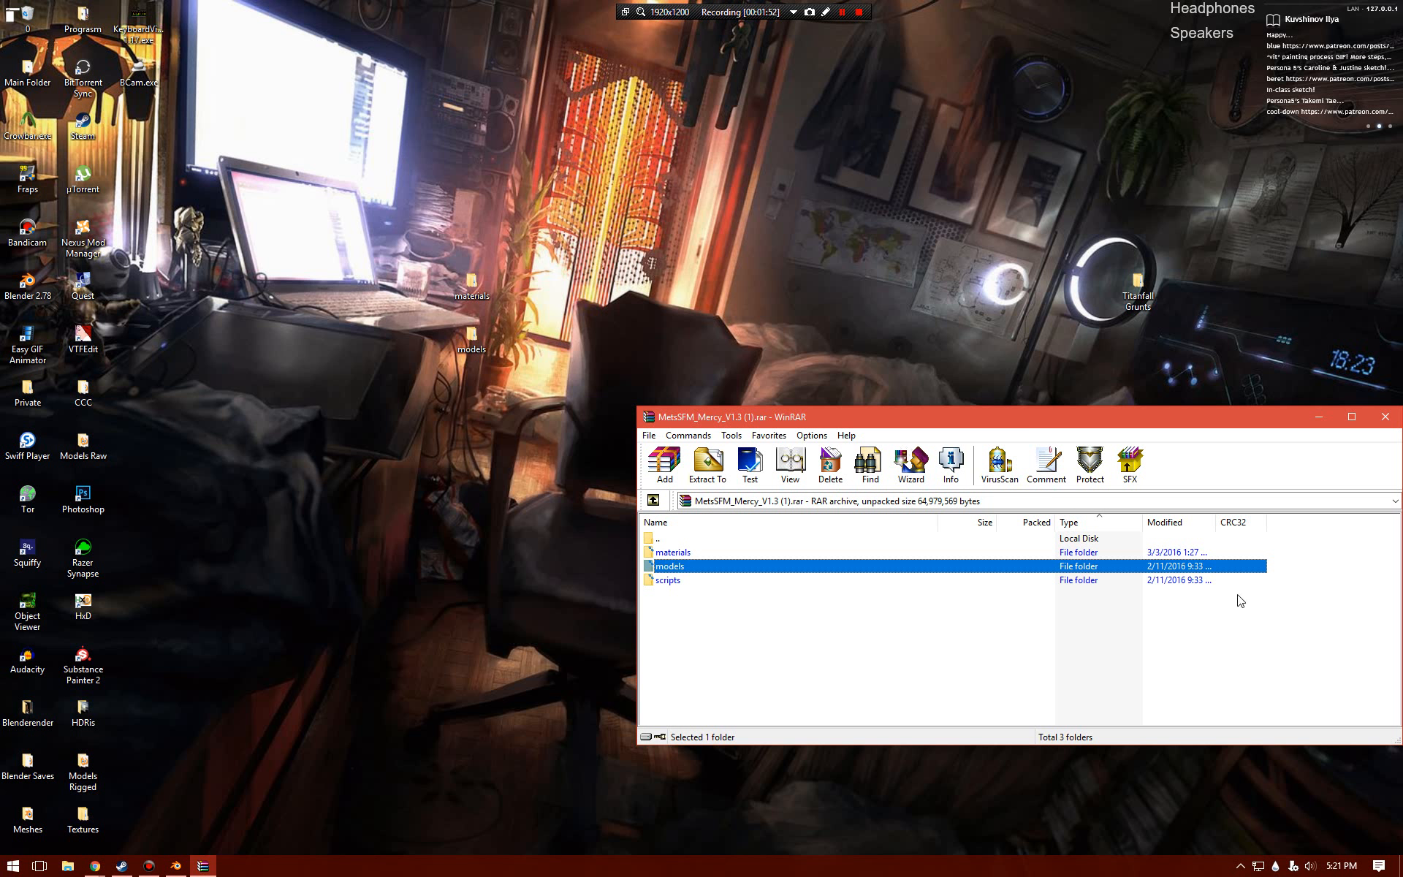
drag(1282, 562, 1204, 551)
drag(1123, 560, 796, 537)
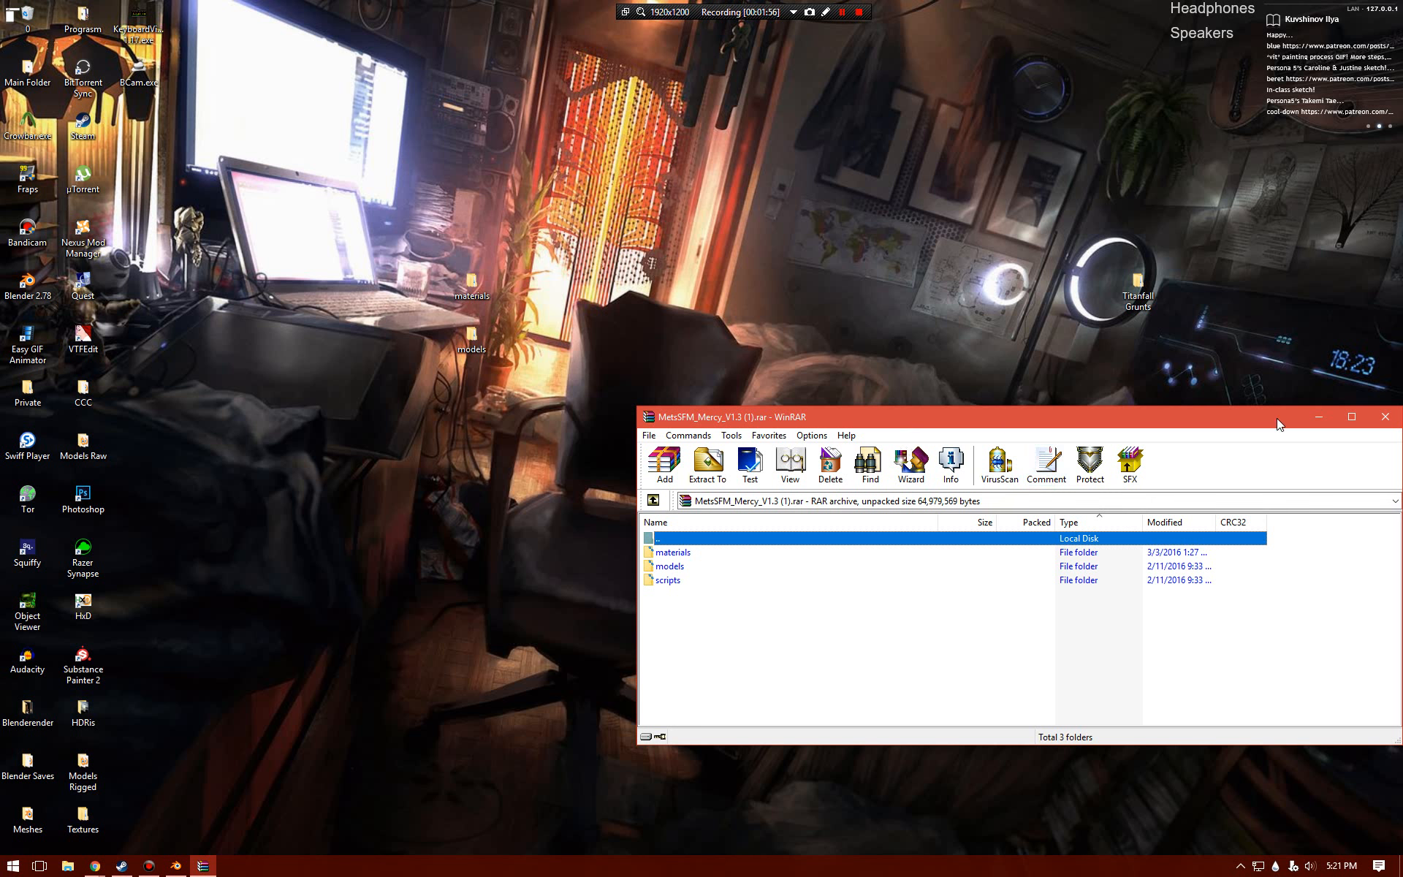
key(alt+F4)
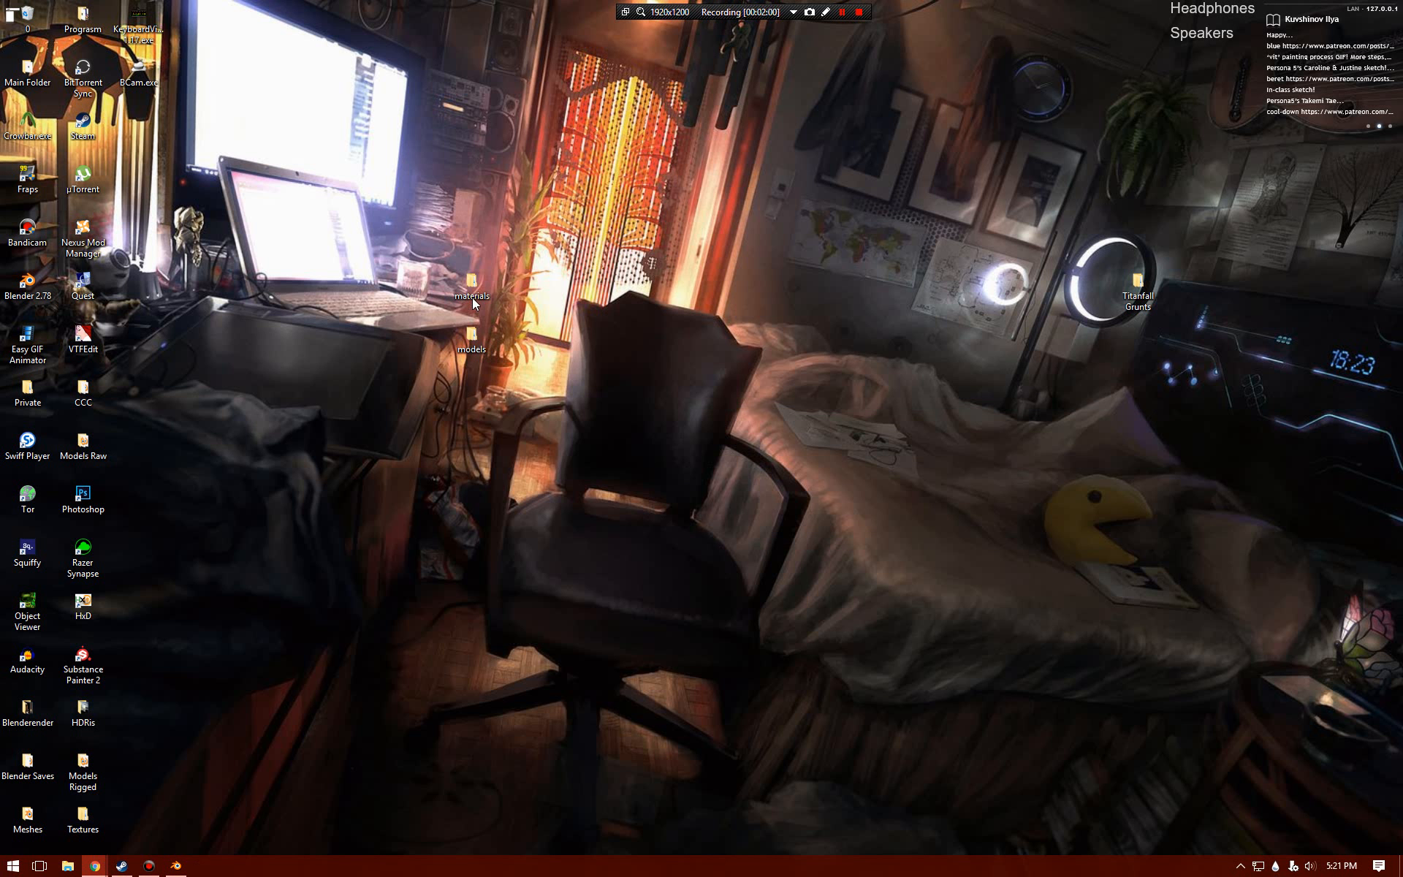
- Create a new desktop folder named "Mercy textures"
right_click(339, 529)
mouse_move(395, 670)
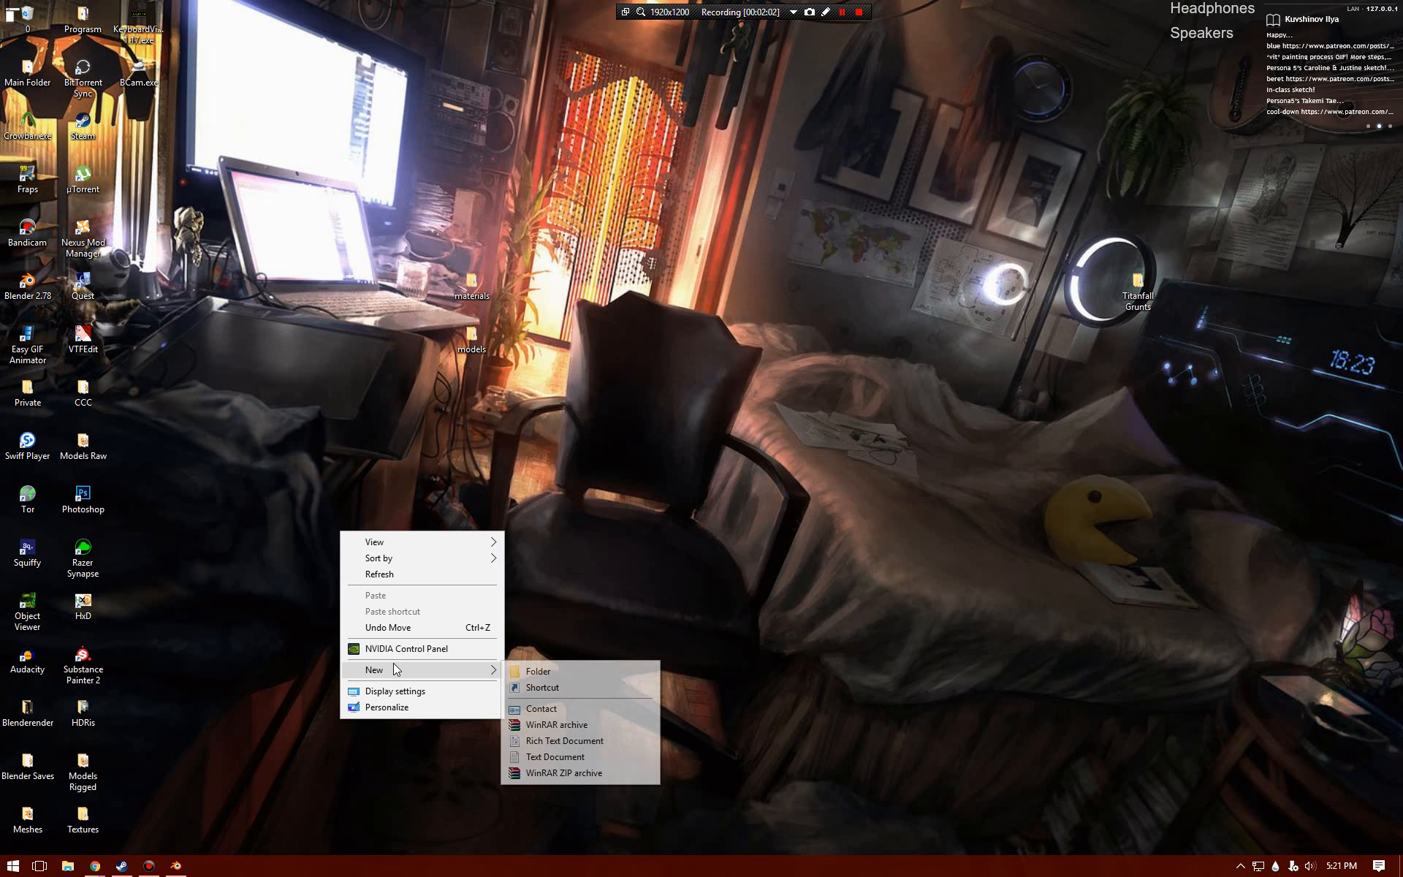
click(567, 668)
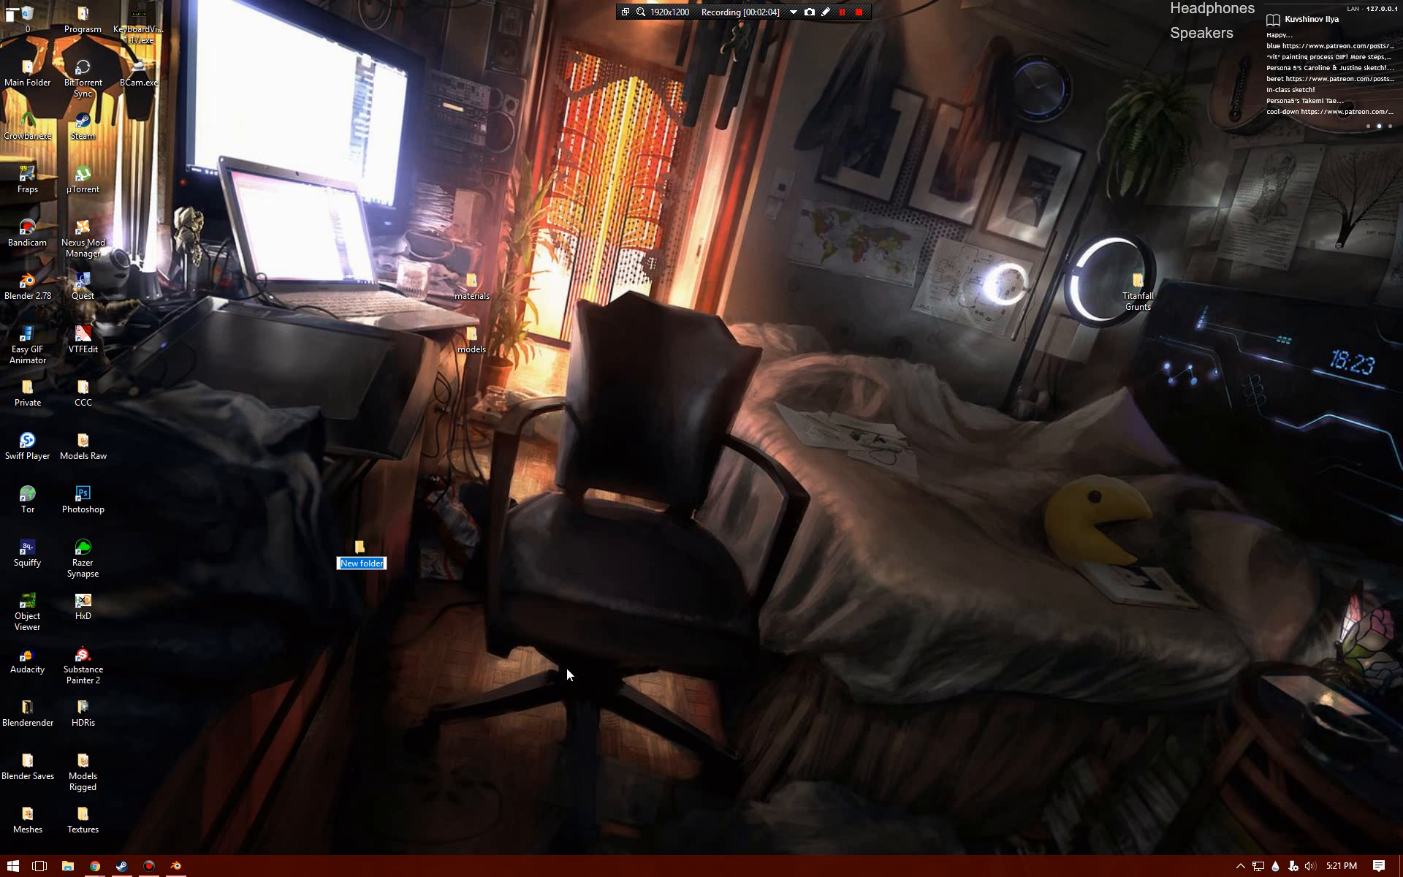
text(Mercy textures)
key(Return)
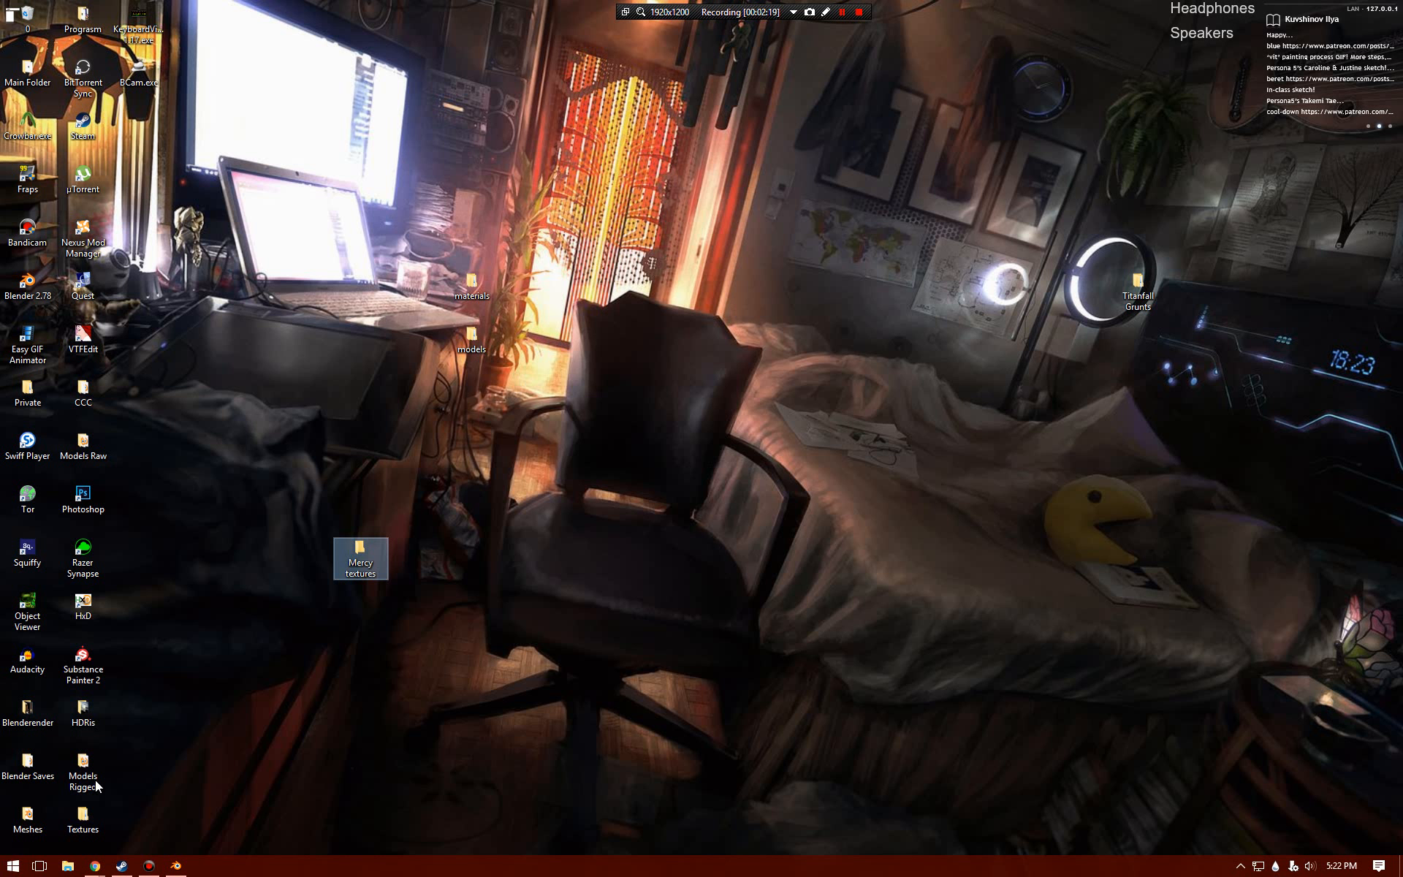
- Open the materials folder from the desktop and move its window clear of the Mercy textures folder
click(473, 296)
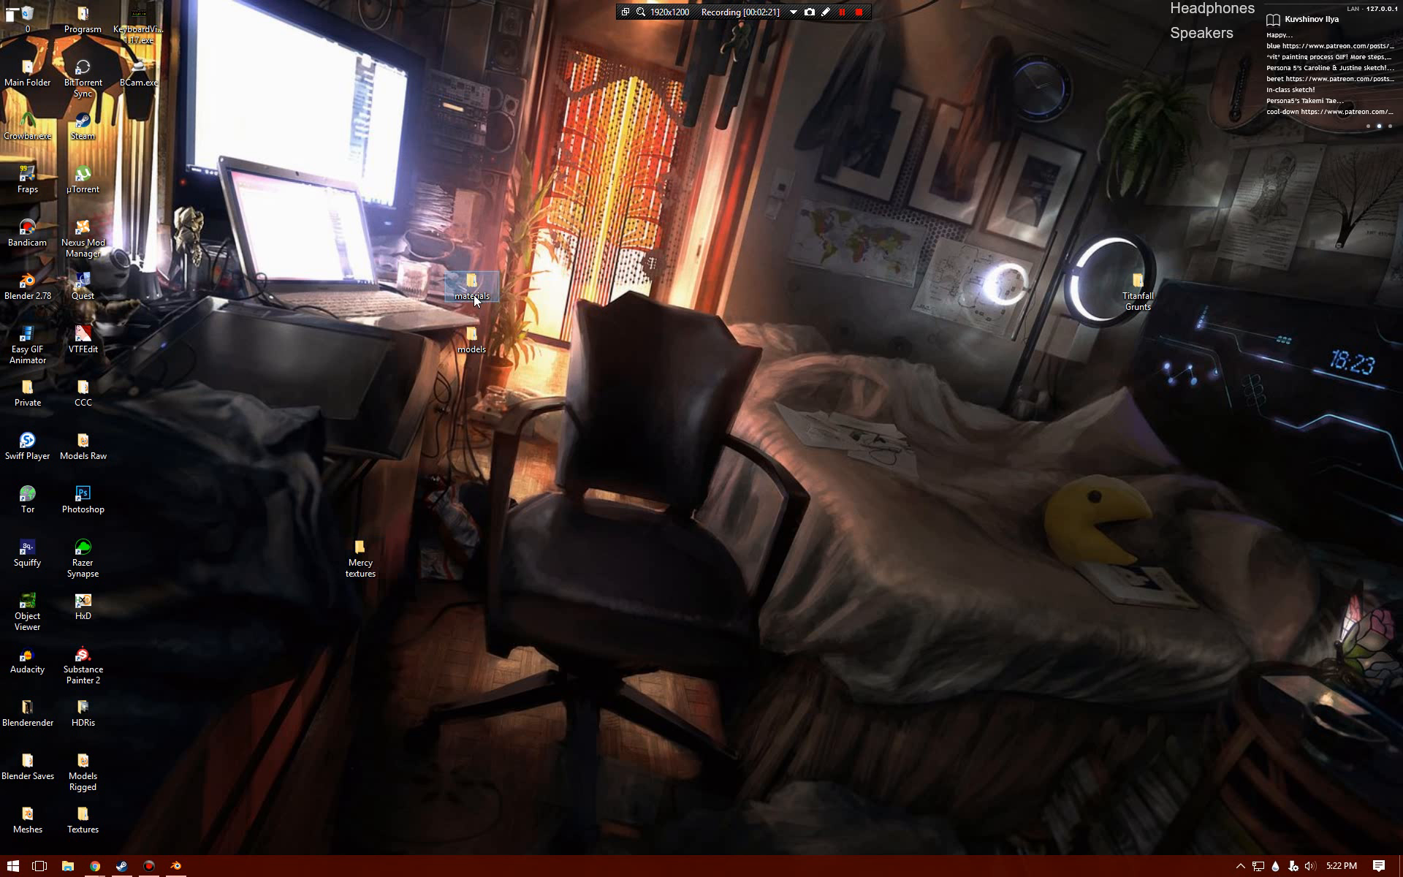
double_click(480, 290)
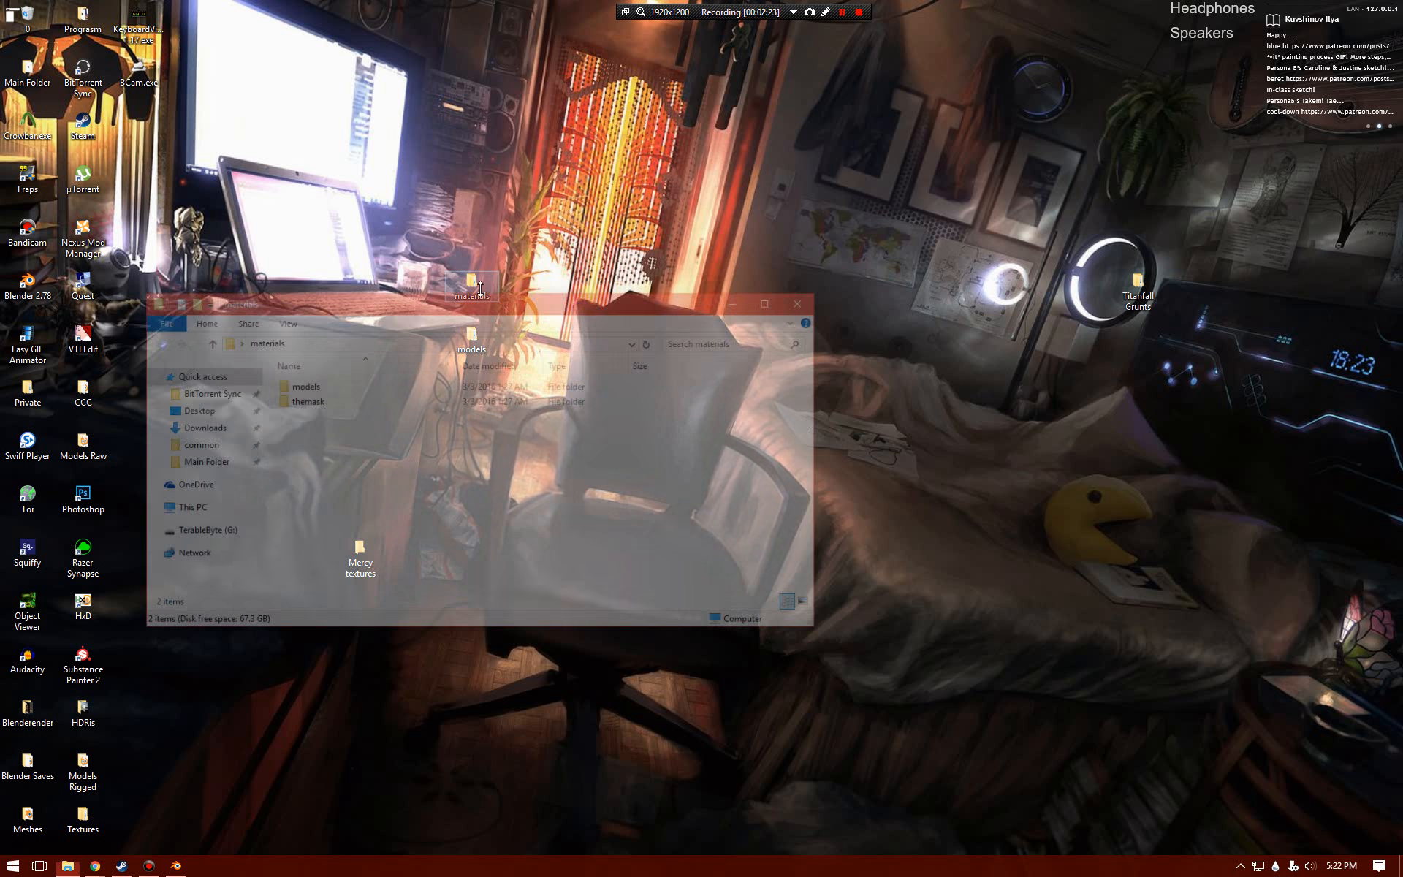
drag(301, 297, 710, 334)
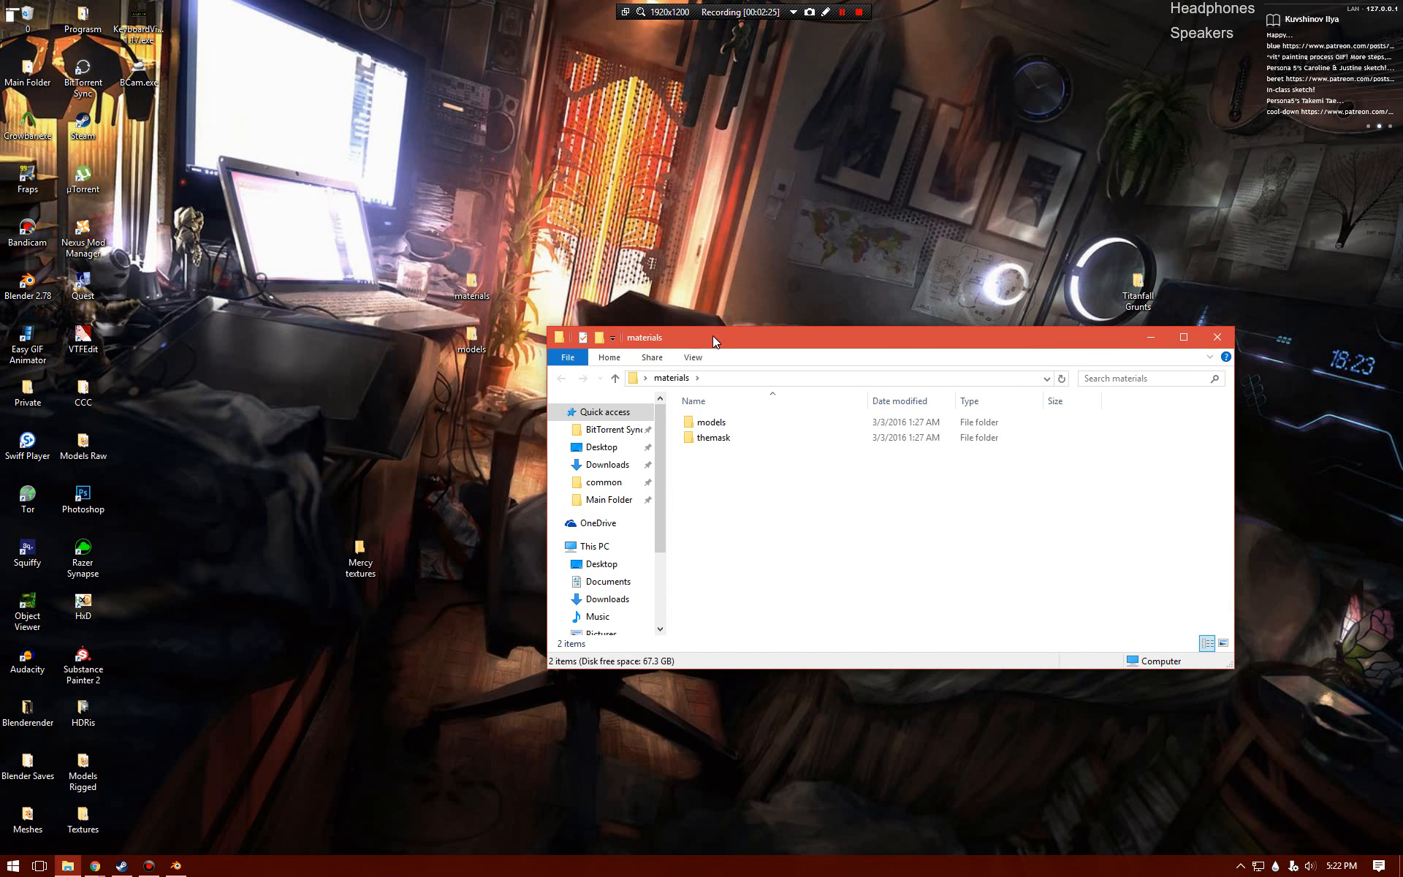
- Locate the Crowbar and VTFEdit shortcuts on the desktop
click(34, 123)
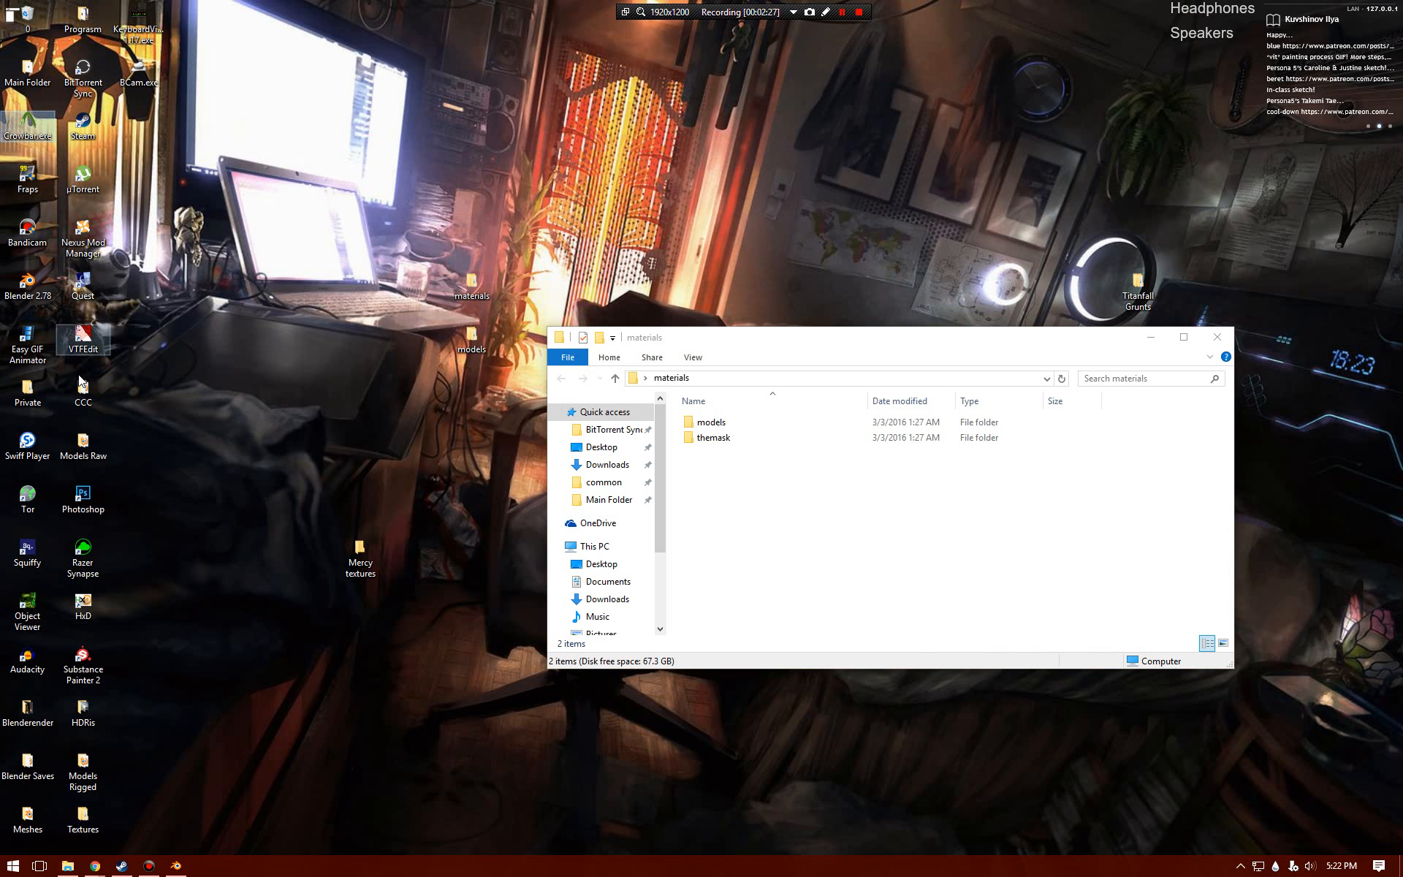
click(82, 338)
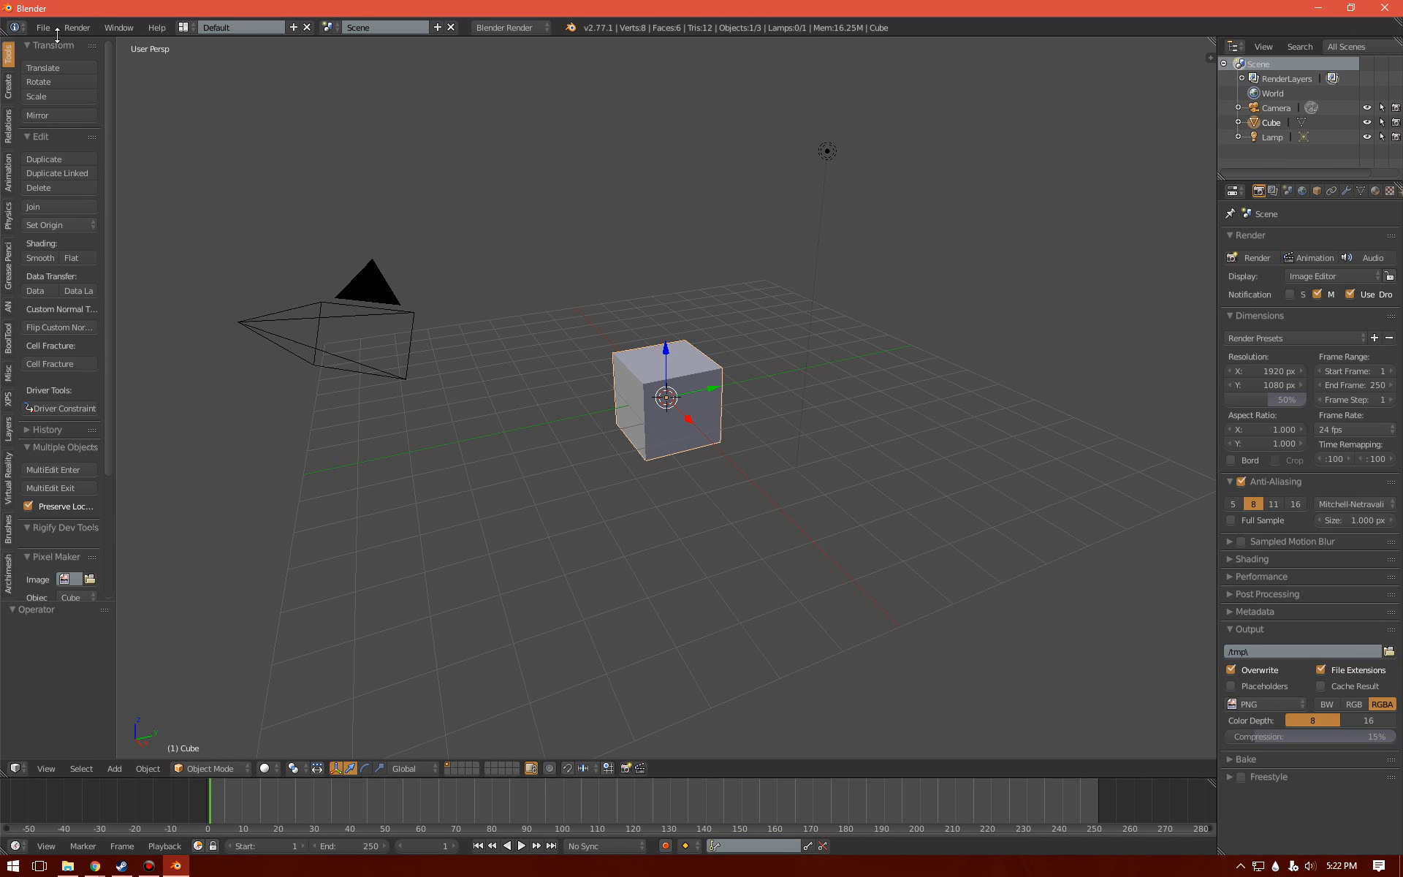
- Switch to Blender, search the add-ons in User Preferences for "sour" to check Blender Source Tools, and minimize Blender again
click(44, 27)
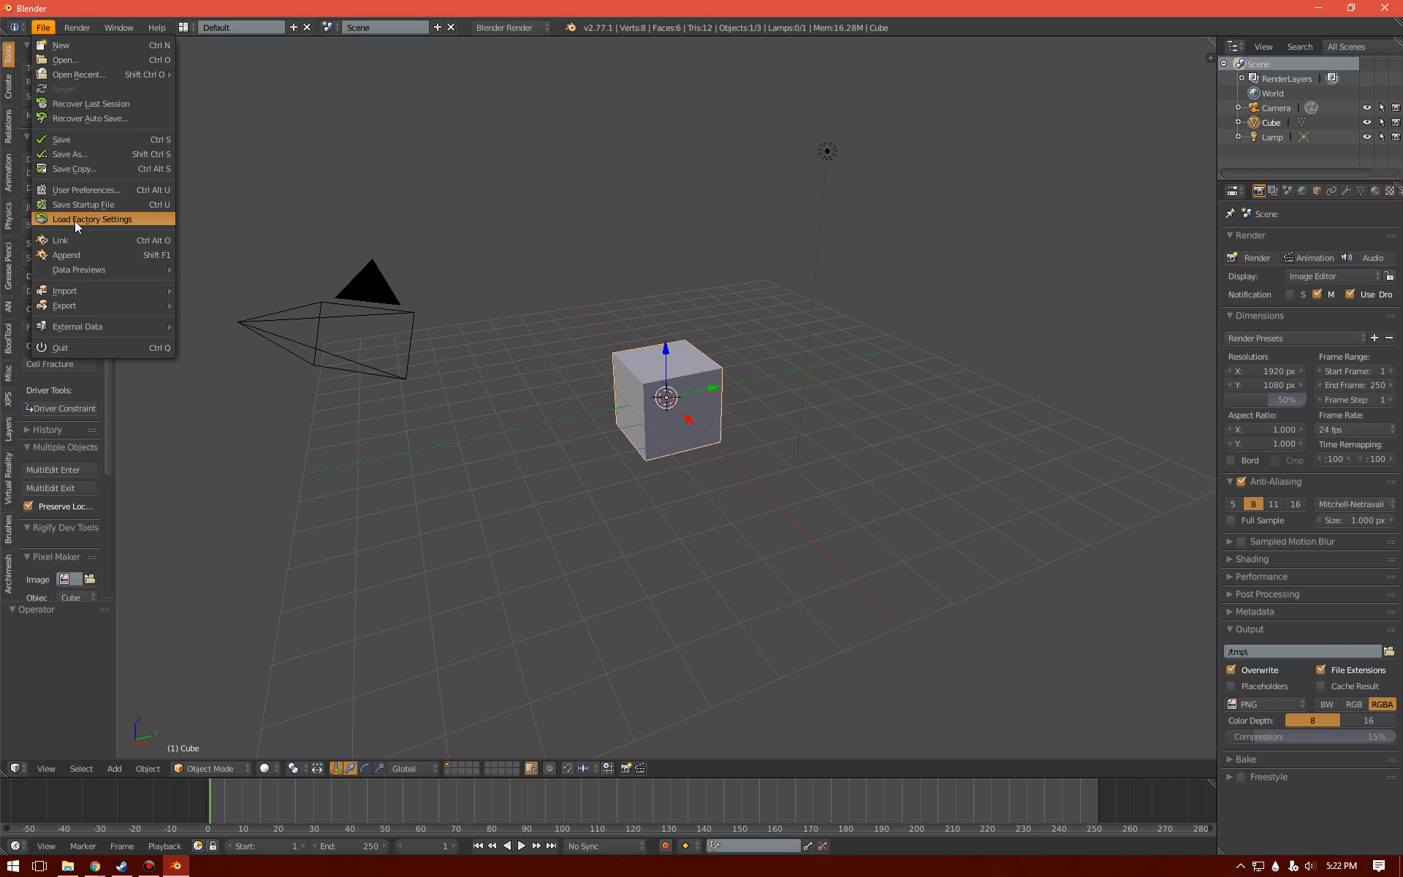
click(73, 191)
click(212, 56)
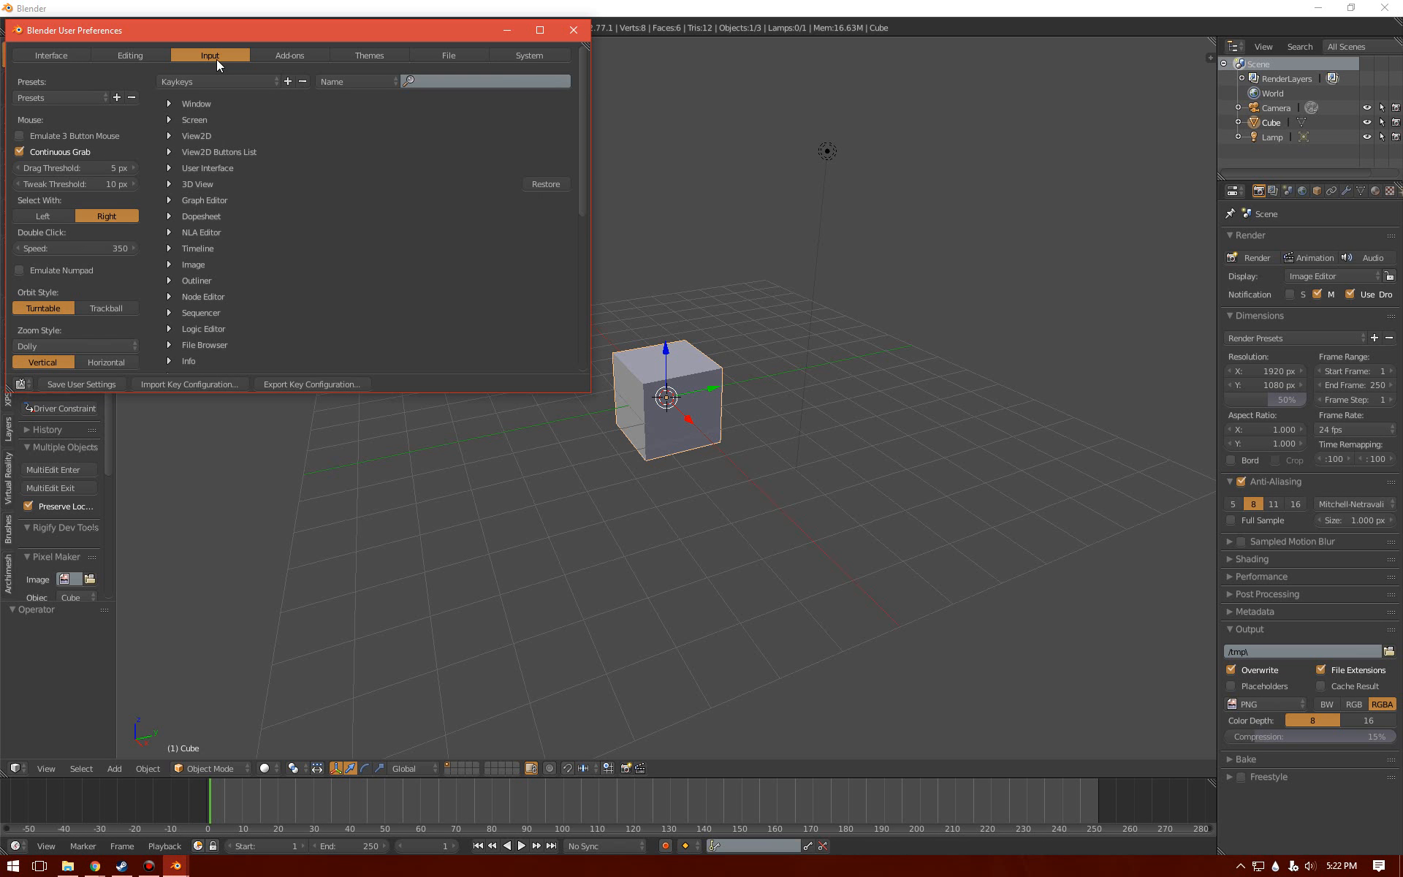
click(291, 57)
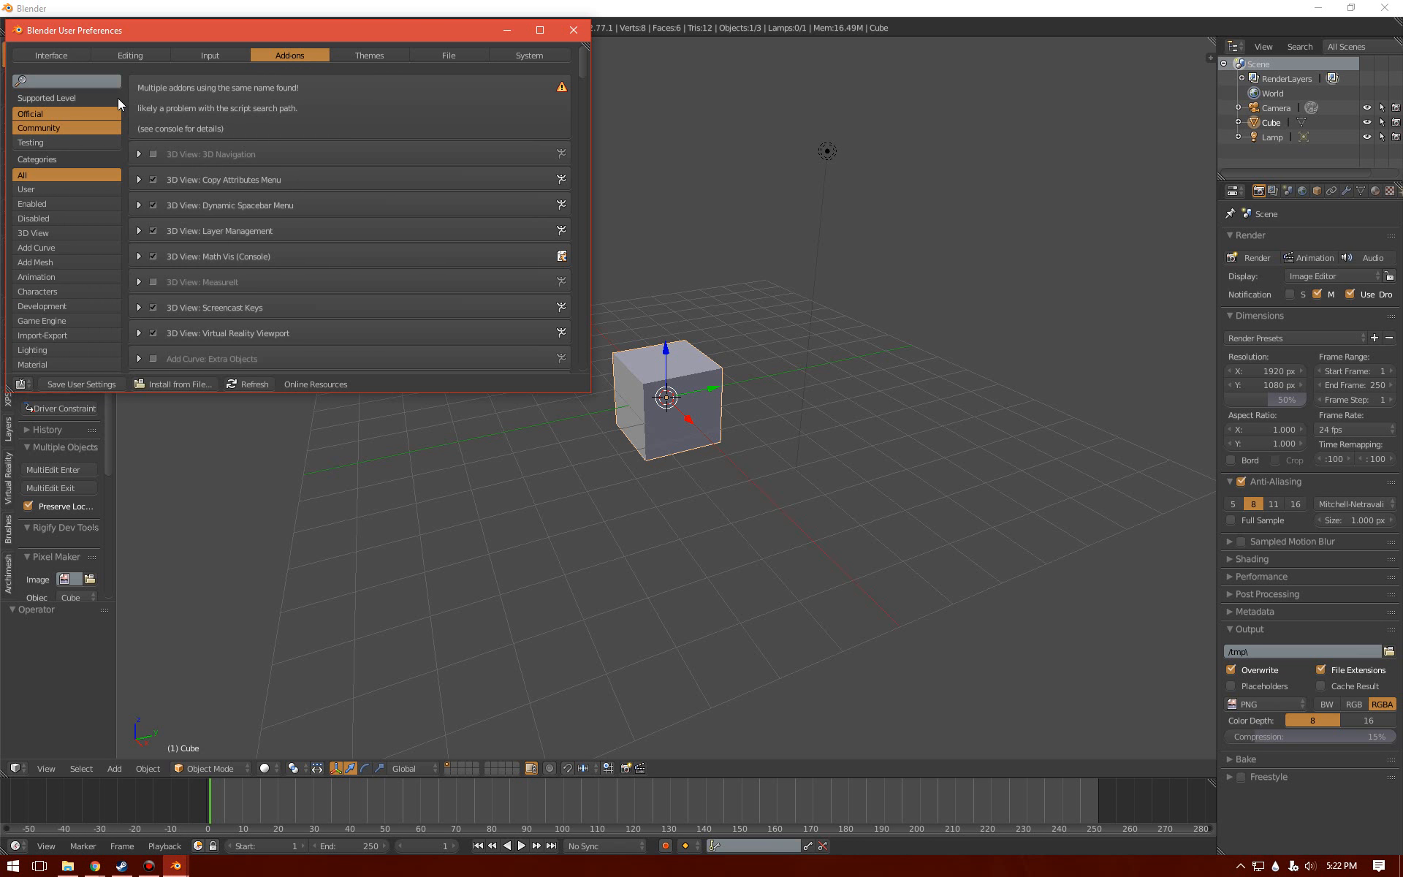
click(50, 79)
text(sour)
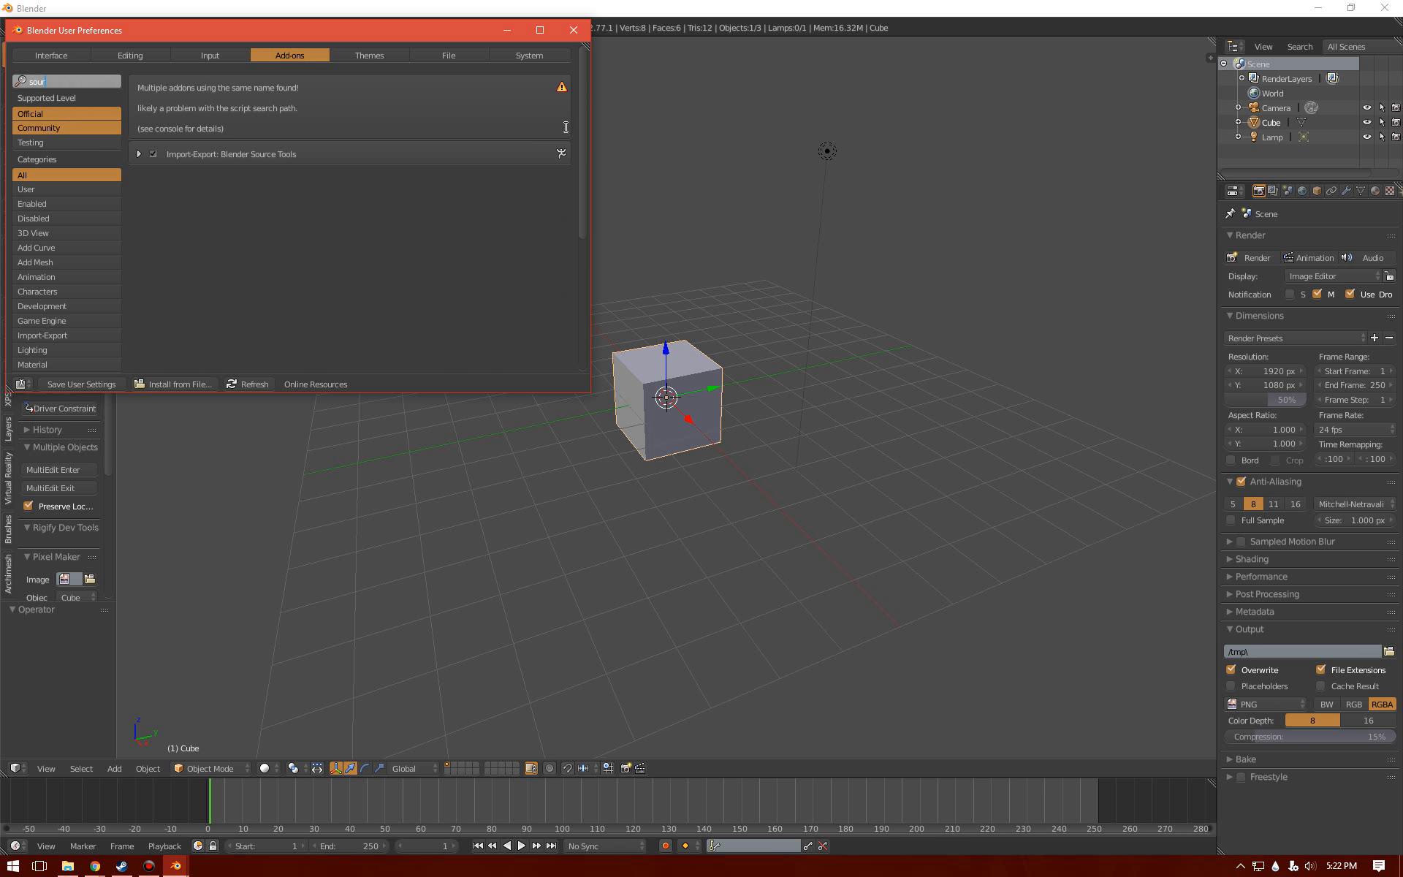
click(574, 32)
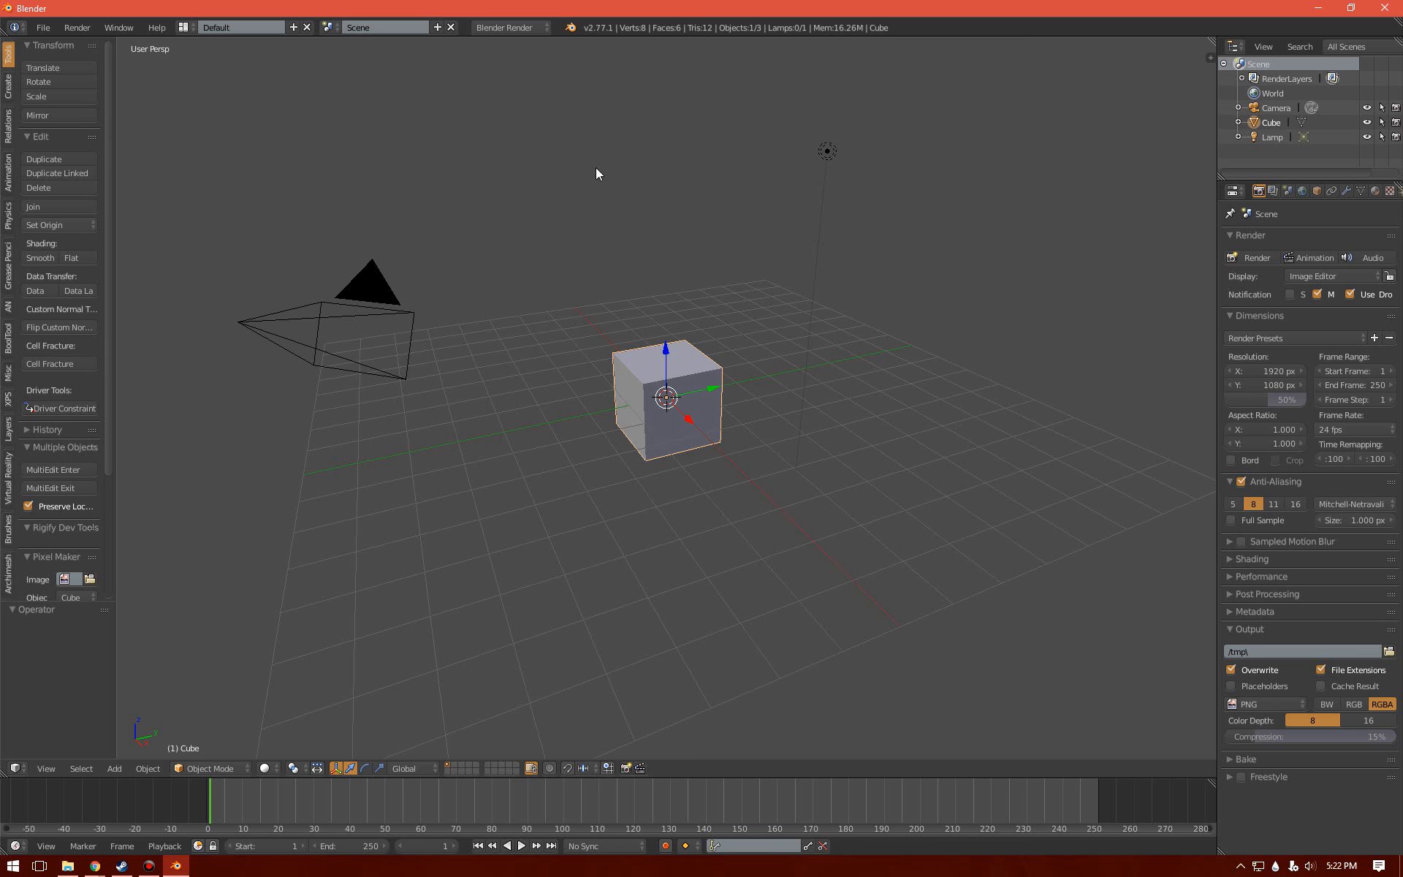
click(1307, 7)
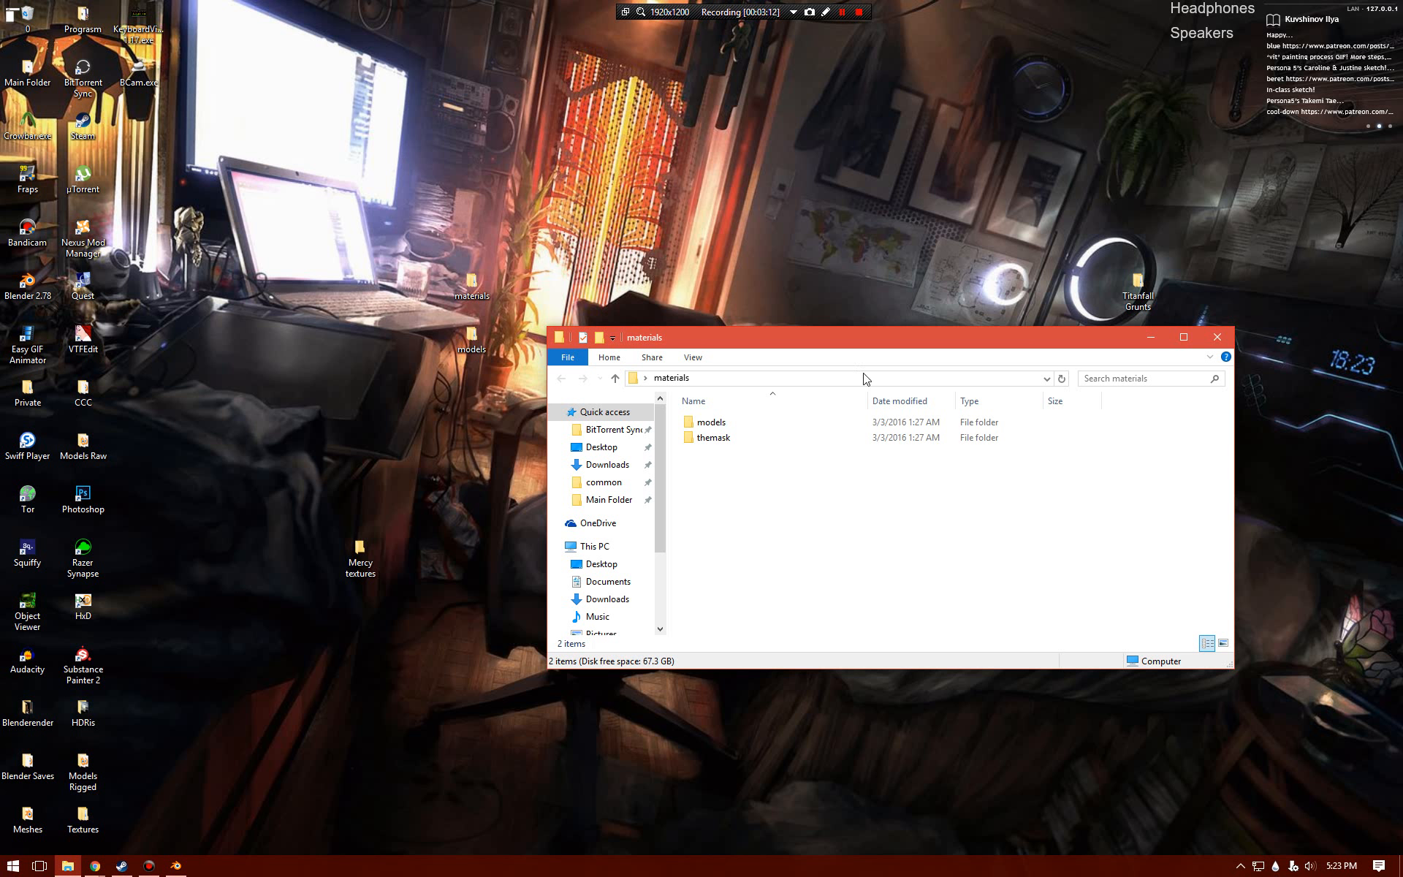
- In the materials folder, open models, metssfm, Overwatch and Mercy, and look through the Mercy texture and material files
double_click(759, 423)
double_click(775, 436)
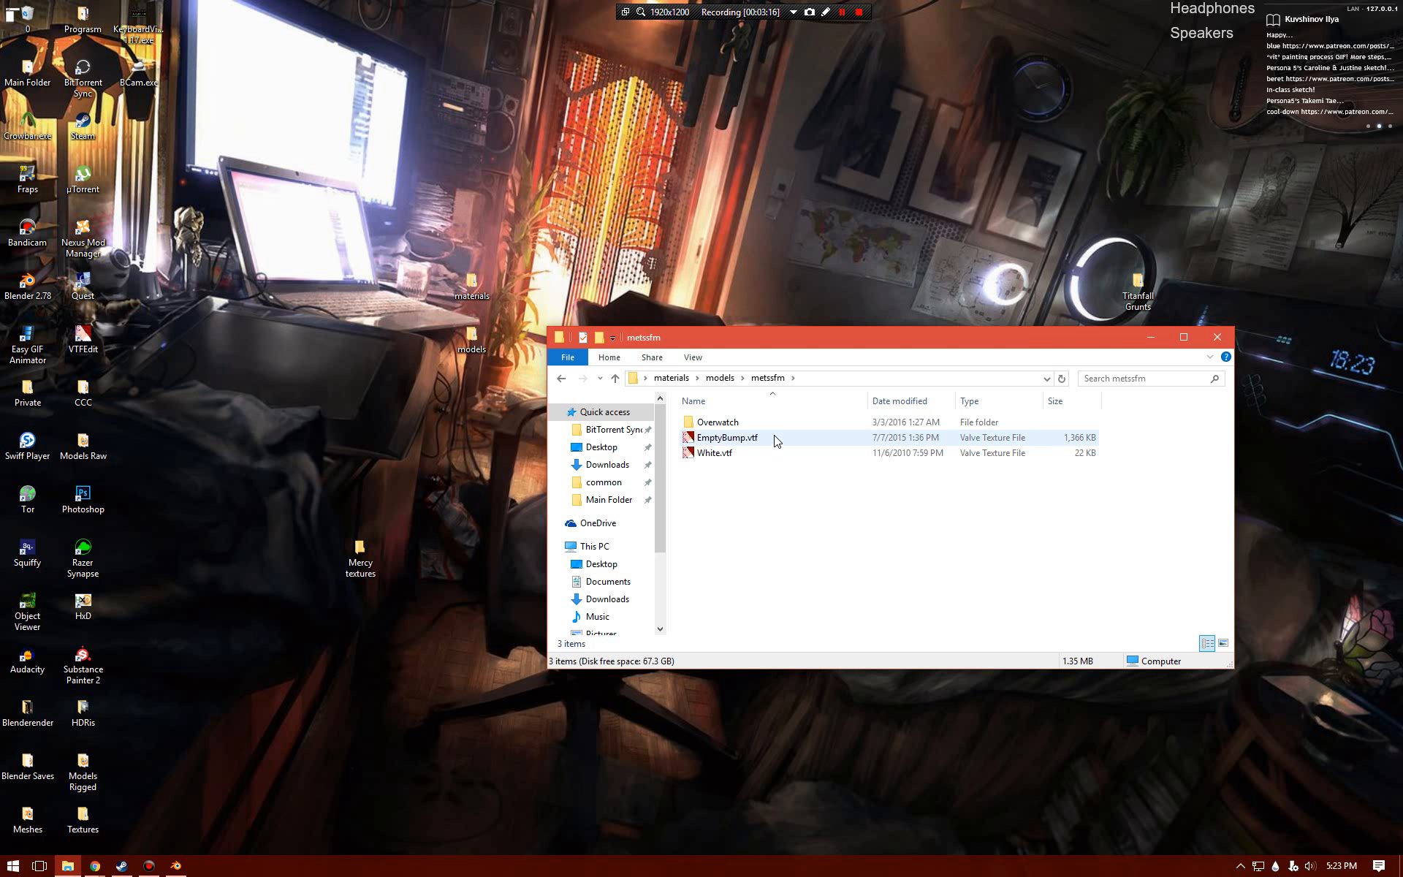
double_click(808, 422)
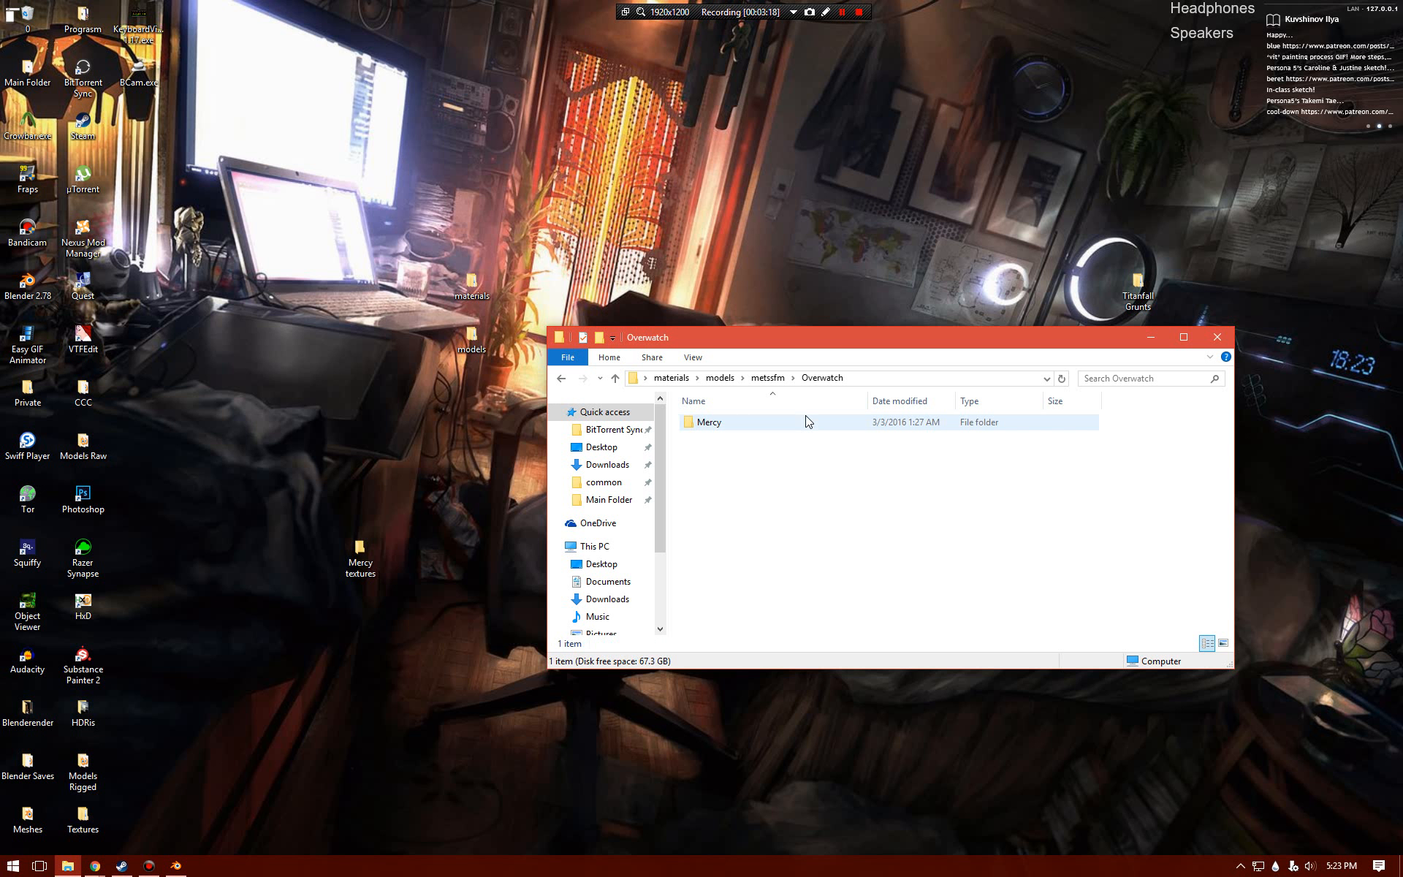
double_click(804, 422)
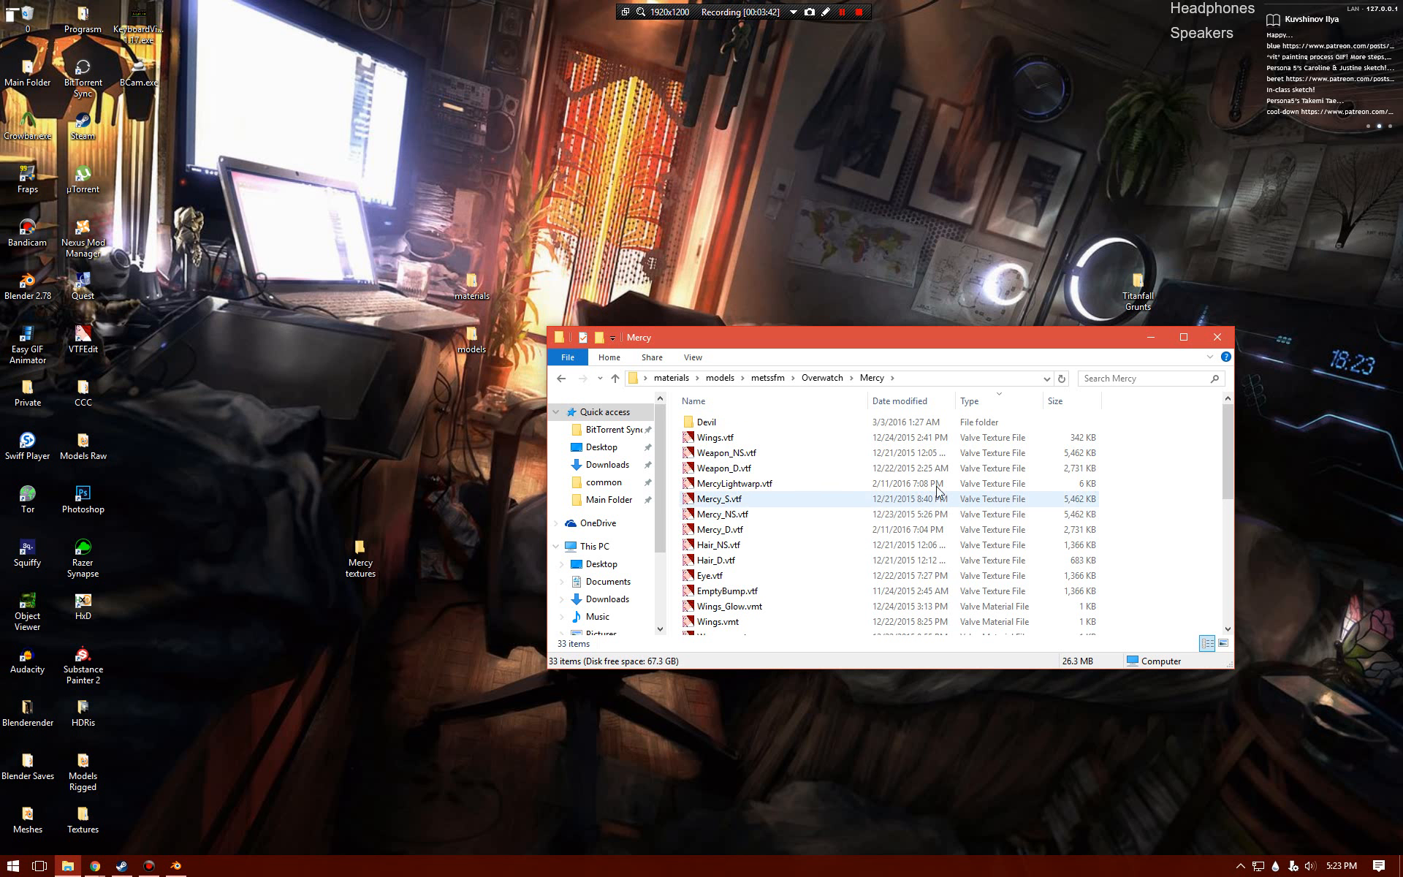
scroll(758, 549, down, 6)
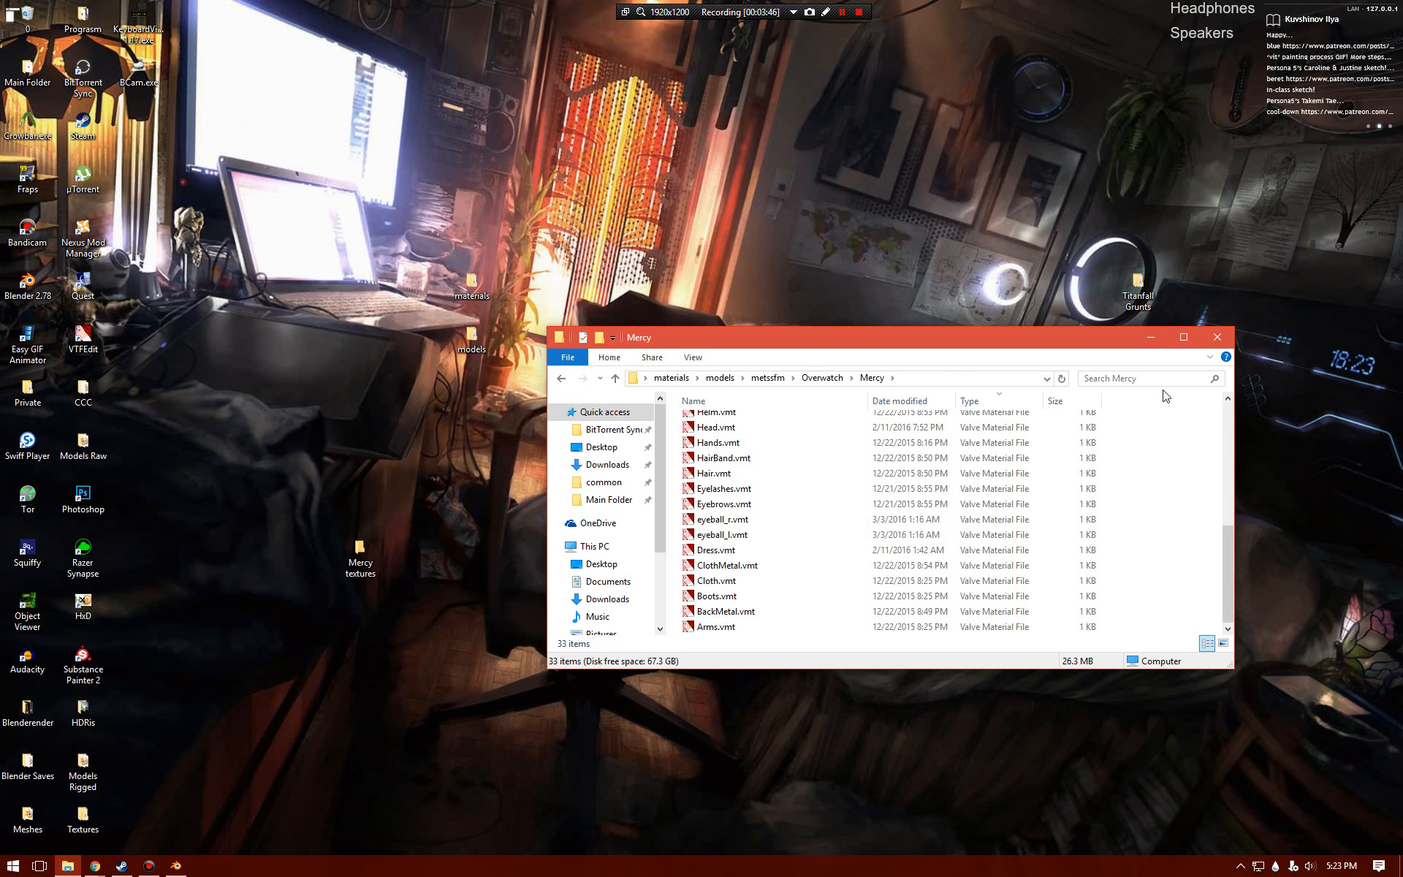
- Close the Mercy folder window, reopen the desktop's materials folder and go through models, metssfm and Overwatch into Mercy
click(1217, 337)
double_click(499, 278)
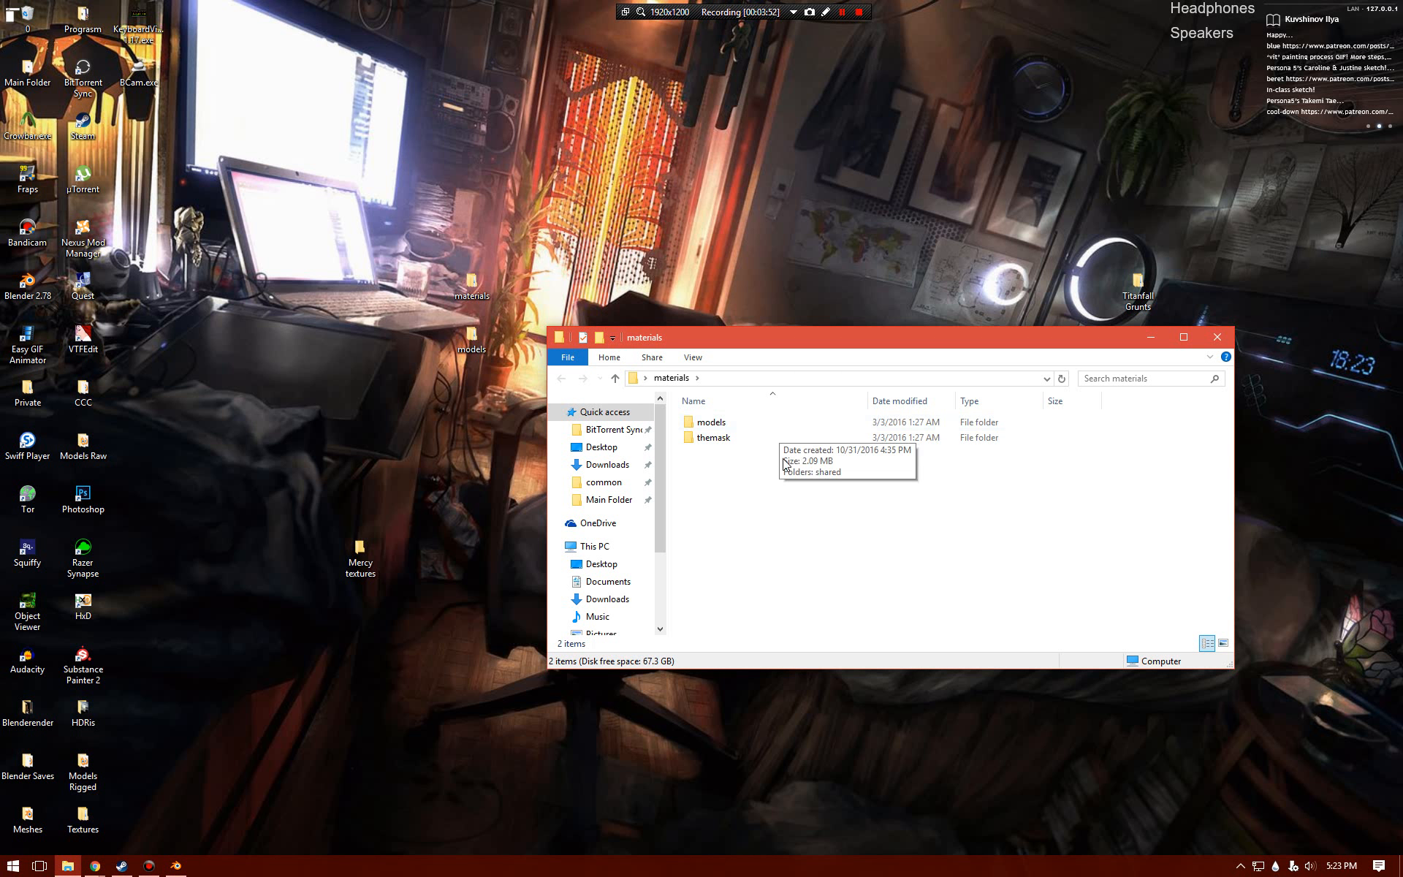
double_click(747, 421)
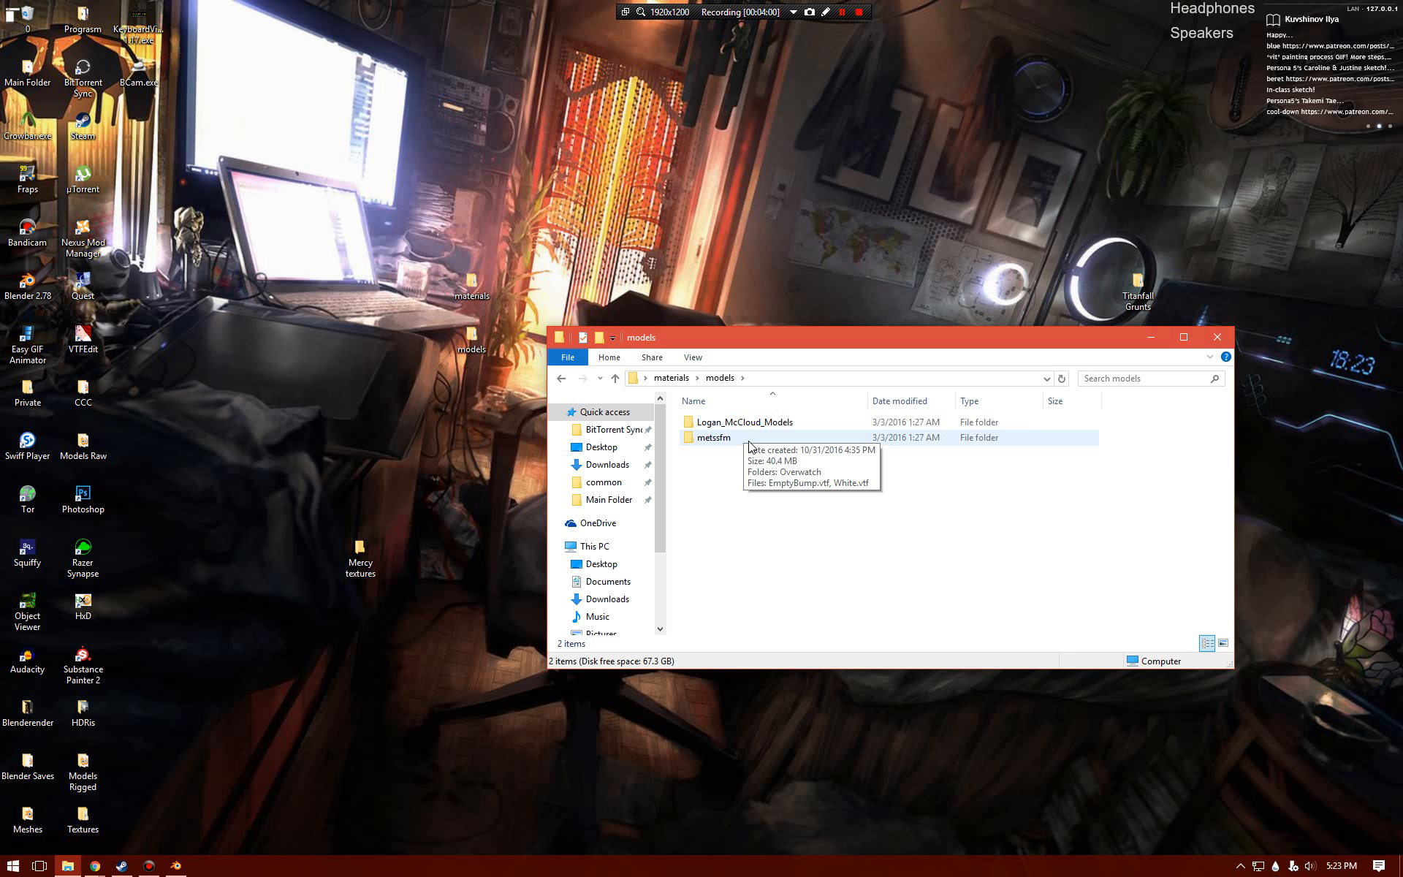
double_click(749, 438)
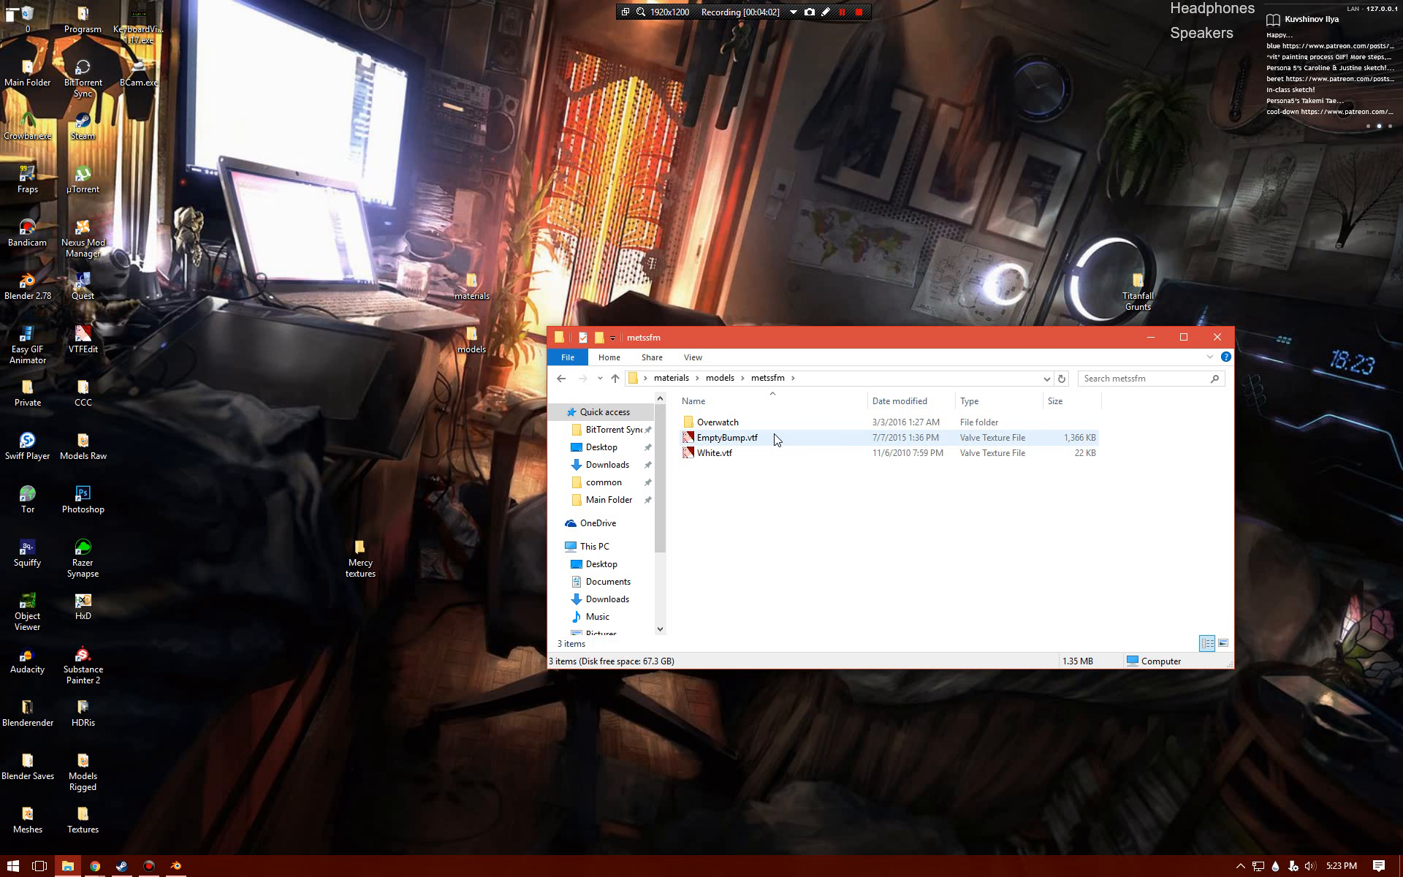
double_click(742, 421)
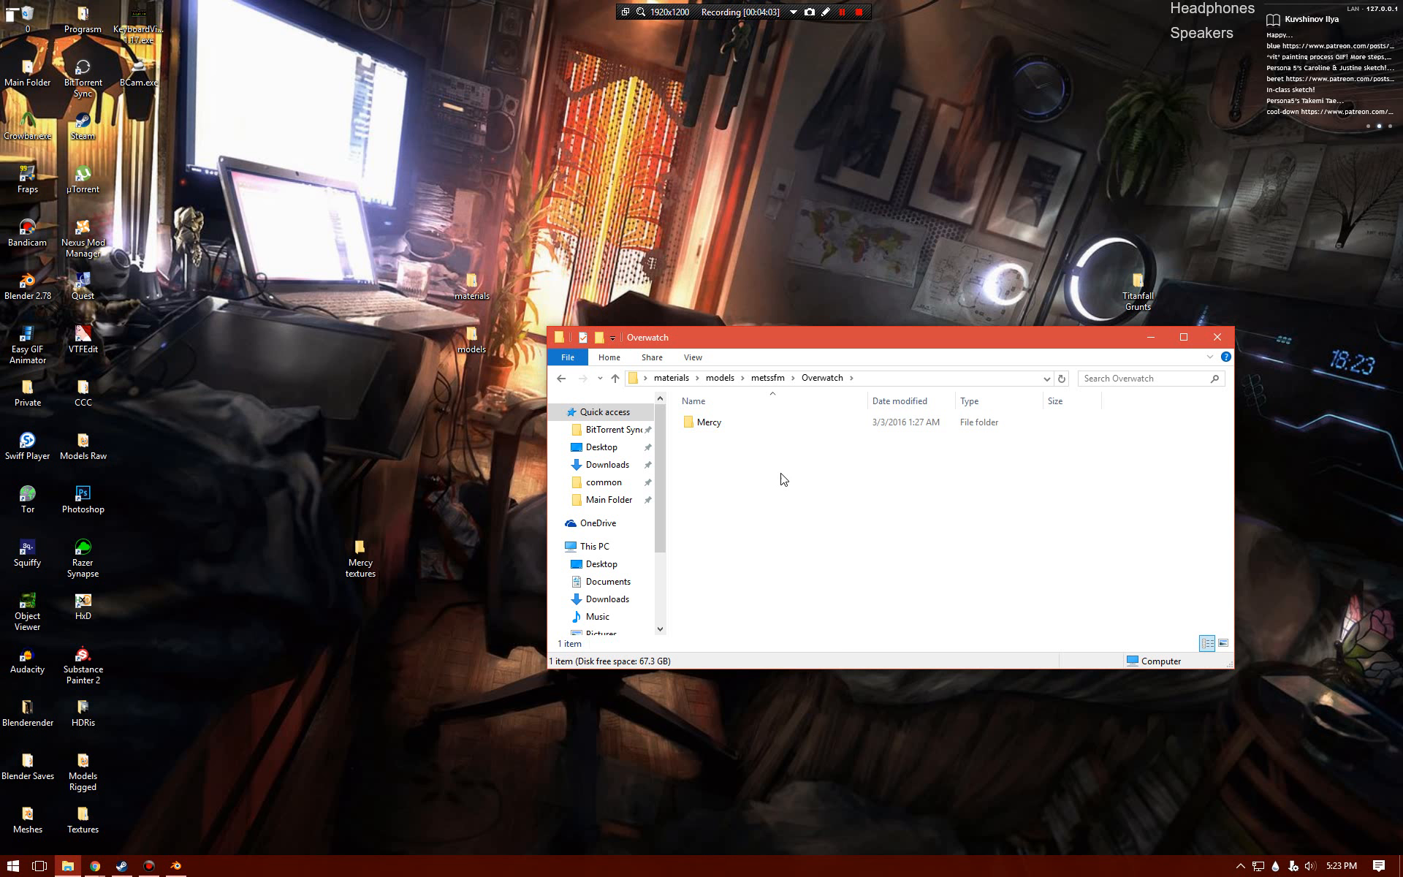
double_click(738, 425)
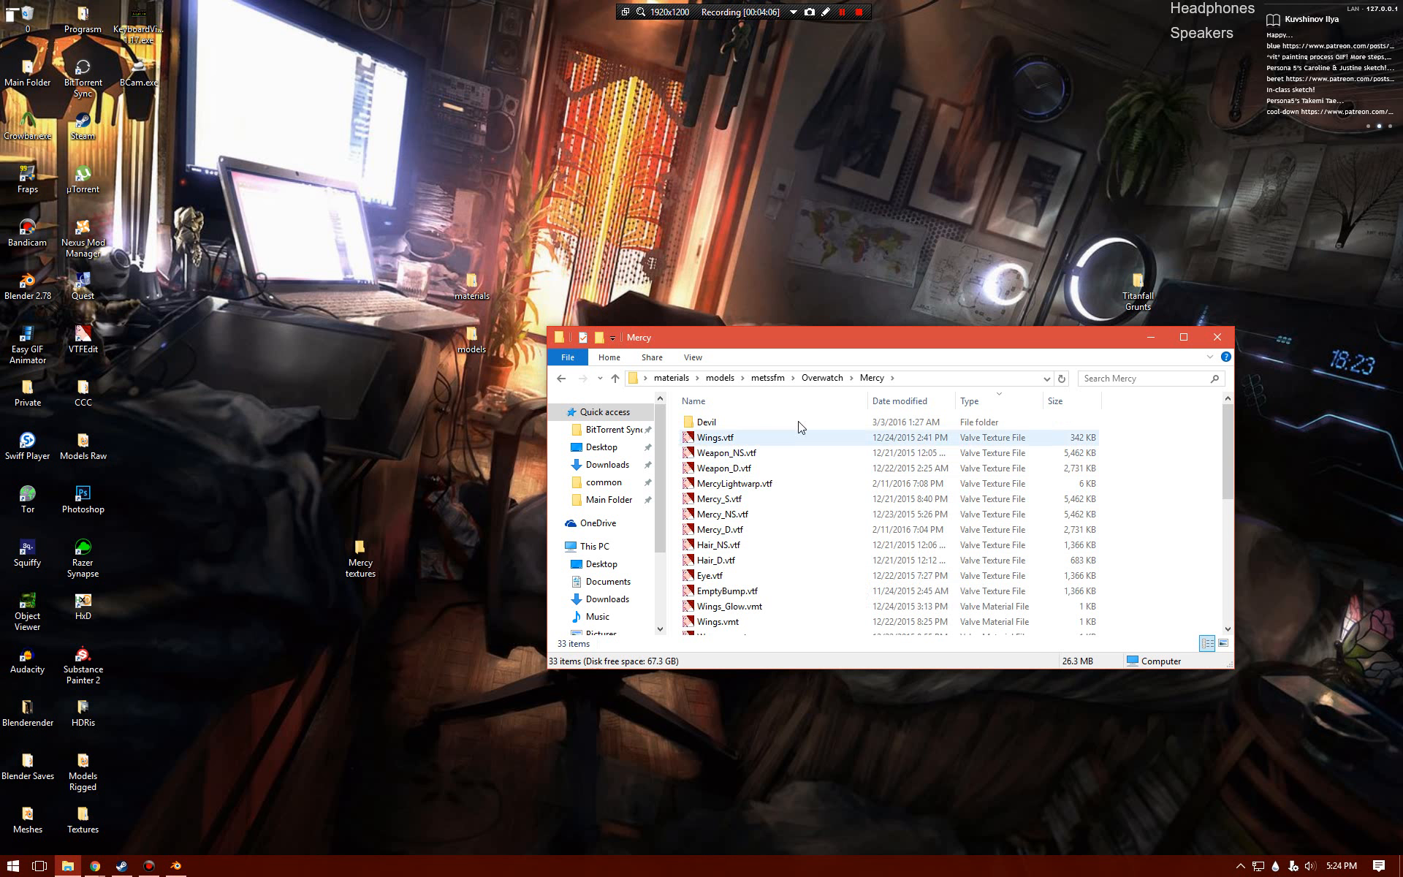
- Look through the VTF texture and VMT material files in the Mercy folder, comparing their types and sizes
scroll(752, 584, down, 4)
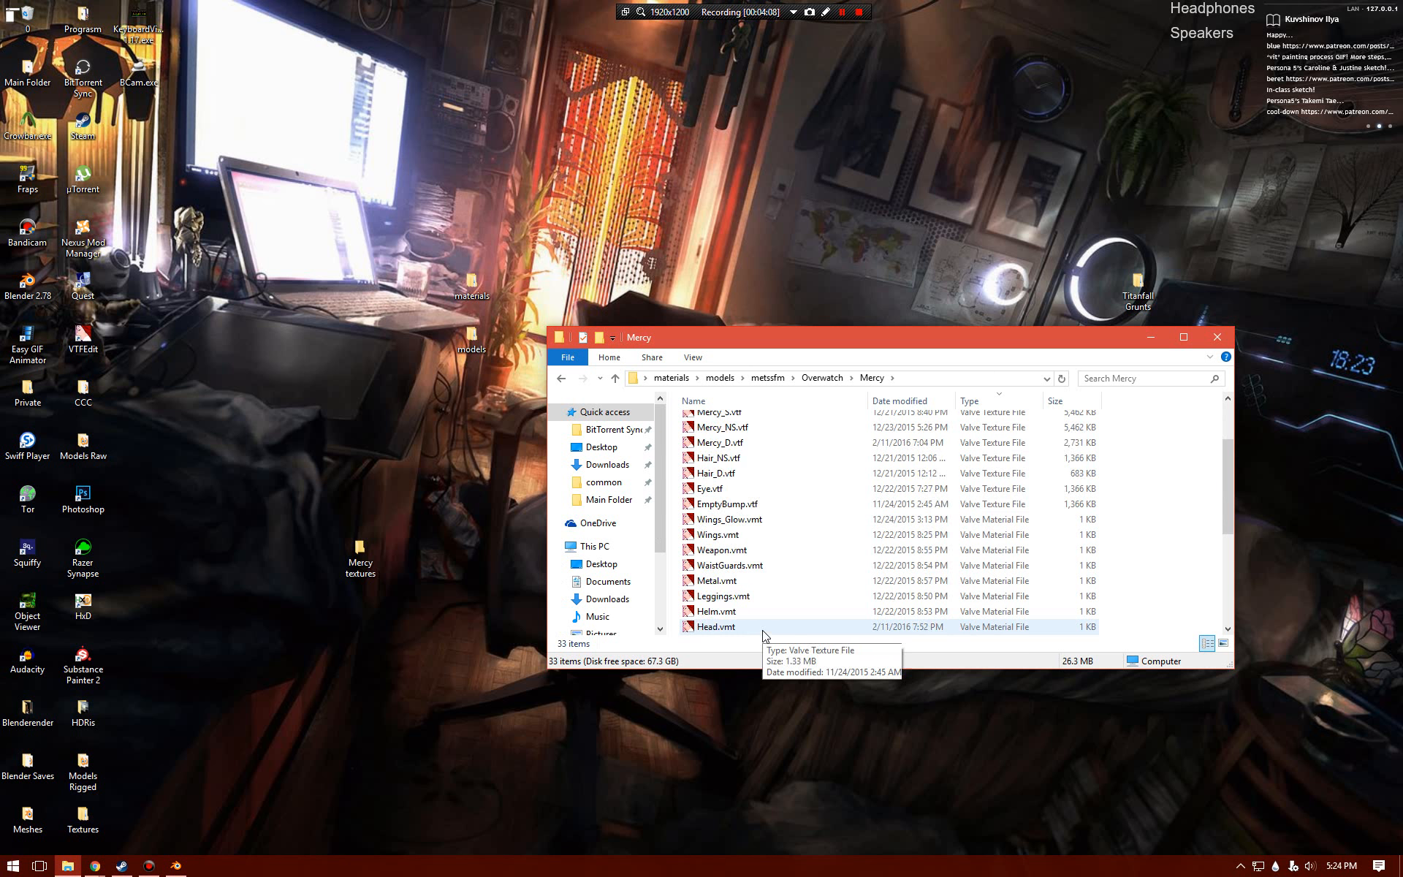
scroll(796, 488, up, 3)
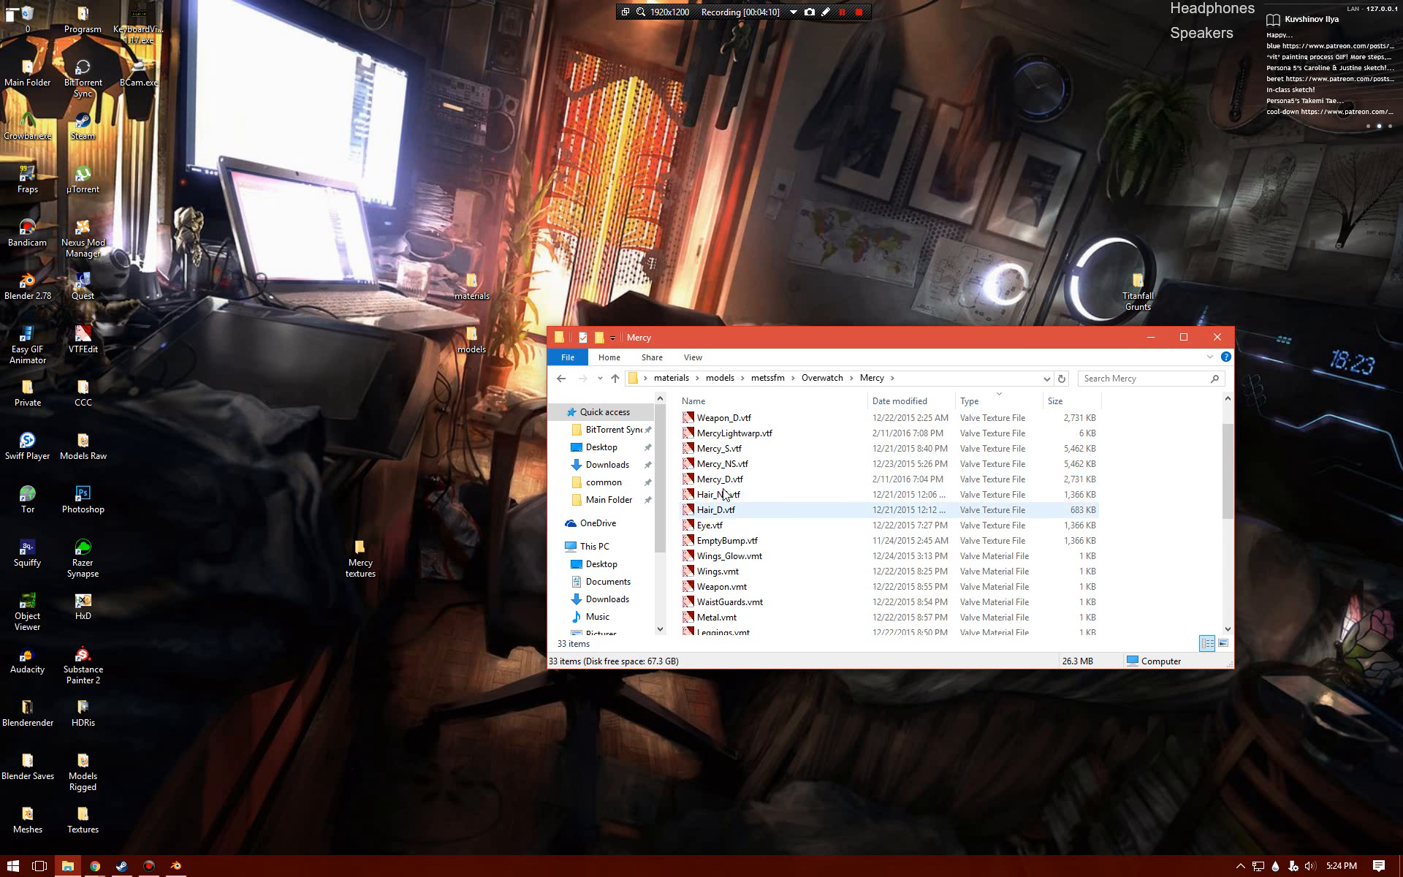
scroll(836, 495, up, 1)
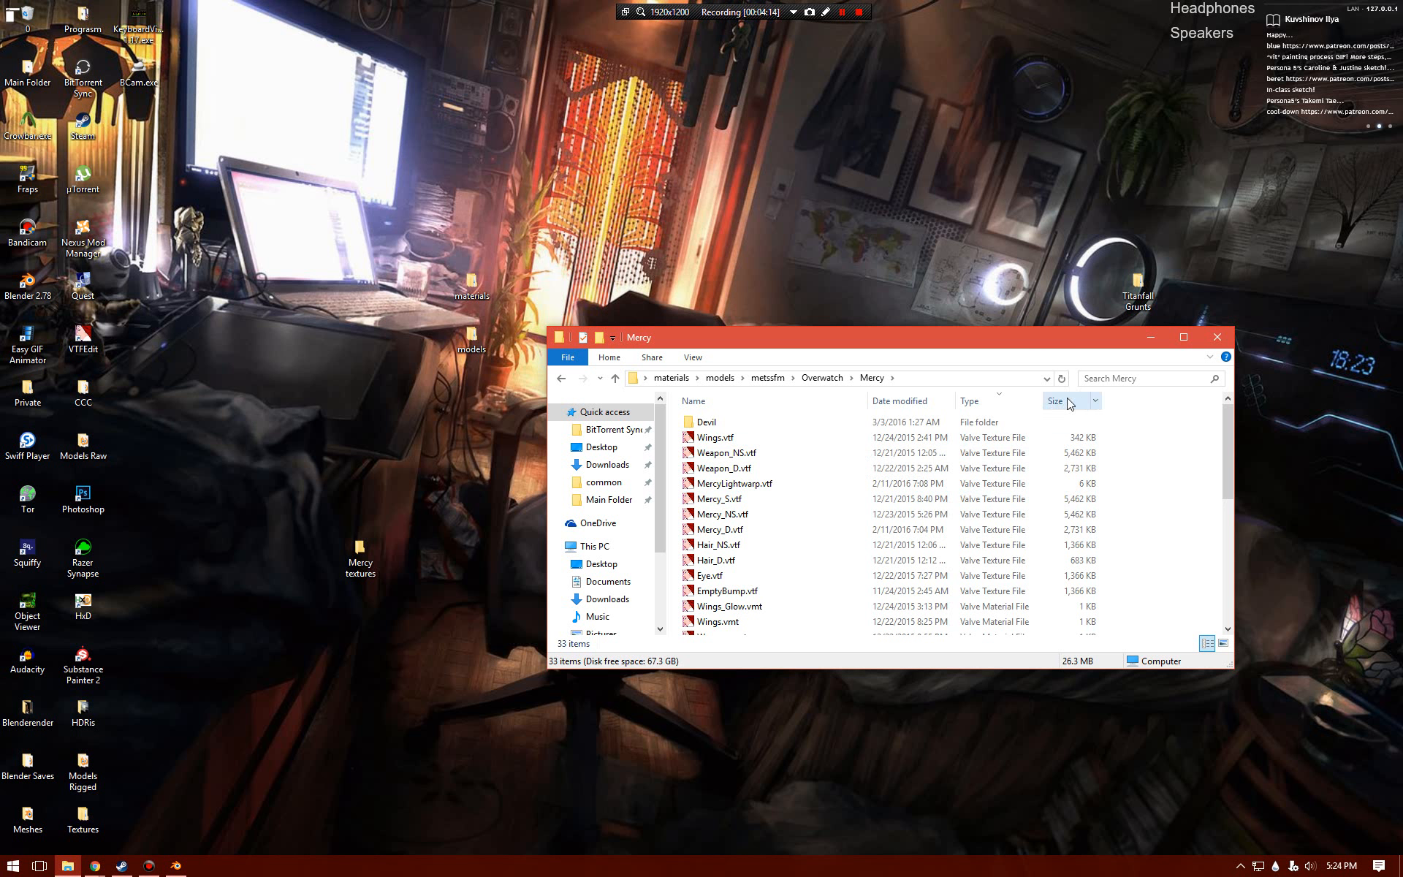
click(997, 405)
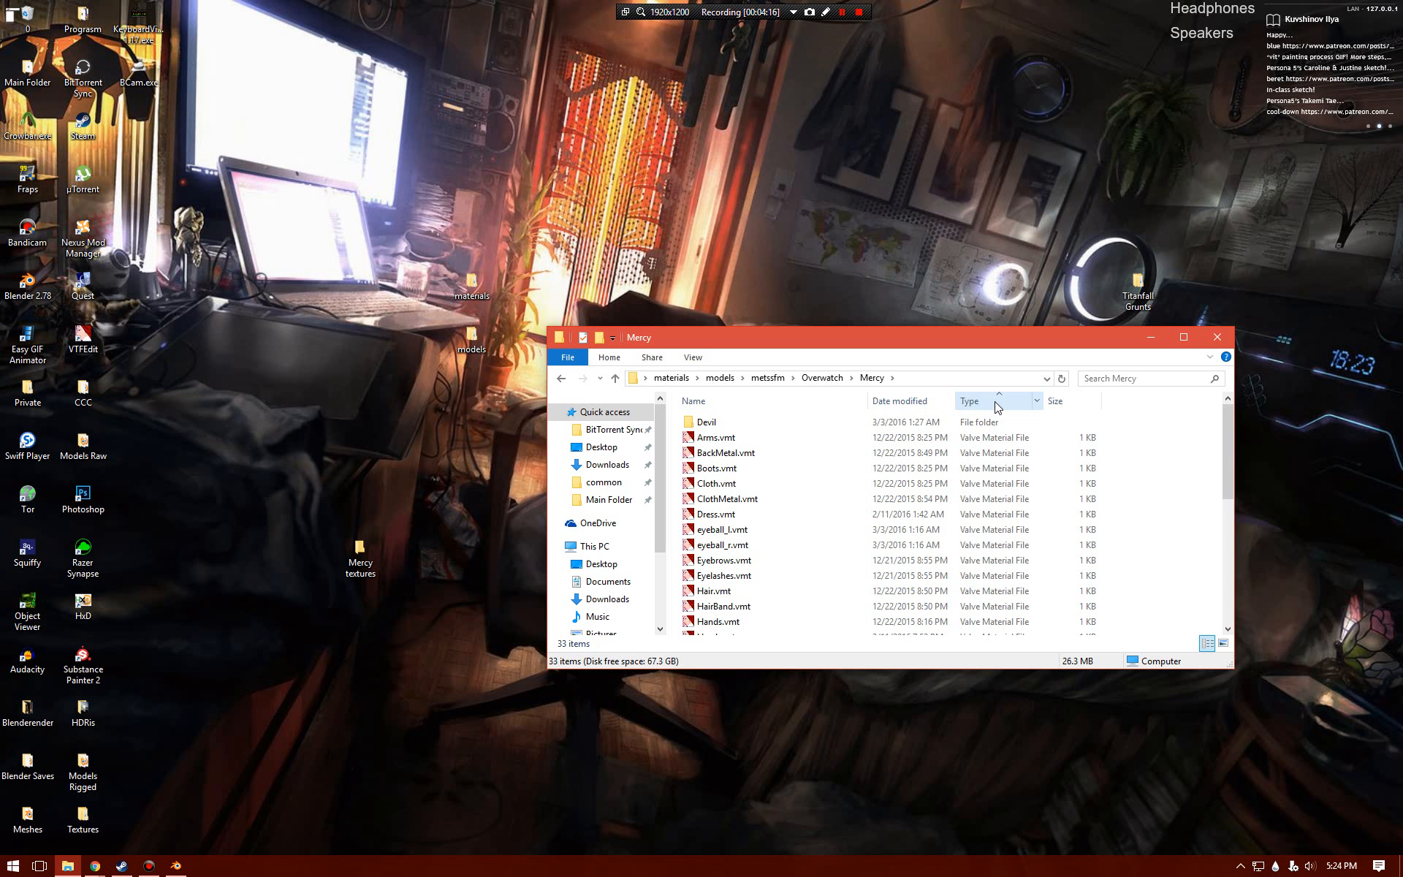
click(976, 403)
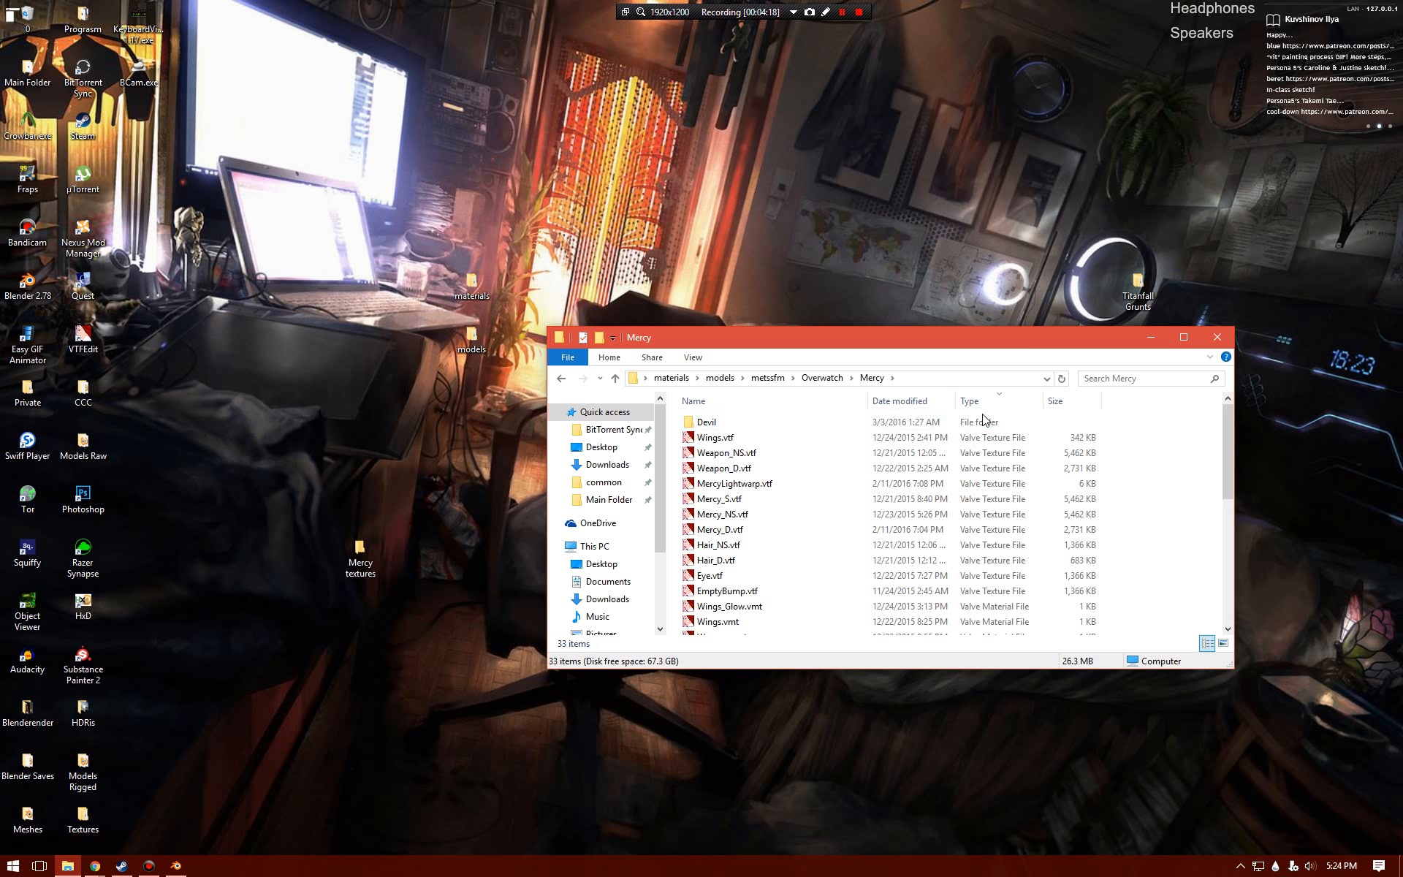
double_click(727, 454)
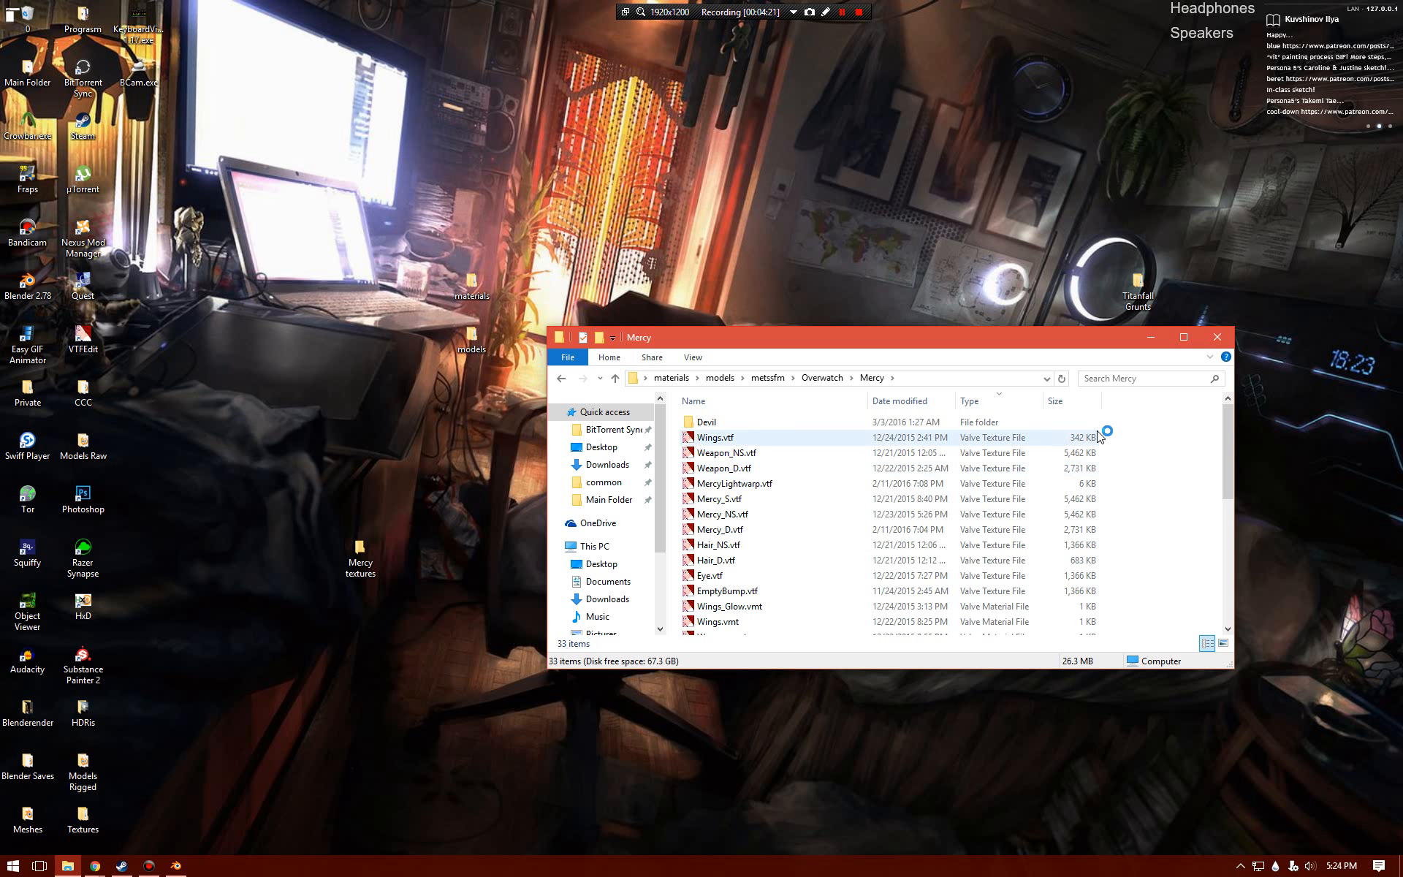
scroll(1089, 541, down, 6)
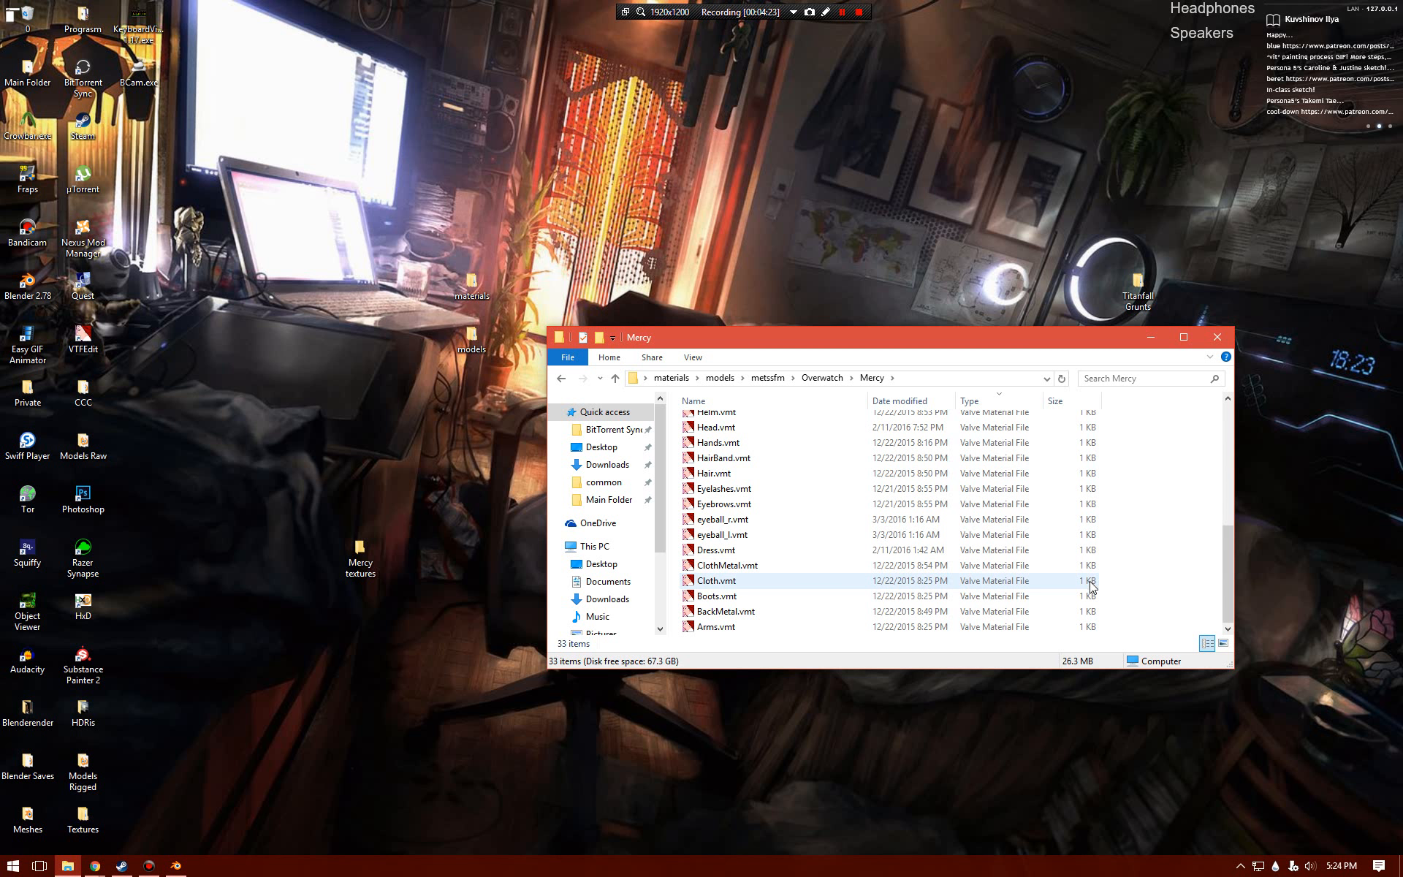
scroll(1091, 586, up, 6)
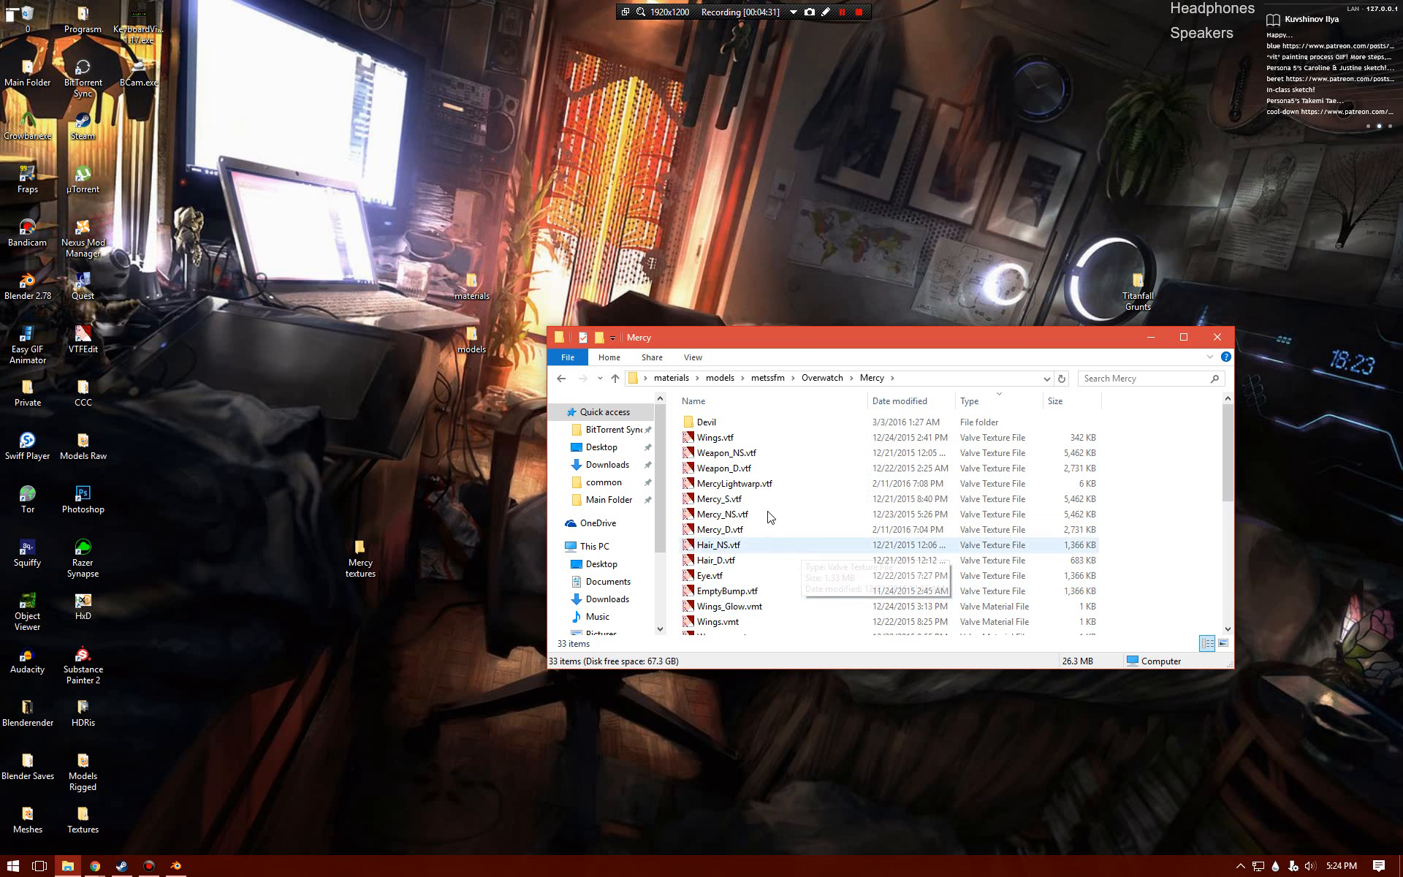
- Open the Mercy_D.vtf texture in VTFEdit and zoom its preview out to 12.5%
click(776, 530)
double_click(775, 527)
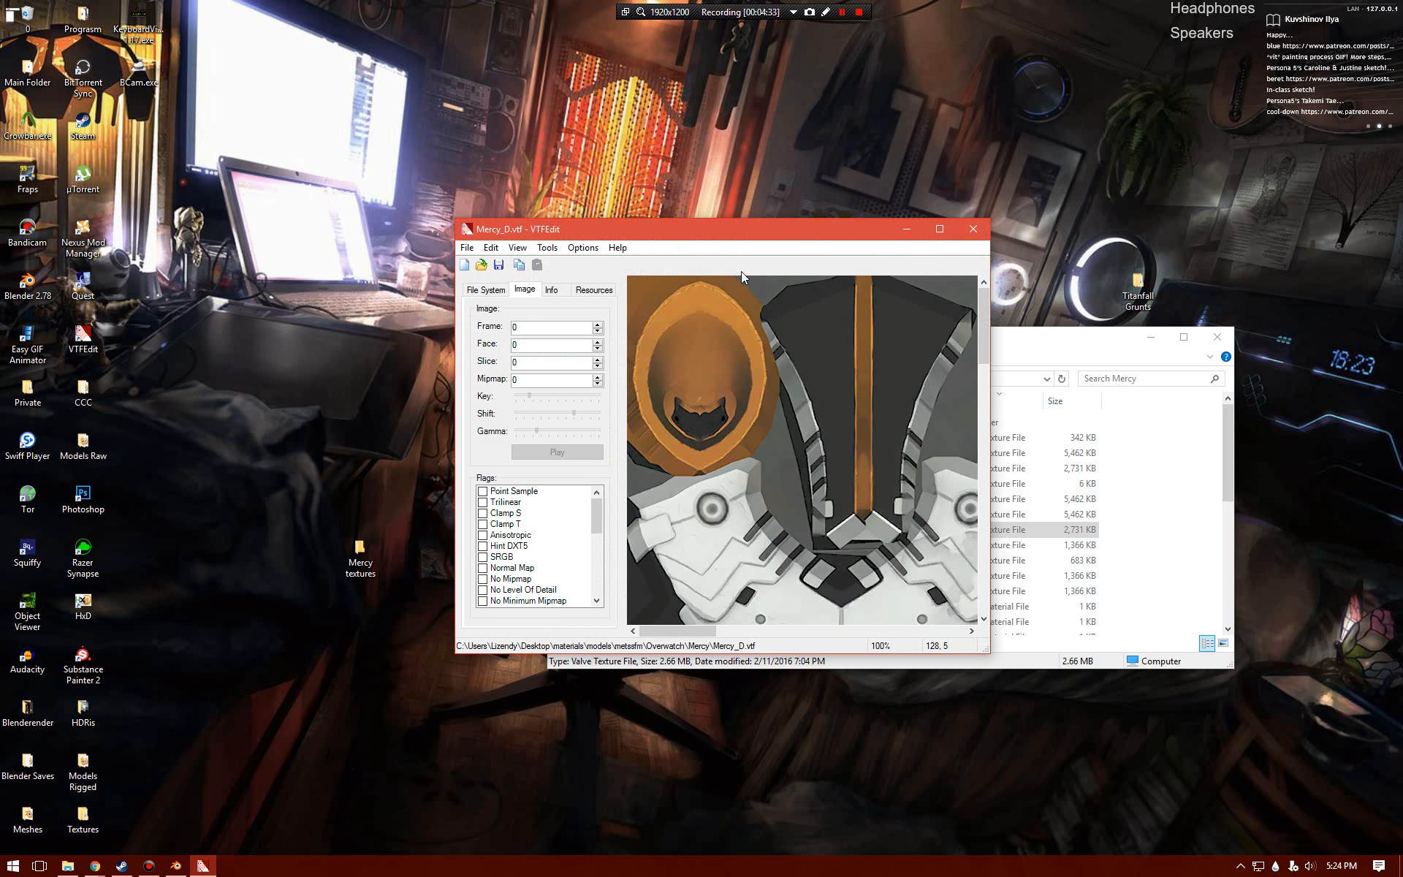
right_click(639, 445)
click(679, 470)
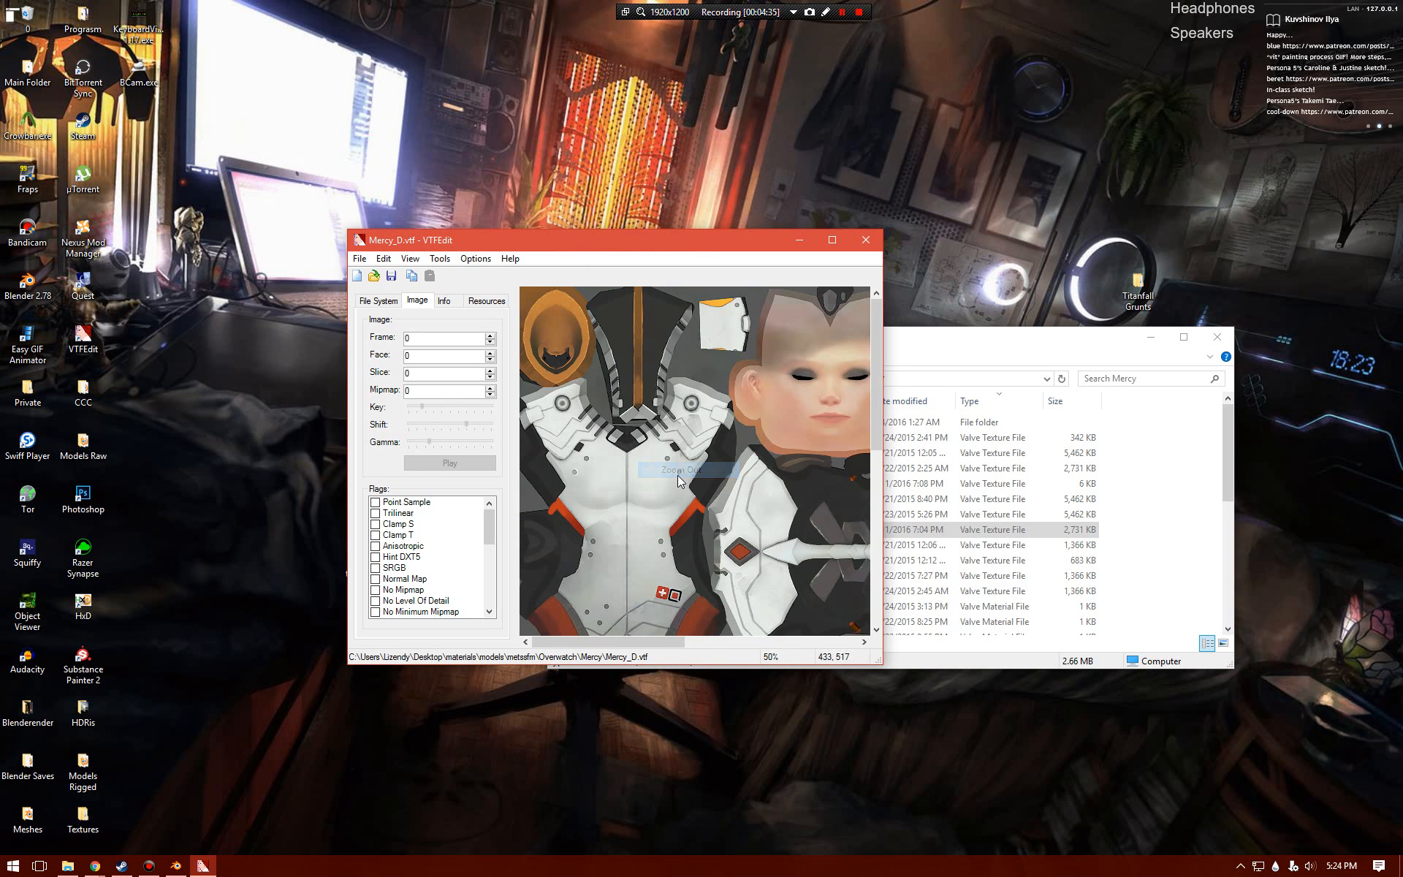
right_click(678, 475)
click(699, 500)
right_click(700, 496)
click(716, 520)
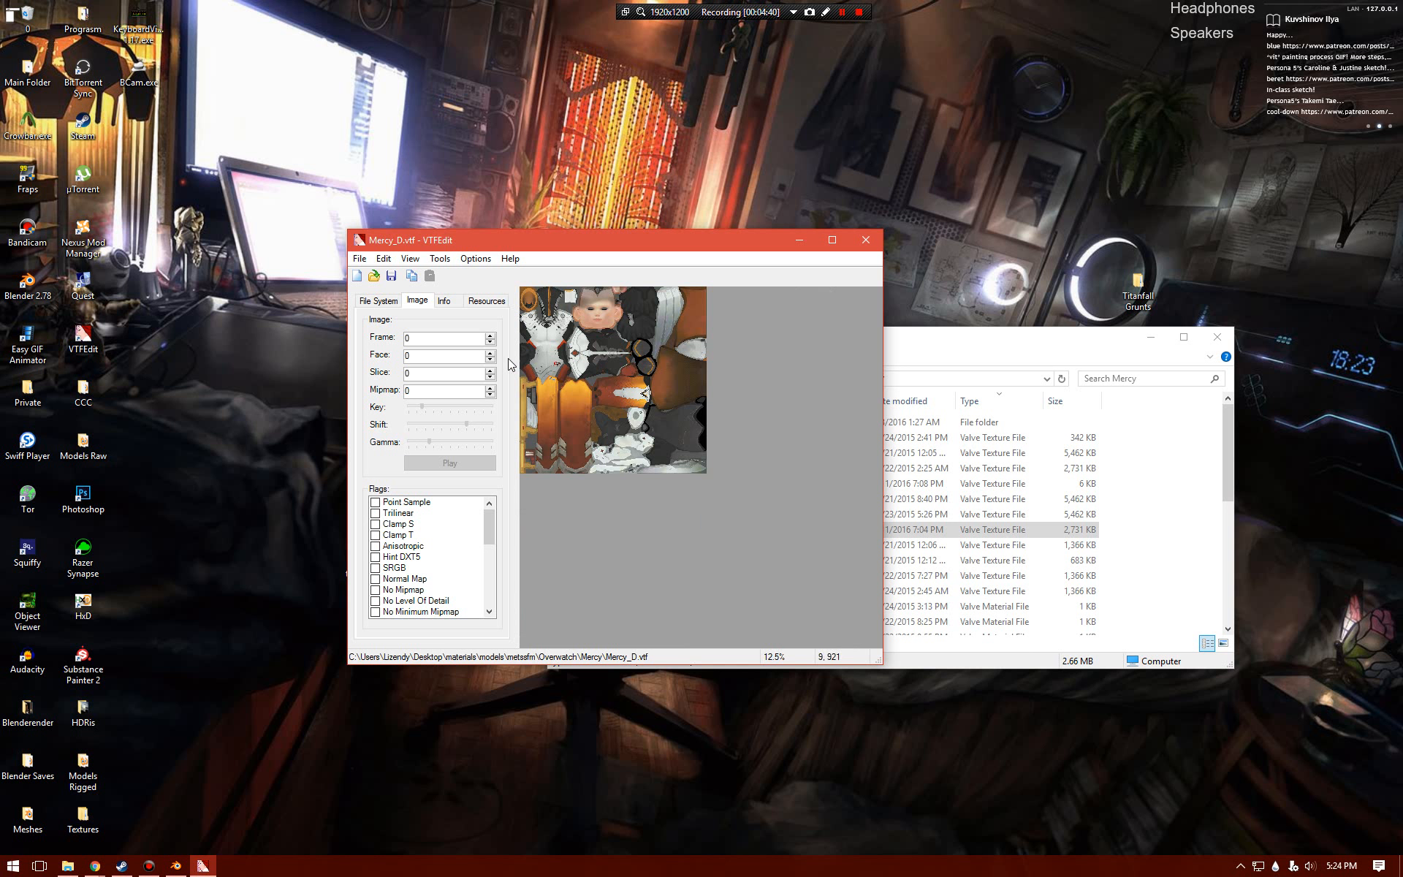
- Move the VTFEdit window clear of the Mercy folder window and open the Convert Folder batch conversion
click(441, 258)
mouse_move(510, 258)
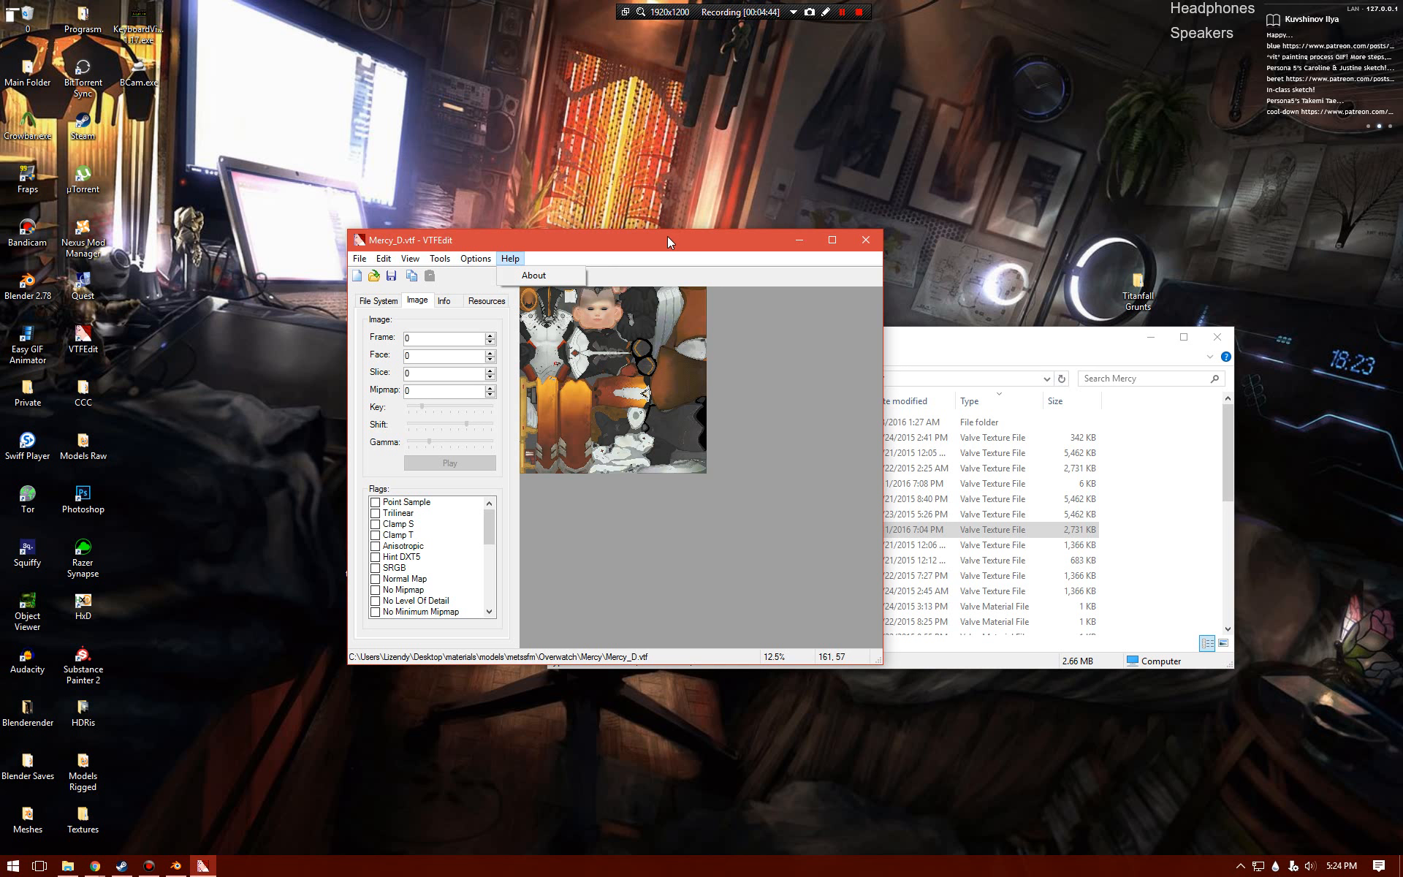
drag(668, 237, 1024, 155)
click(658, 344)
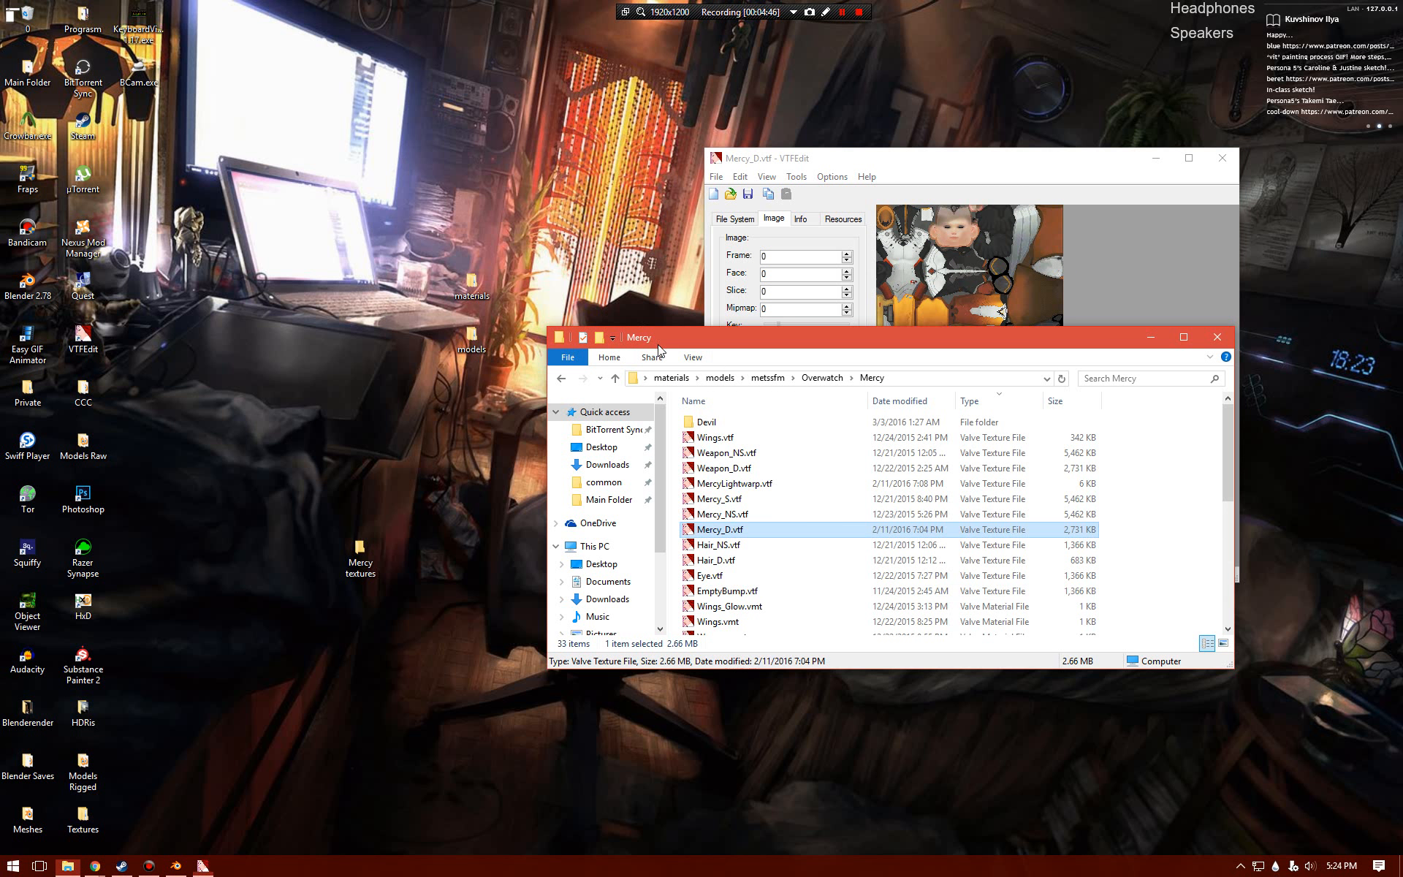
click(887, 164)
click(793, 177)
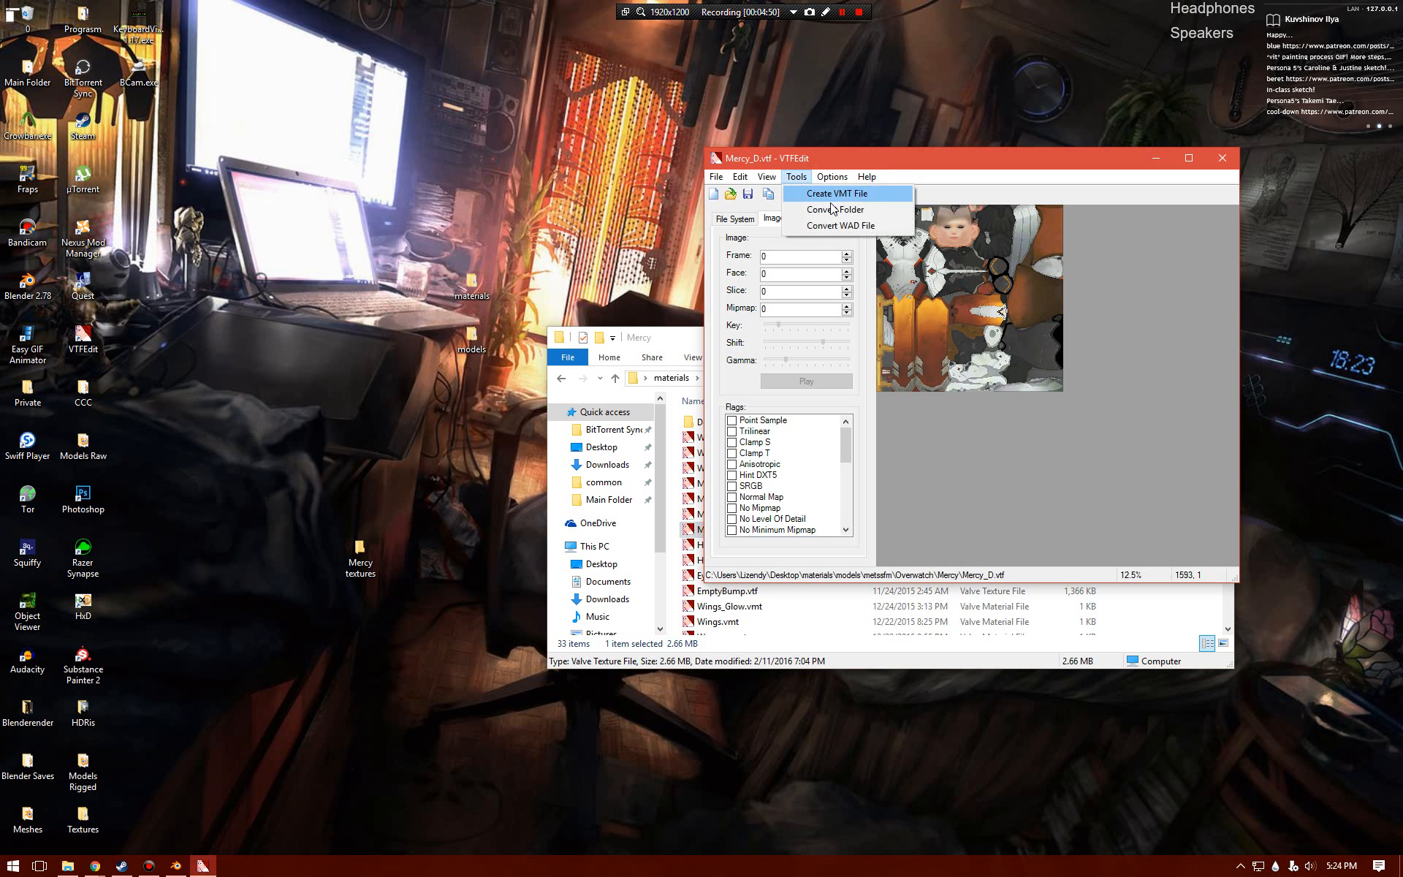
click(822, 208)
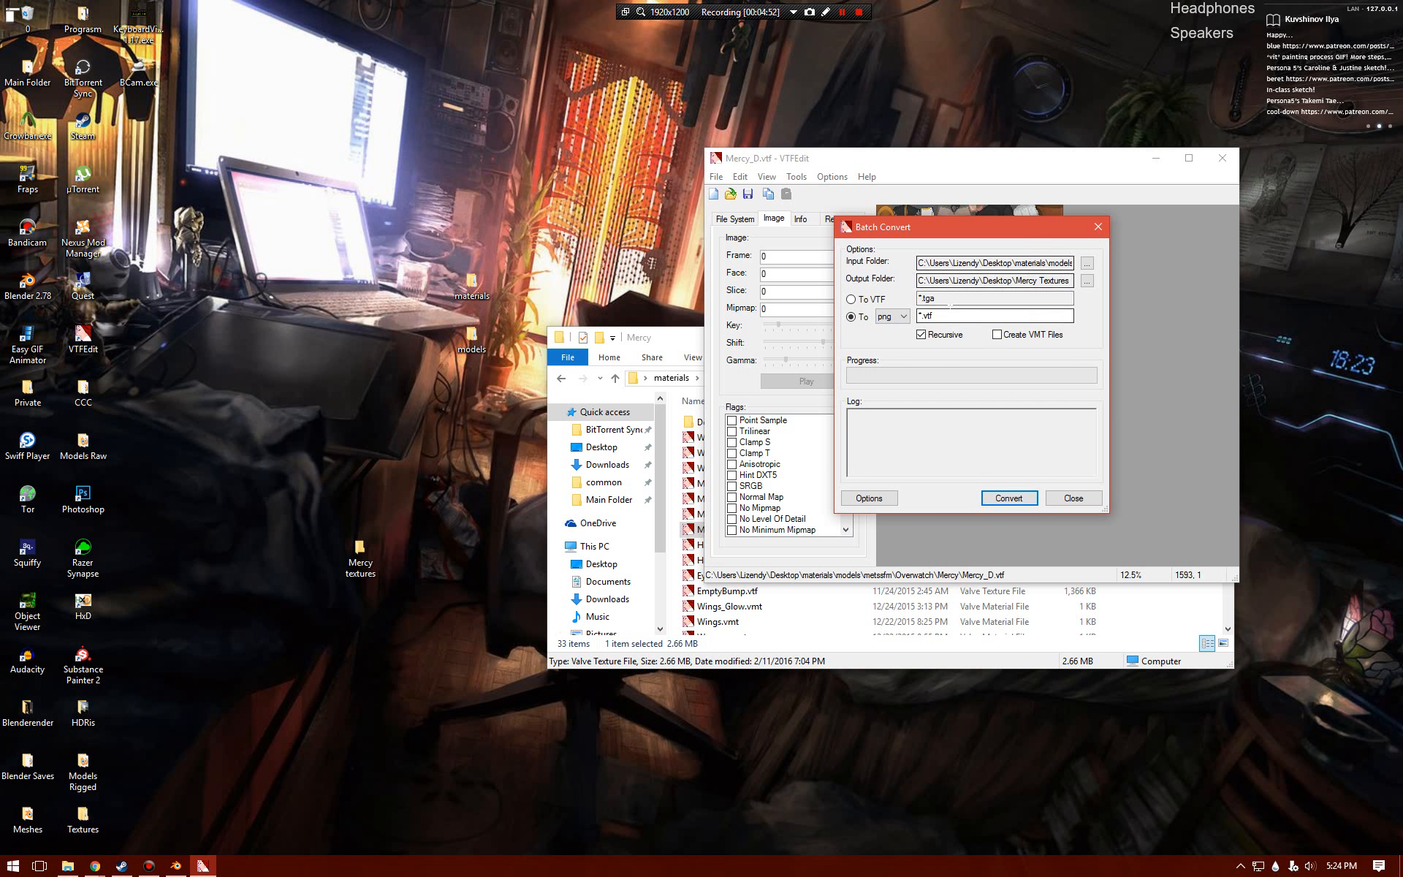
- Set the batch input folder to Mercy under materials, models, metssfm, Overwatch, and the output folder to Mercy textures on the desktop
click(1087, 262)
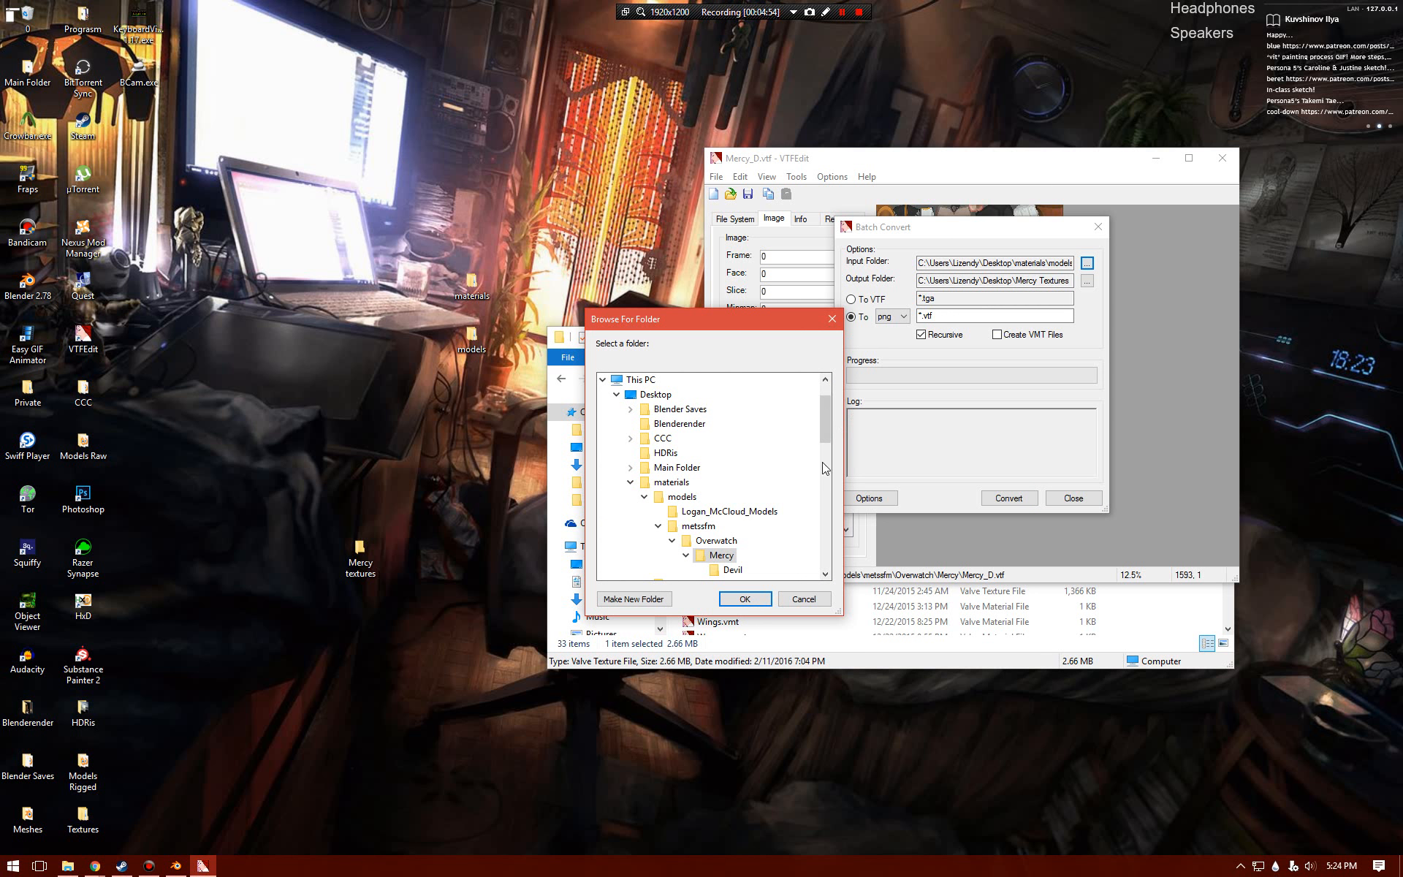
scroll(822, 462, down, 1)
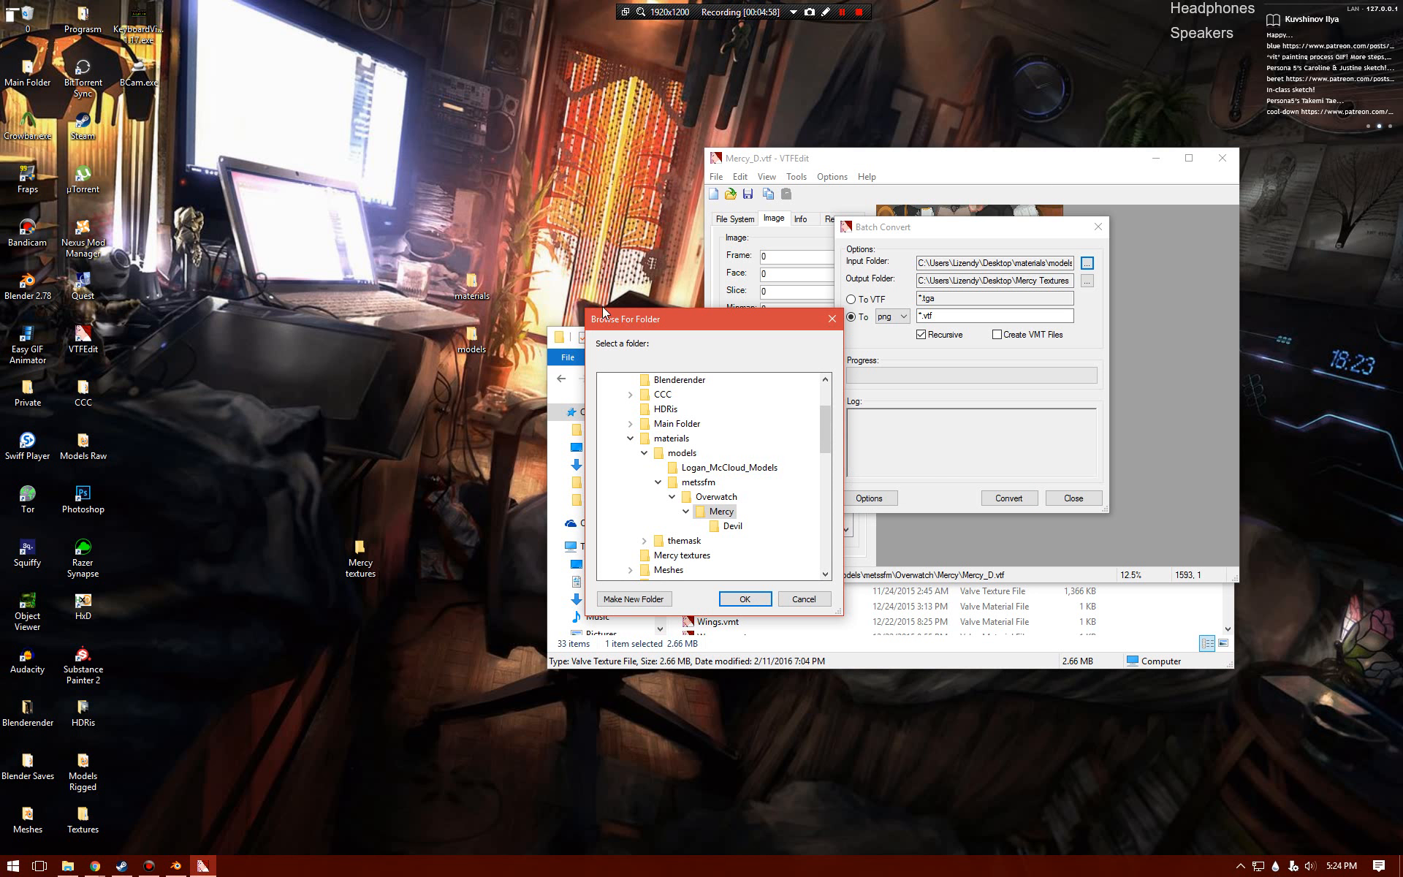
click(694, 653)
click(669, 320)
scroll(665, 450, up, 2)
scroll(679, 486, down, 2)
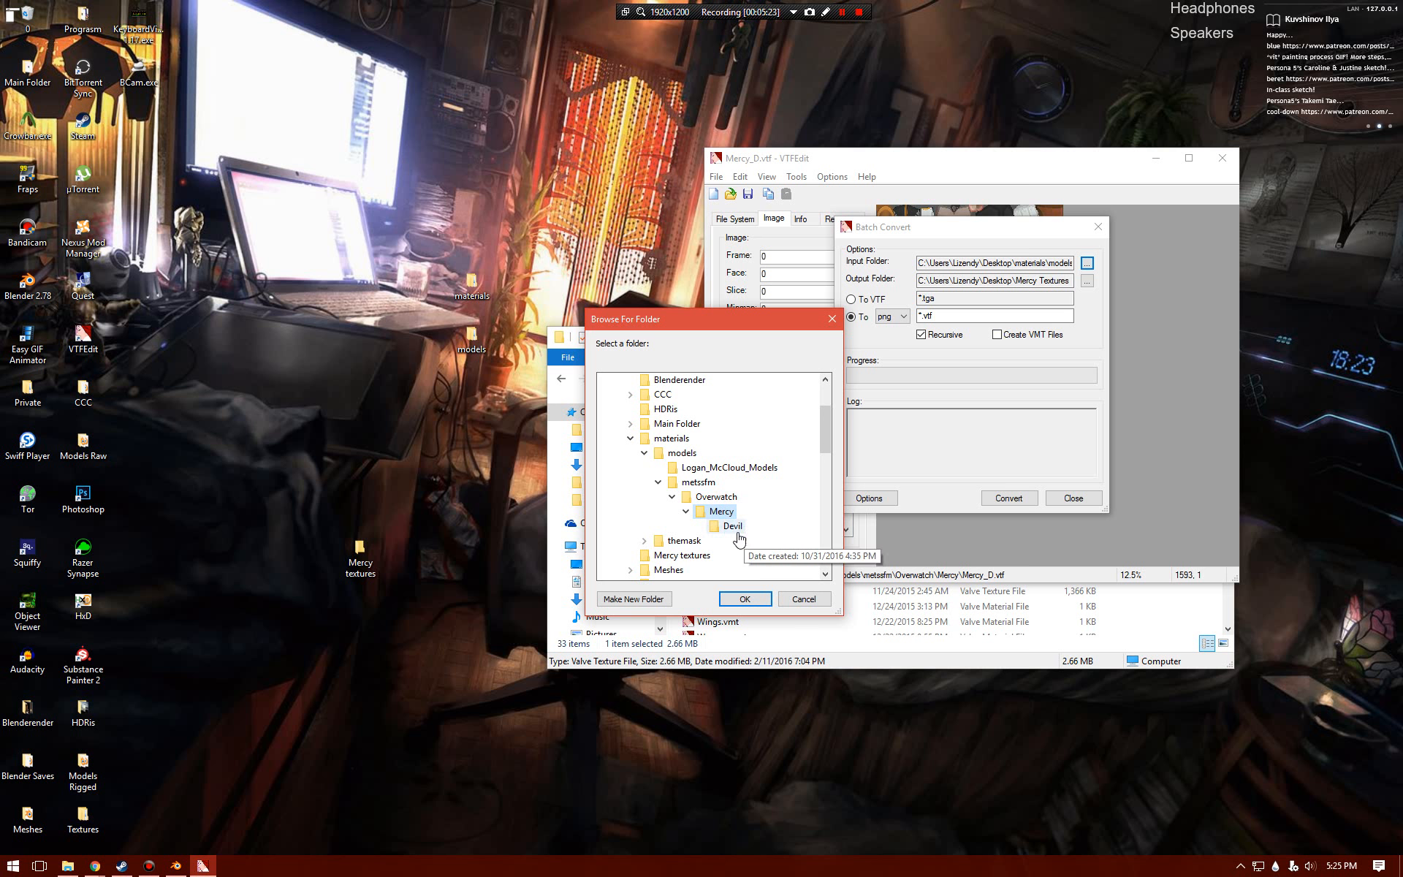
click(747, 599)
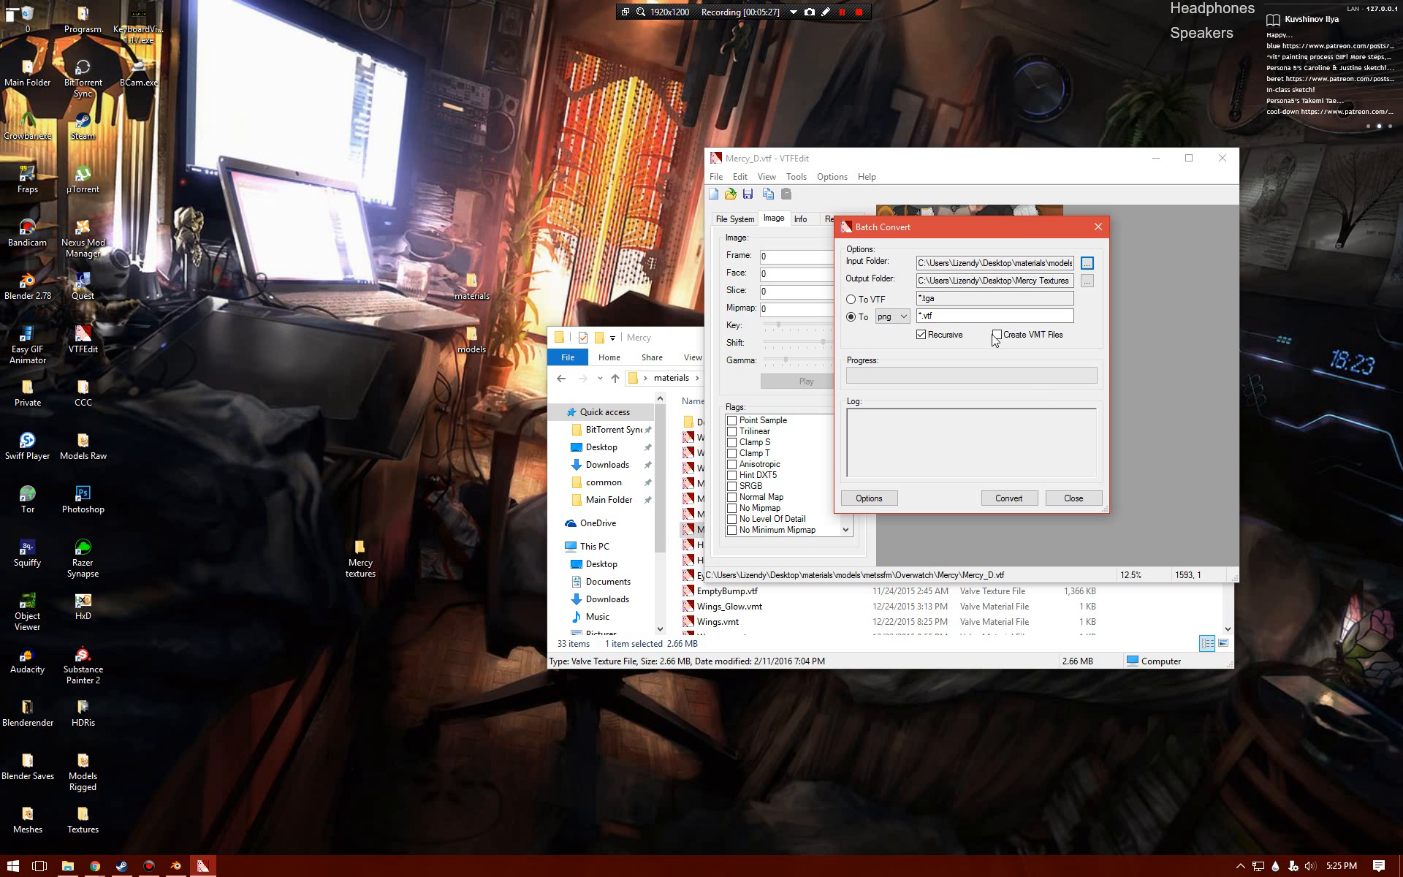
click(1087, 281)
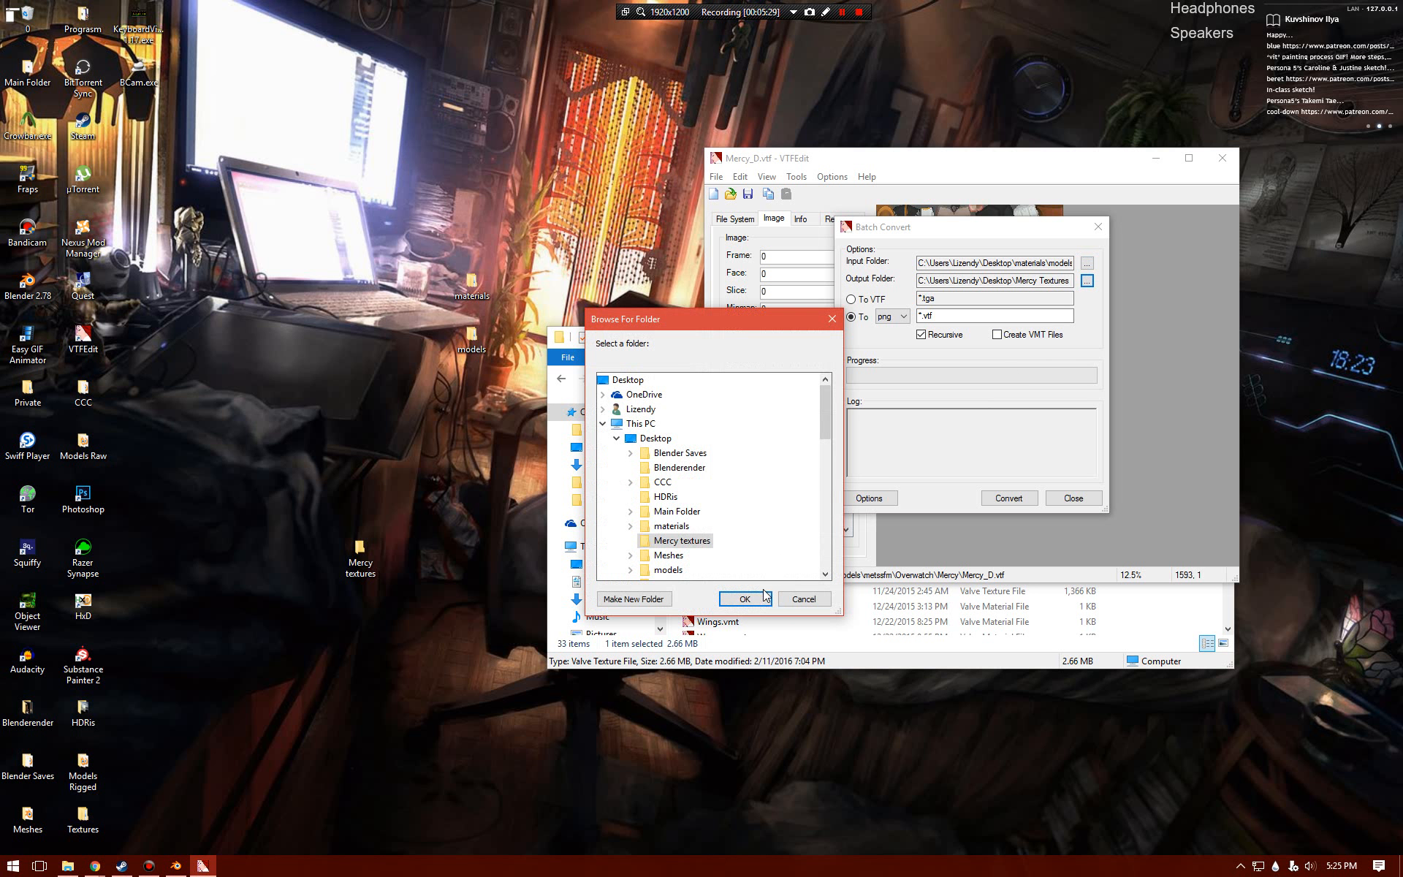
click(745, 599)
- Set the output format to jpg and batch convert the Mercy VTF textures
click(893, 316)
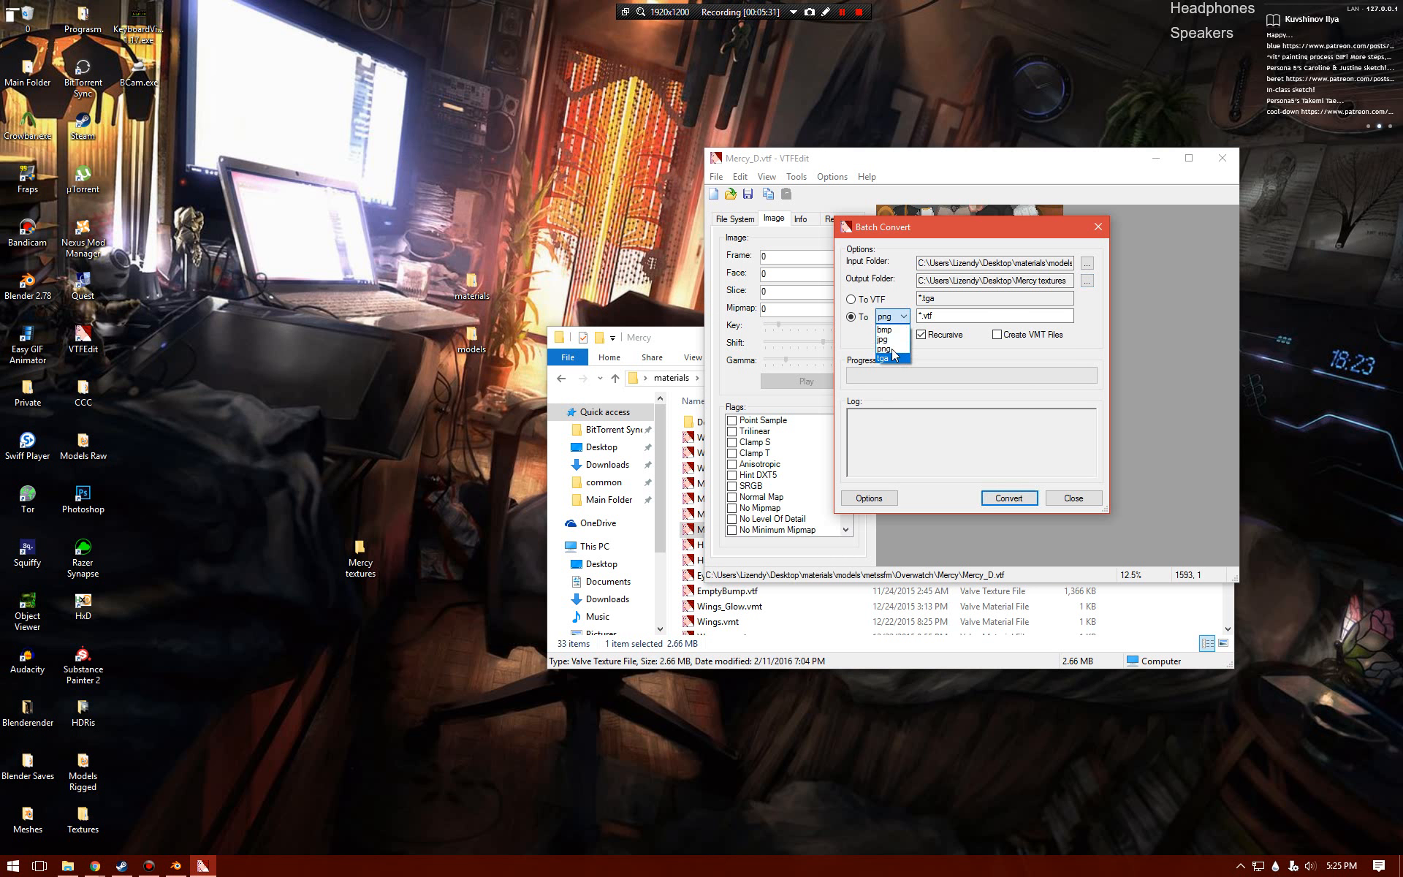
click(888, 339)
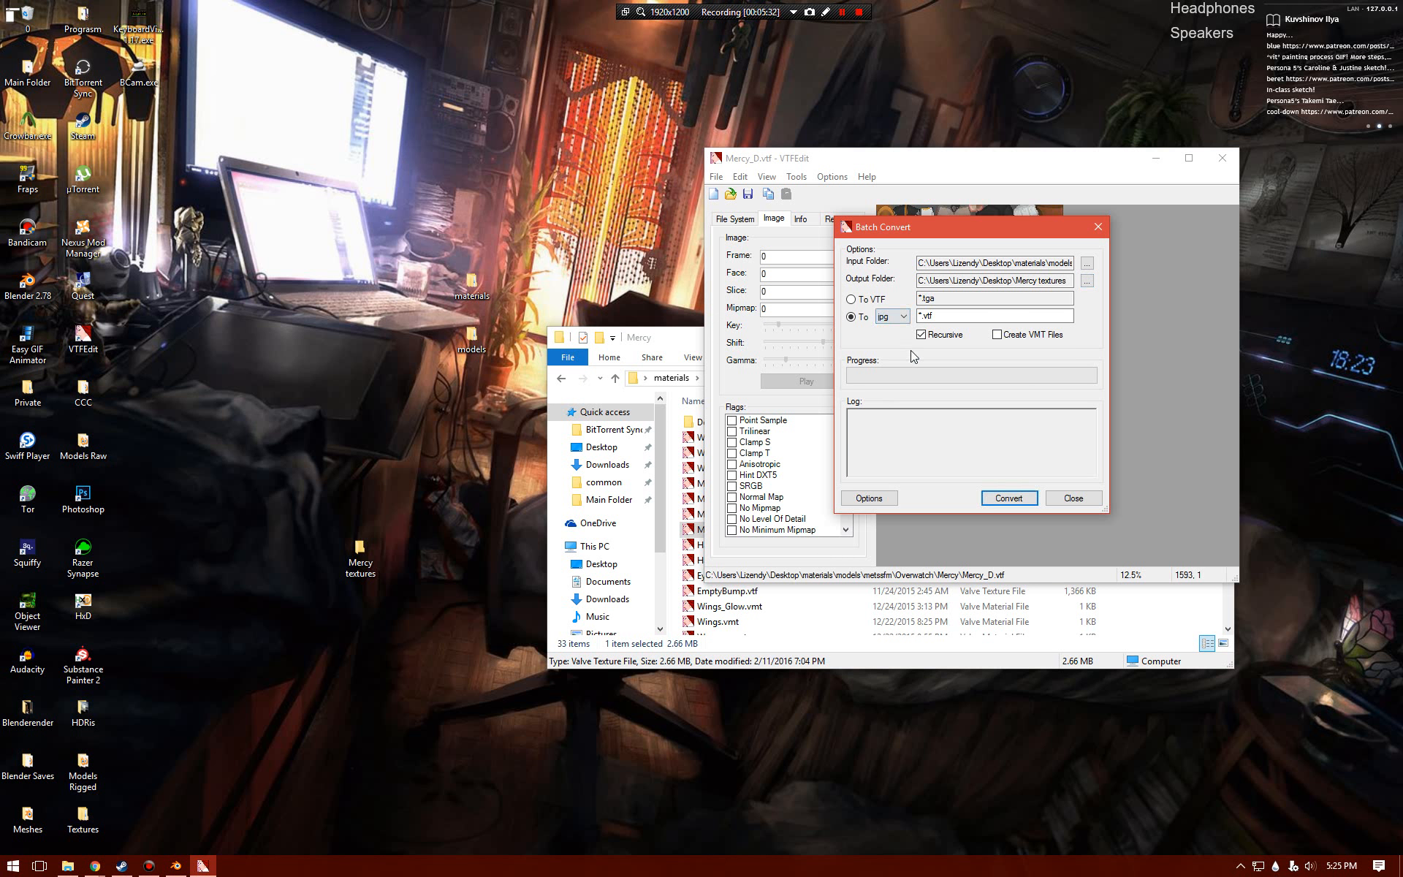
click(1007, 498)
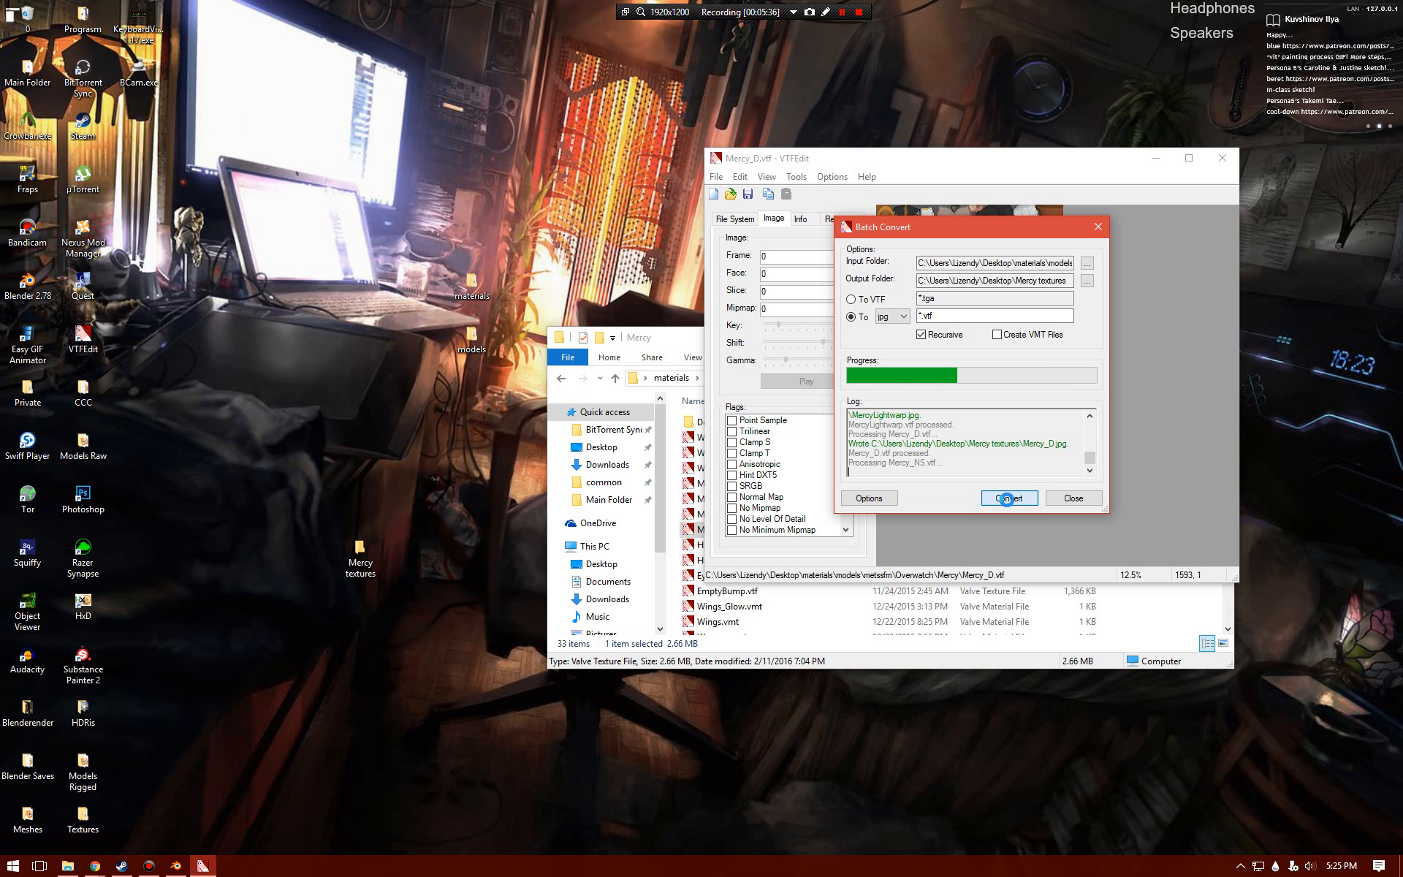
- Change the output format to png and batch convert the Mercy VTF textures again
click(891, 316)
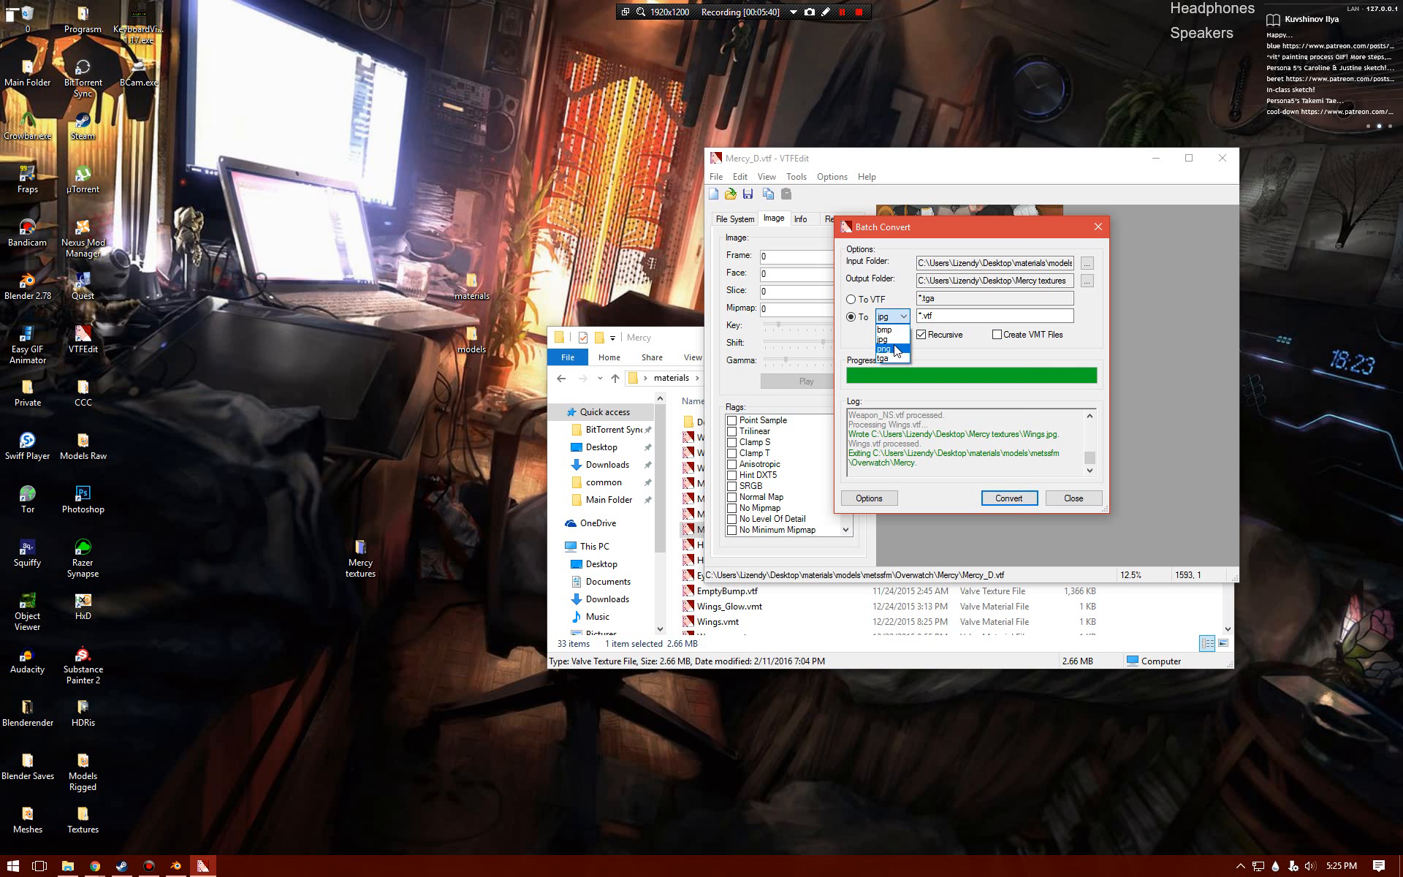
click(896, 349)
click(998, 498)
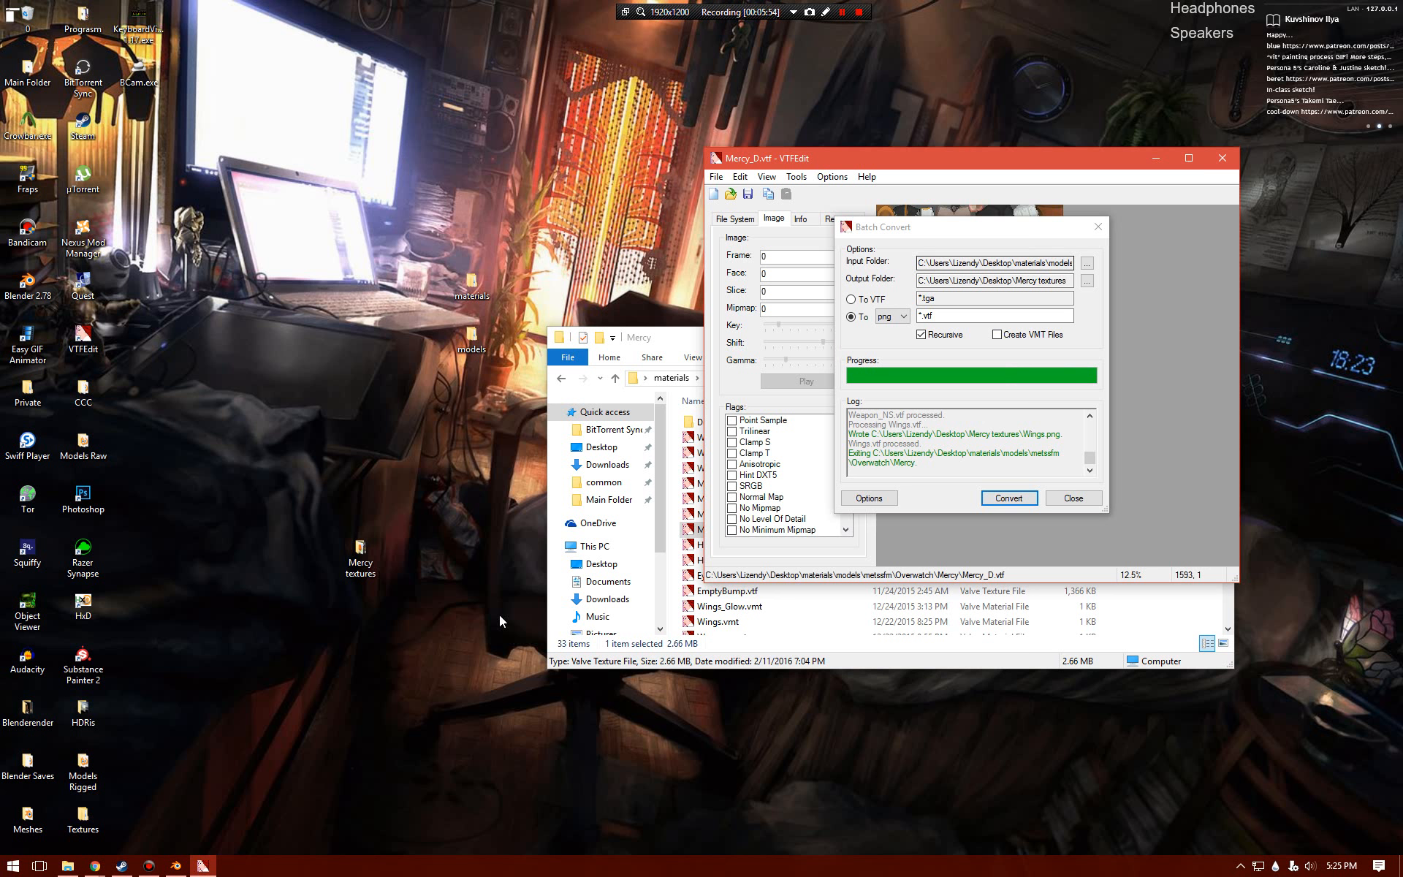
- Open the Mercy textures folder from the desktop and compare the converted jpg and png images, including Hair_NS
click(368, 563)
double_click(367, 564)
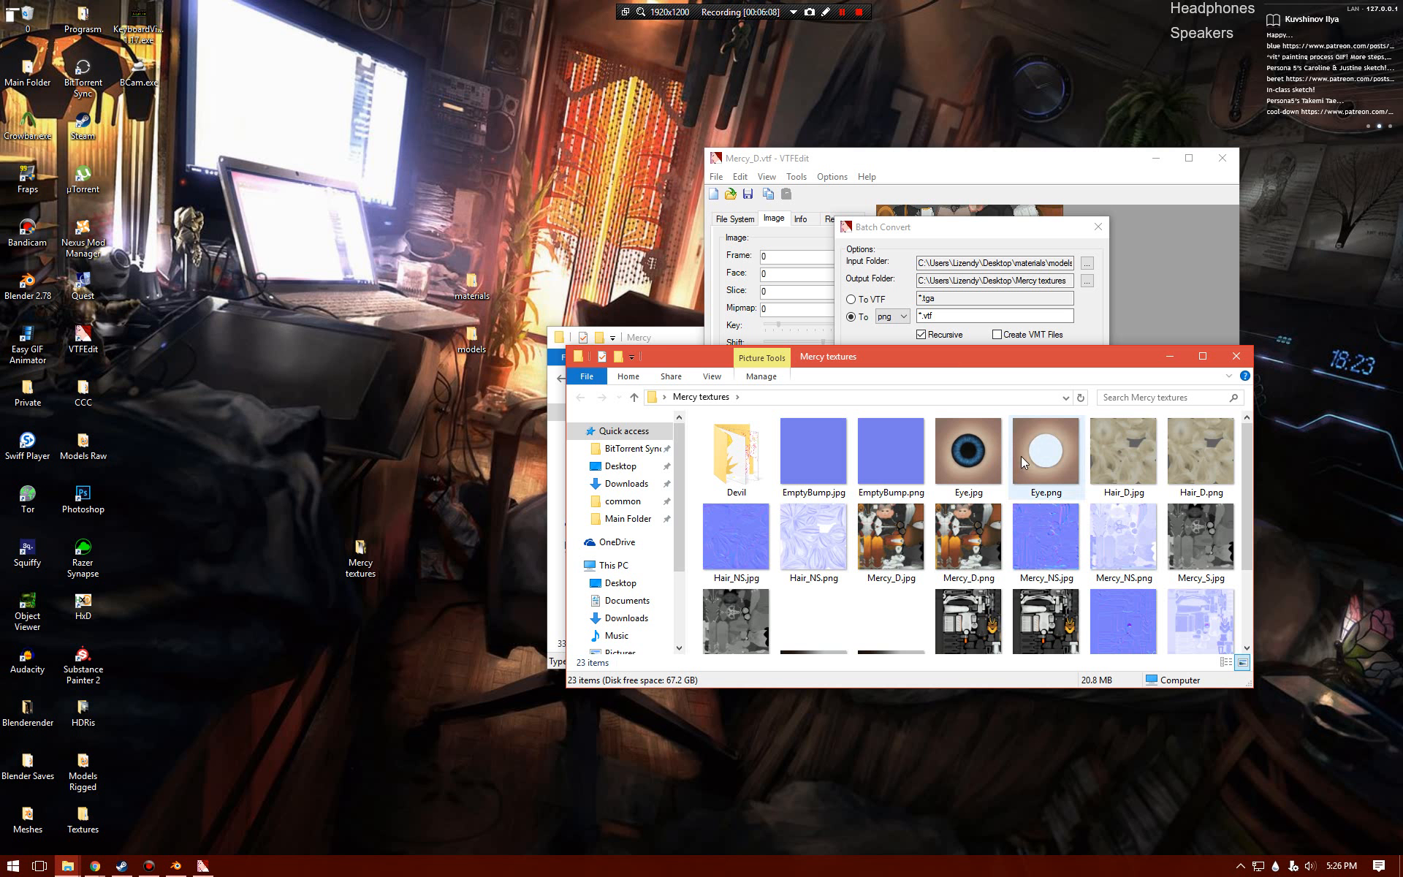
mouse_move(1011, 462)
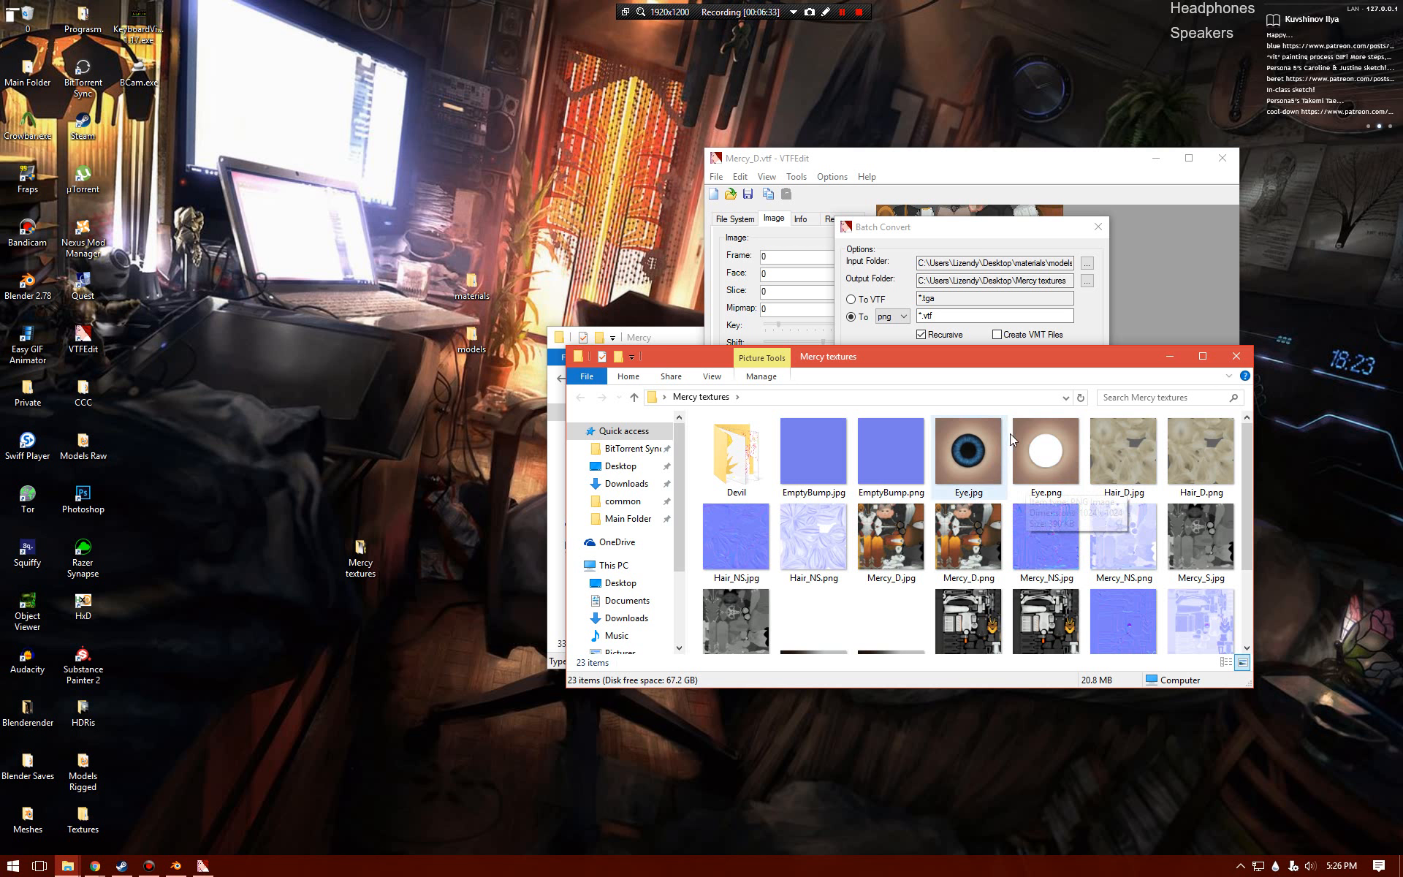
click(747, 555)
click(796, 550)
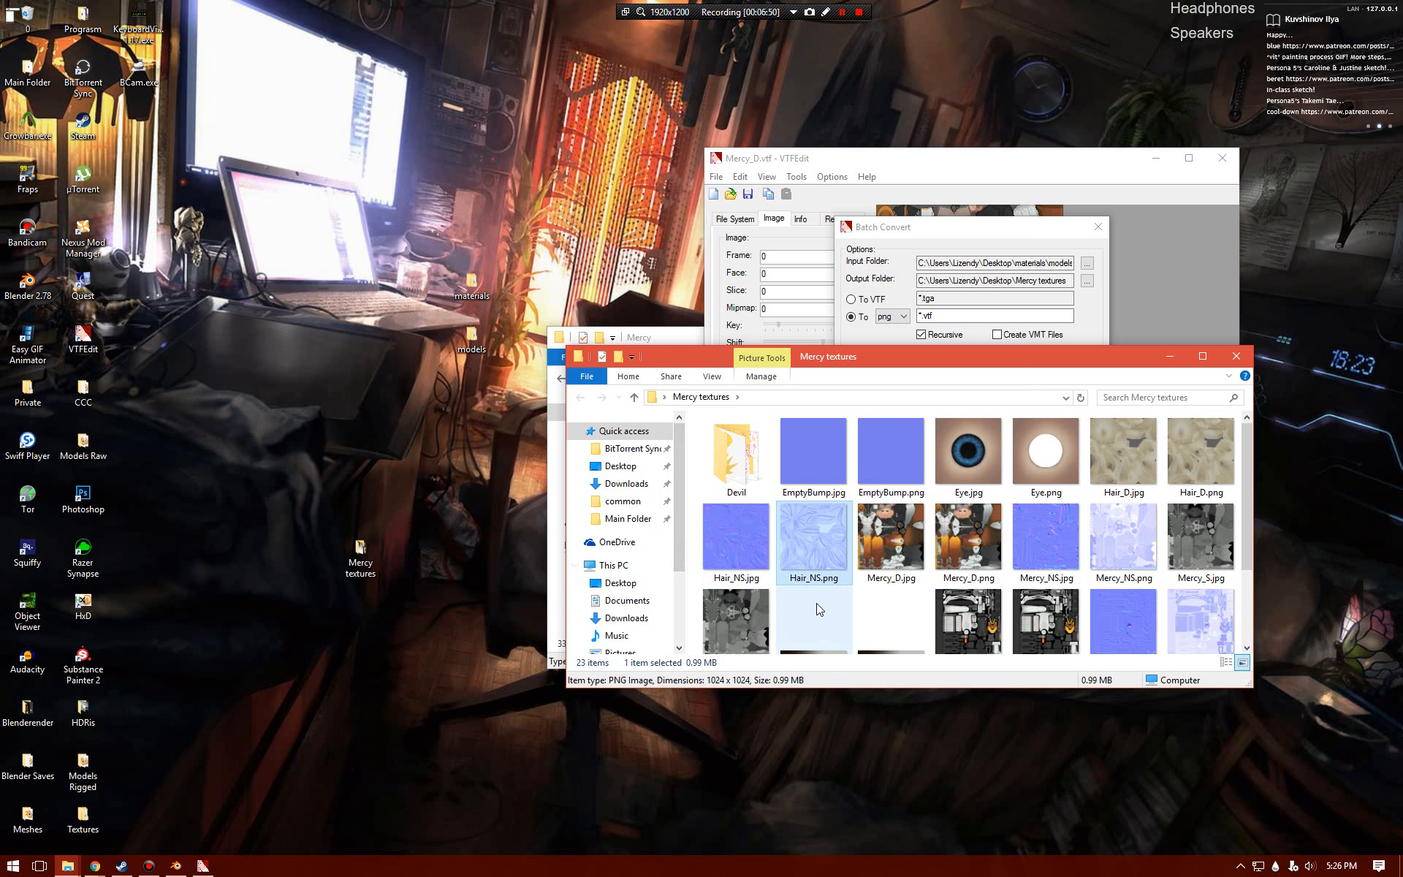
scroll(972, 475, down, 2)
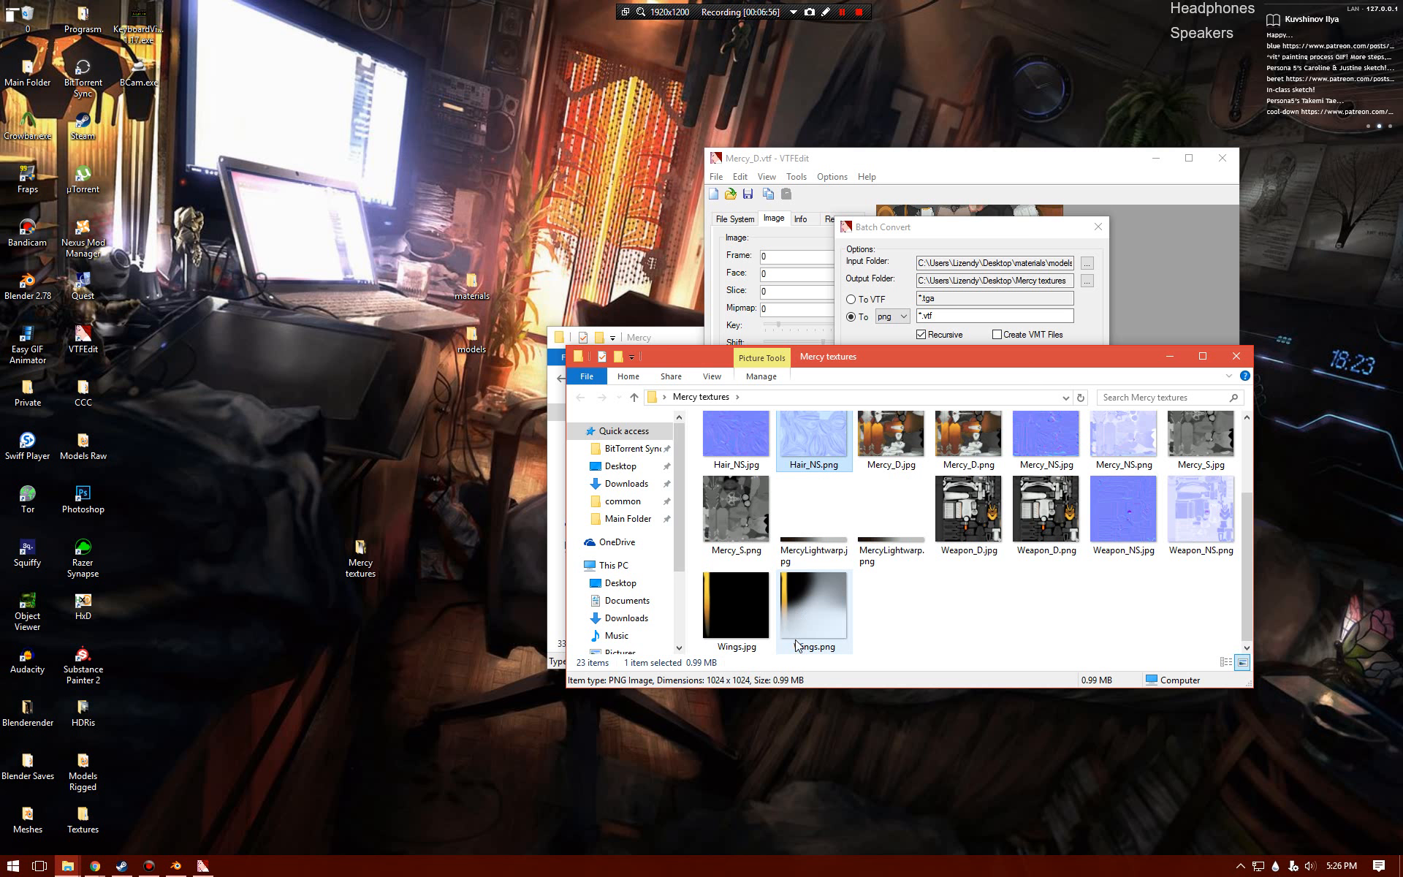
scroll(922, 625, up, 2)
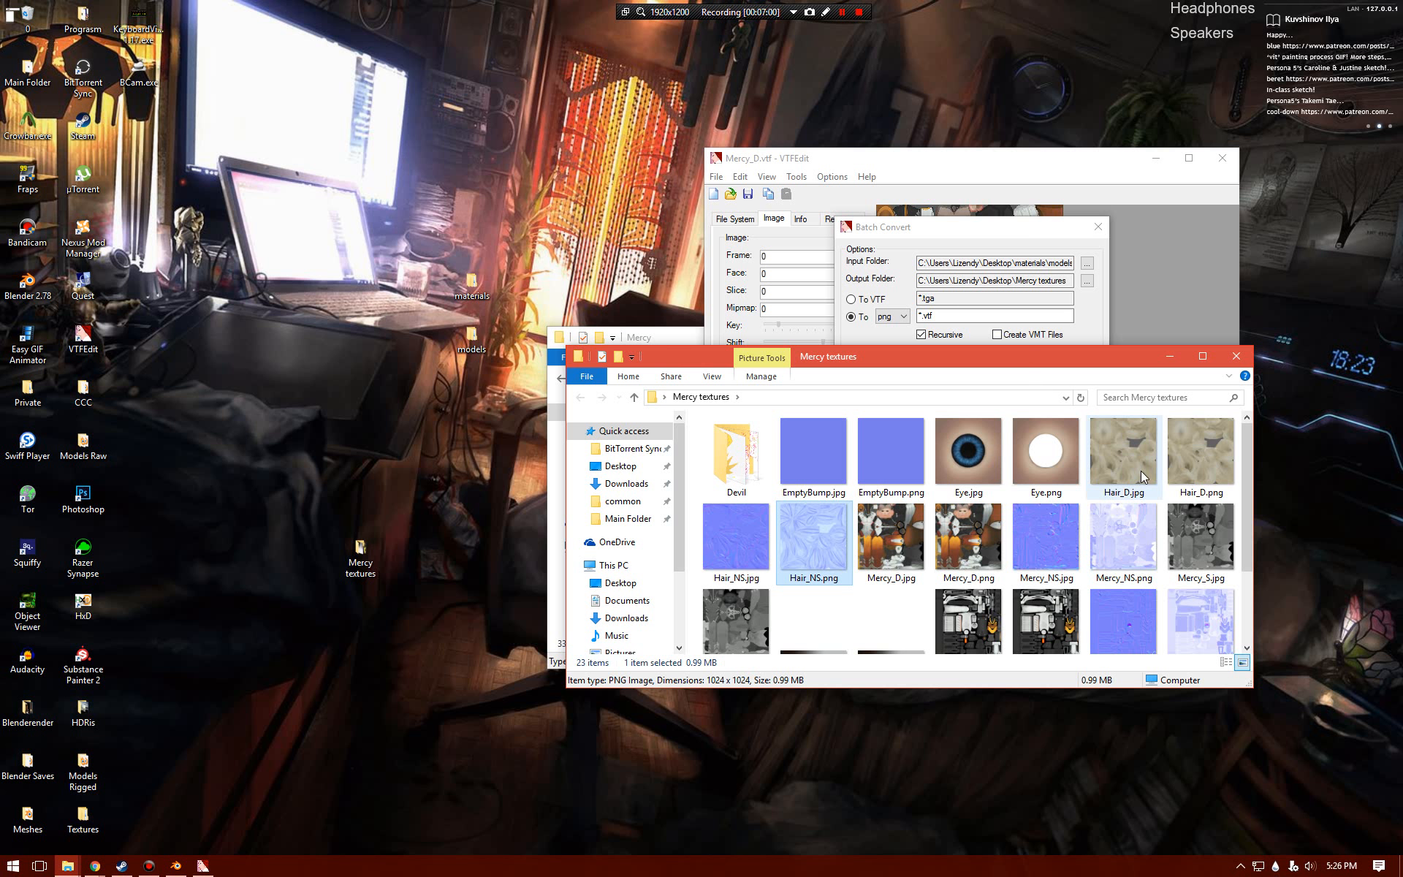
- Look over the remaining converted Mercy textures, switch to Blender and delete all default objects from the scene
scroll(833, 526, down, 2)
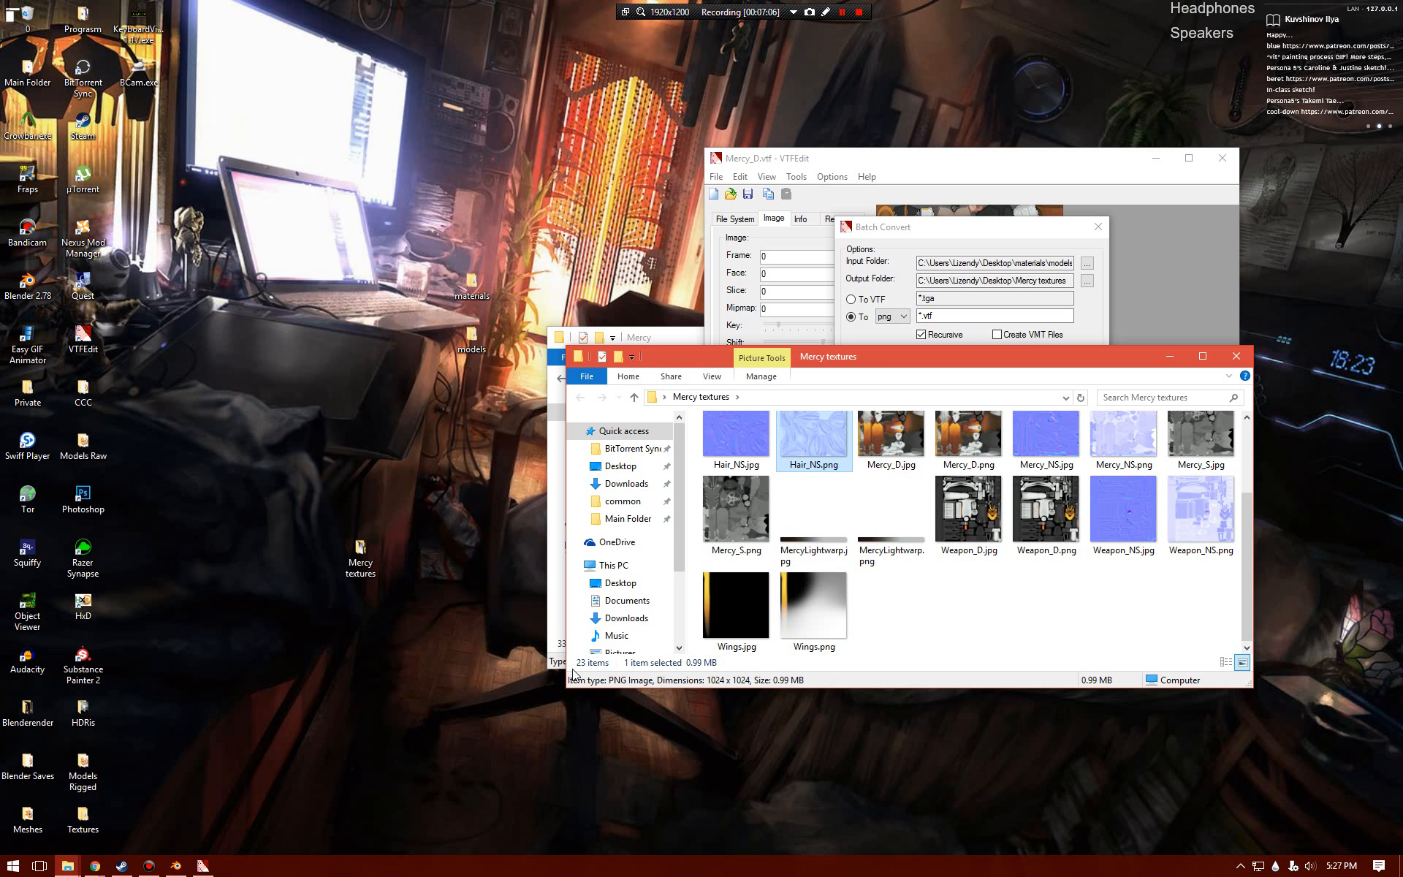
click(176, 866)
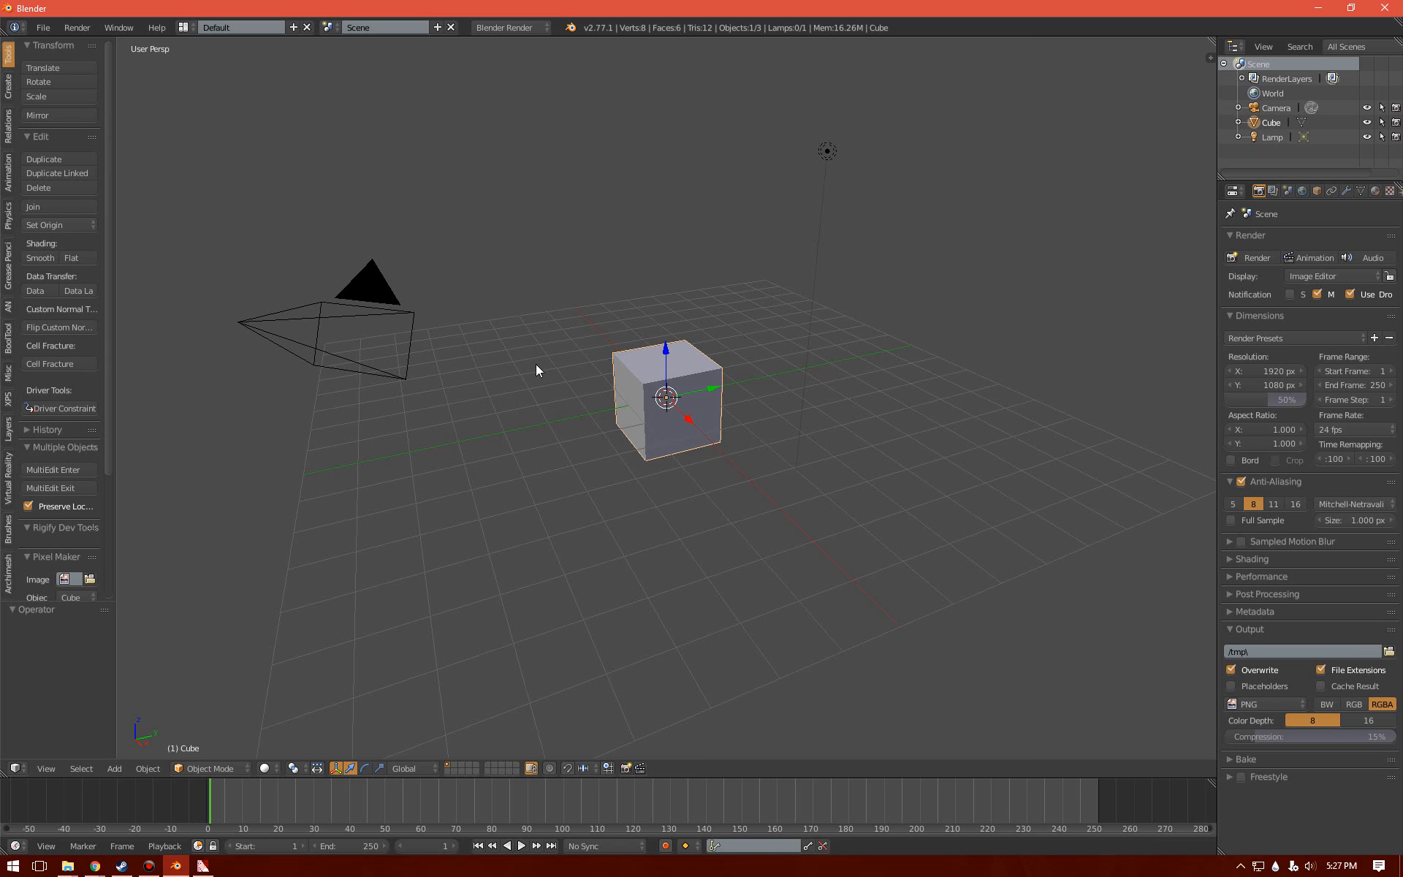
key(a)
key(a)
key(Delete)
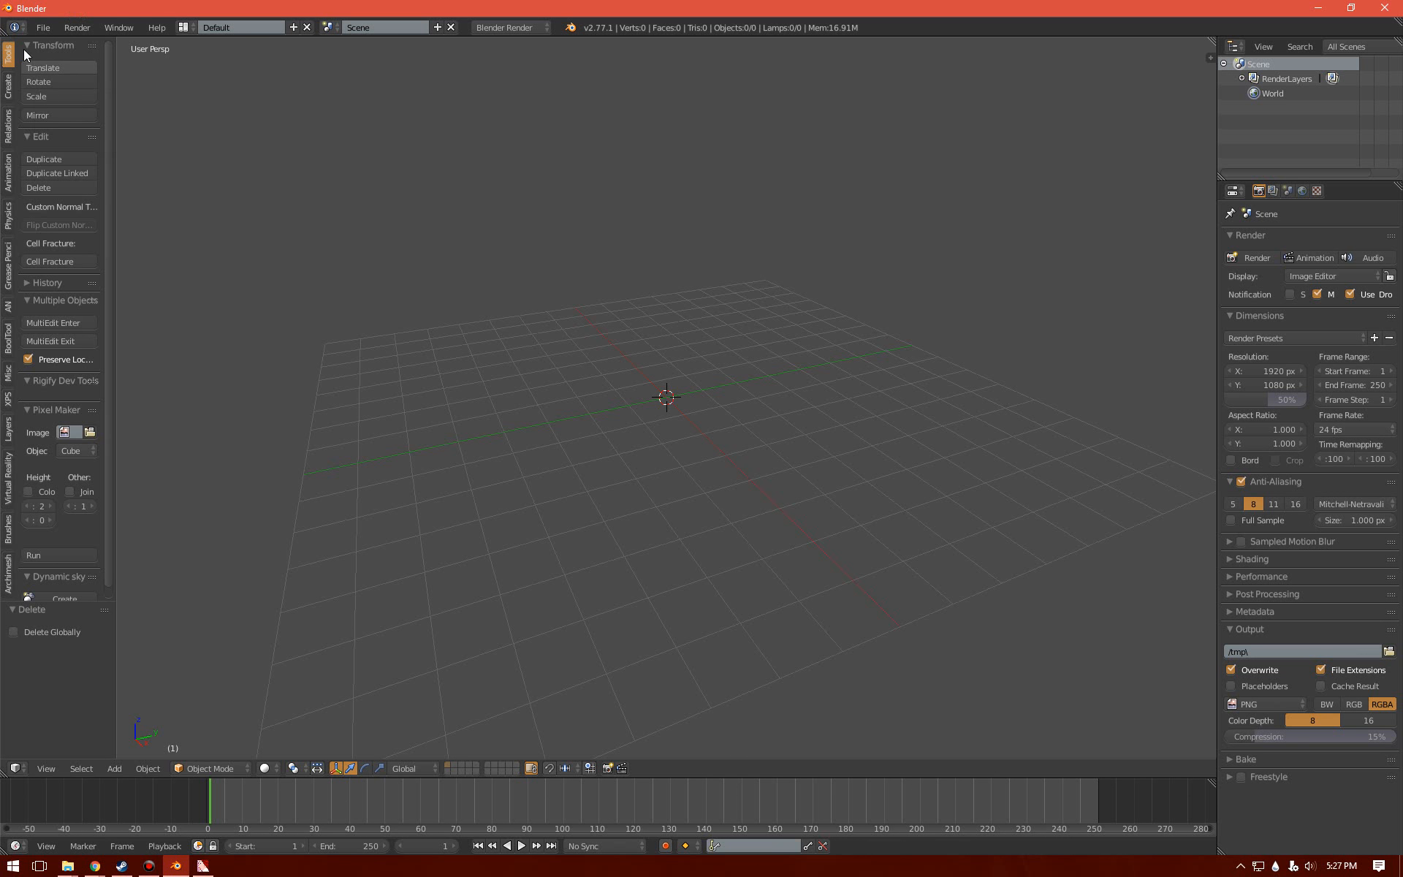
- Try a Source Engine import from the bookmarked Meshes folder without choosing a file
click(41, 27)
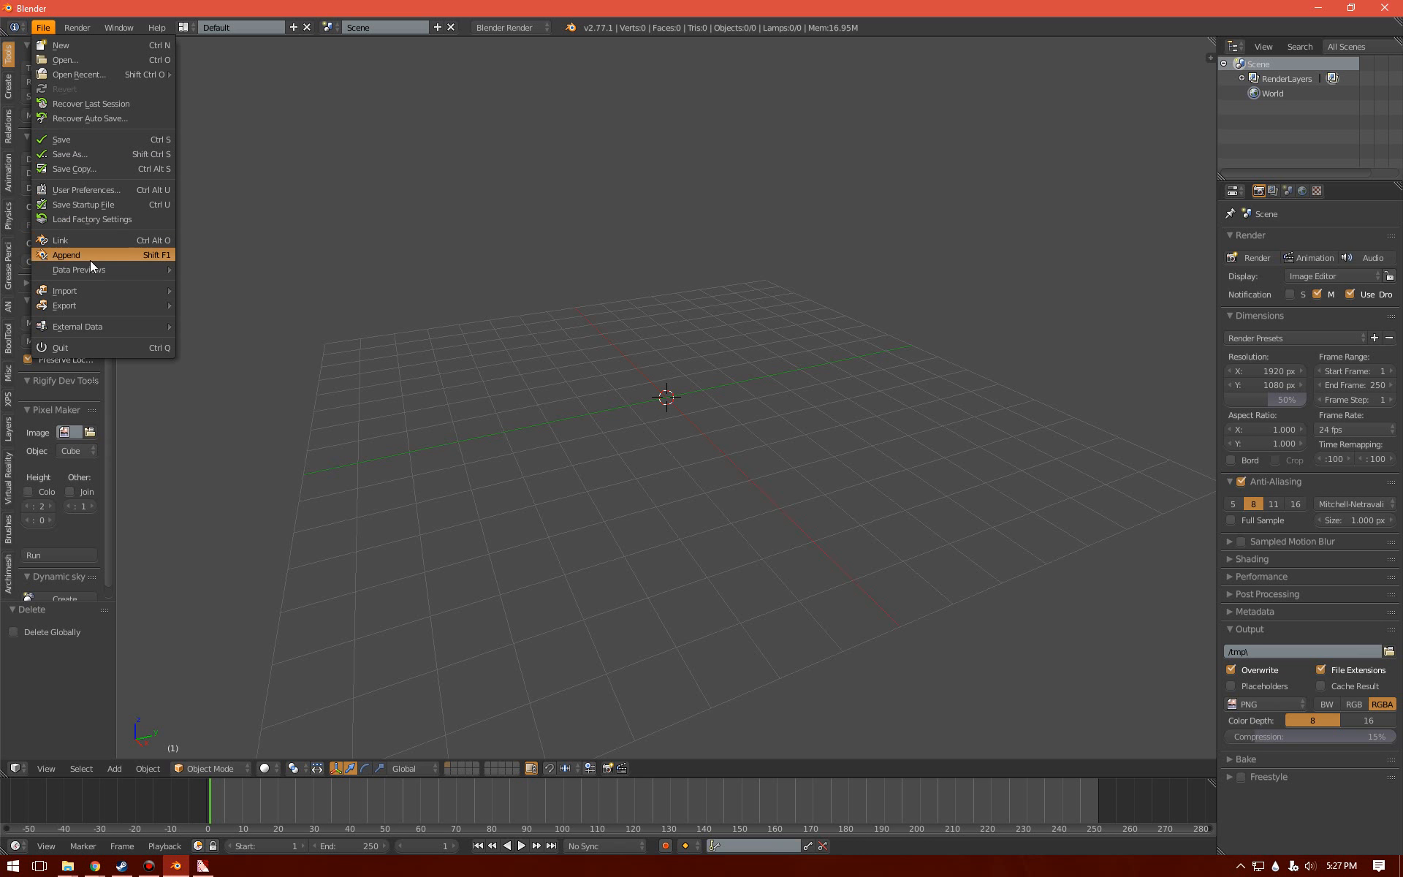
mouse_move(104, 296)
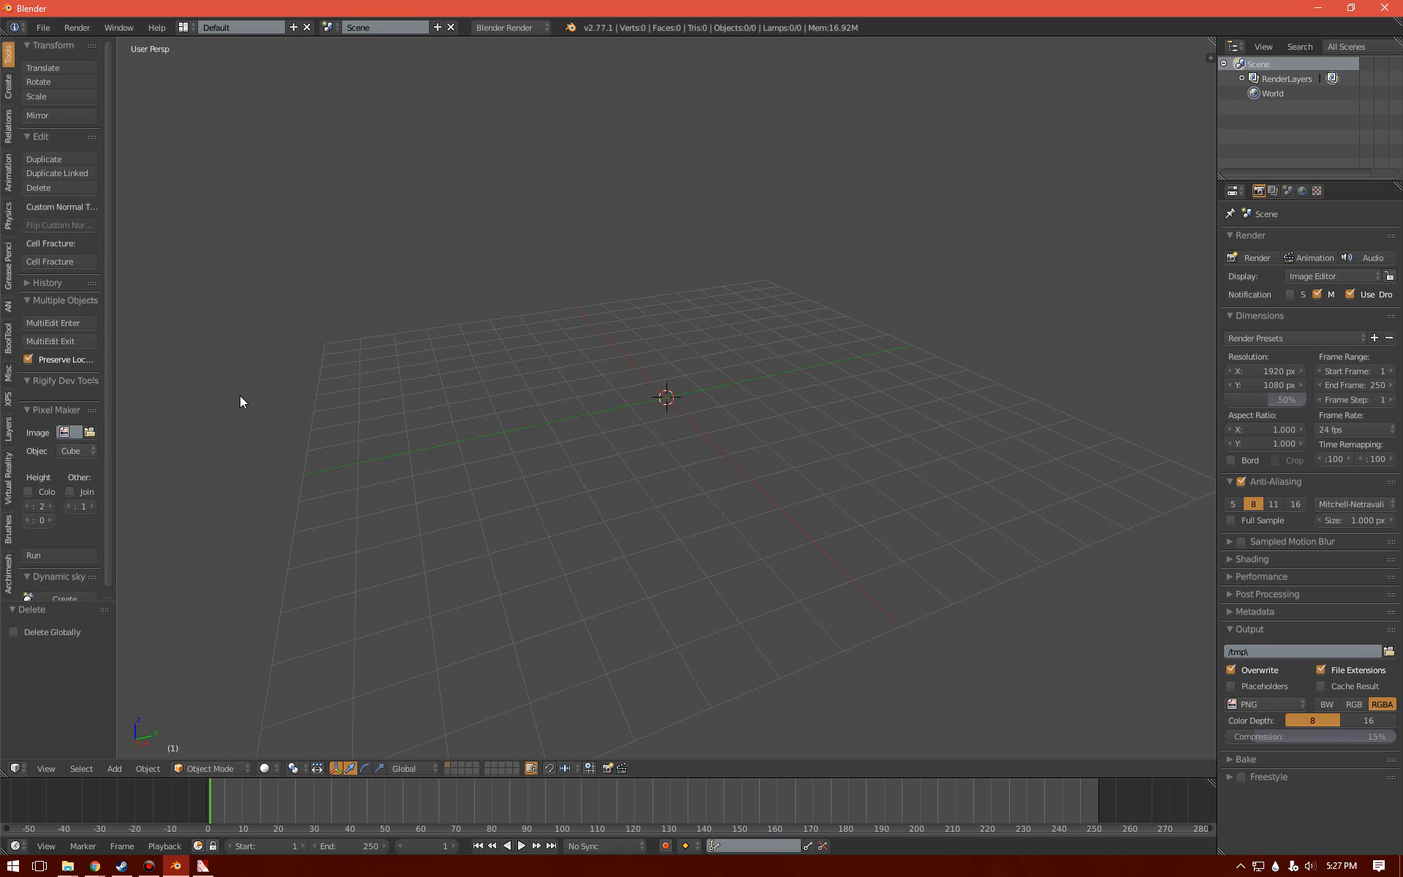
click(51, 28)
mouse_move(90, 292)
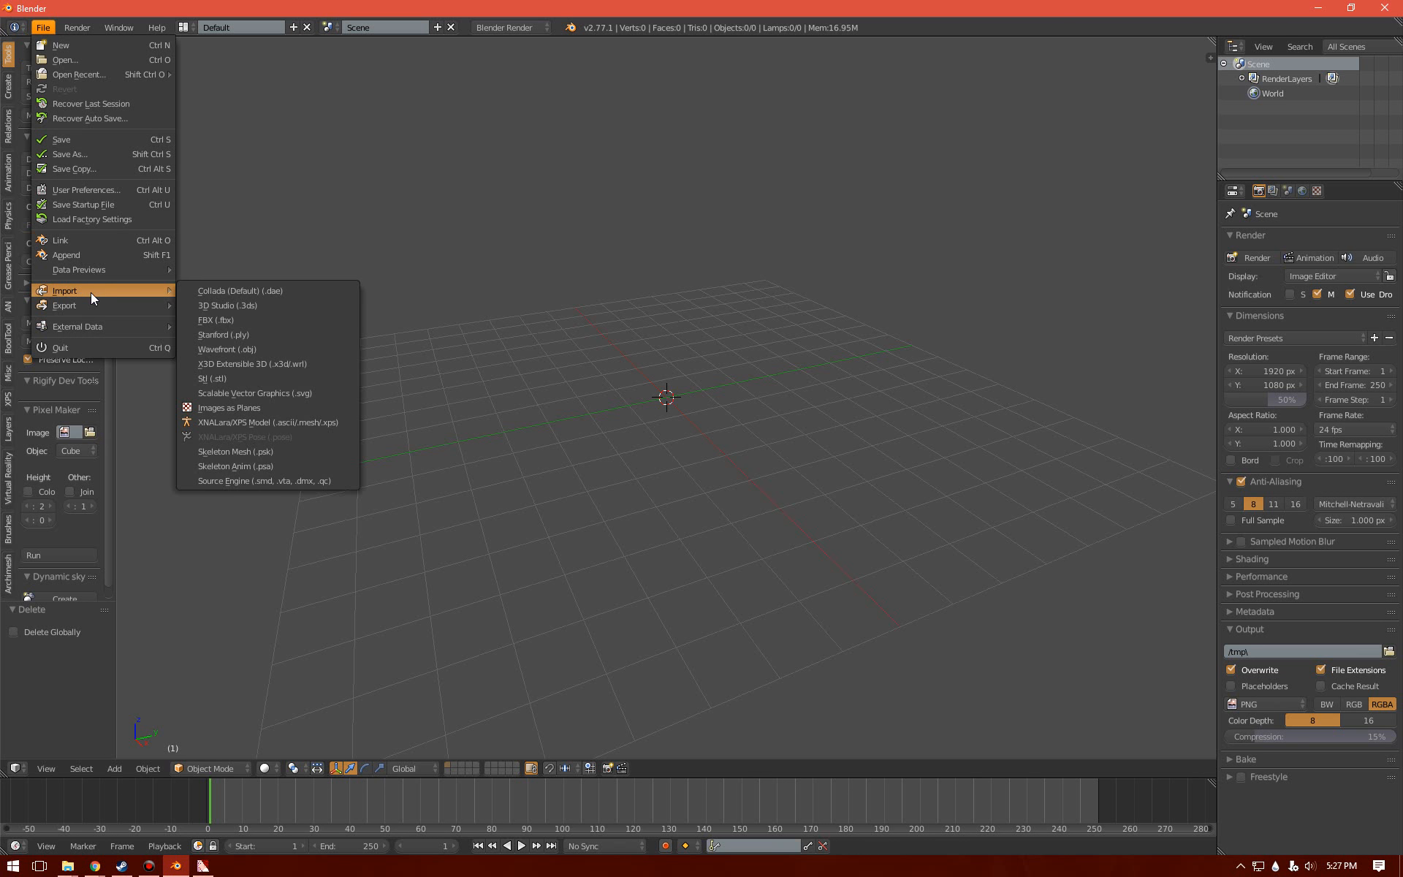
click(290, 481)
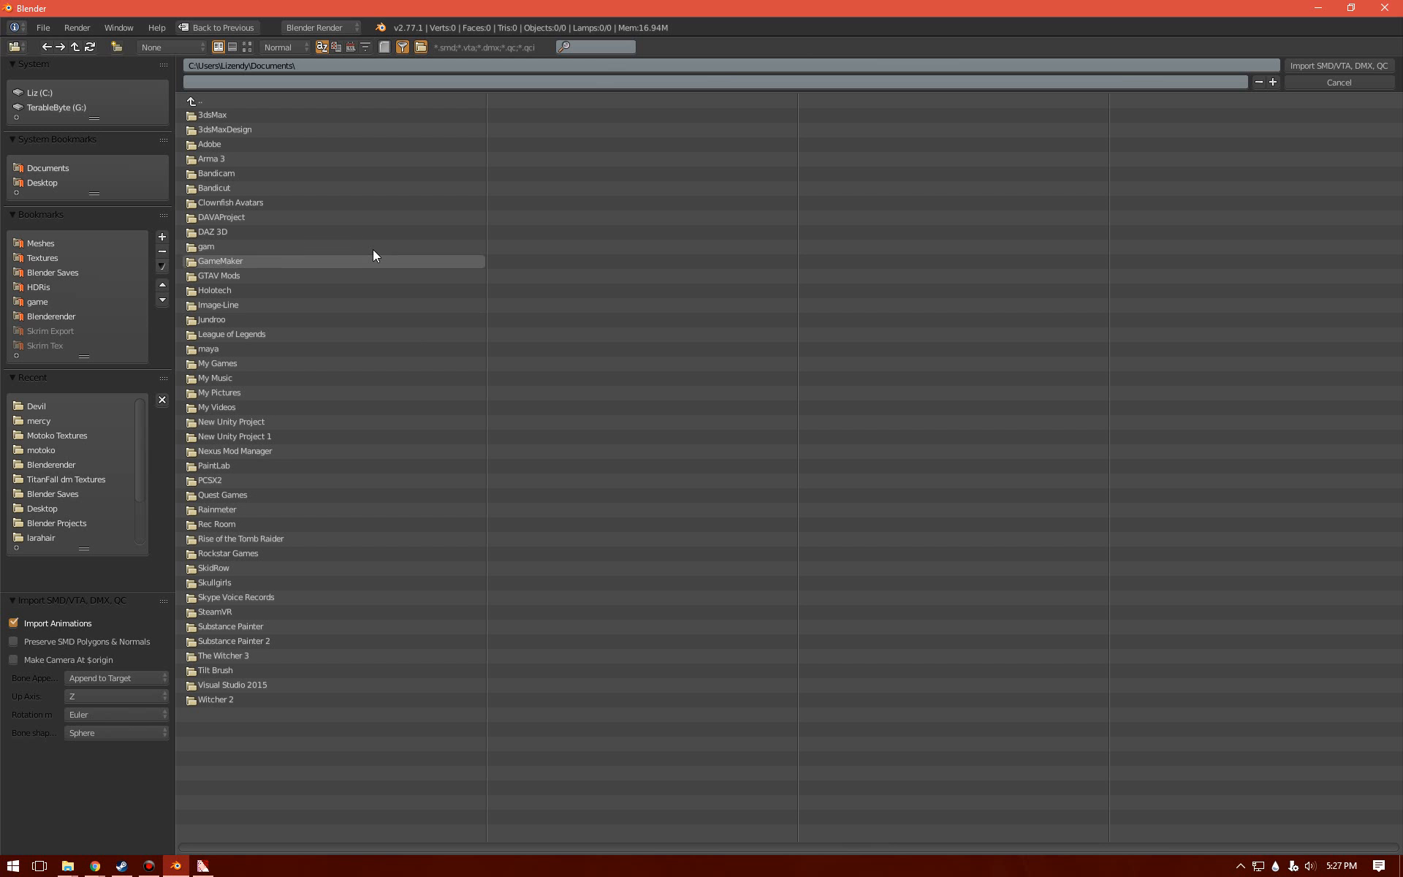
click(81, 242)
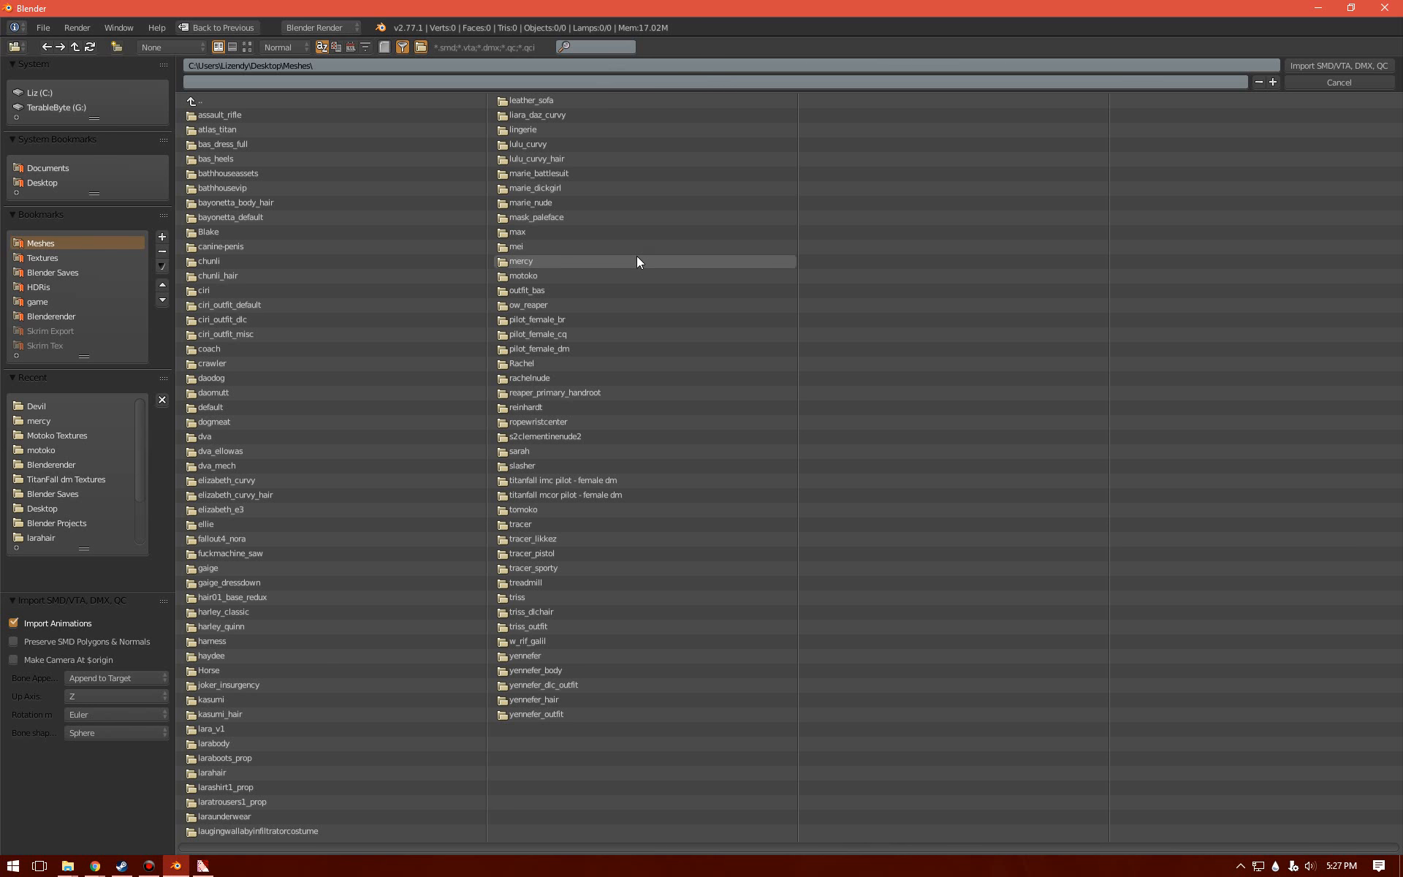
click(1331, 66)
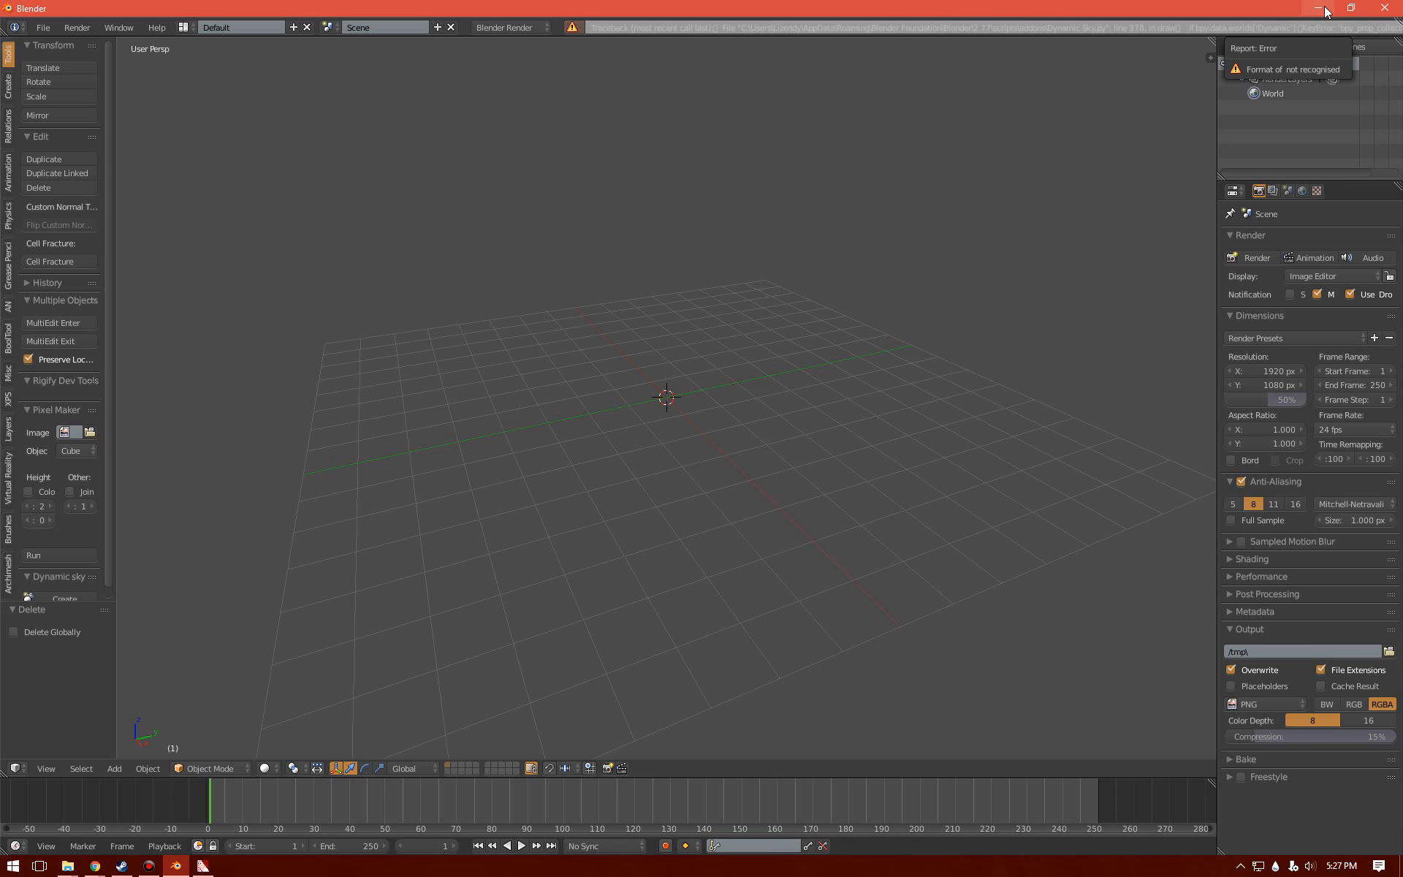
- Minimise Blender and close the Mercy textures folder, VTFEdit with its batch converter, and the Mercy materials folder
click(1324, 5)
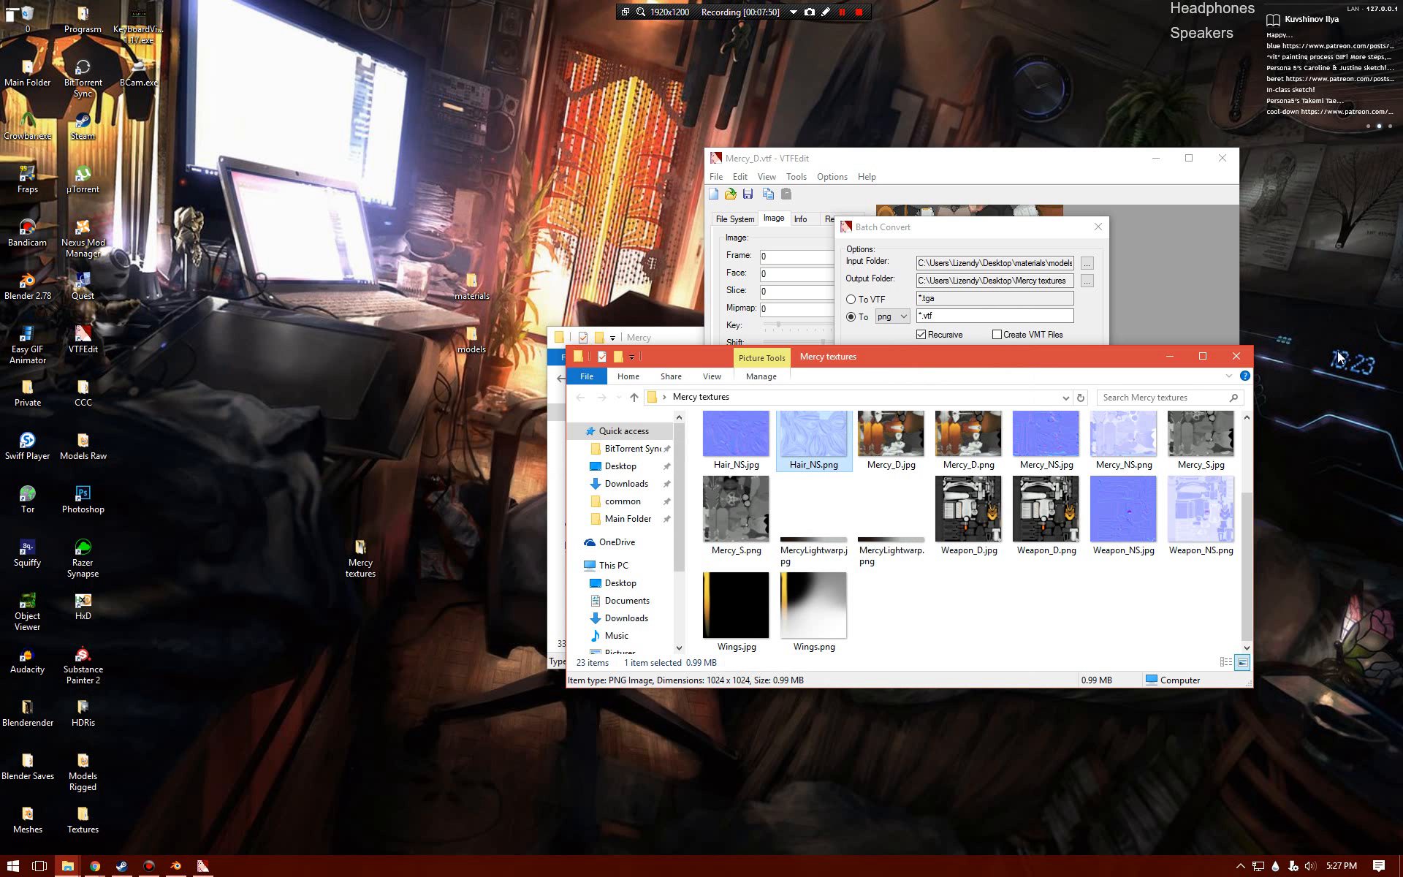
click(1235, 356)
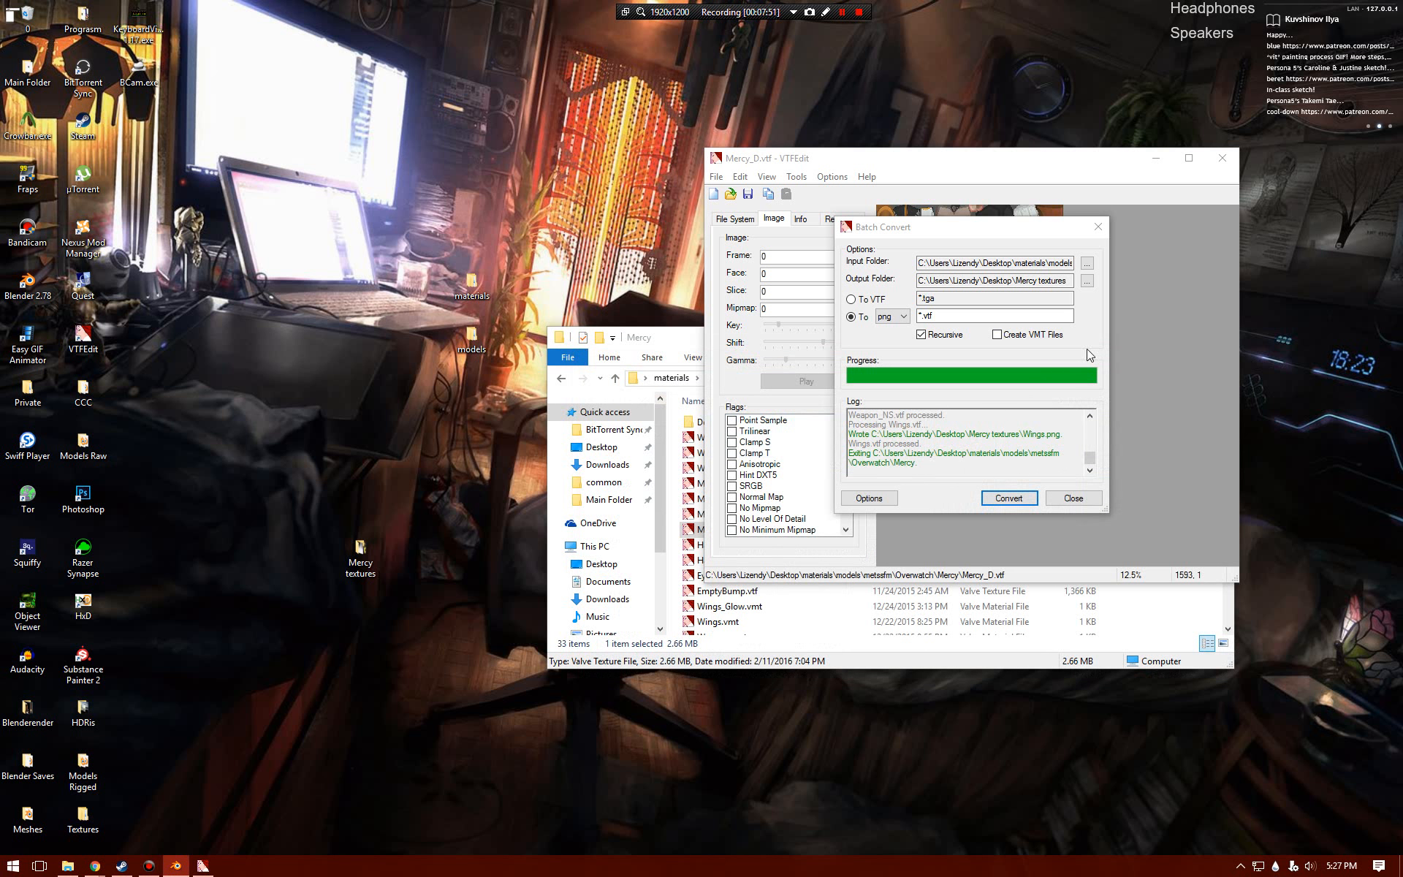
click(1055, 502)
click(1222, 158)
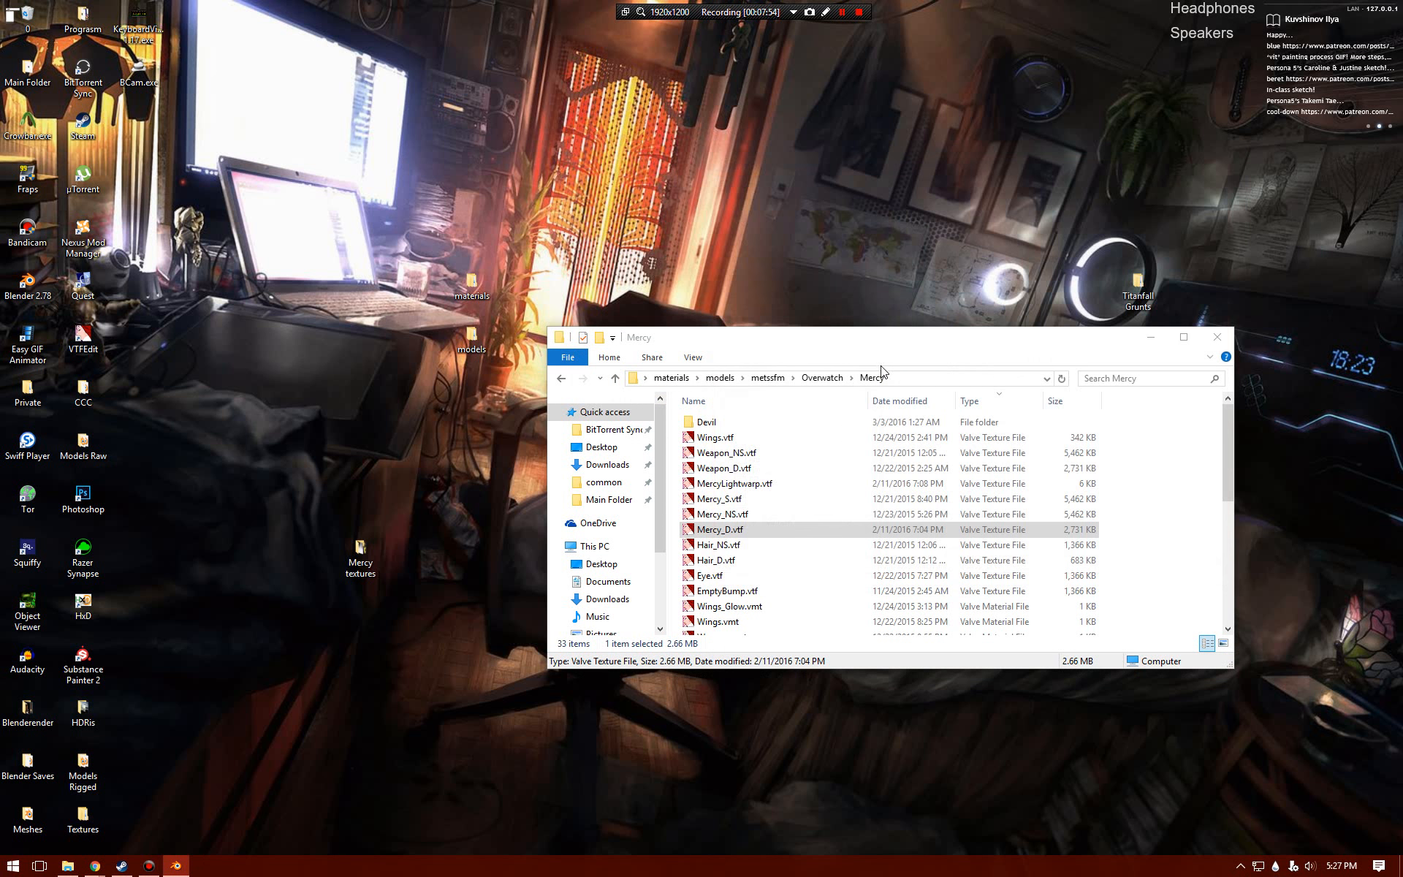
click(1218, 353)
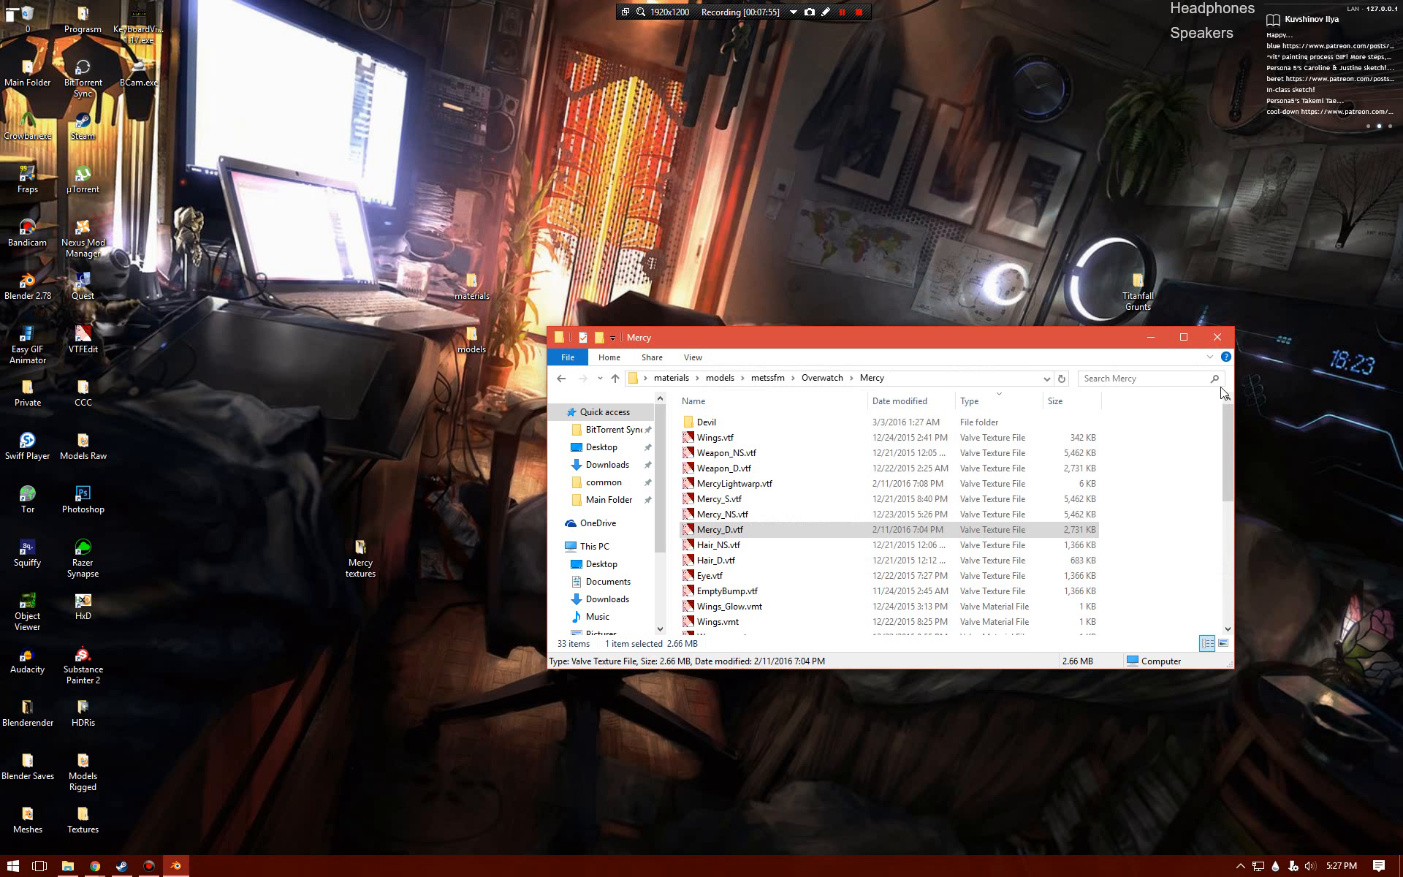
click(1218, 343)
- Open Crowbar and choose mercy.mdl from the desktop's models, metssfm, Overwatch folder as the file to decompile
double_click(28, 128)
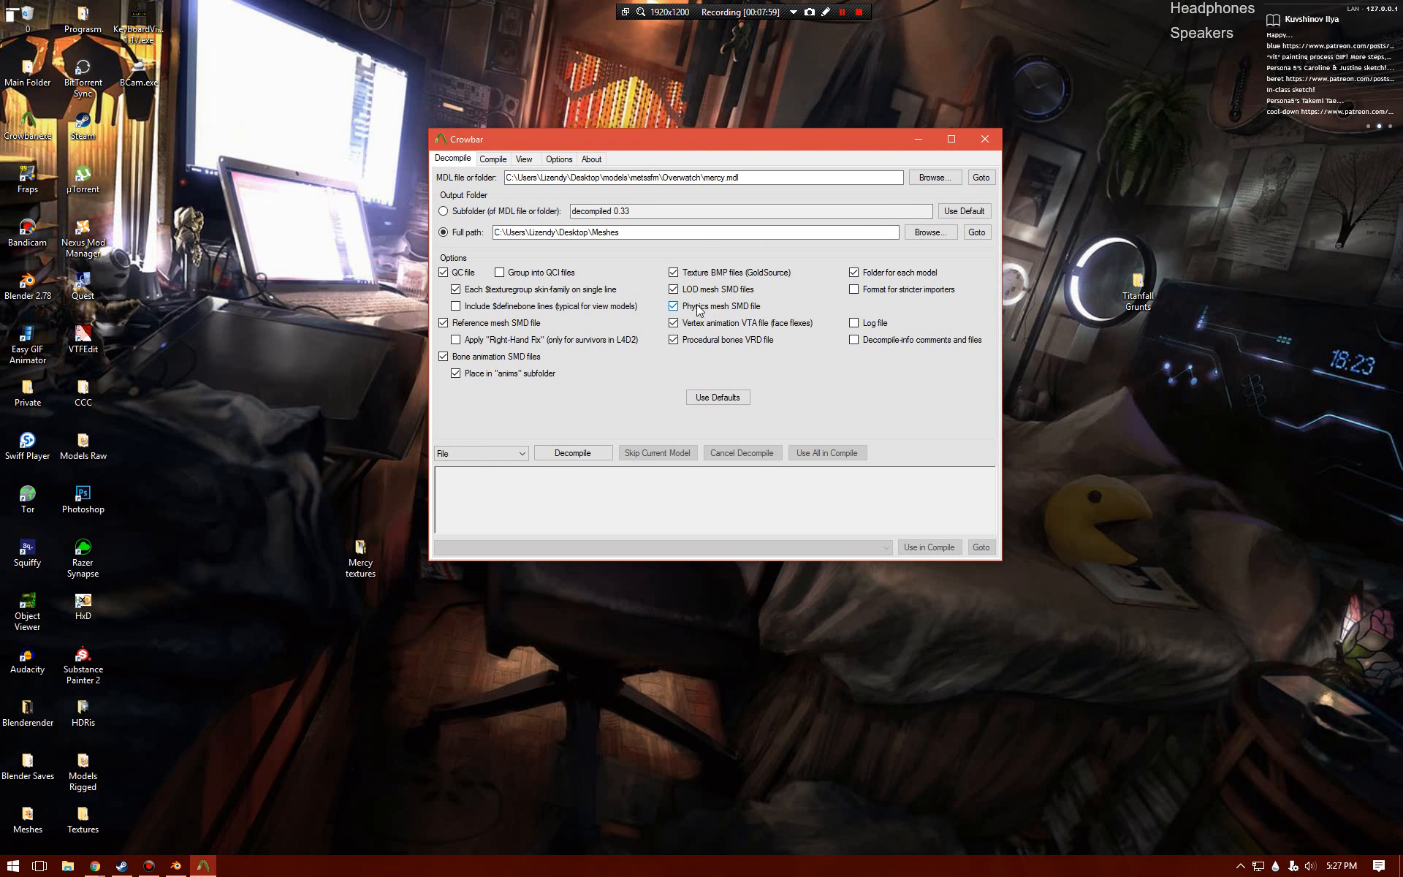
click(933, 177)
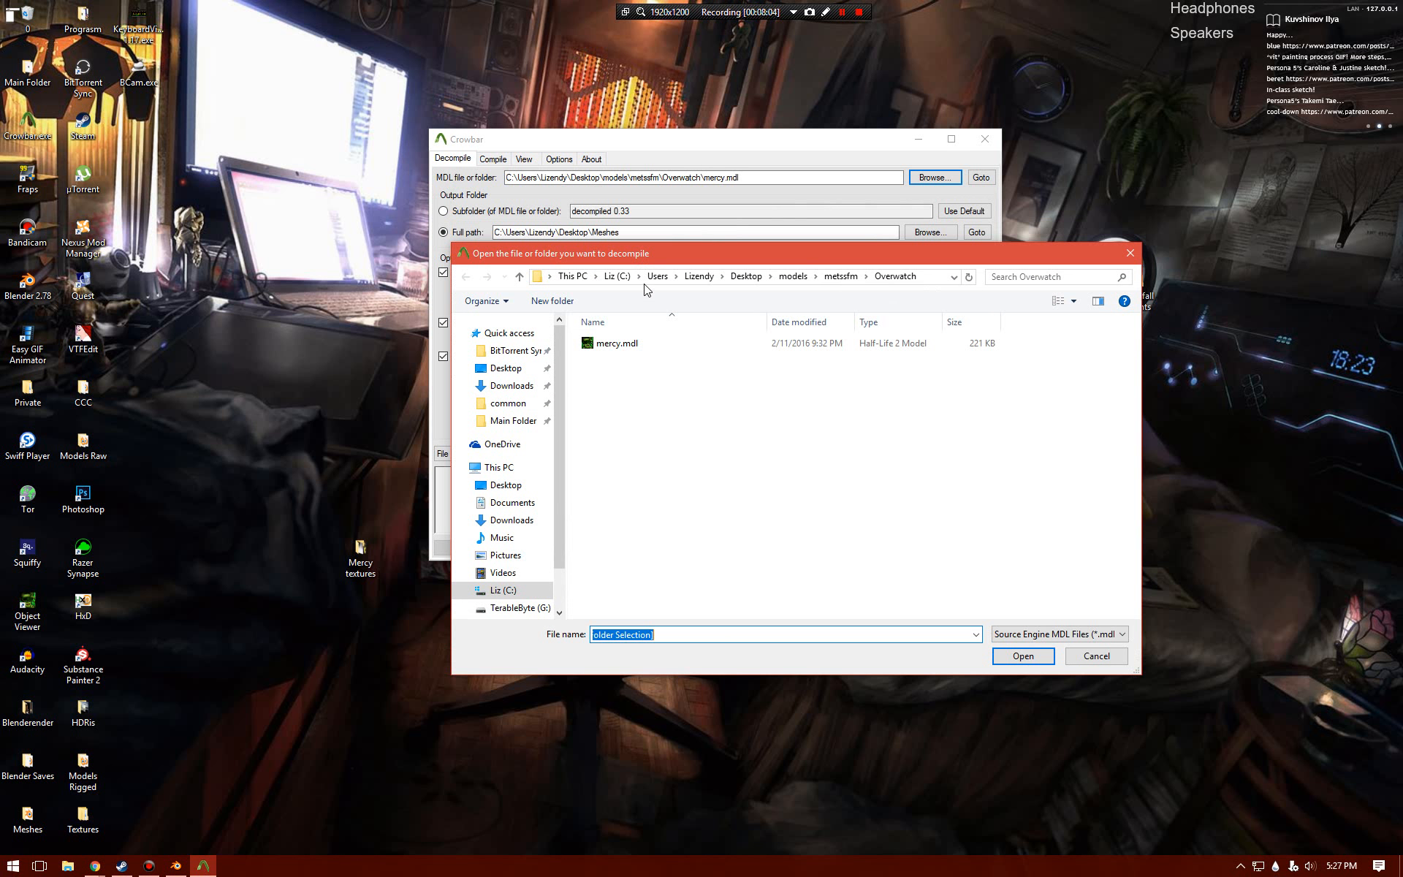
click(507, 369)
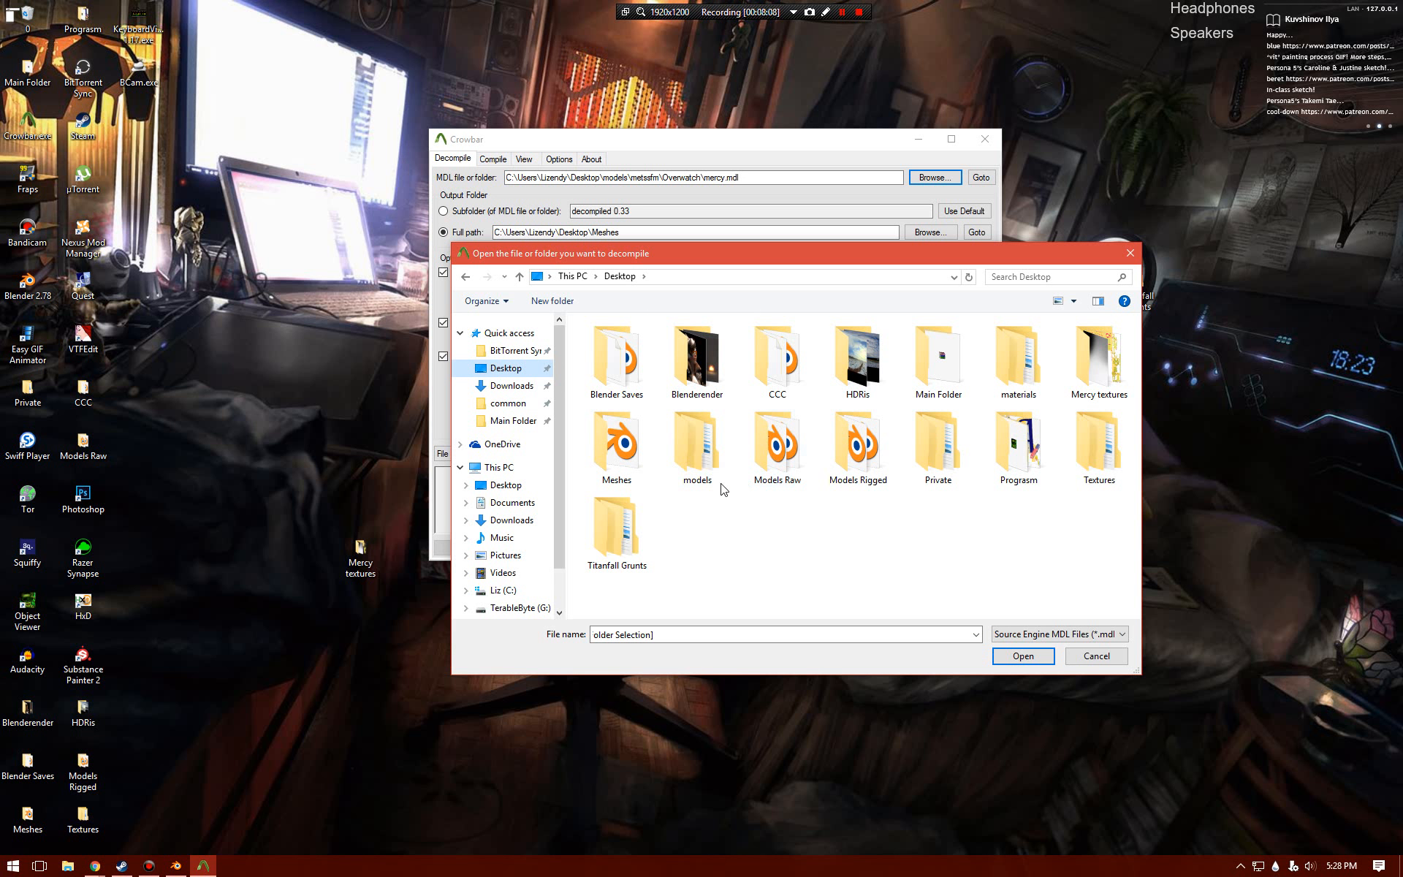
double_click(700, 457)
click(650, 351)
double_click(650, 348)
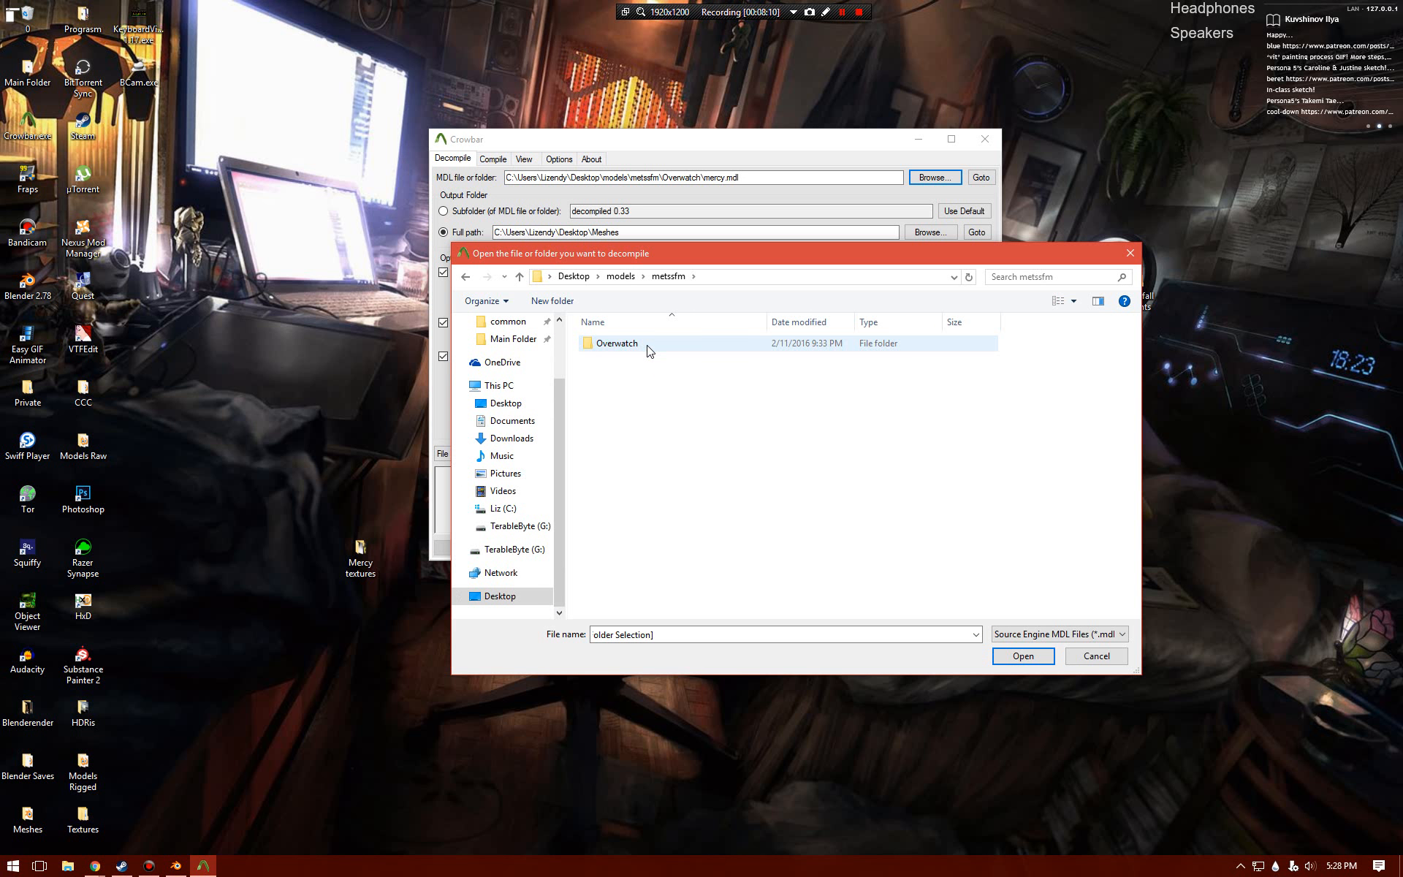
double_click(648, 346)
click(648, 347)
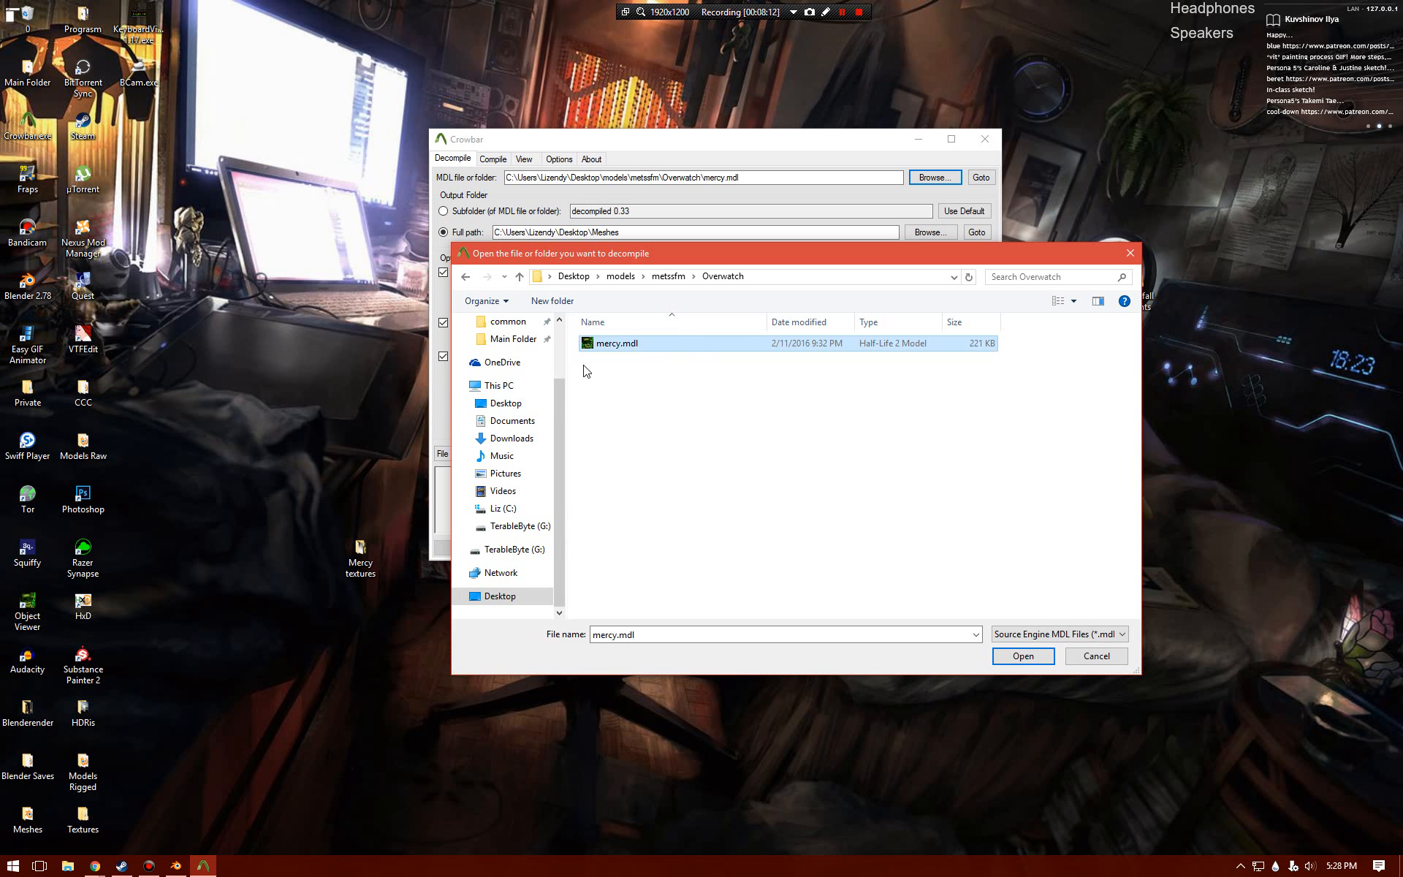
click(1023, 656)
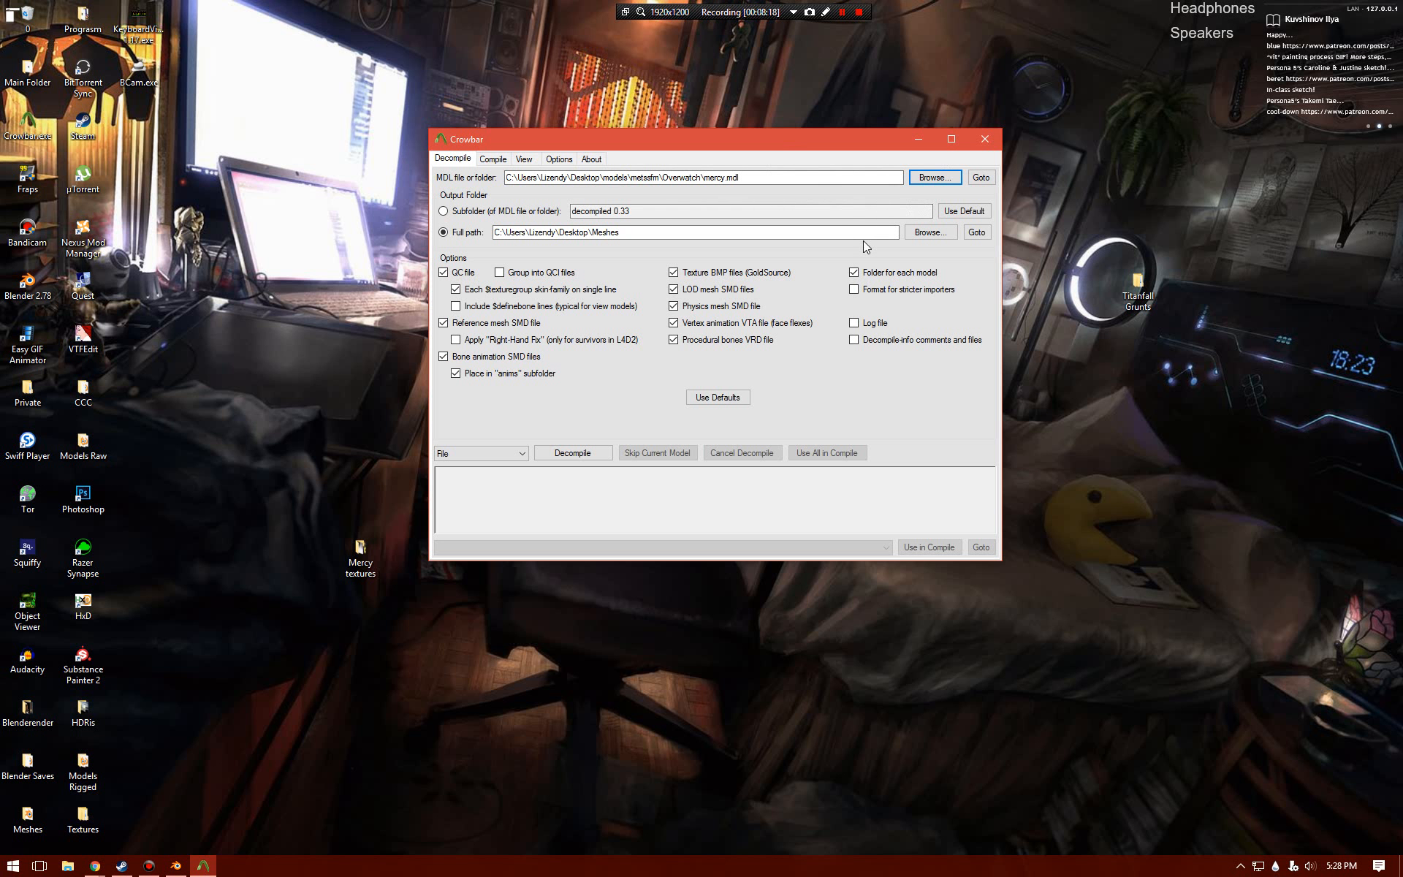
- Check the desktop Meshes folder used as the output path and decompile mercy.mdl into it
drag(621, 232, 494, 232)
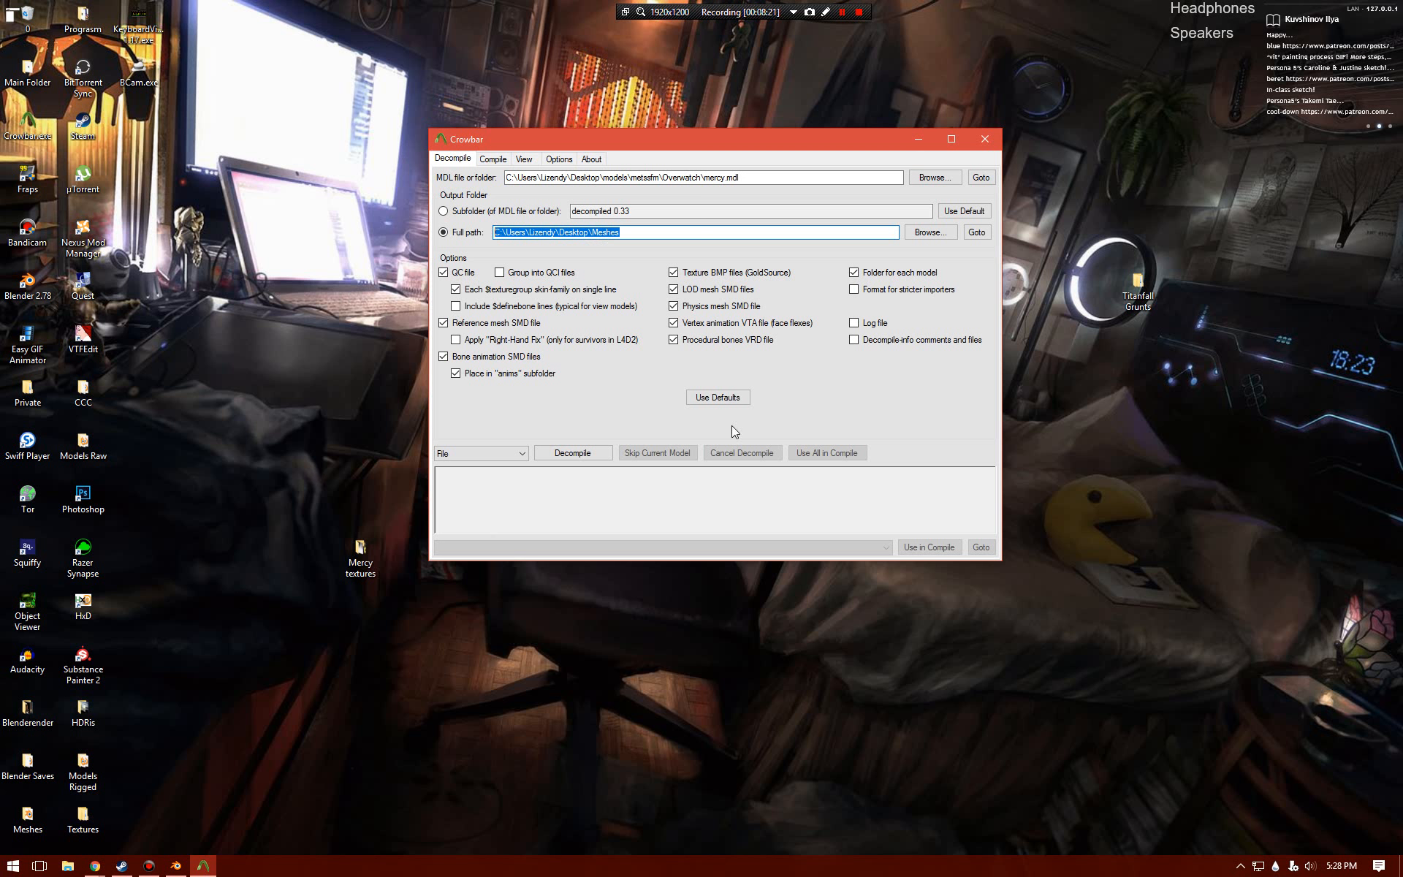
double_click(34, 833)
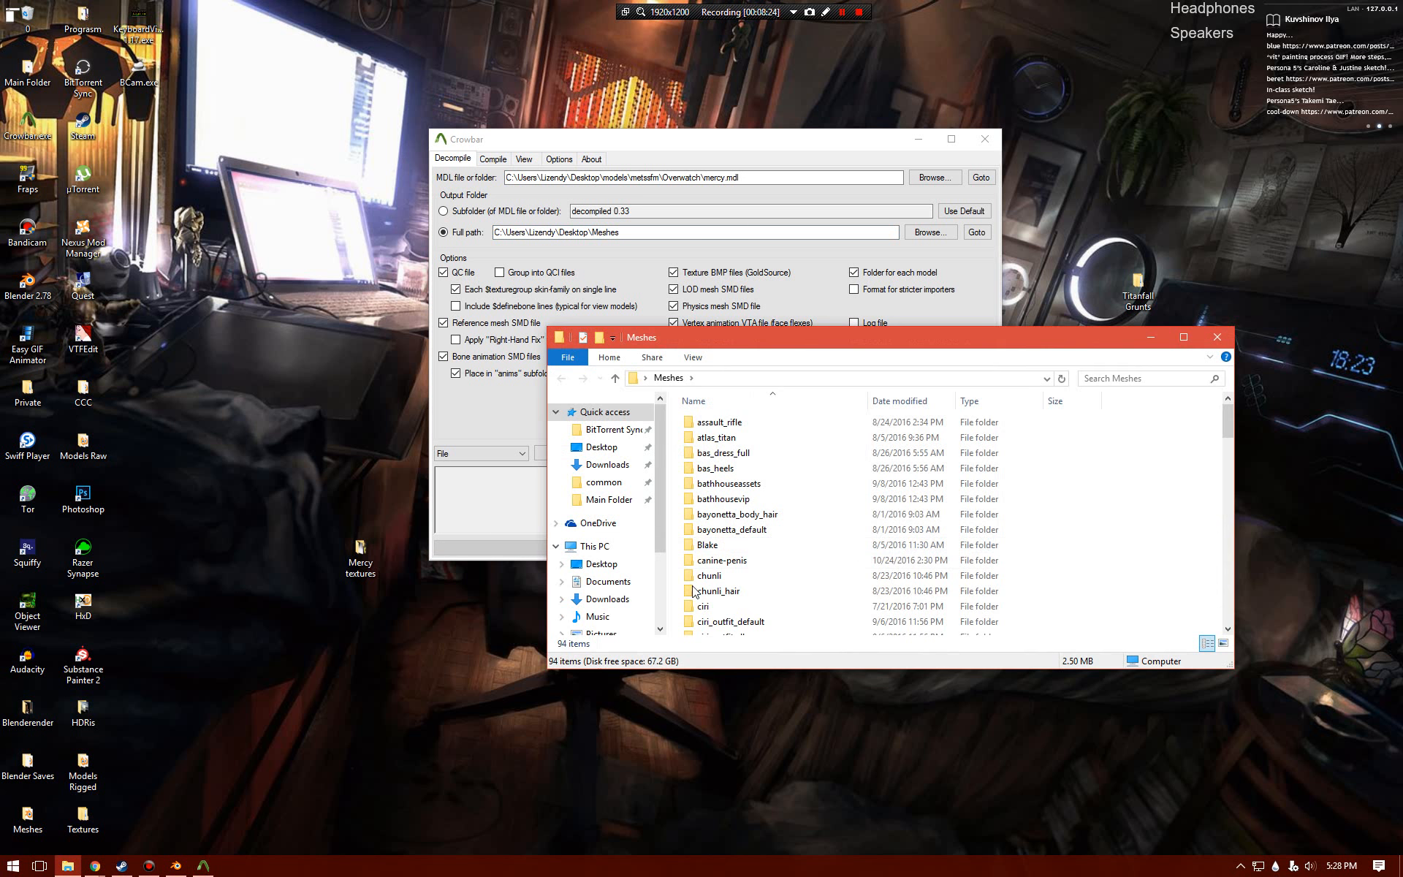
click(1217, 337)
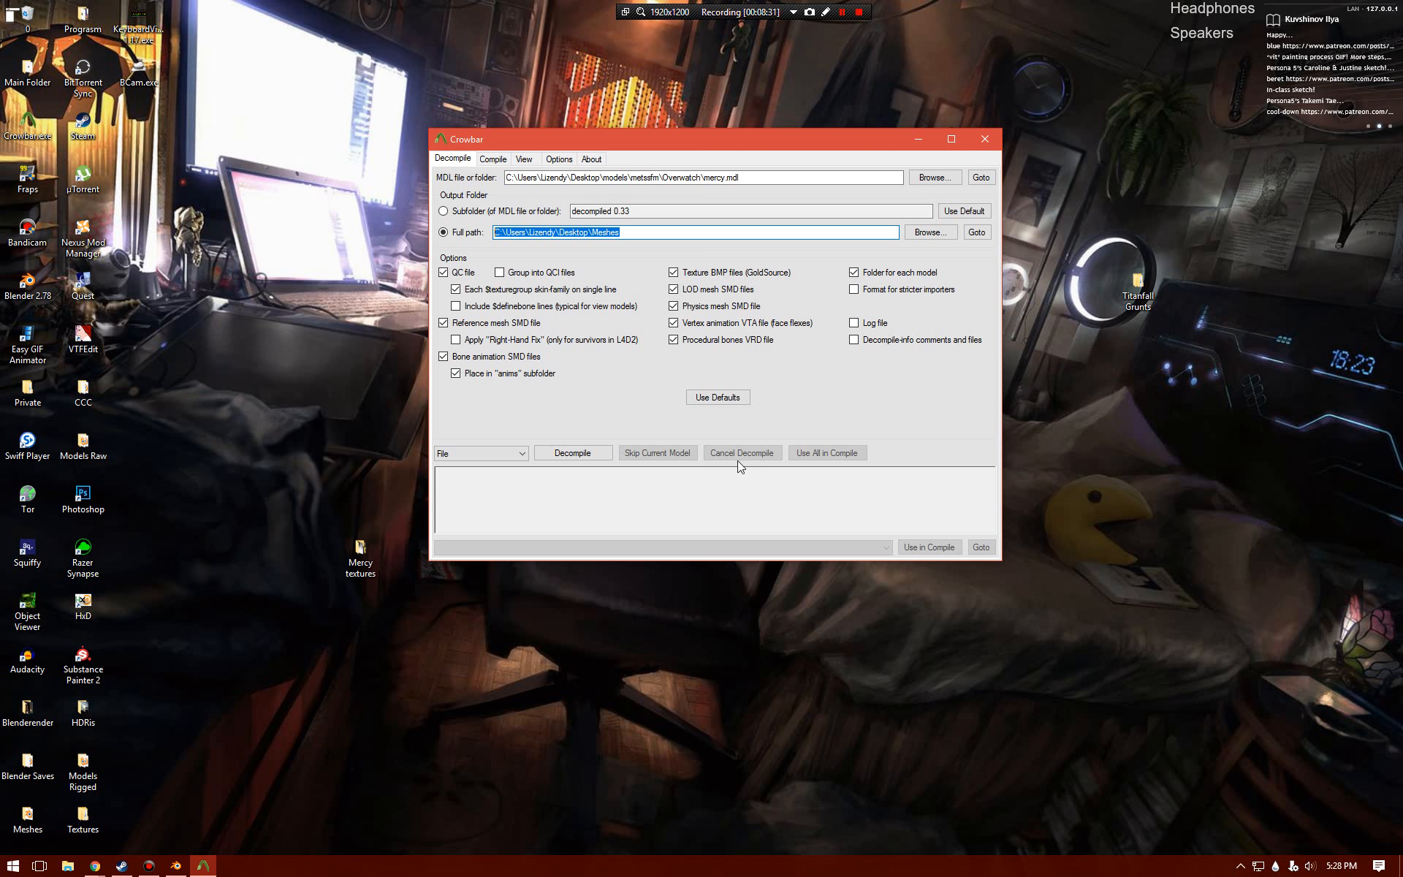
click(595, 454)
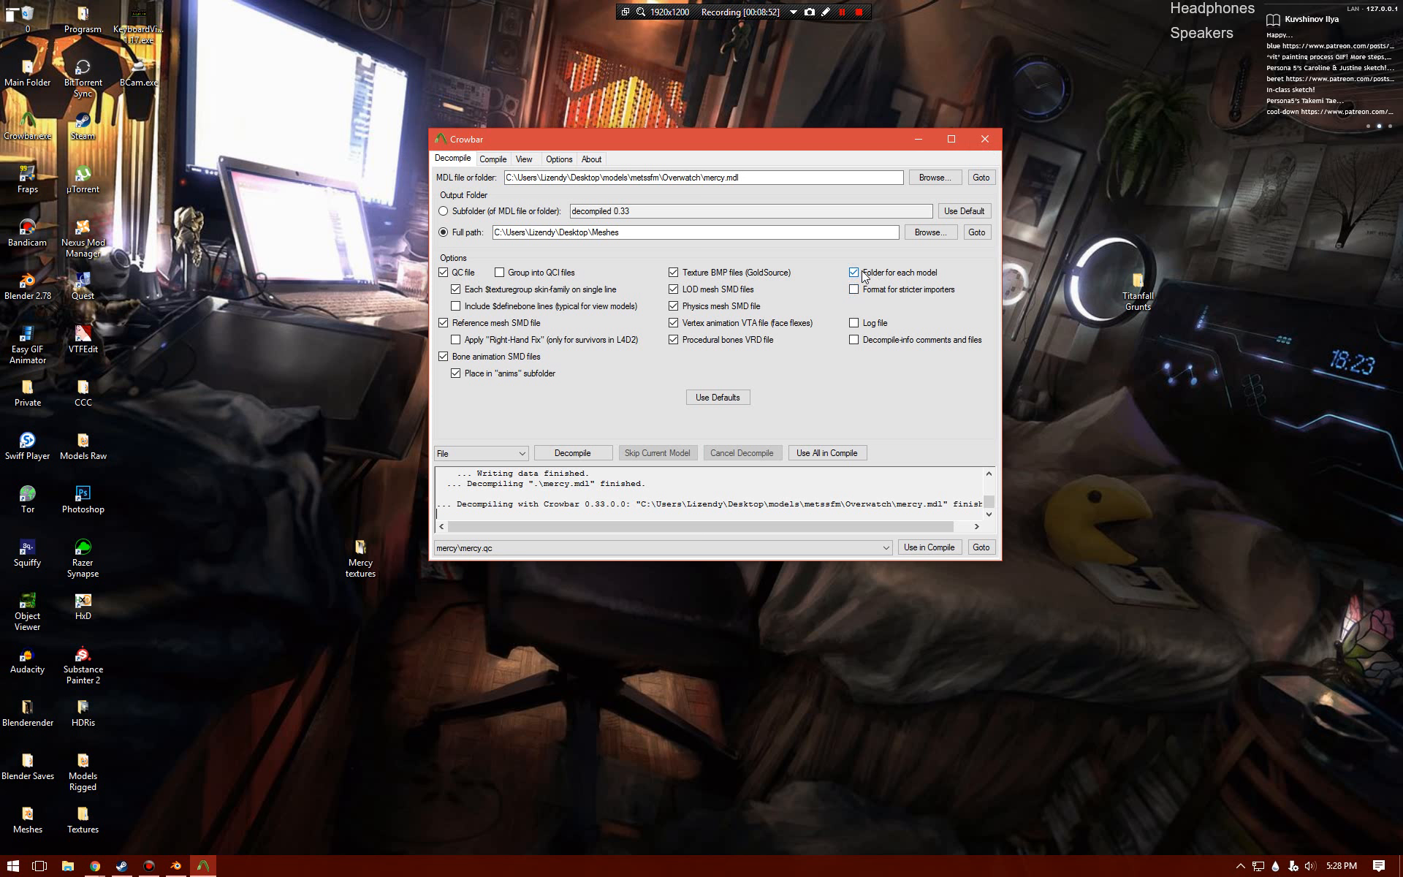
- Browse the Meshes folder, examine the decompiled files in the triss subfolder, and close the folder and Crowbar
double_click(3, 831)
scroll(819, 509, down, 8)
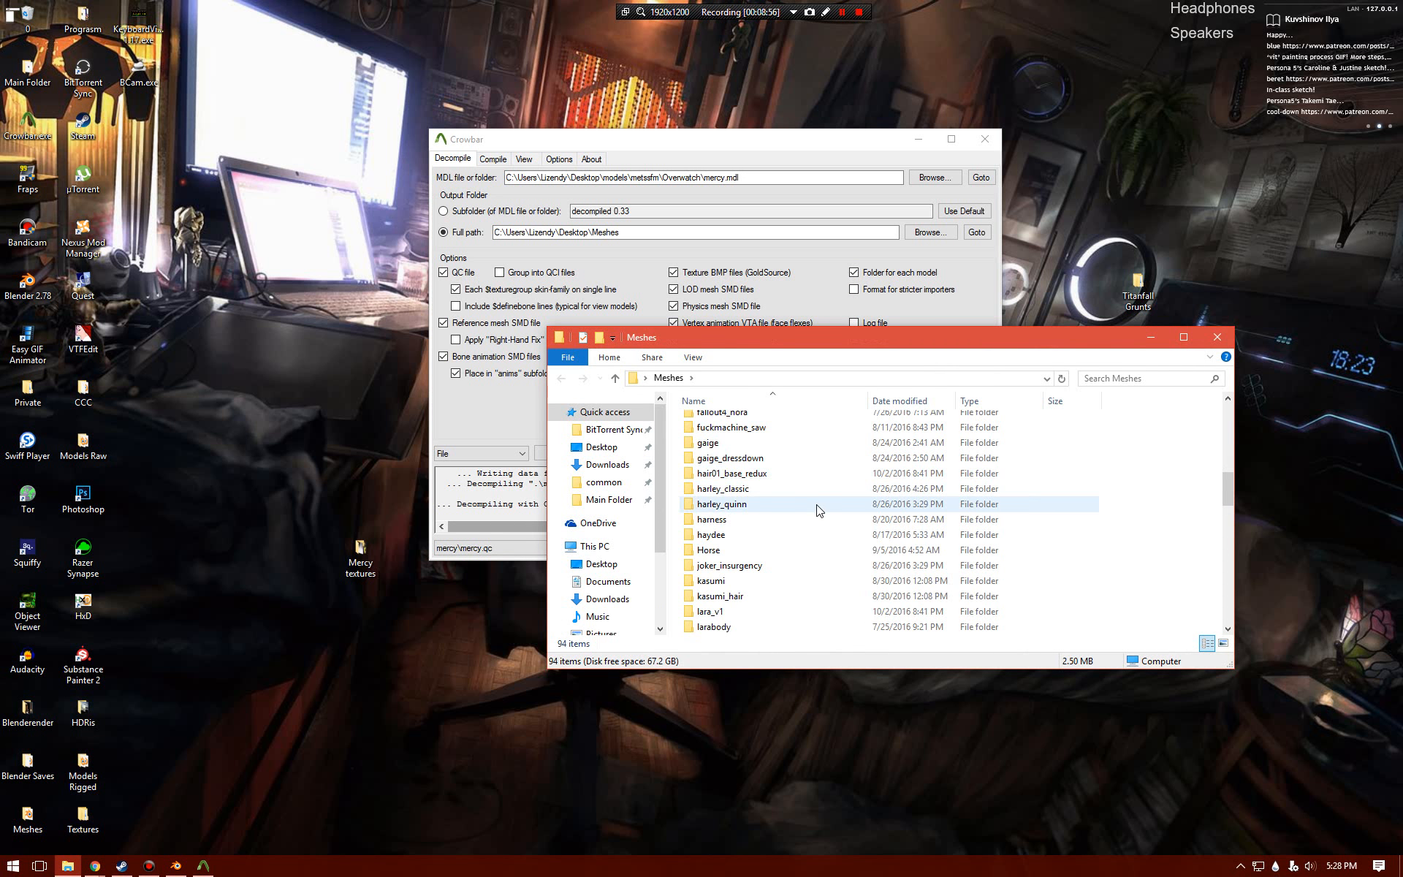
scroll(818, 509, down, 15)
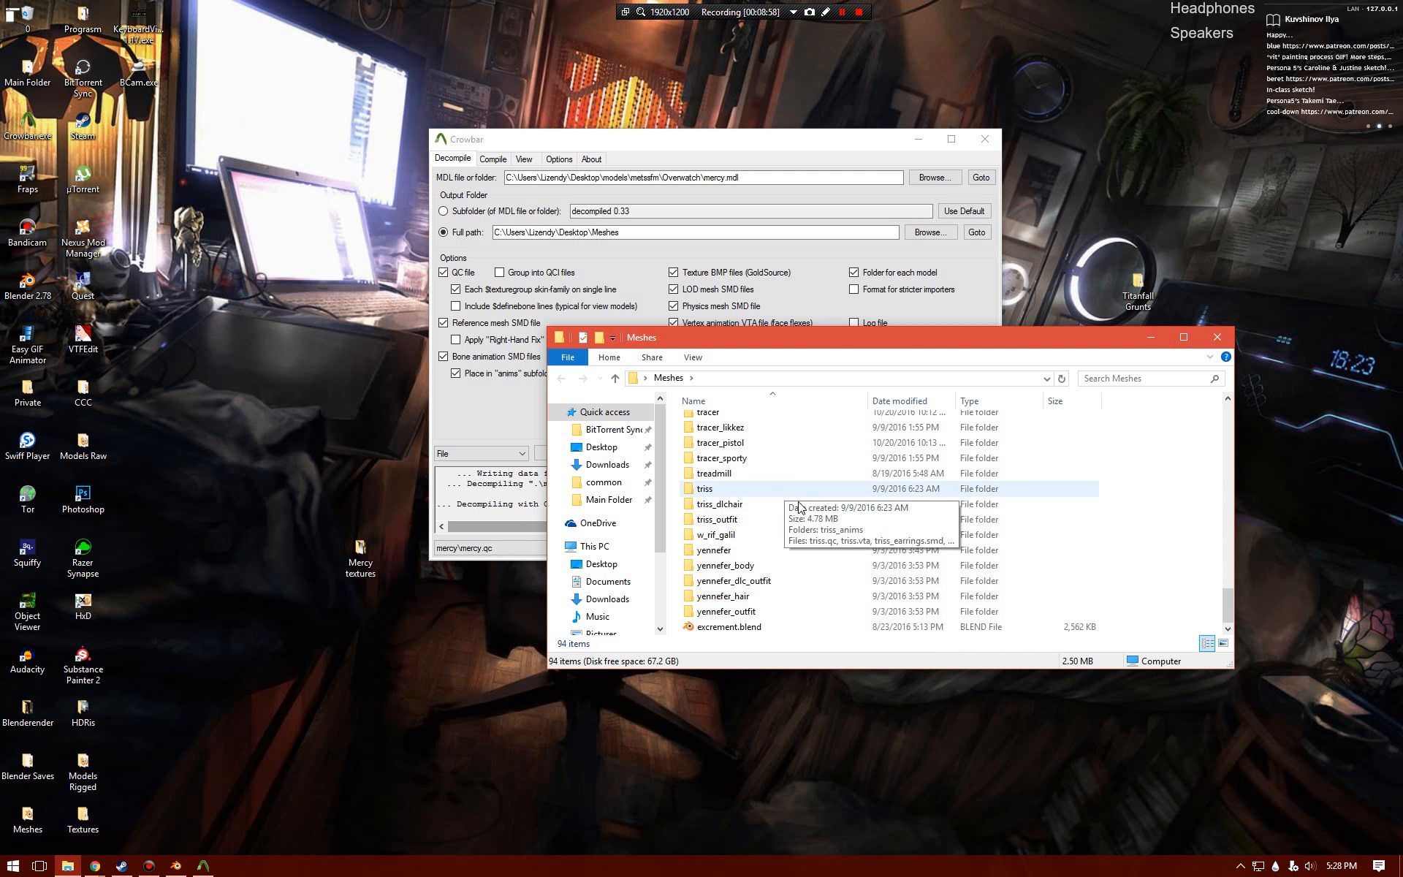
double_click(756, 489)
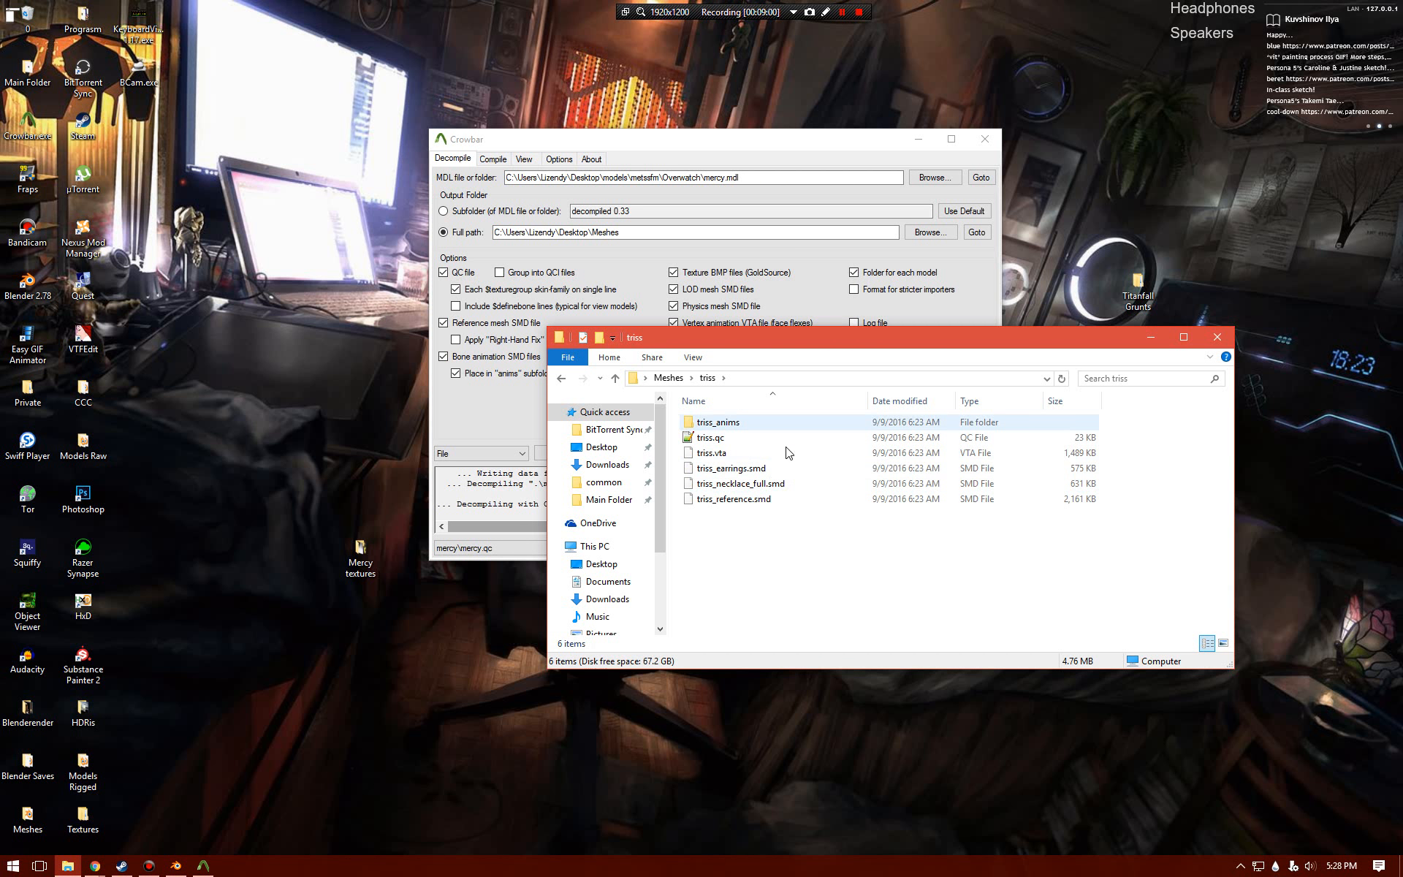
click(1216, 337)
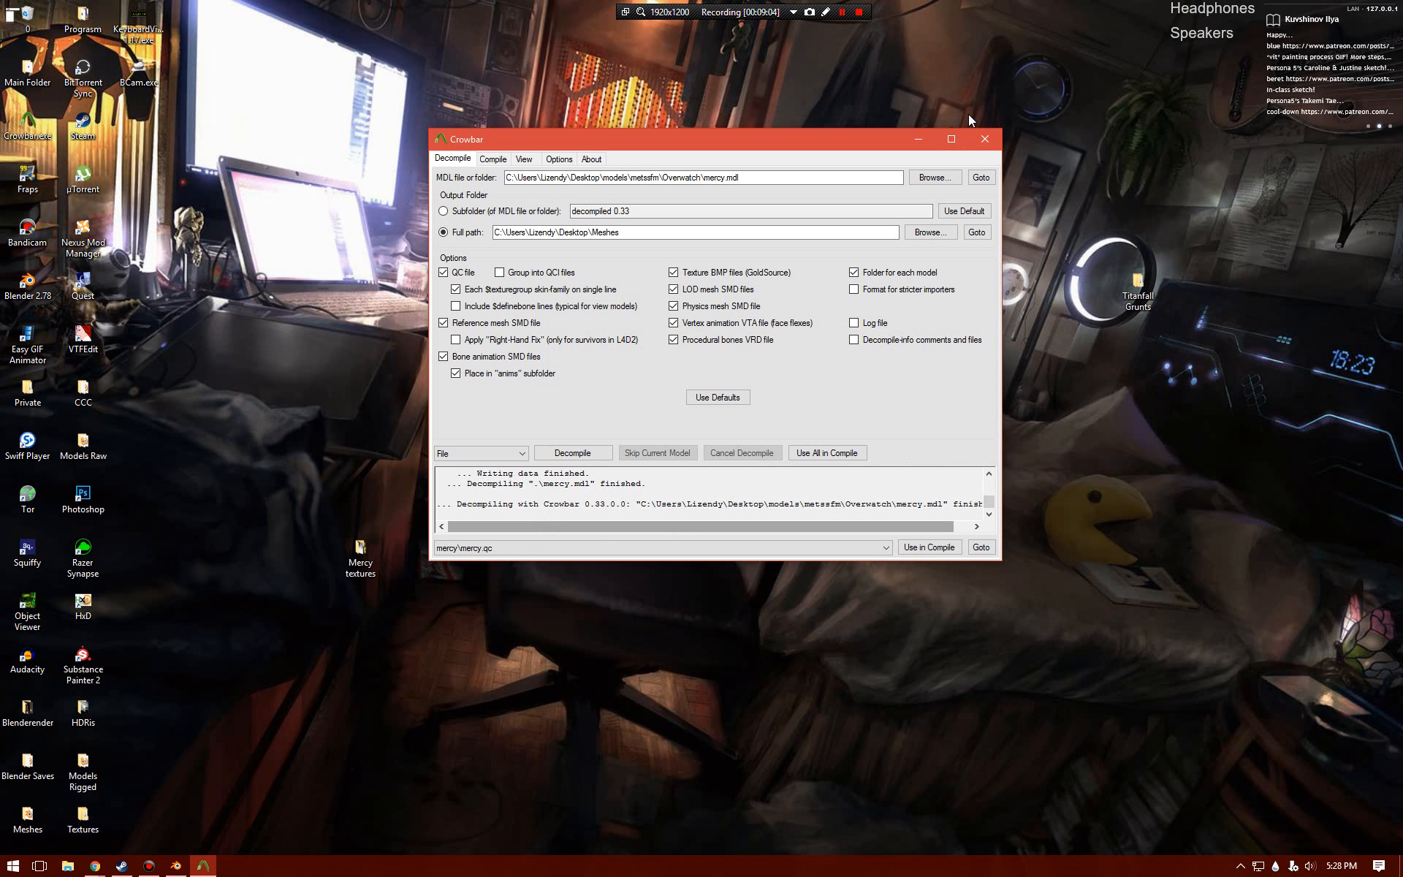
click(984, 139)
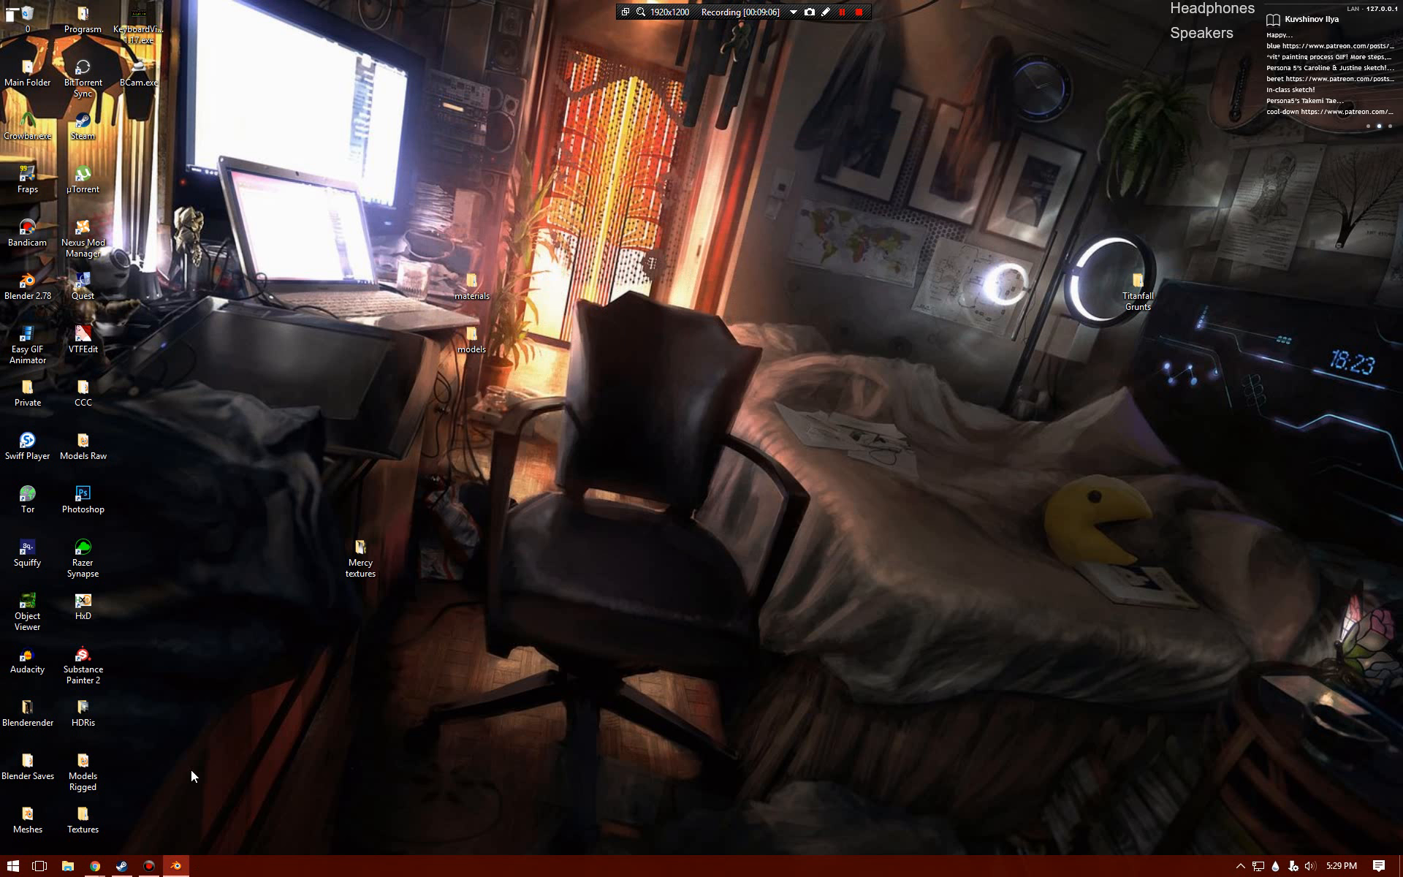
- Switch to Blender and set the render engine to Cycles Render
click(173, 865)
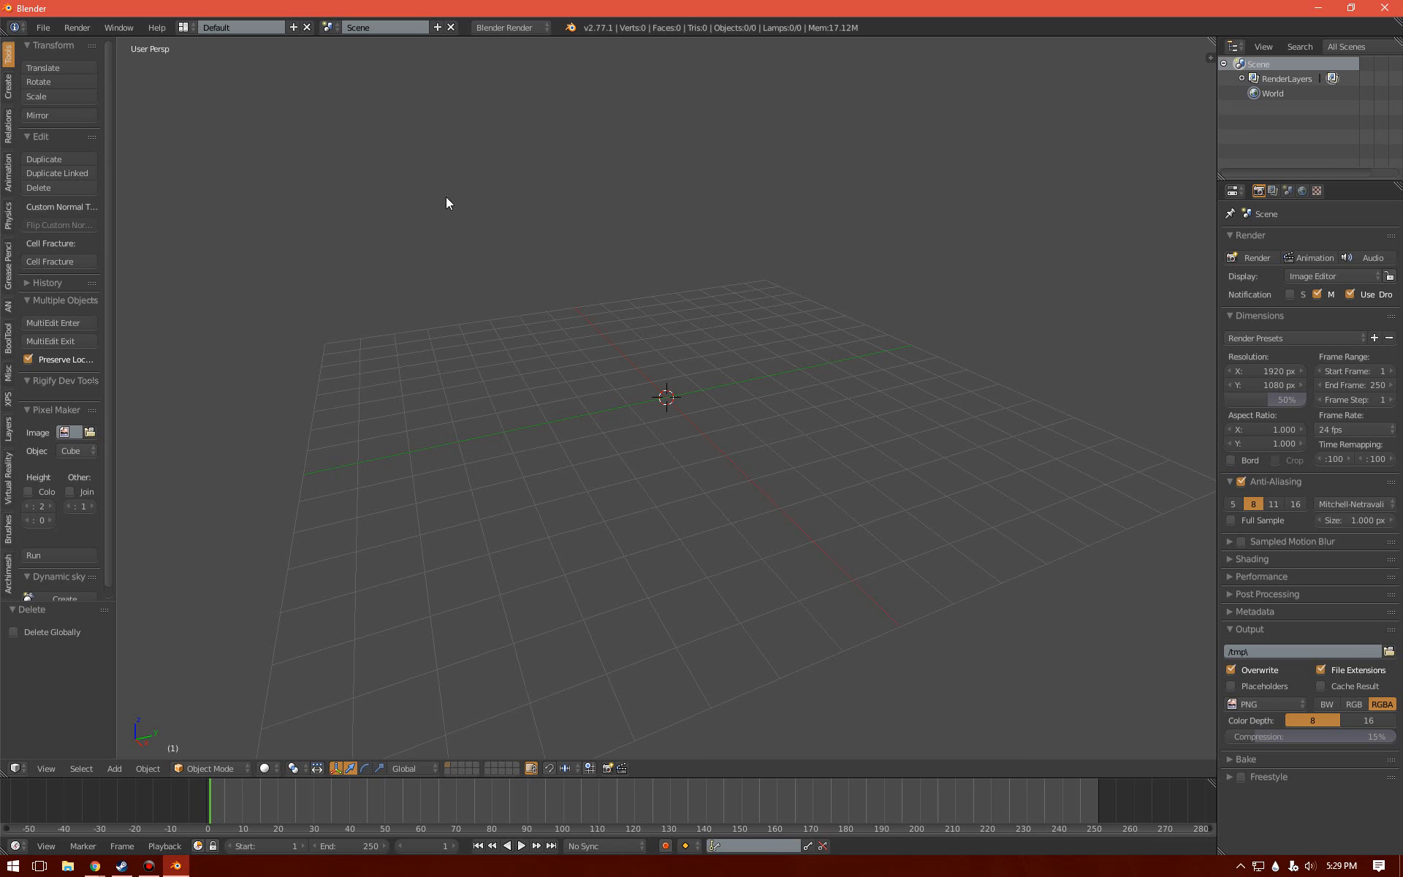
click(544, 28)
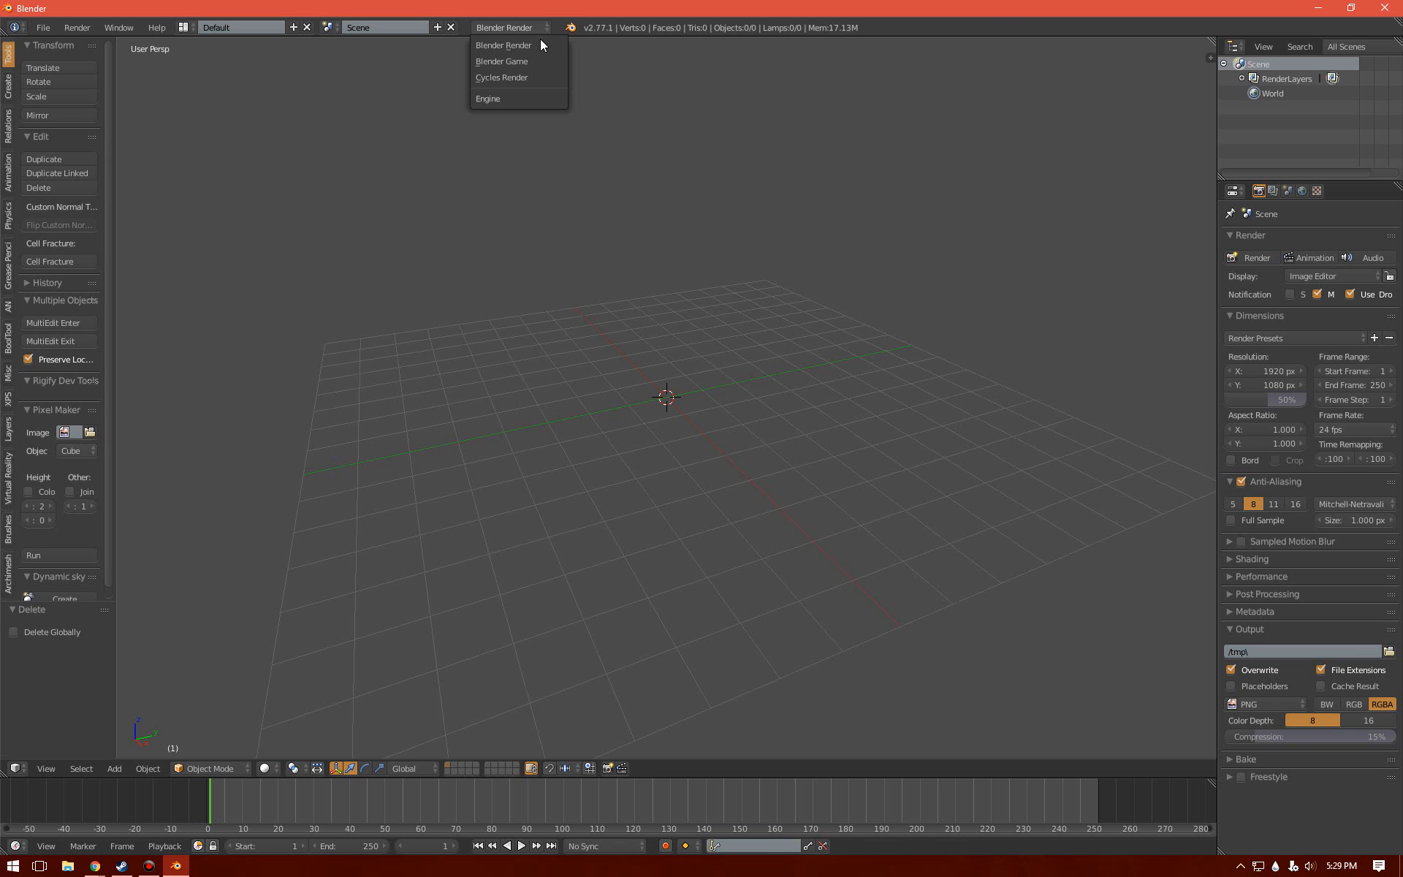
click(545, 77)
- Start the Screencast Keys display in the 3D view and hide the view's properties region again
key(n)
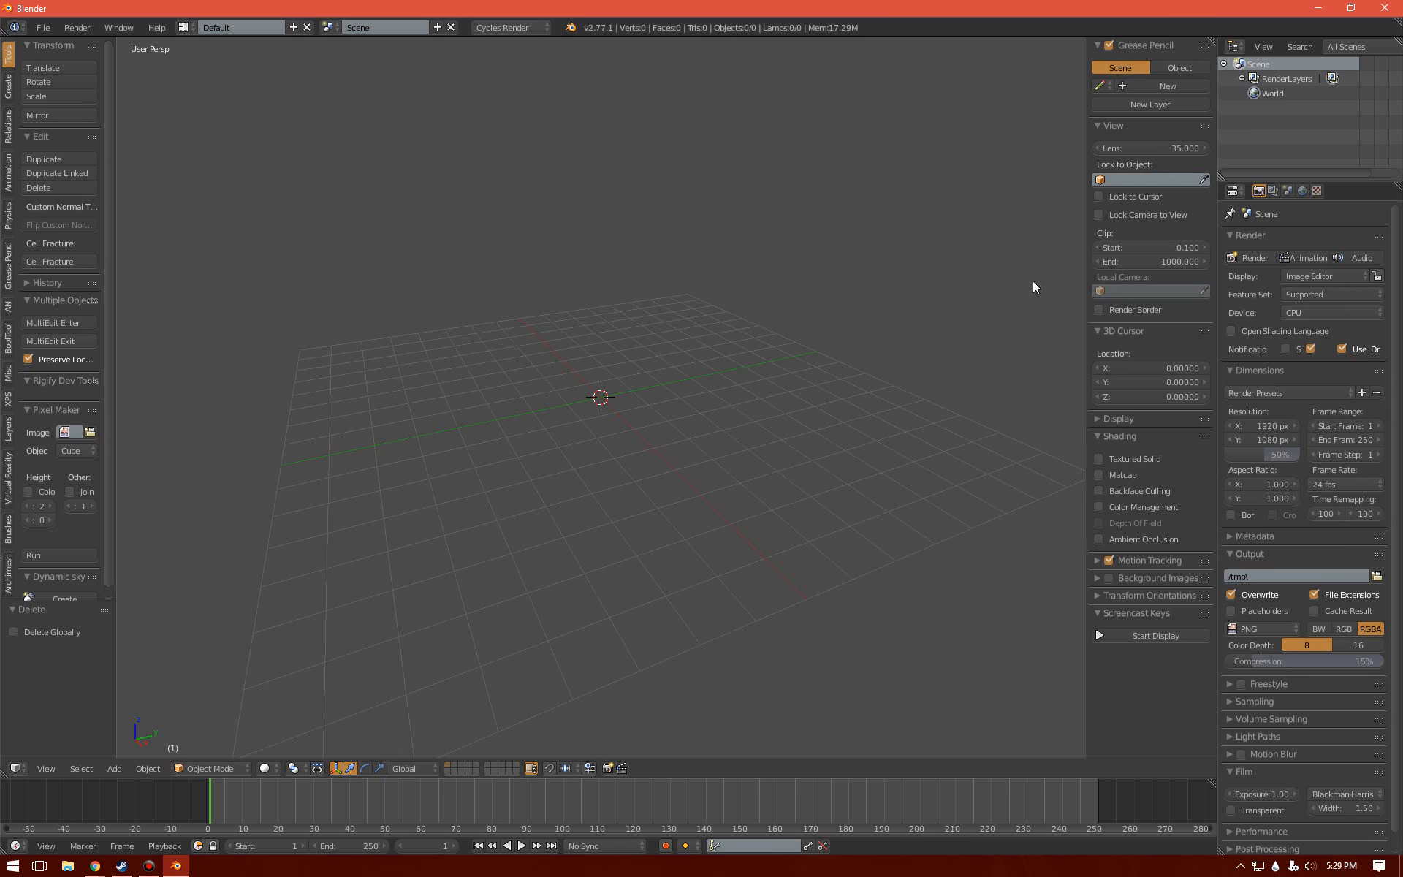
key(n)
key(n)
click(1121, 638)
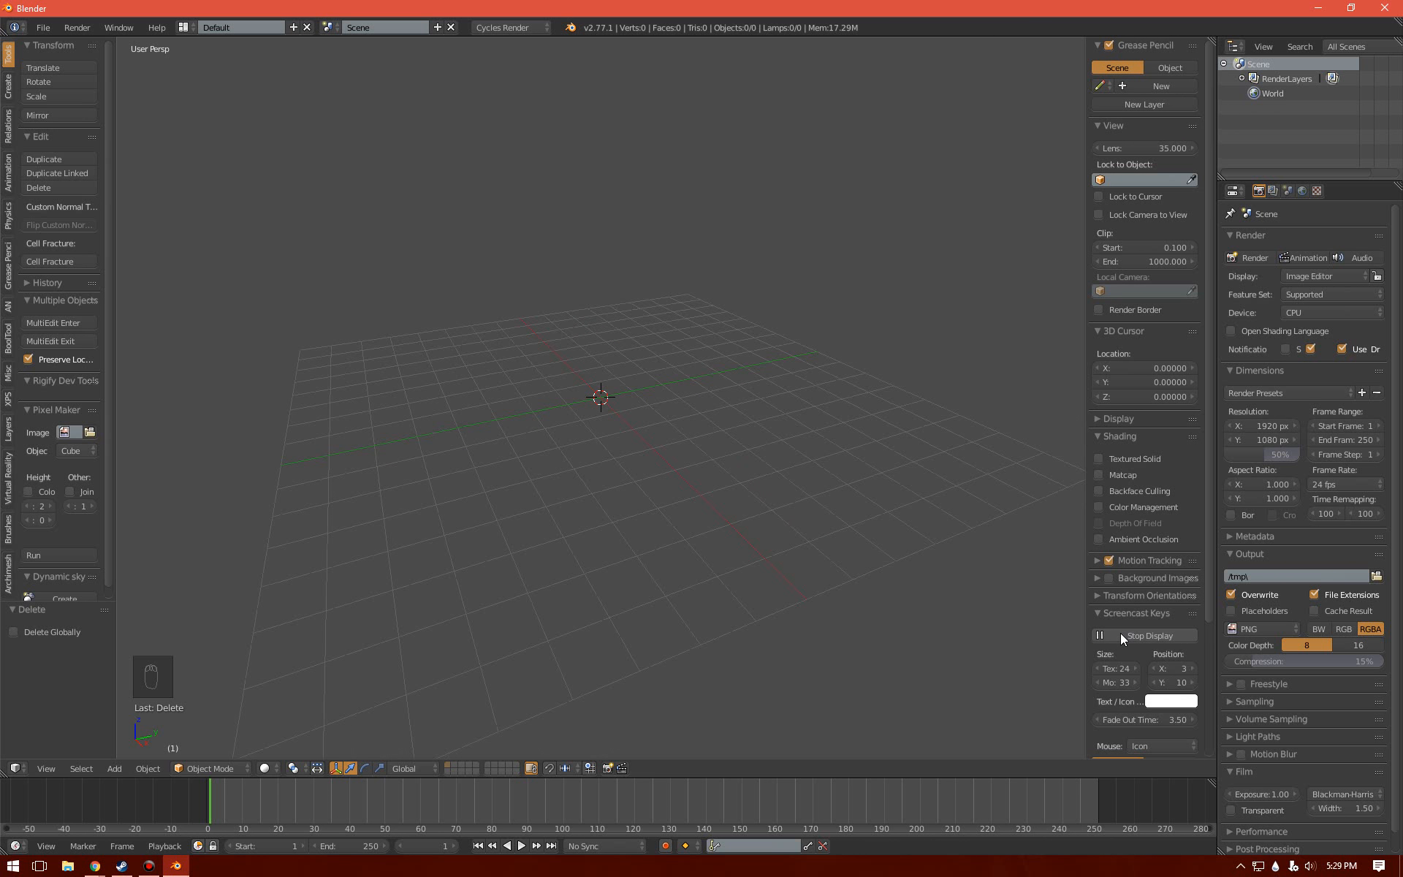
key(n)
- Split the 3D view vertically, make the second area a Node Editor showing shader nodes, and widen the 3D view
drag(1207, 43, 682, 395)
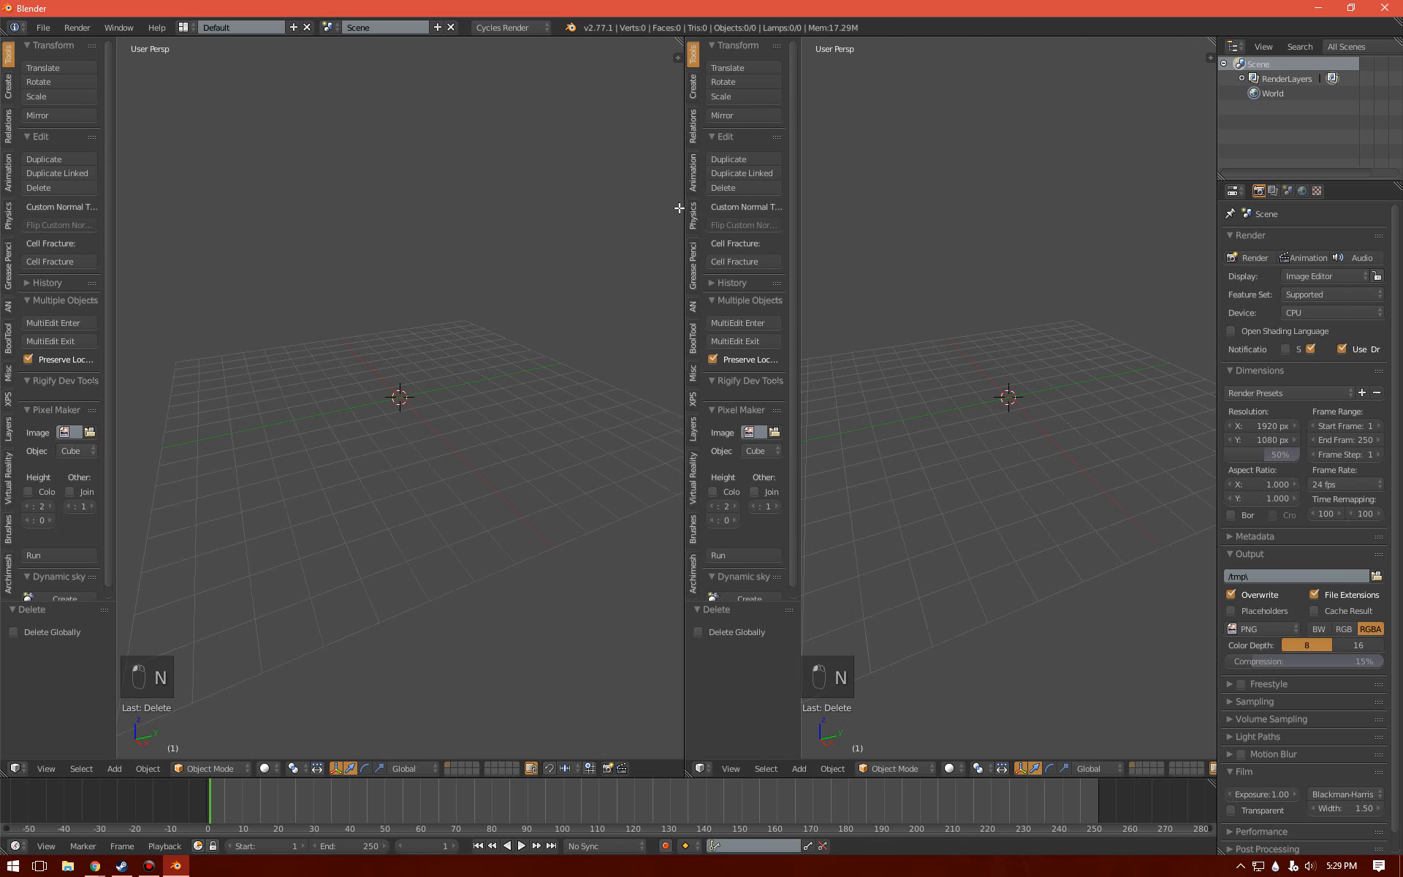
click(698, 767)
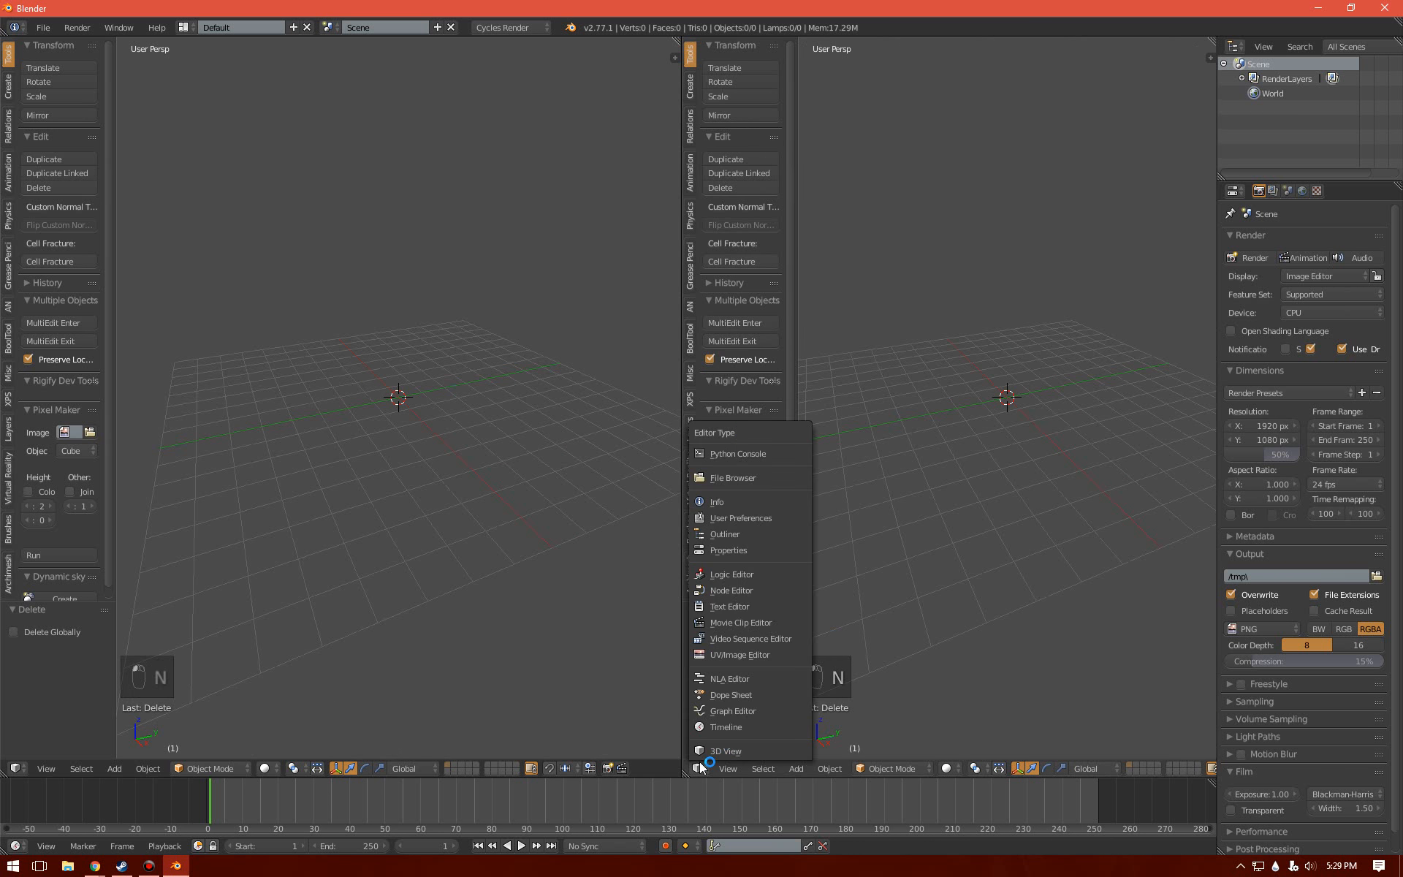
click(737, 588)
drag(679, 581, 777, 577)
key(n)
click(991, 769)
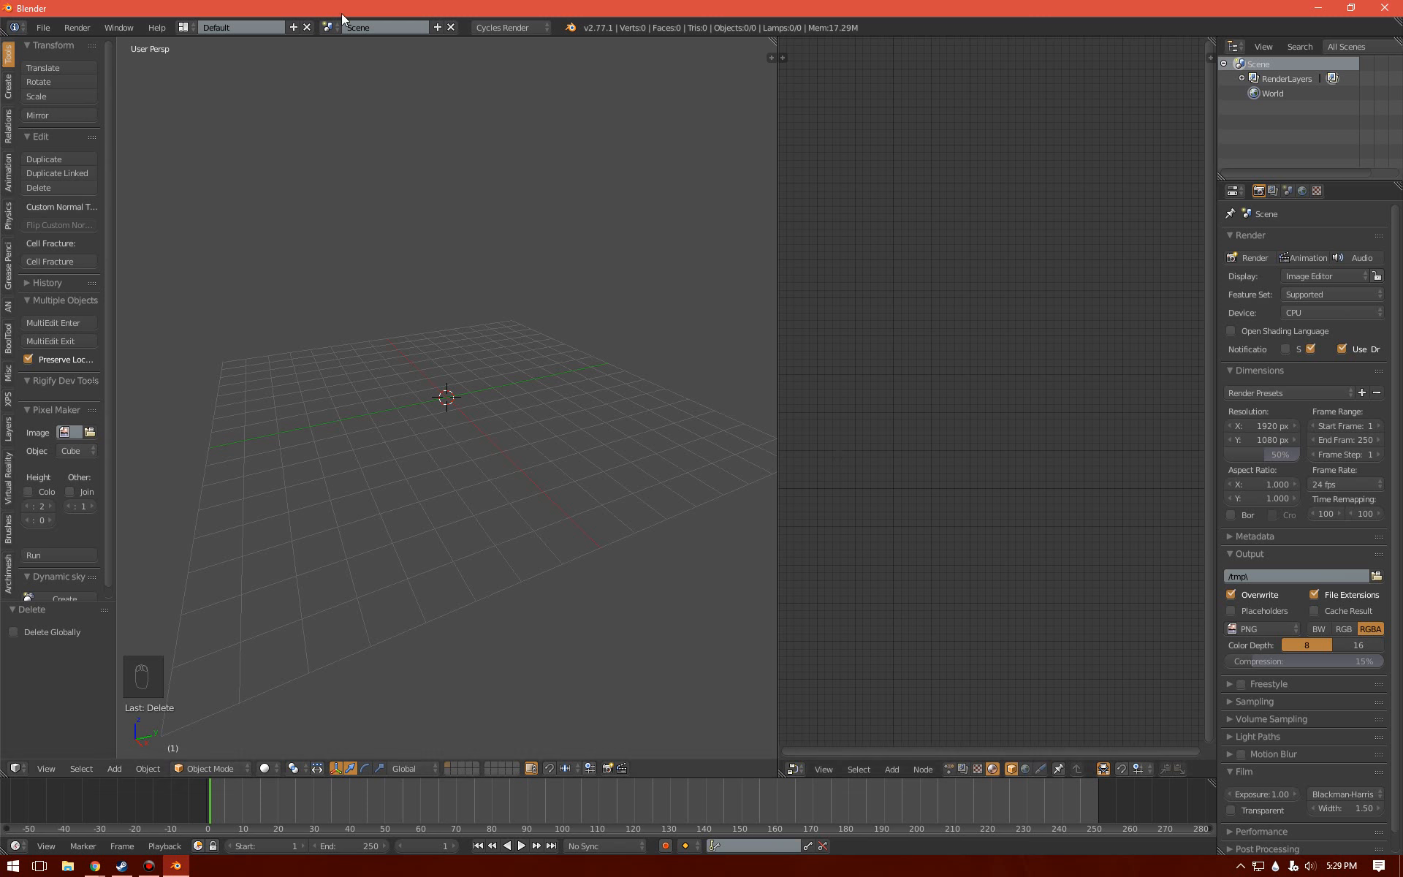
- Import the decompiled mercy.qc Source Engine model from the mercy subfolder of the Meshes folder
click(51, 28)
click(44, 27)
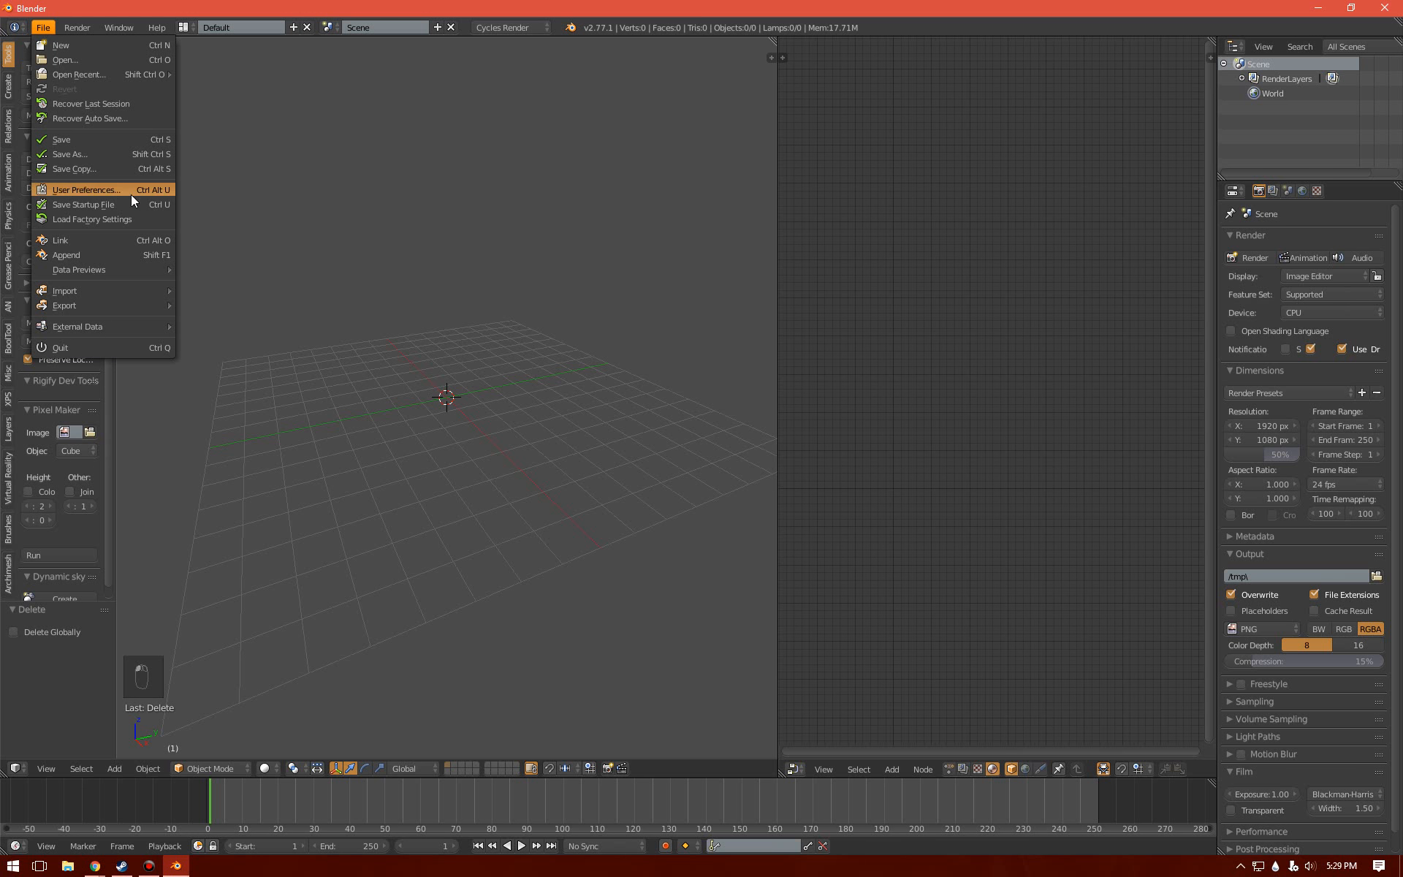
mouse_move(131, 287)
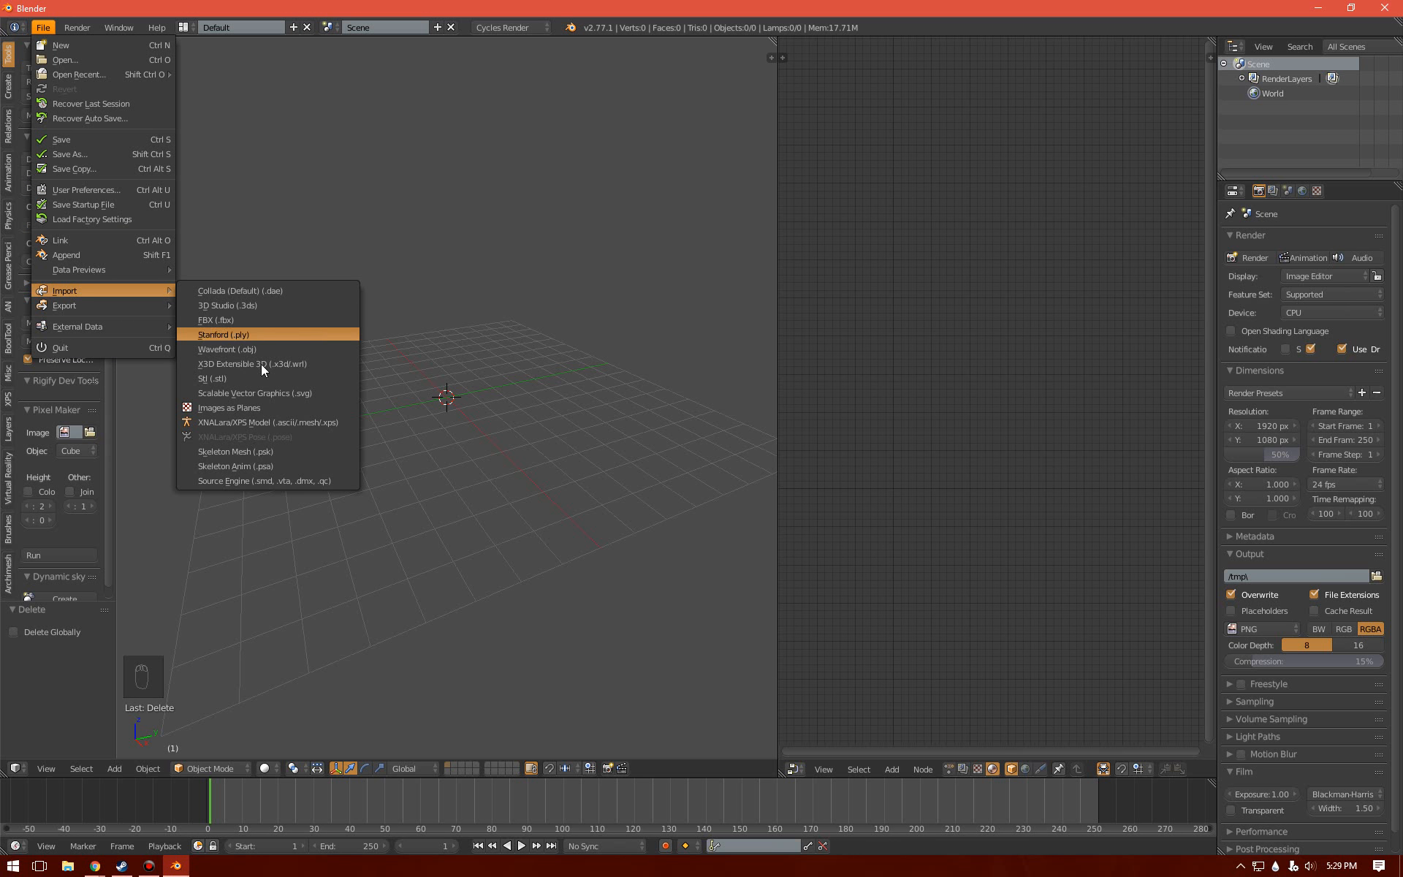
click(303, 481)
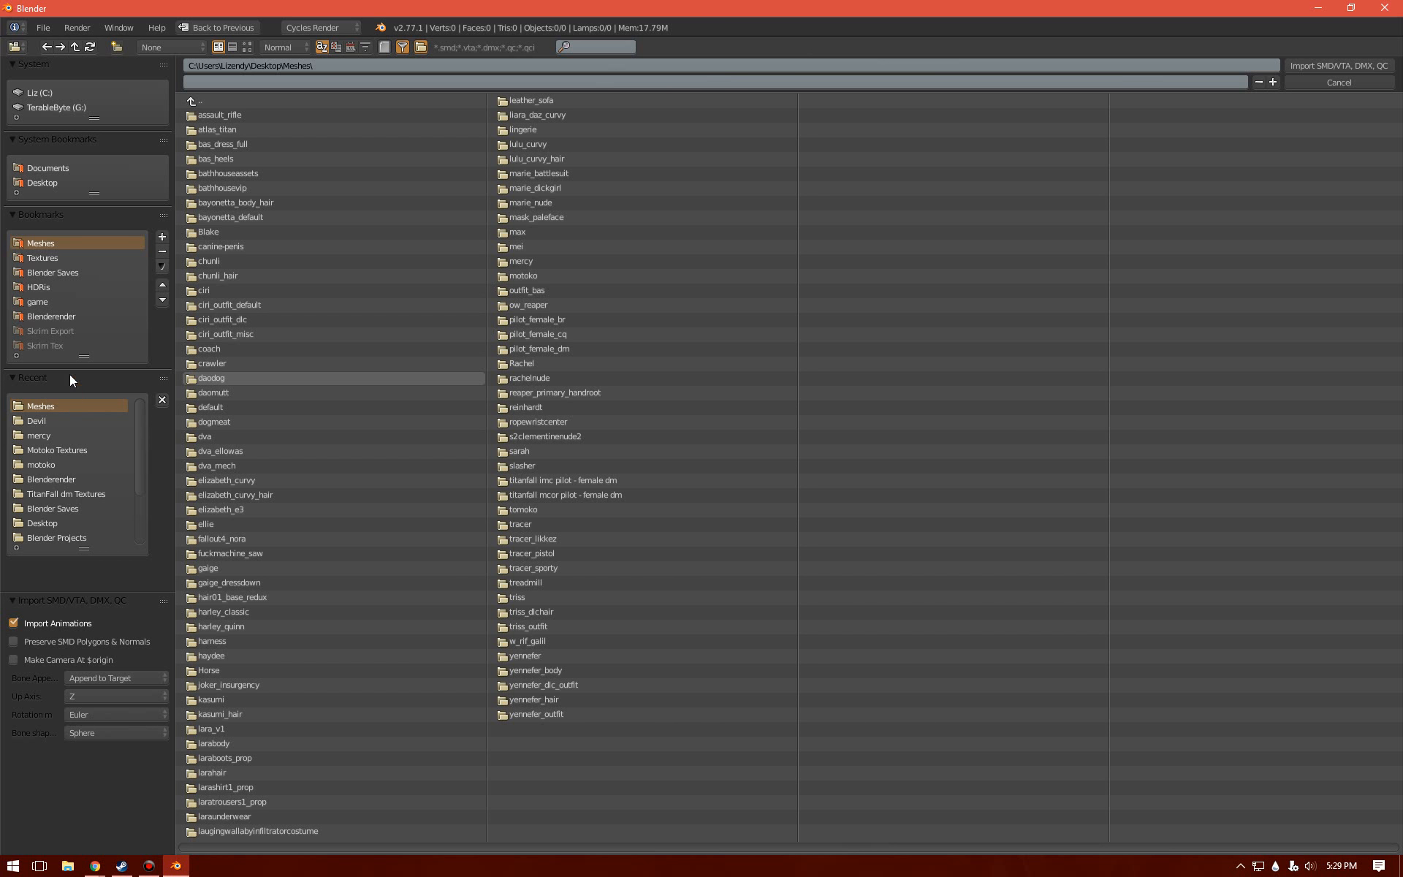
click(552, 261)
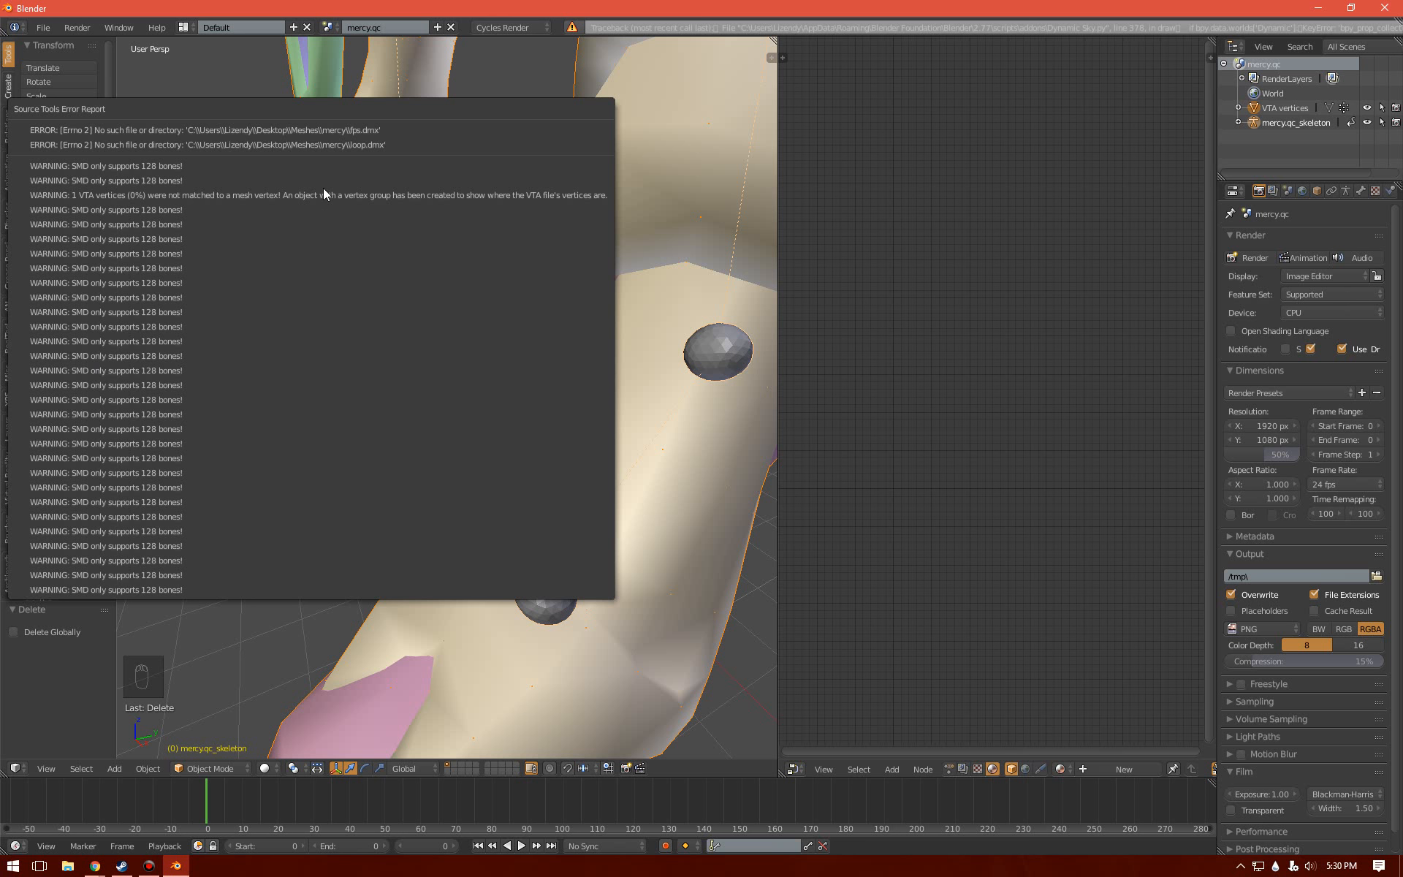
- Delete the VTA vertices object surrounding the imported Mercy model
scroll(494, 298, down, 8)
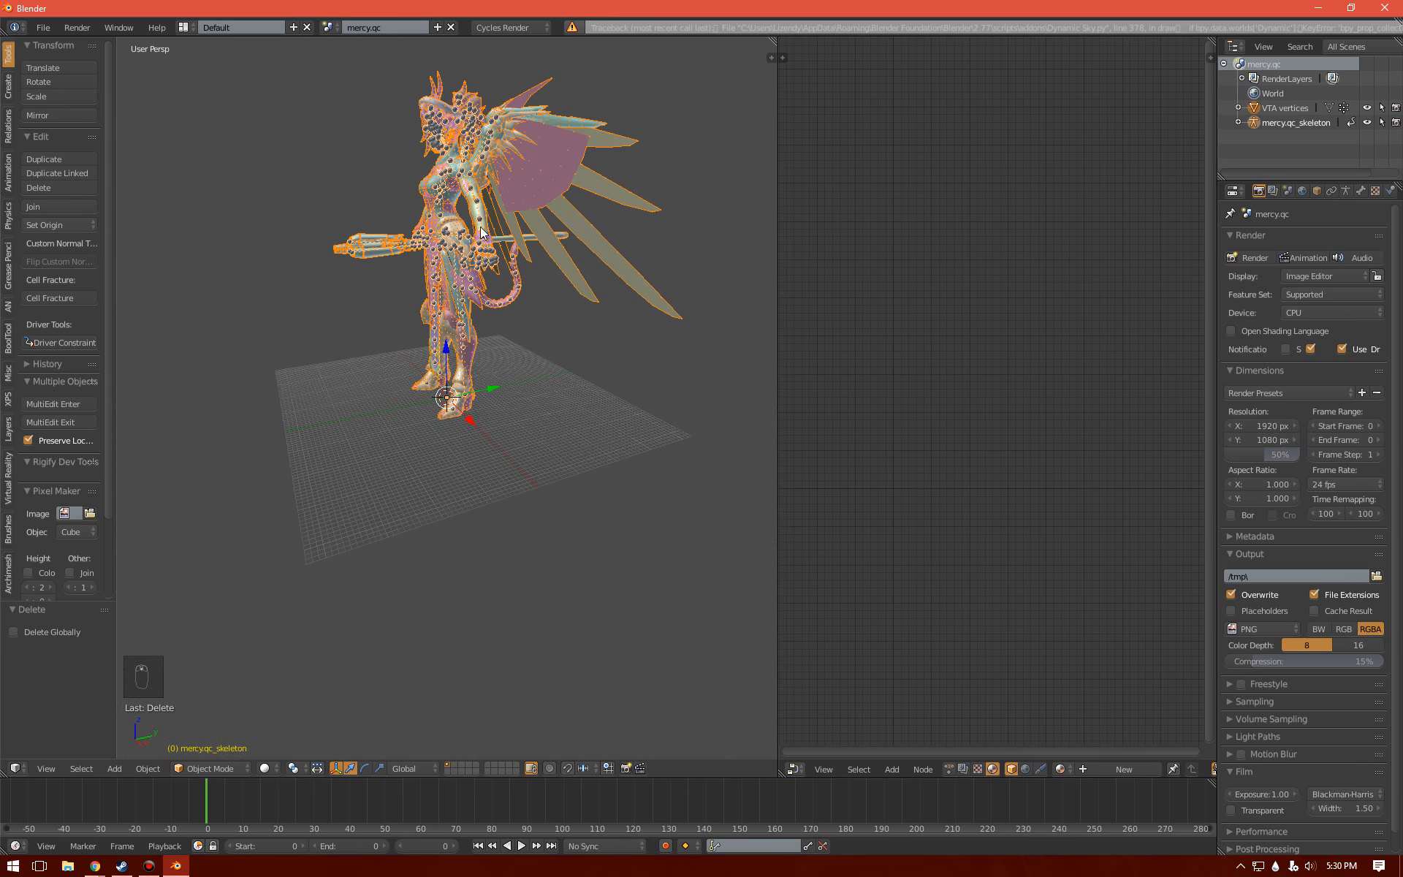
middle_drag(559, 195, 476, 304)
scroll(359, 424, up, 5)
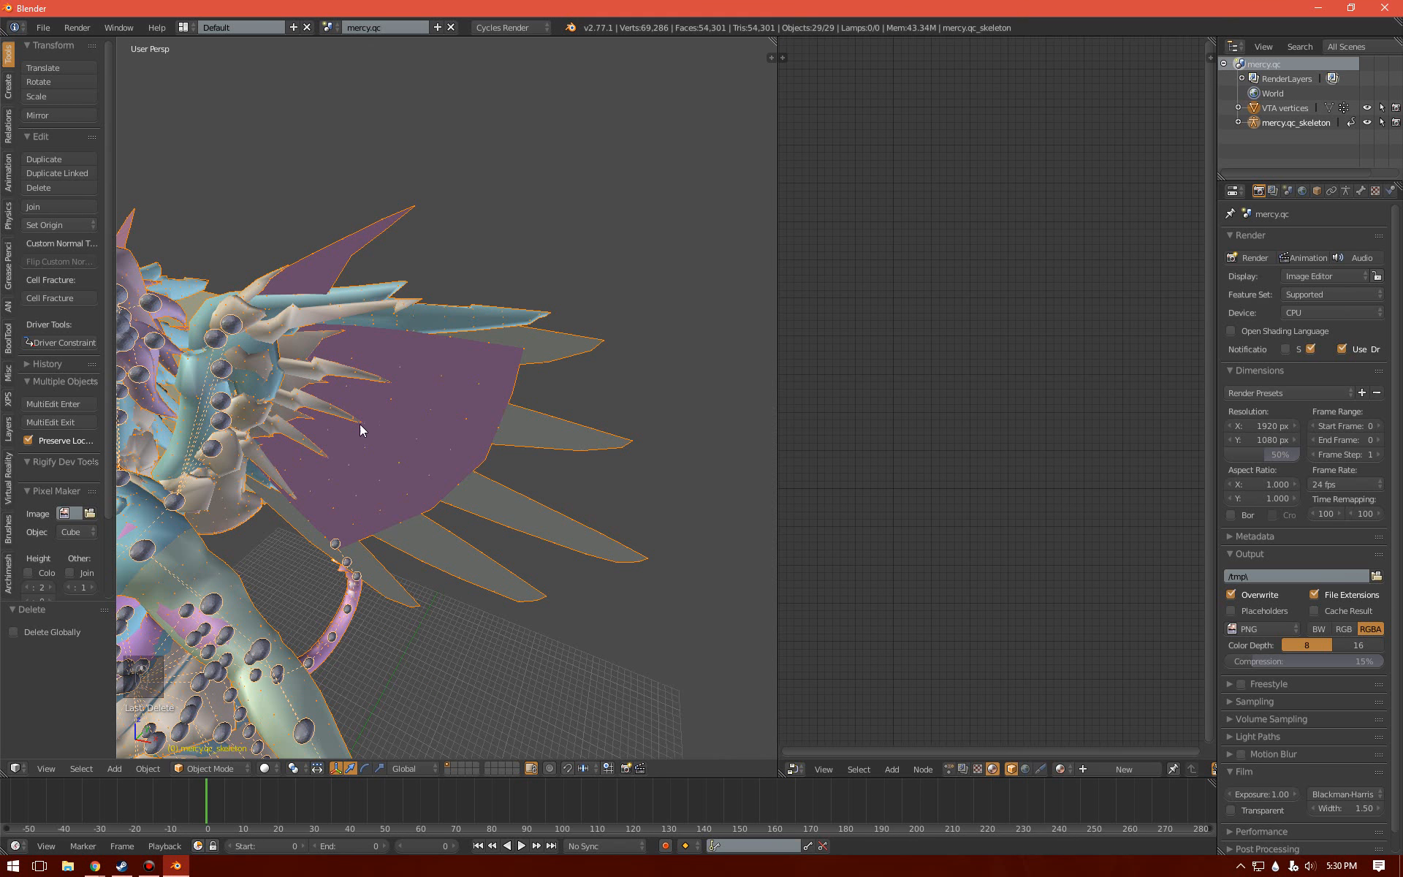
right_click(476, 369)
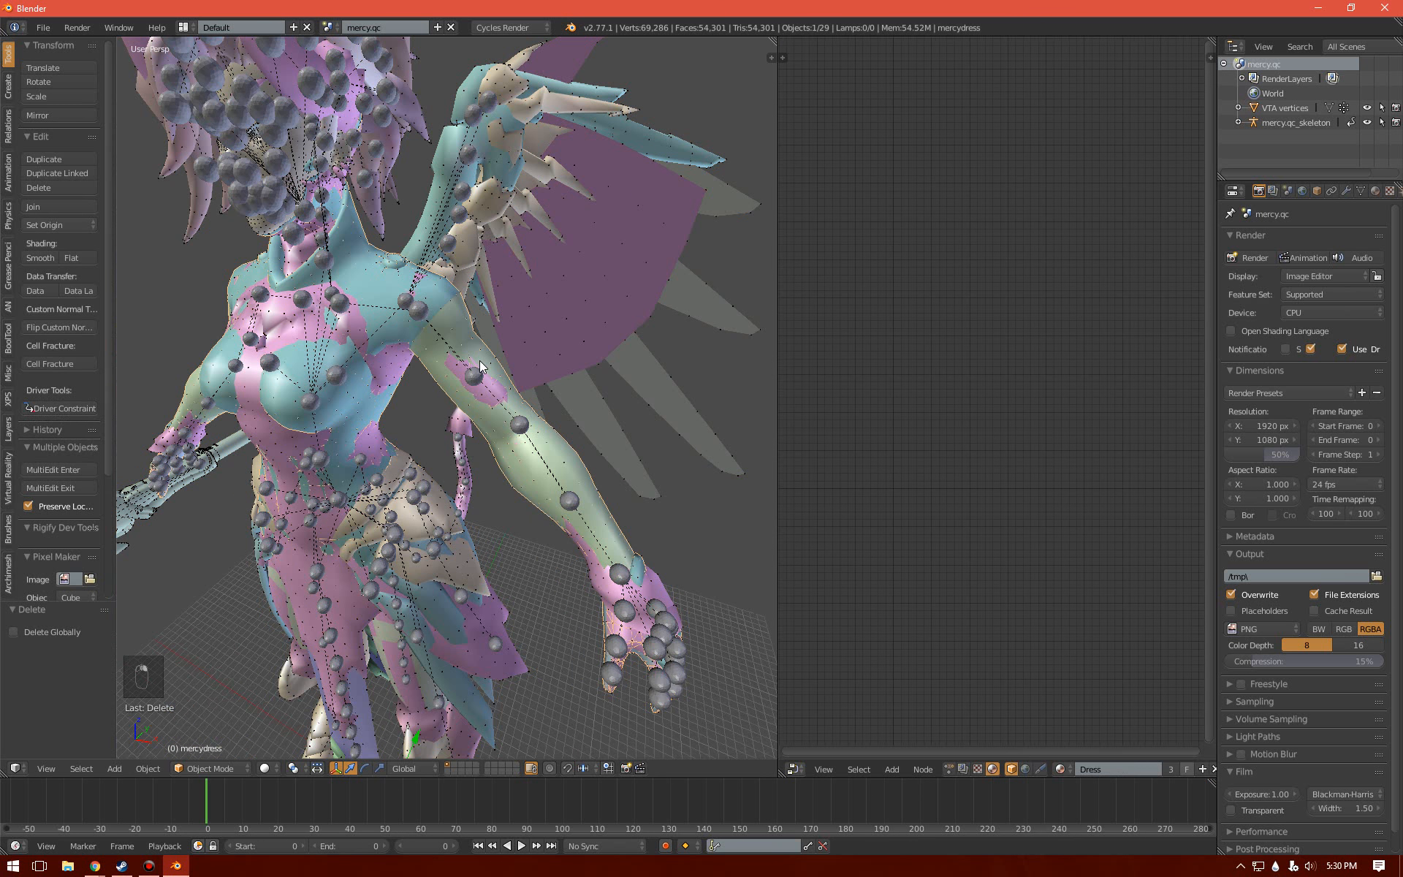
right_click(488, 368)
key(x)
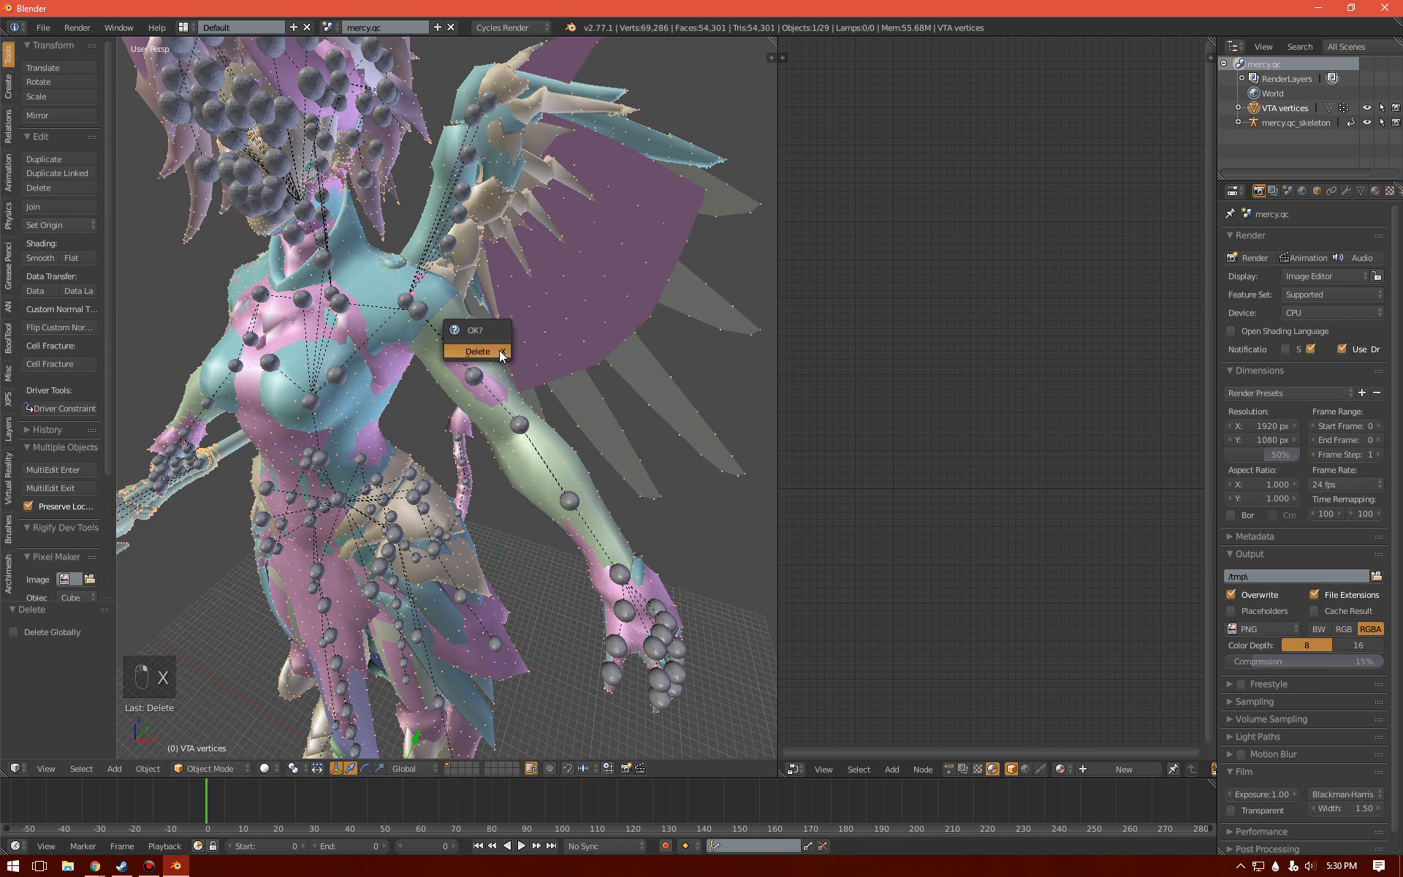
click(458, 352)
- Select the mercy.qc_skeleton armature and move it to layer 11, the first layer of the second row
middle_drag(336, 292, 398, 680)
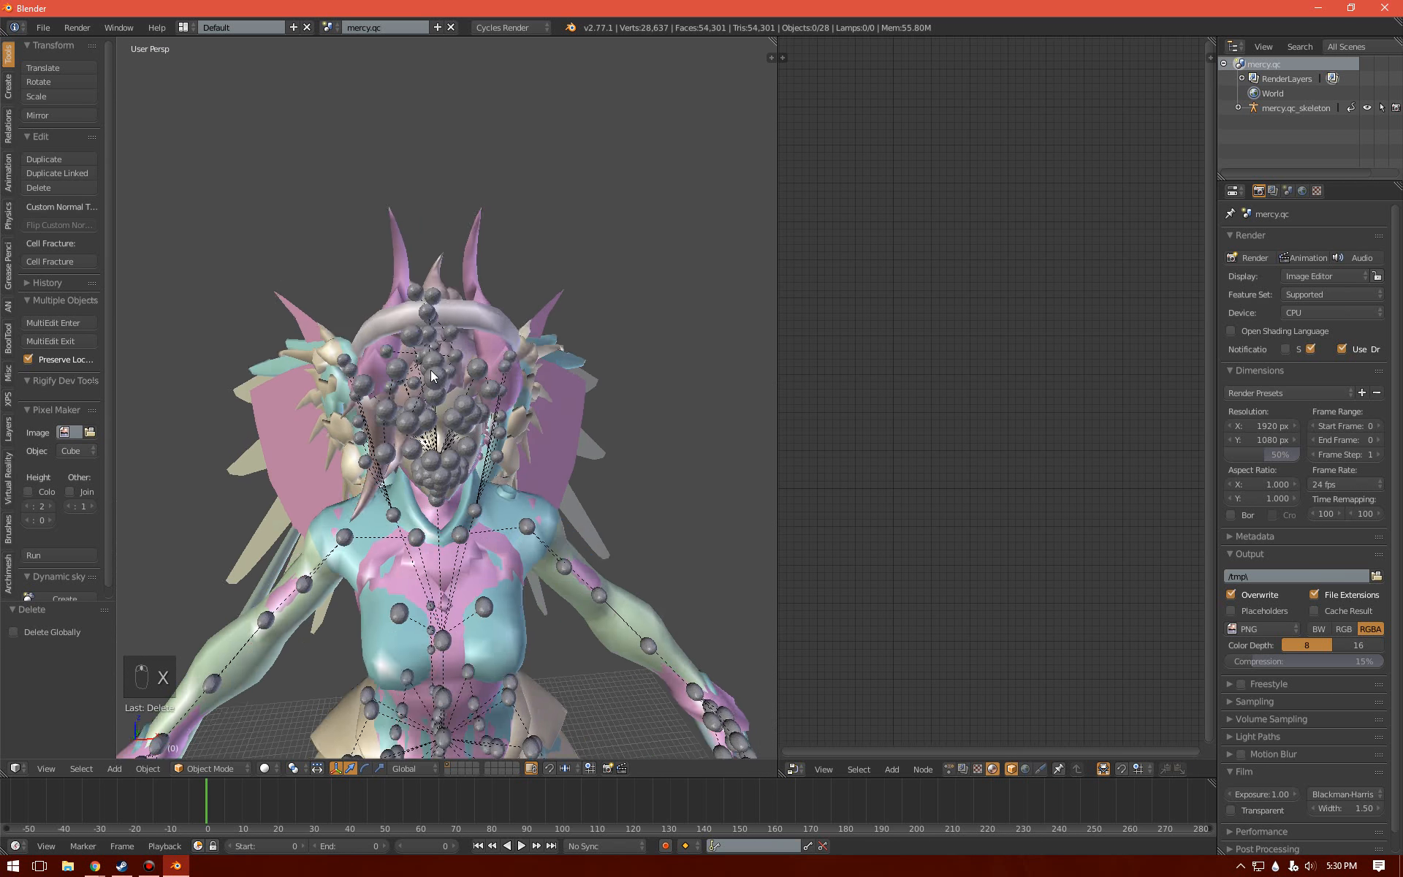
scroll(475, 334, up, 6)
scroll(472, 334, up, 1)
scroll(472, 332, down, 1)
middle_drag(472, 331, 440, 402)
scroll(416, 478, down, 6)
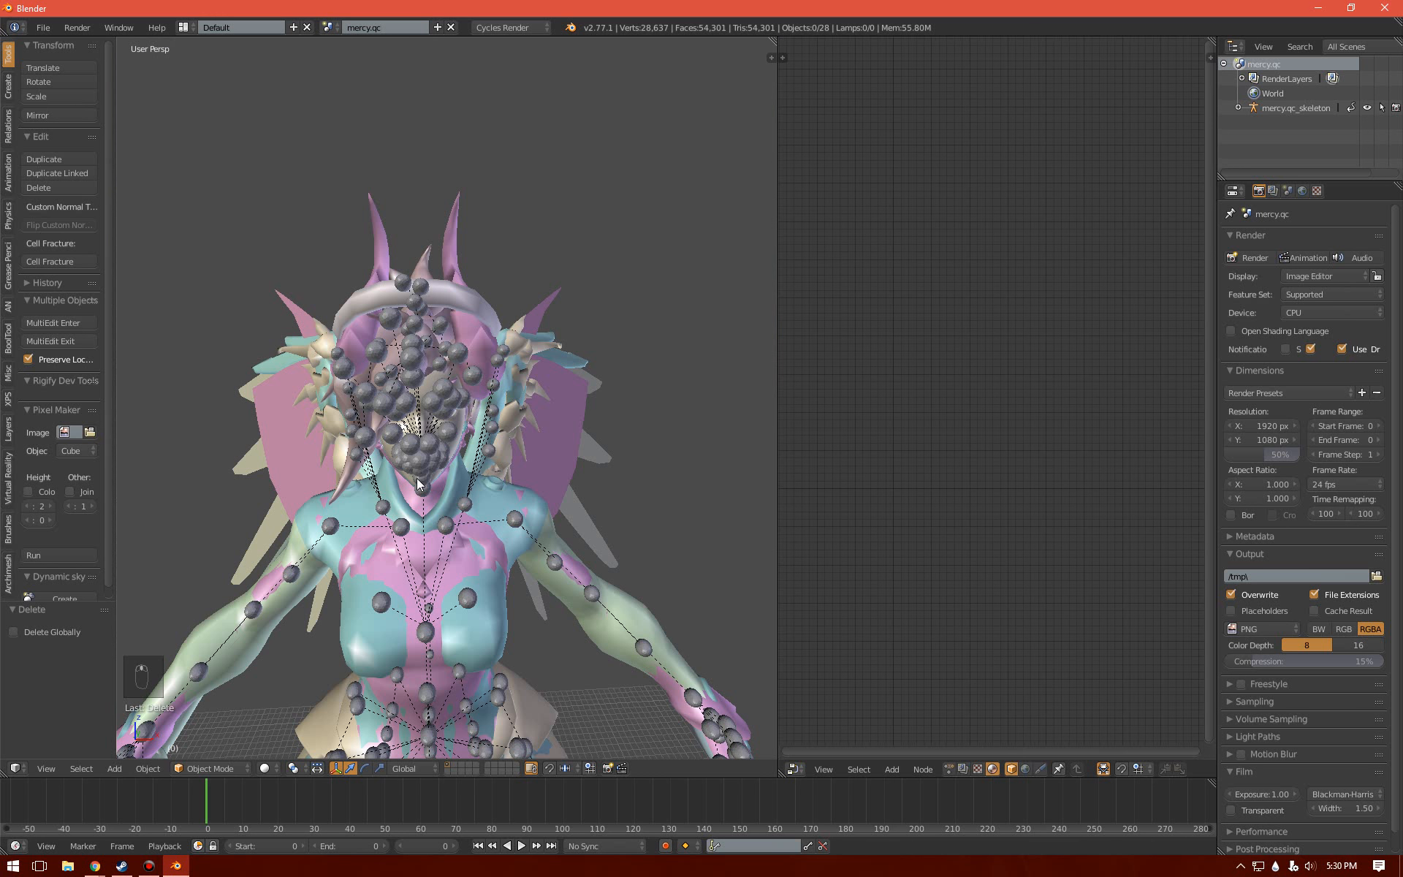
right_click(422, 457)
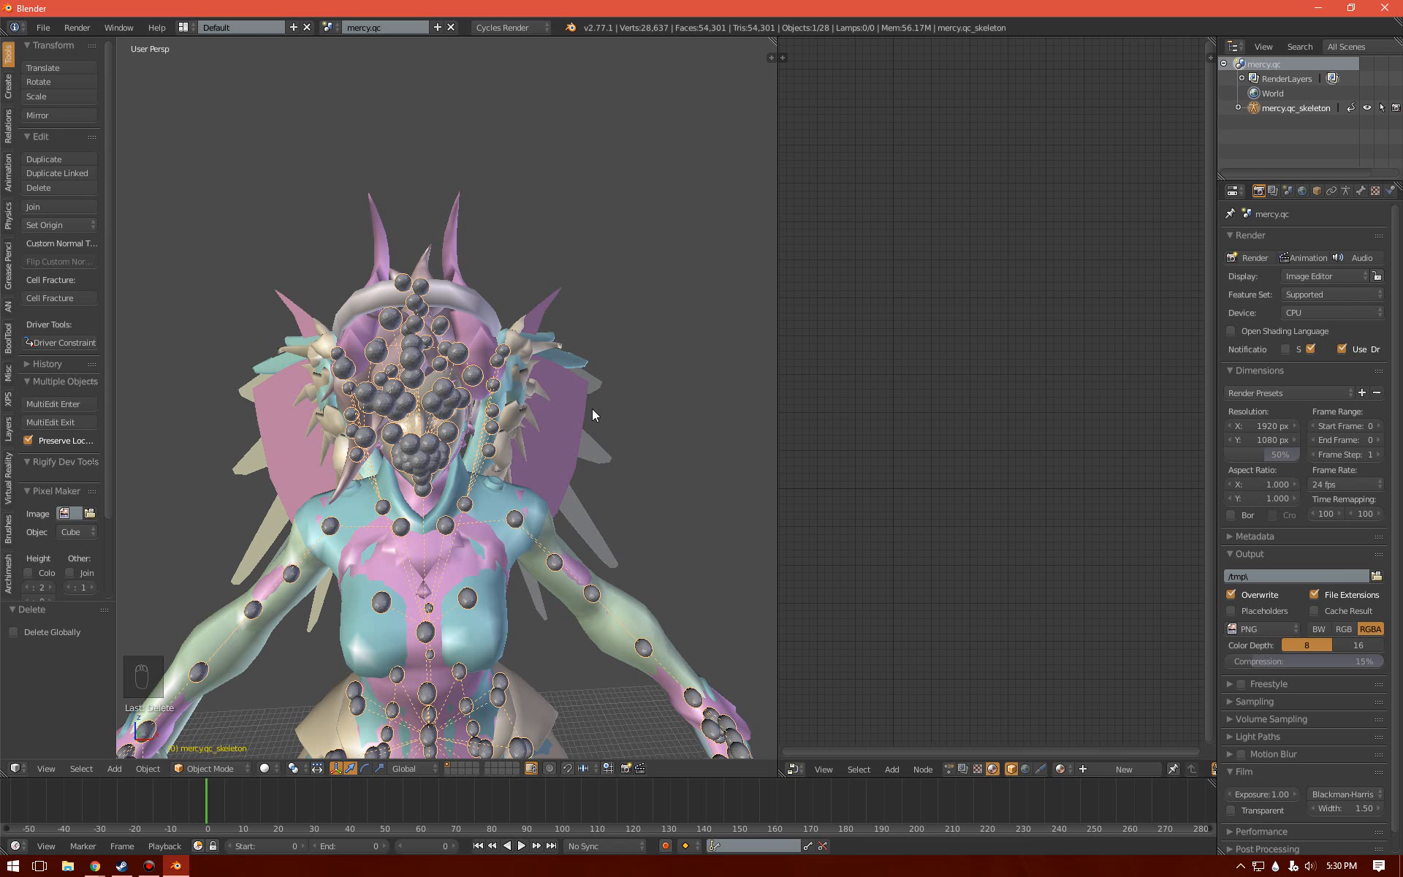
scroll(552, 451, down, 2)
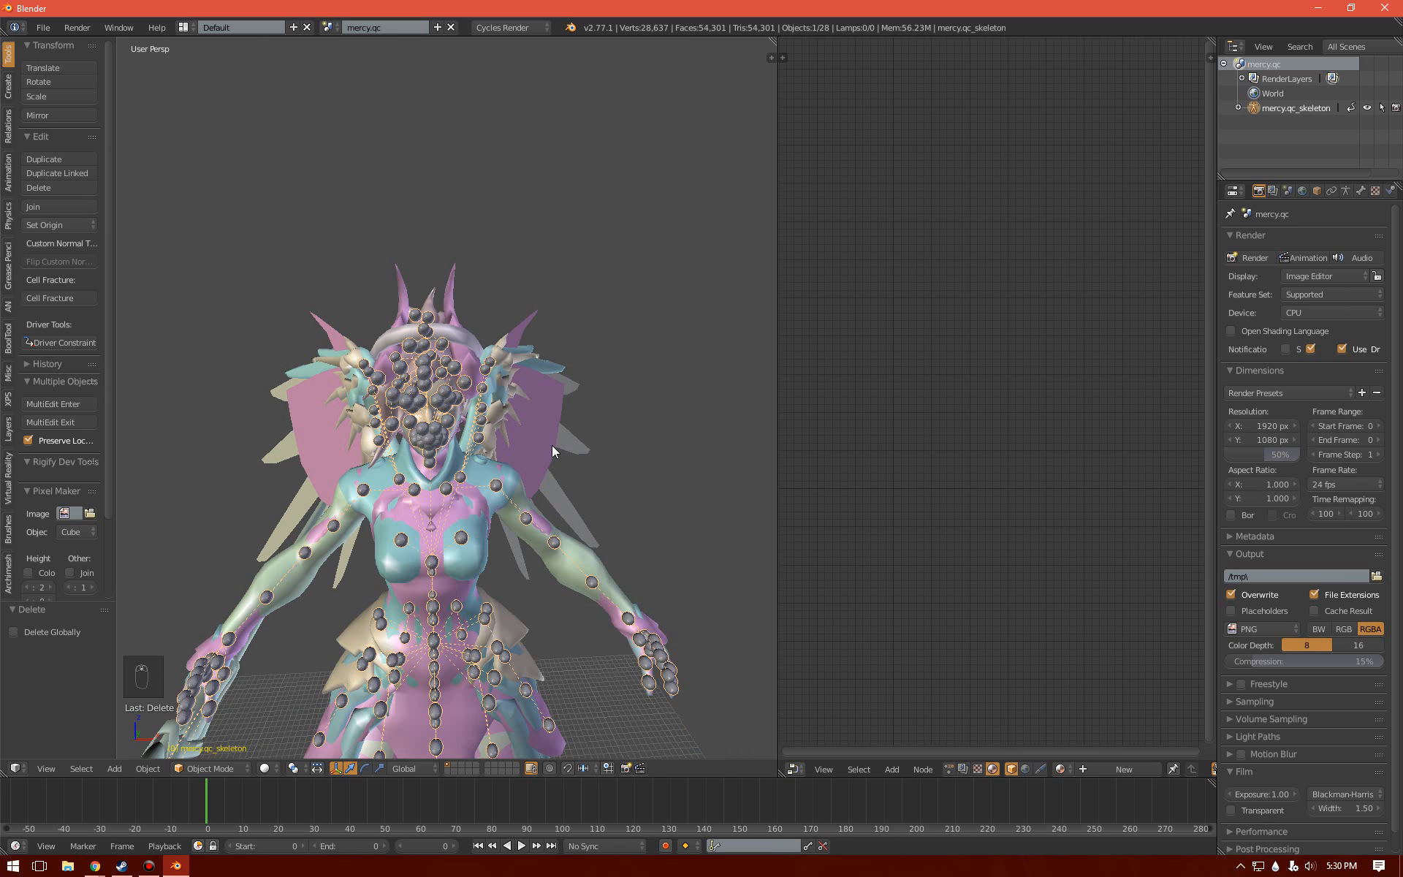
scroll(554, 451, down, 2)
scroll(486, 455, up, 5)
middle_drag(486, 455, 386, 327)
scroll(477, 320, down, 5)
scroll(382, 330, down, 2)
middle_drag(413, 406, 462, 402)
key(m)
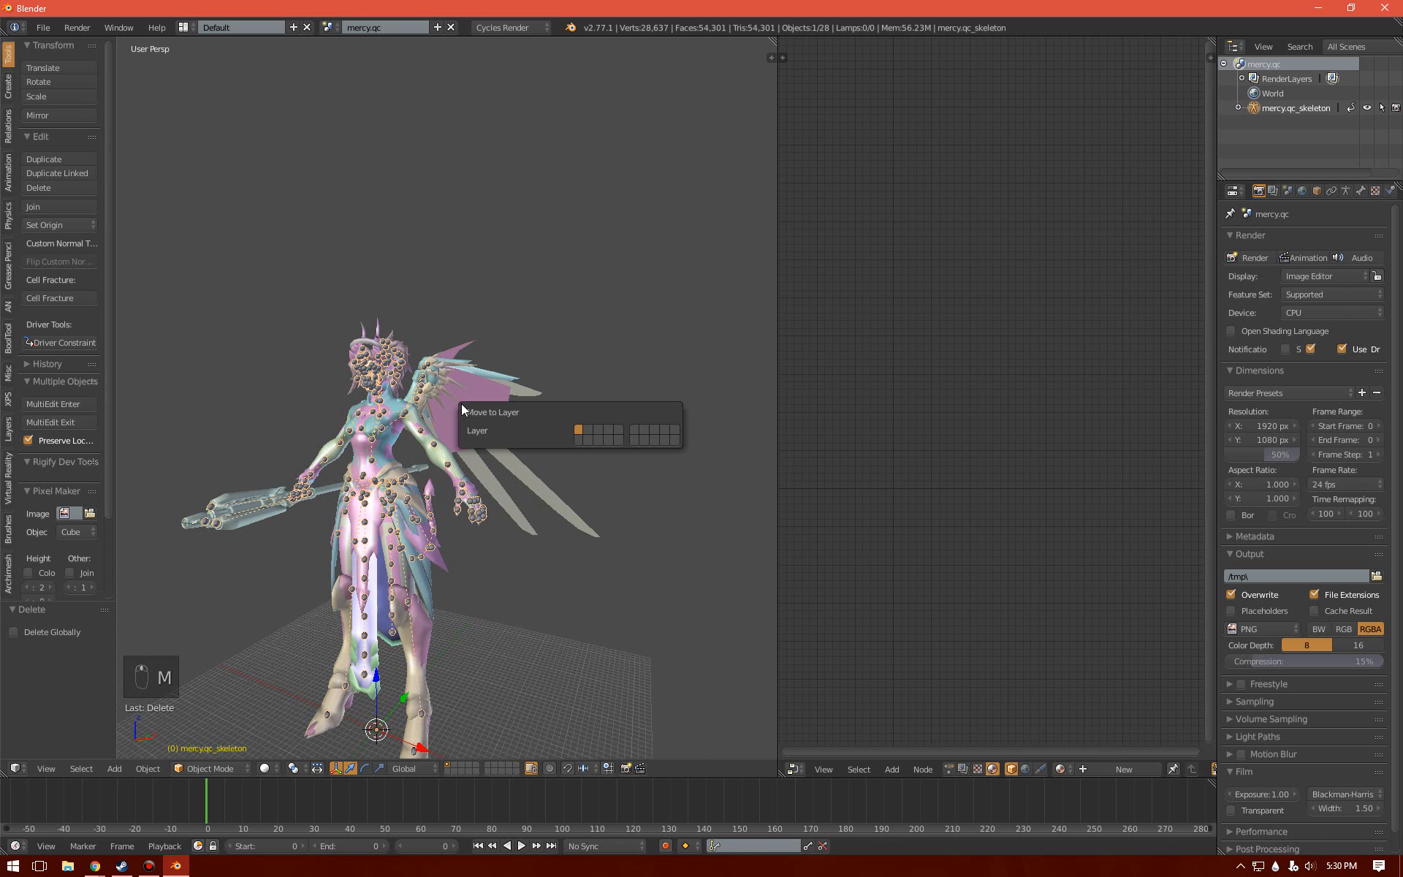
click(580, 437)
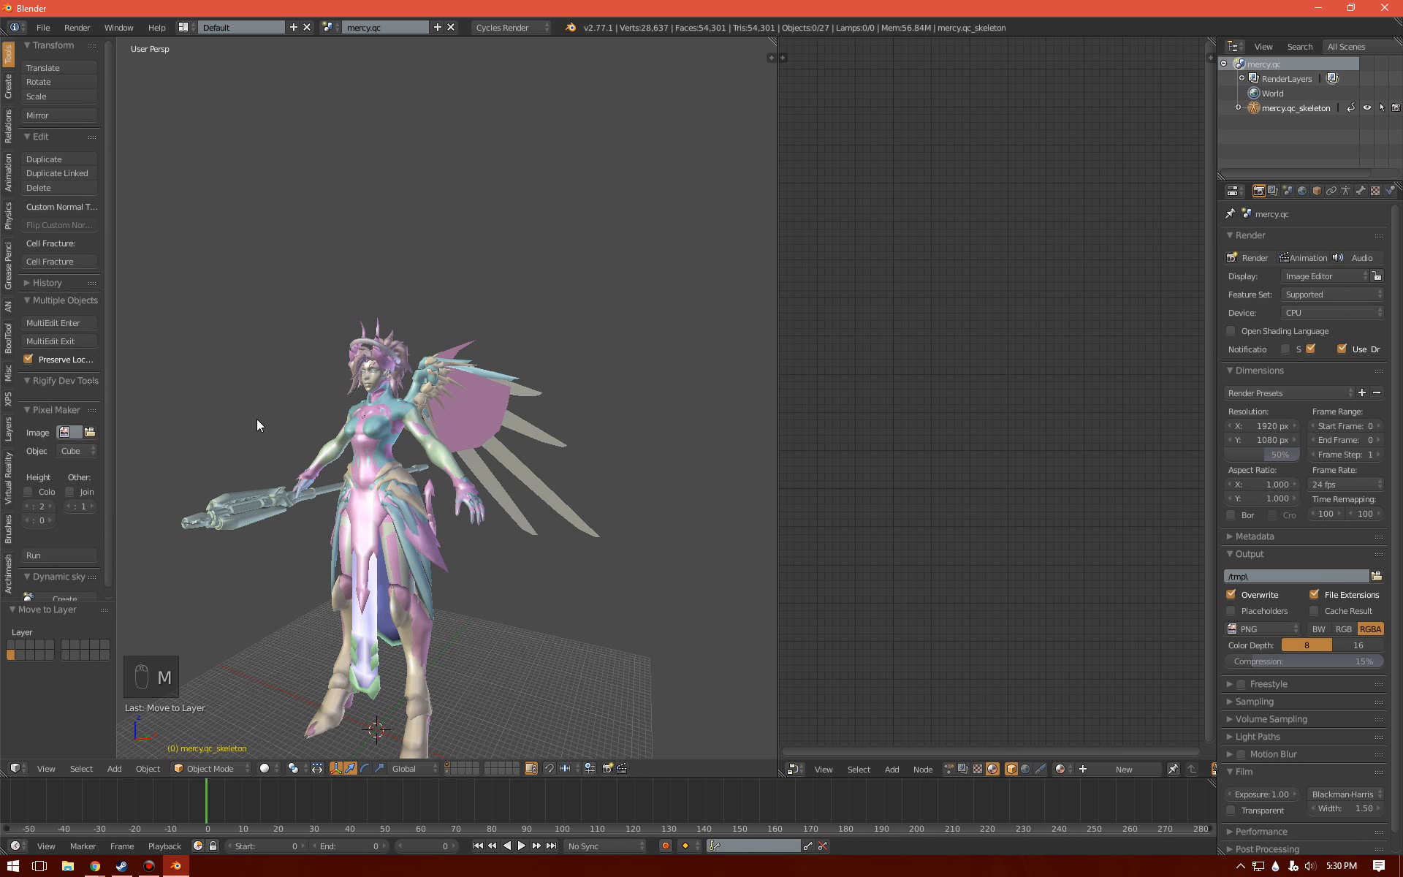
- Select the mercy_devildress mesh on the character's body and hide it from view
middle_drag(256, 418, 358, 415)
scroll(497, 369, up, 3)
scroll(497, 362, up, 3)
scroll(542, 386, down, 2)
middle_drag(542, 386, 441, 382)
right_click(441, 382)
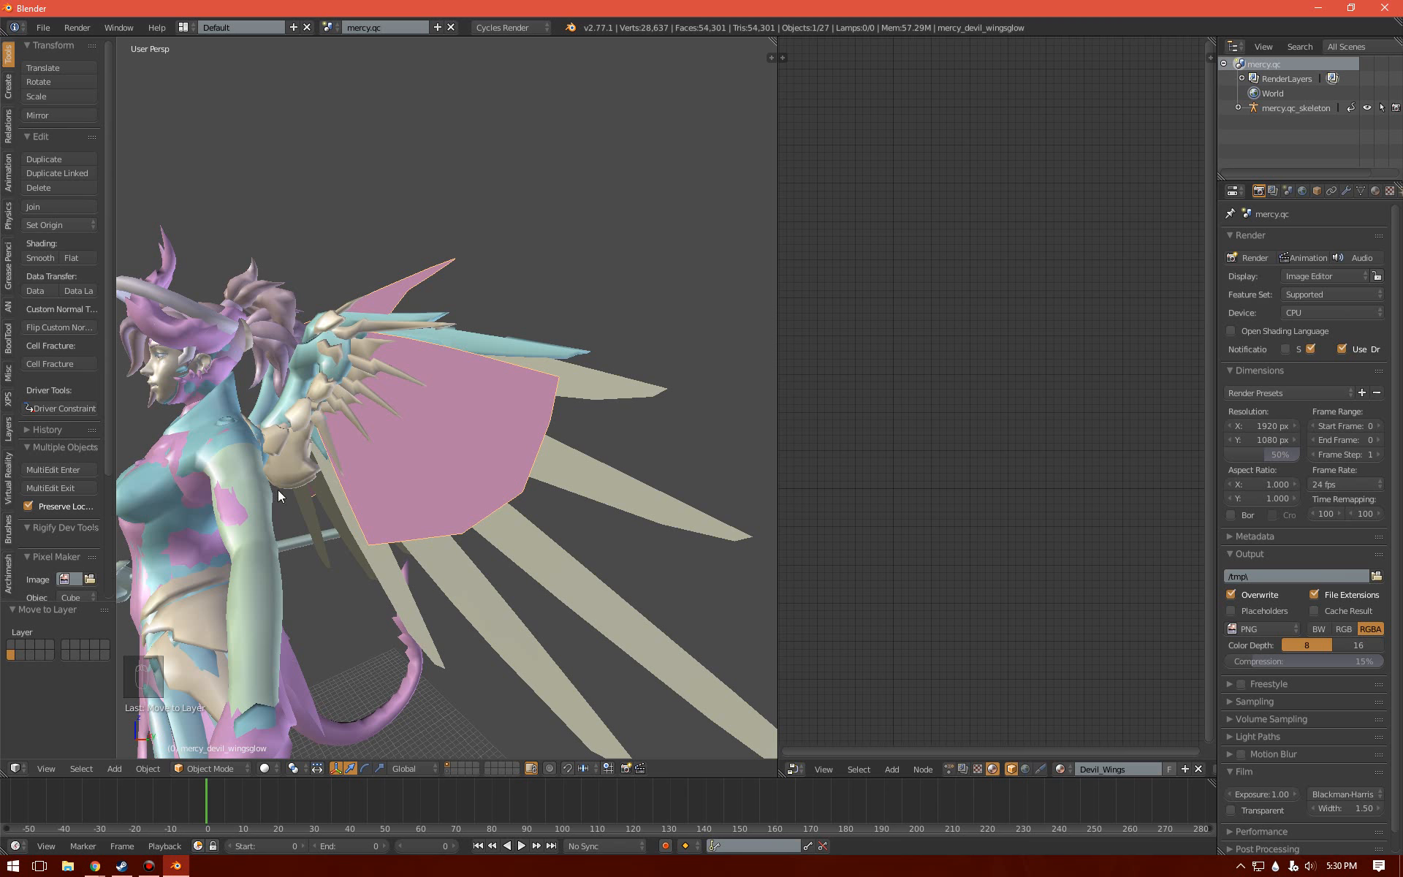
middle_drag(278, 490, 399, 544)
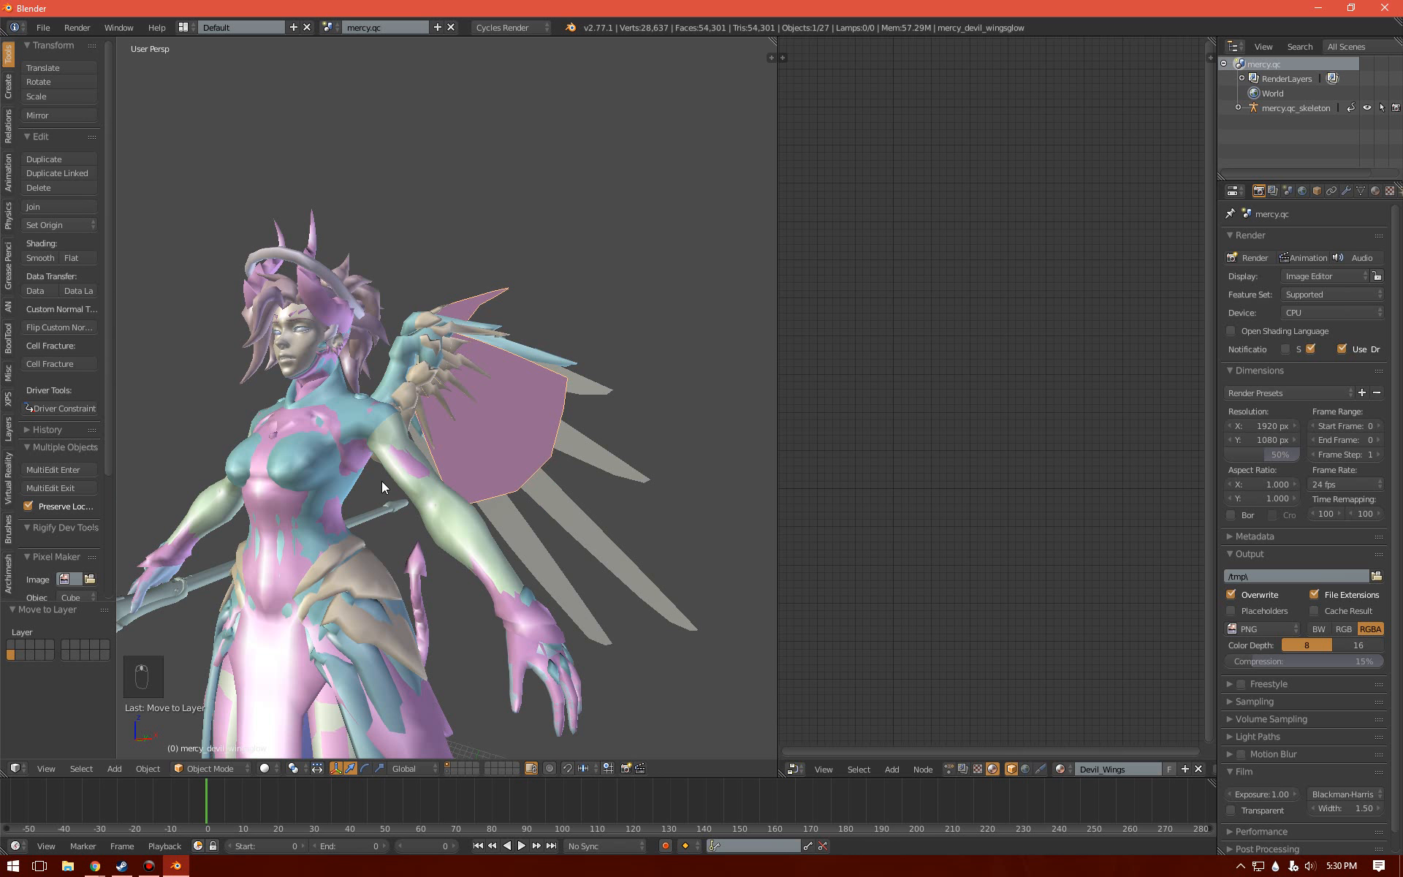
middle_drag(382, 480, 654, 538)
right_click(571, 524)
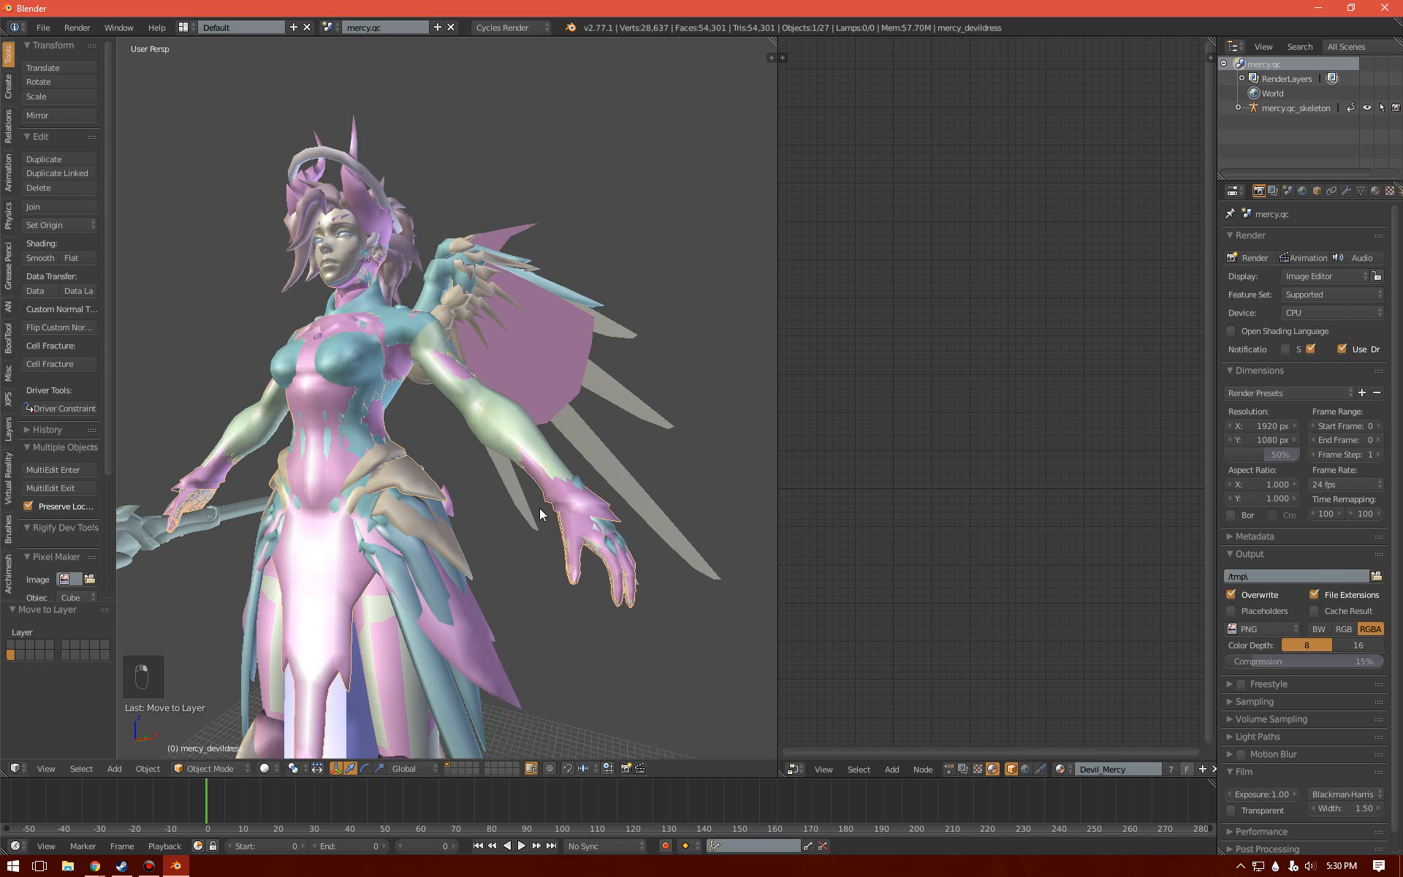
middle_drag(539, 507, 347, 643)
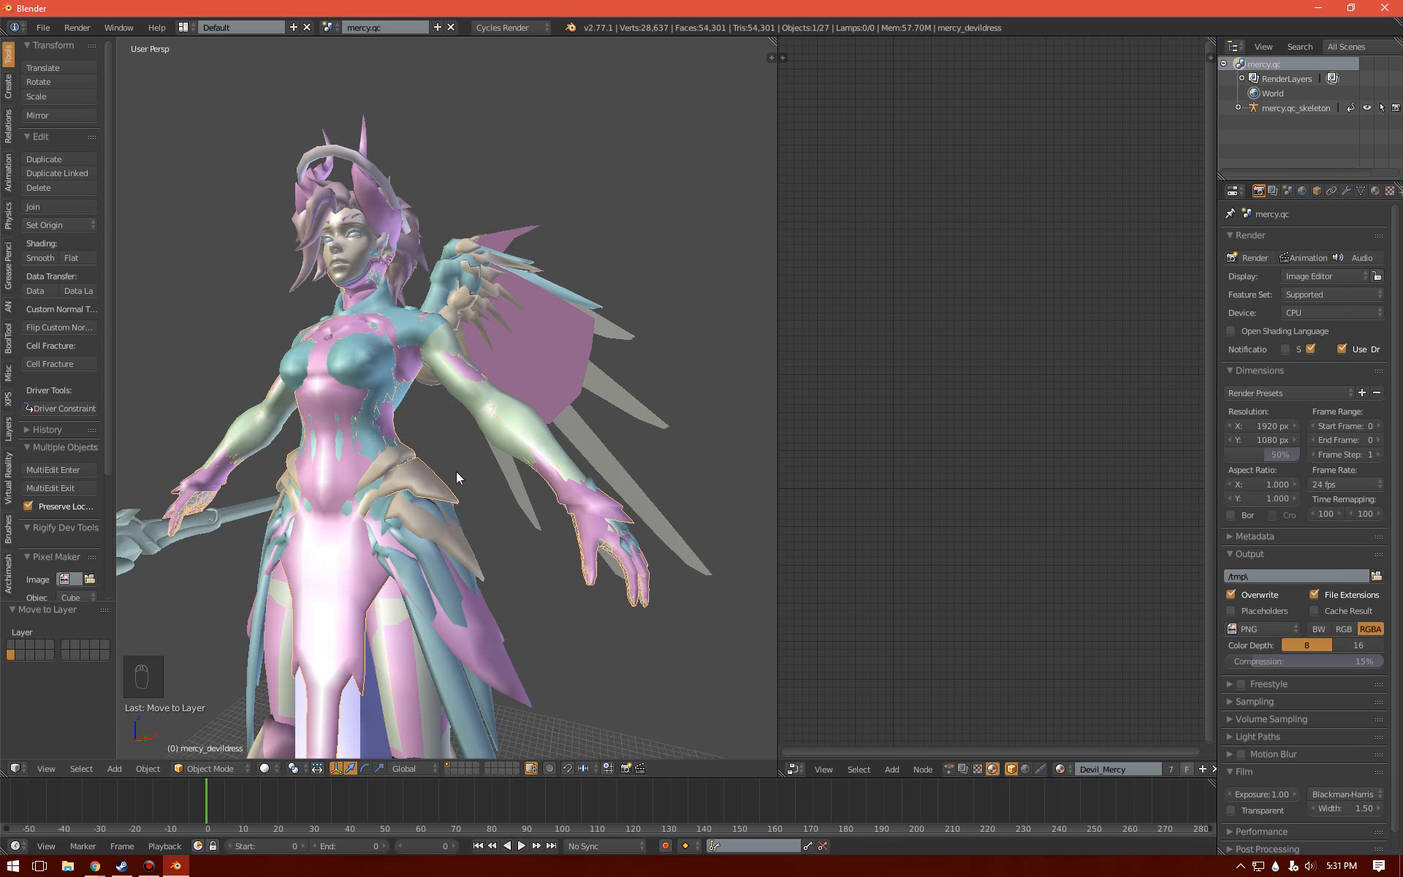
key(h)
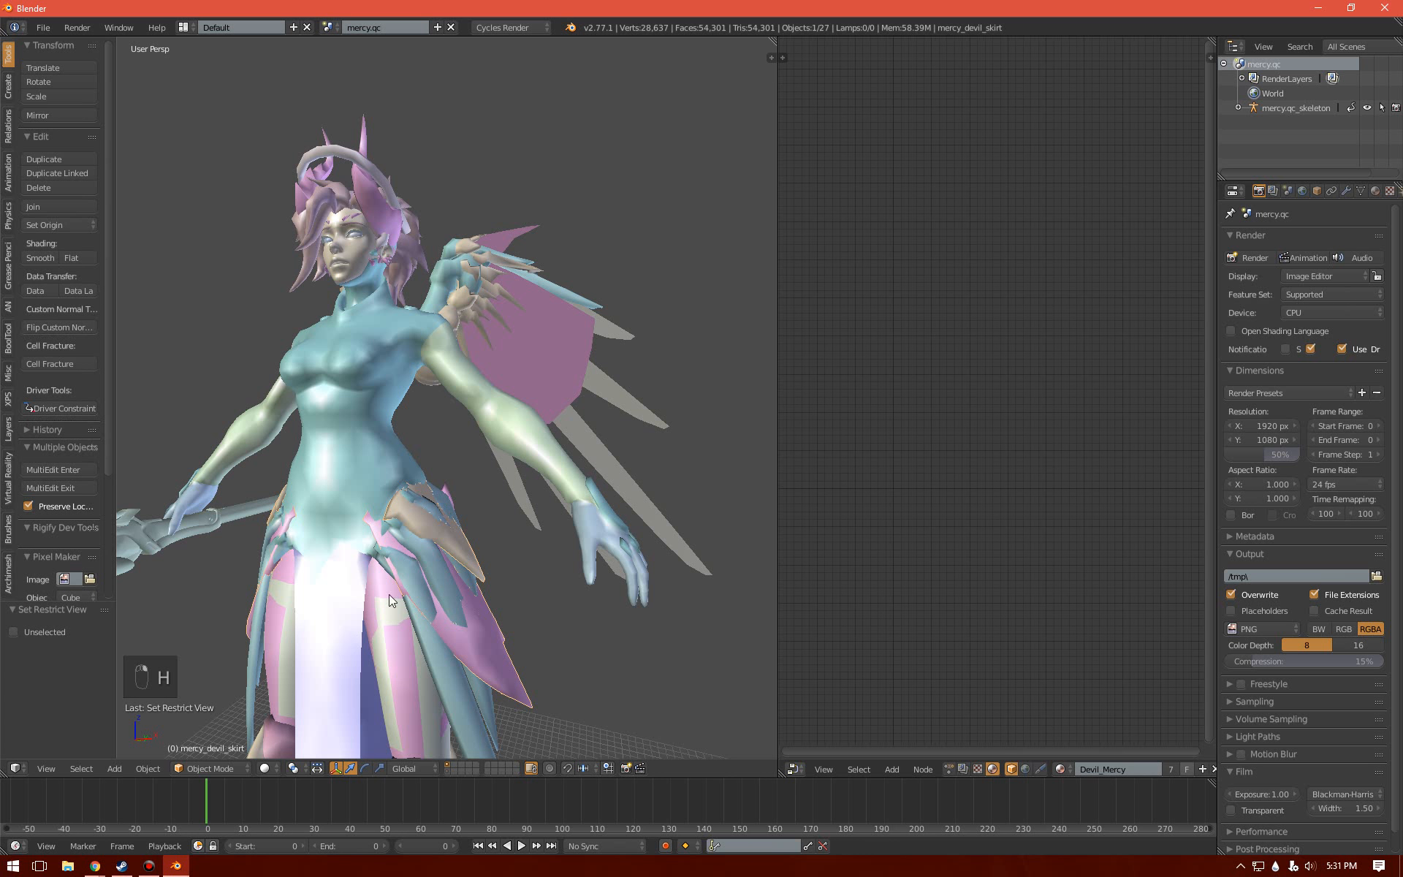
- Hide the mercy_devil_skirt, mercy_devil_tail and mercy_devil_wingsglow meshes
middle_drag(217, 728, 345, 633)
right_click(432, 624)
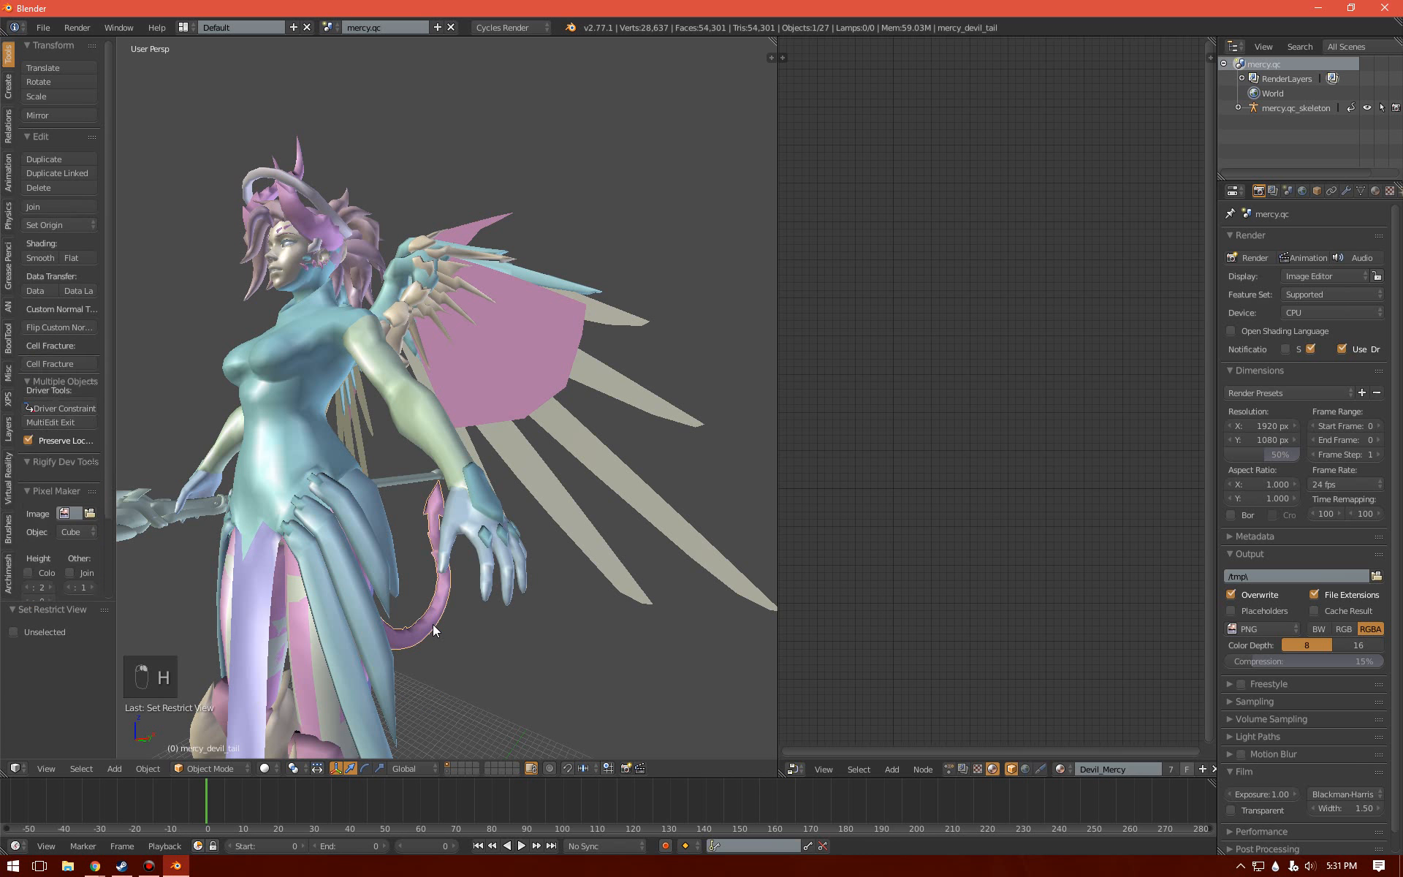
key(h)
right_click(522, 378)
key(h)
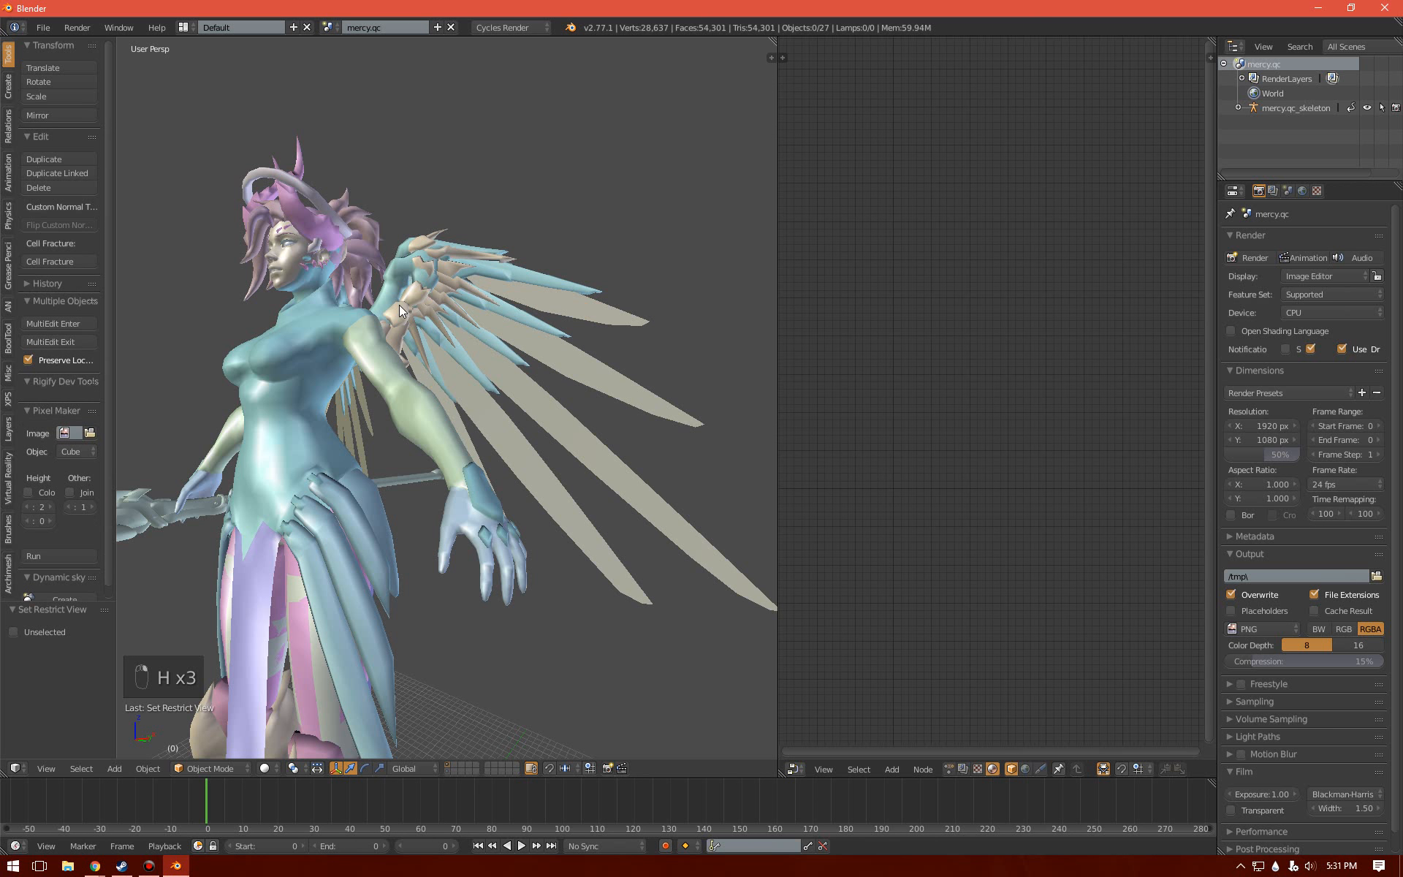
- Hide the spiked devil armour on the wings and the mercy_devil_backpads mesh on the character's back
right_click(403, 305)
middle_drag(339, 401, 204, 513)
key(h)
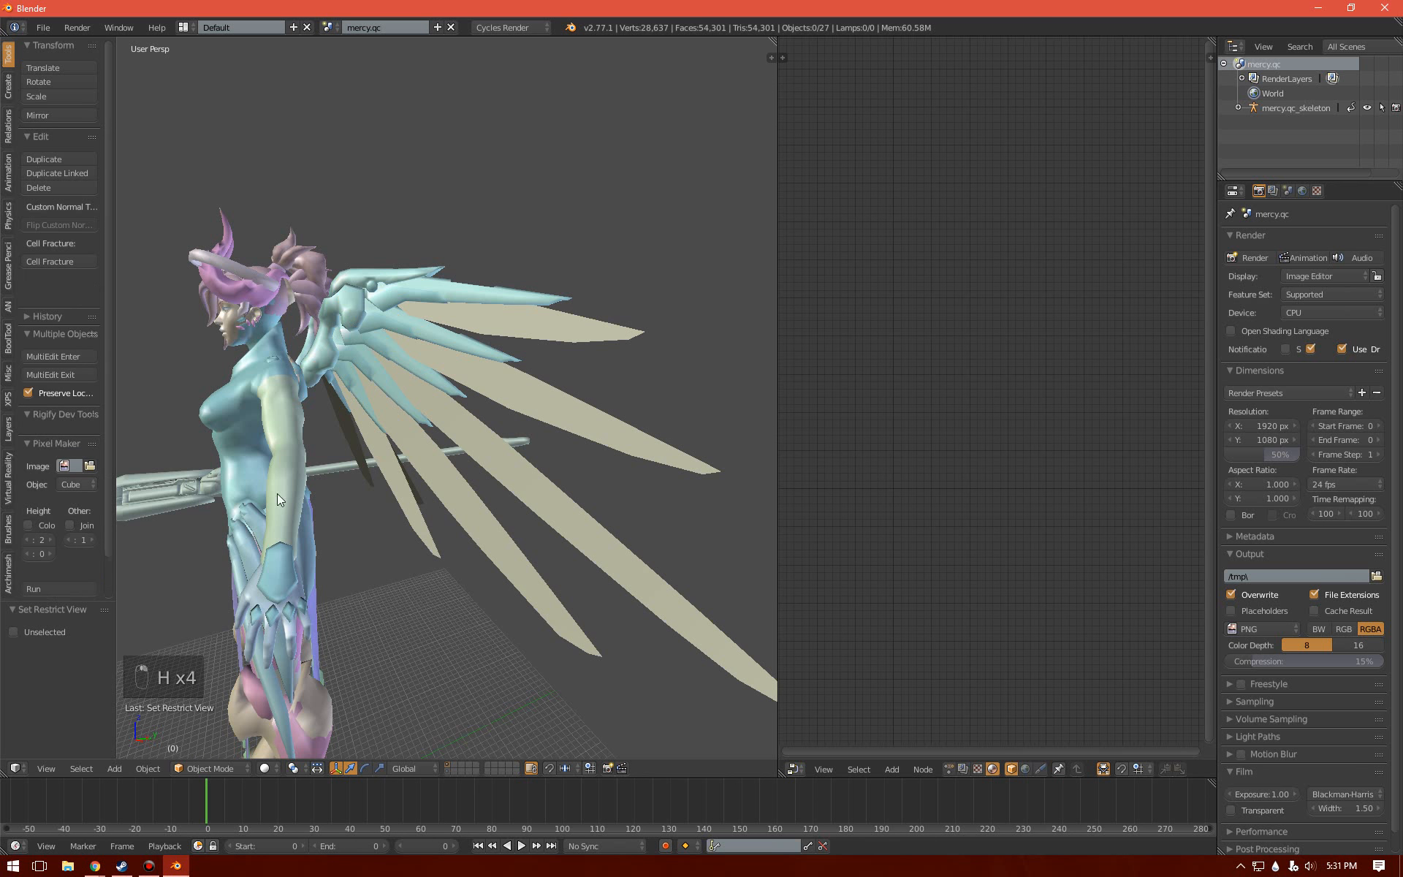
mouse_move(309, 418)
middle_down()
mouse_move(278, 394)
mouse_move(290, 410)
middle_up()
right_click(291, 410)
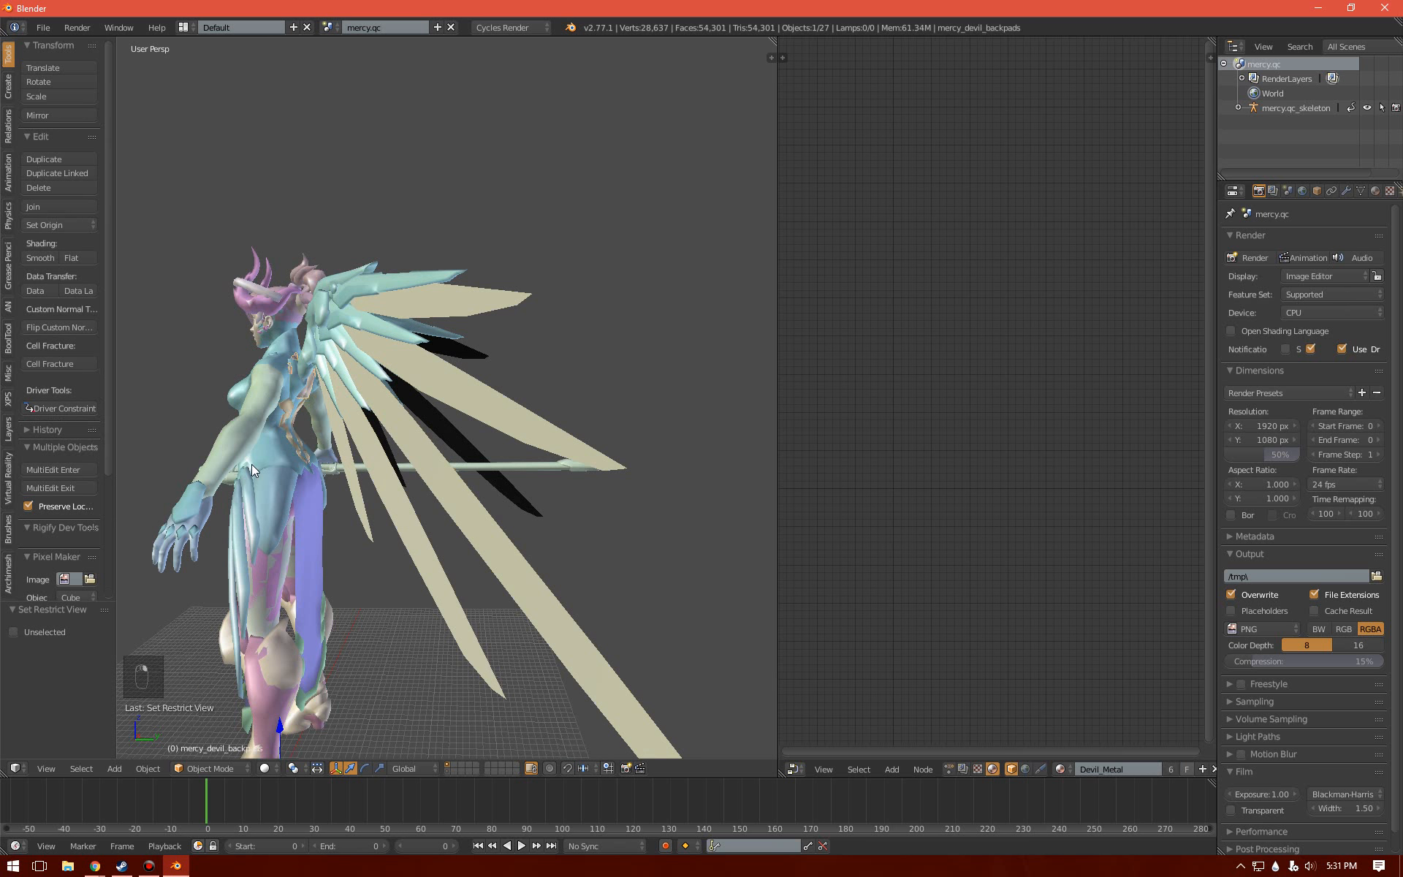
key(h)
- Hide the devil horns on the head and the mercy_devil_hair mesh
scroll(280, 480, up, 2)
middle_drag(281, 481, 344, 435)
right_click(195, 193)
key(h)
middle_drag(270, 315, 300, 328)
right_click(173, 253)
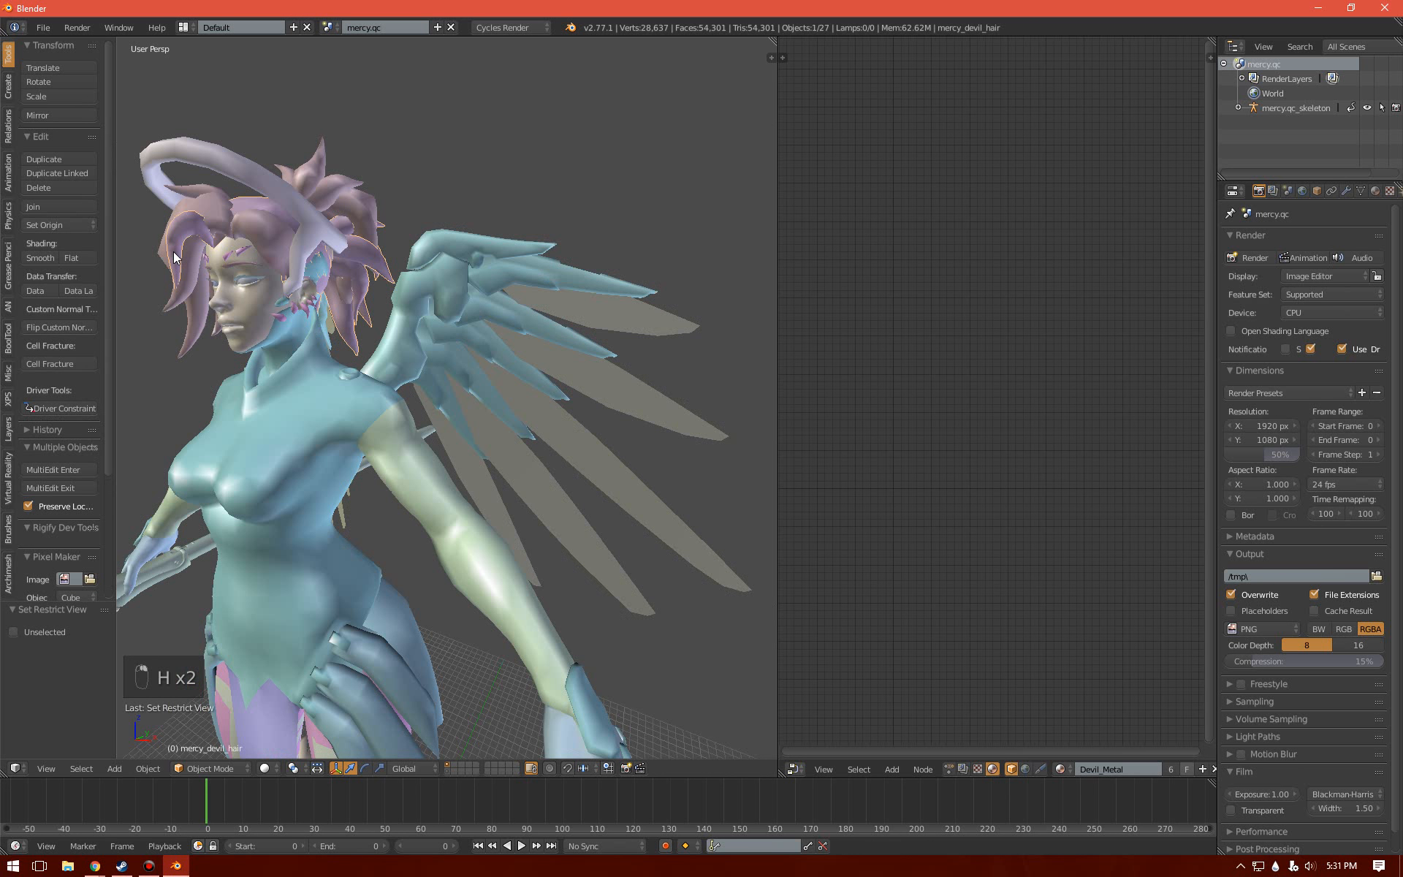
key(h)
- Hide the mercy_devil_leggings and mercy_devil_boots meshes on the character's legs
scroll(271, 301, down, 5)
middle_drag(271, 301, 328, 290)
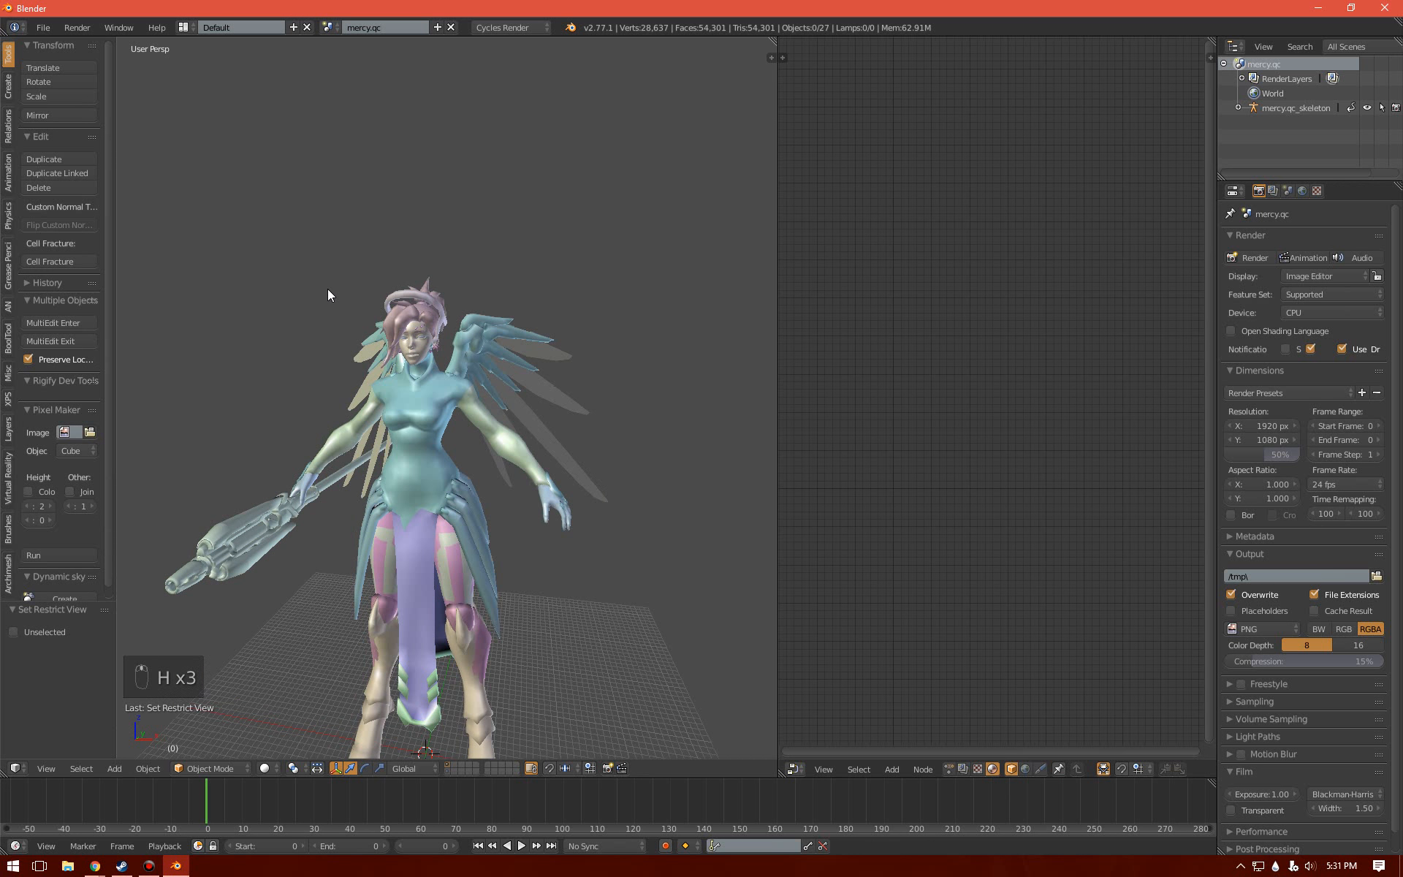
scroll(343, 396, down, 2)
middle_drag(343, 396, 418, 323)
scroll(515, 480, up, 3)
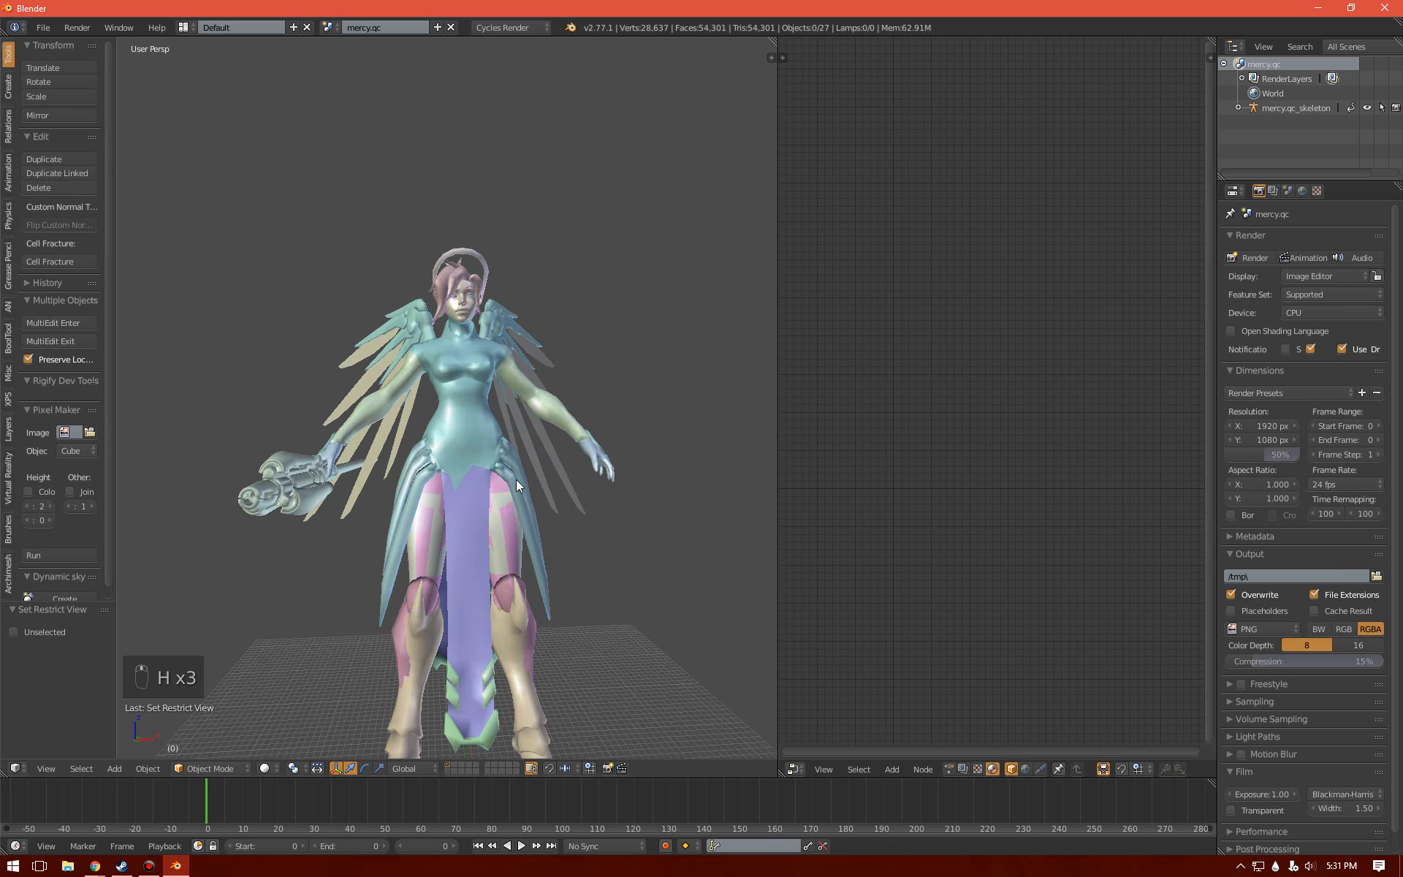
right_click(419, 559)
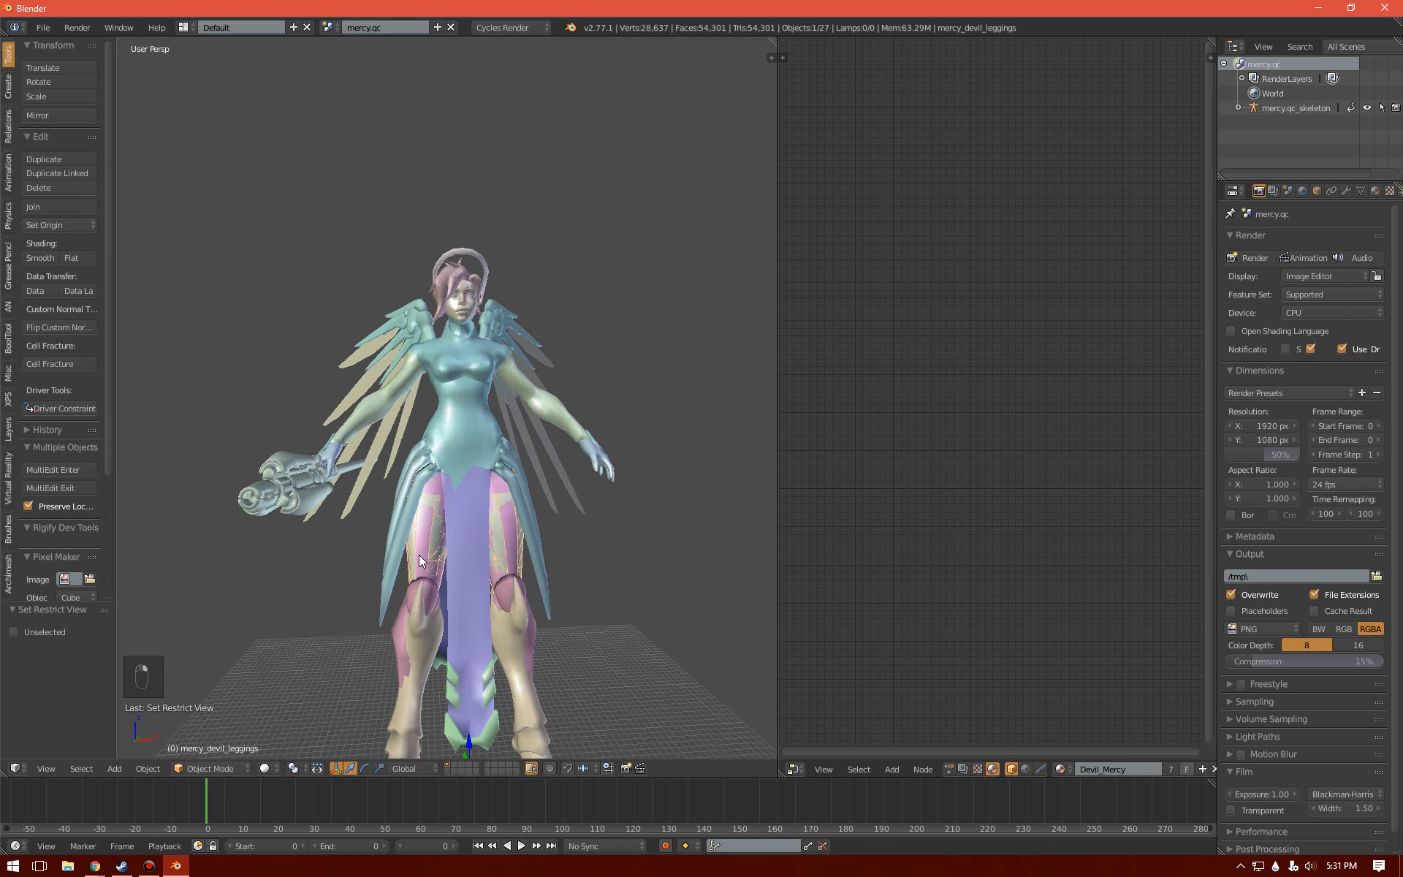
key(h)
right_click(397, 634)
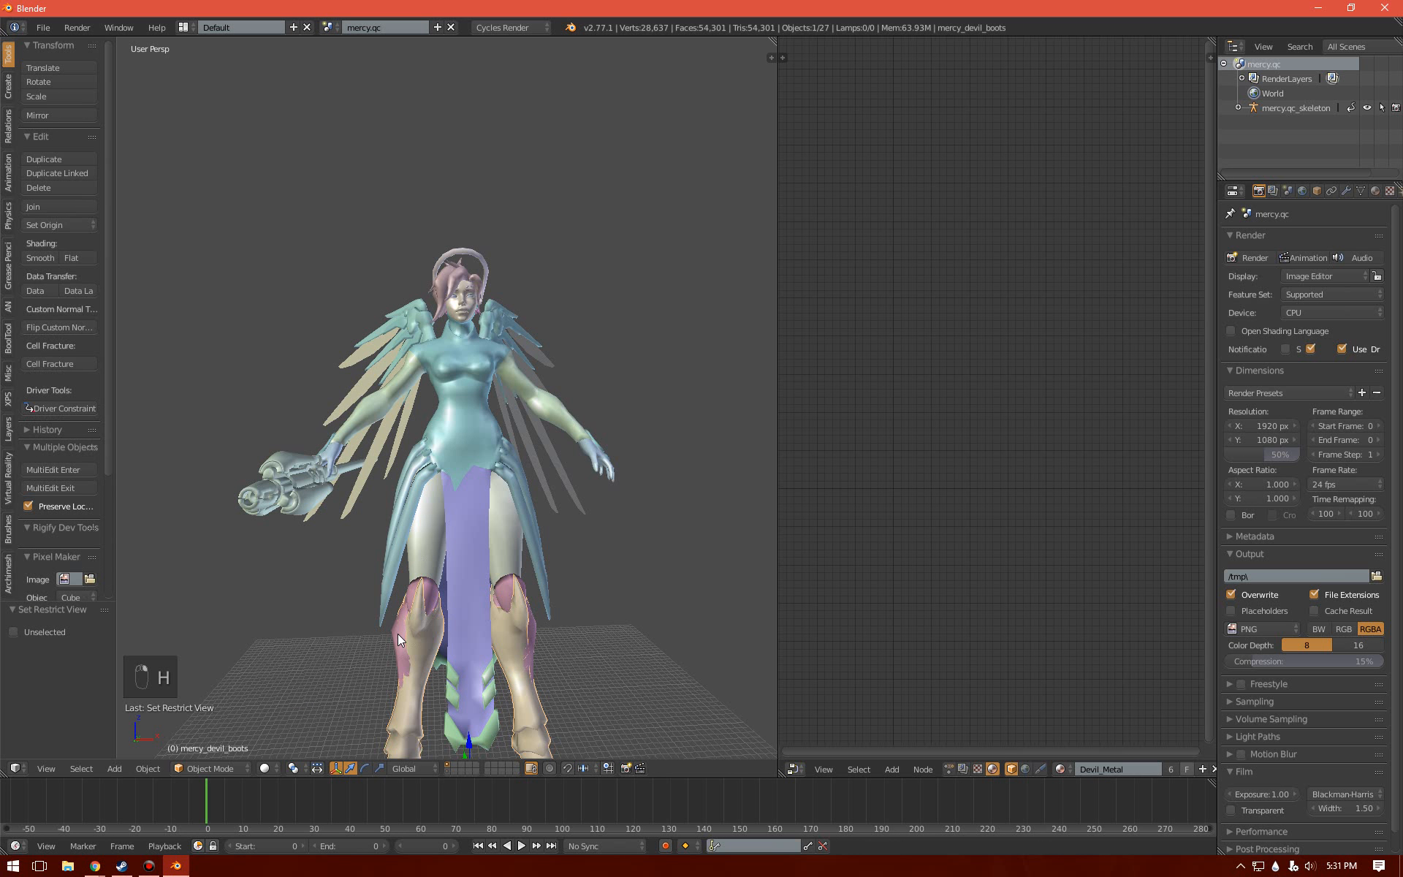
key(h)
scroll(501, 590, down, 2)
scroll(501, 589, down, 3)
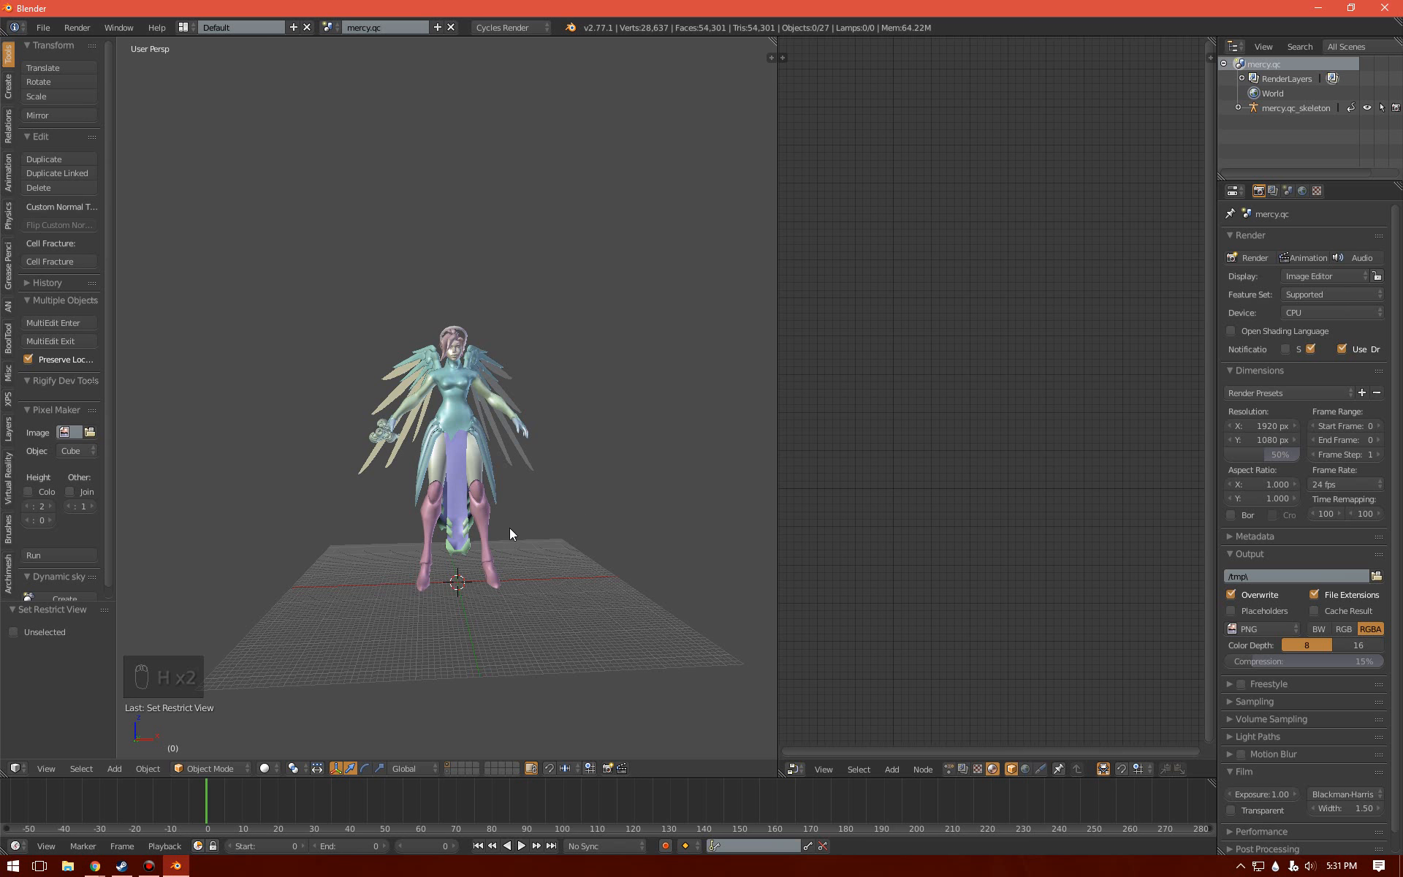
scroll(518, 471, up, 5)
scroll(501, 467, up, 4)
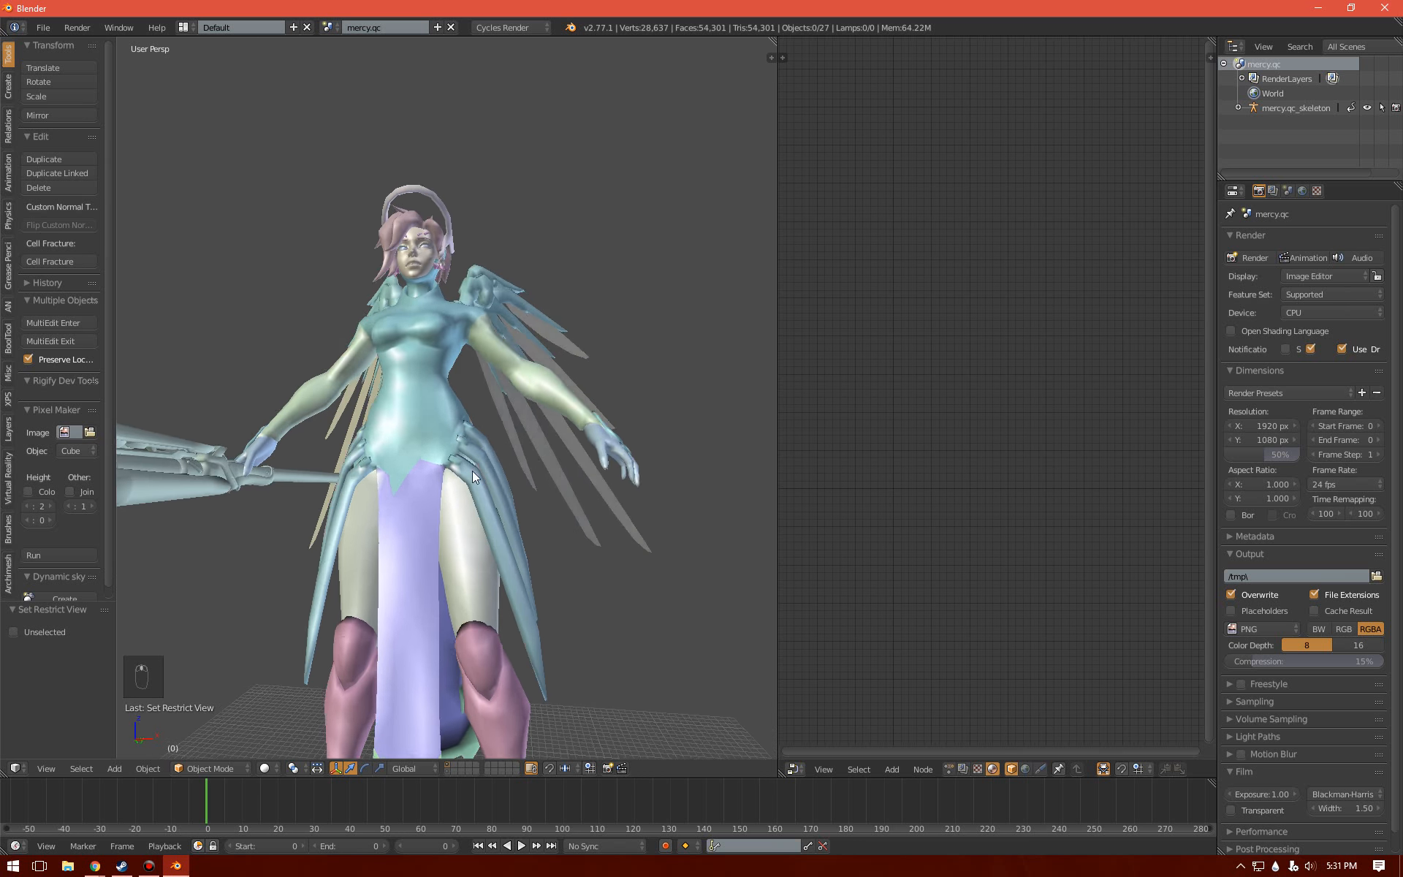
scroll(439, 489, up, 2)
right_drag(400, 520, 555, 571)
key(ctrl+z)
scroll(555, 571, down, 5)
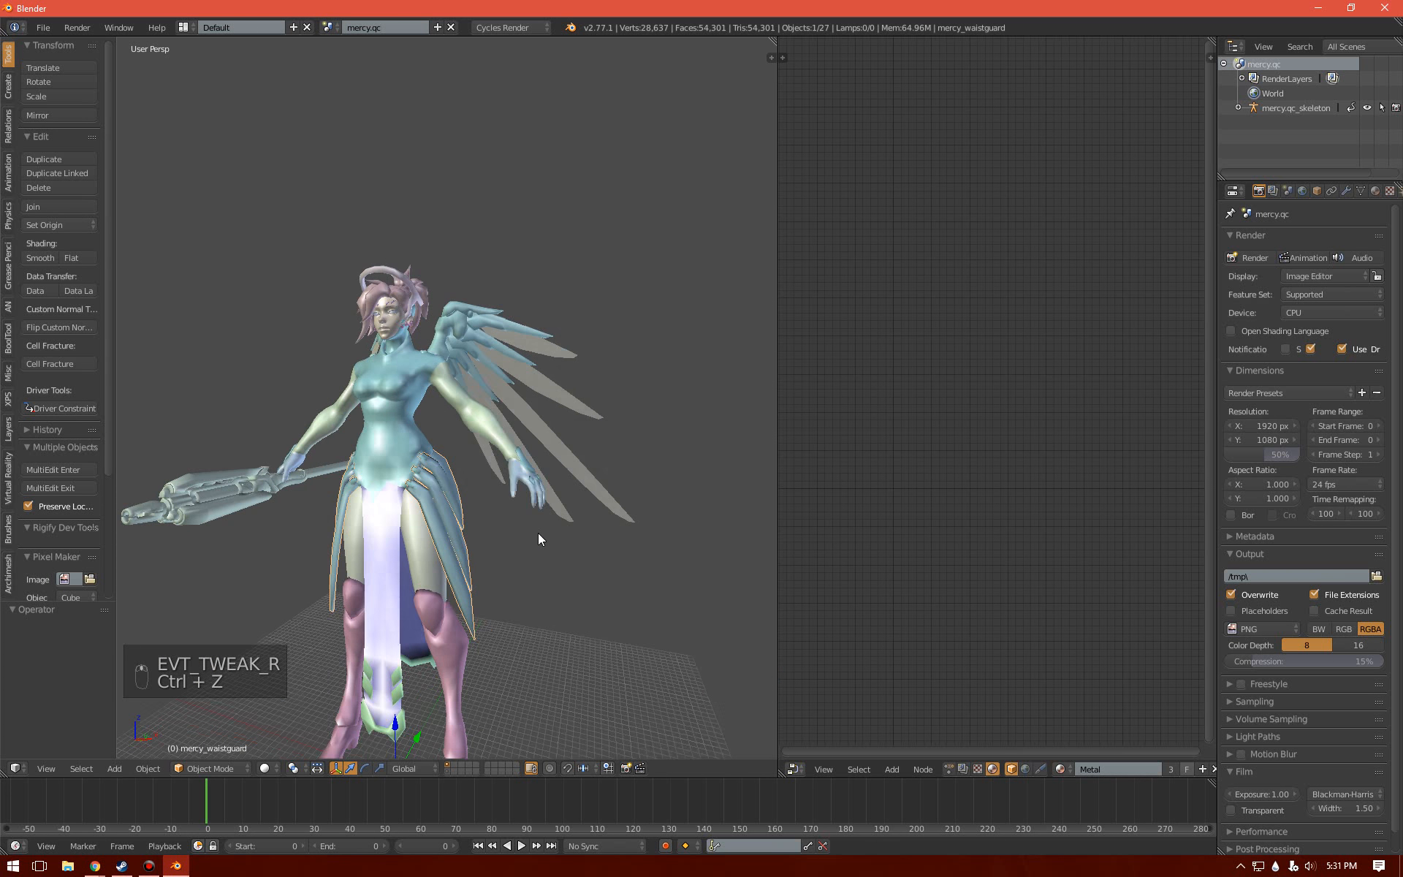
- Hide the mercy_devil_brows mesh and the remaining pink devil piece beside the ear
middle_drag(538, 533, 377, 469)
right_click(406, 516)
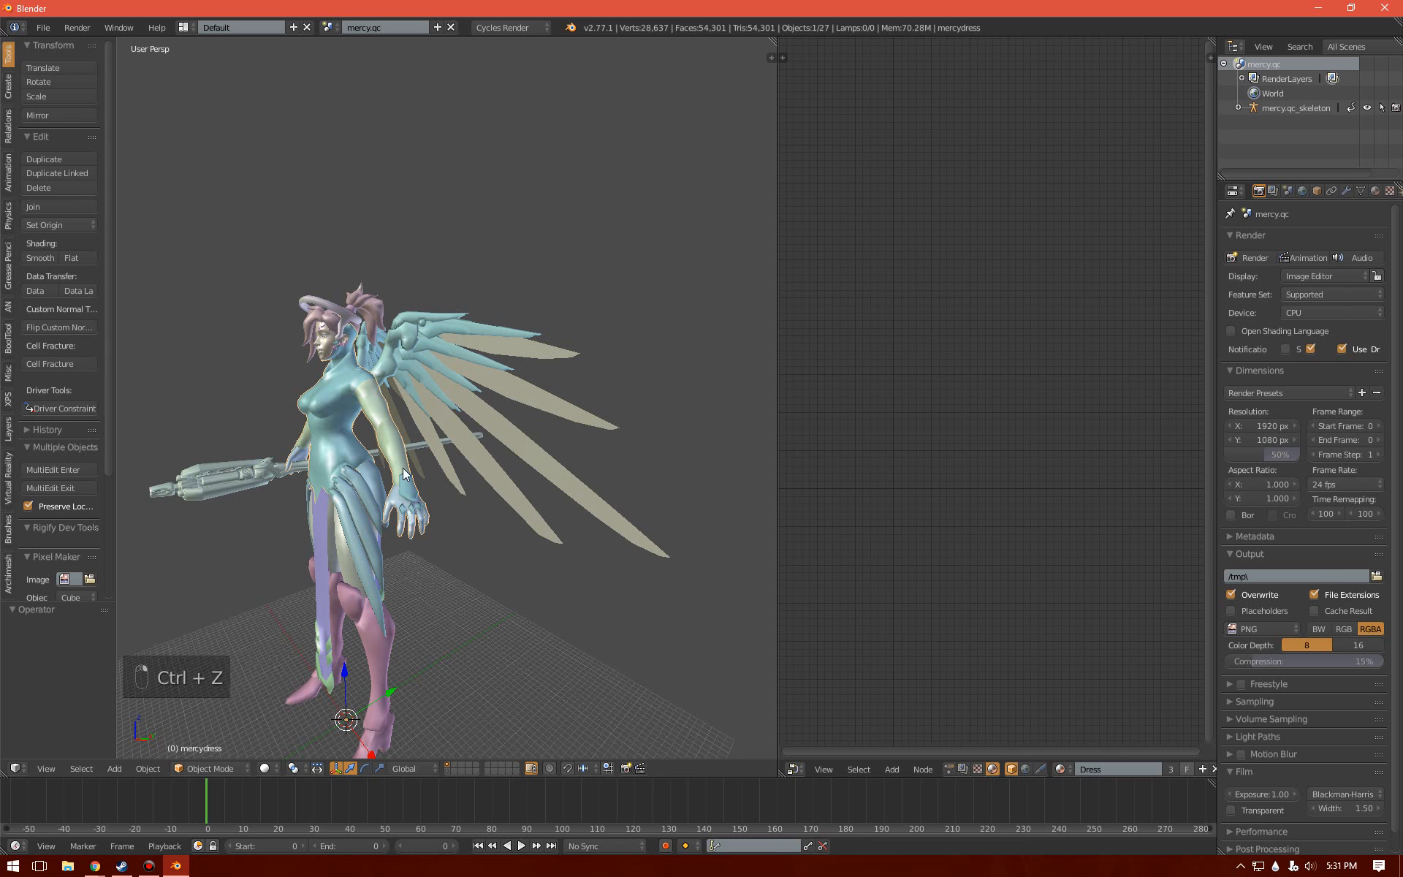
right_click(455, 393)
right_click(458, 358)
middle_drag(458, 357, 372, 330)
right_click(372, 335)
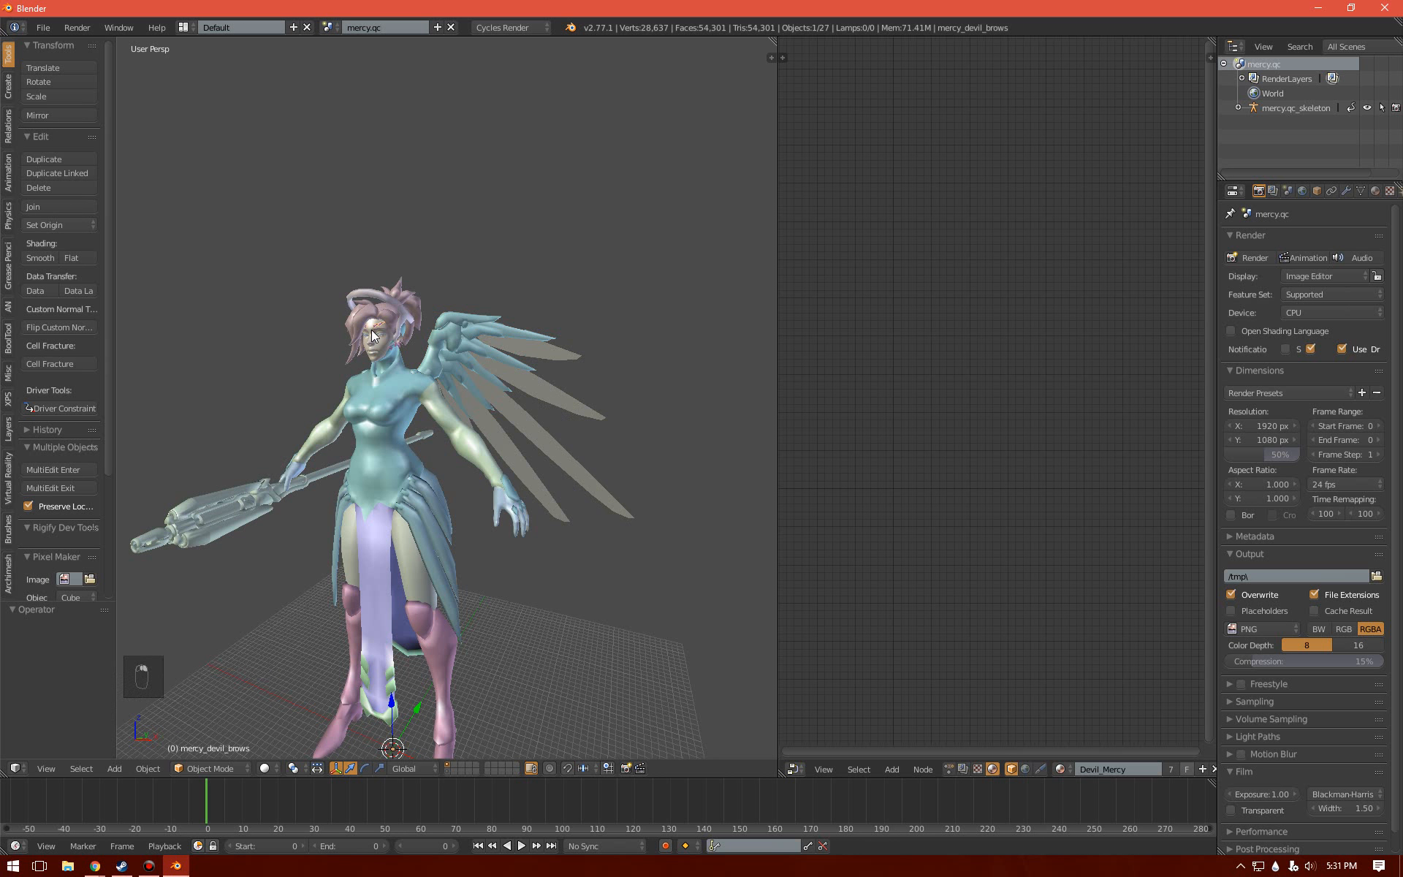
scroll(376, 335, up, 6)
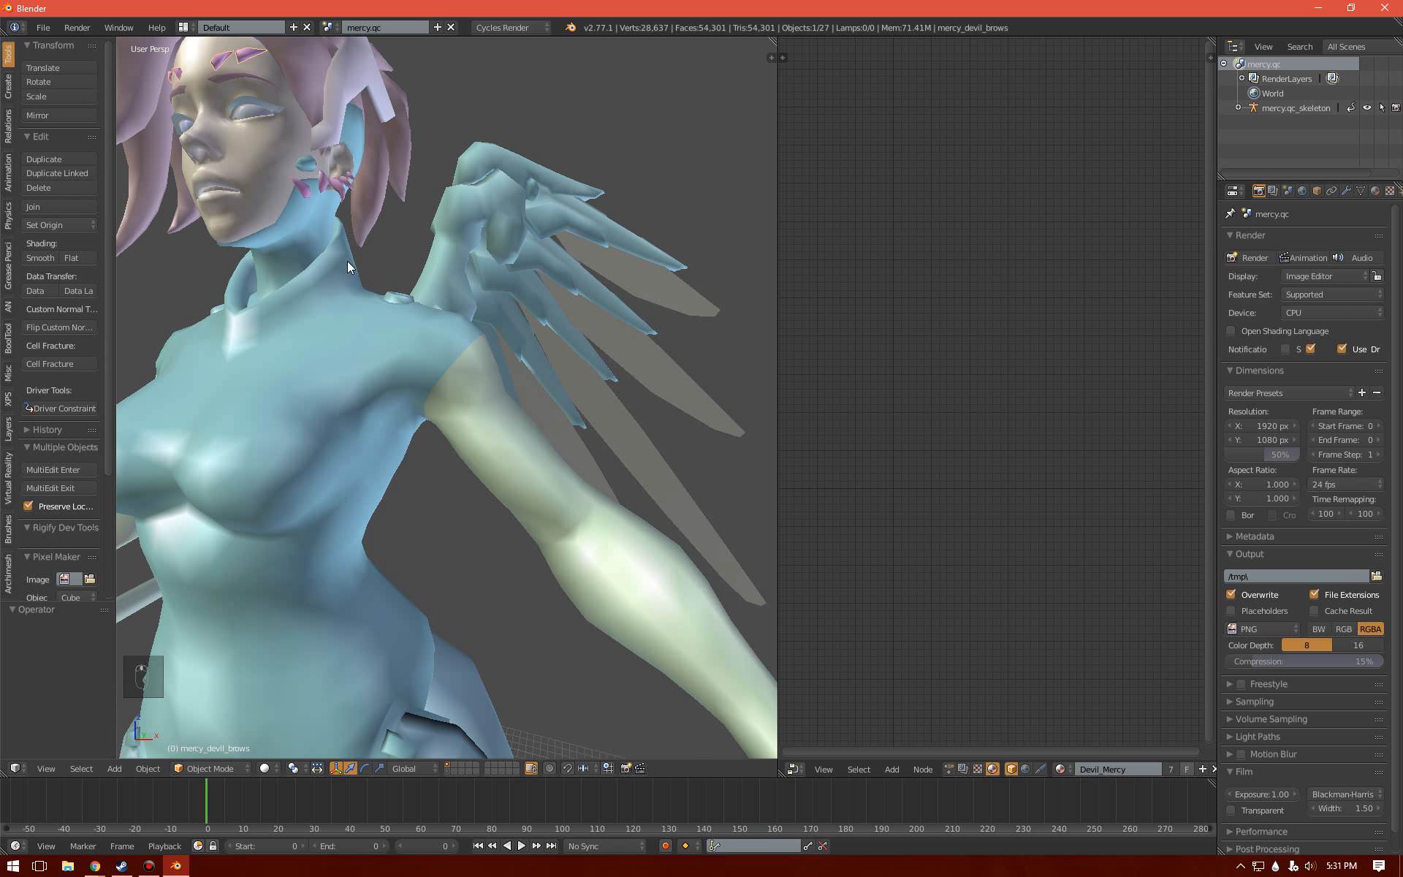
middle_drag(348, 261, 427, 301)
key(h)
right_click(370, 295)
key(h)
scroll(371, 293, down, 5)
scroll(426, 301, down, 4)
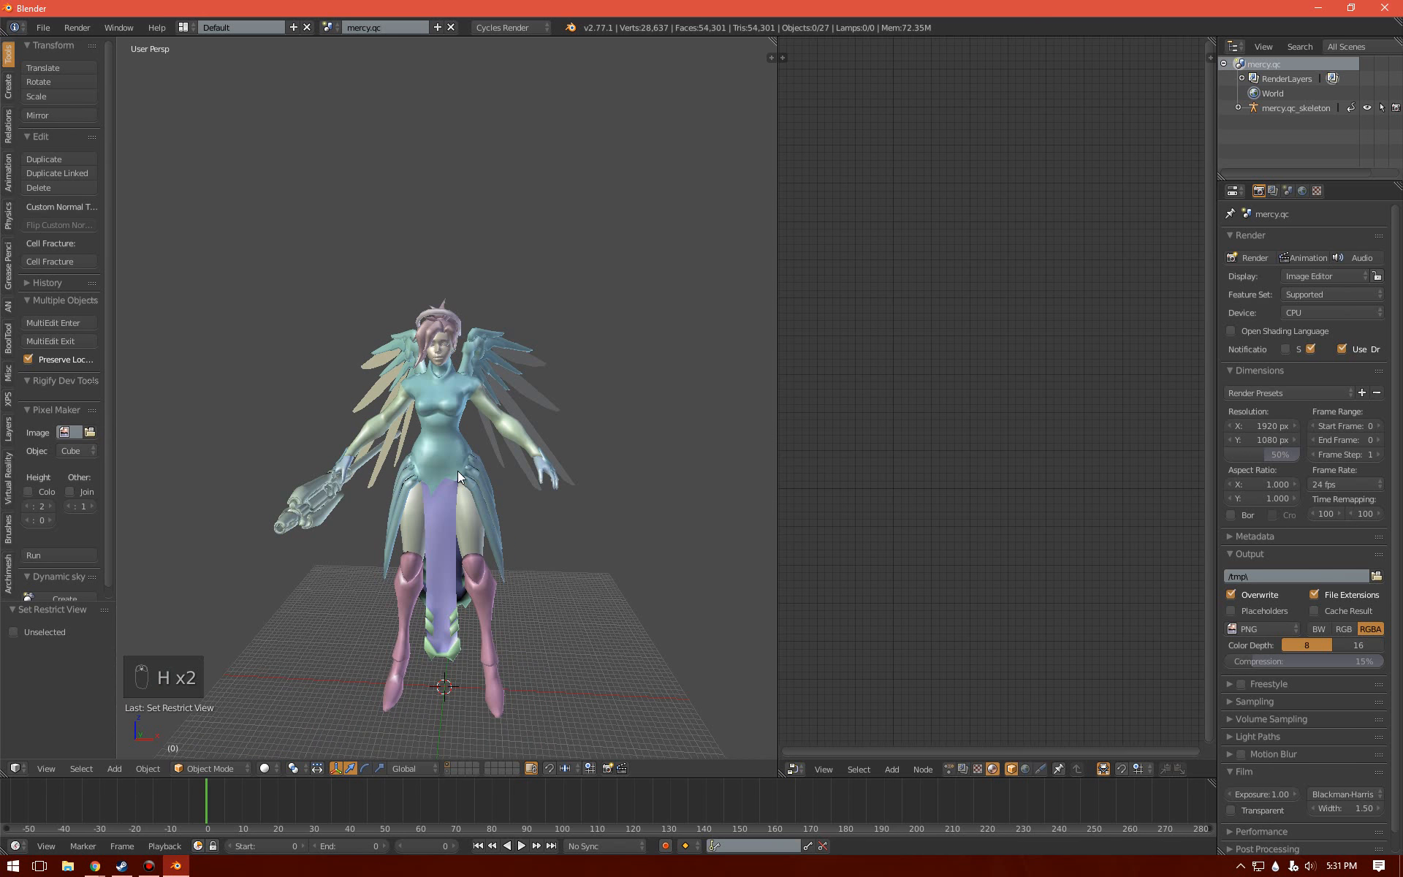
- Move all visible default Mercy meshes to the second layer and unhide the devil parts on the first layer
key(a)
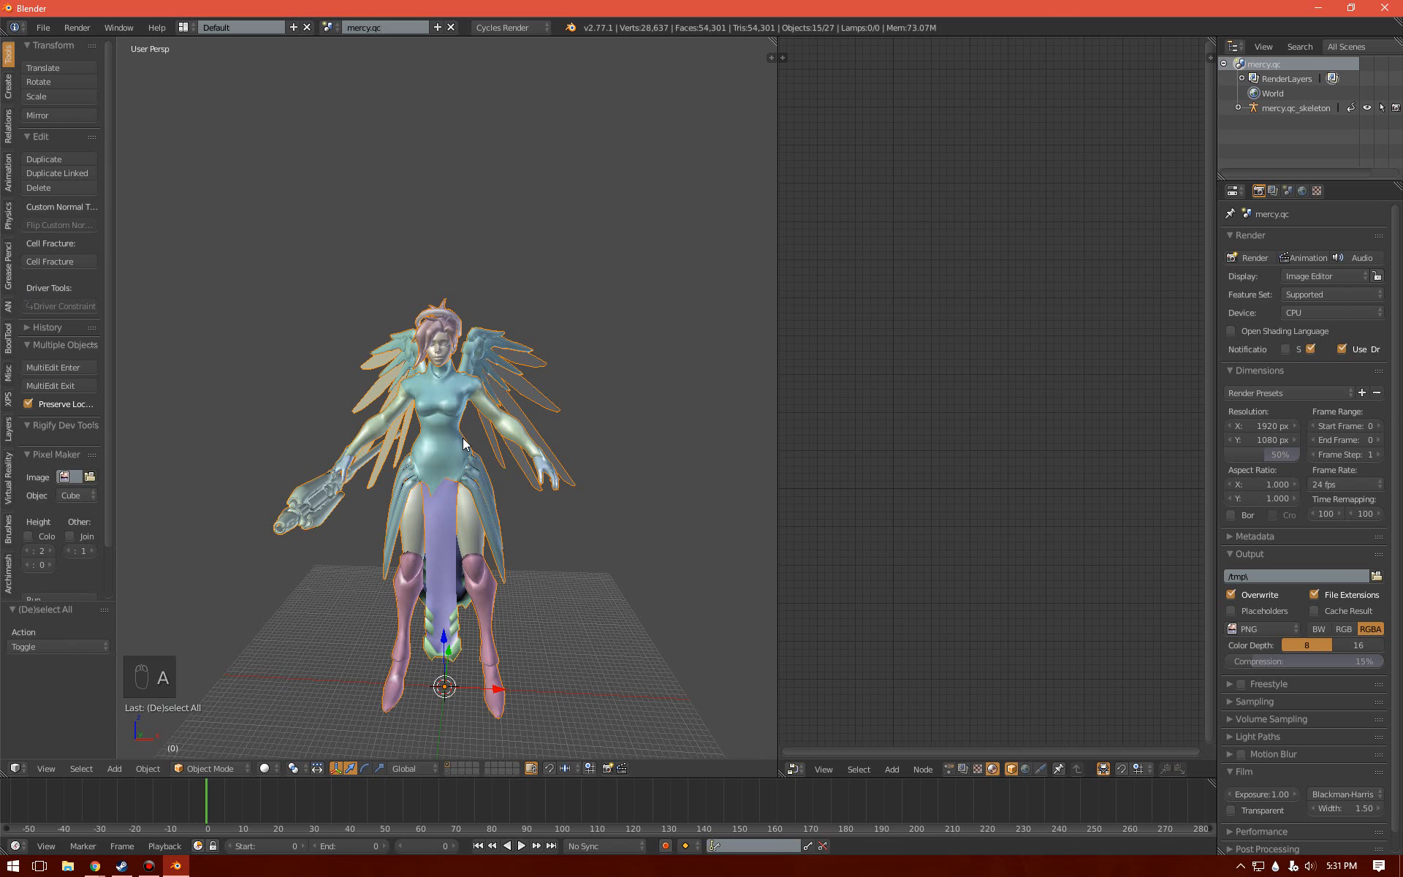
key(m)
click(632, 537)
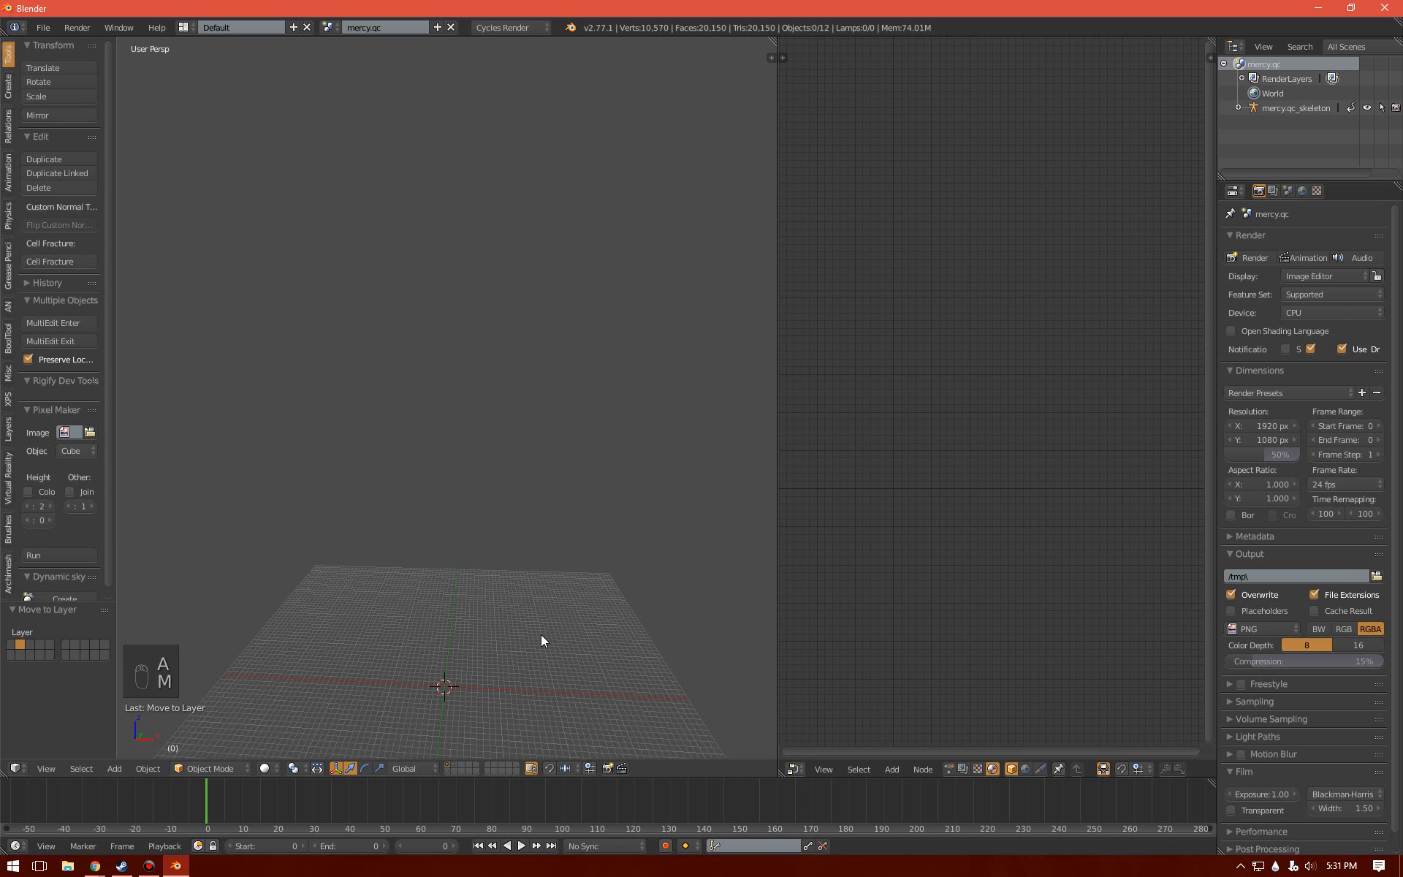
key(alt+h)
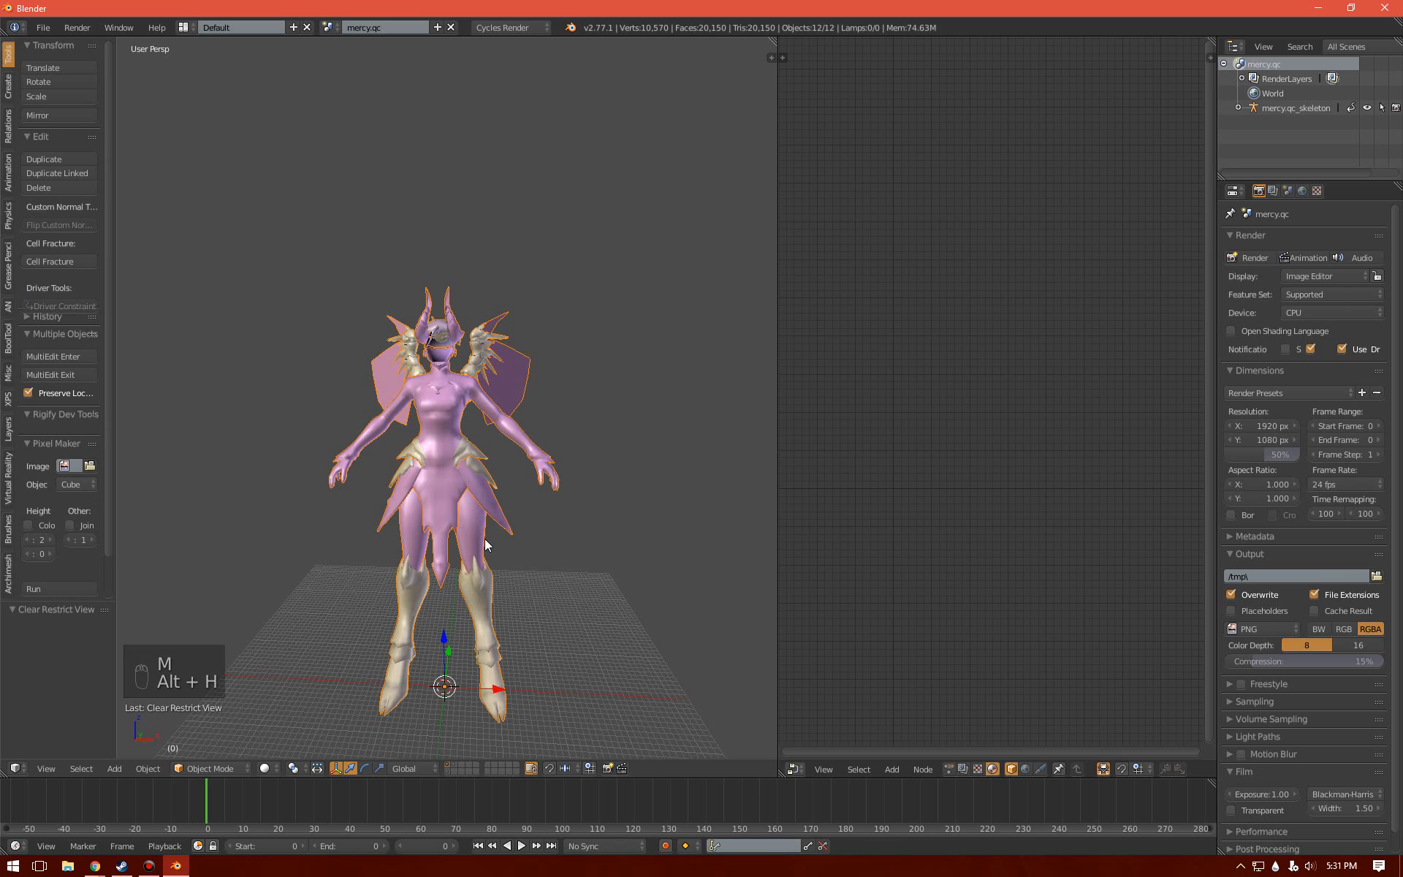
- Delete all the revealed devil skin meshes from the first layer
middle_drag(519, 321, 708, 313)
scroll(607, 363, up, 8)
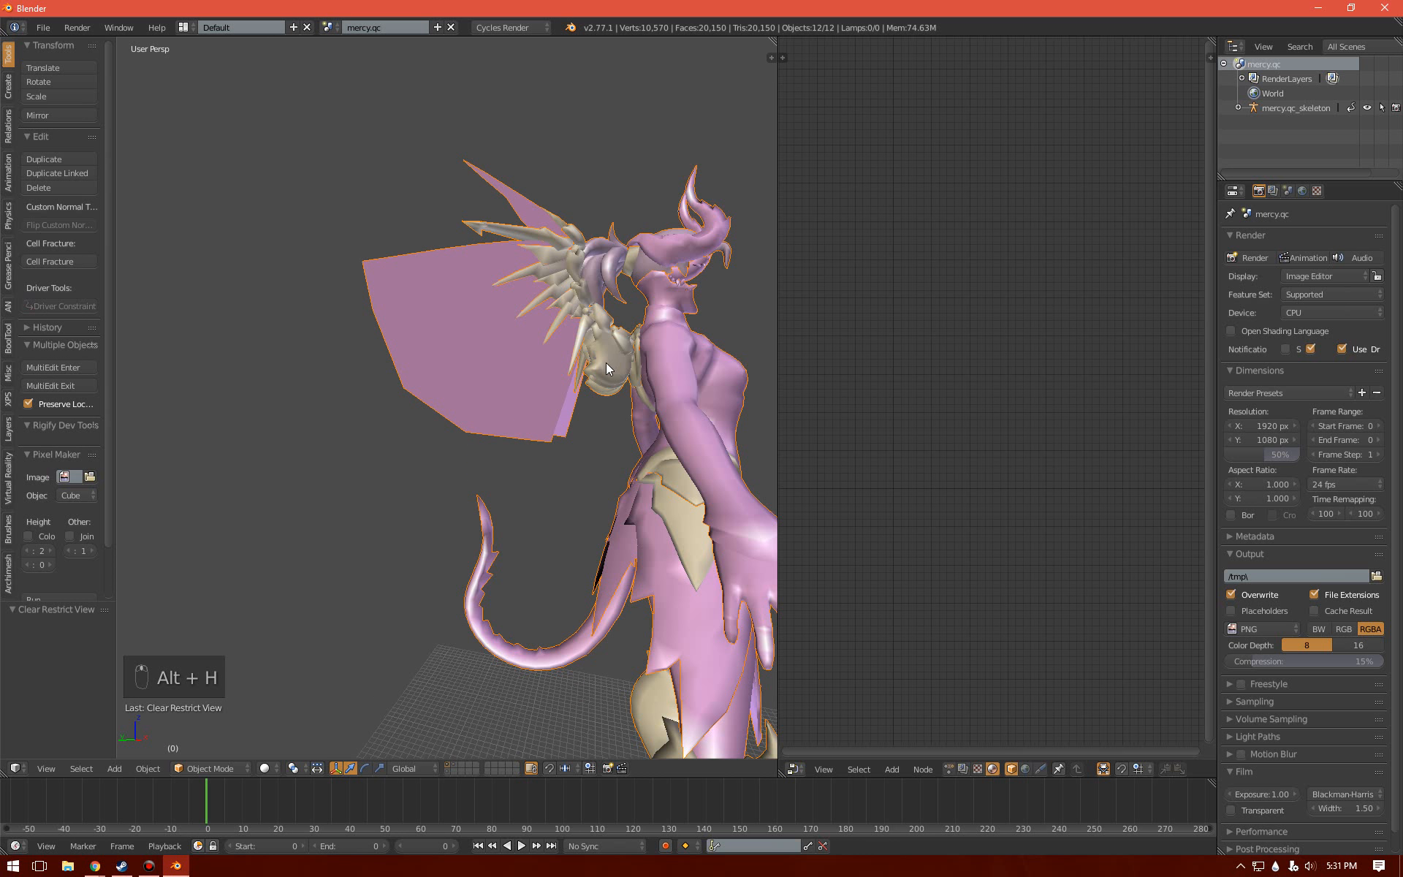
key(x)
click(550, 369)
middle_drag(581, 405, 493, 554)
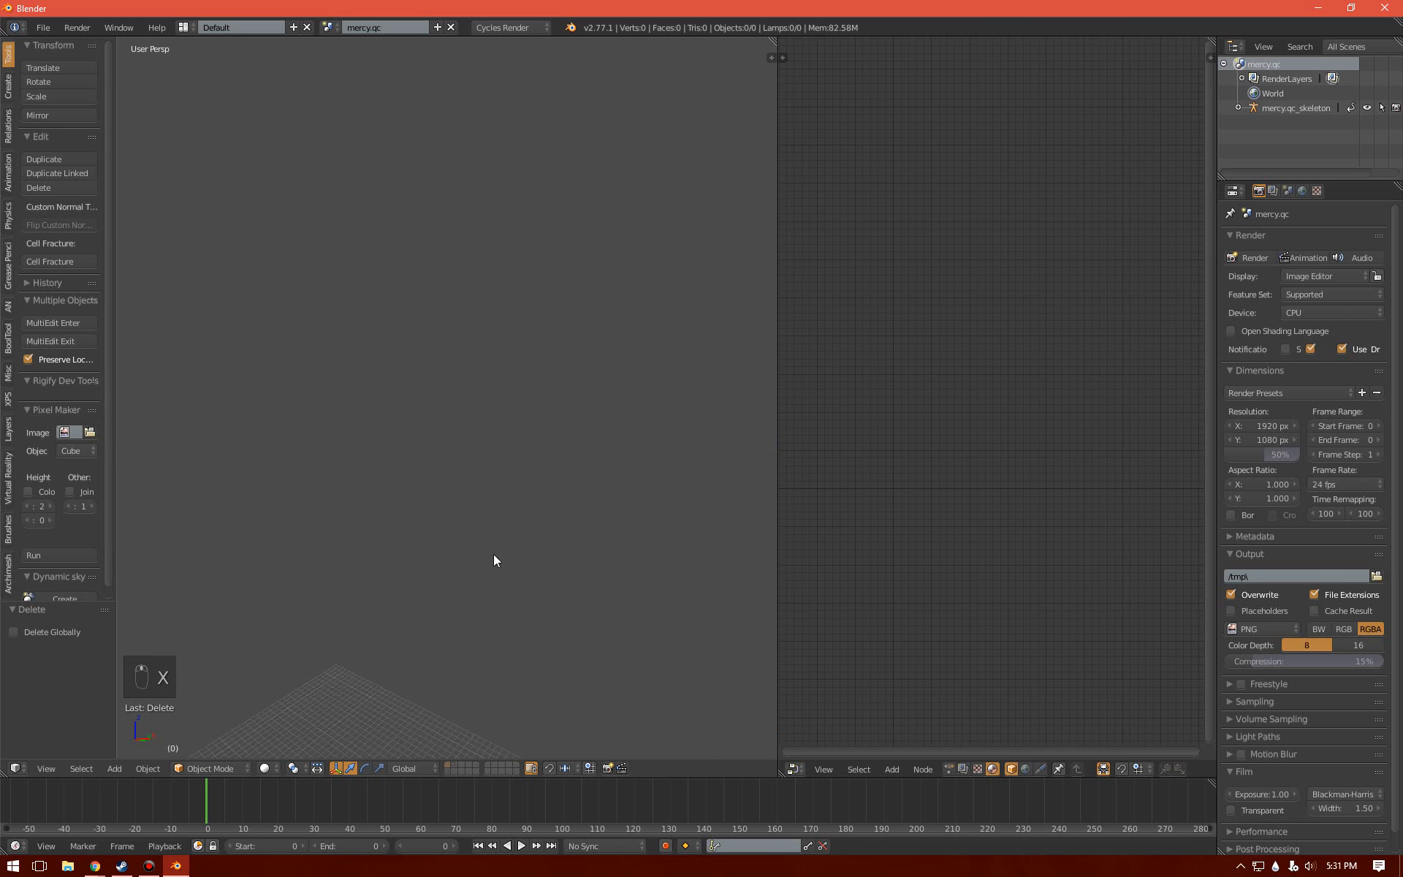
- Show the second layer, move the default Mercy meshes back to the first layer, and display that layer
key(ctrl+z)
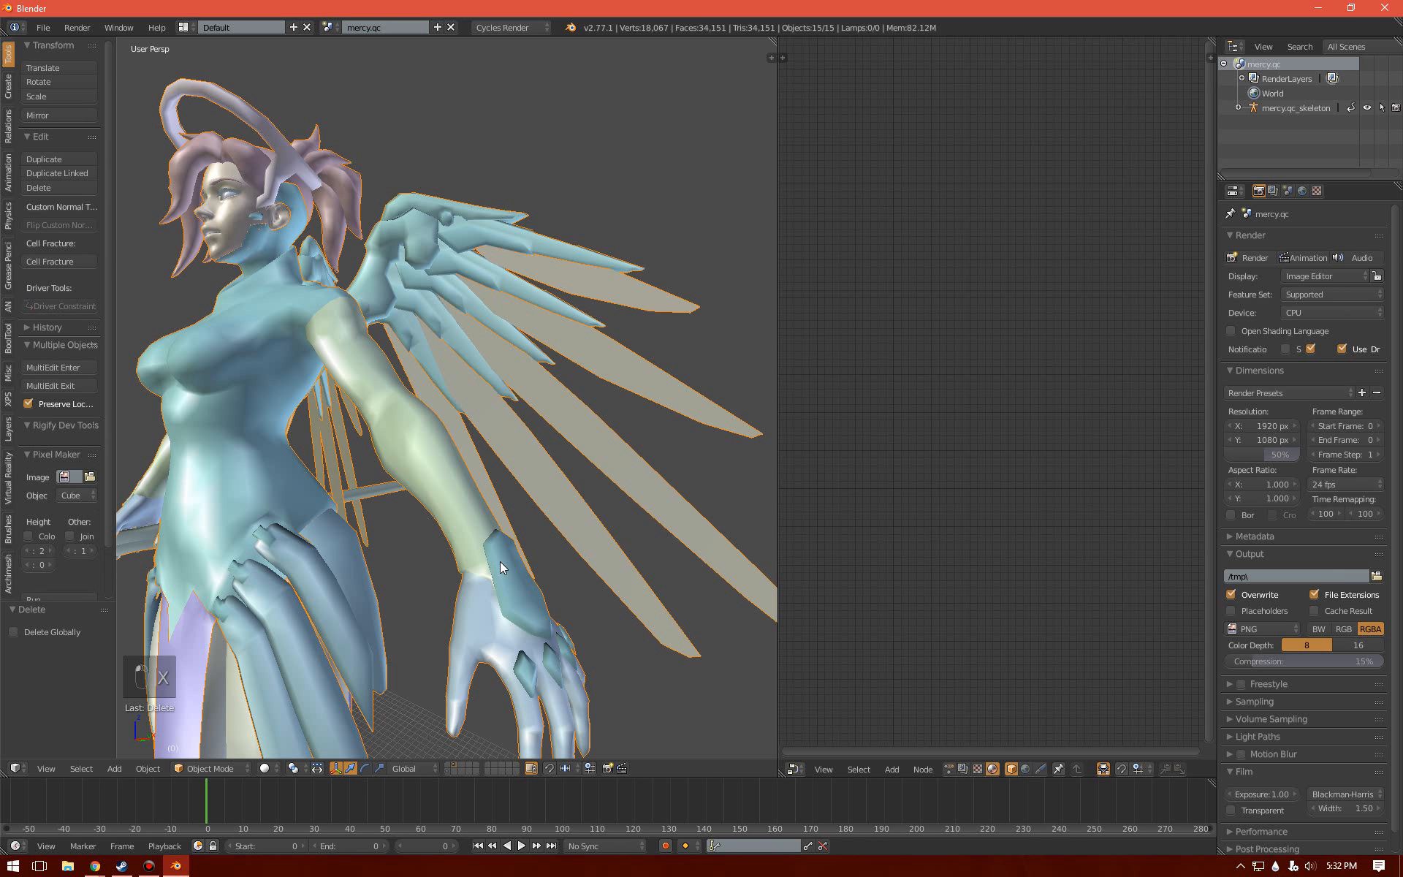
key(m)
click(615, 586)
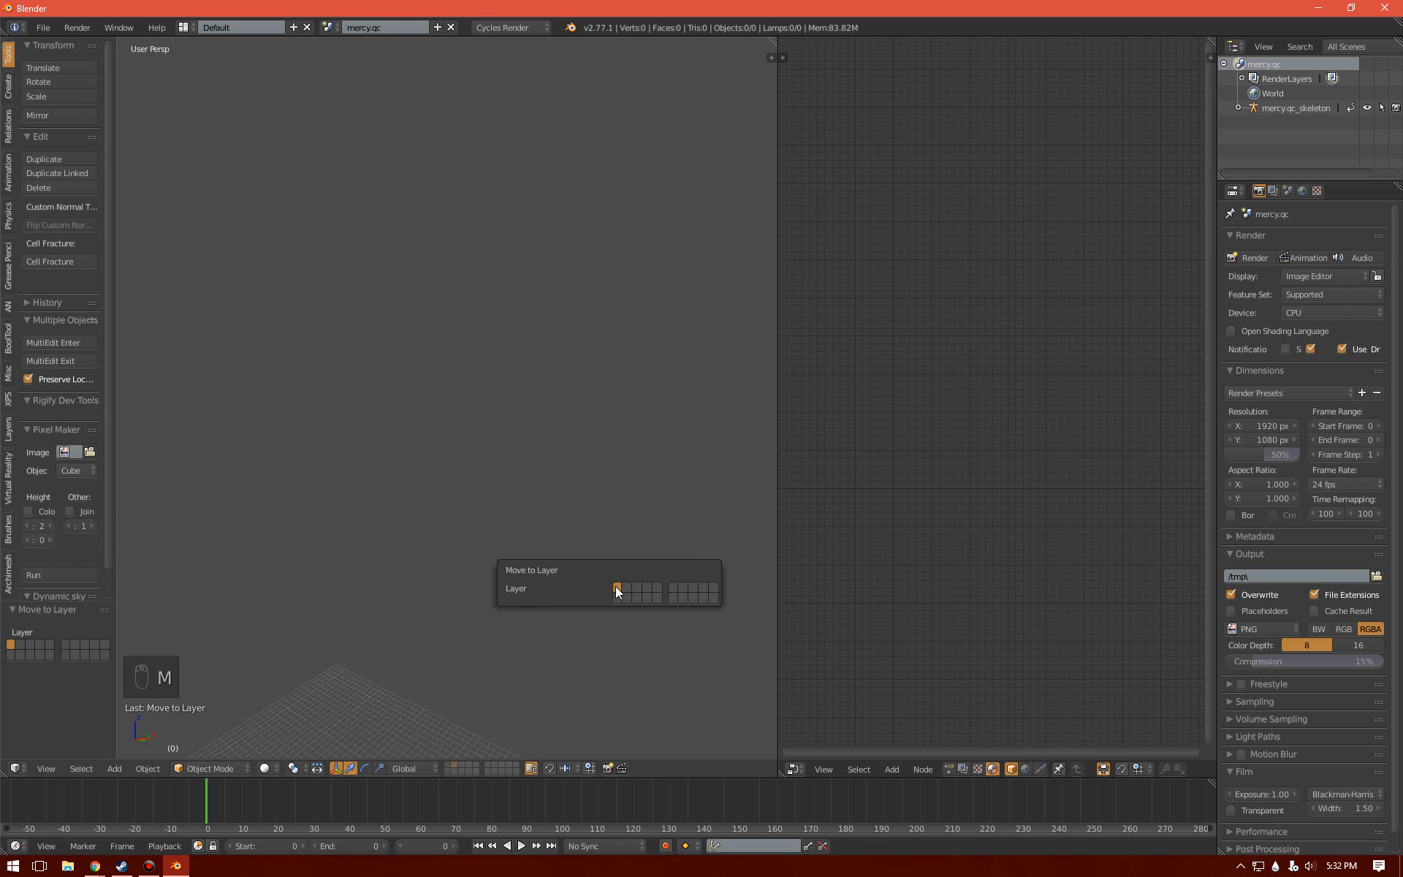
key(1)
scroll(436, 550, down, 6)
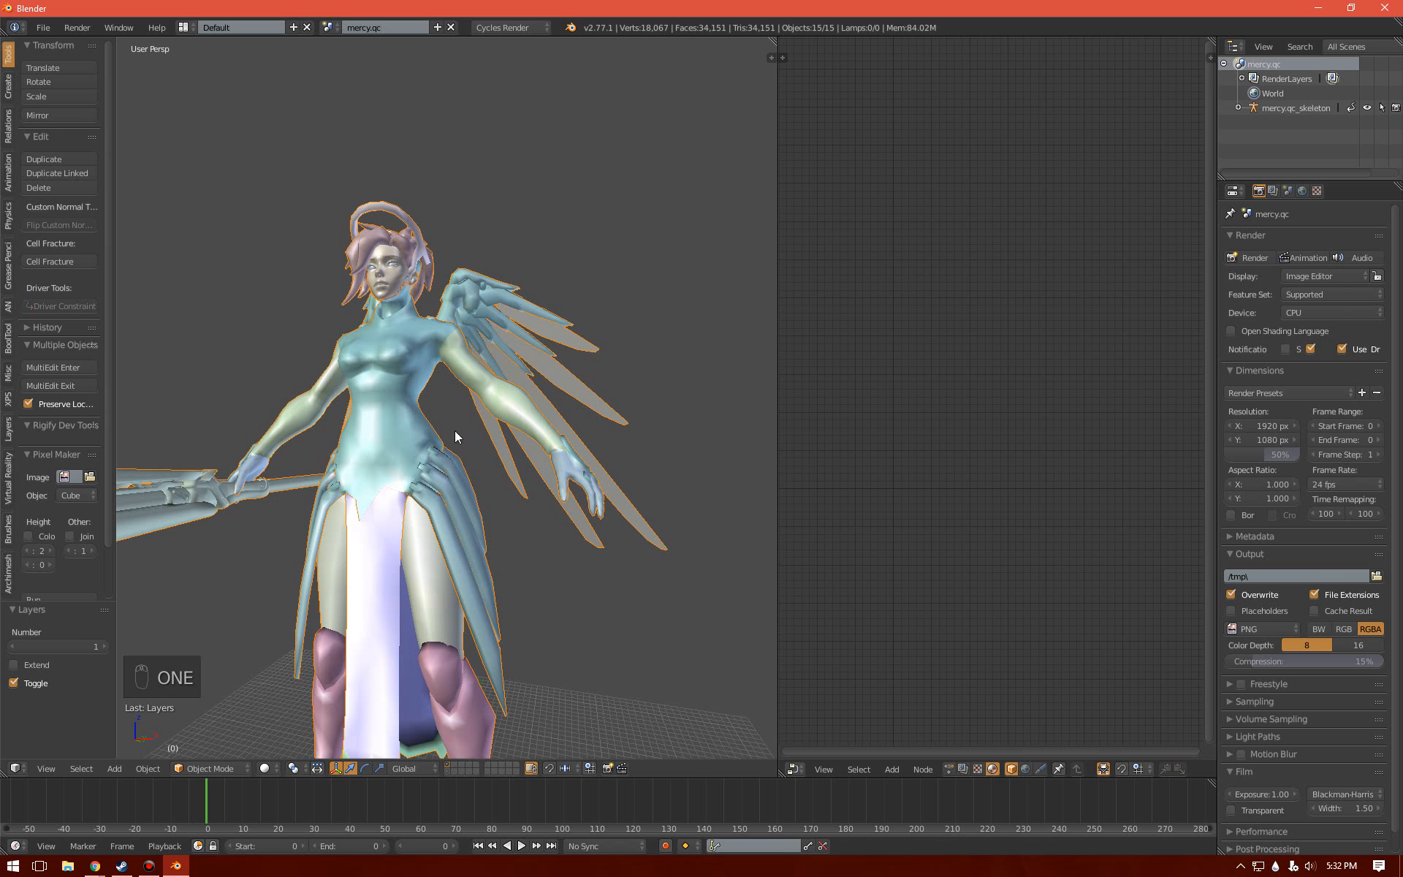
- Inspect the remaining default Mercy model from several sides
middle_drag(509, 454, 658, 351)
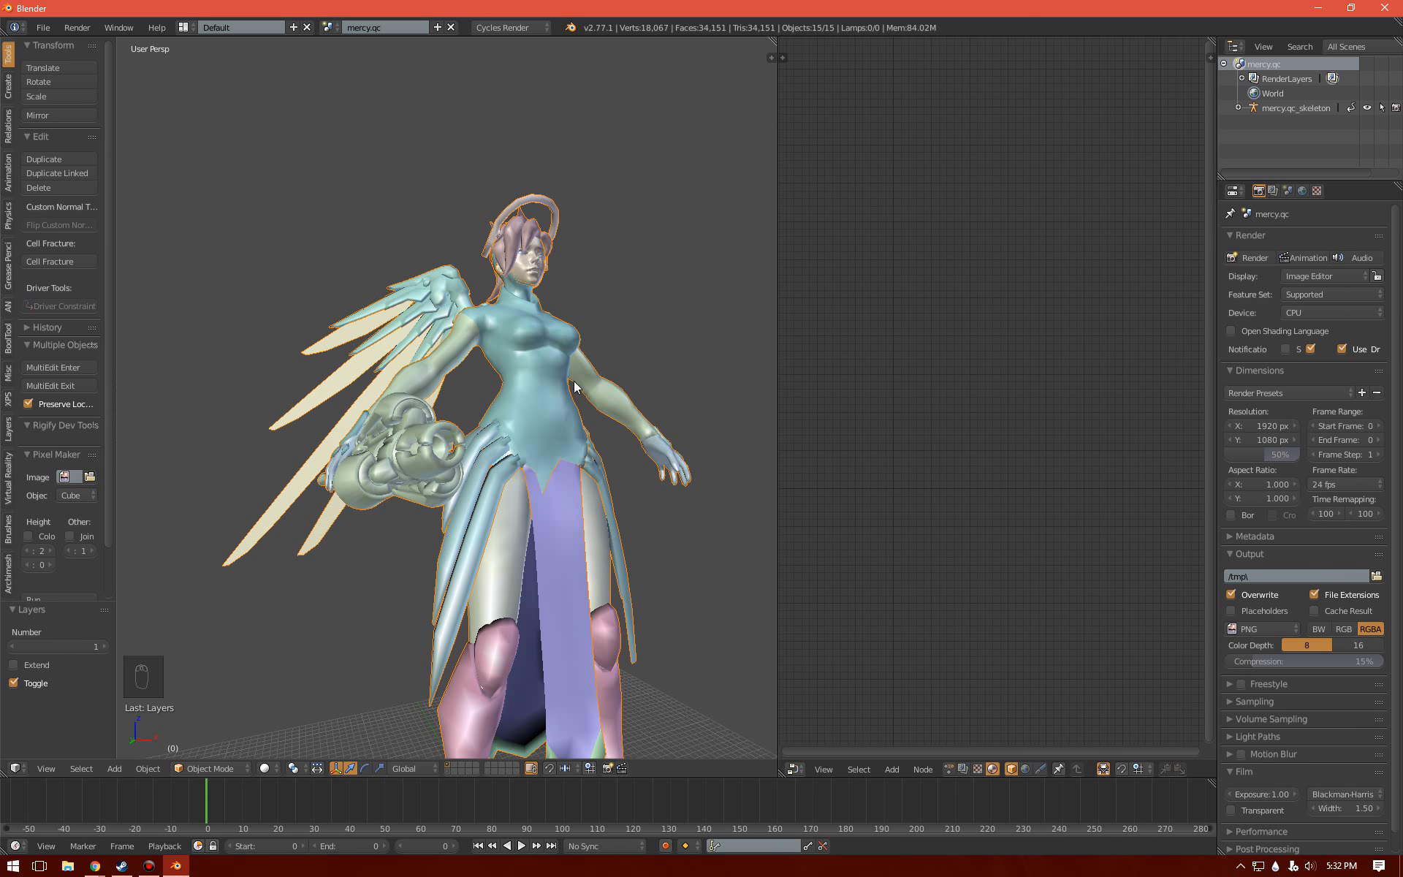
middle_drag(573, 380, 544, 203)
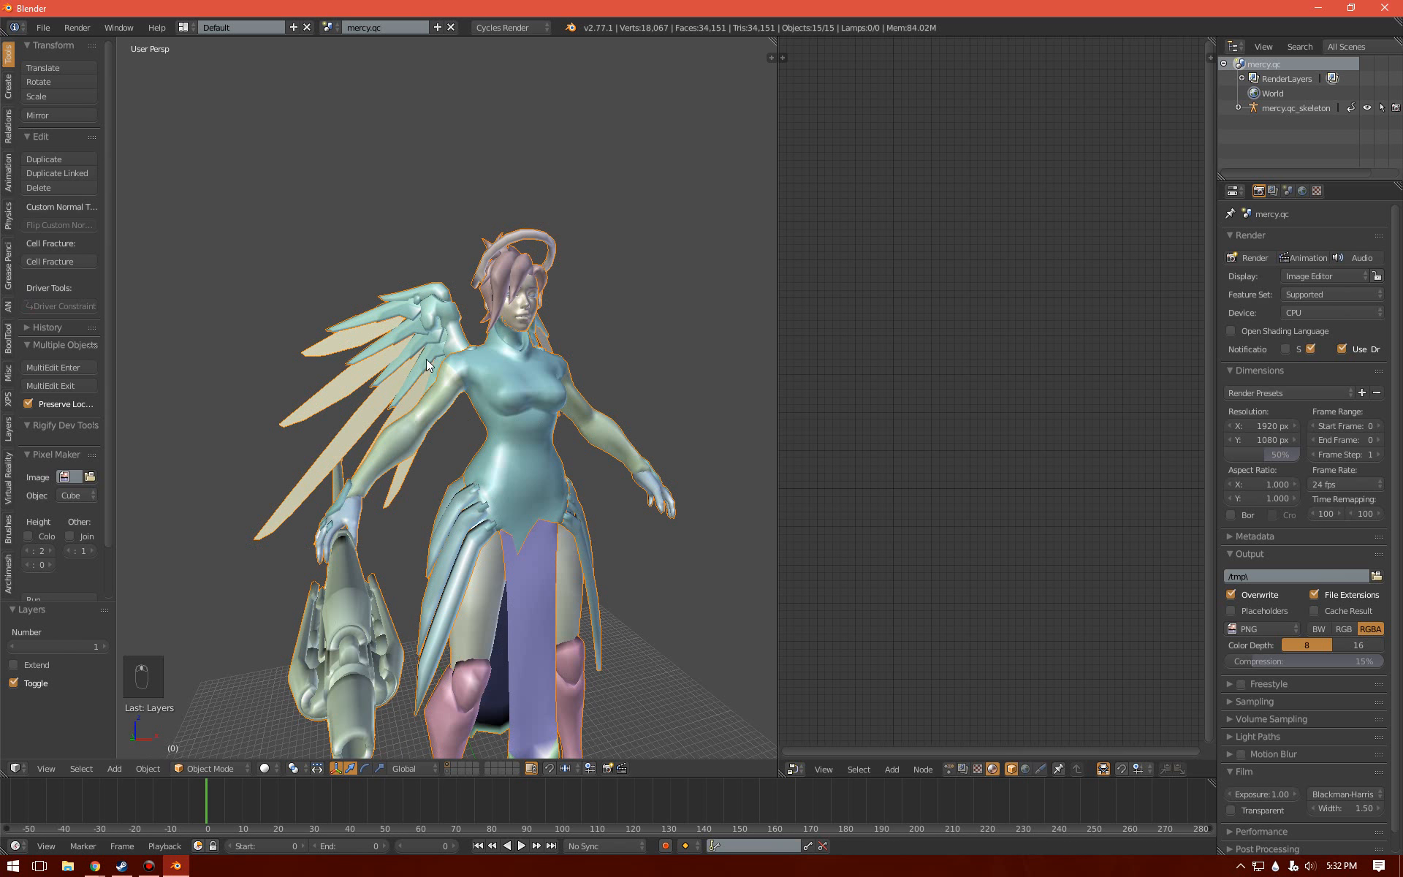
middle_drag(427, 358, 347, 370)
scroll(448, 503, up, 3)
middle_drag(423, 471, 388, 394)
scroll(424, 443, down, 3)
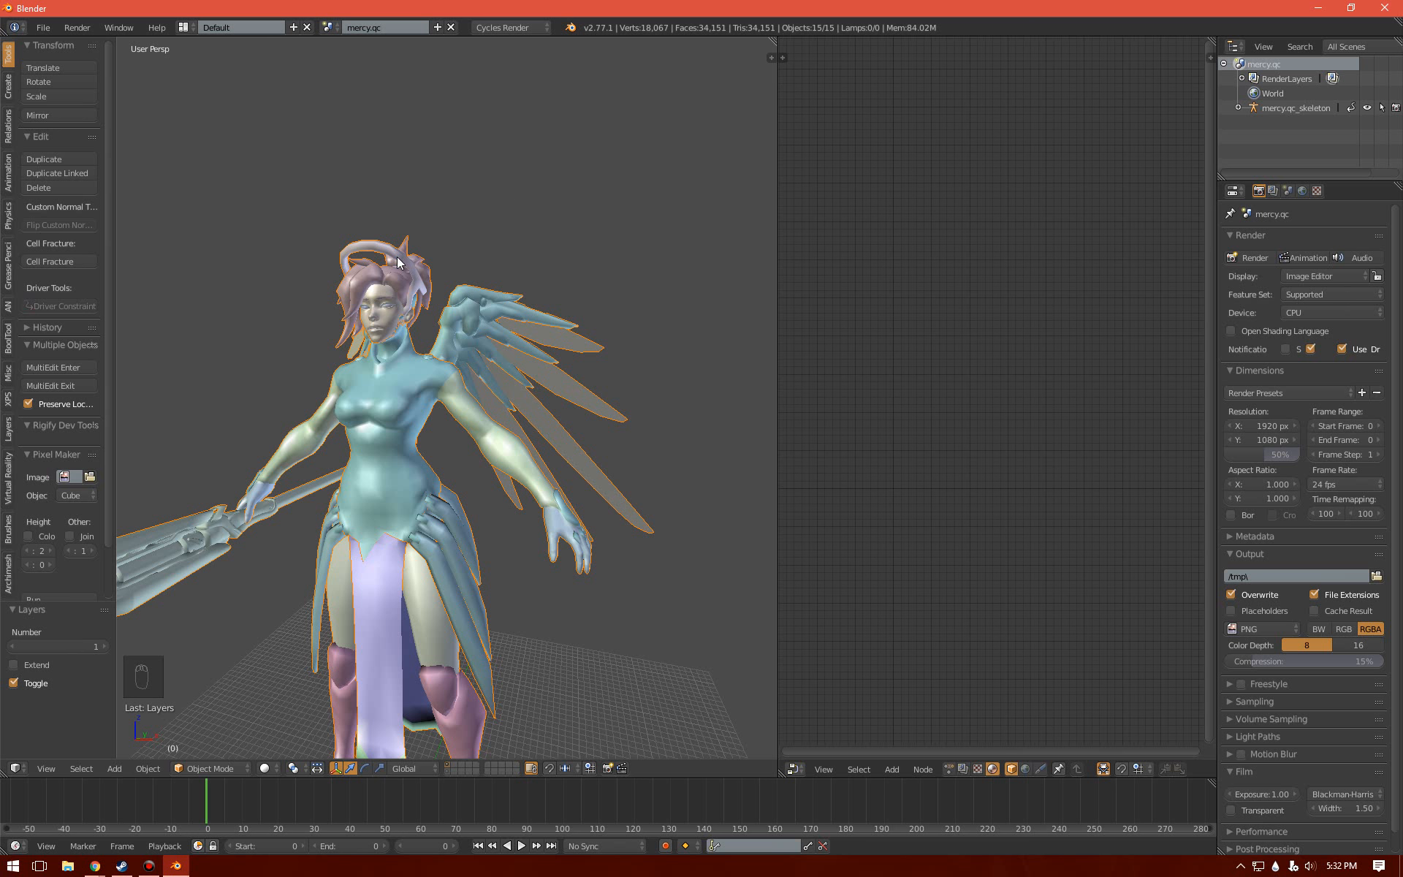
- Enable nodes for the Dress material on the mercydress mesh and delete its Diffuse BSDF node
scroll(367, 396, up, 2)
right_click(368, 413)
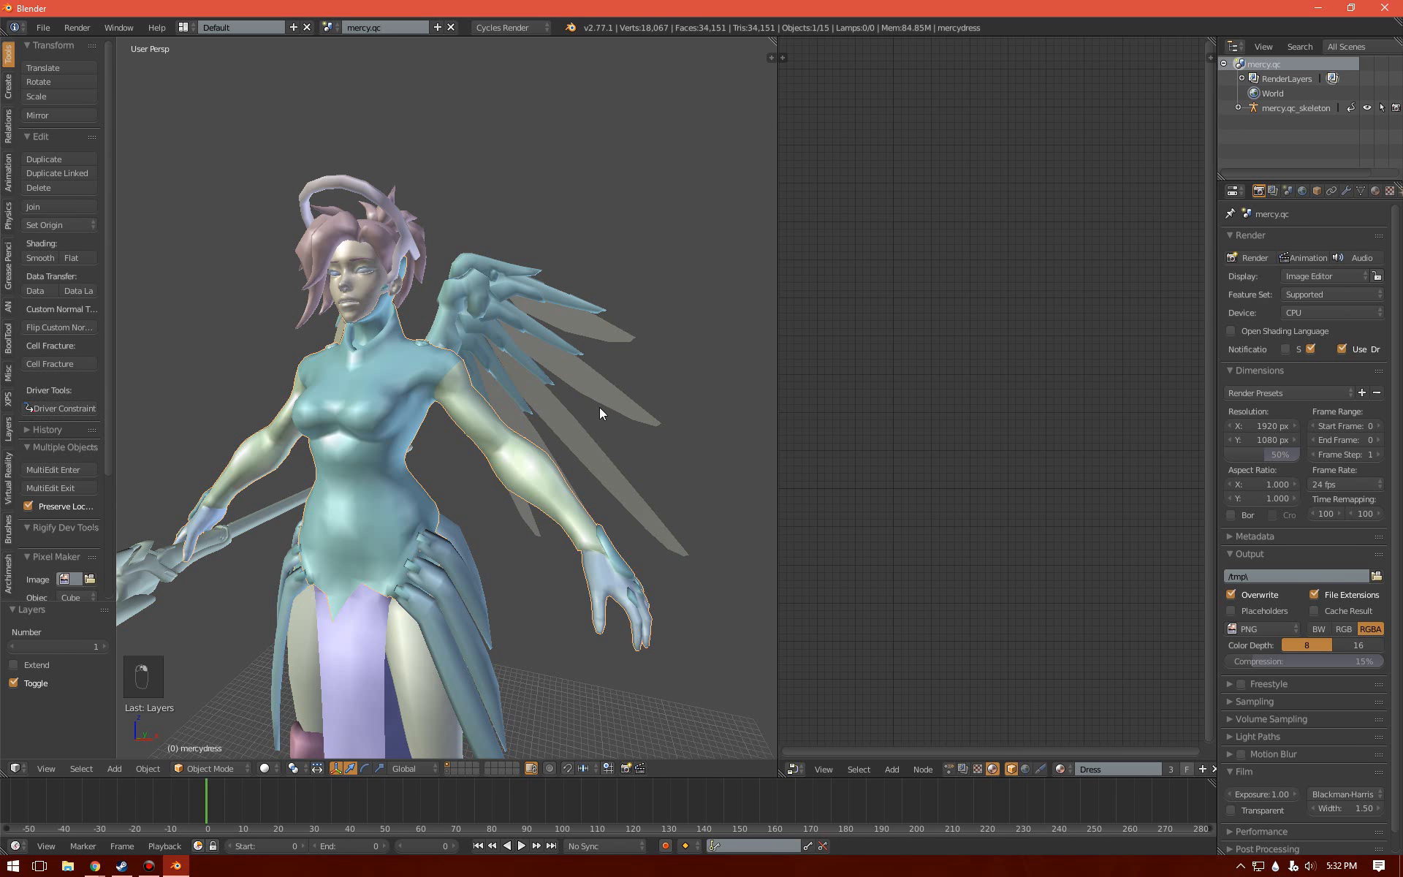
click(1374, 191)
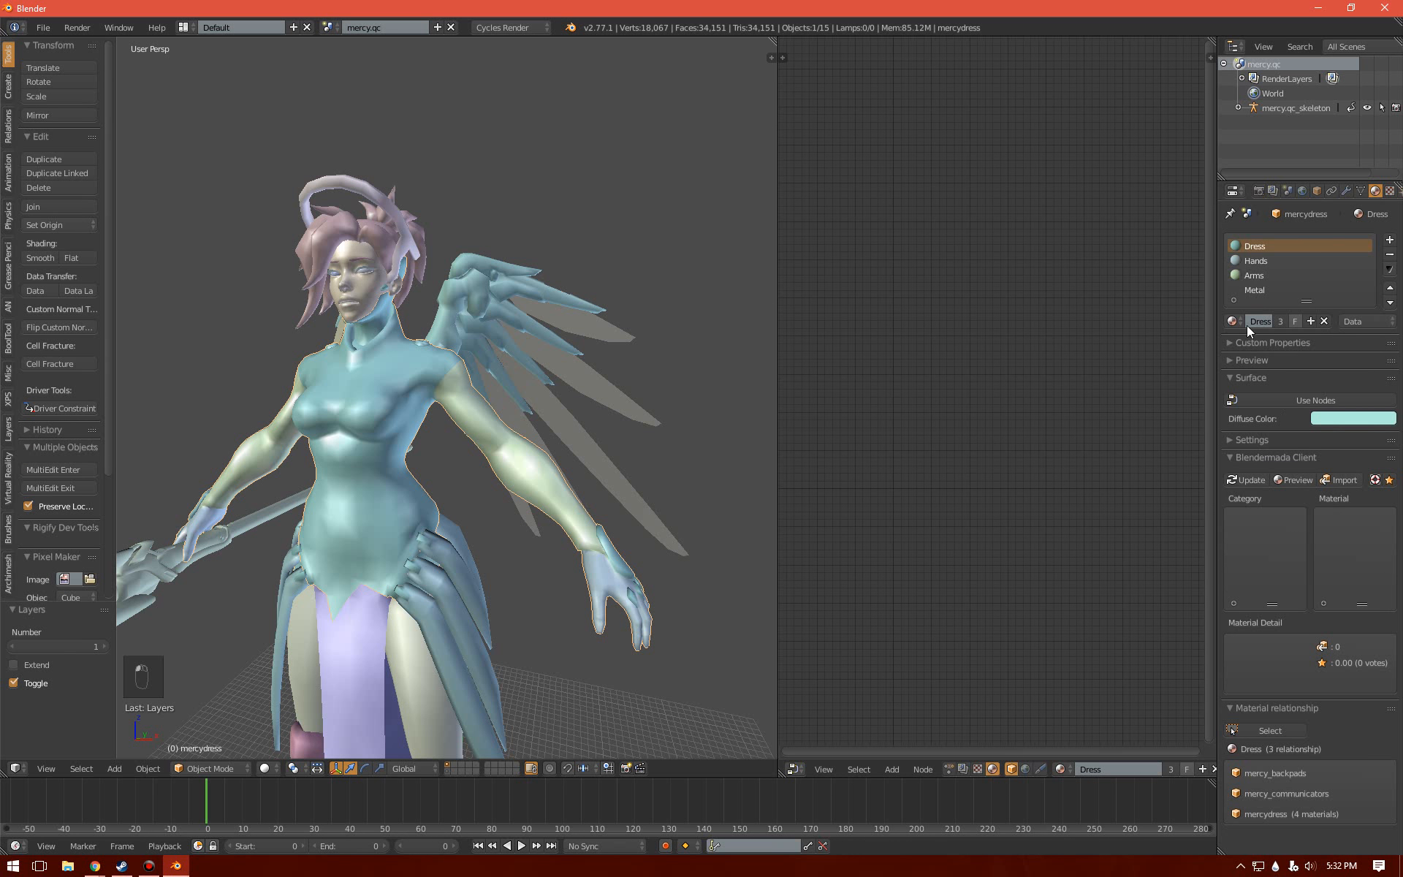
click(1273, 402)
scroll(931, 401, up, 3)
click(932, 402)
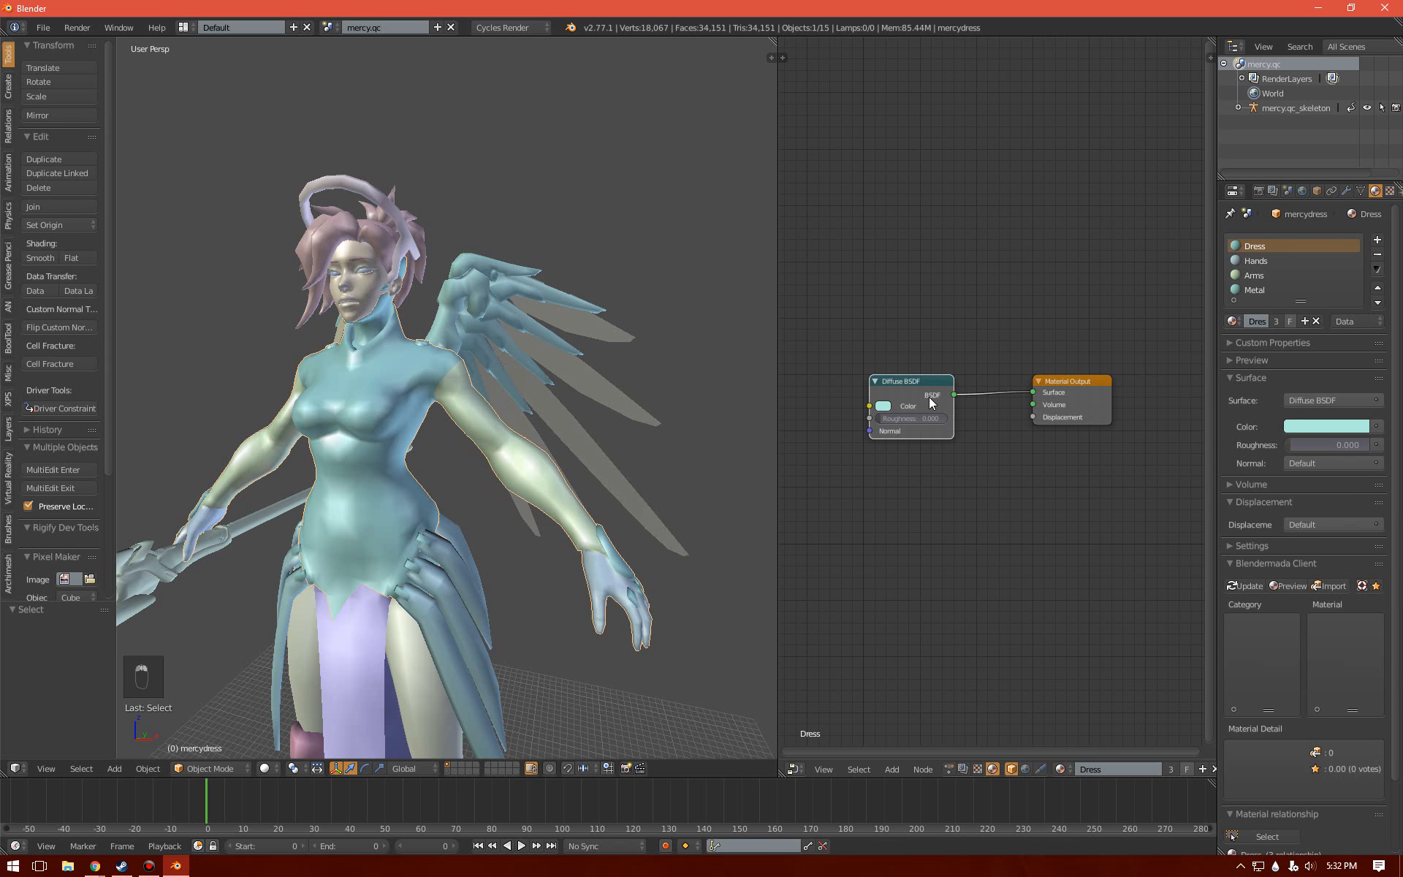
key(x)
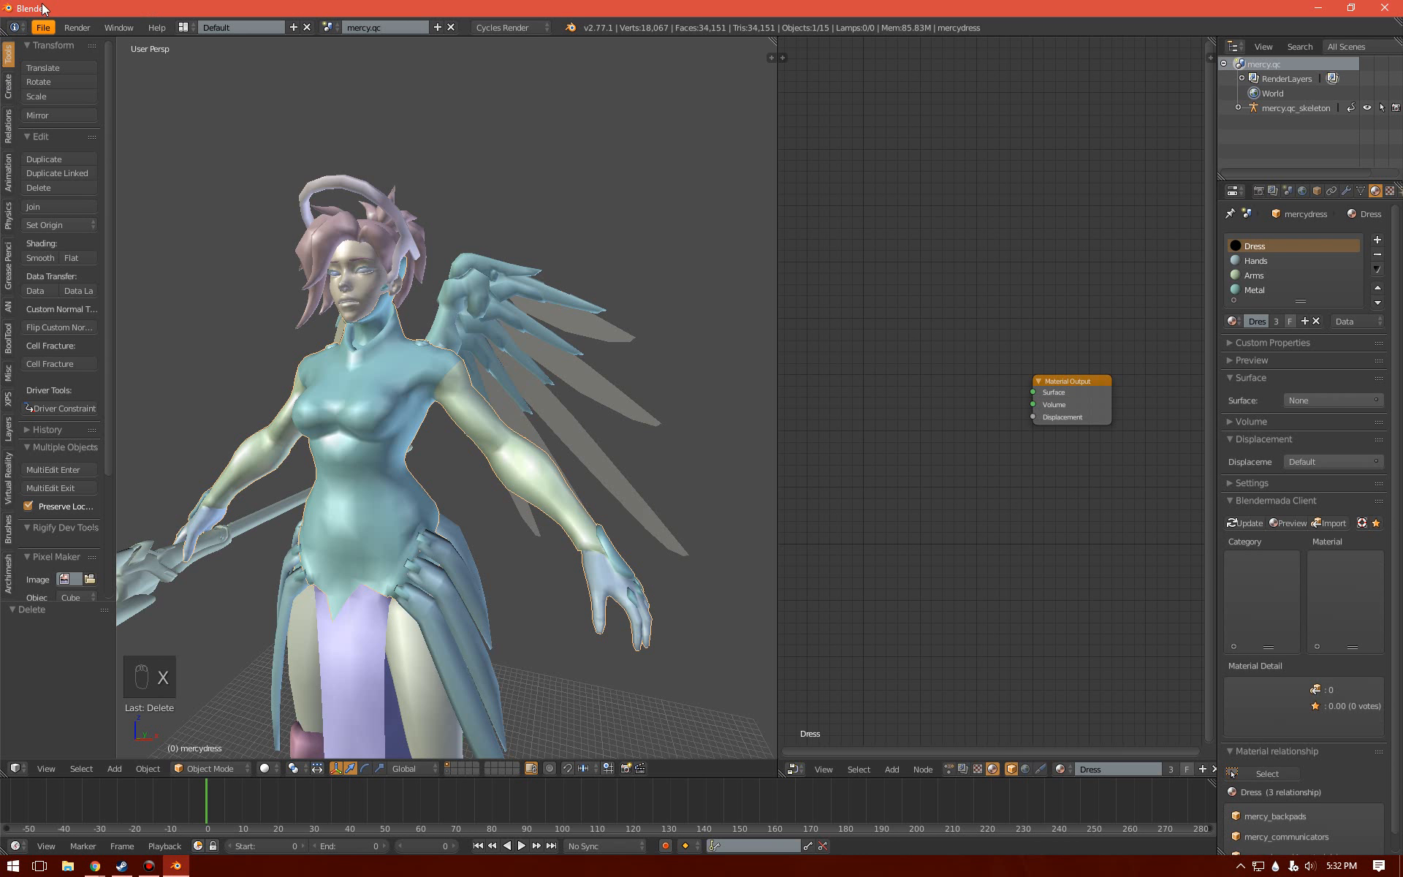
- Append the PBR node group from the NodeTree folder of PBR.blend in Blender Saves
click(43, 28)
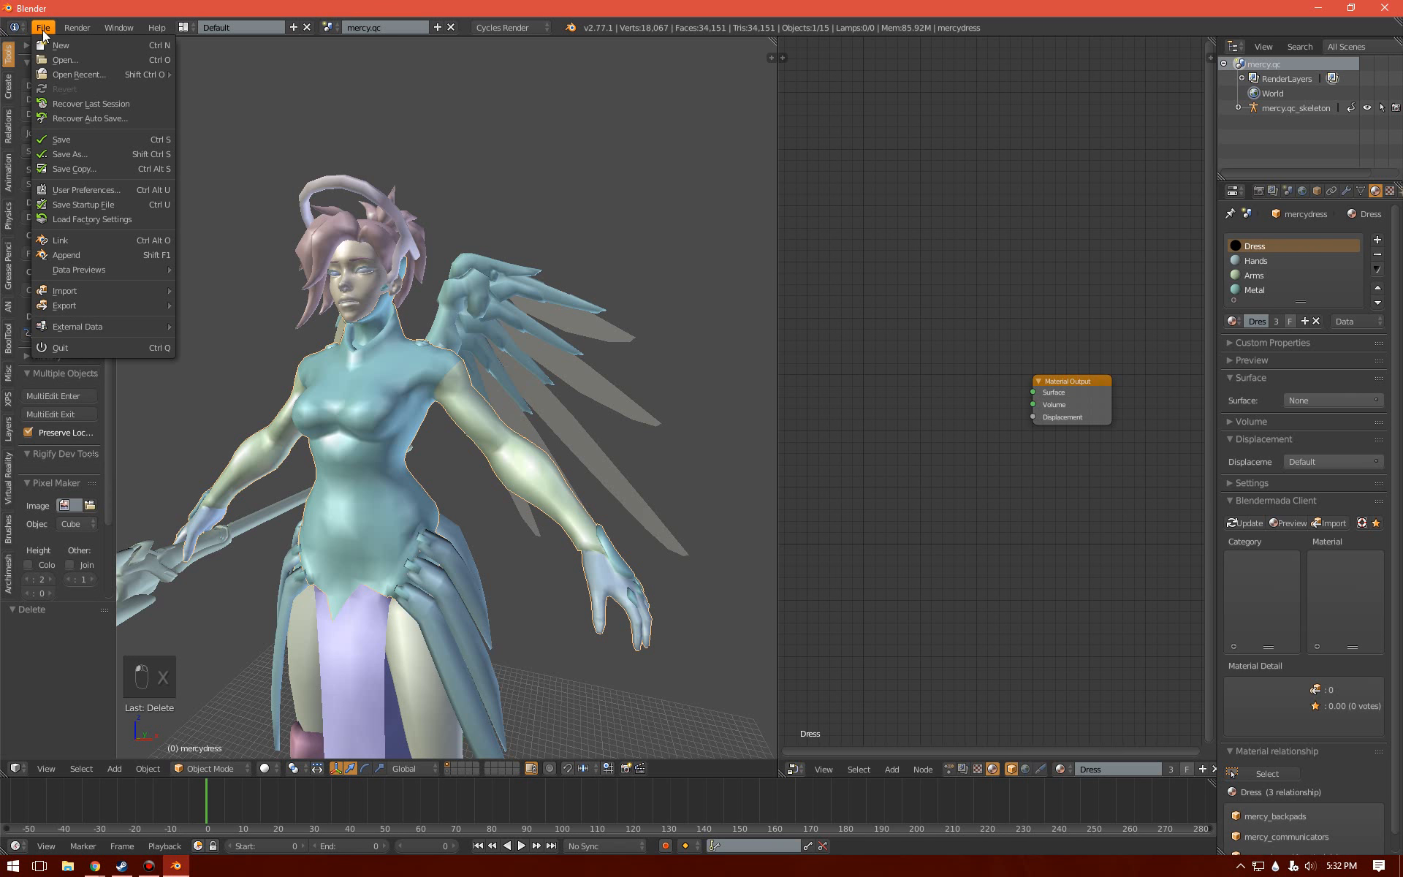
click(97, 256)
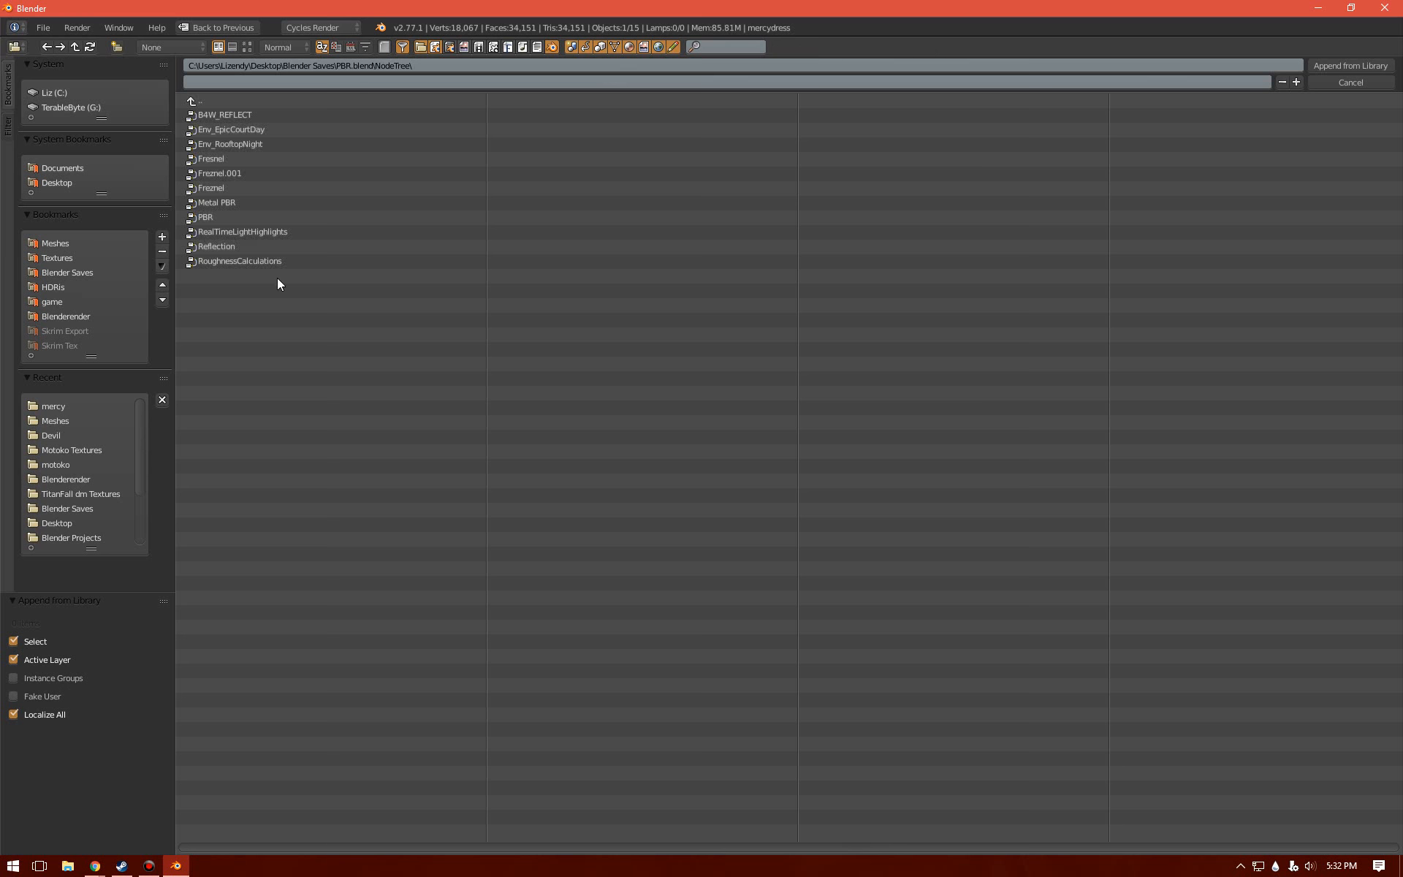
click(73, 275)
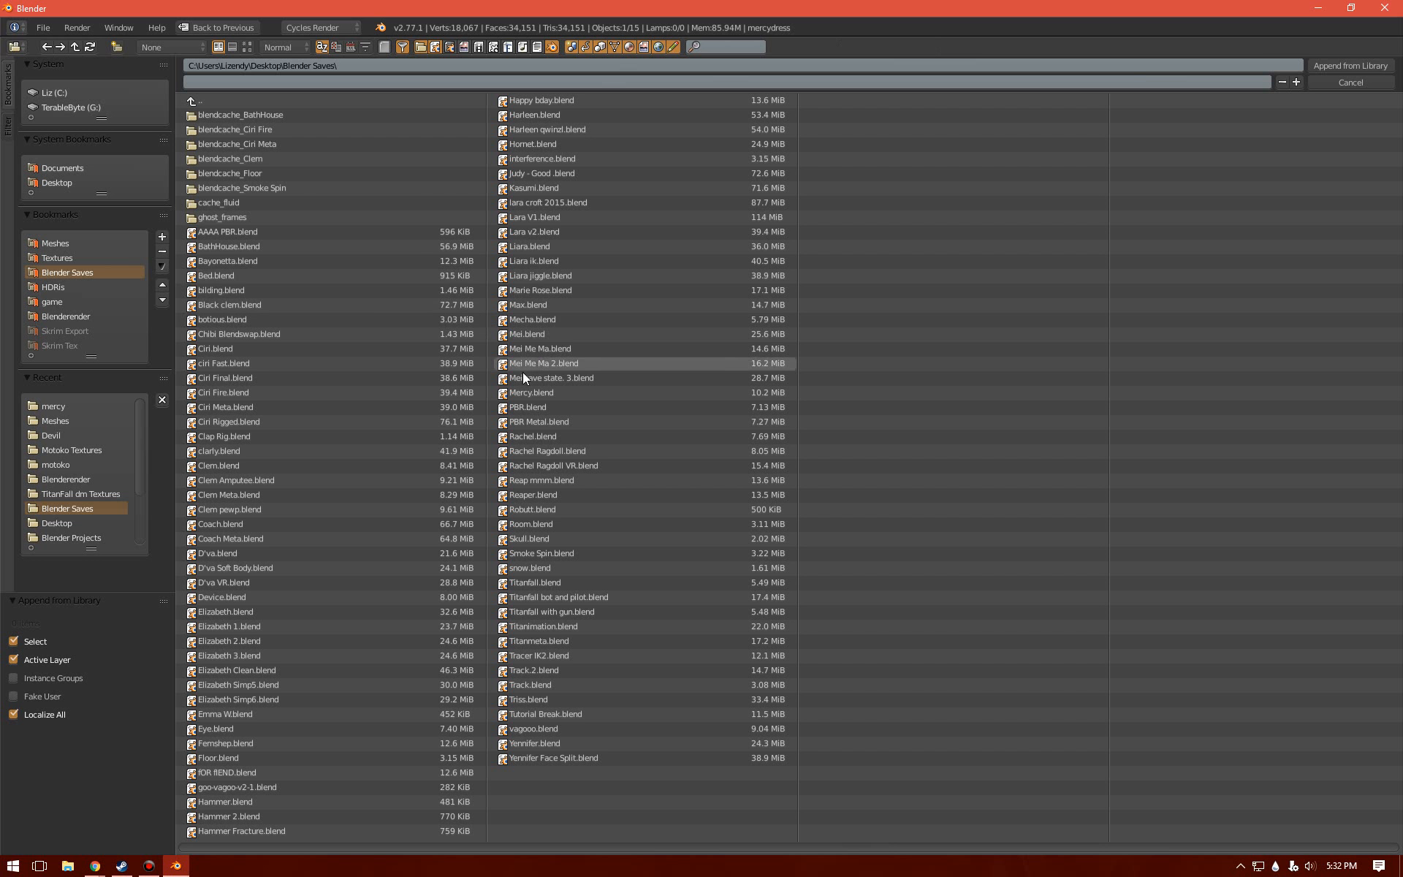
double_click(548, 407)
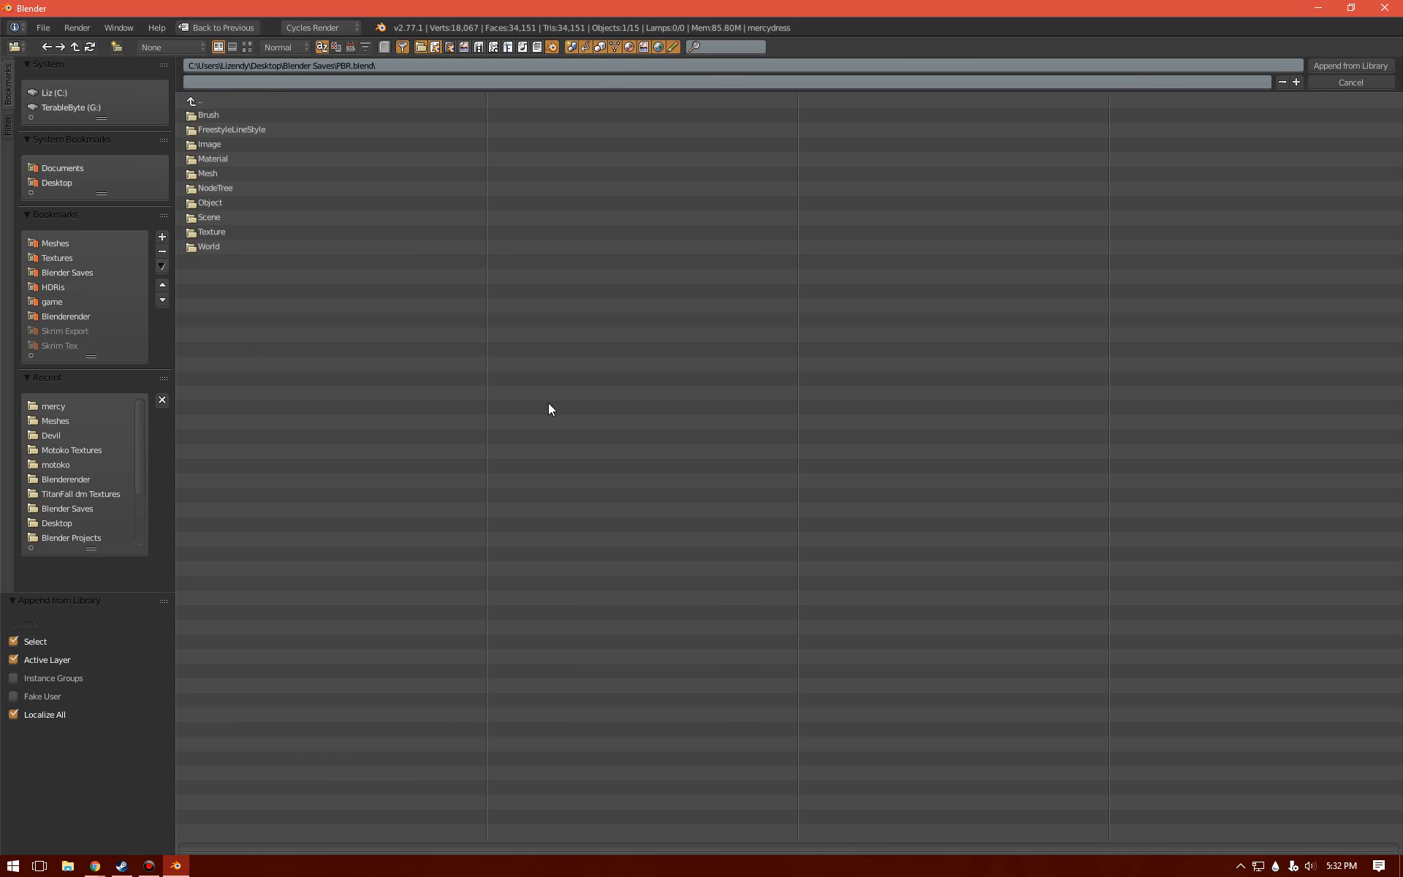
click(213, 192)
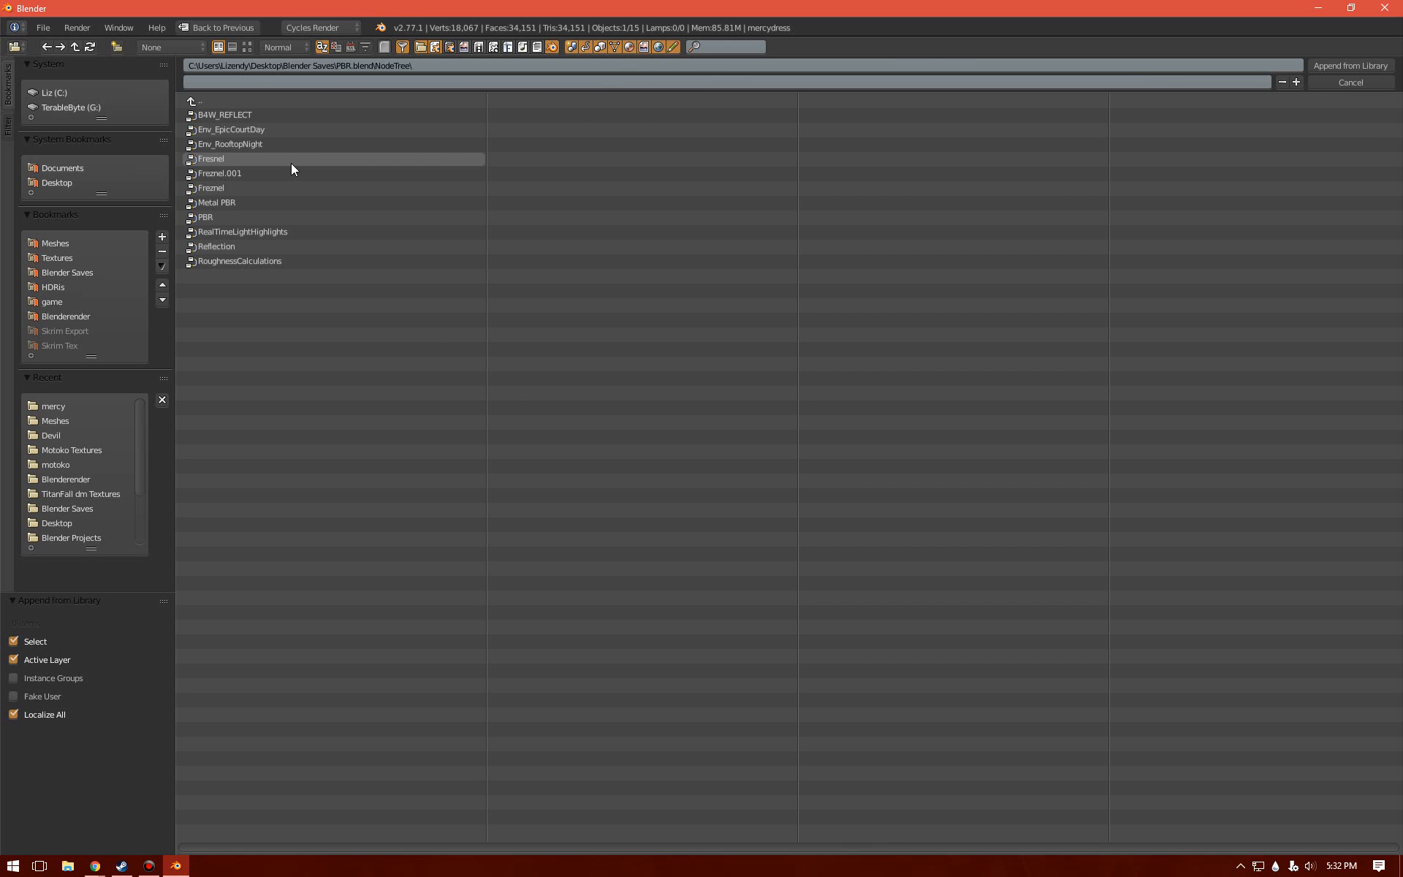
double_click(254, 216)
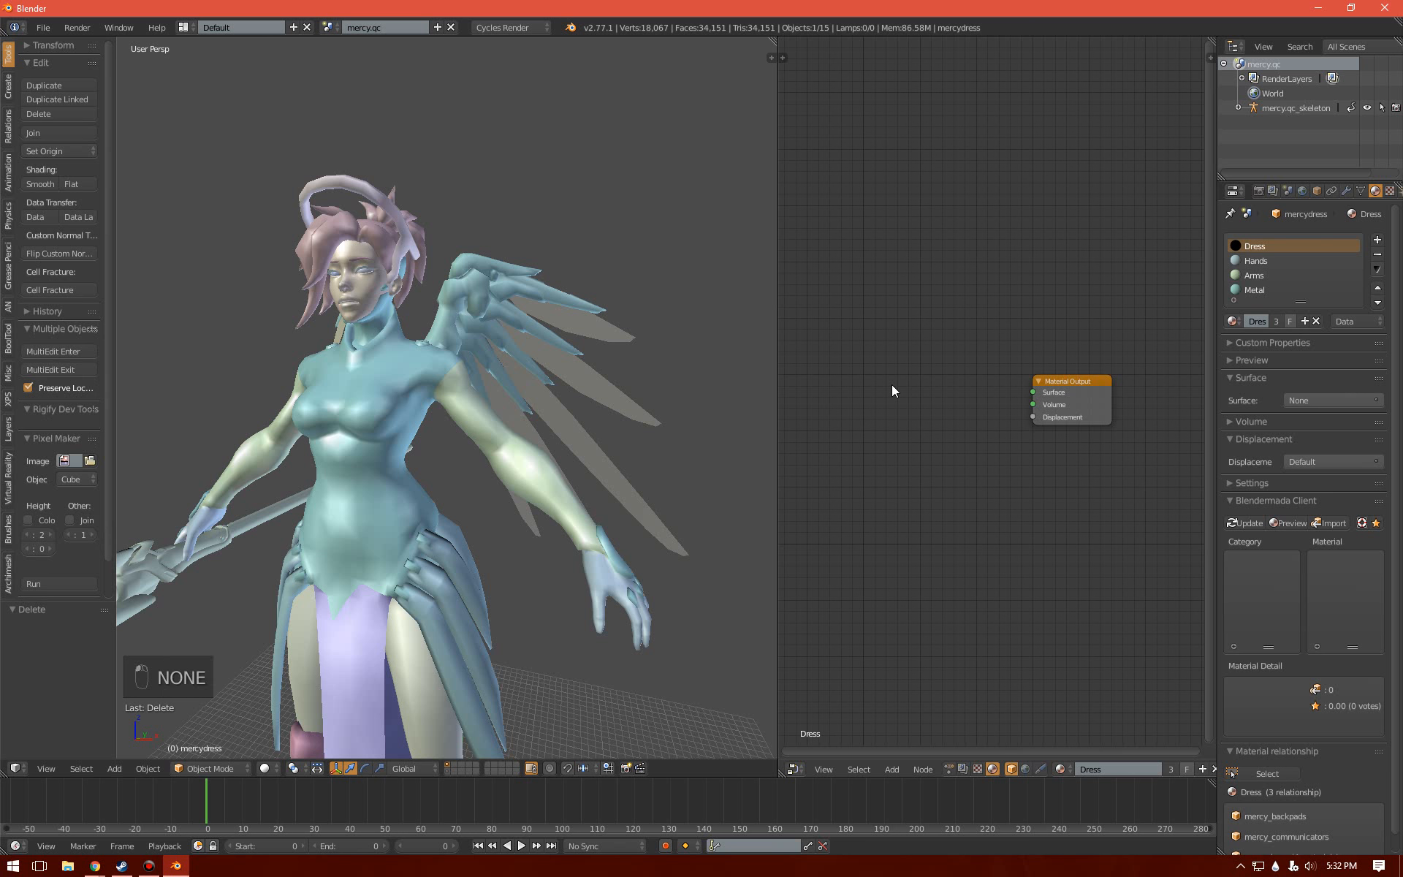
- Add the PBR group node to the Dress material and place it beside the Material Output node
key(shift+a)
mouse_move(892, 385)
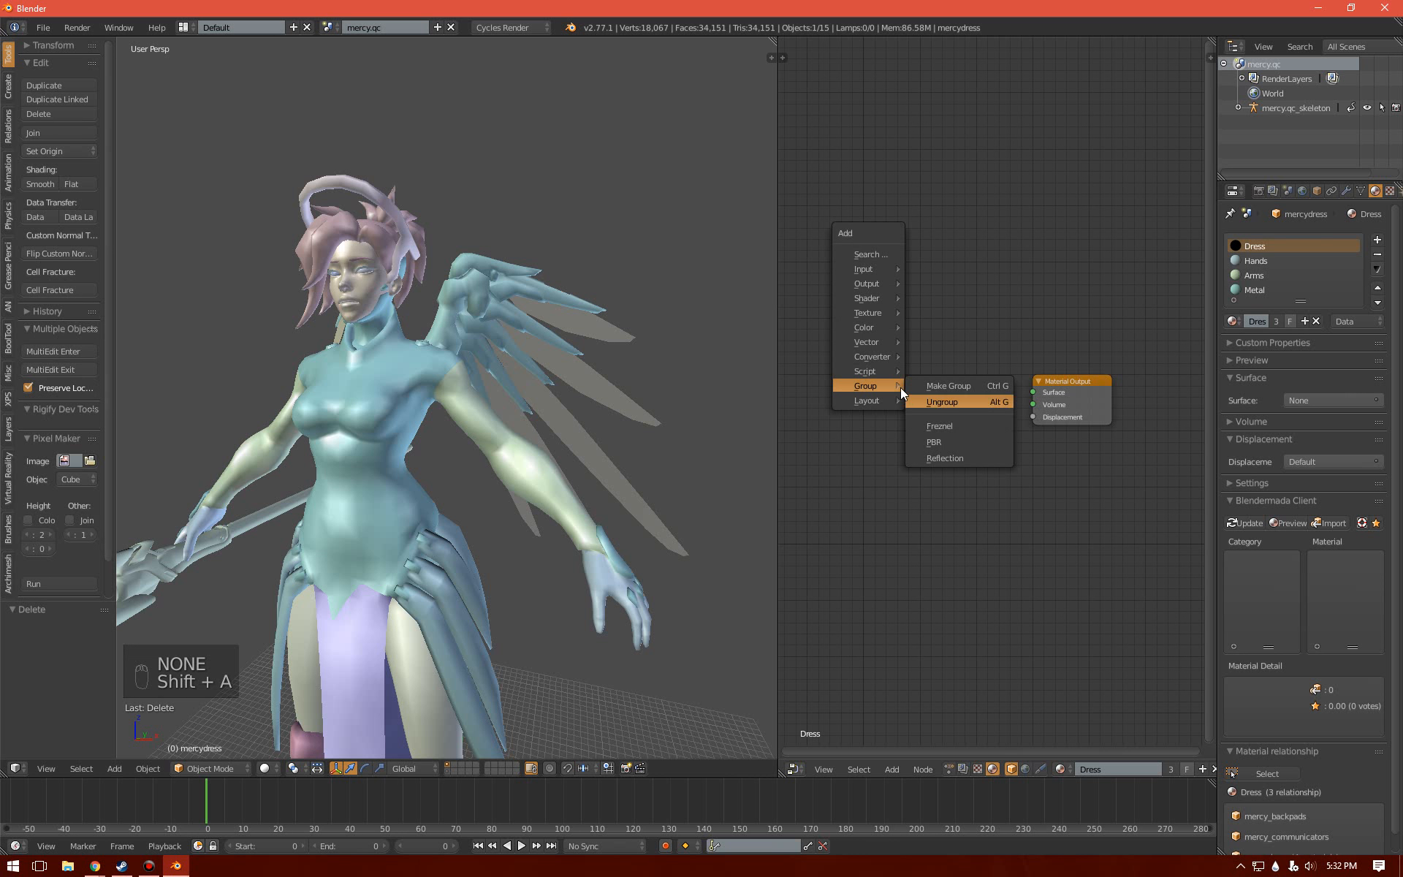
click(939, 440)
click(920, 370)
scroll(919, 402, up, 2)
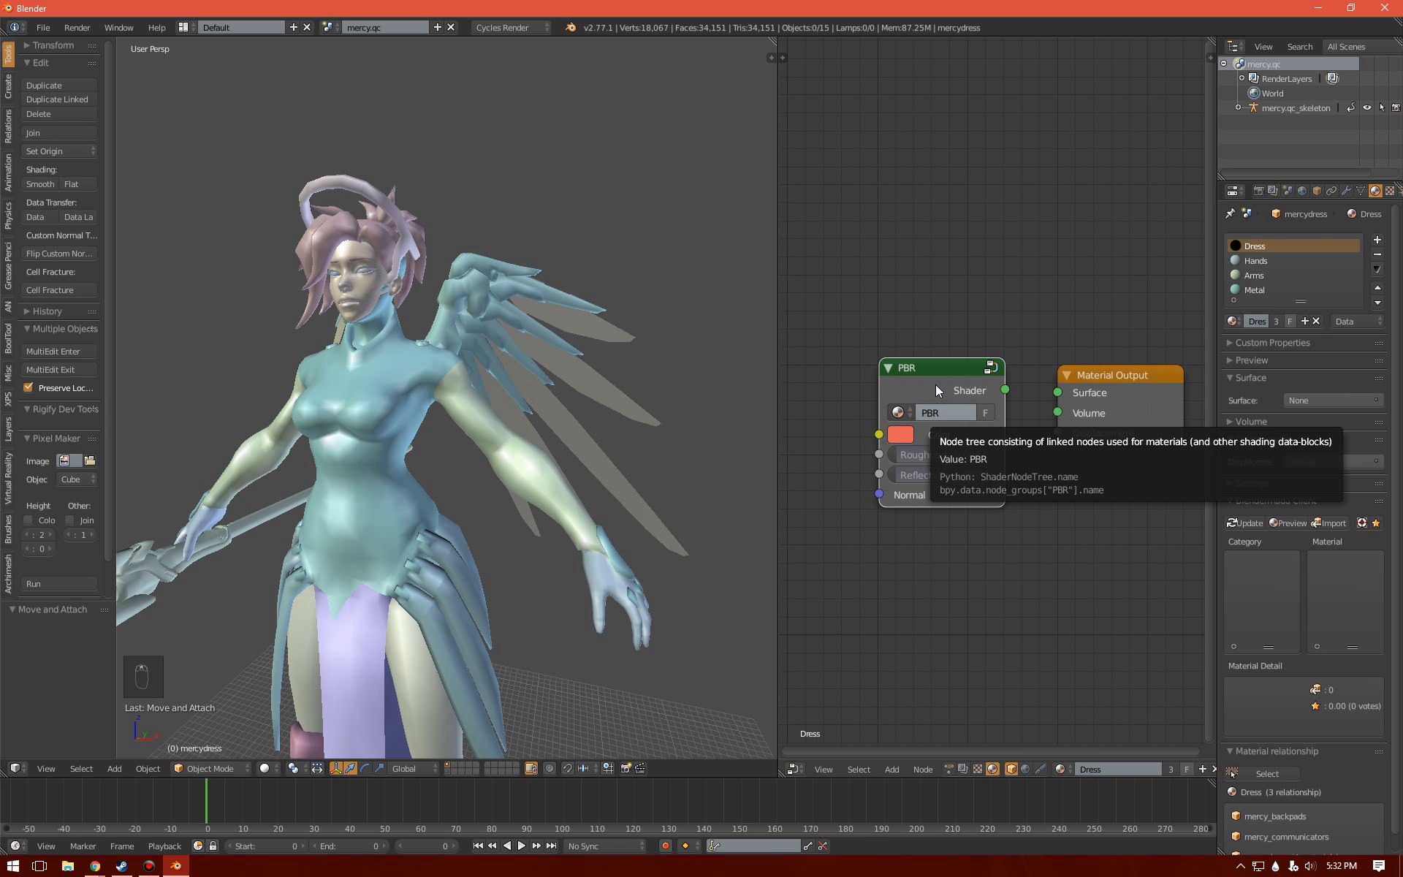
- Examine the nodes inside the PBR group and its nested Reflection group, and return to the main Dress node tree
key(Tab)
scroll(942, 432, down, 8)
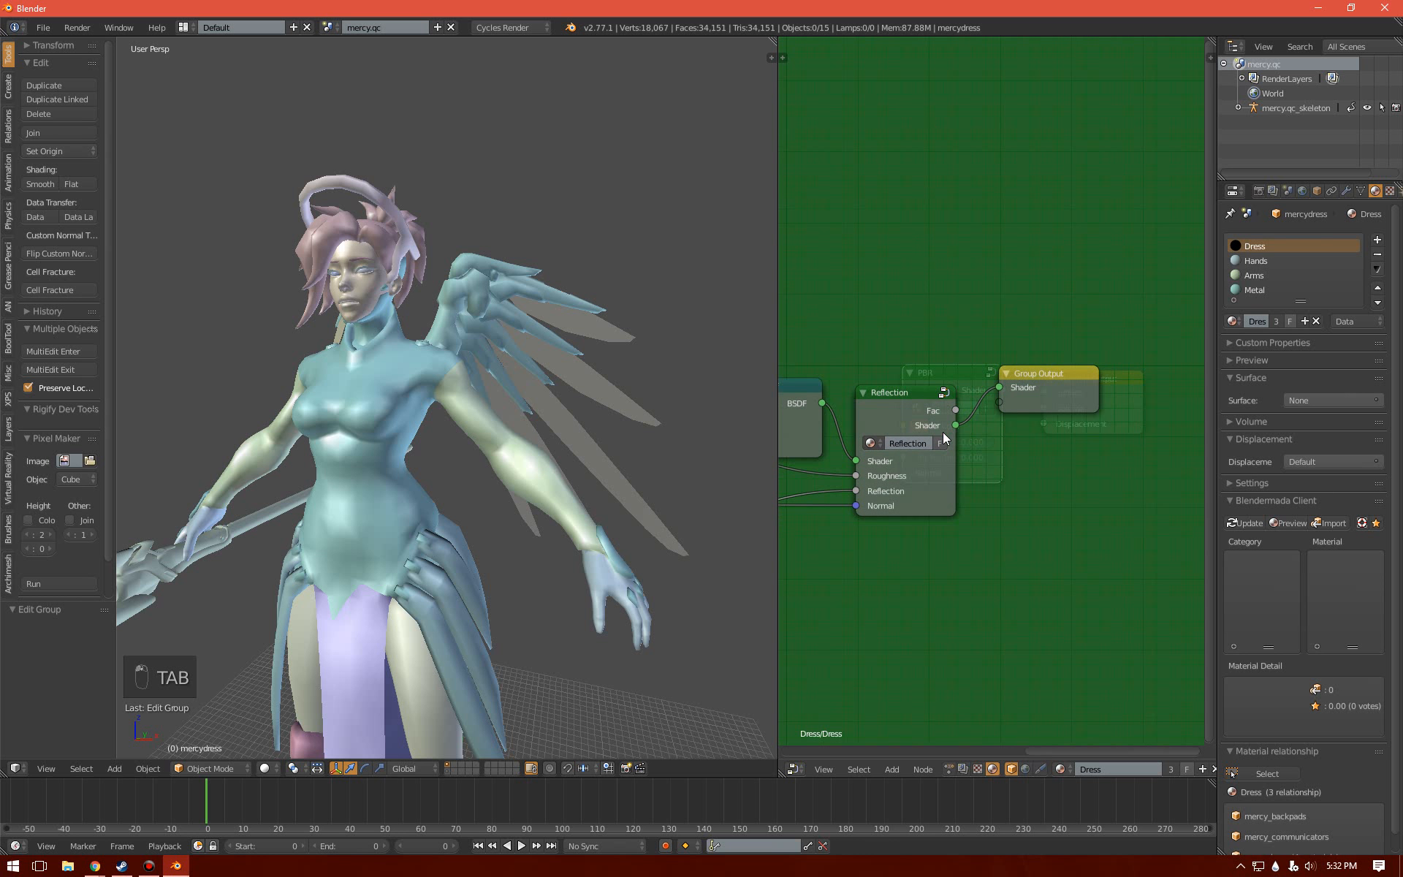
scroll(918, 471, down, 4)
middle_drag(908, 470, 925, 466)
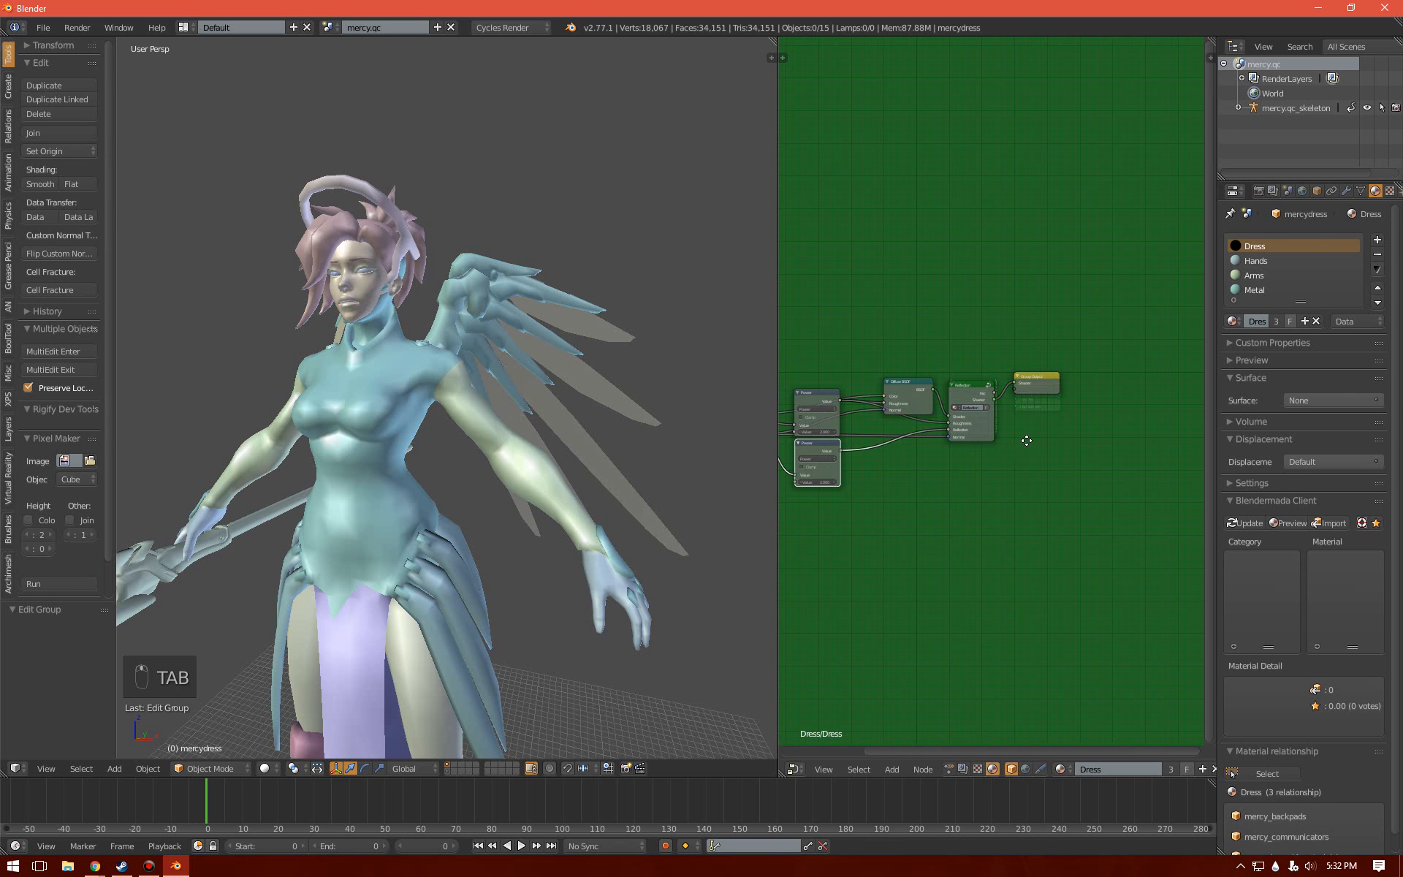
scroll(1026, 441, up, 2)
middle_drag(1007, 442, 1100, 437)
right_click(1048, 407)
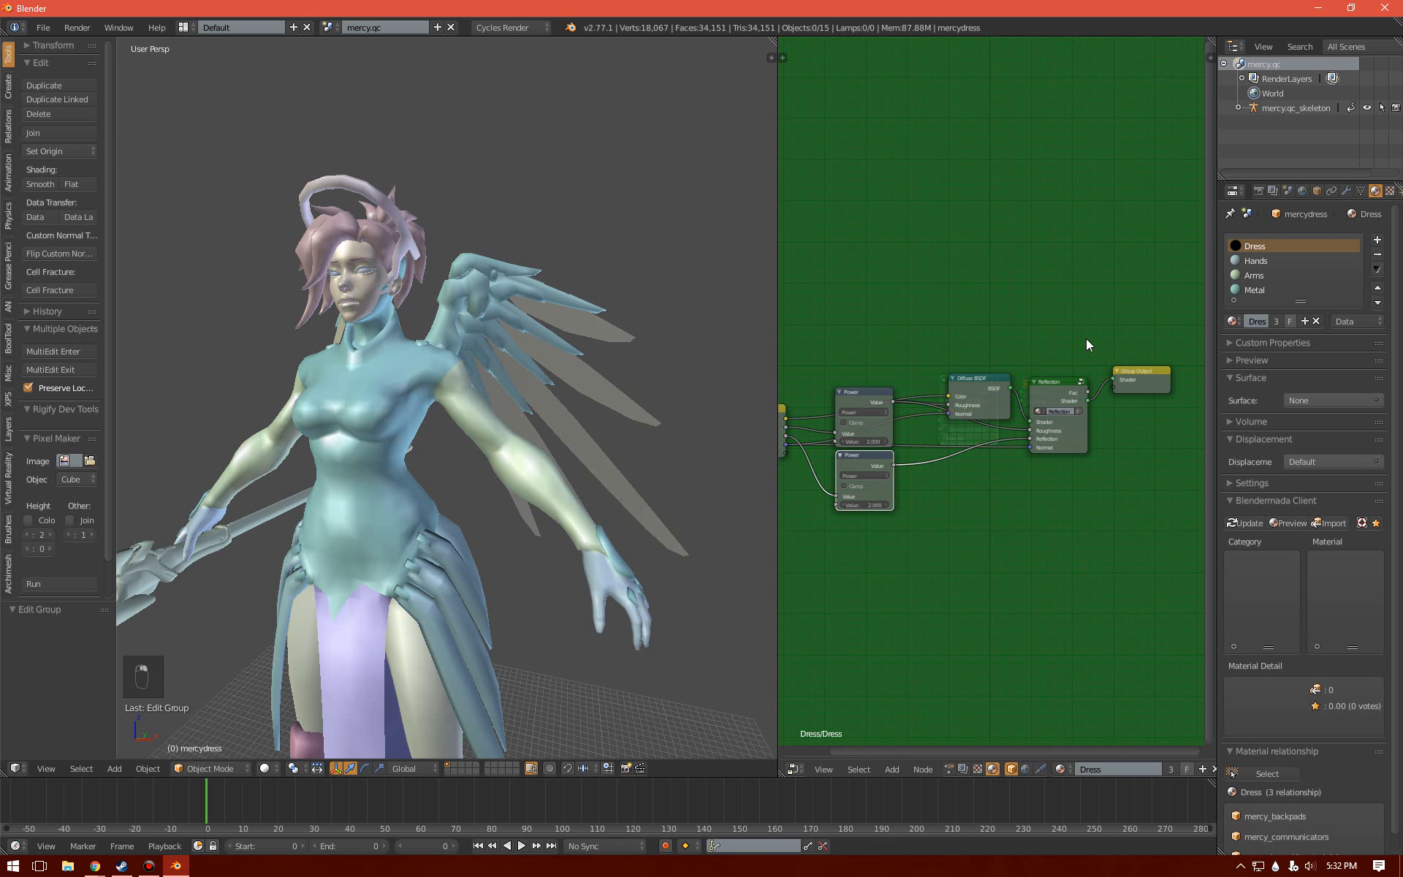
click(1062, 396)
key(Tab)
middle_drag(1066, 419, 1016, 437)
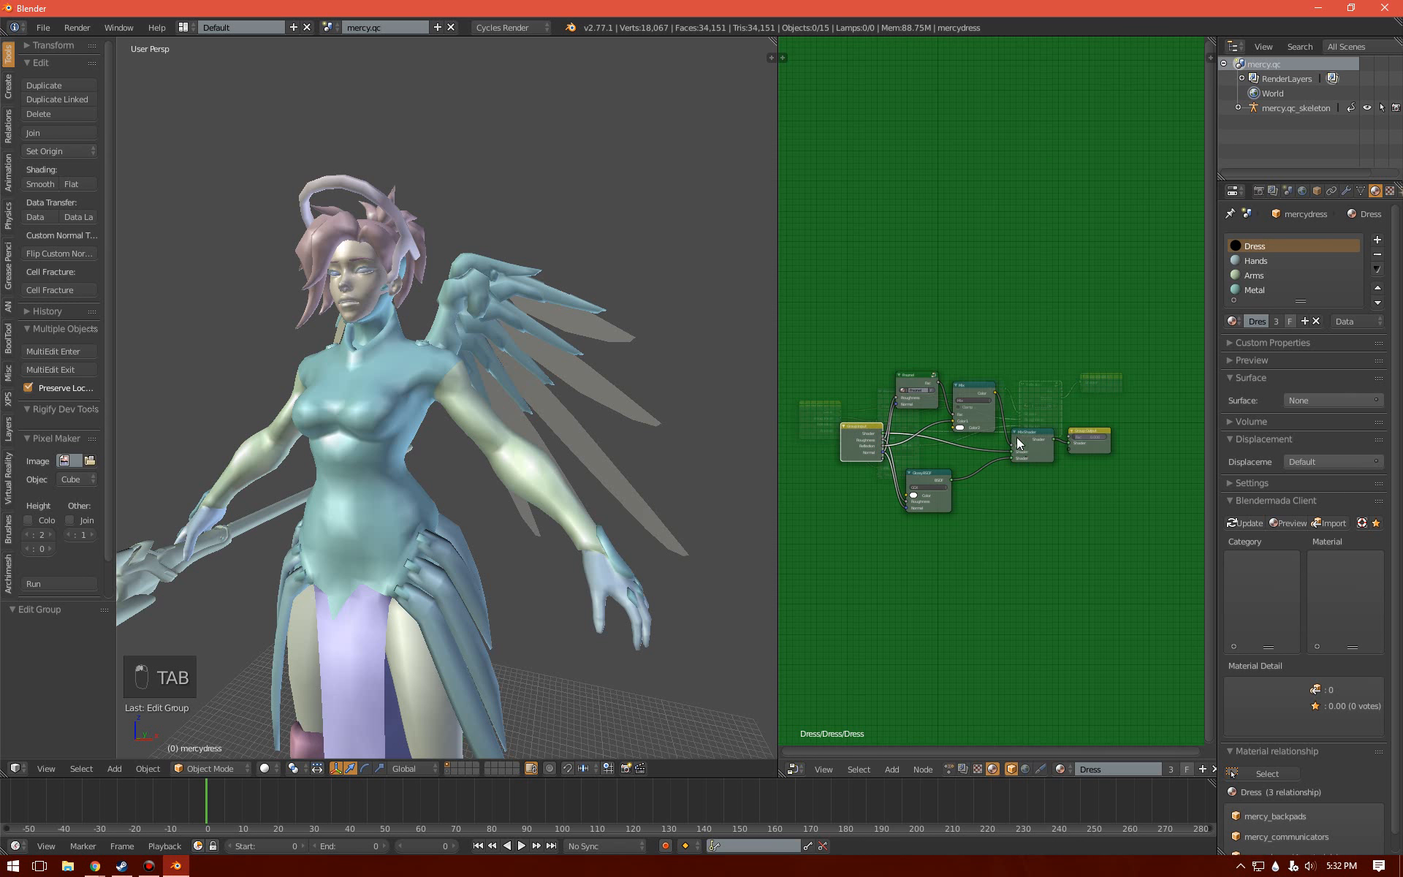
key(Tab)
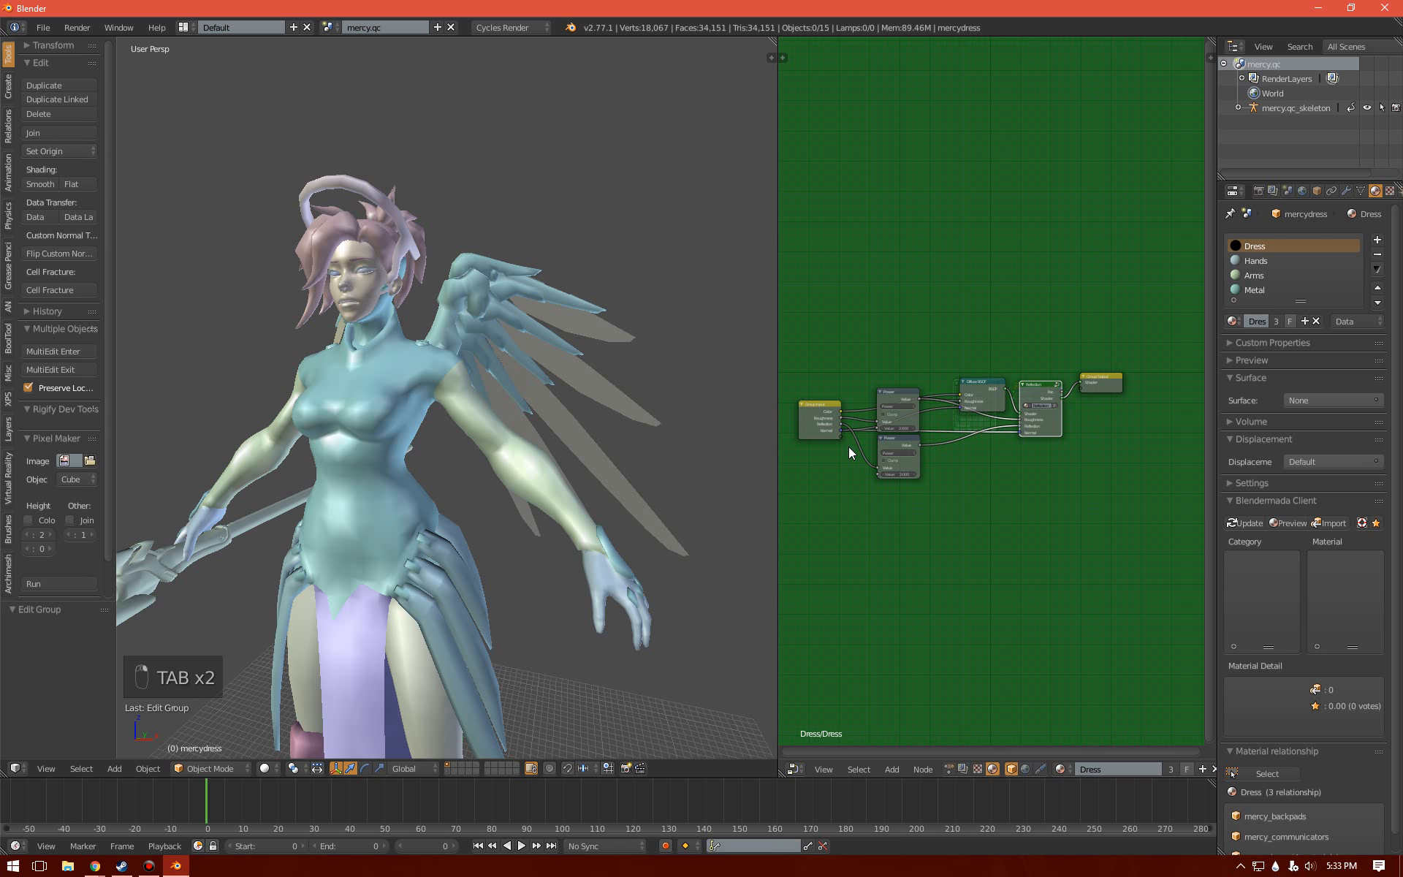
key(Tab)
scroll(976, 439, up, 4)
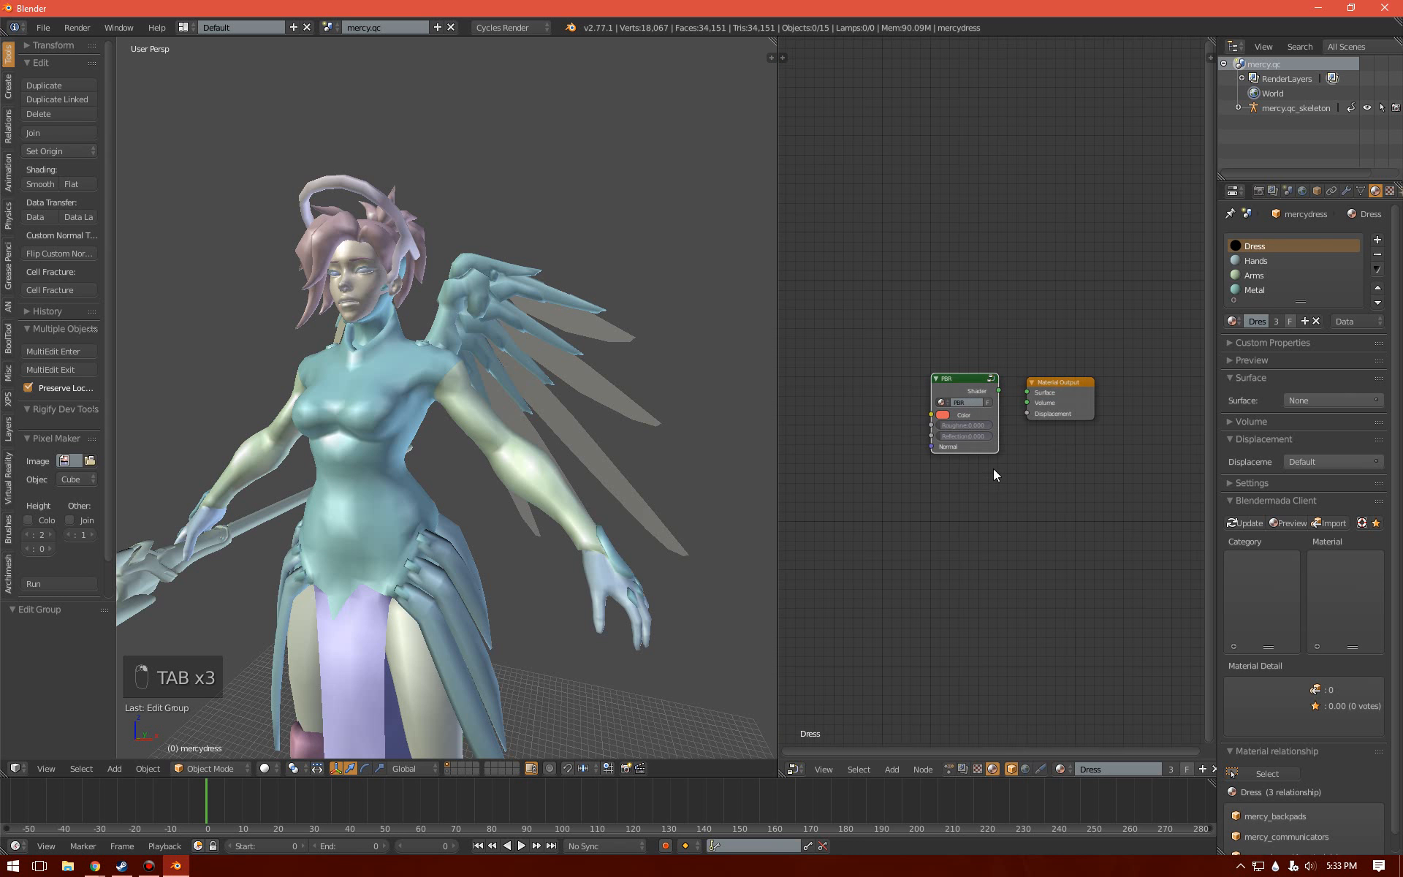
- Connect the PBR node's Shader output to the Surface input of the Material Output
drag(999, 390, 1033, 392)
middle_drag(897, 411, 960, 421)
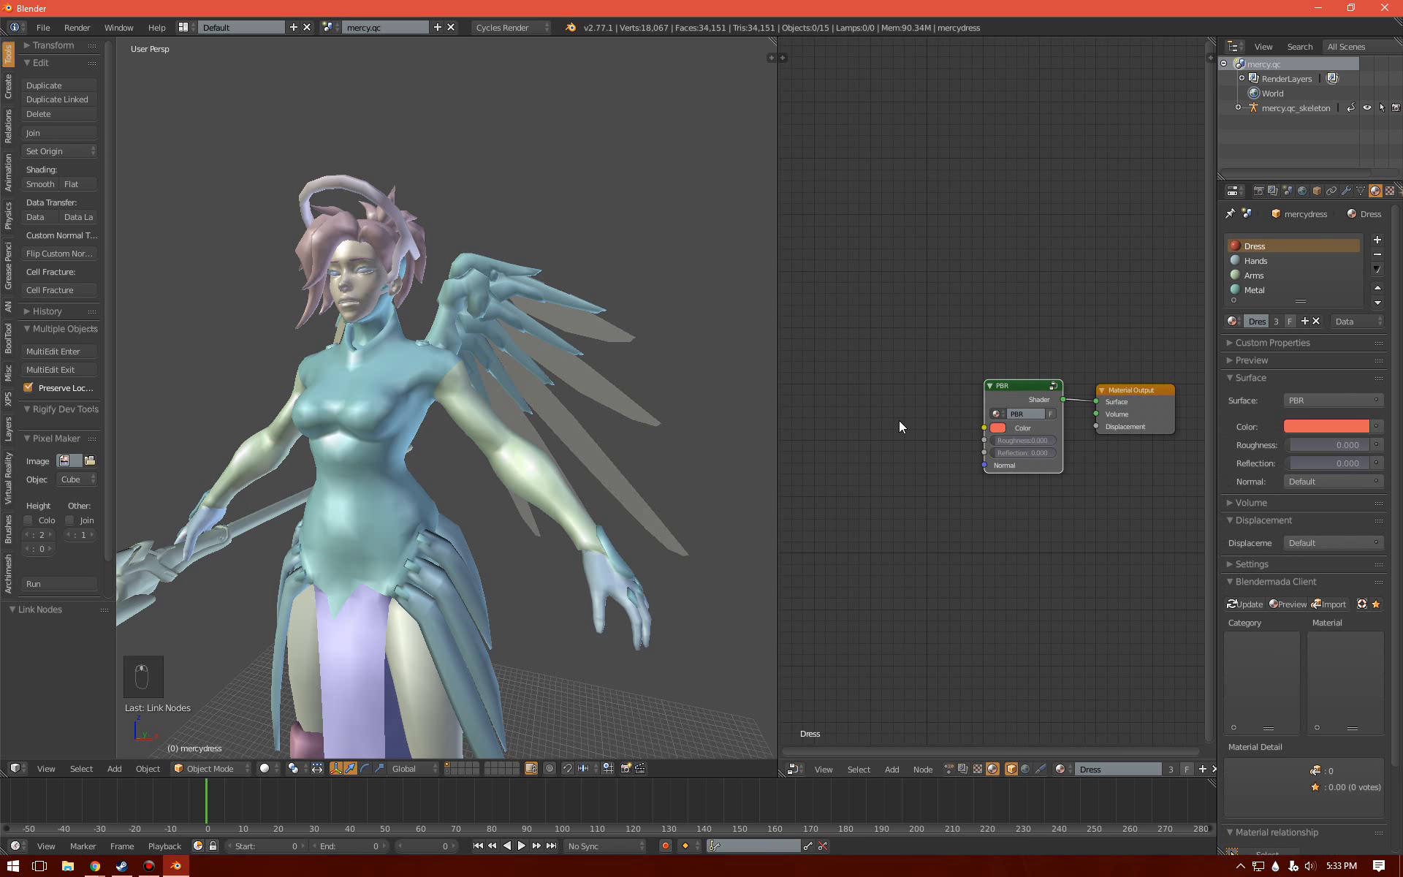
- Add an Image Texture node to the Dress material and place it beside the PBR node
key(shift+a)
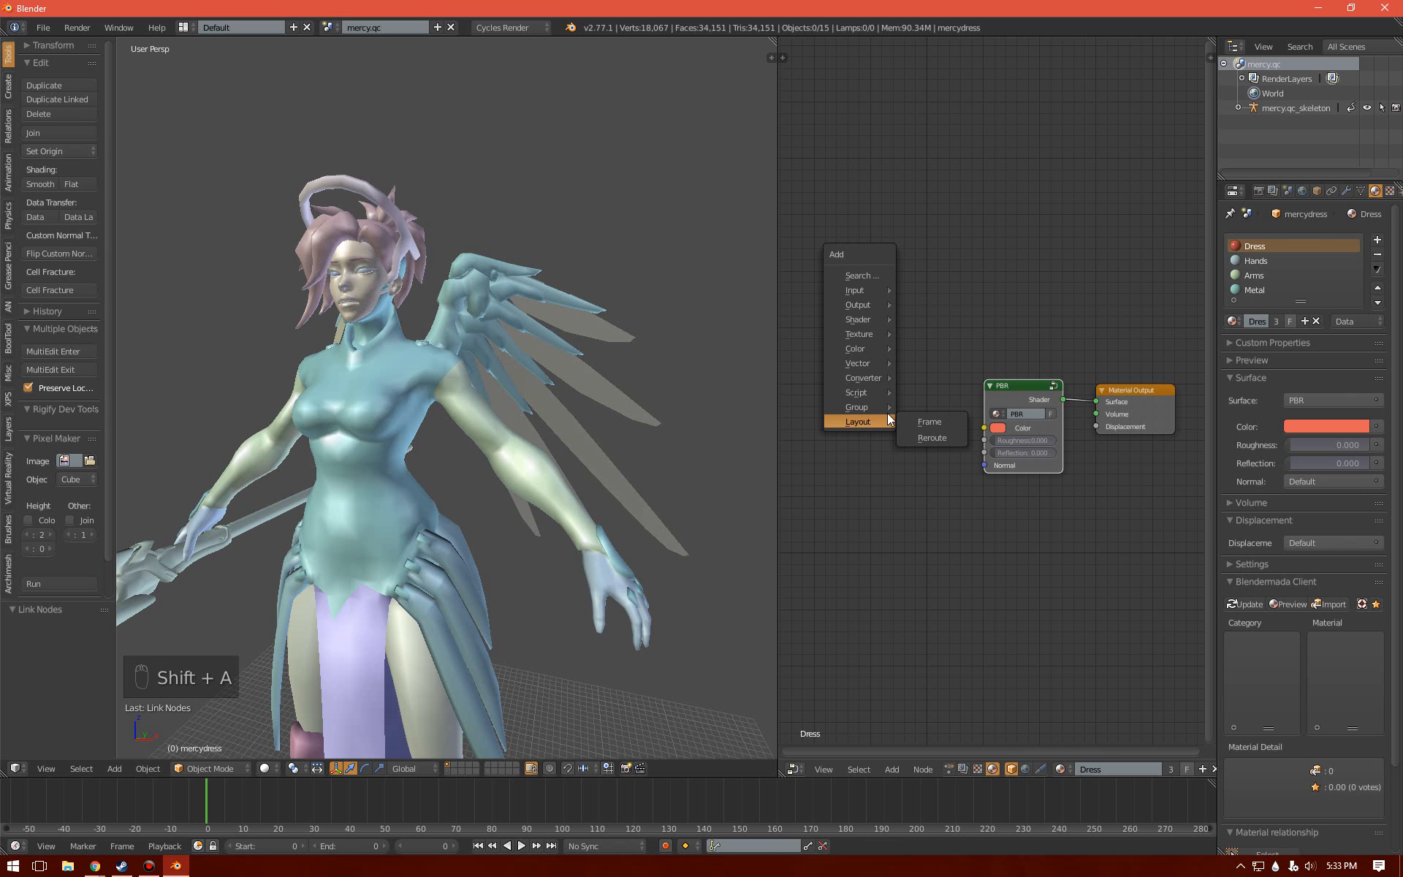
mouse_move(870, 335)
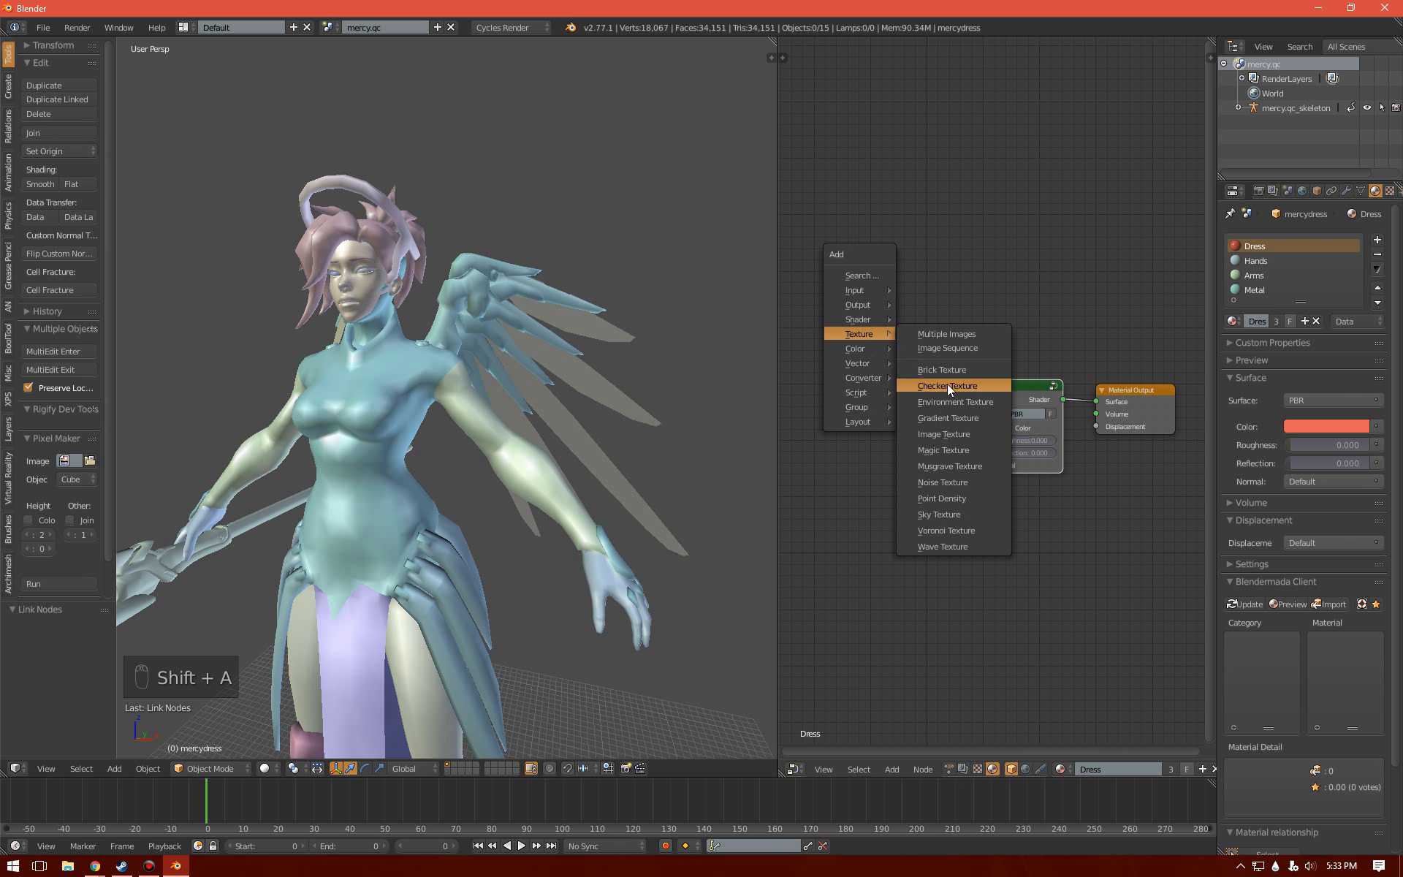
click(983, 431)
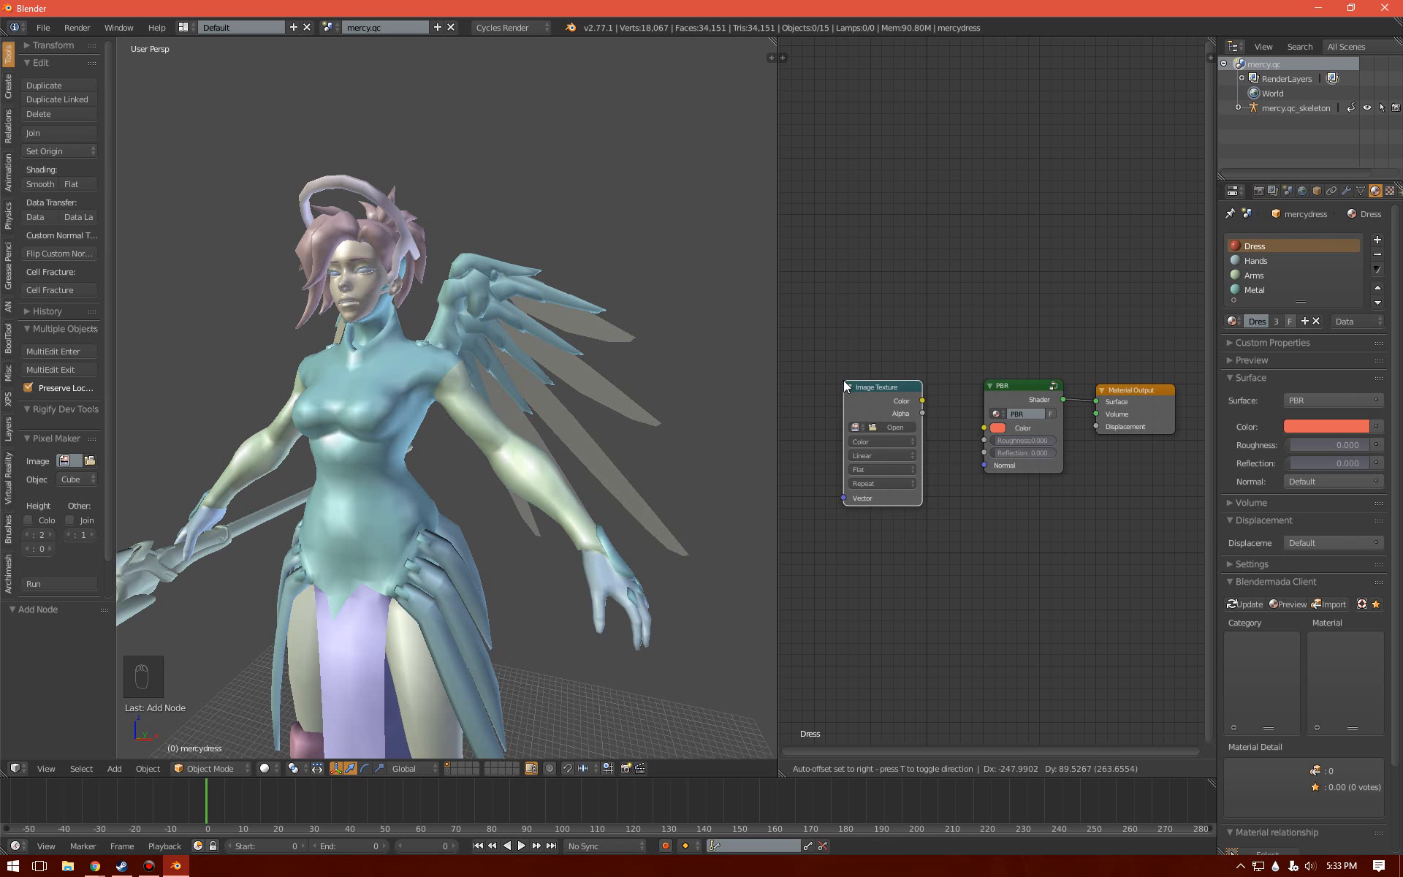
click(843, 380)
scroll(855, 402, up, 2)
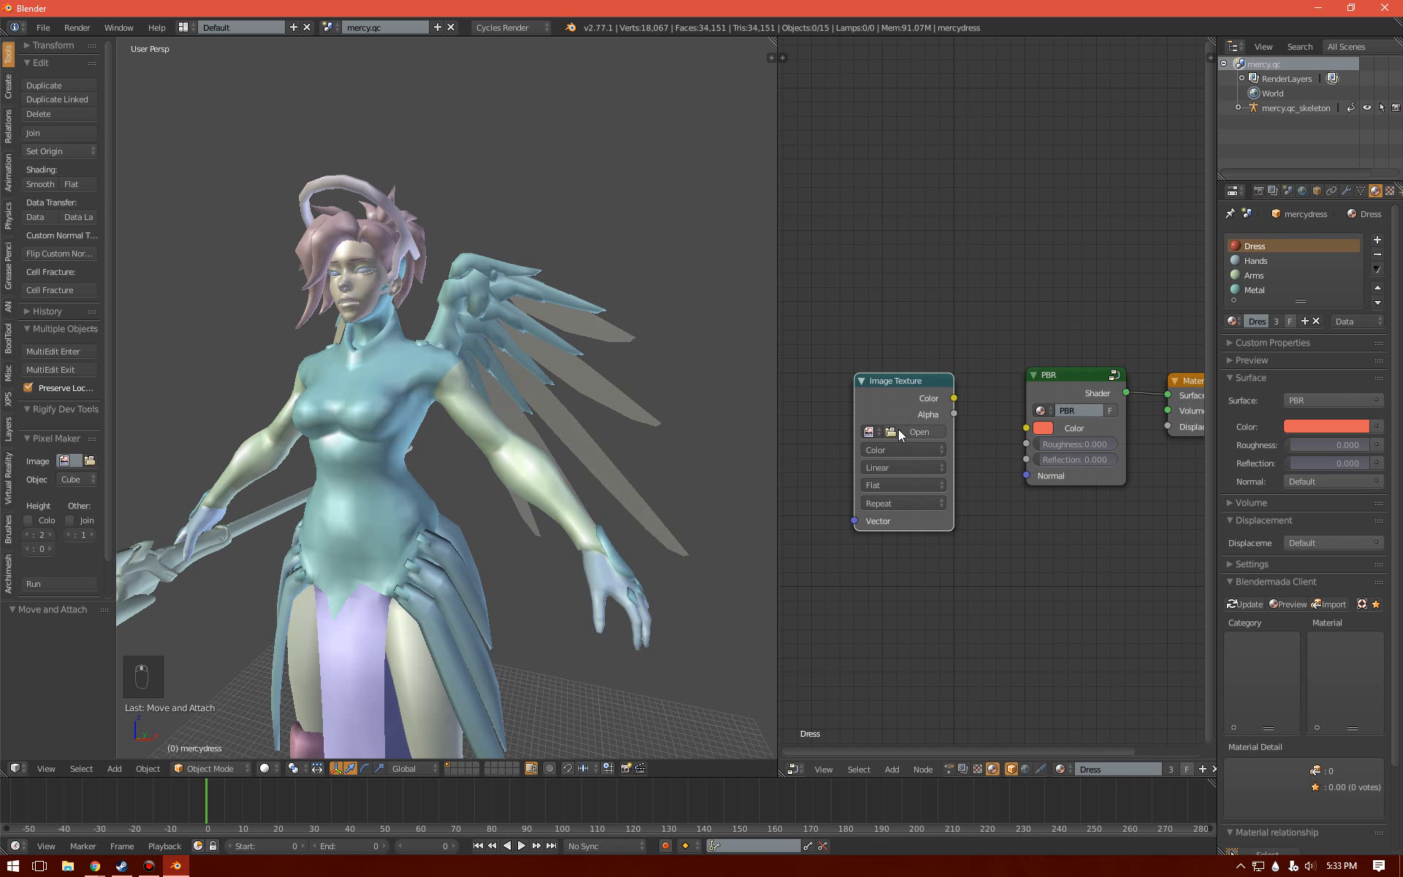
- Load Mercy_D.jpg from the Mercy Textures folder into the Image Texture node and connect its Color output to the PBR node's Color input
click(896, 428)
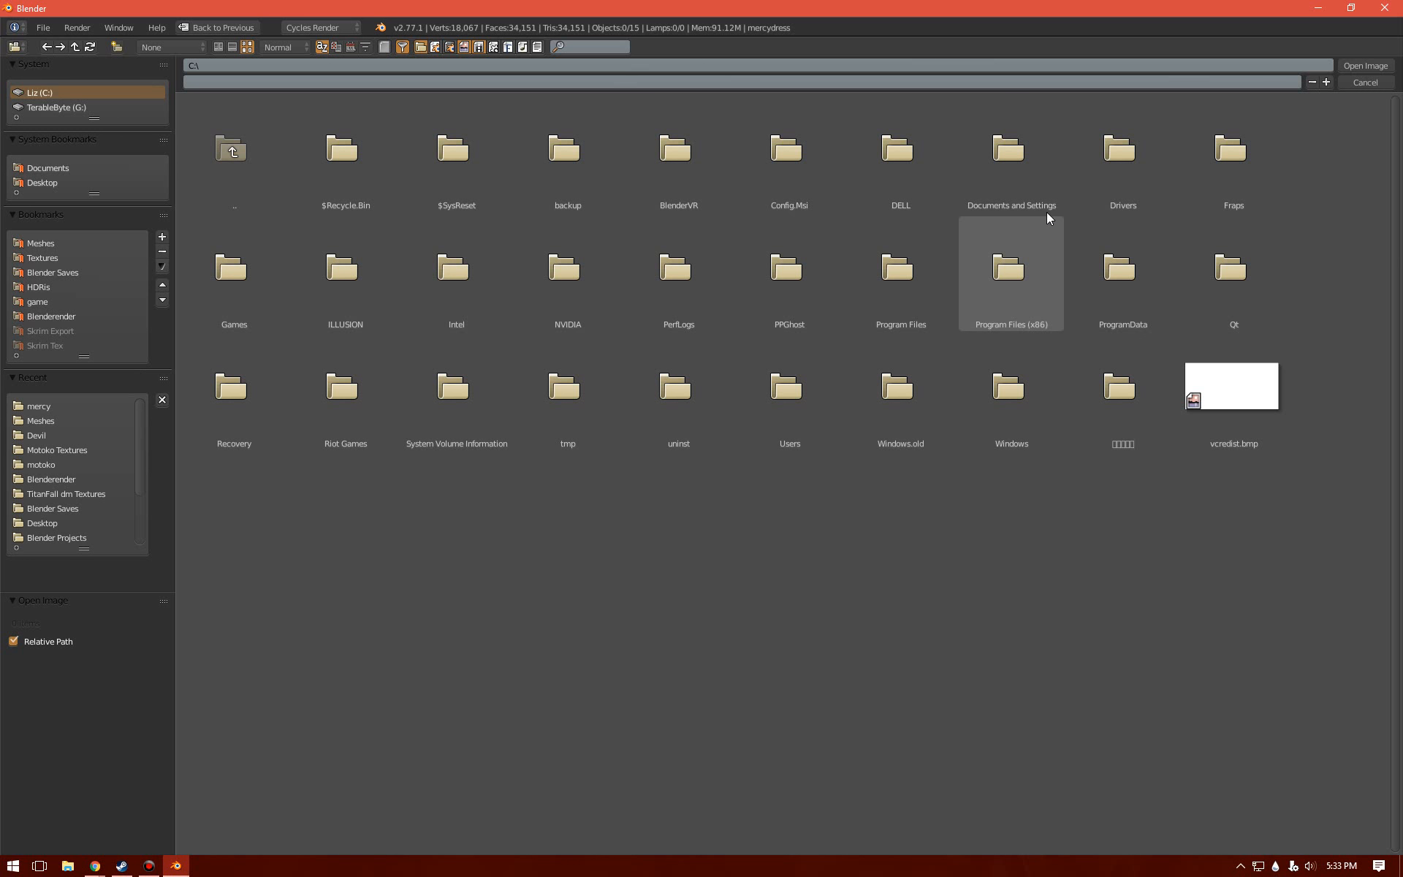
click(1365, 82)
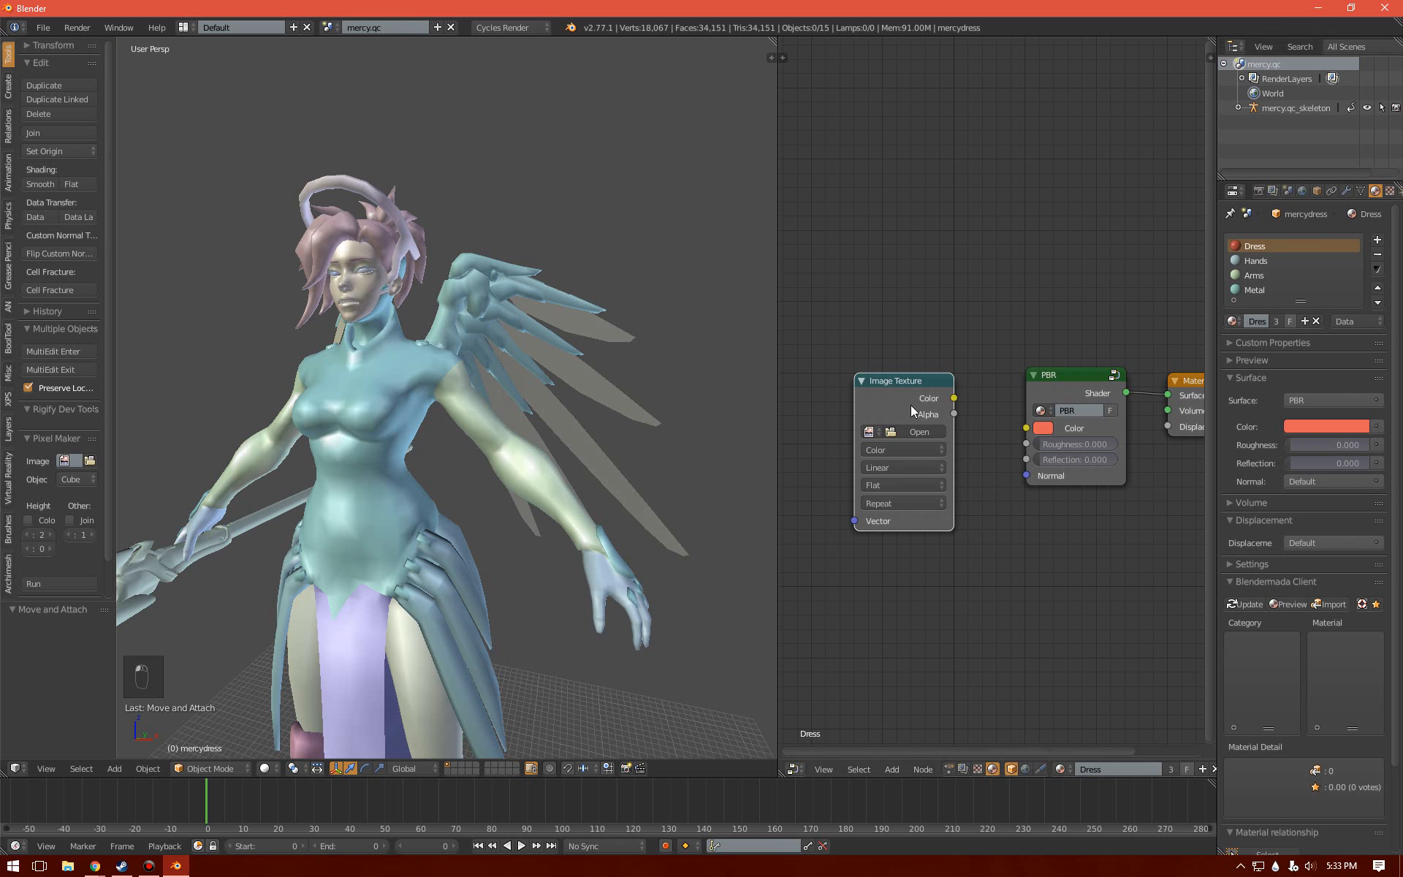
click(899, 431)
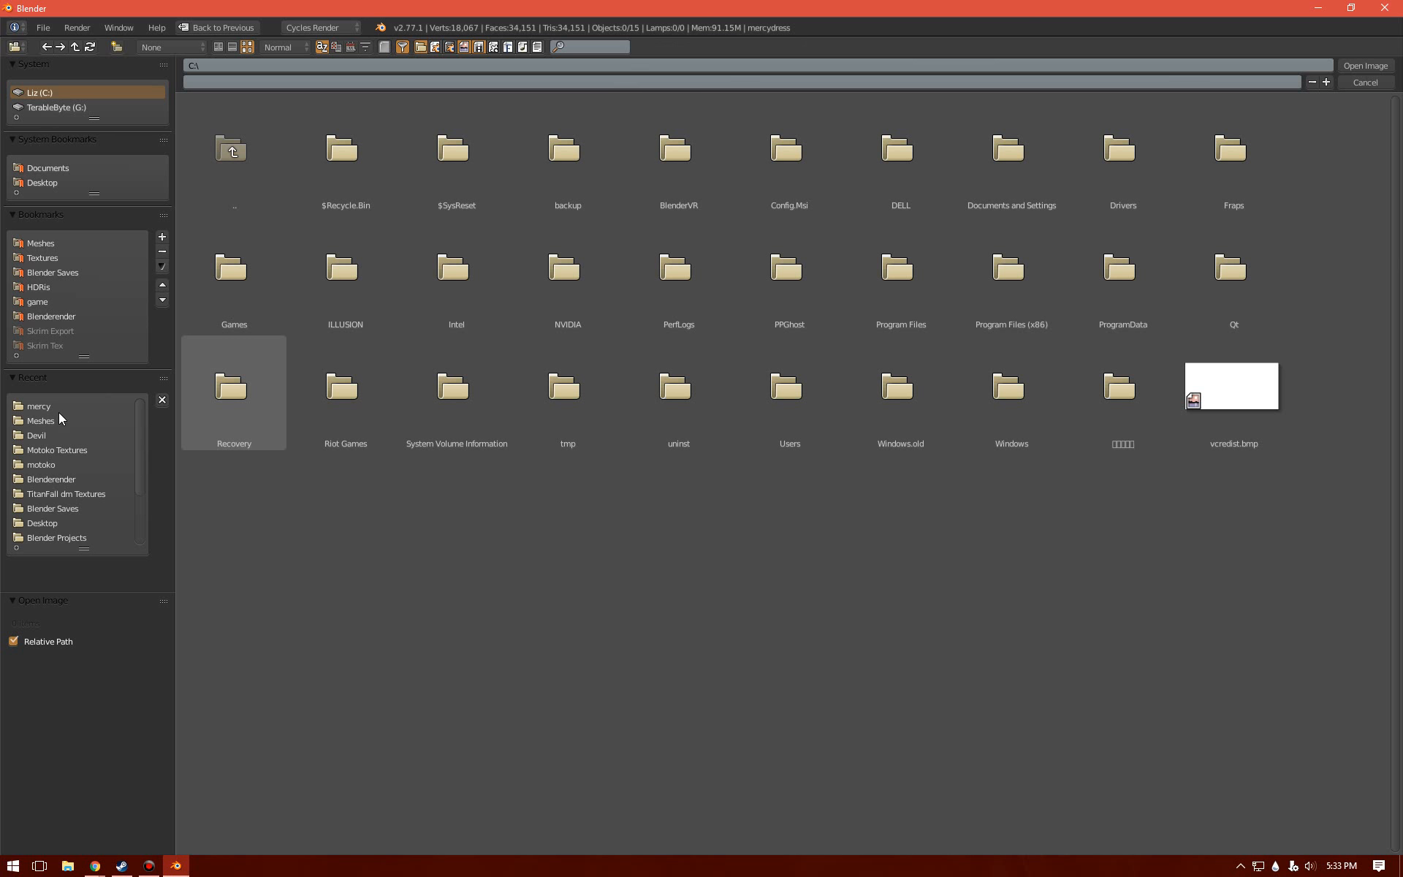
click(42, 259)
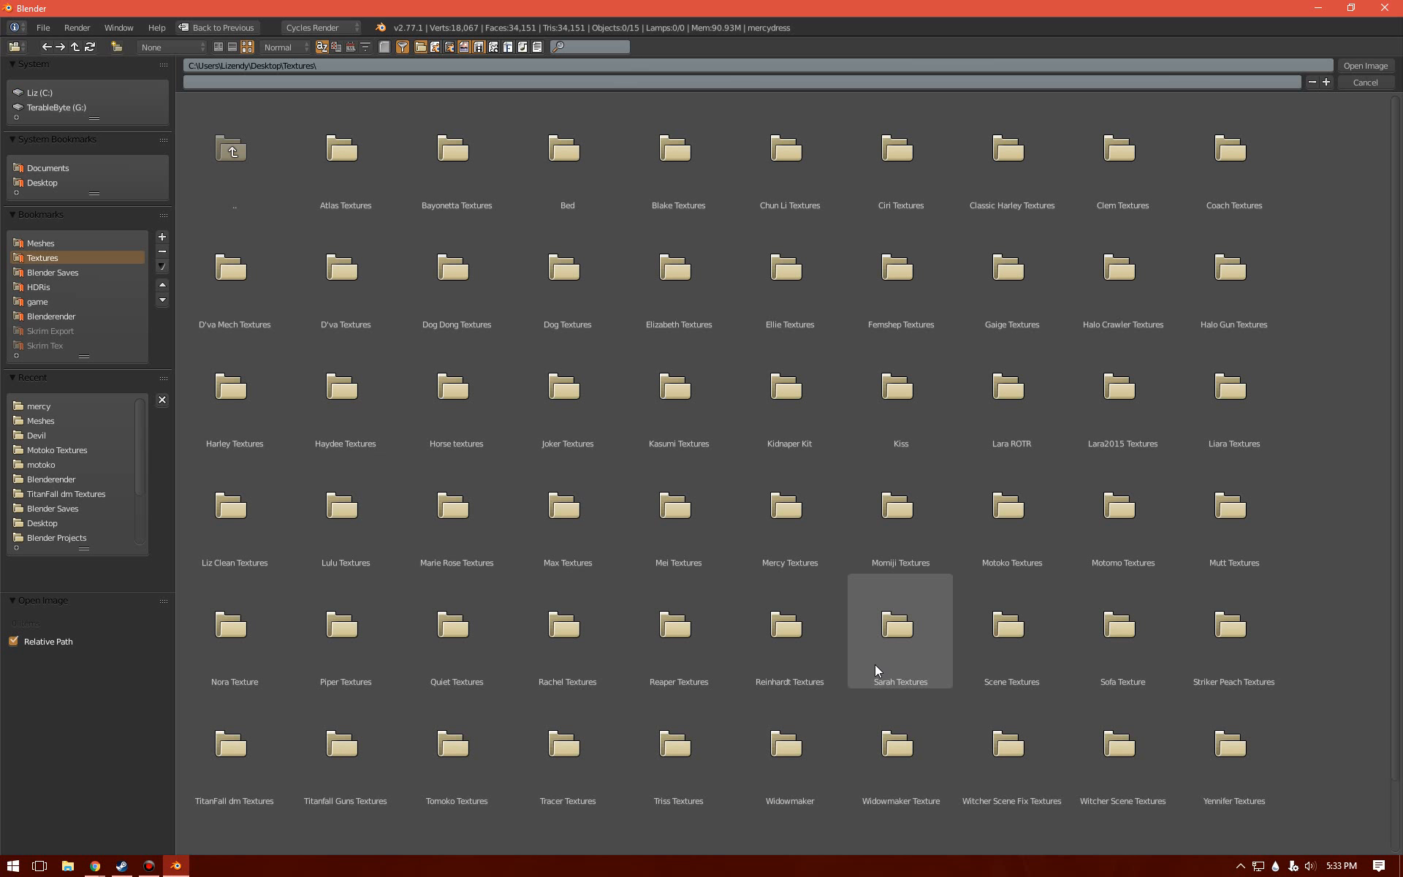
click(766, 545)
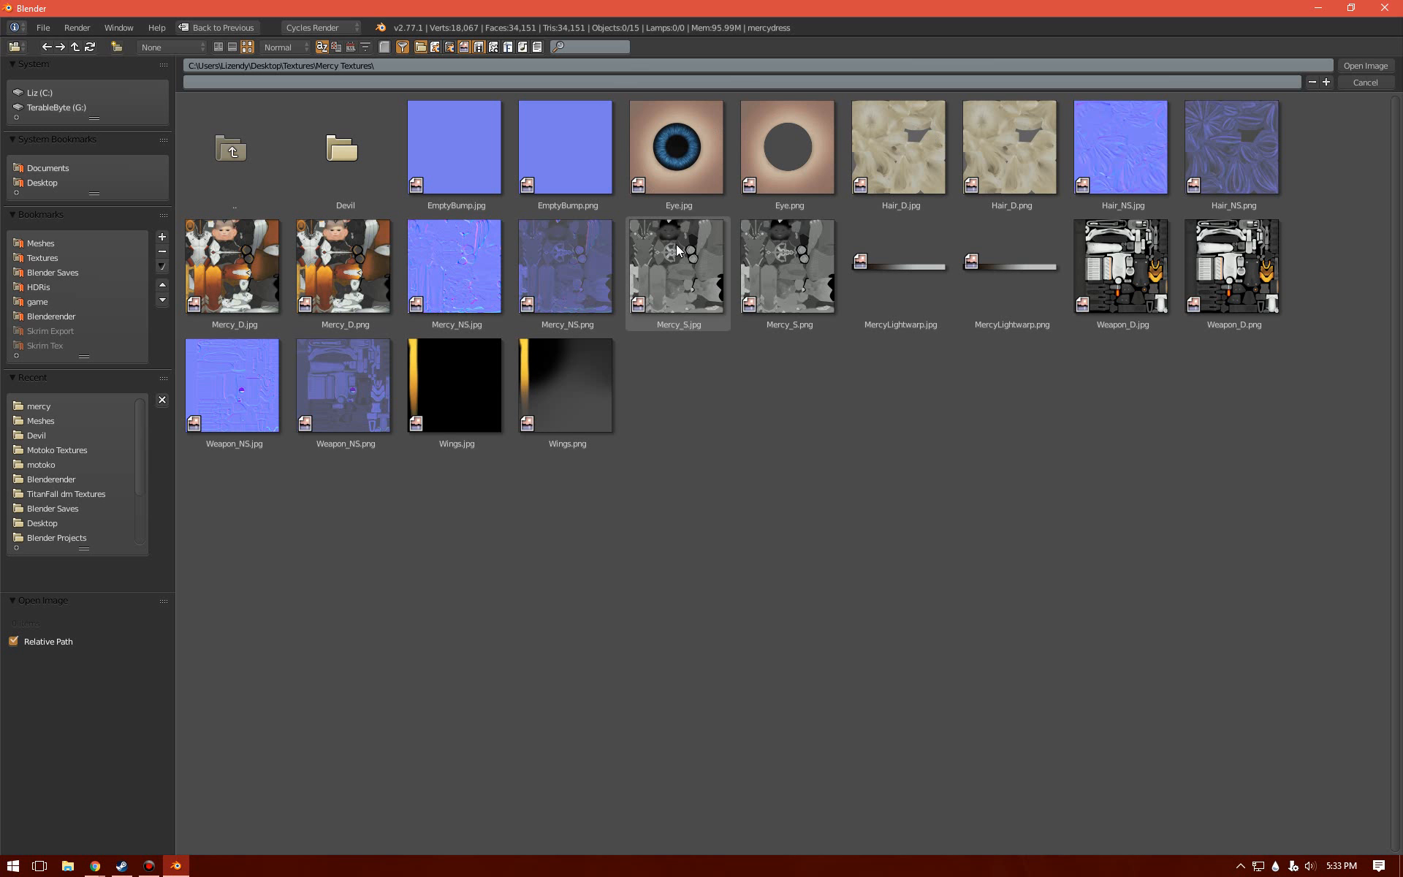
double_click(195, 241)
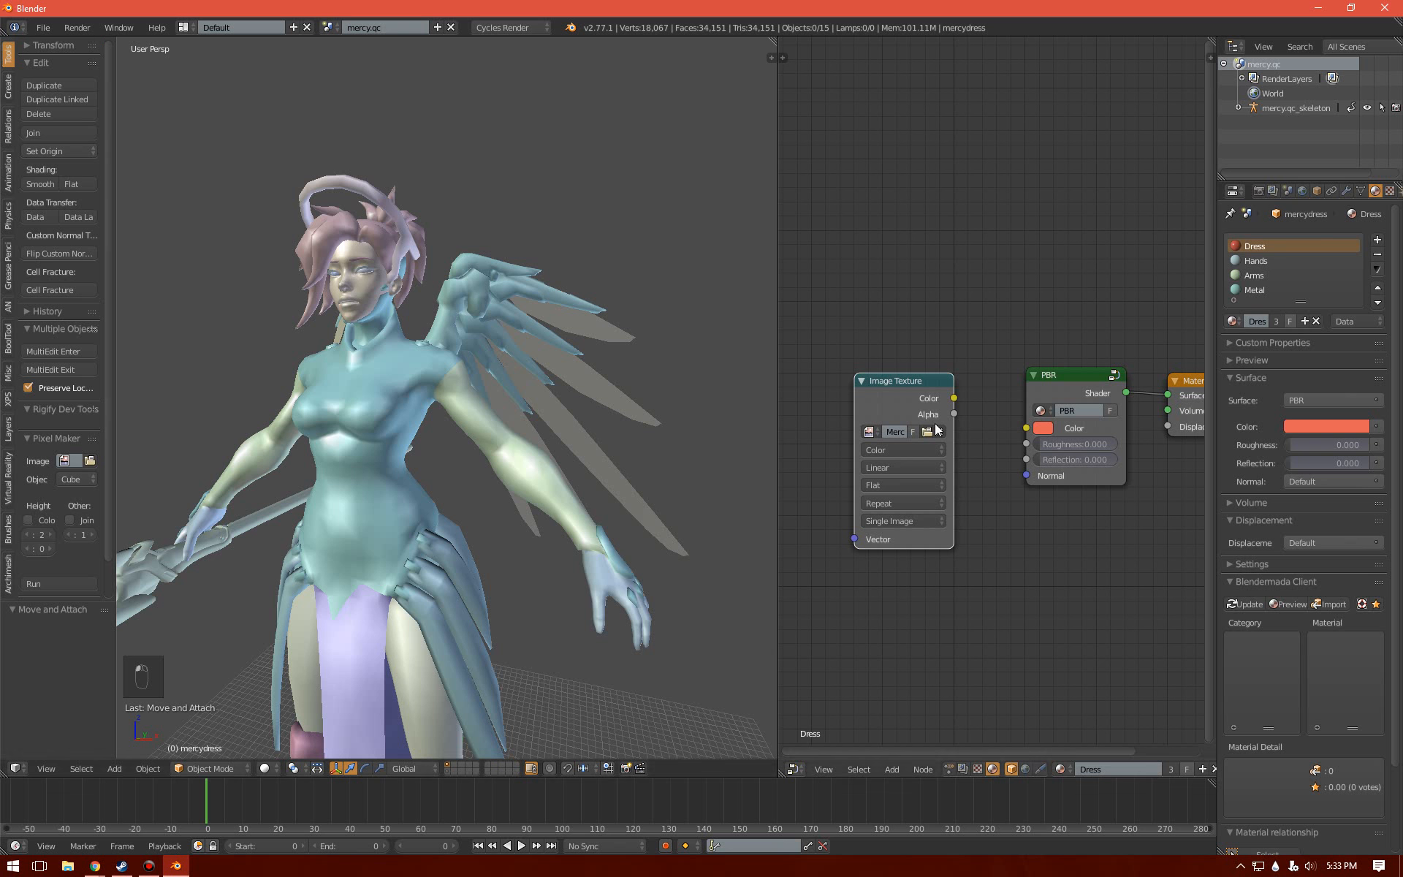
drag(954, 397, 1025, 429)
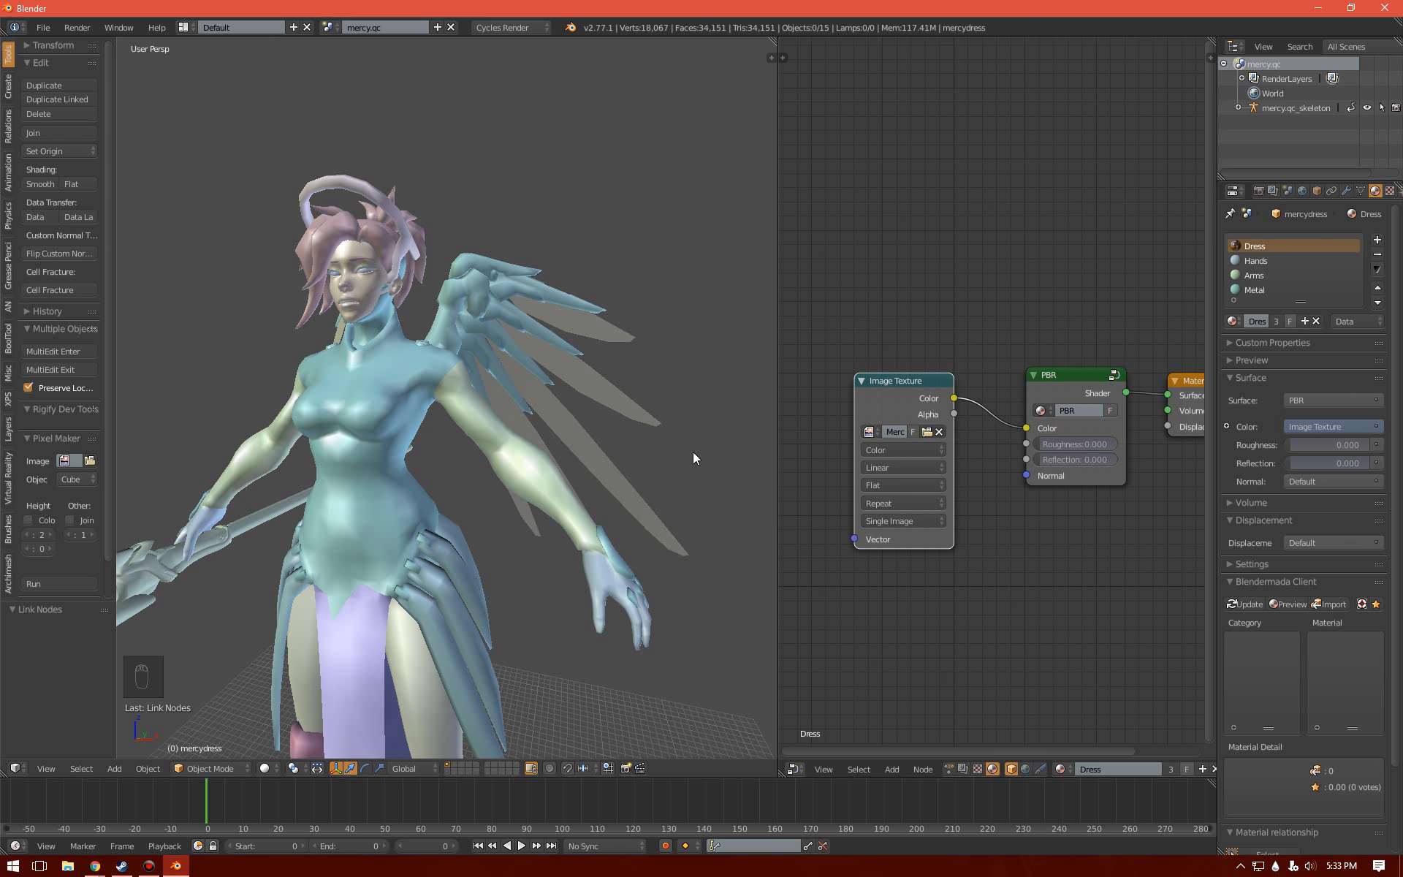
- Switch the 3D viewport to Material shading and view the textured dress up close
key(s)
key(z)
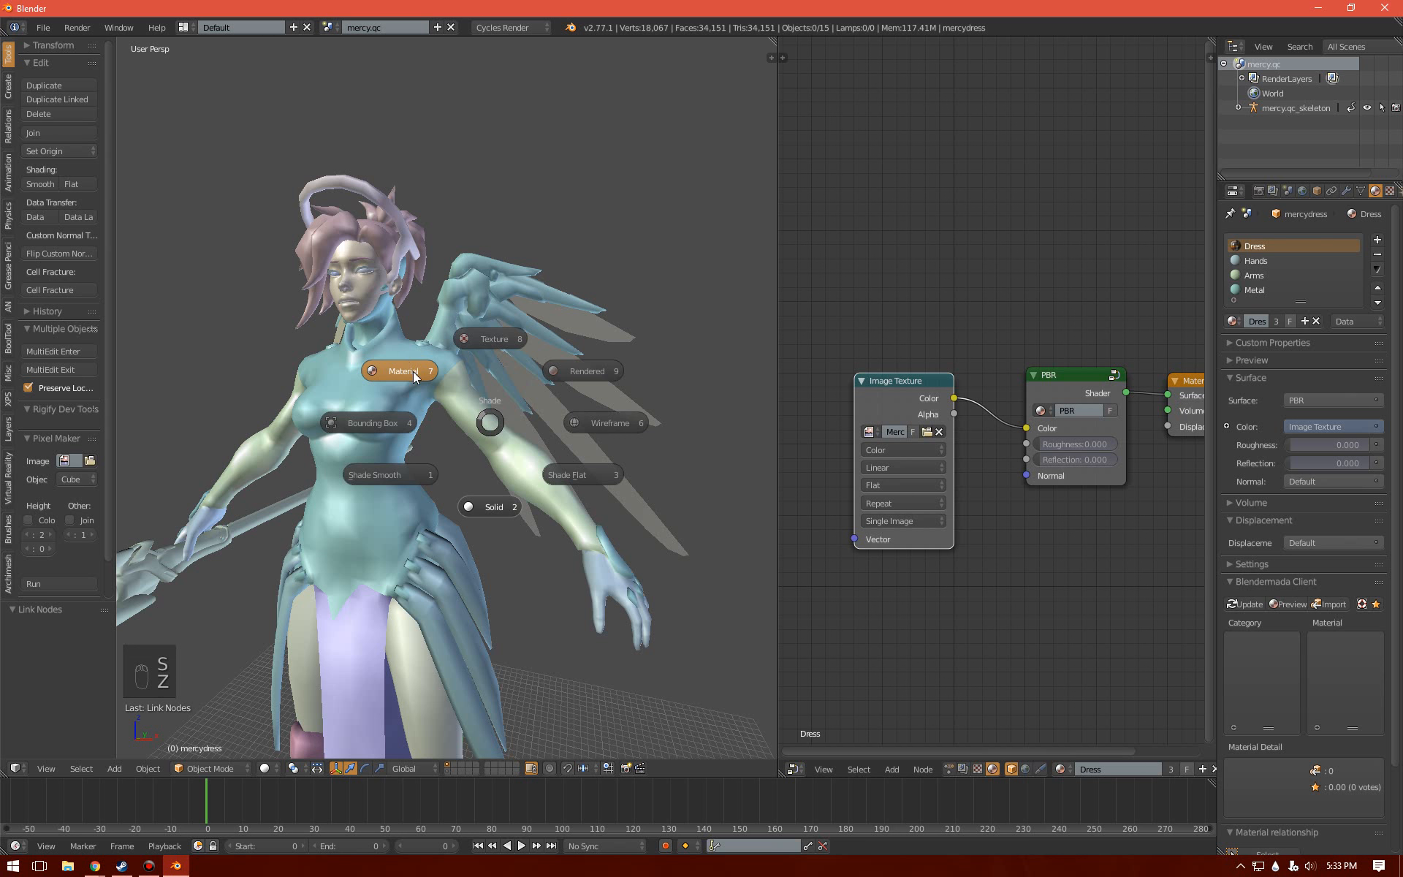
click(414, 371)
mouse_move(313, 370)
middle_down()
mouse_move(346, 310)
mouse_move(454, 380)
middle_up()
scroll(497, 409, up, 3)
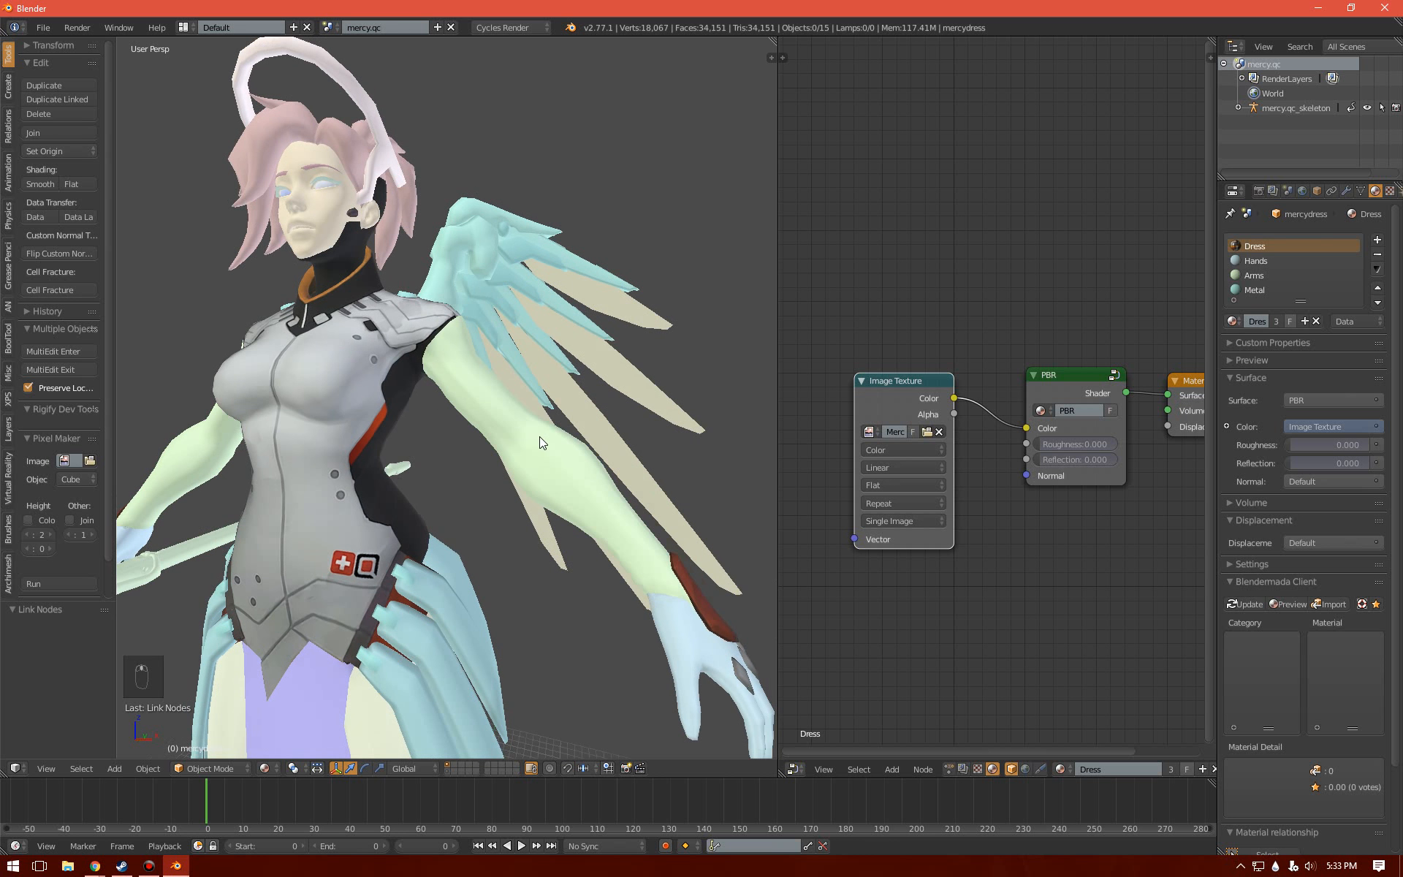
middle_drag(539, 436, 557, 462)
- Duplicate the Image Texture node and place the copy directly below the original
middle_drag(1001, 407, 984, 386)
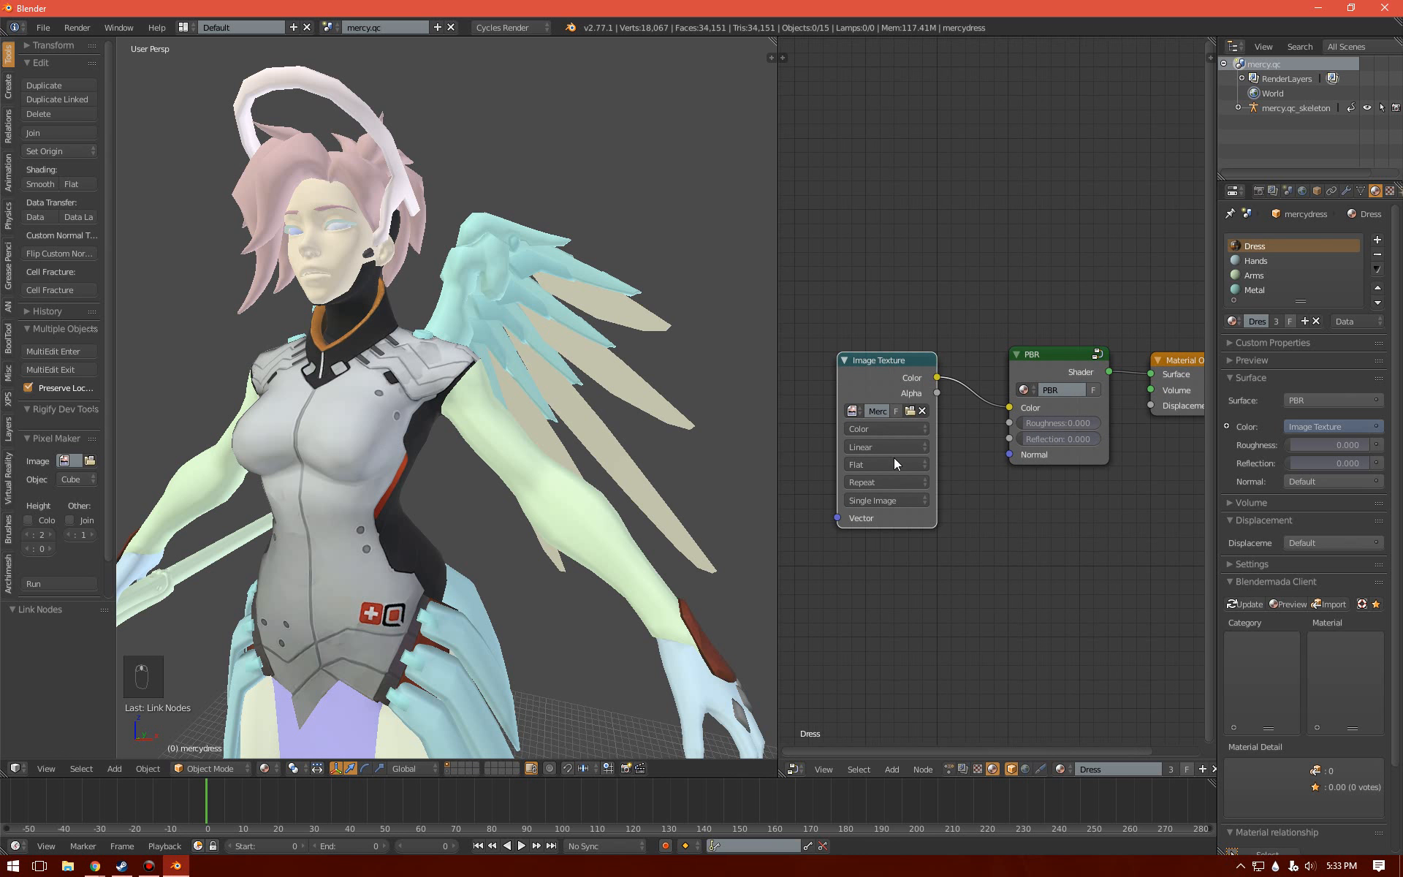
click(882, 372)
key(shift+d)
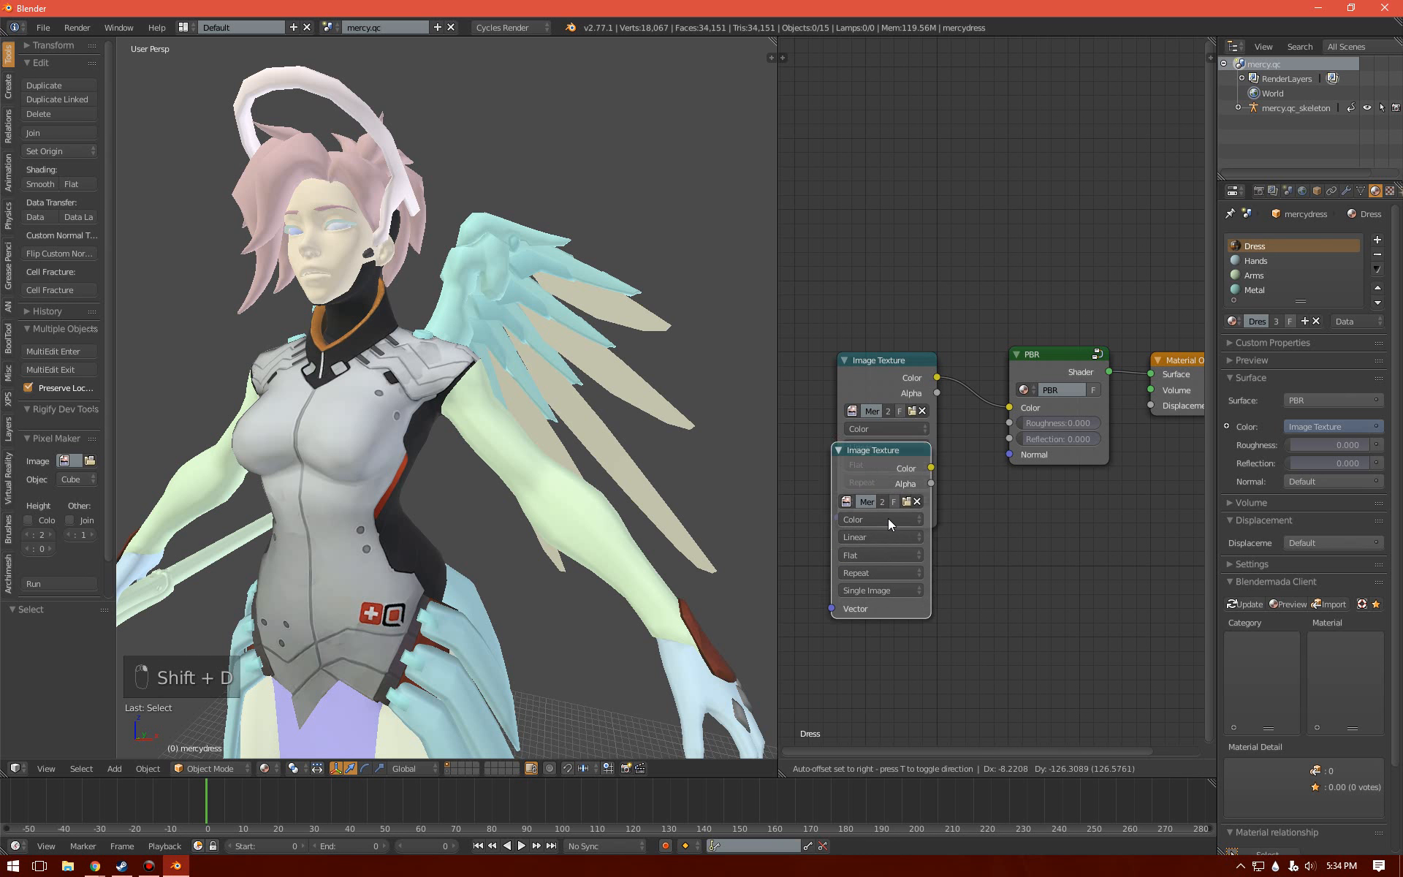
click(895, 594)
middle_drag(943, 525, 937, 411)
- Add a Normal Map node below the PBR node and connect its Normal output to the PBR node's Normal input
key(shift+a)
mouse_move(1007, 486)
click(1075, 533)
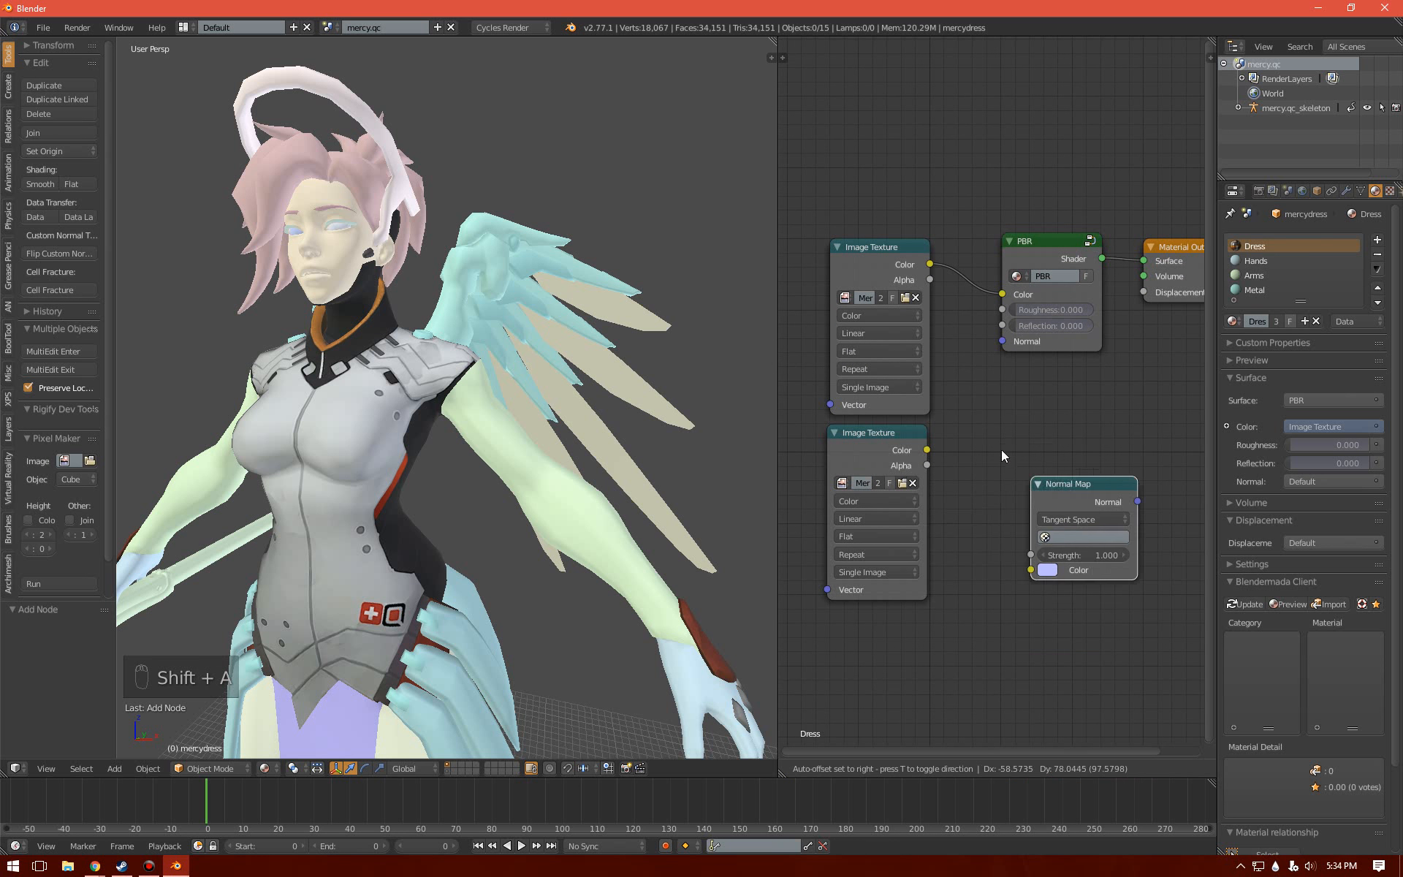
click(997, 489)
drag(1060, 463, 1002, 341)
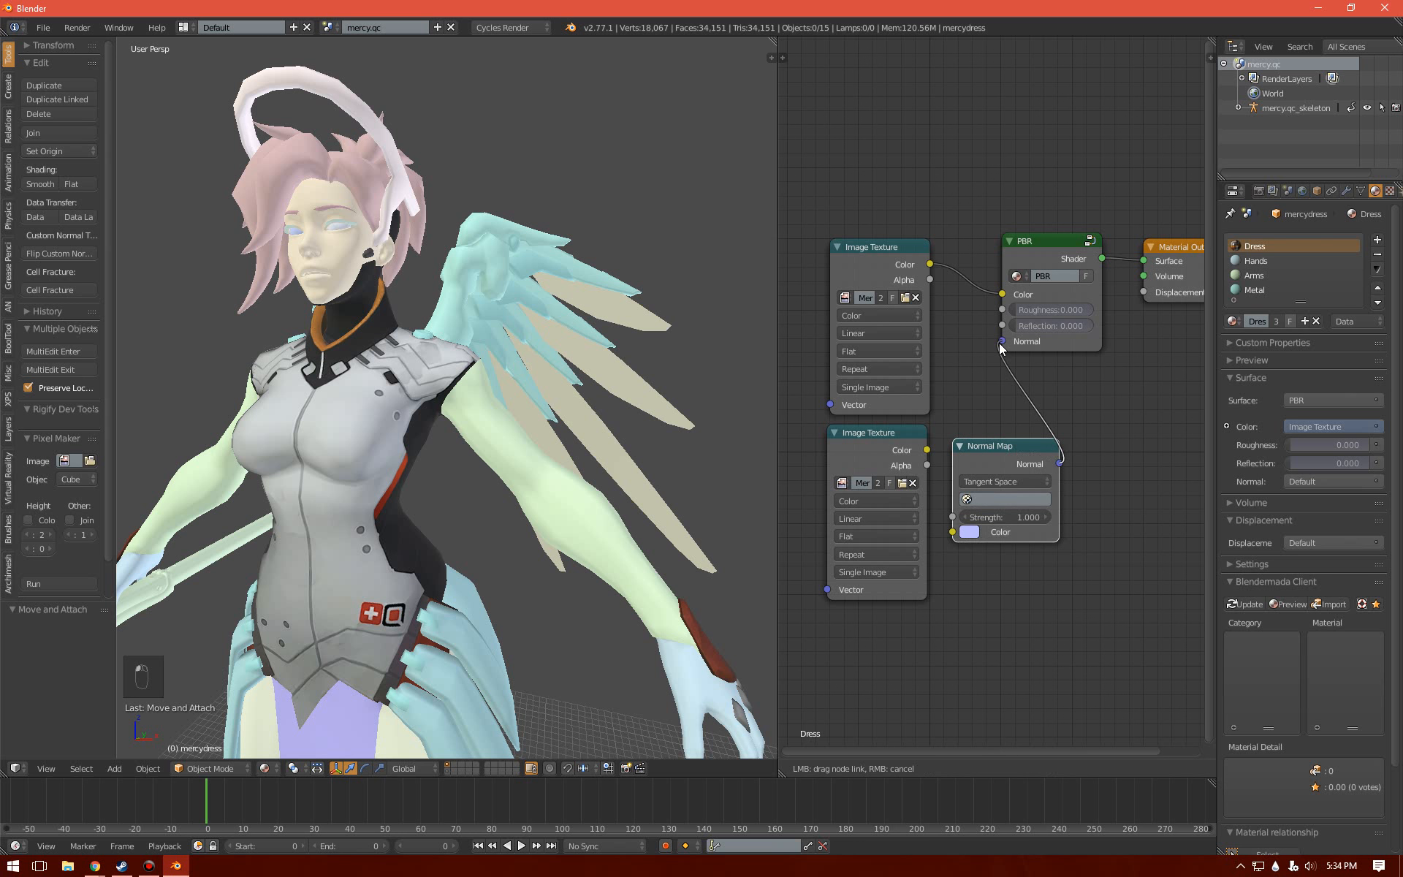
- Move the duplicated Image Texture node away from the Normal Map node and load Mercy_NS.jpg into it
middle_drag(859, 441, 943, 414)
drag(942, 414, 845, 436)
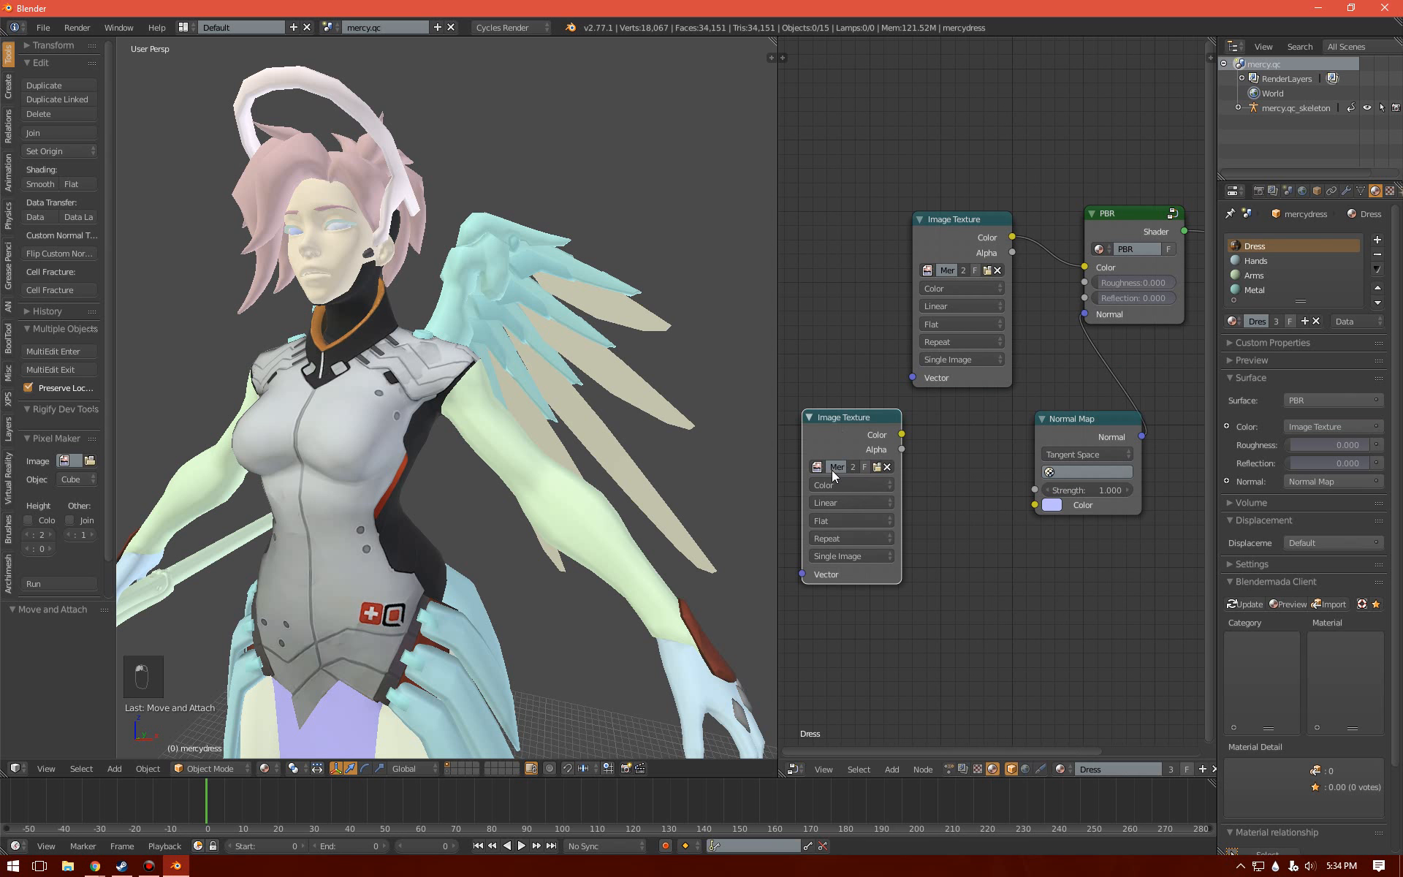
click(875, 468)
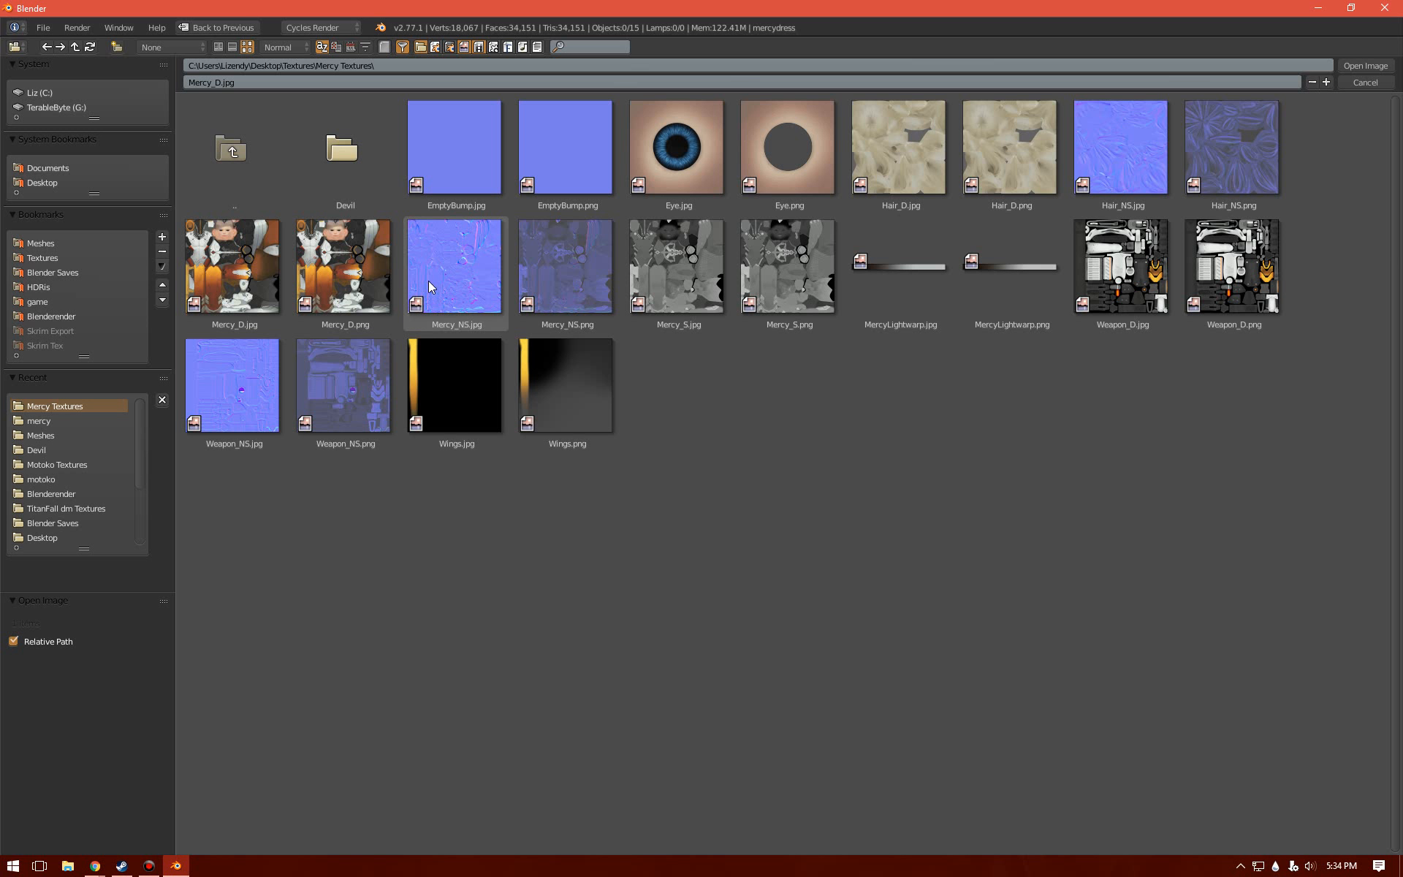
double_click(428, 284)
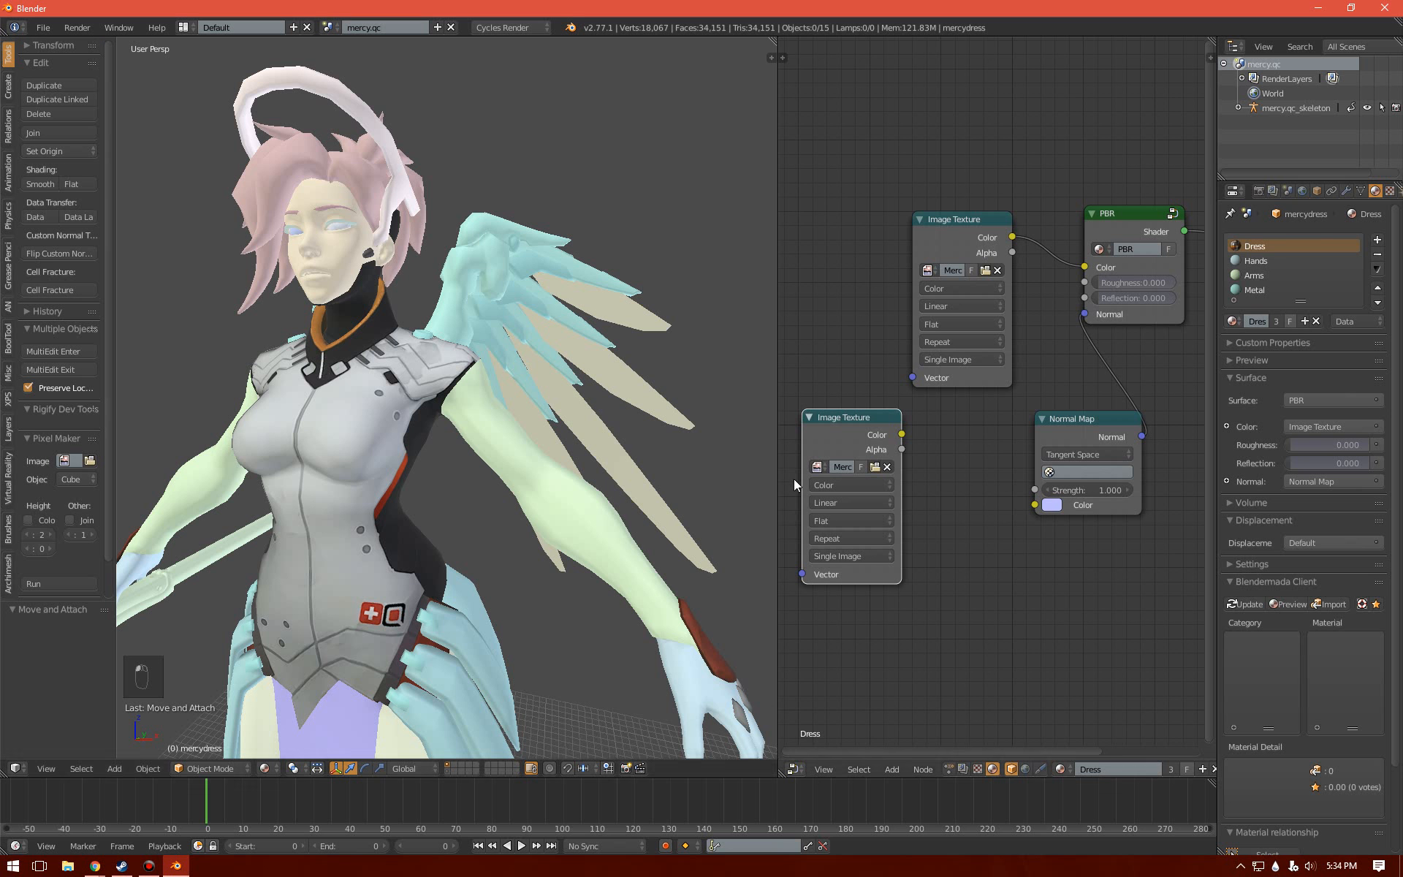
- Set the Mercy_NS.jpg texture's color space to Non-Color Data and connect its Color output to the Normal Map's Color input
click(837, 489)
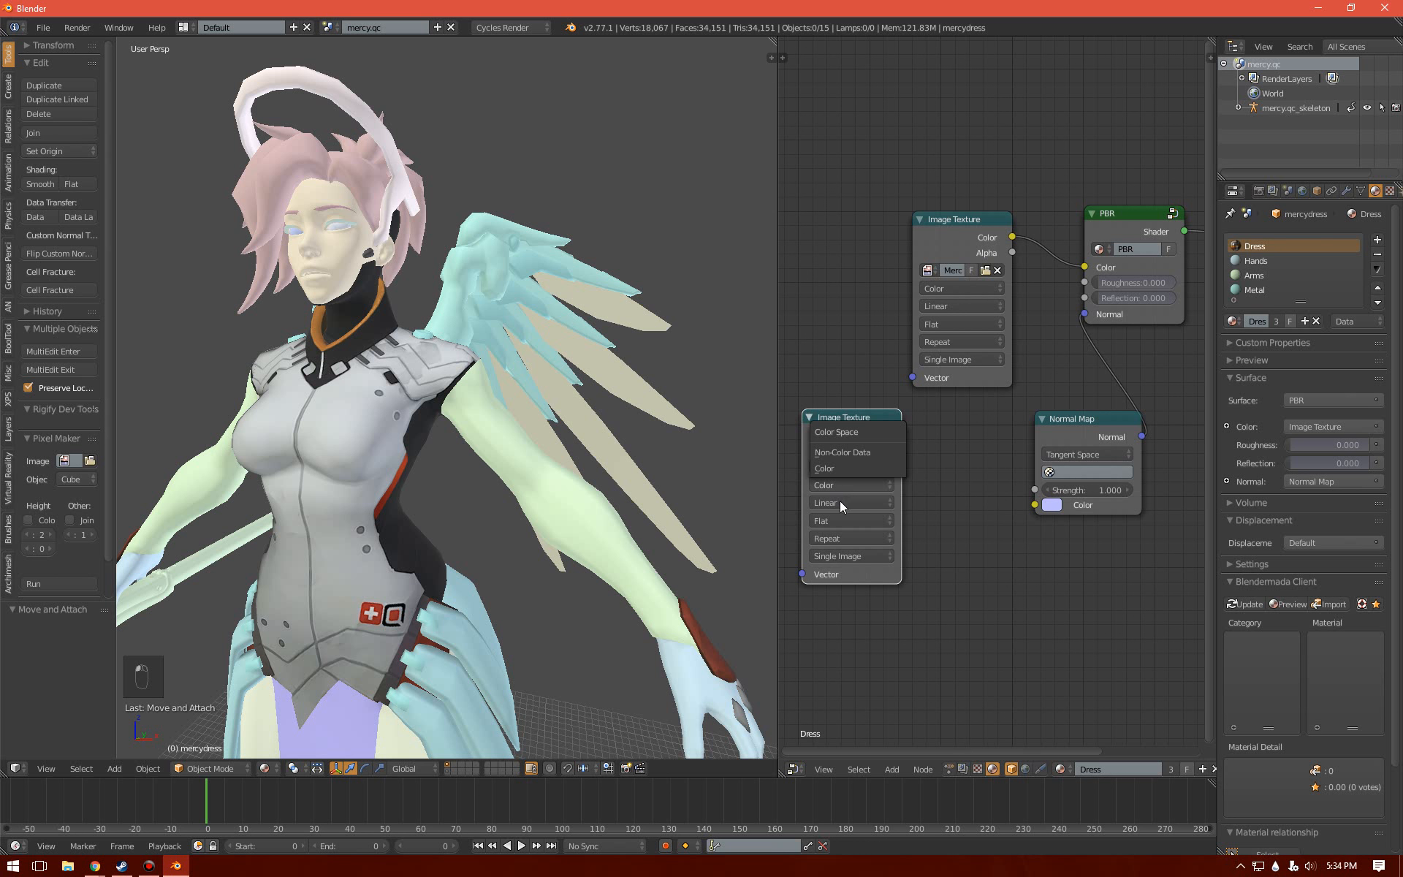
click(871, 451)
key(Escape)
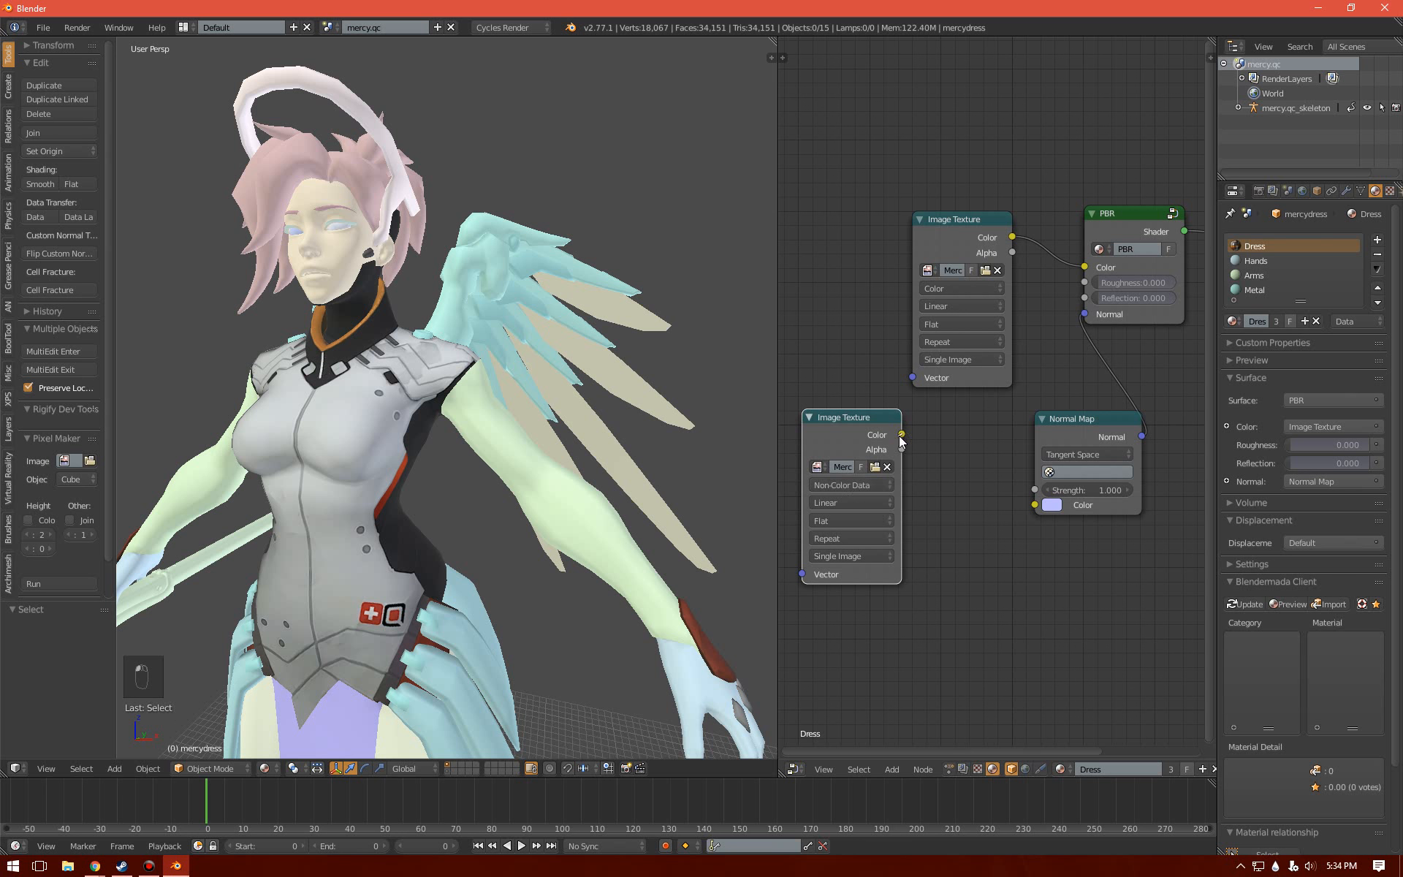
drag(901, 434, 1046, 506)
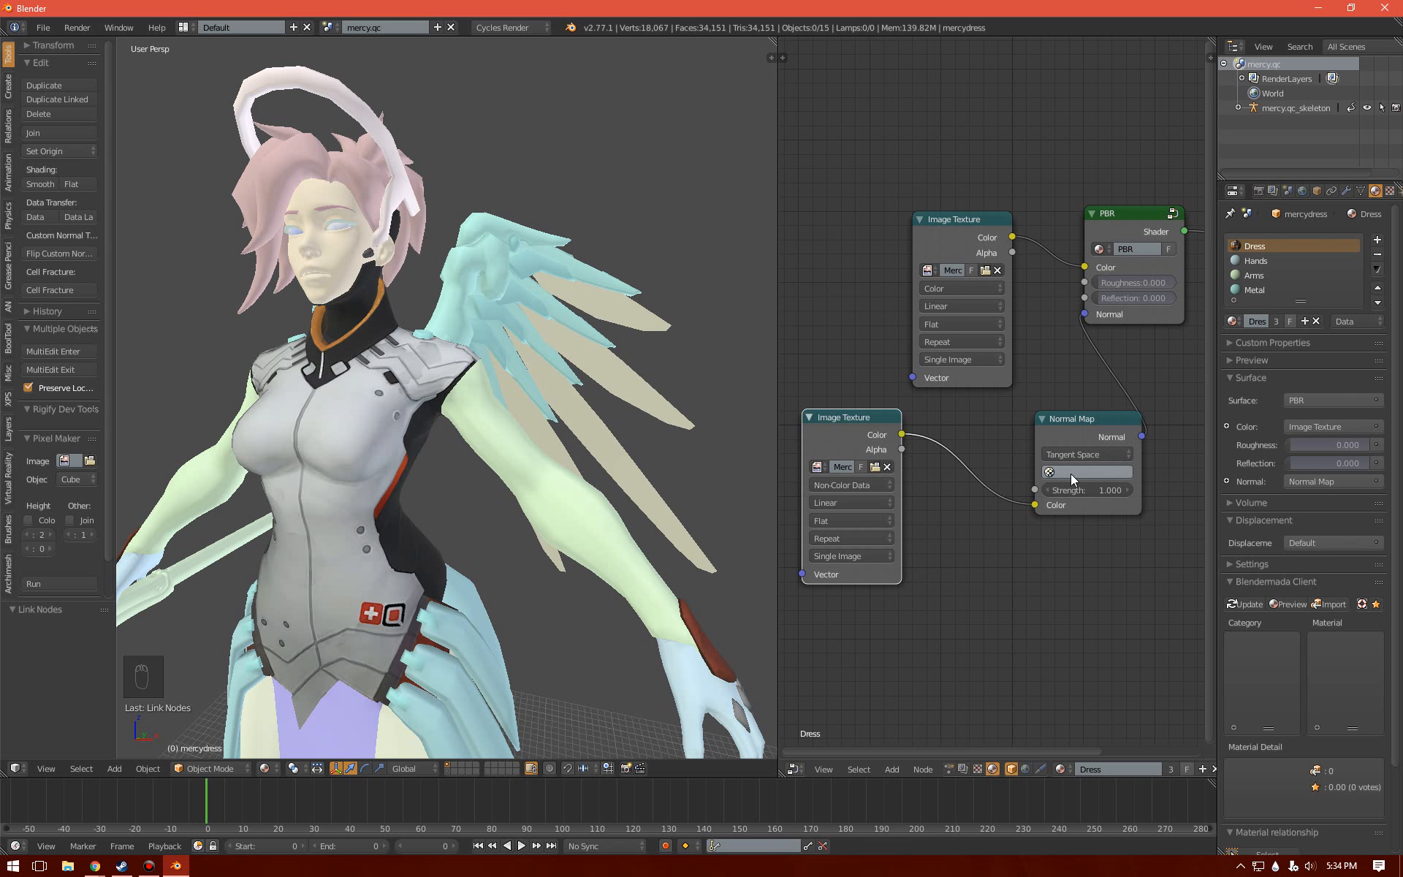
- Tidy the node layout by shifting the Normal Map node and raising the diffuse Image Texture node above the PBR node
drag(1096, 442, 1056, 436)
middle_drag(1111, 478, 956, 530)
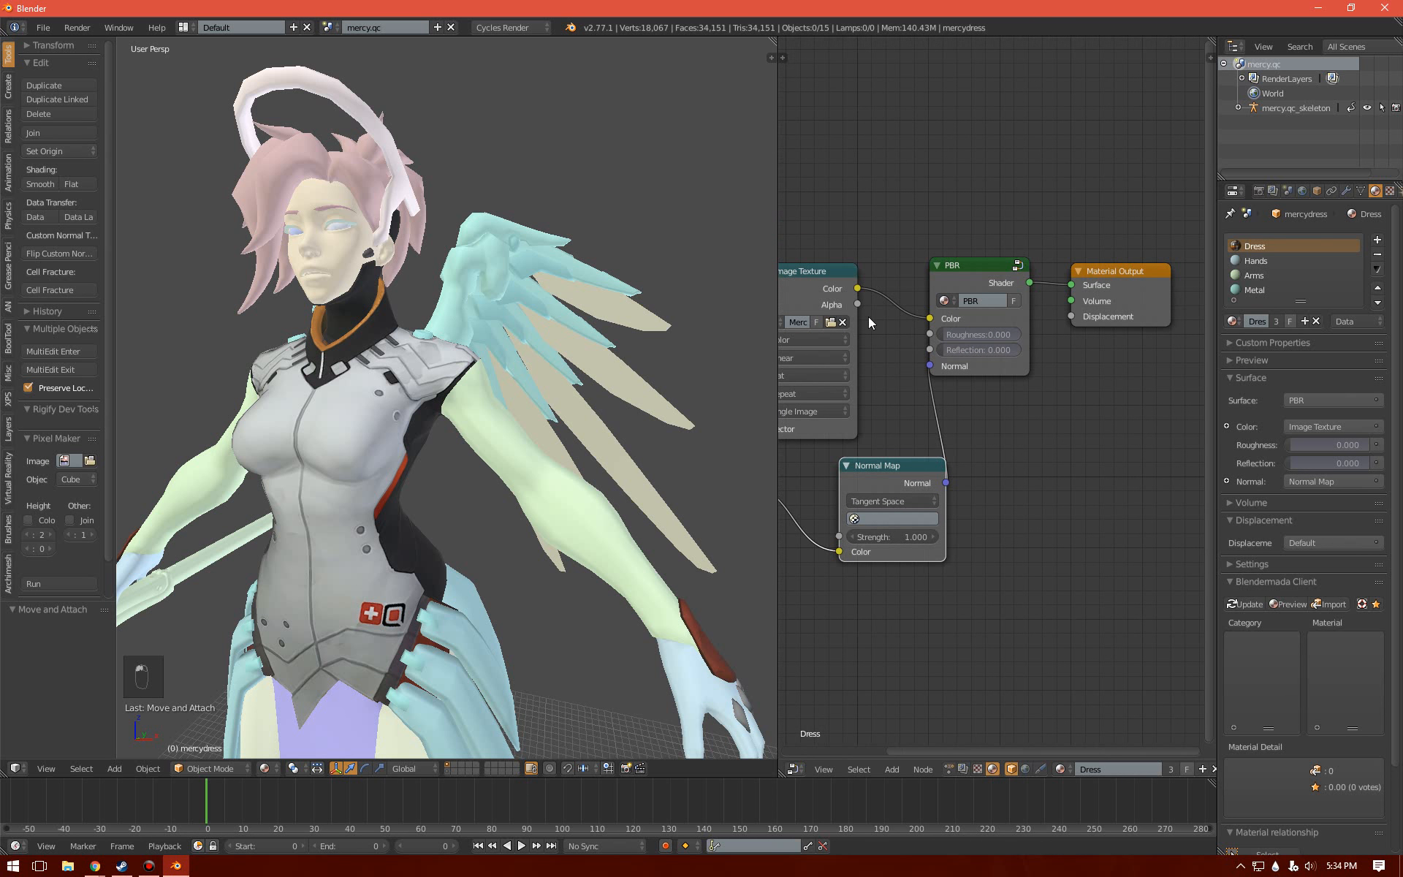
middle_drag(835, 304, 875, 316)
drag(862, 304, 862, 200)
scroll(995, 269, down, 3)
middle_drag(914, 261, 928, 298)
- Select all nodes of the Dress material and copy them to the clipboard
key(a)
key(a)
key(a)
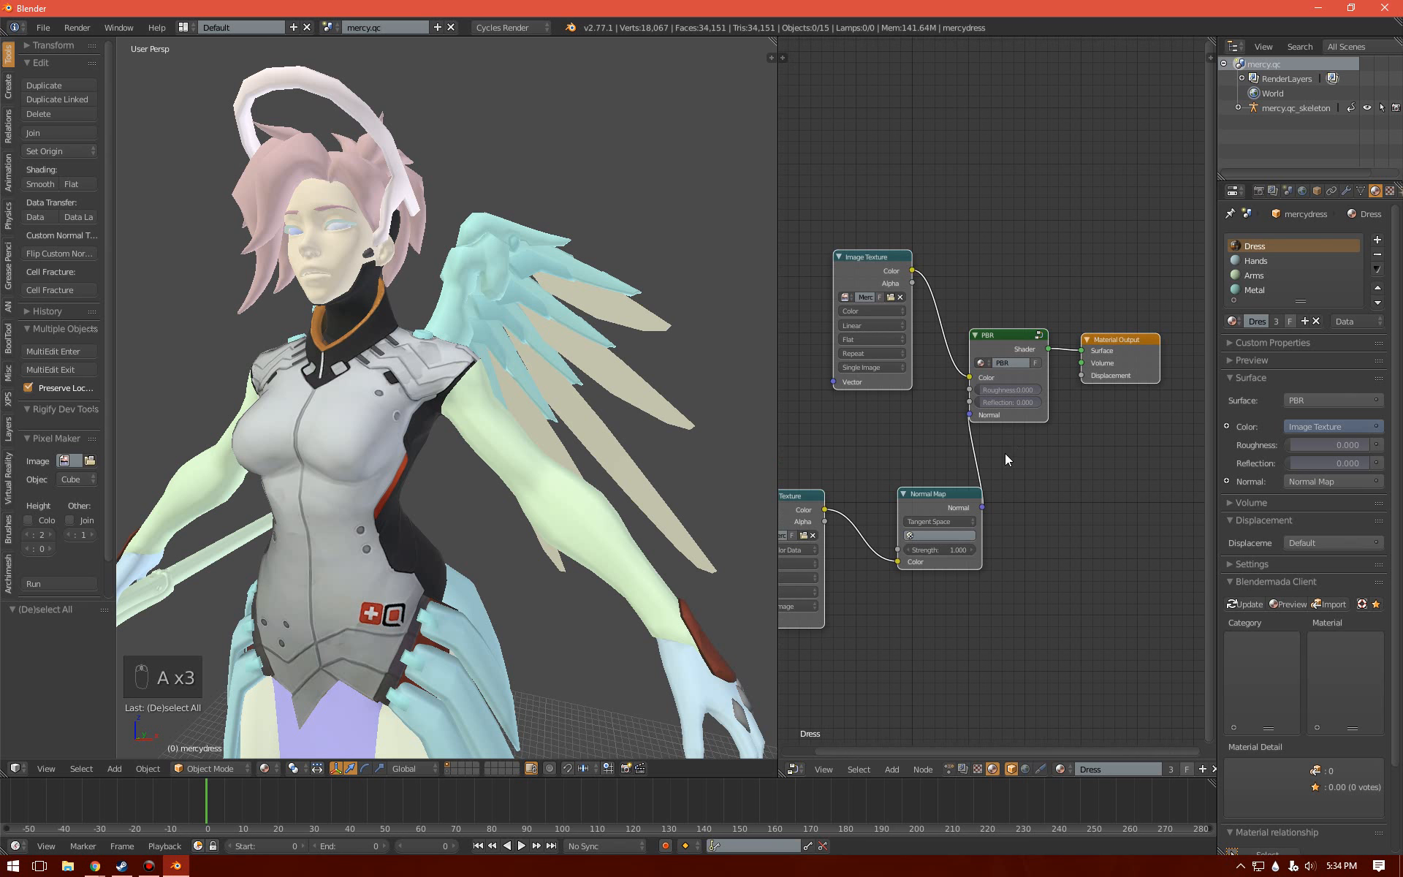
key(ctrl+c)
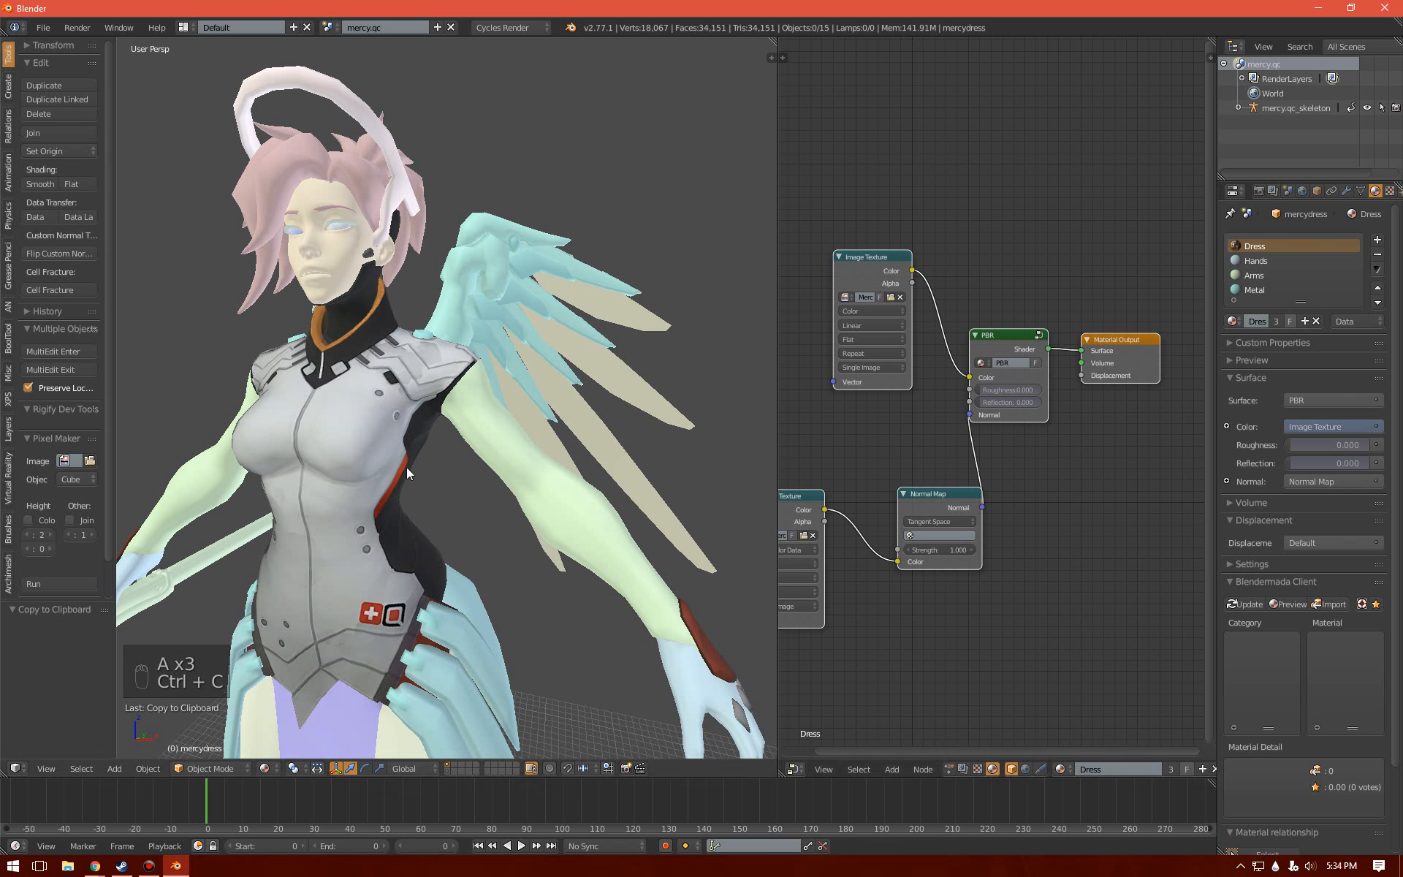
- Preview the model in Rendered shading, then return to Material shading with the whole figure in view
key(z)
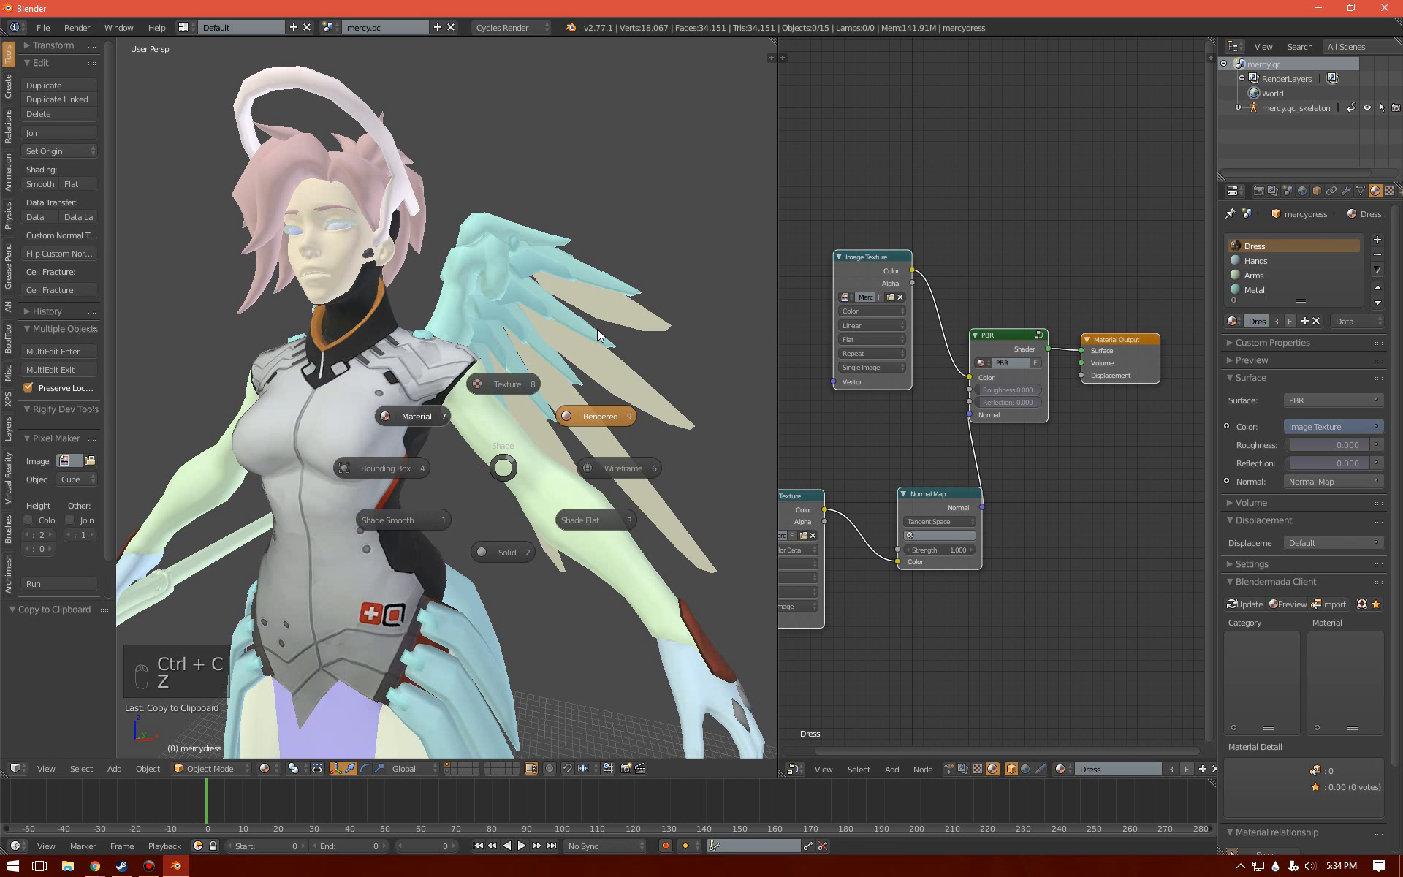
click(598, 328)
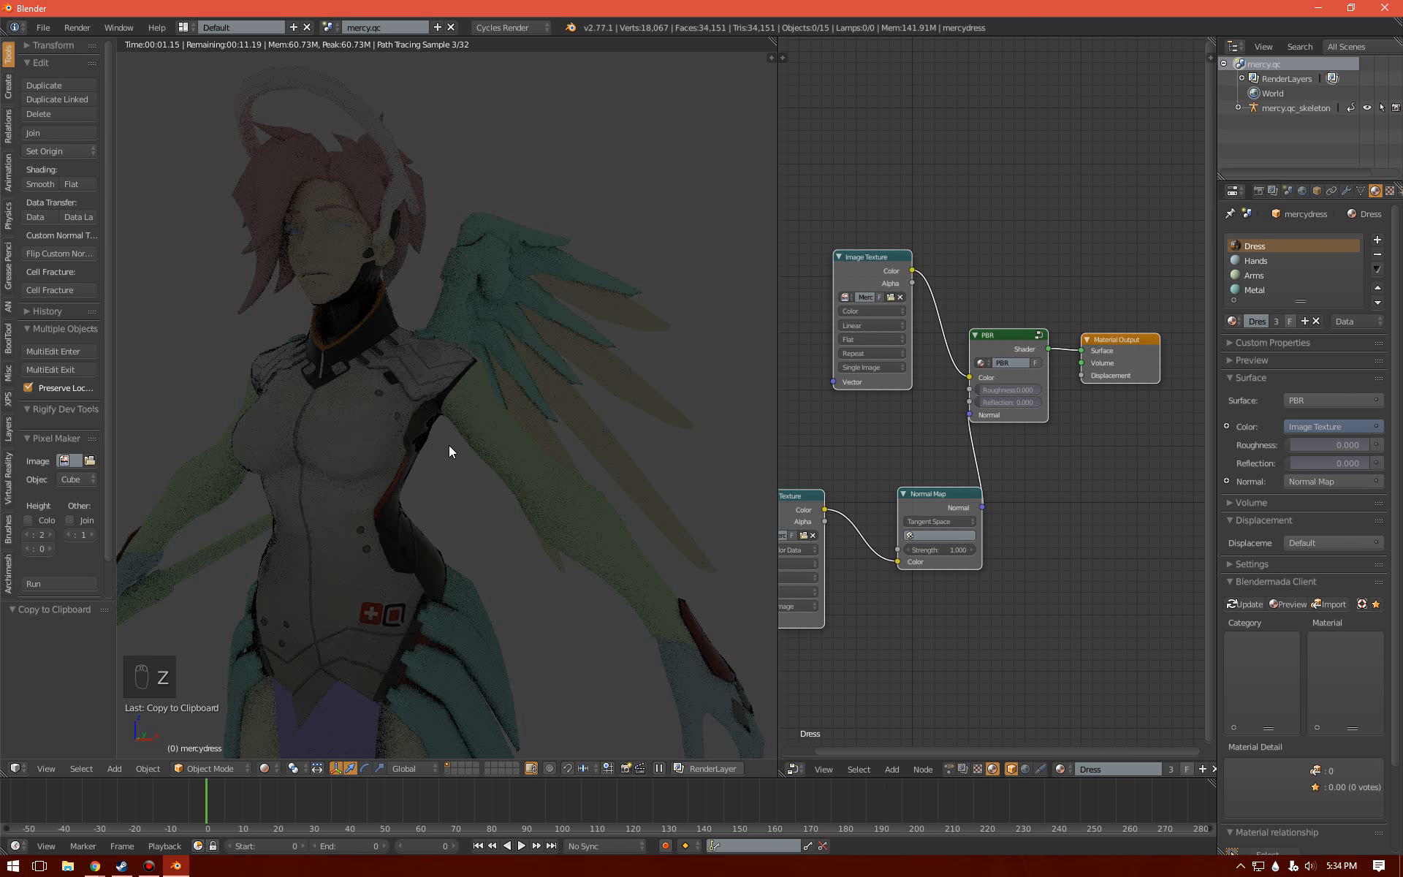
key(z)
scroll(598, 439, down, 10)
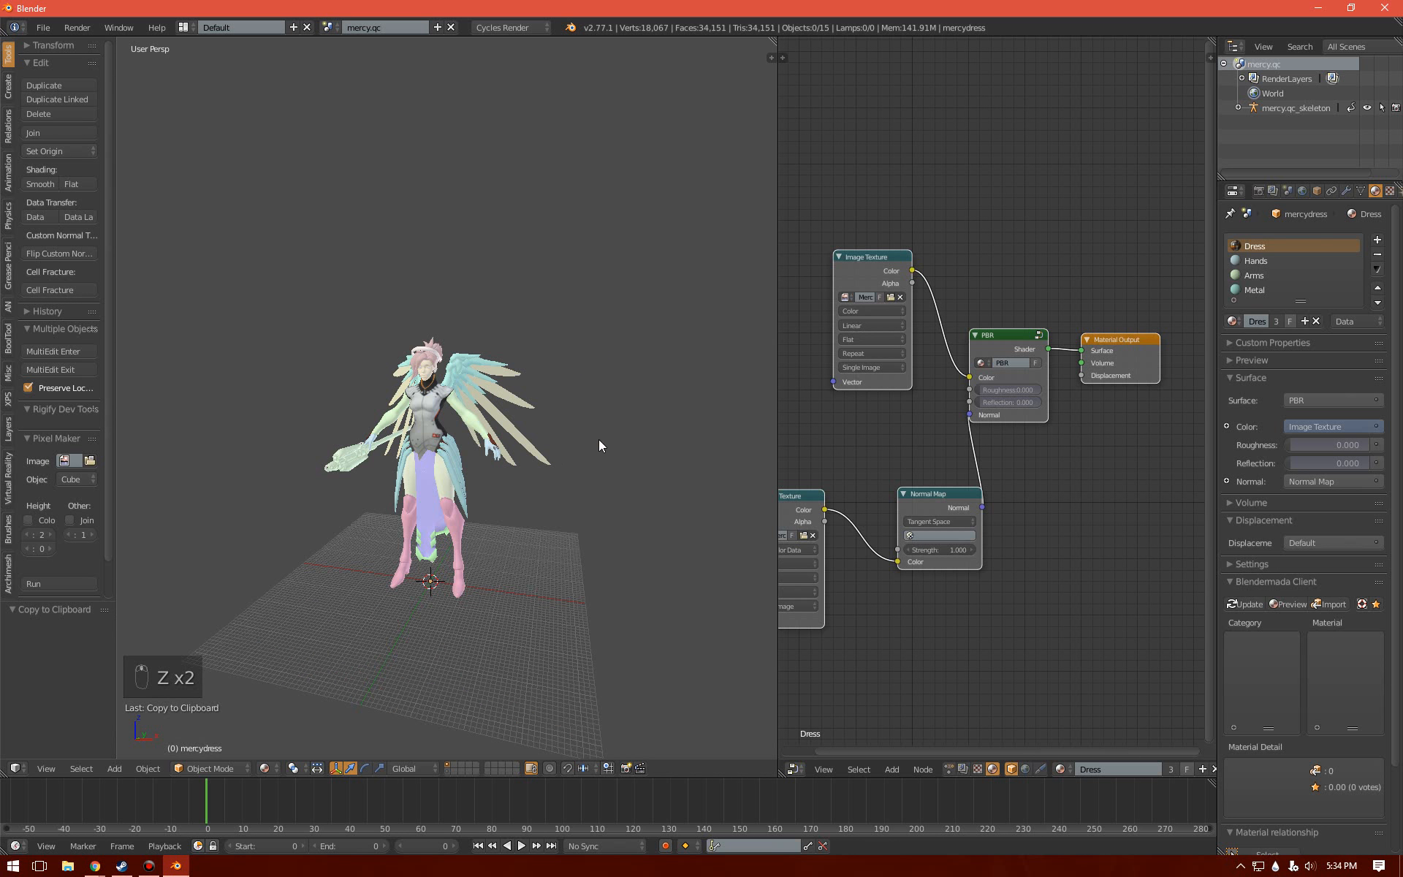
- Add a Sun lamp, move it up in front of the model and rotate it about 70° to shine toward the figure
key(shift+a)
mouse_move(551, 600)
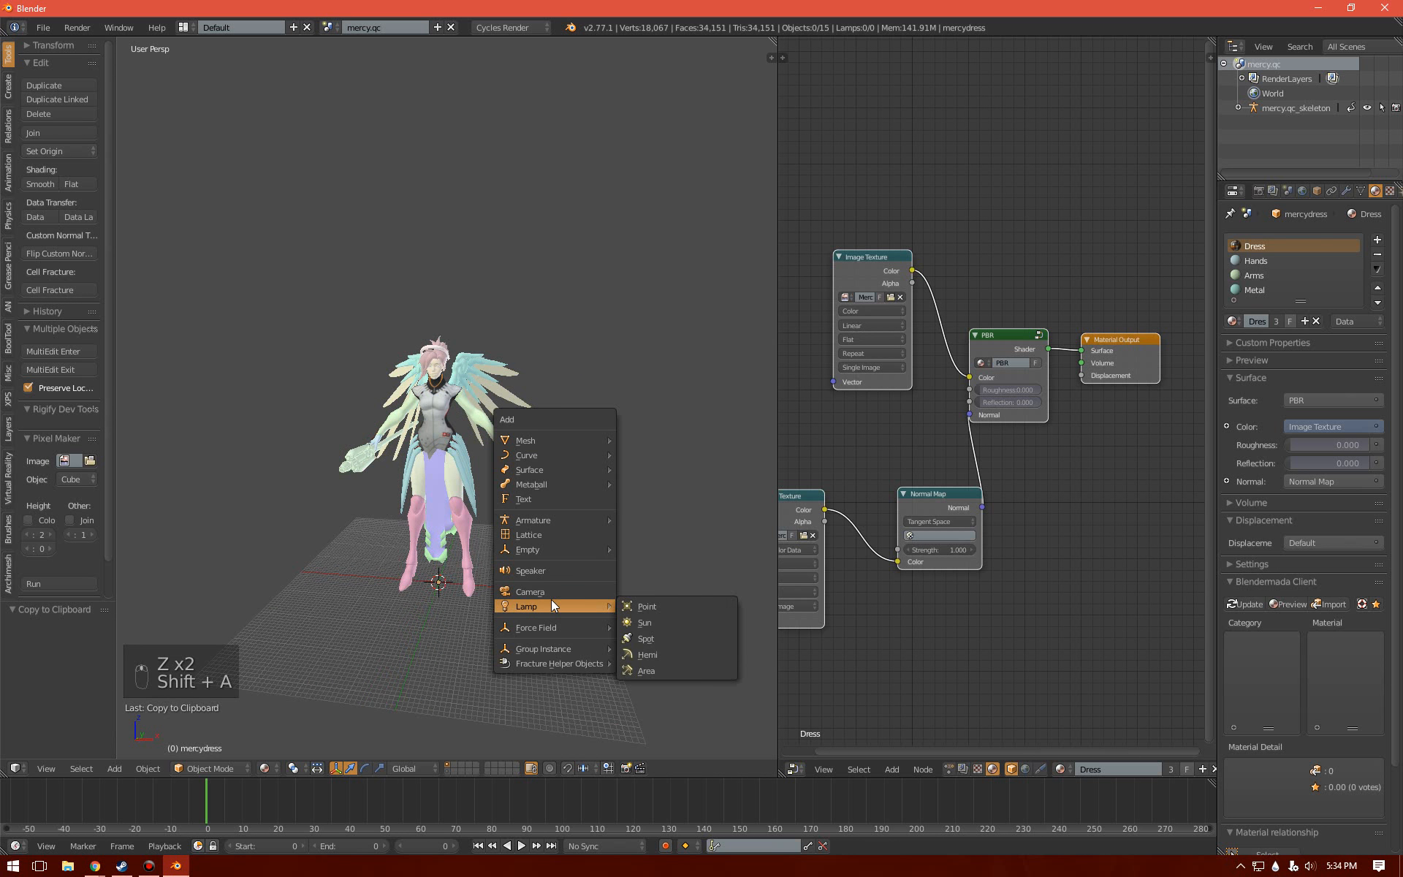
click(649, 622)
middle_drag(601, 568, 567, 536)
key(g)
click(634, 475)
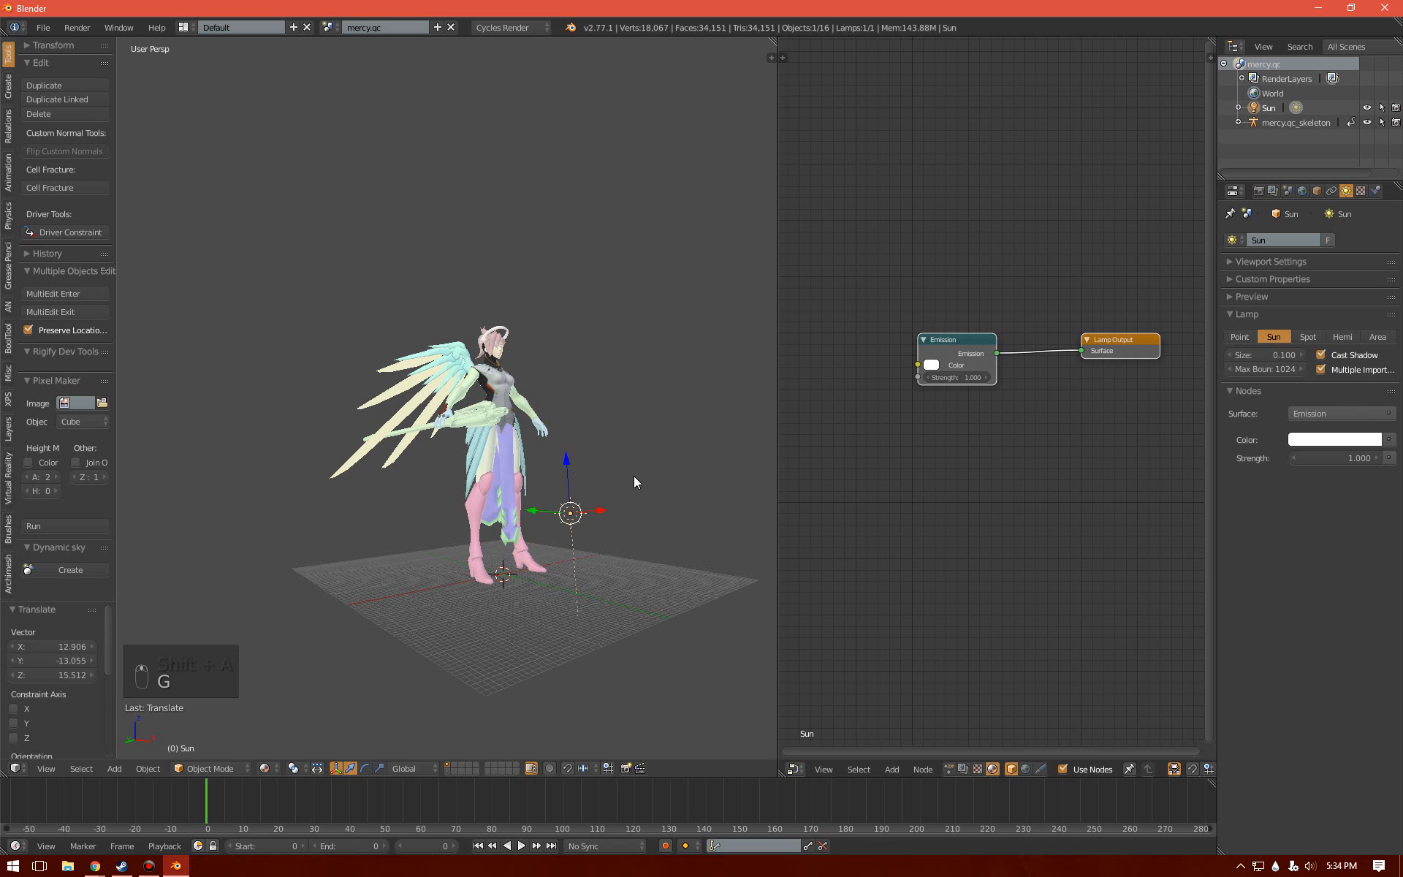
key(r)
click(696, 577)
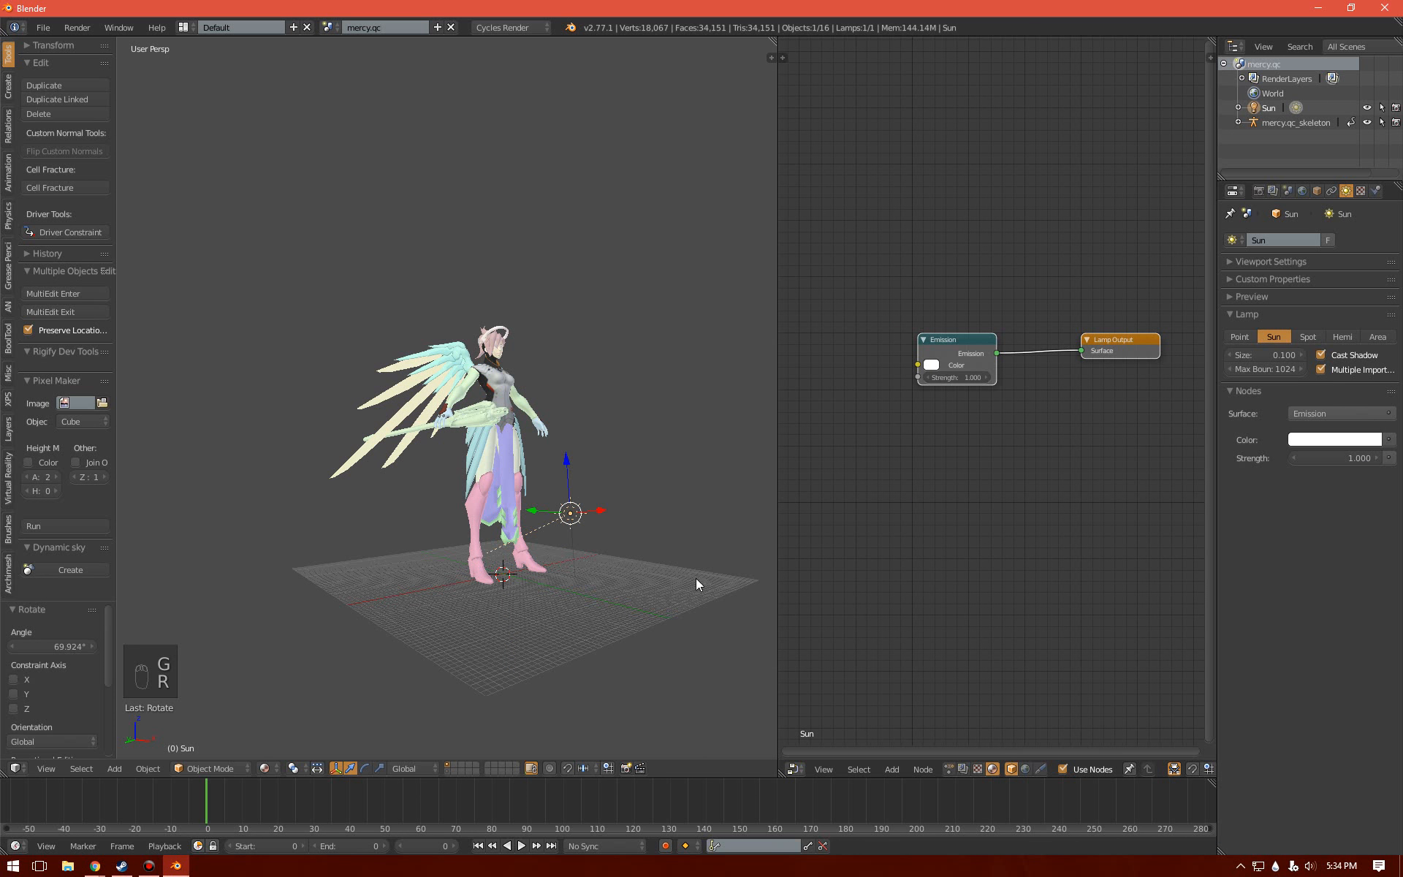
- Give the Sun lamp's Emission node a pale warm pink color and a strength of 6
click(931, 364)
click(970, 247)
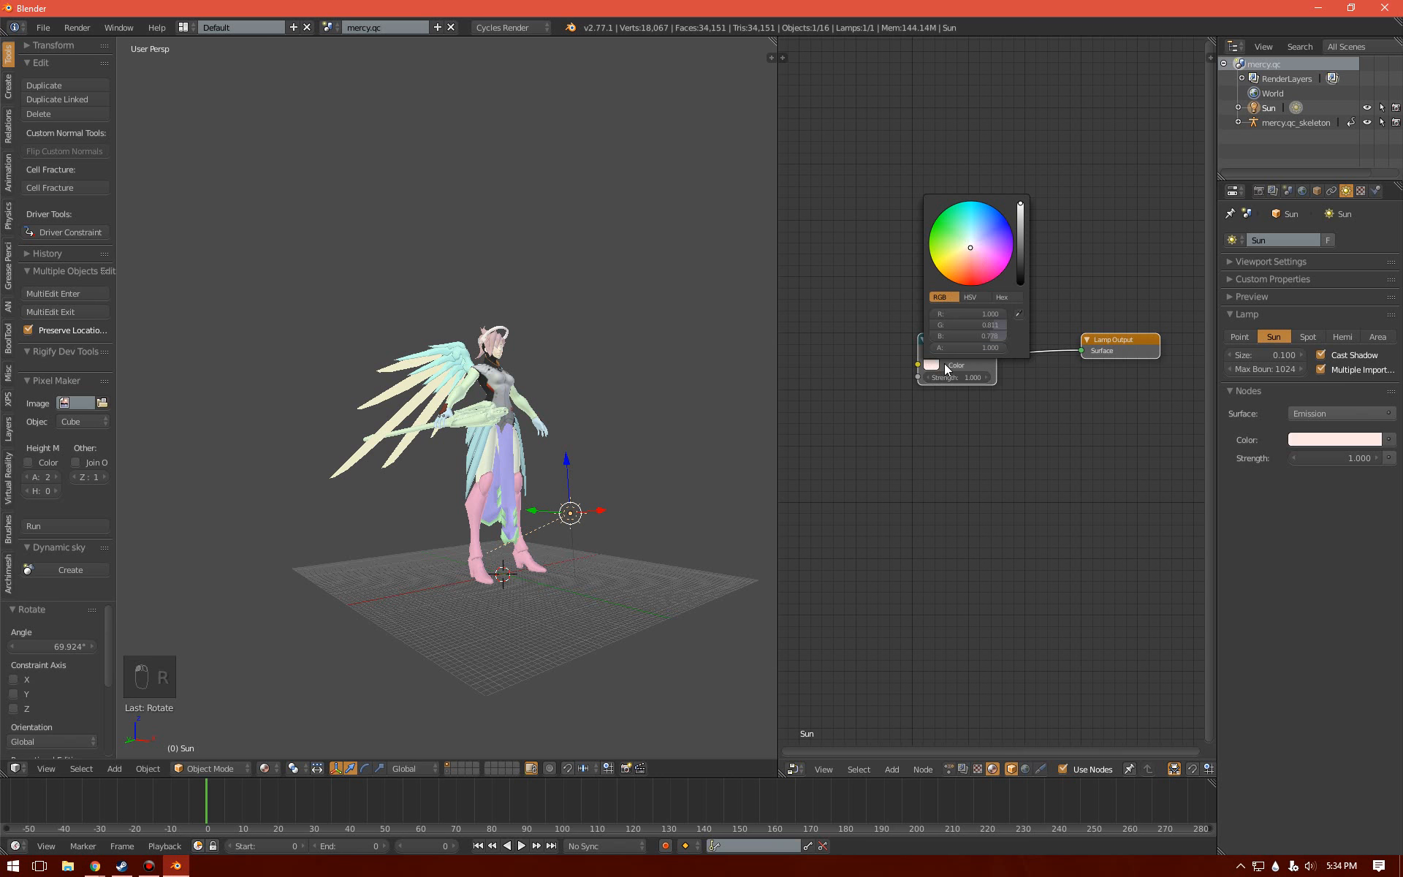
click(973, 376)
key(Return)
- Preview the model in Rendered shading and examine the dress's chest and collar up close
scroll(588, 387, up, 9)
middle_drag(584, 387, 507, 389)
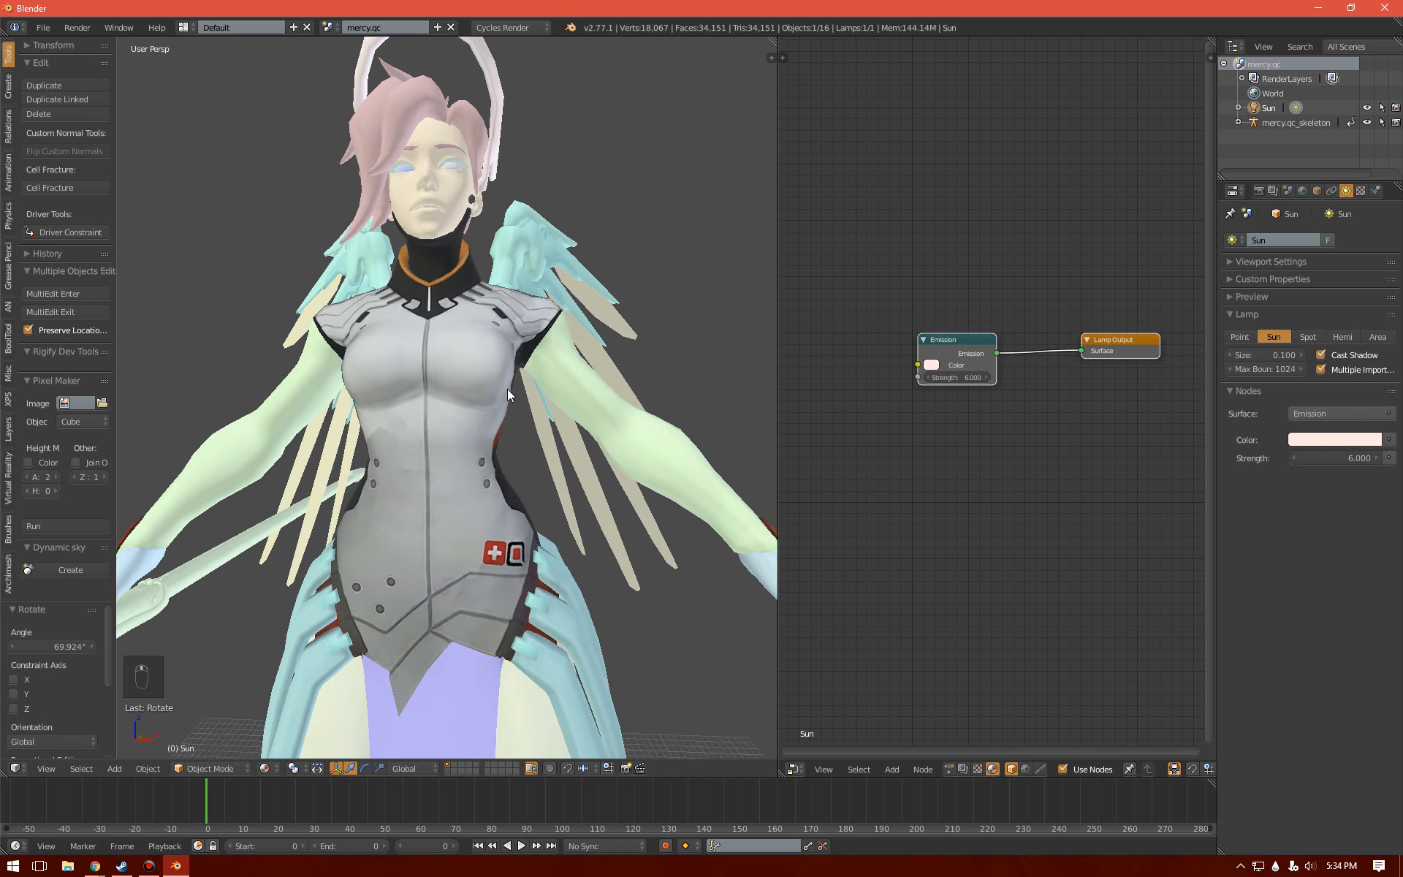
key(z)
click(599, 322)
scroll(577, 405, up, 5)
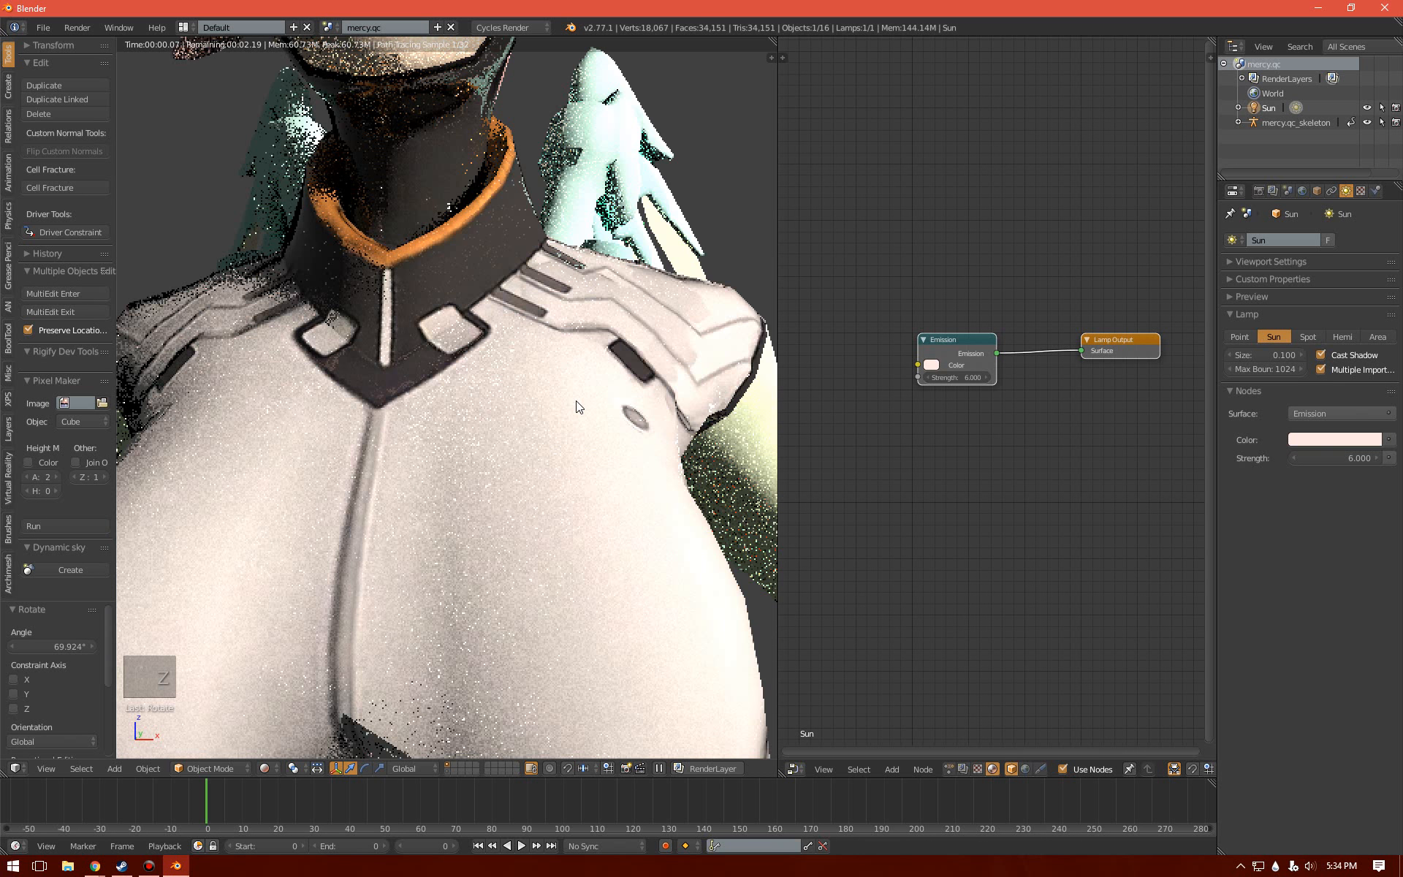
- Select the dress mesh in the rendered view so the node editor displays its Dress material
scroll(576, 402, down, 5)
middle_drag(572, 415, 482, 437)
right_click(342, 477)
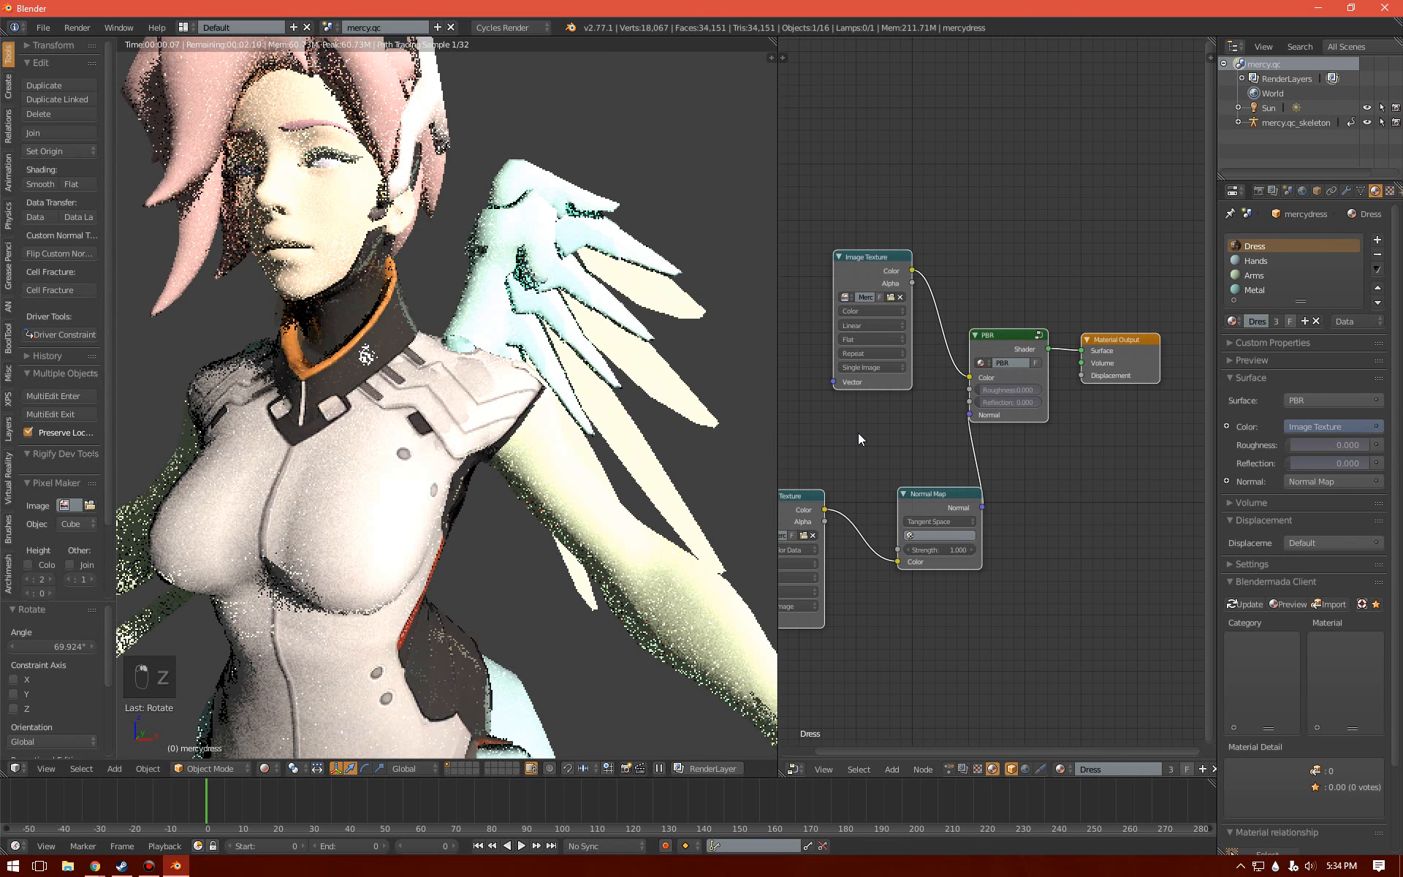
- Disconnect the dress's Normal Map from the PBR group to compare the shading, and reconnect it to the Normal input
middle_drag(899, 432, 984, 401)
ctrl+right_drag(1032, 449, 1127, 436)
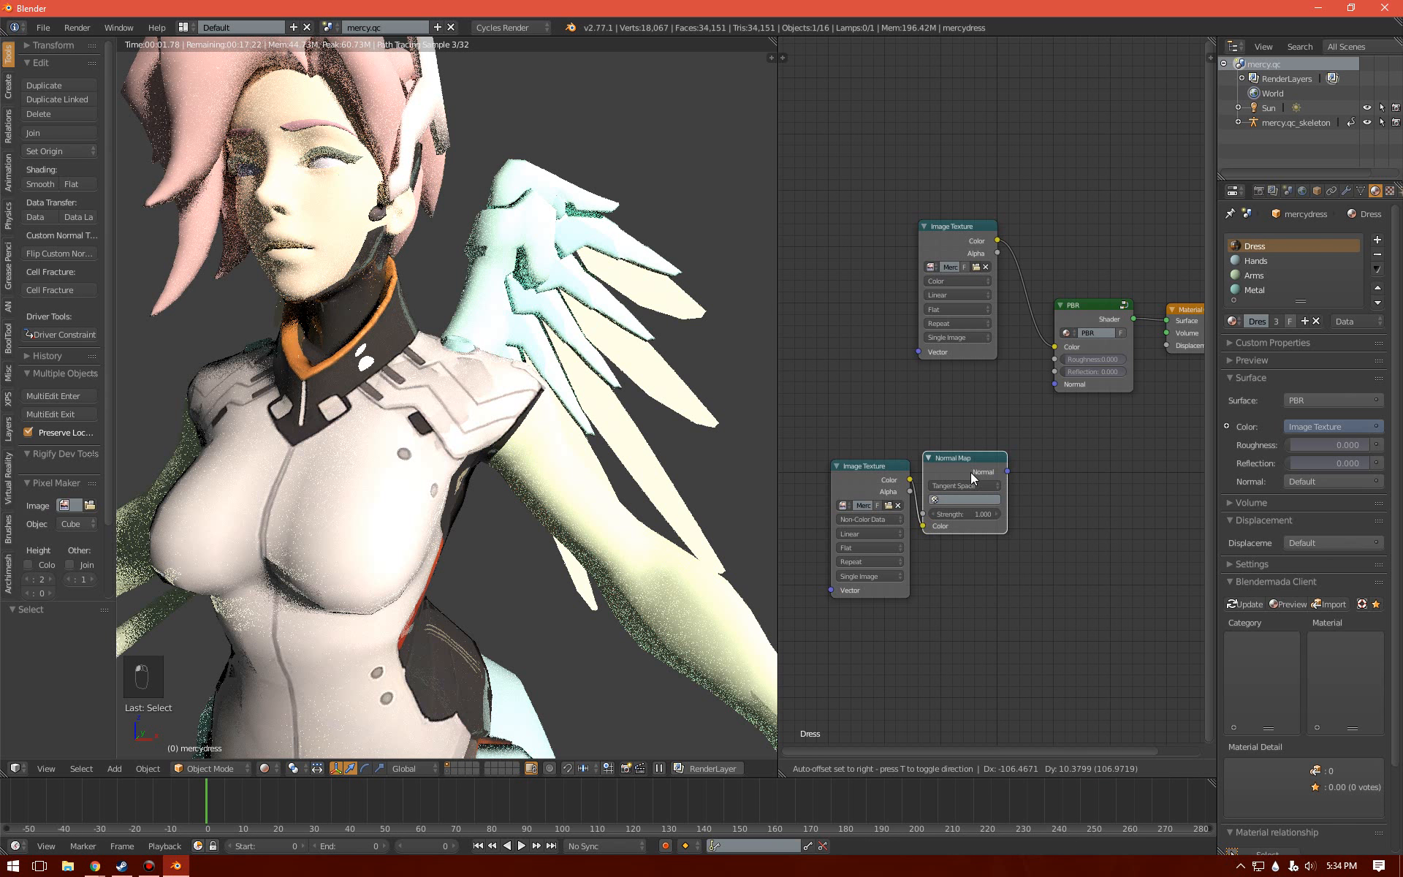
drag(1015, 469, 1056, 387)
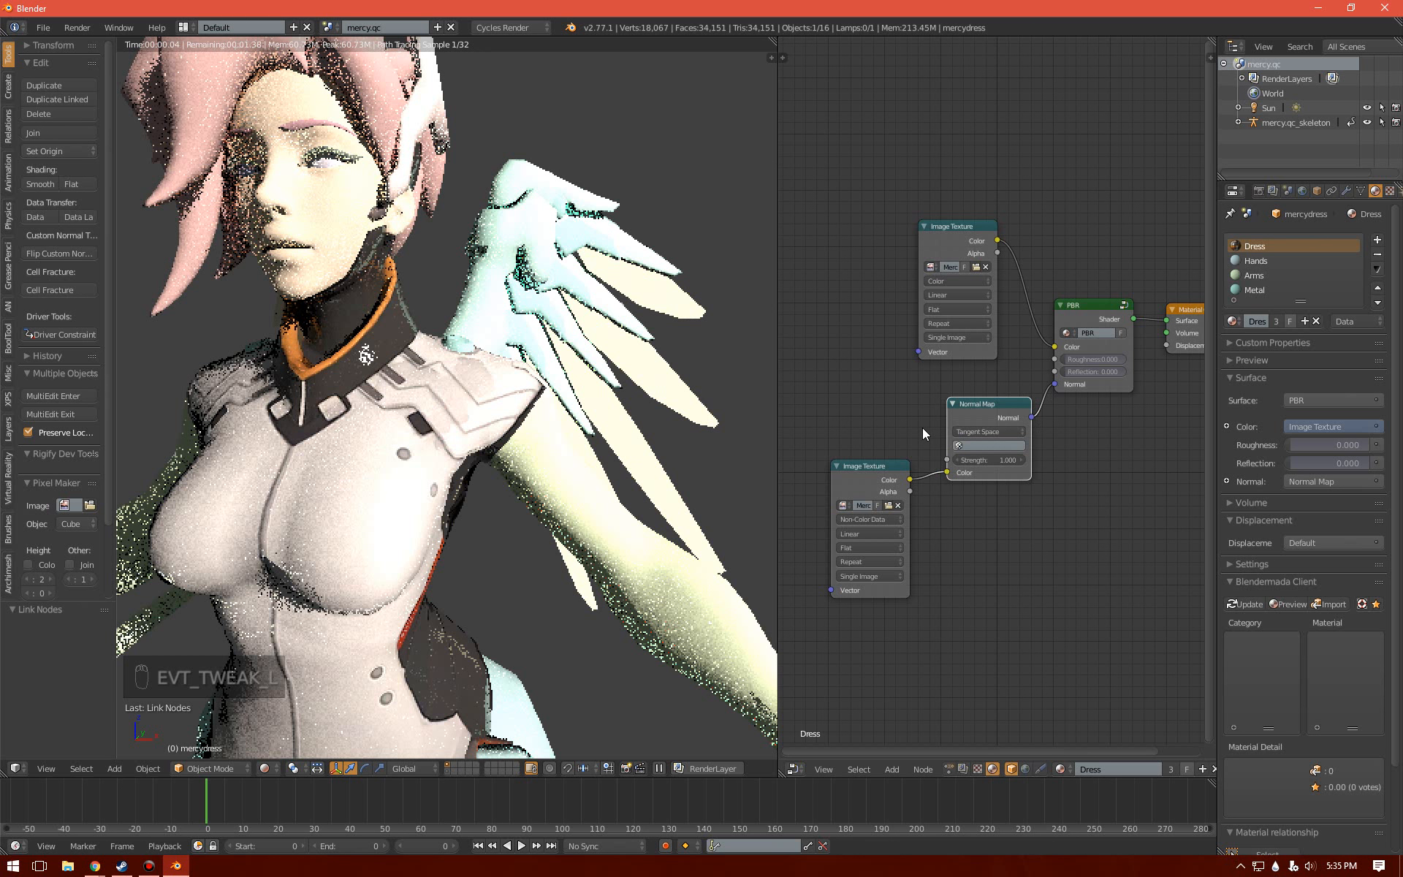
- Return to Material shading, duplicate the dress's color Image Texture node and open Mercy_S.jpg in the copy
key(z)
click(519, 547)
mouse_move(547, 541)
middle_down()
mouse_move(778, 493)
mouse_move(211, 460)
mouse_move(291, 437)
middle_up()
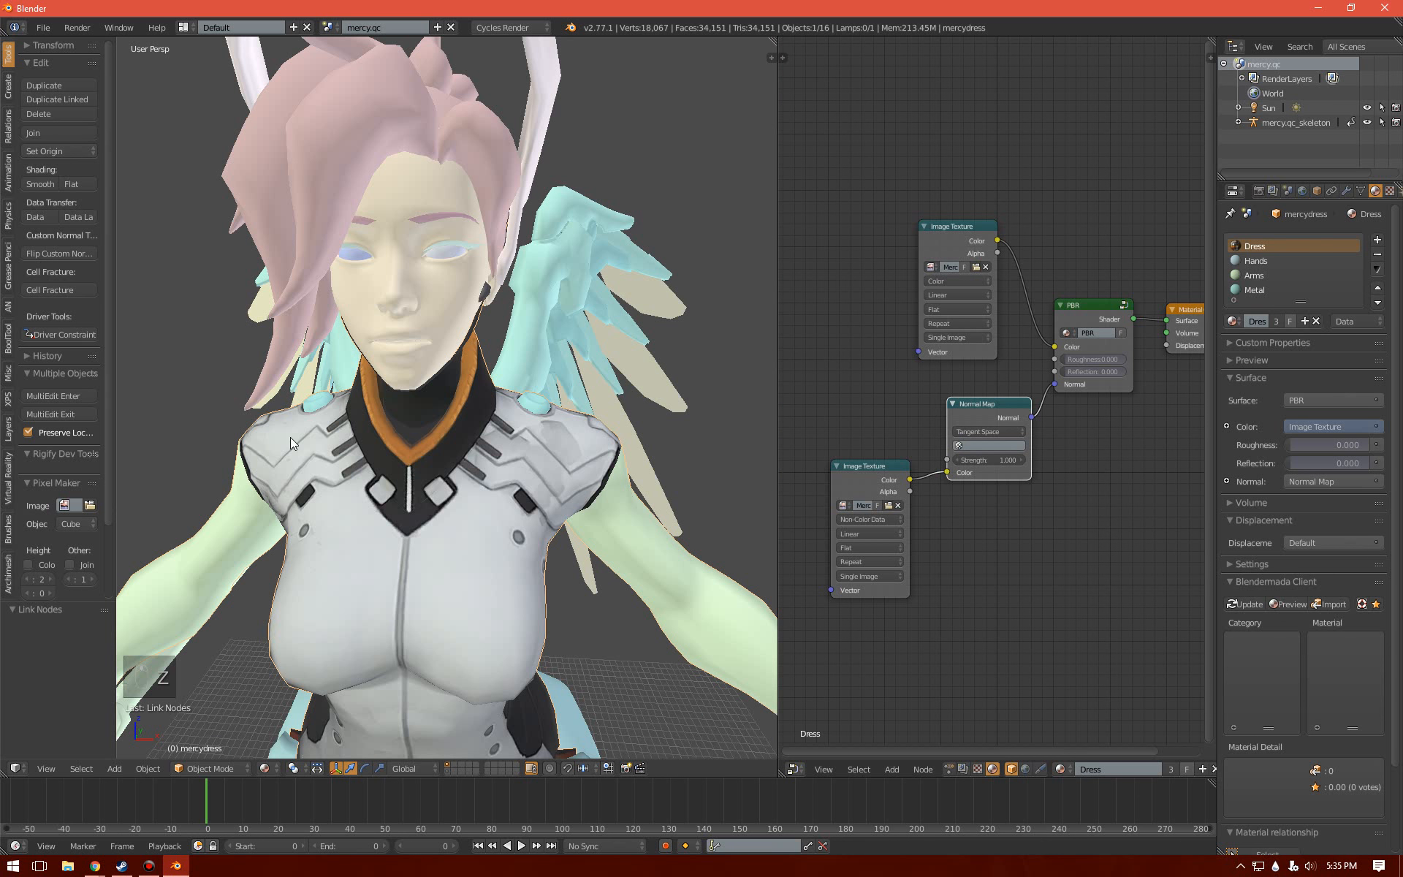
drag(941, 240, 952, 193)
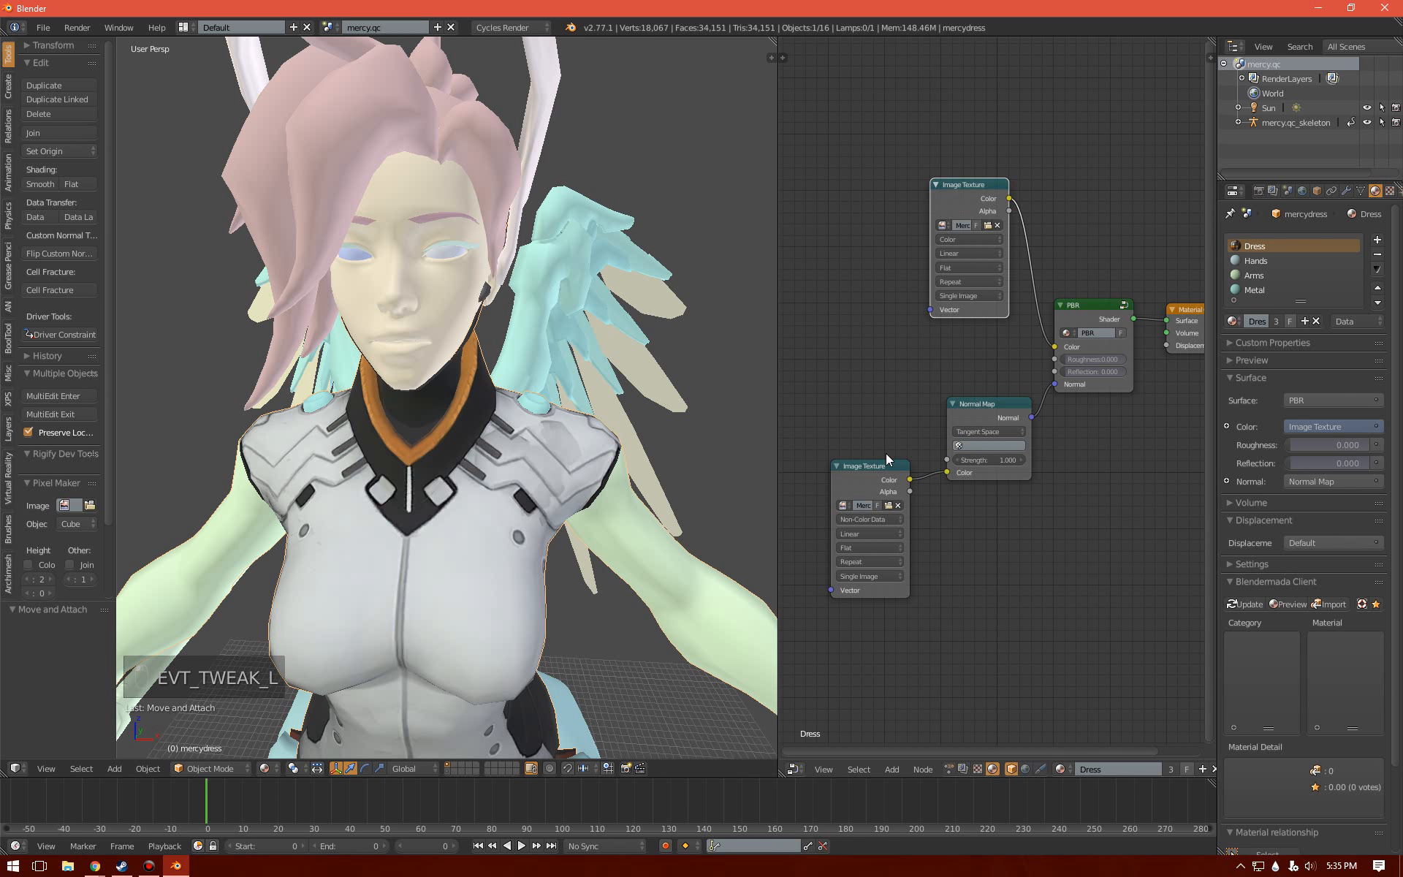
key(shift+d)
click(1185, 571)
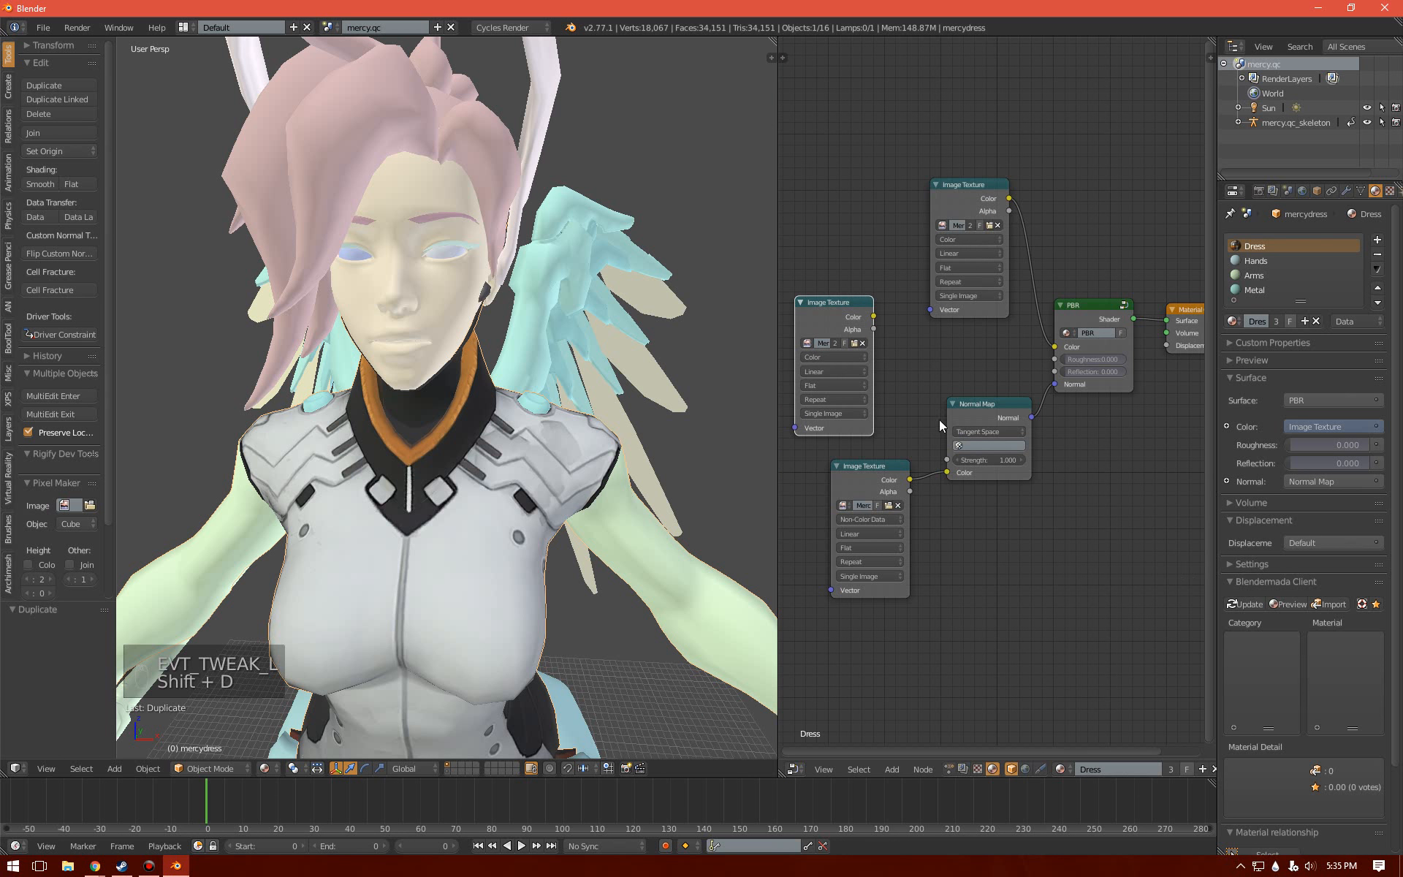
click(854, 342)
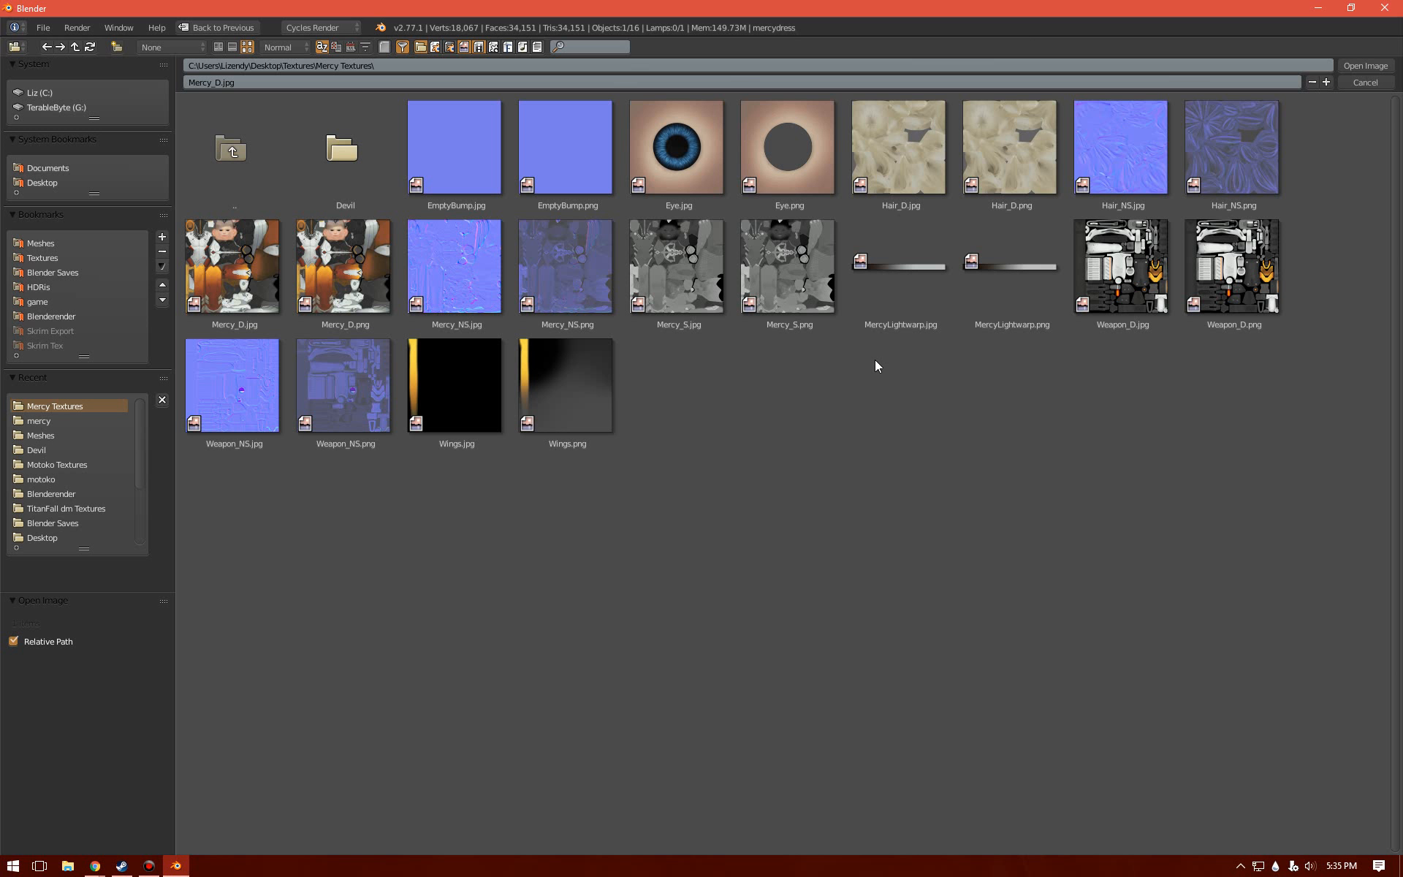
double_click(687, 290)
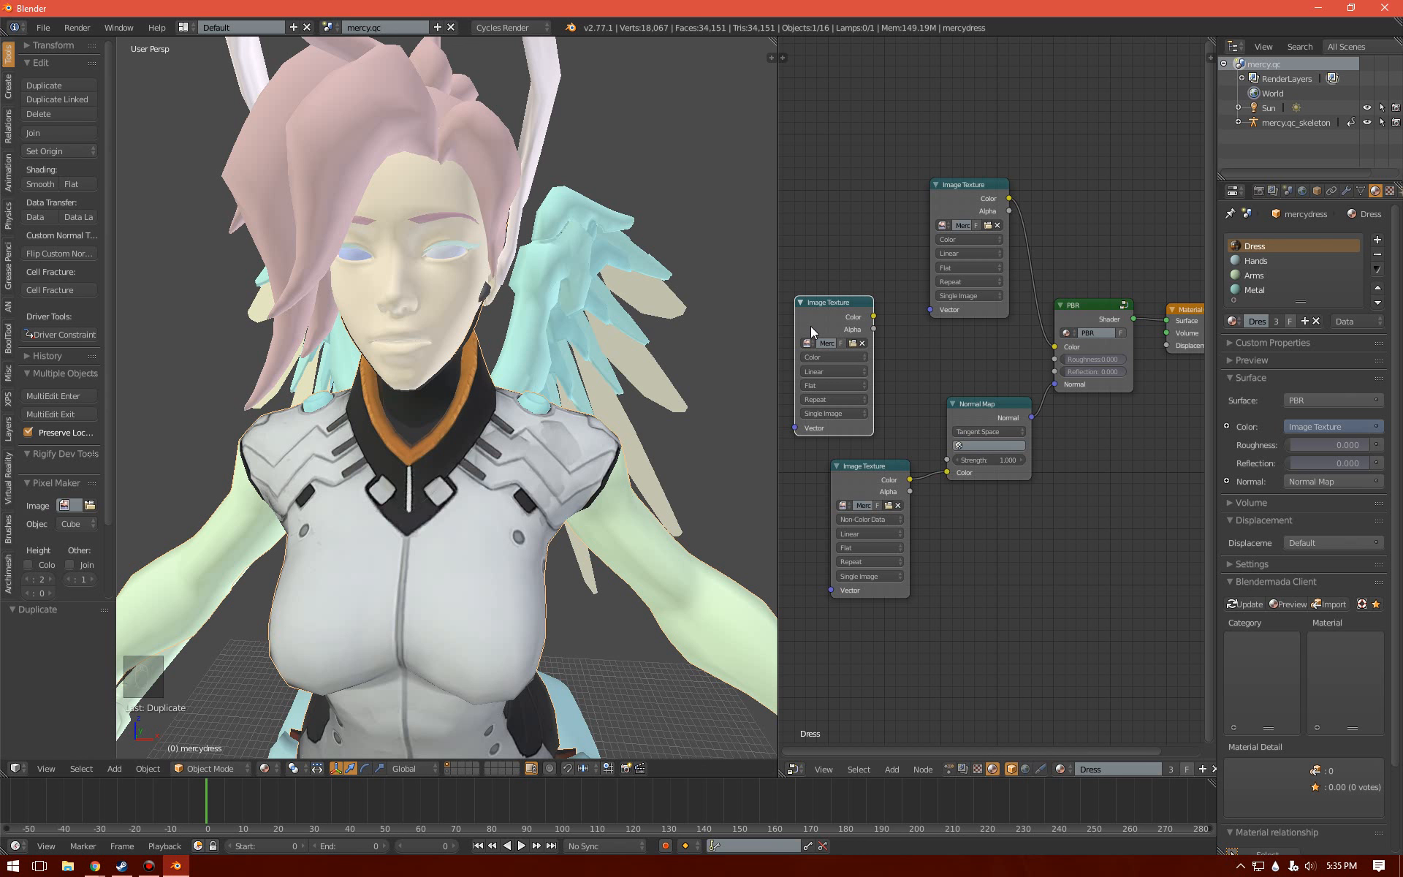
- Set the Mercy_S.jpg texture to Non-Color Data and connect its Color output to the PBR group's Roughness input
click(824, 357)
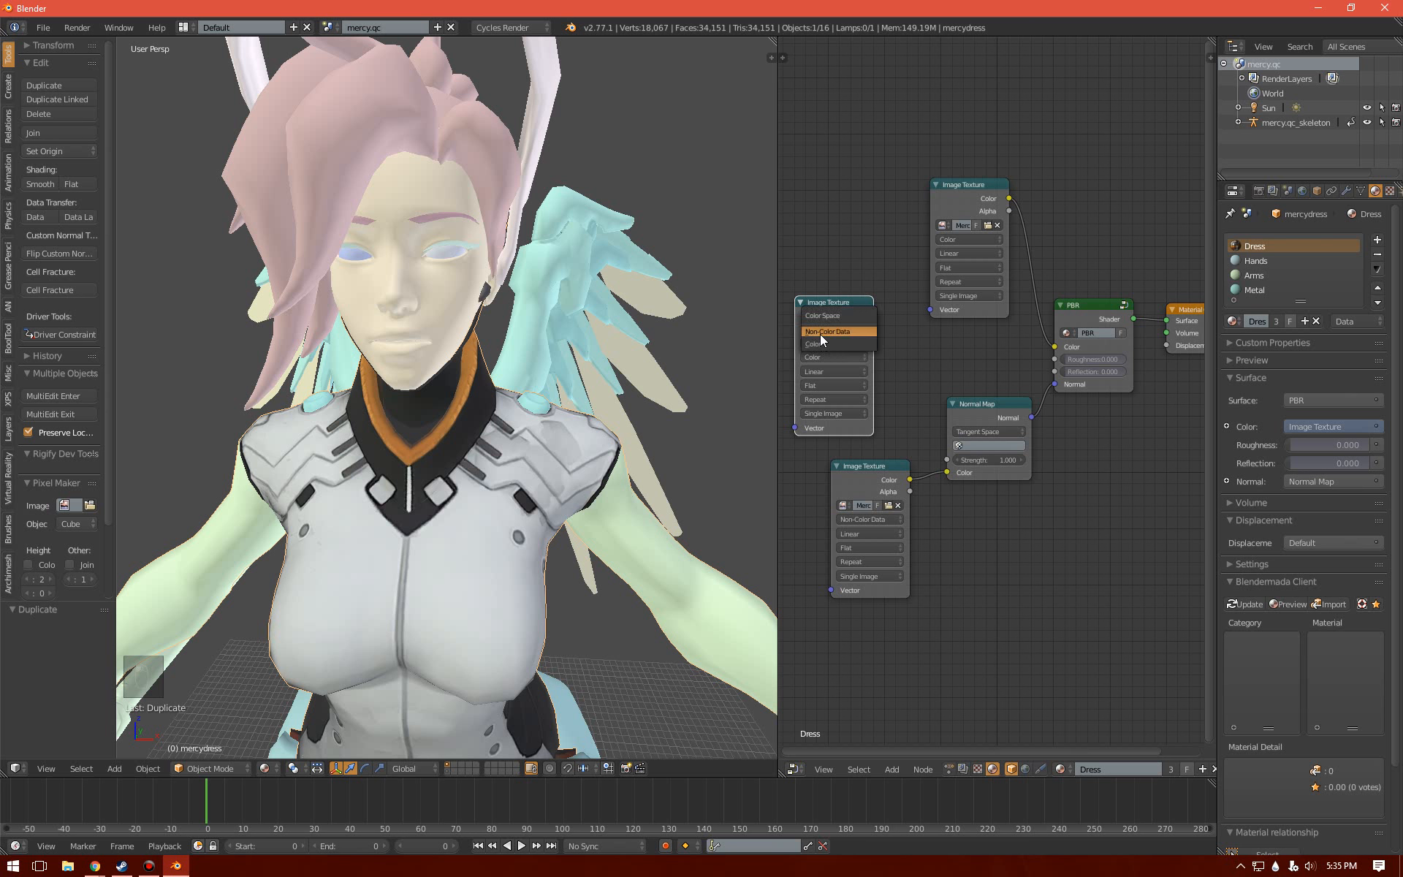
click(824, 336)
drag(873, 317, 1054, 359)
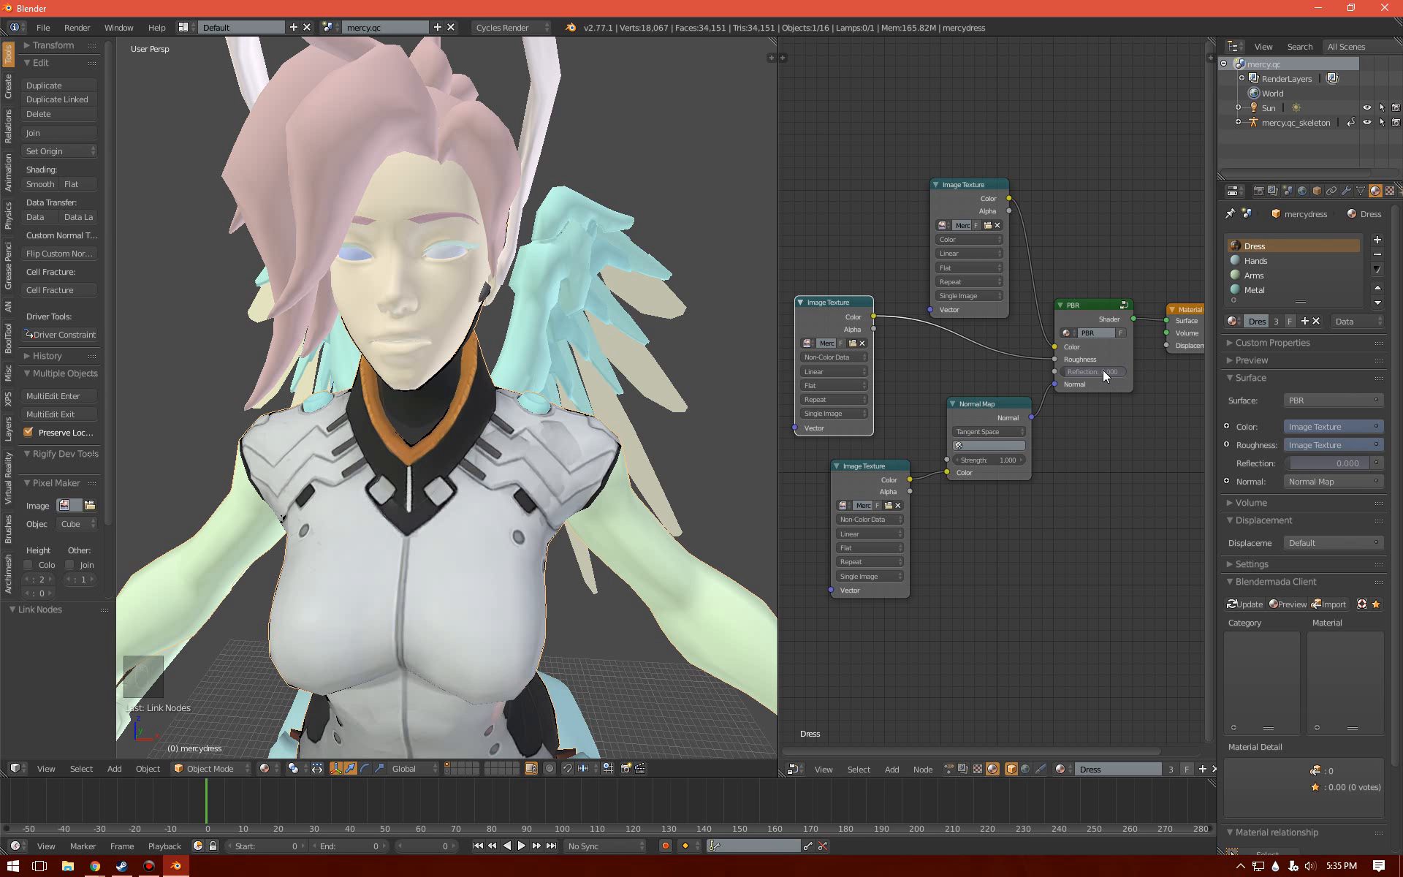
- Preview the dress with its roughness texture in Rendered shading, then return to Material shading and view the figure
key(z)
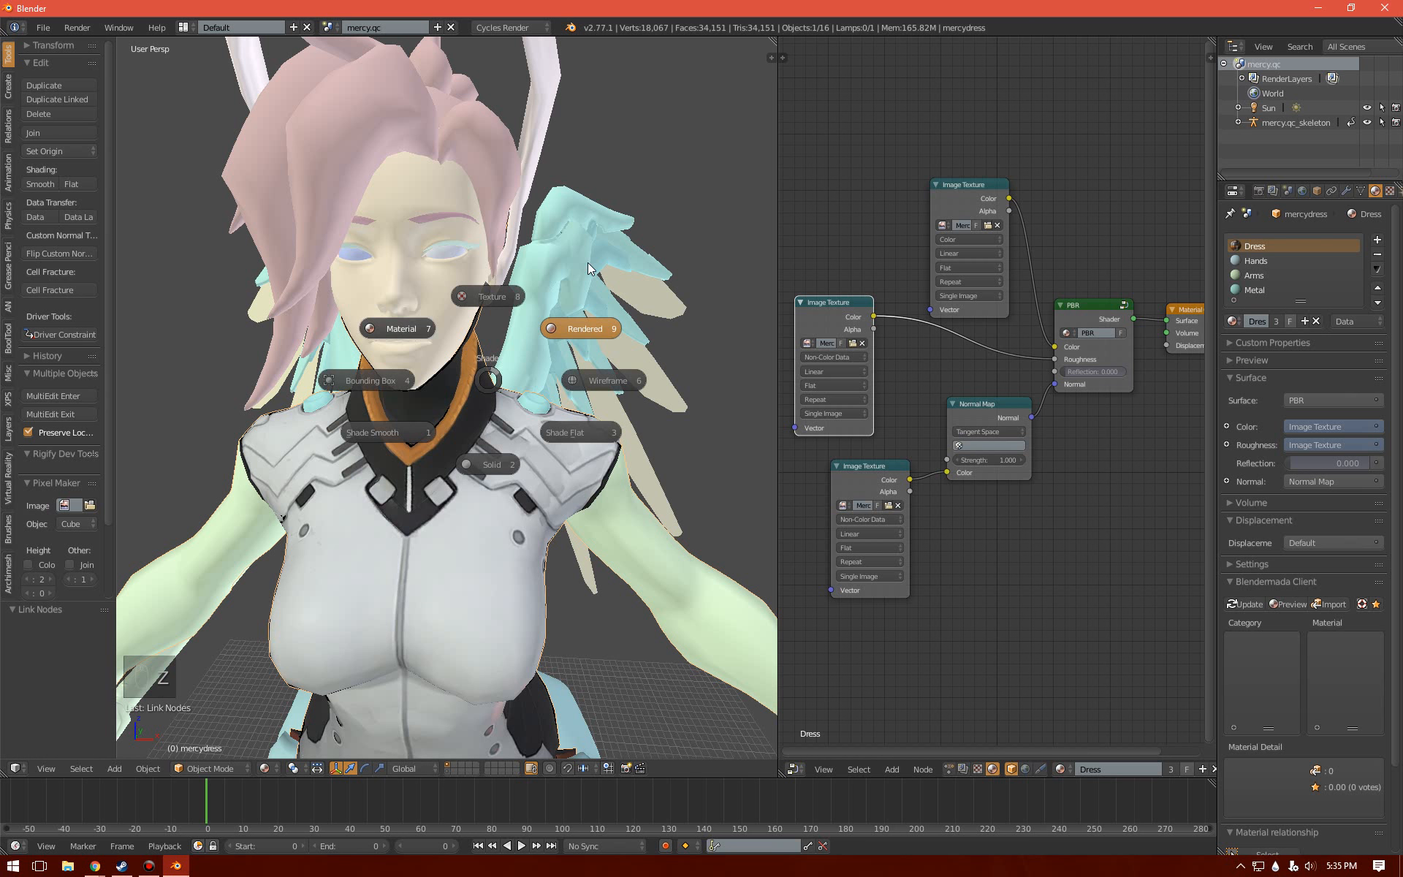
click(588, 268)
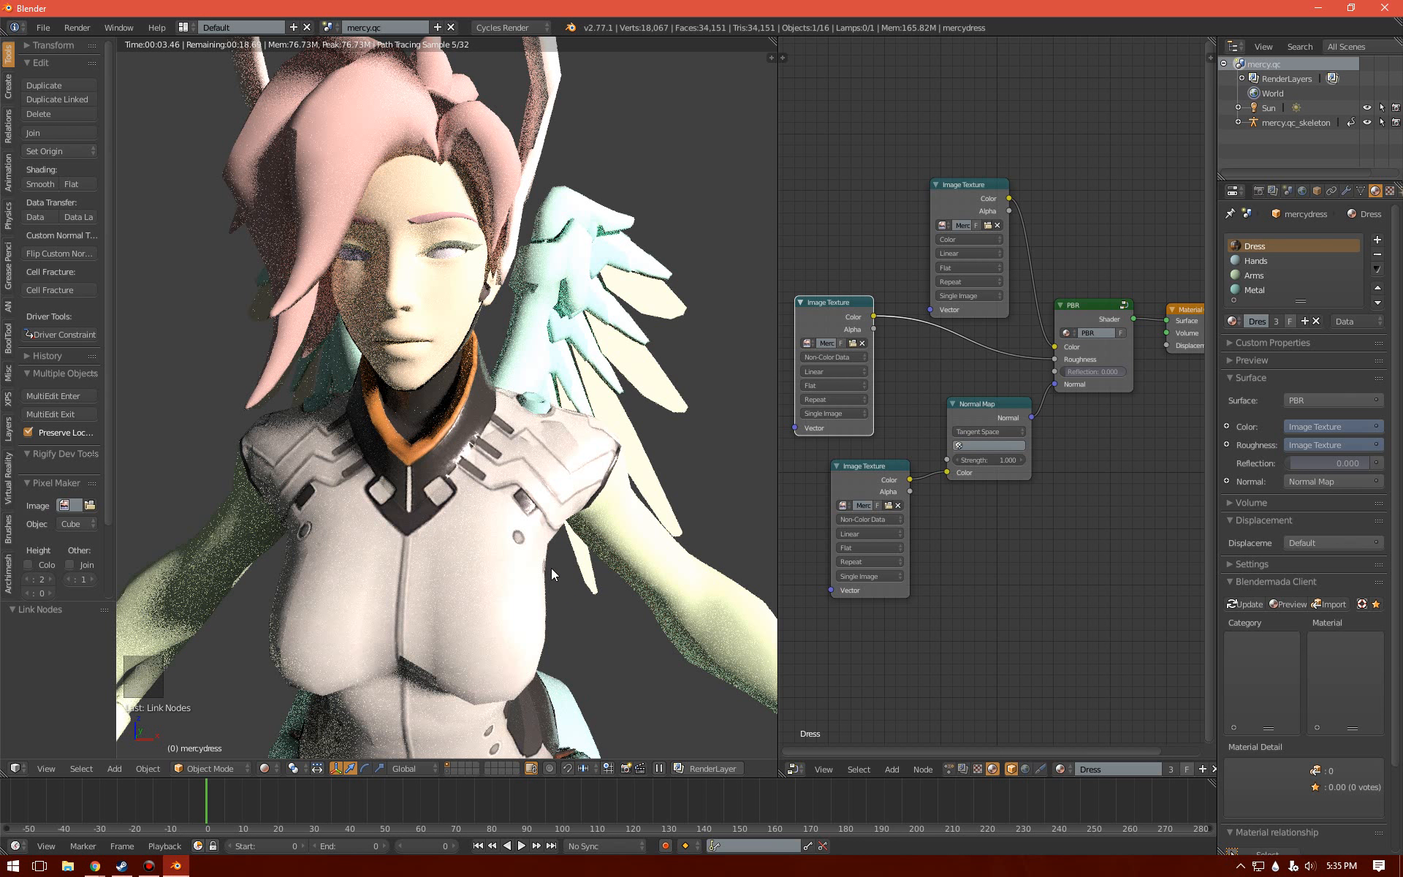
key(z)
click(515, 444)
scroll(454, 263, down, 6)
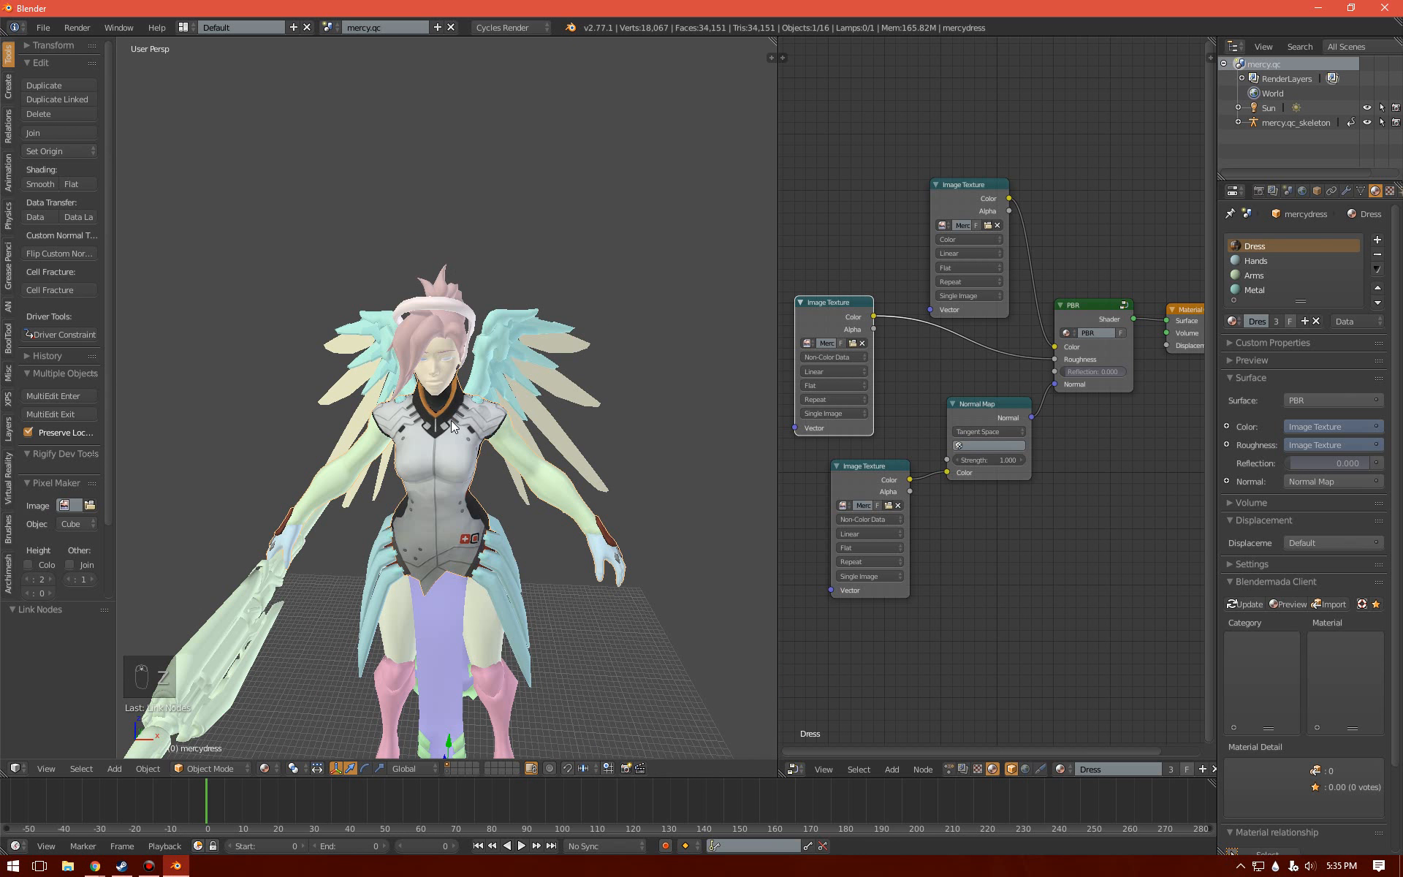
middle_drag(453, 426, 436, 365)
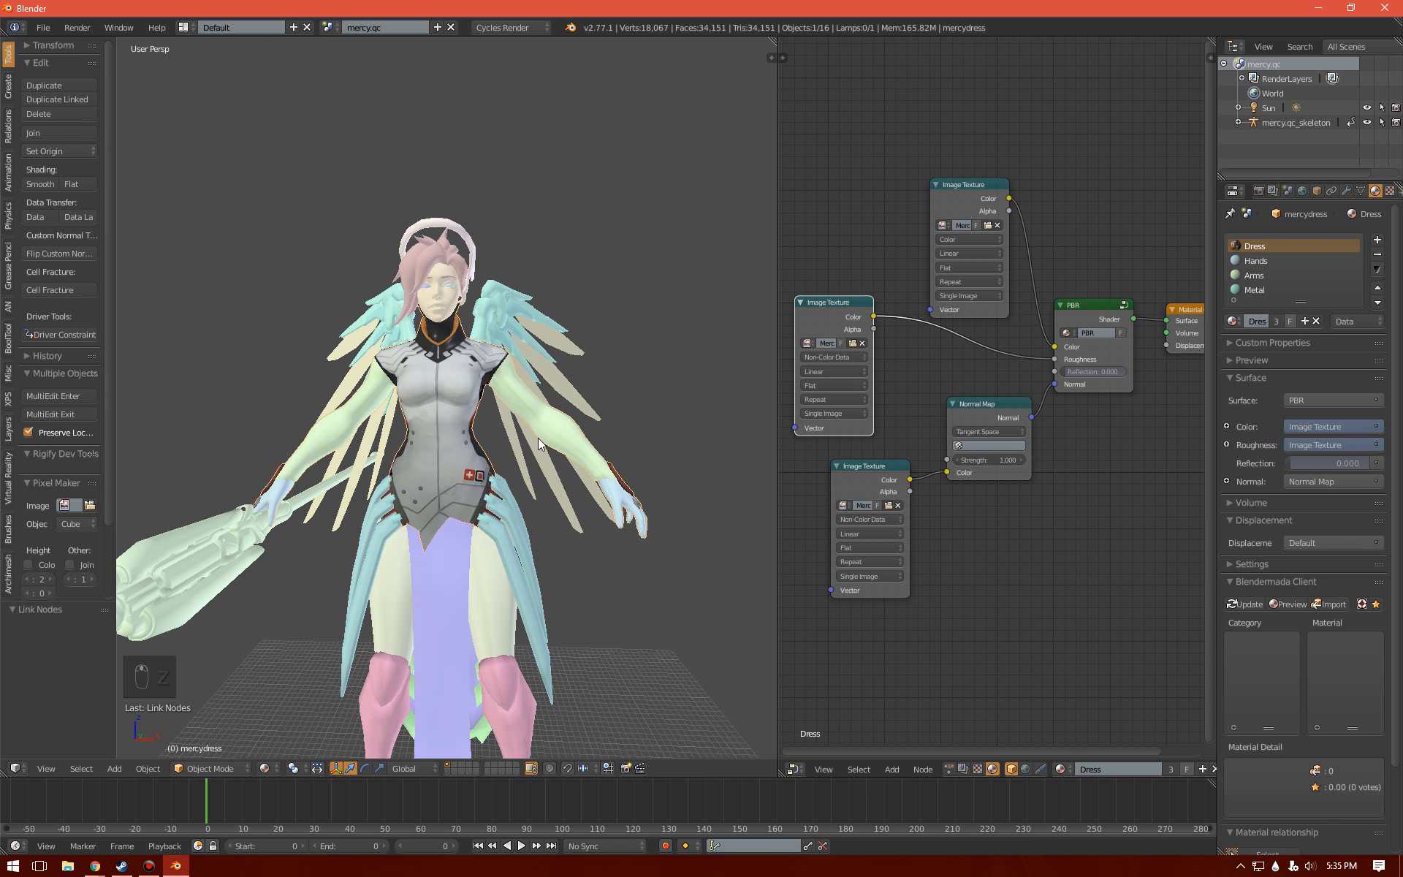
scroll(520, 468, up, 5)
scroll(521, 463, down, 5)
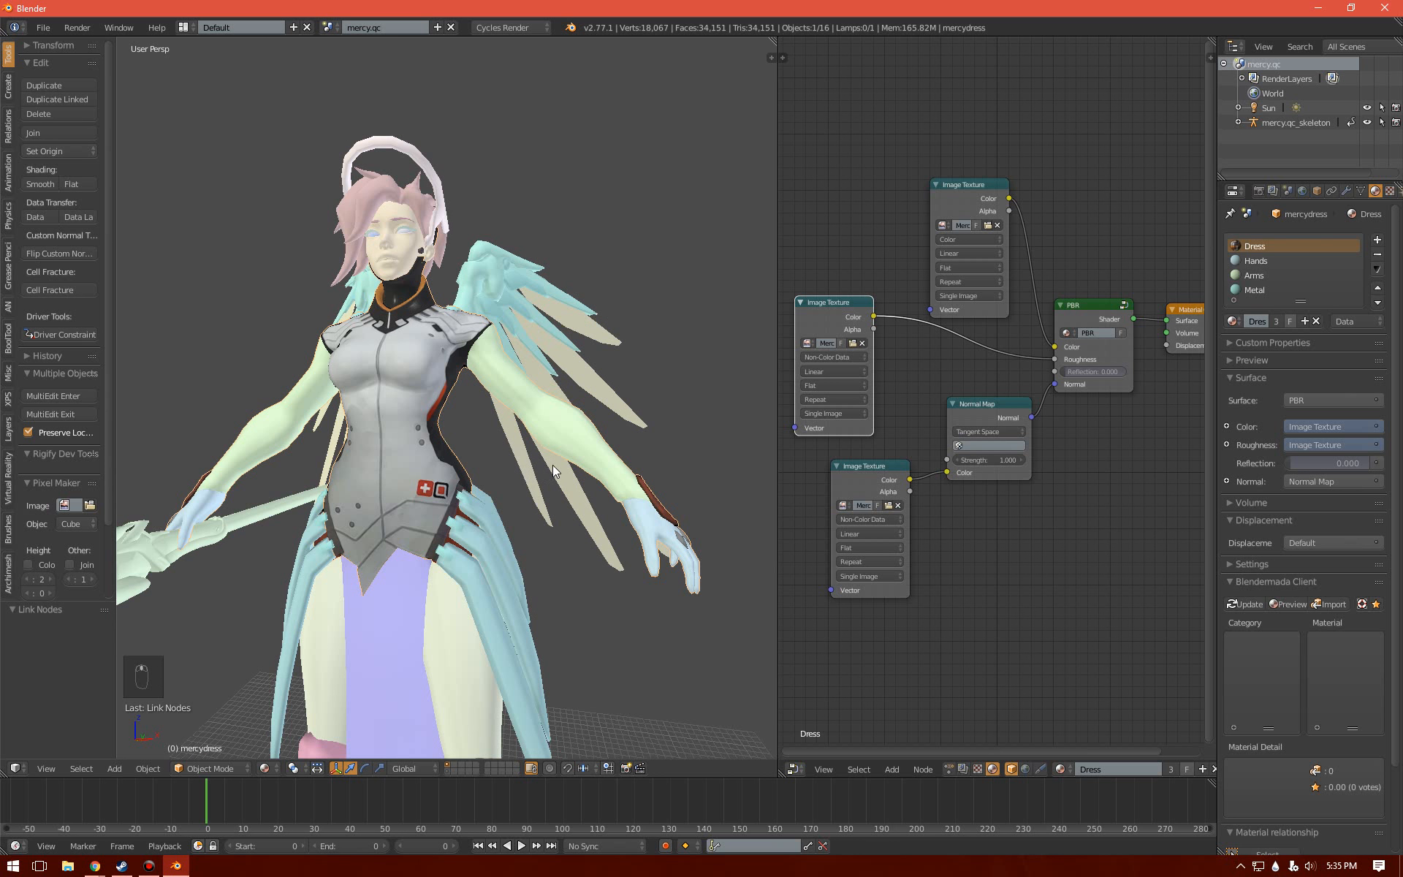
- Select all nodes of the Dress material and copy them to the clipboard
right_click(568, 428)
right_click(404, 371)
key(a)
key(a)
key(a)
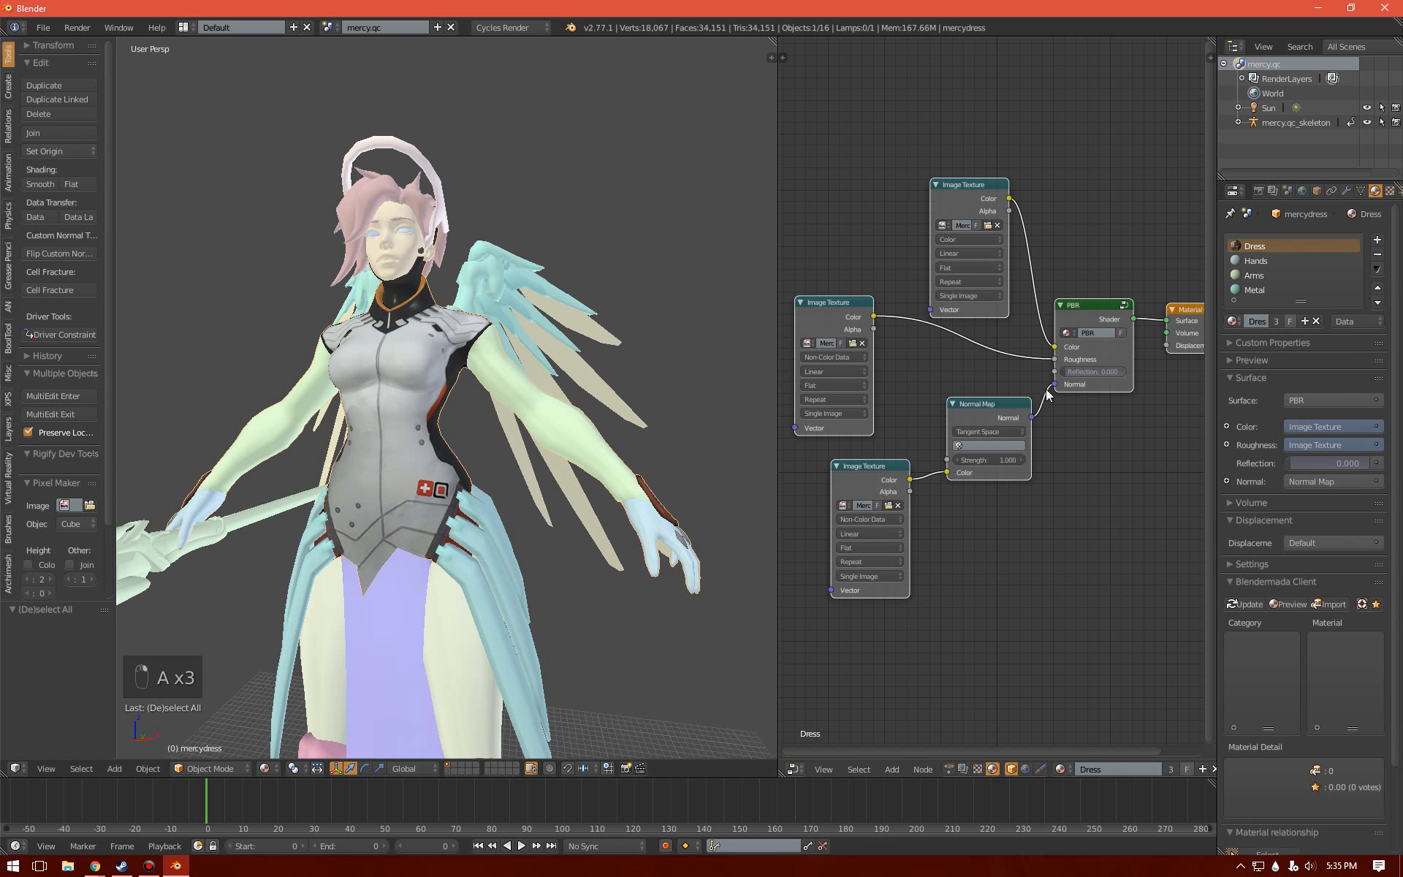
key(ctrl+c)
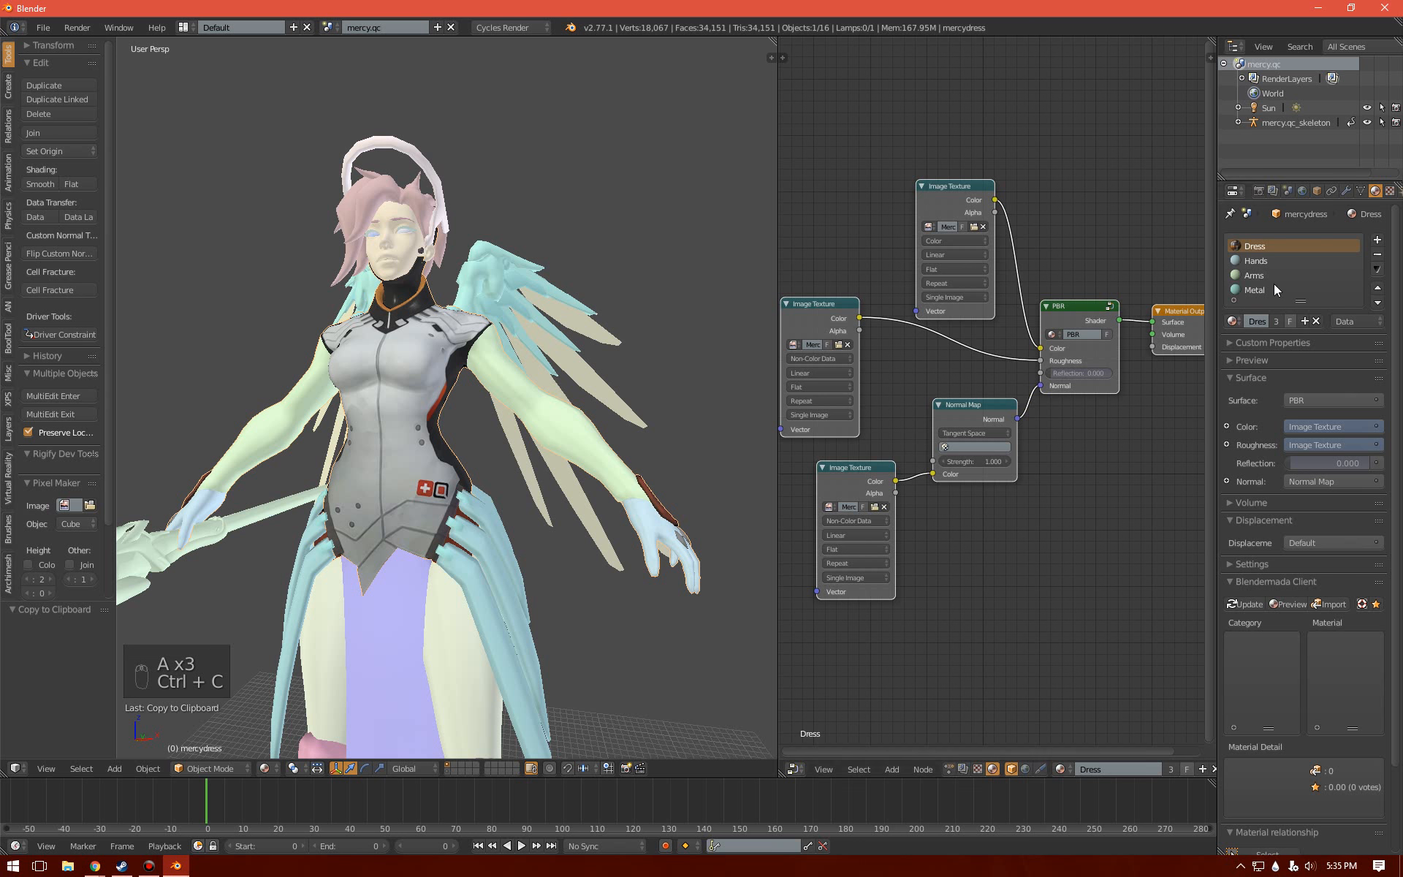
- Enable nodes on the Hands material, delete its default nodes and paste the copied Dress node setup
click(1255, 262)
click(1256, 398)
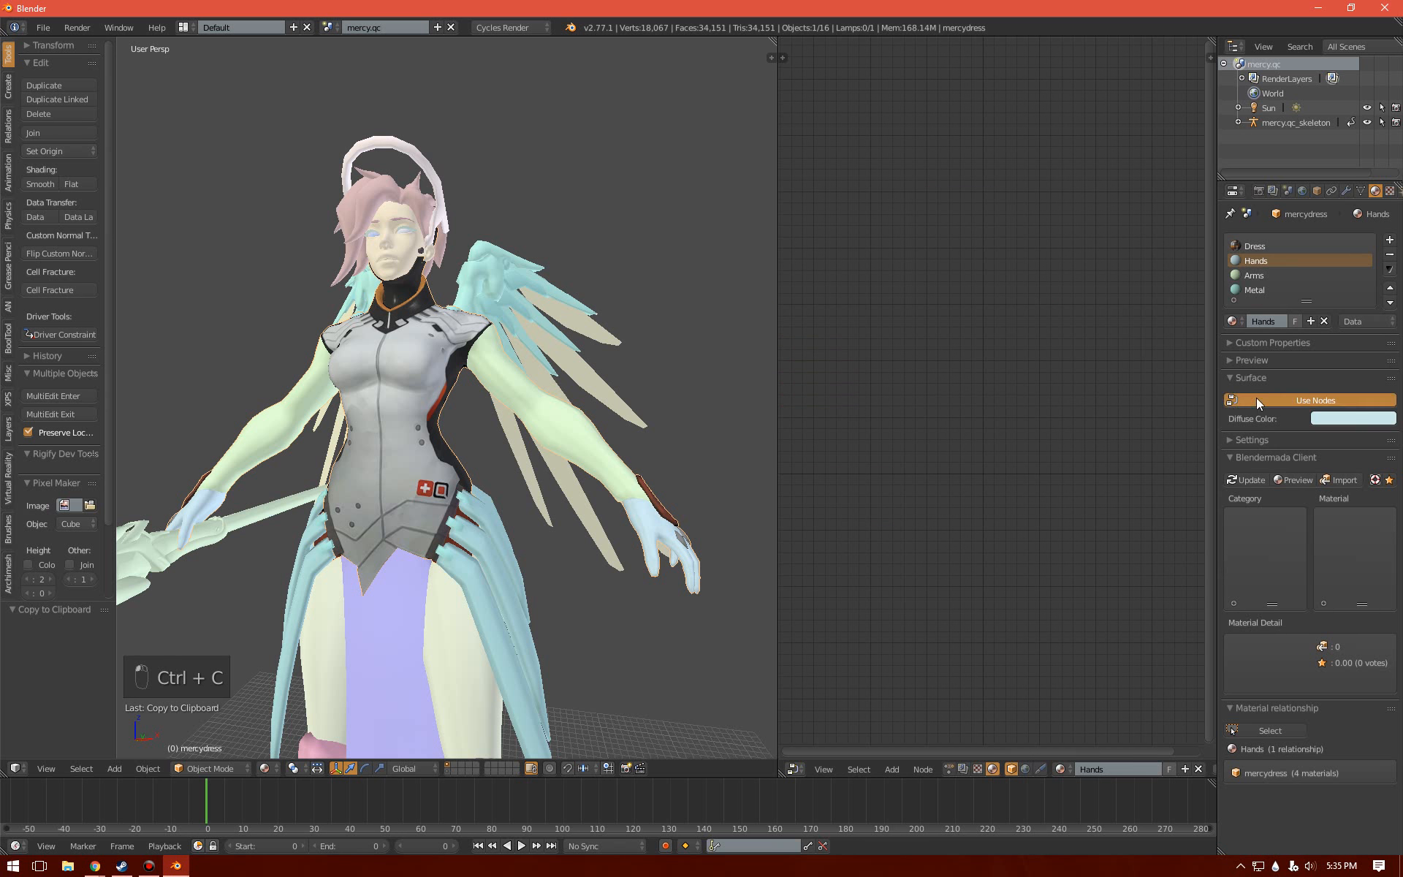
middle_drag(1043, 392, 917, 437)
key(x)
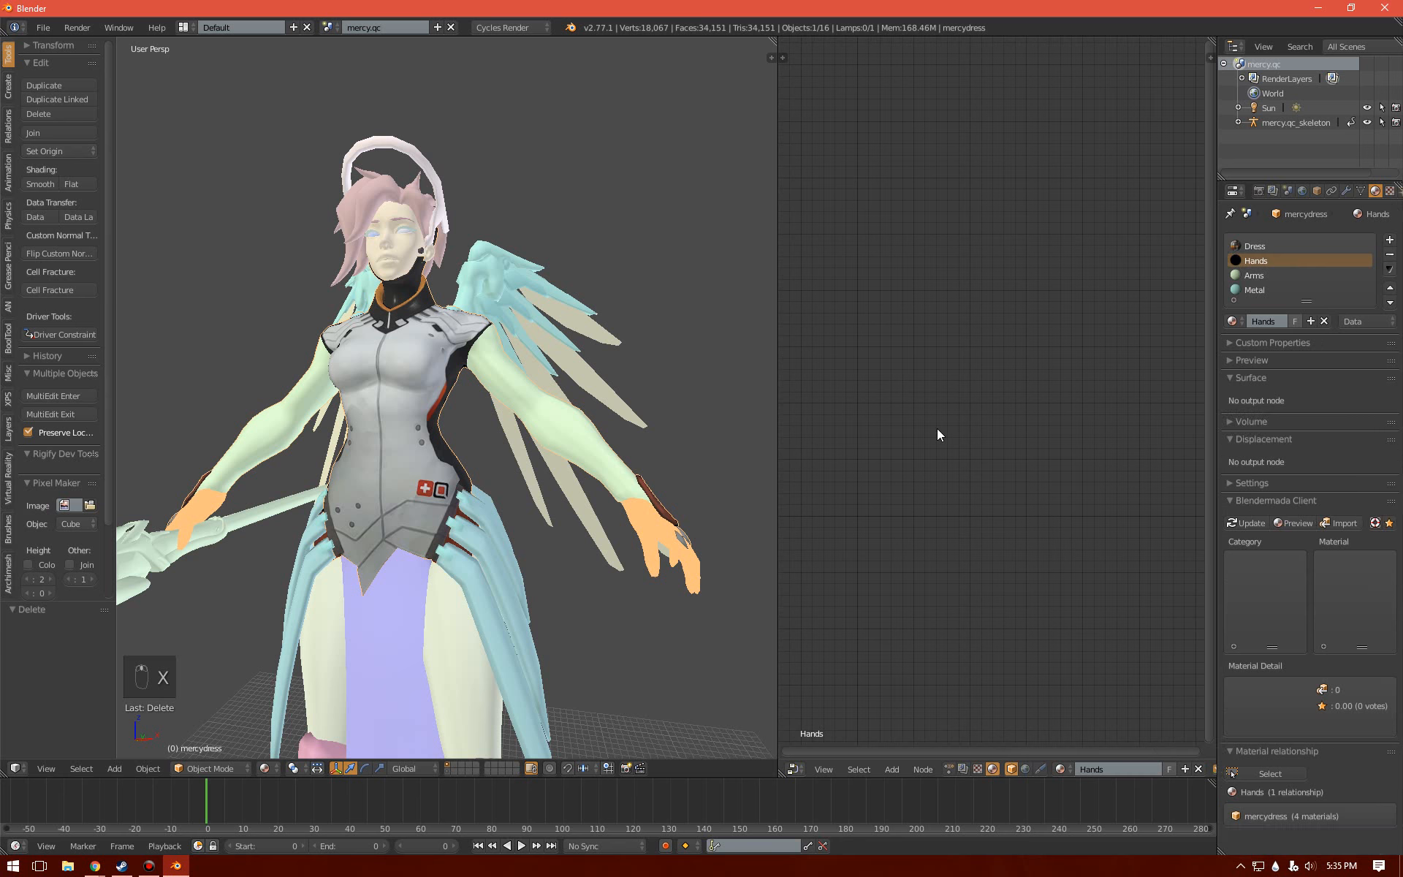
key(ctrl+v)
- Examine the textured glove from the side in Rendered shading, then return to Material shading
middle_drag(732, 520, 659, 533)
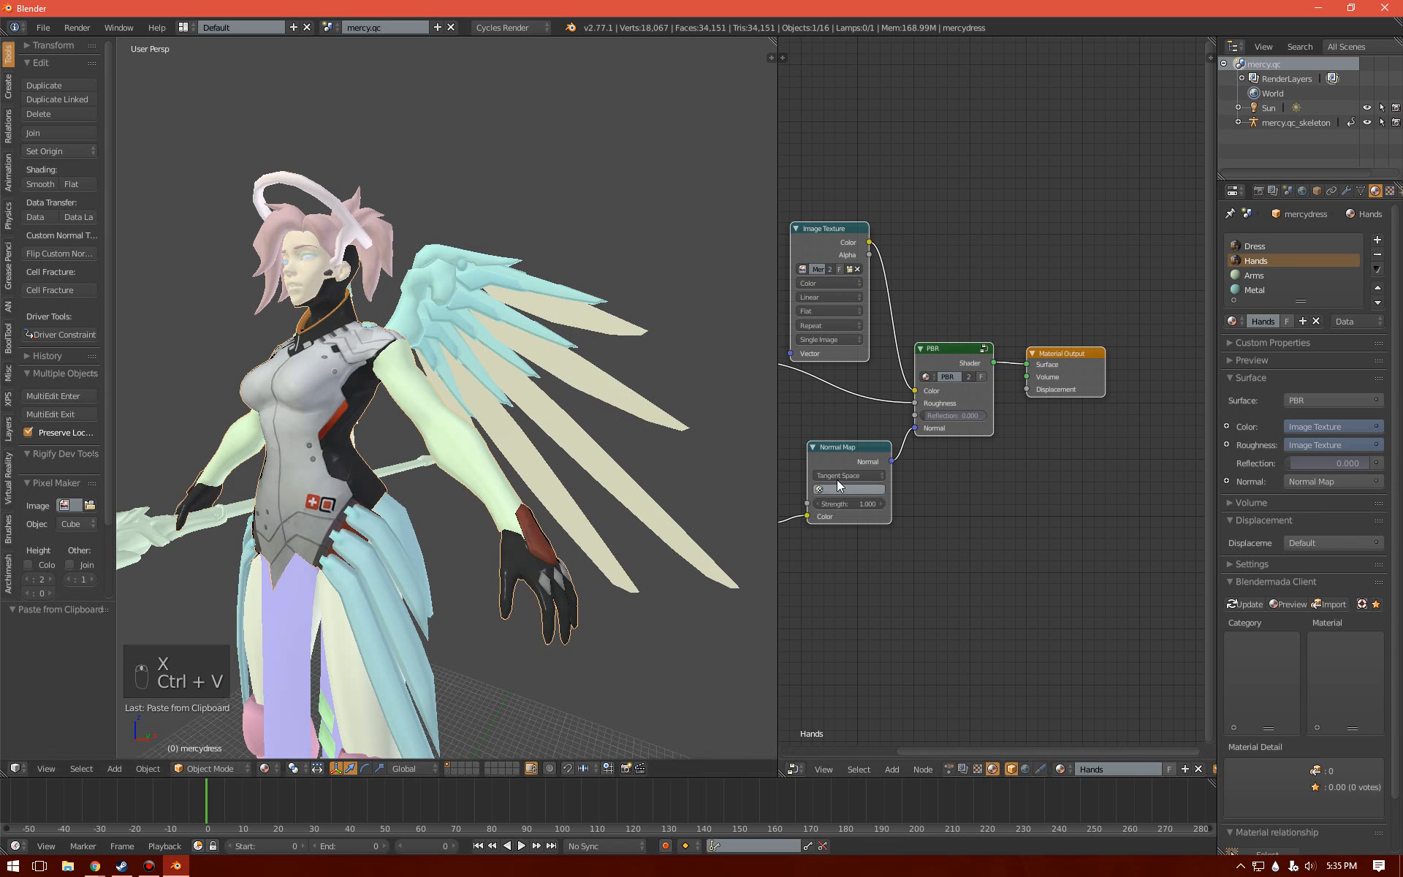
middle_drag(818, 556, 994, 533)
middle_drag(657, 562, 507, 571)
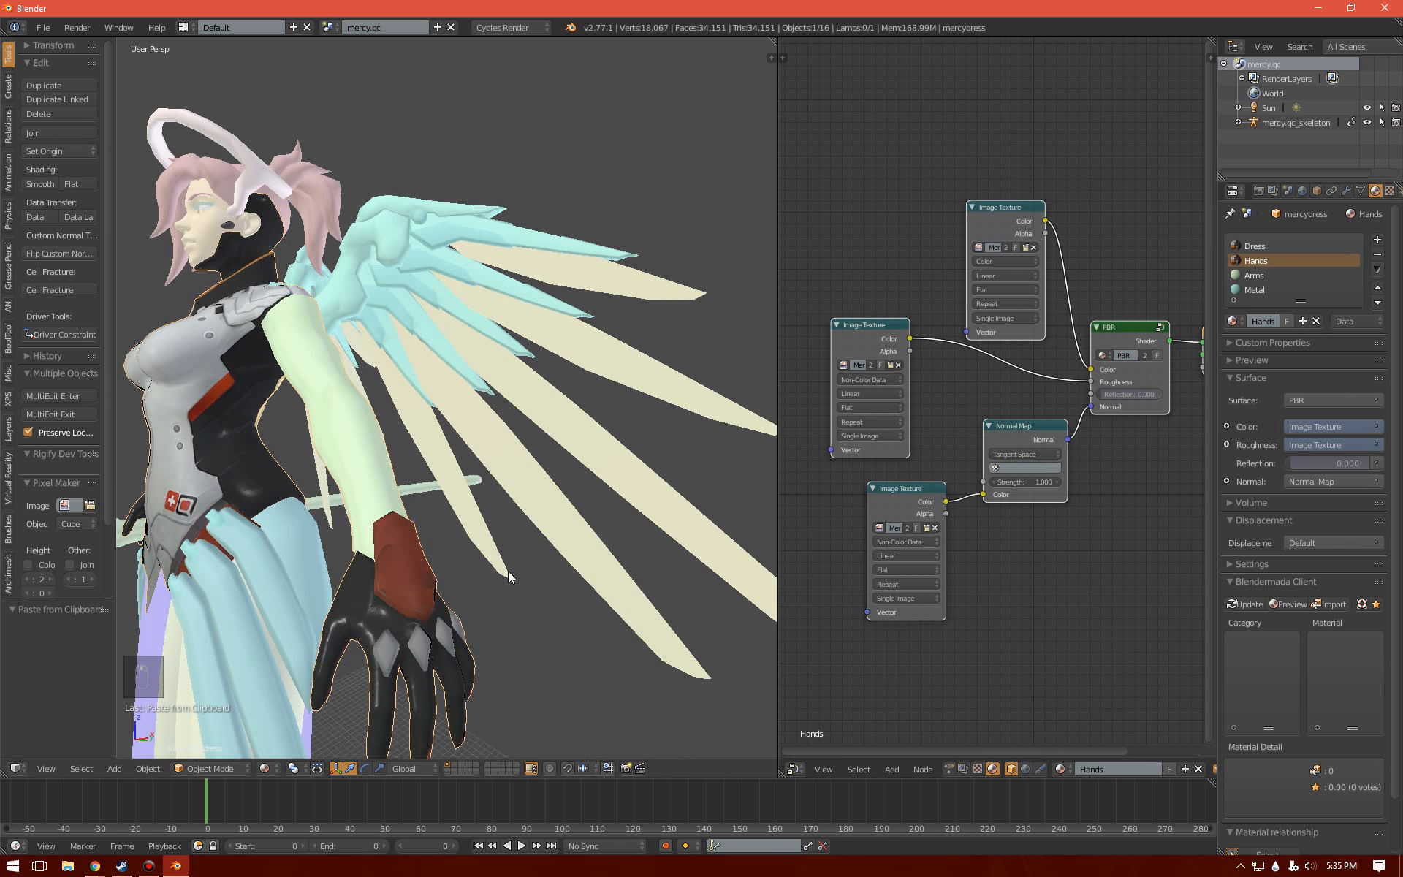
key(z)
click(560, 459)
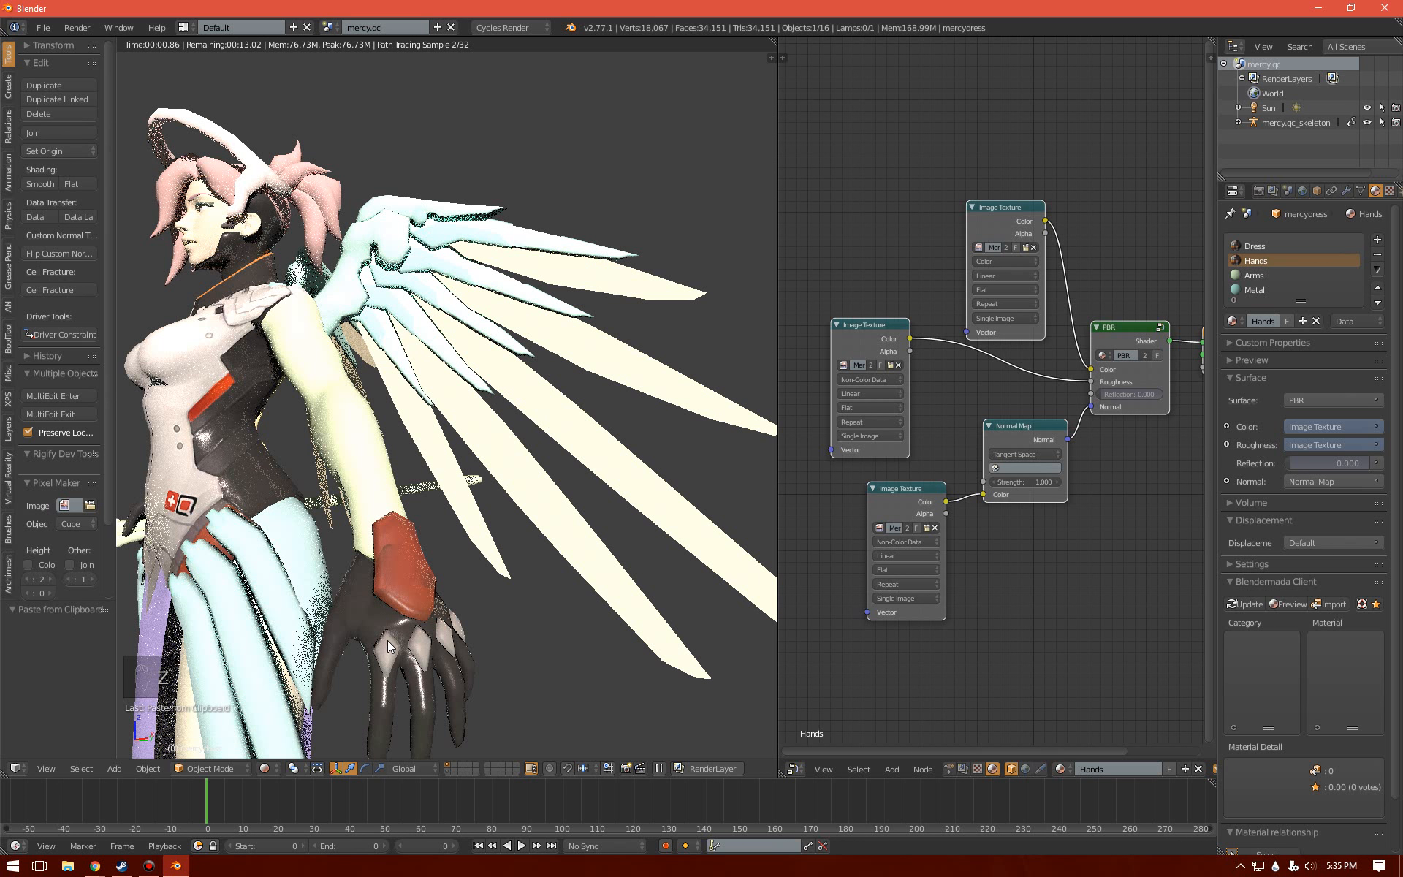
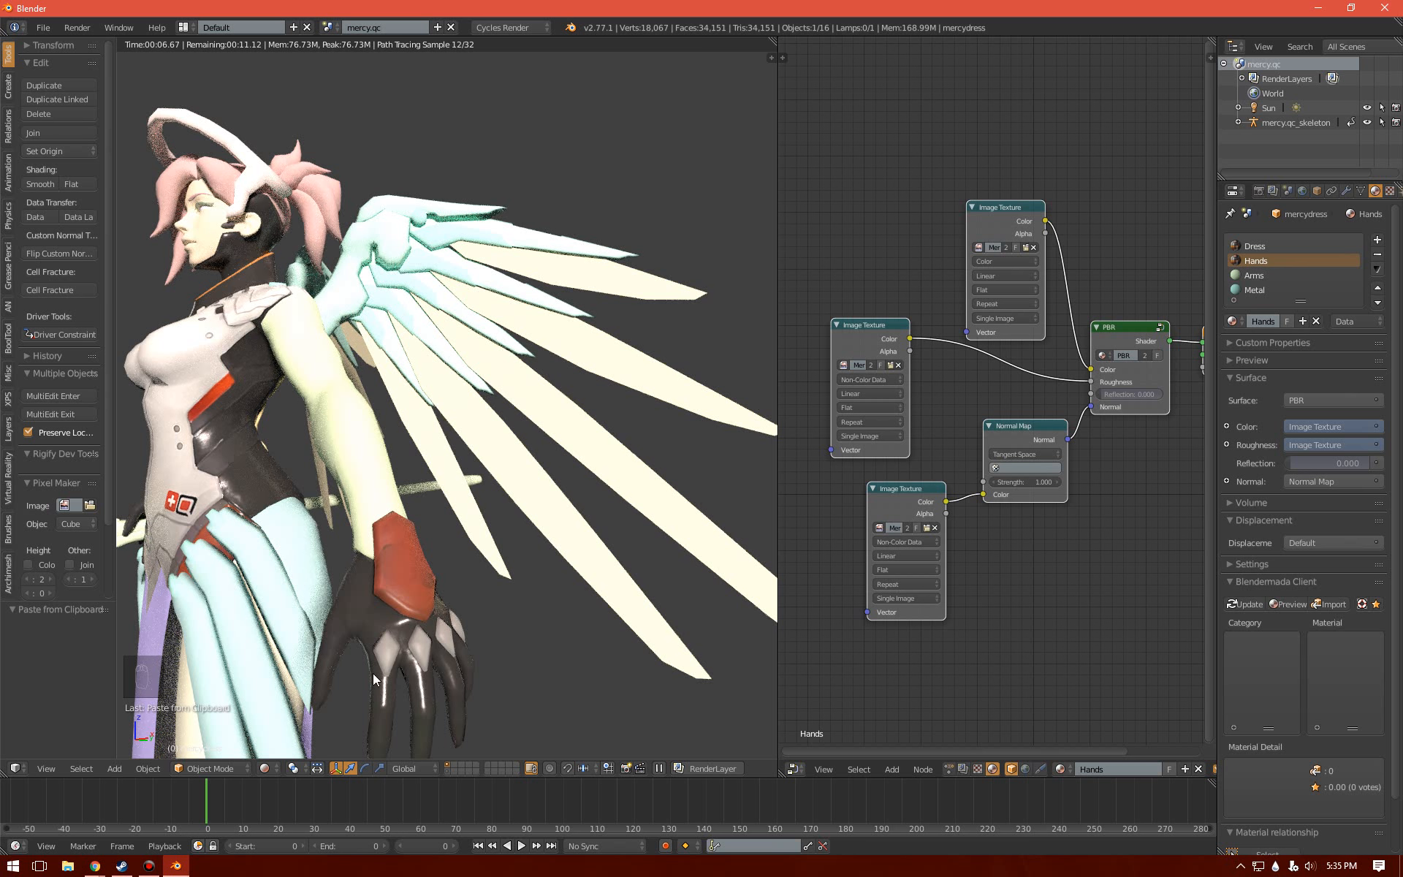
key(z)
click(333, 457)
- Connect Mercy_S.jpg to the Hands material's PBR Color input to view it on the gloves, and relink the color texture
mouse_move(269, 365)
middle_down()
mouse_move(374, 379)
mouse_move(351, 431)
middle_up()
drag(910, 338, 1091, 369)
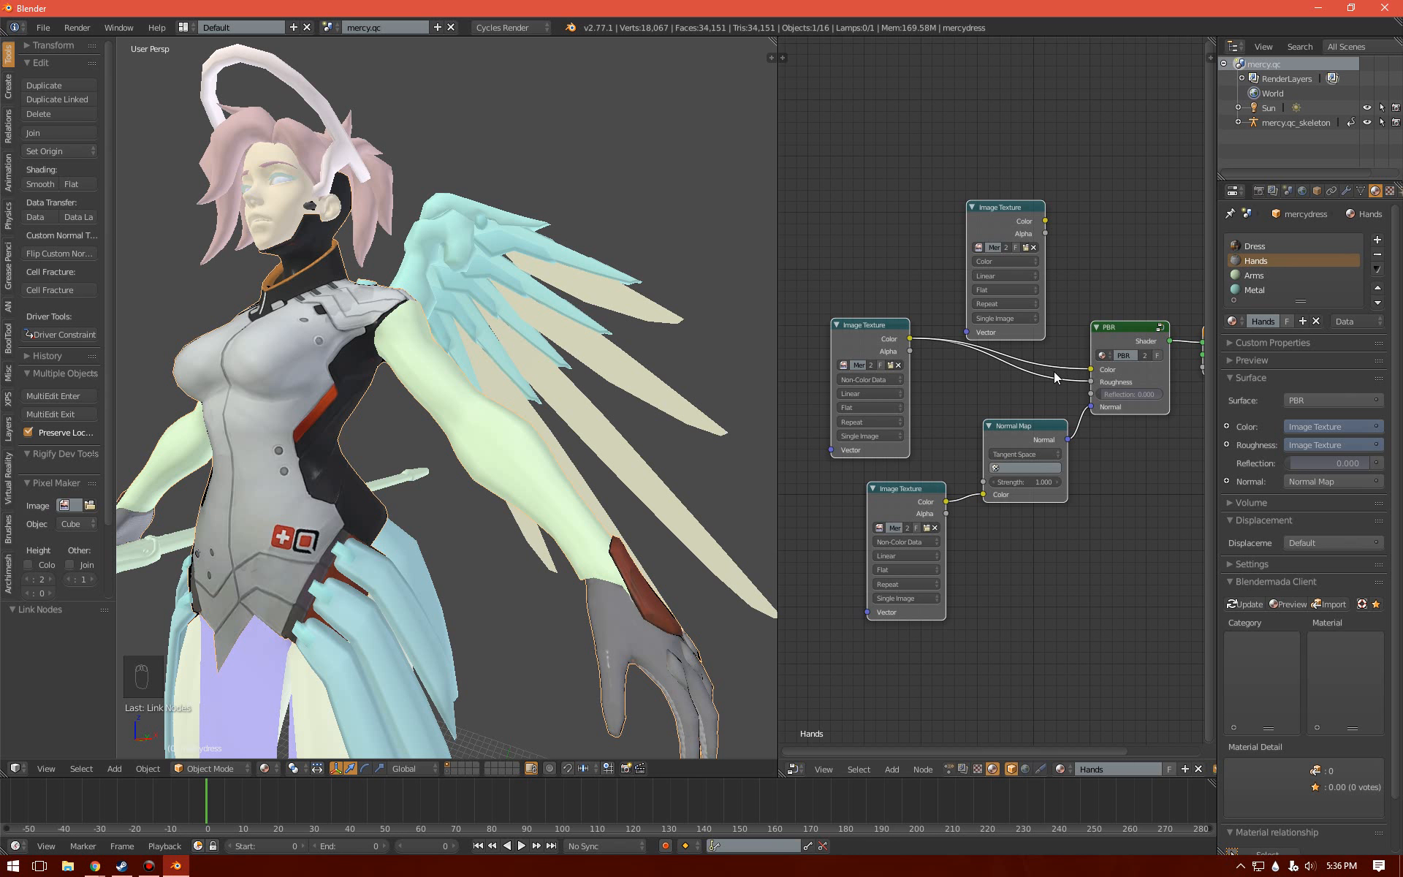
drag(1045, 221, 1091, 369)
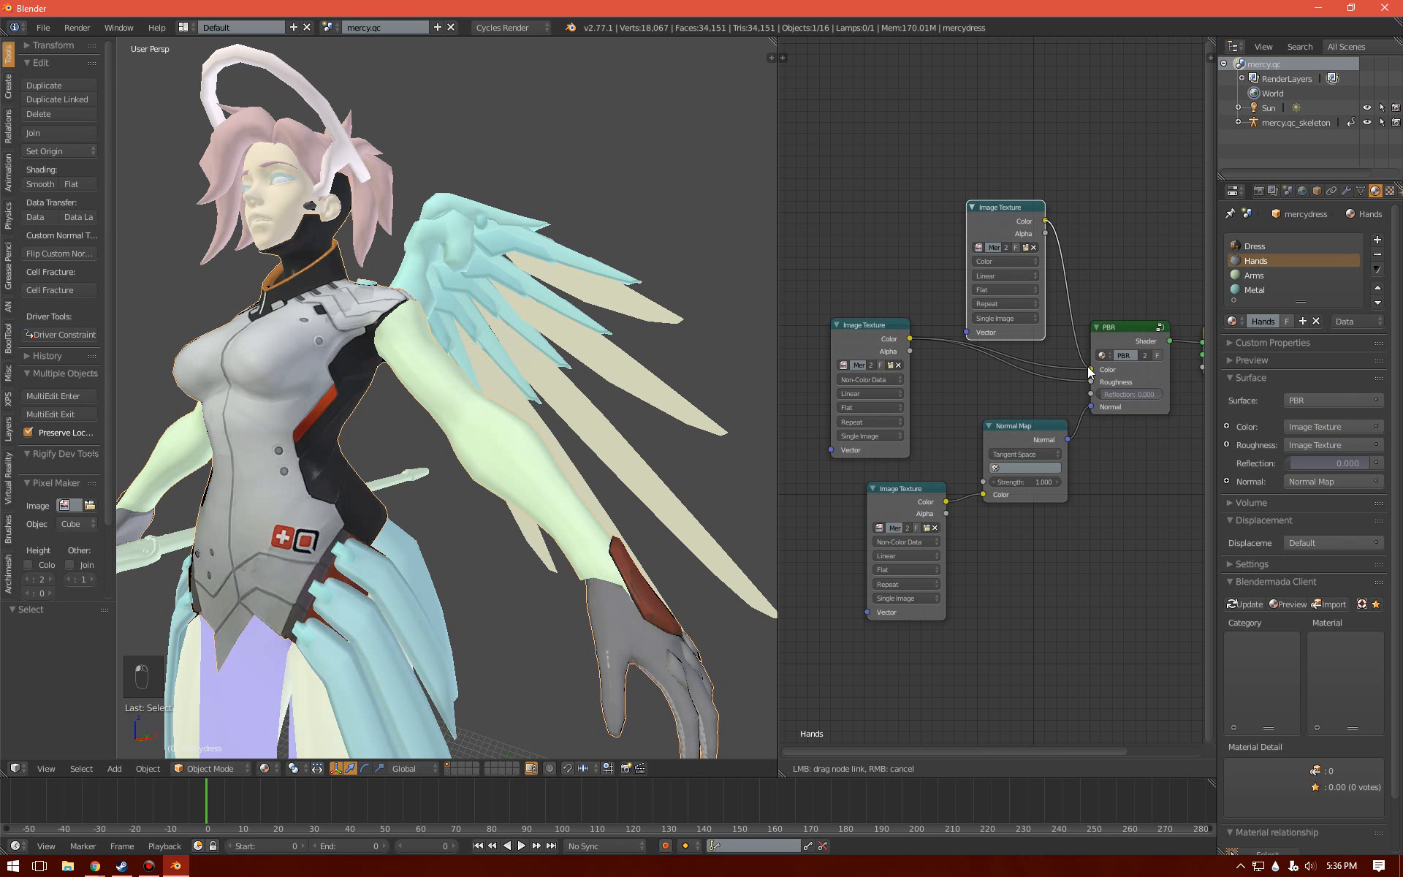
- Connect Mercy_S.jpg to the Dress material's PBR Color input and examine the map on the dress from several angles
click(1255, 246)
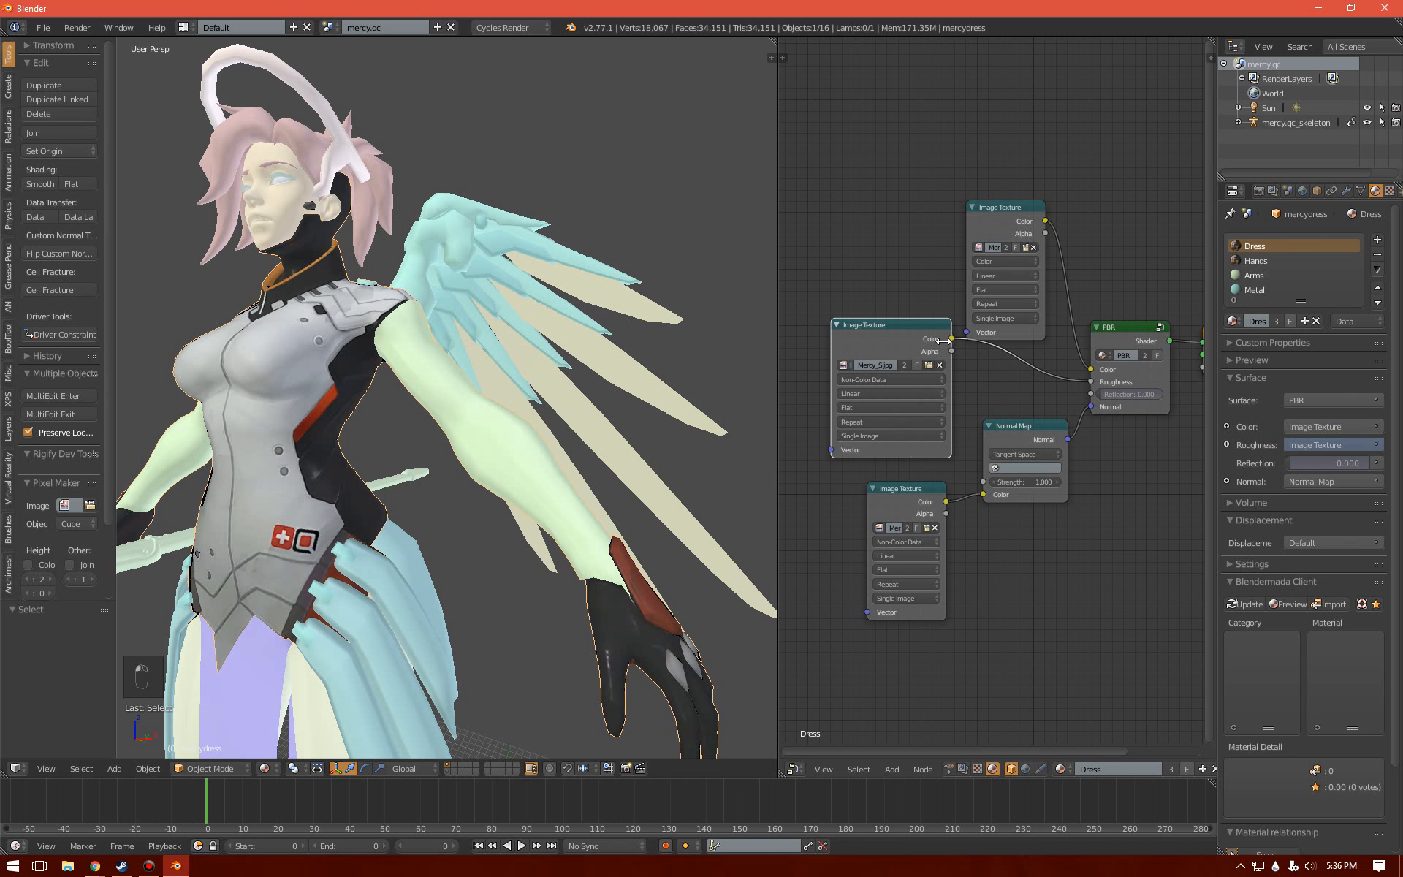
drag(910, 338, 1109, 370)
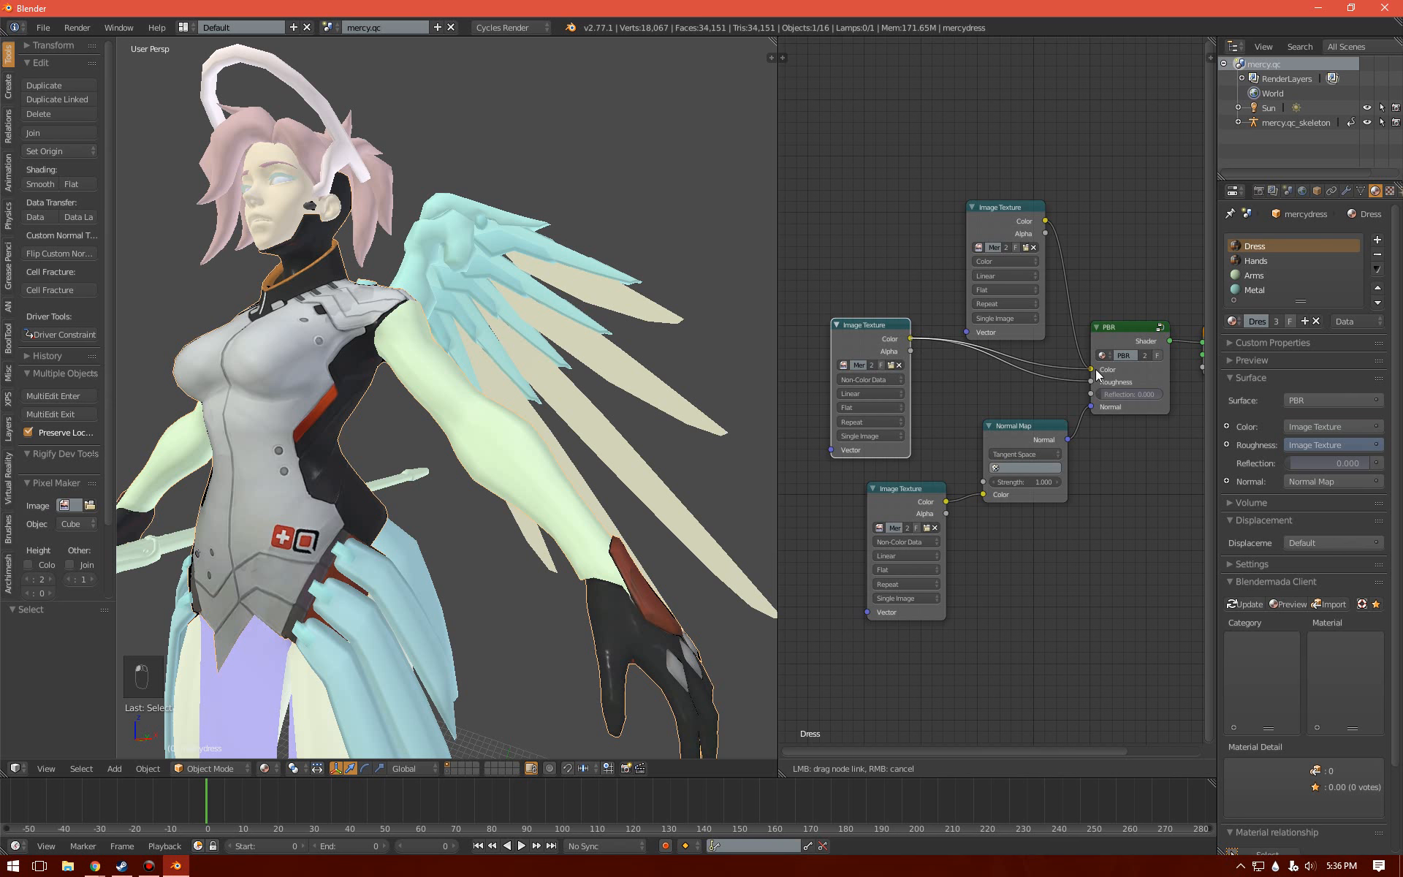
middle_drag(538, 400, 436, 459)
scroll(520, 441, up, 3)
scroll(521, 441, down, 3)
middle_drag(521, 442, 506, 444)
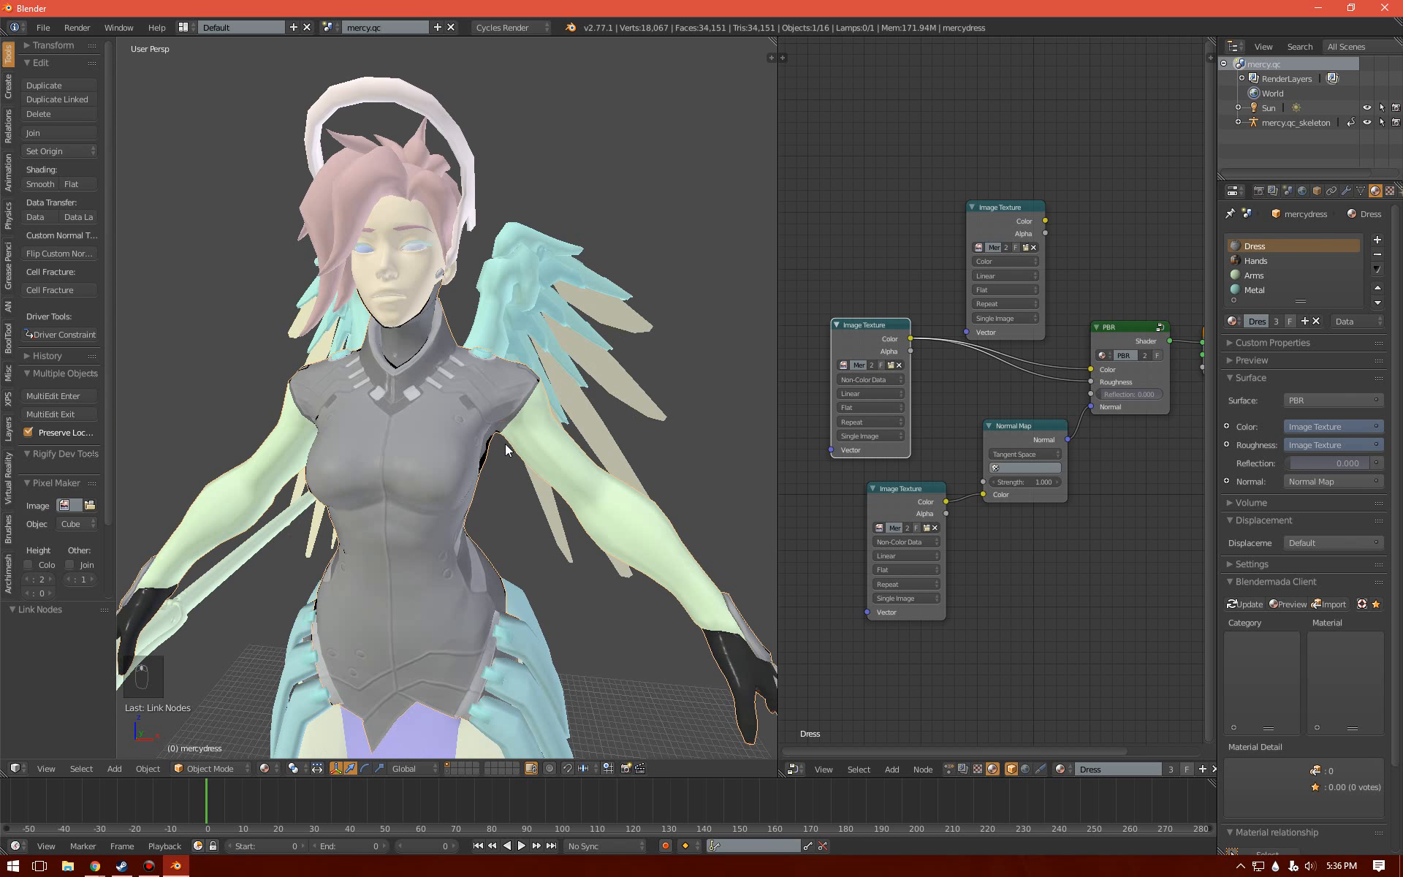
scroll(453, 427, up, 3)
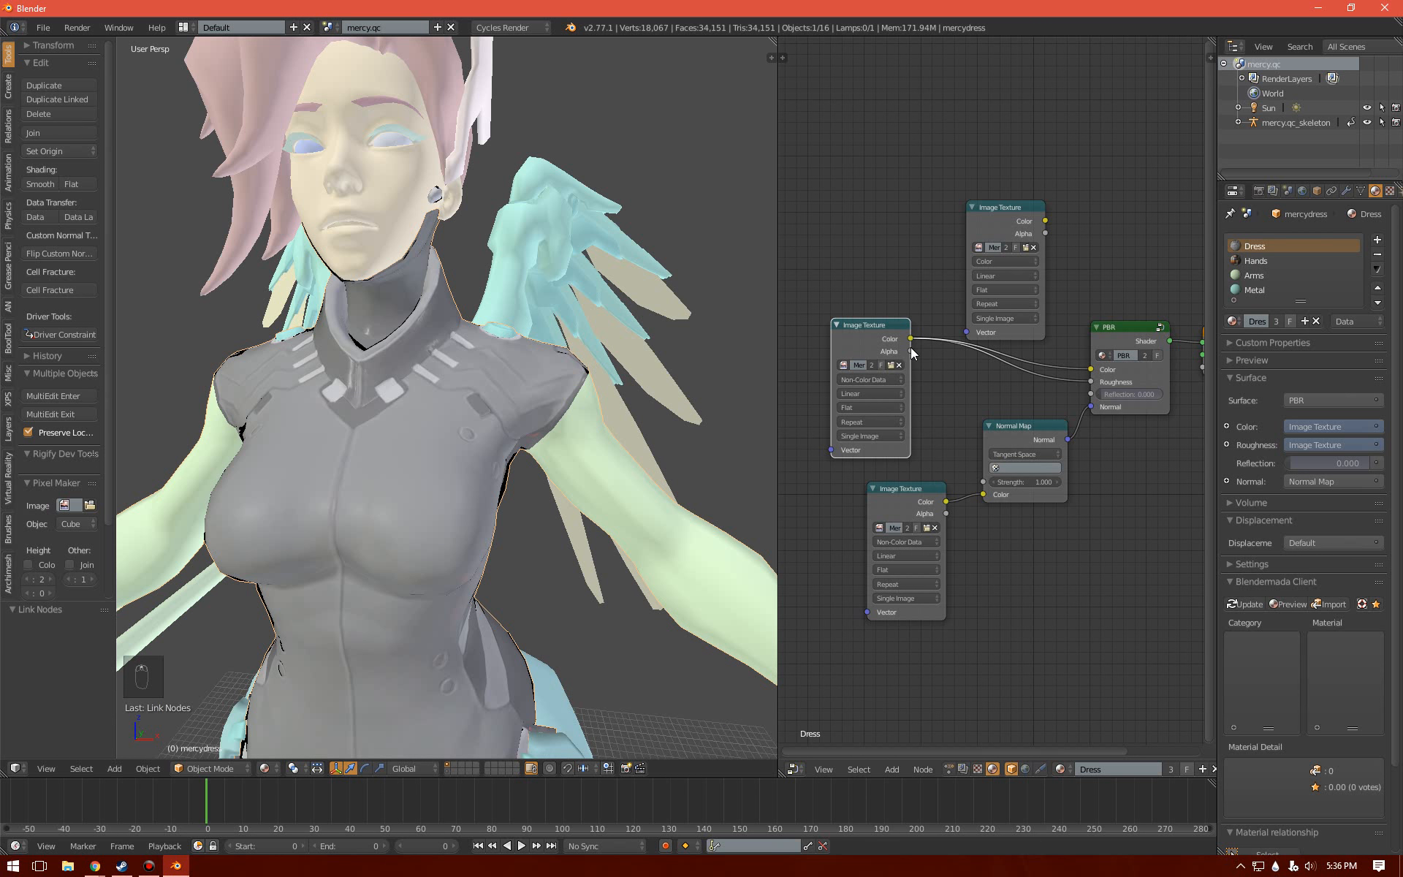
middle_drag(383, 365, 374, 485)
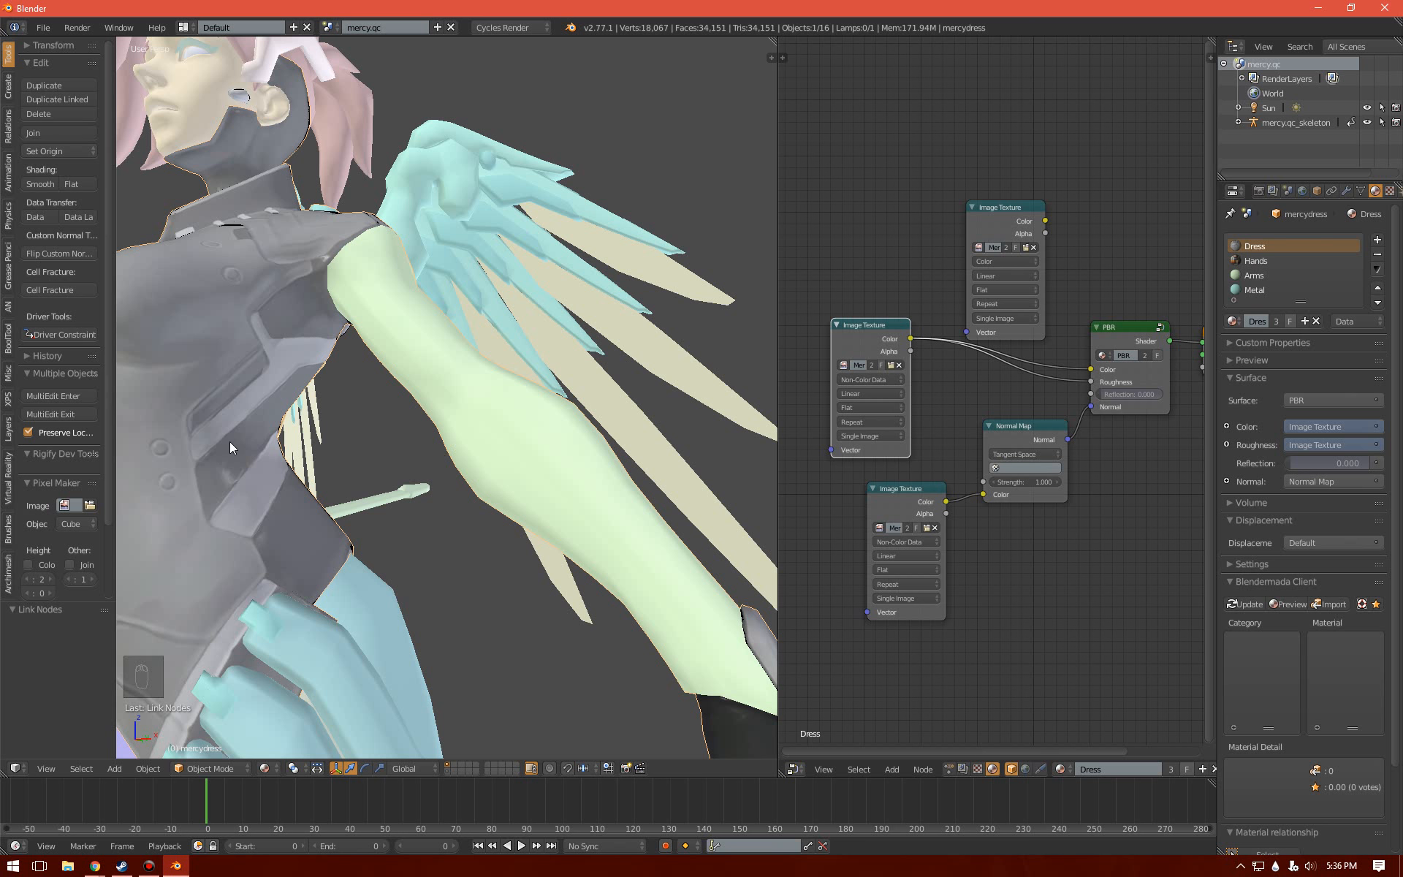
scroll(394, 458, down, 5)
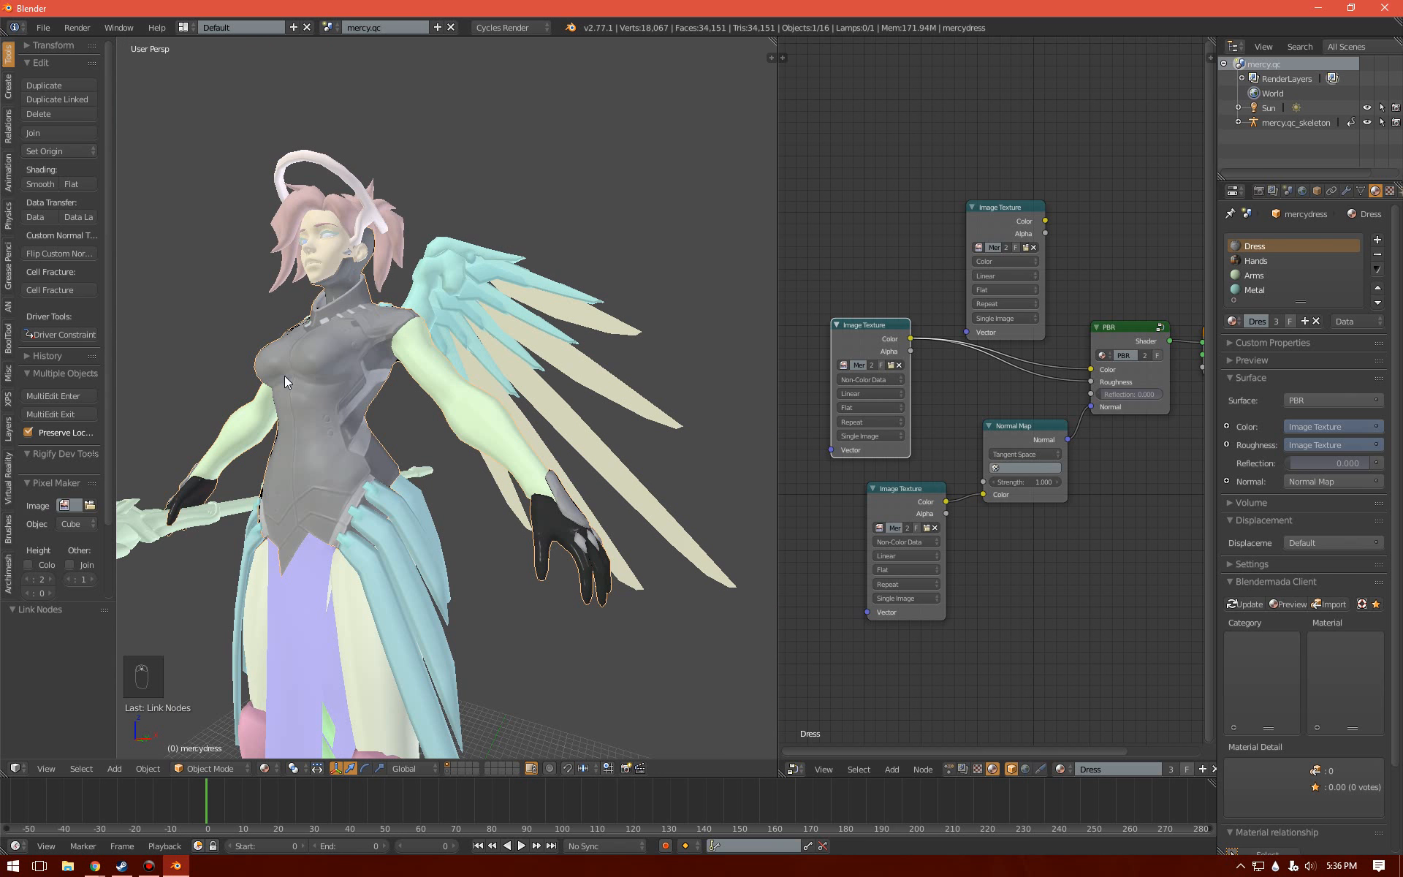
middle_drag(283, 375, 404, 401)
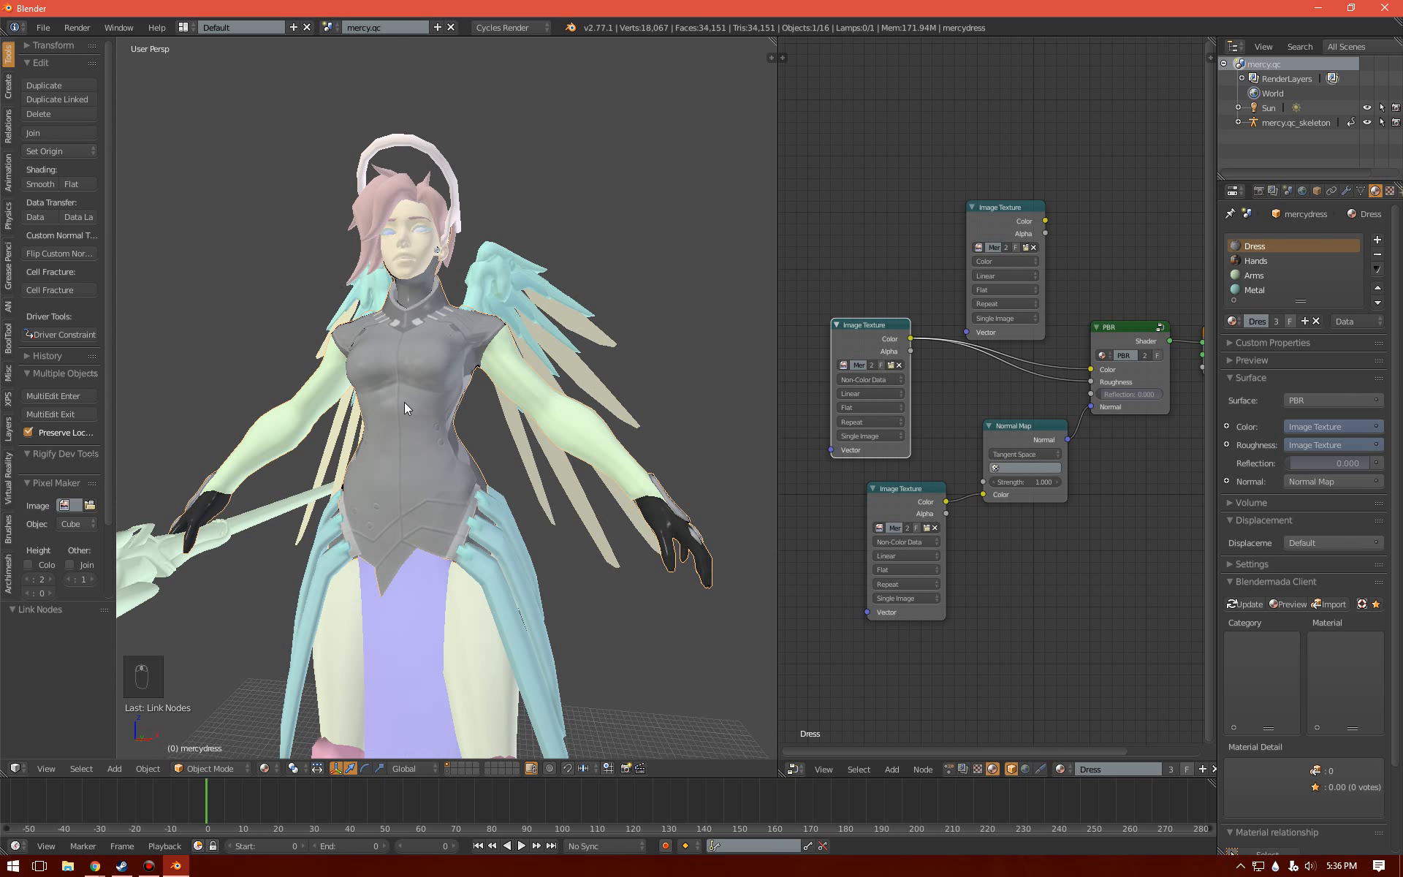
middle_drag(638, 437, 401, 424)
scroll(507, 431, up, 5)
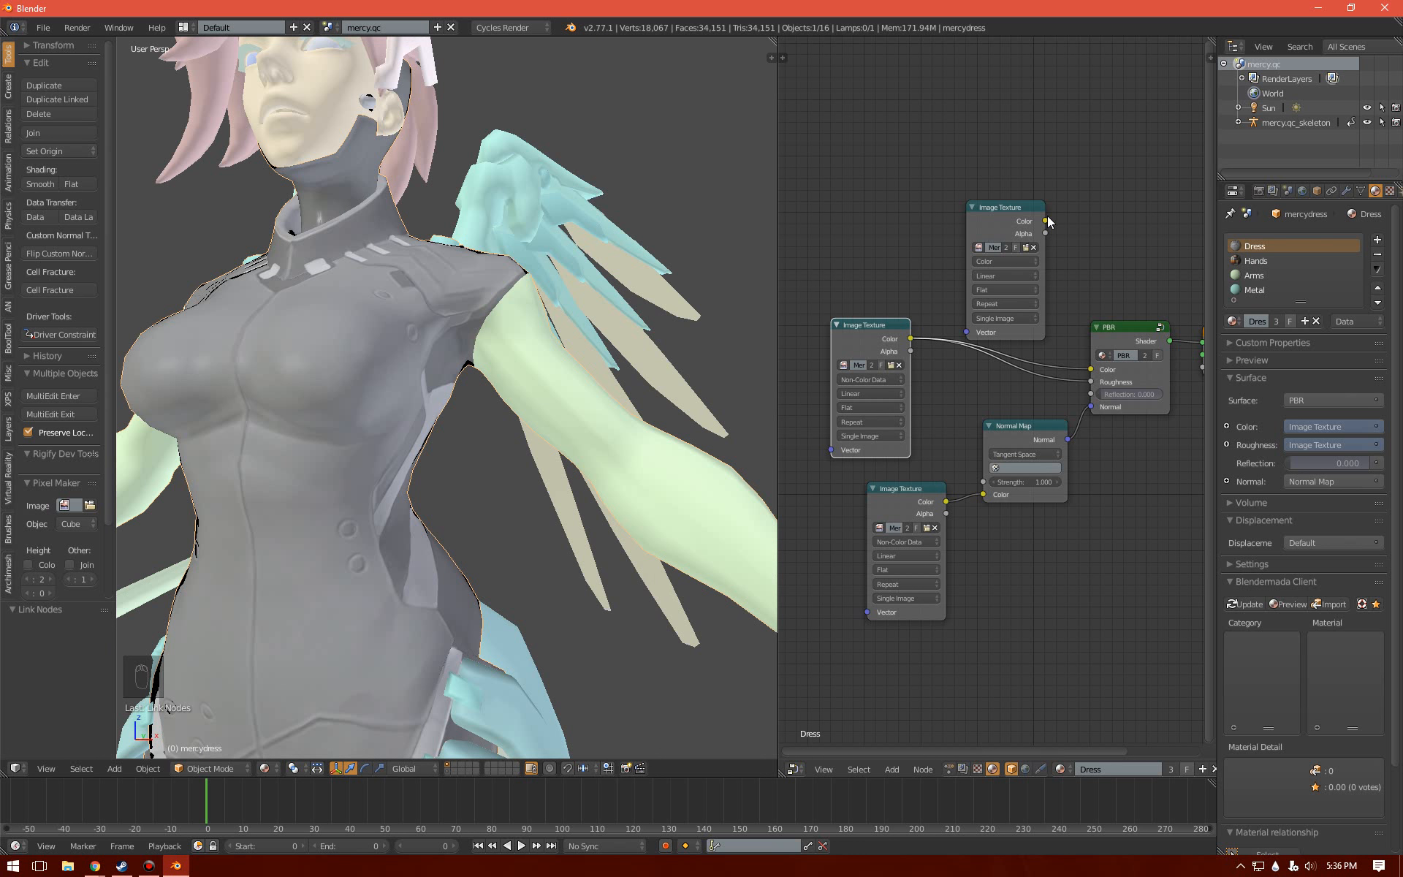
- Reconnect the Dress material's color Image Texture to the PBR group's Color input
drag(1046, 221, 1091, 369)
scroll(474, 381, down, 4)
scroll(475, 382, up, 3)
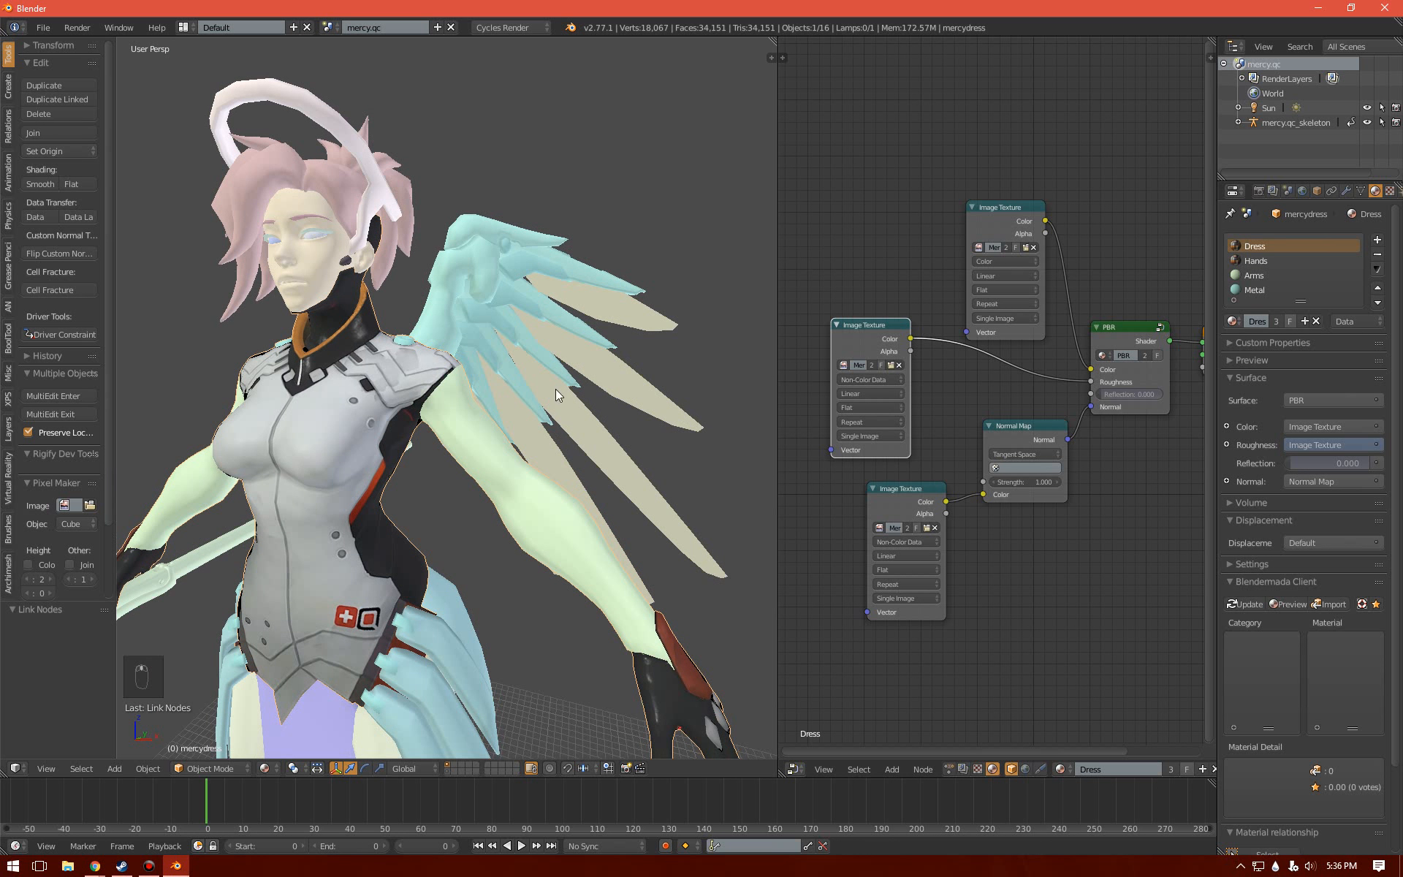
- Enable nodes on the dress mesh's Arms and Metal materials and replace their default nodes with the copied PBR texture setup
click(1256, 277)
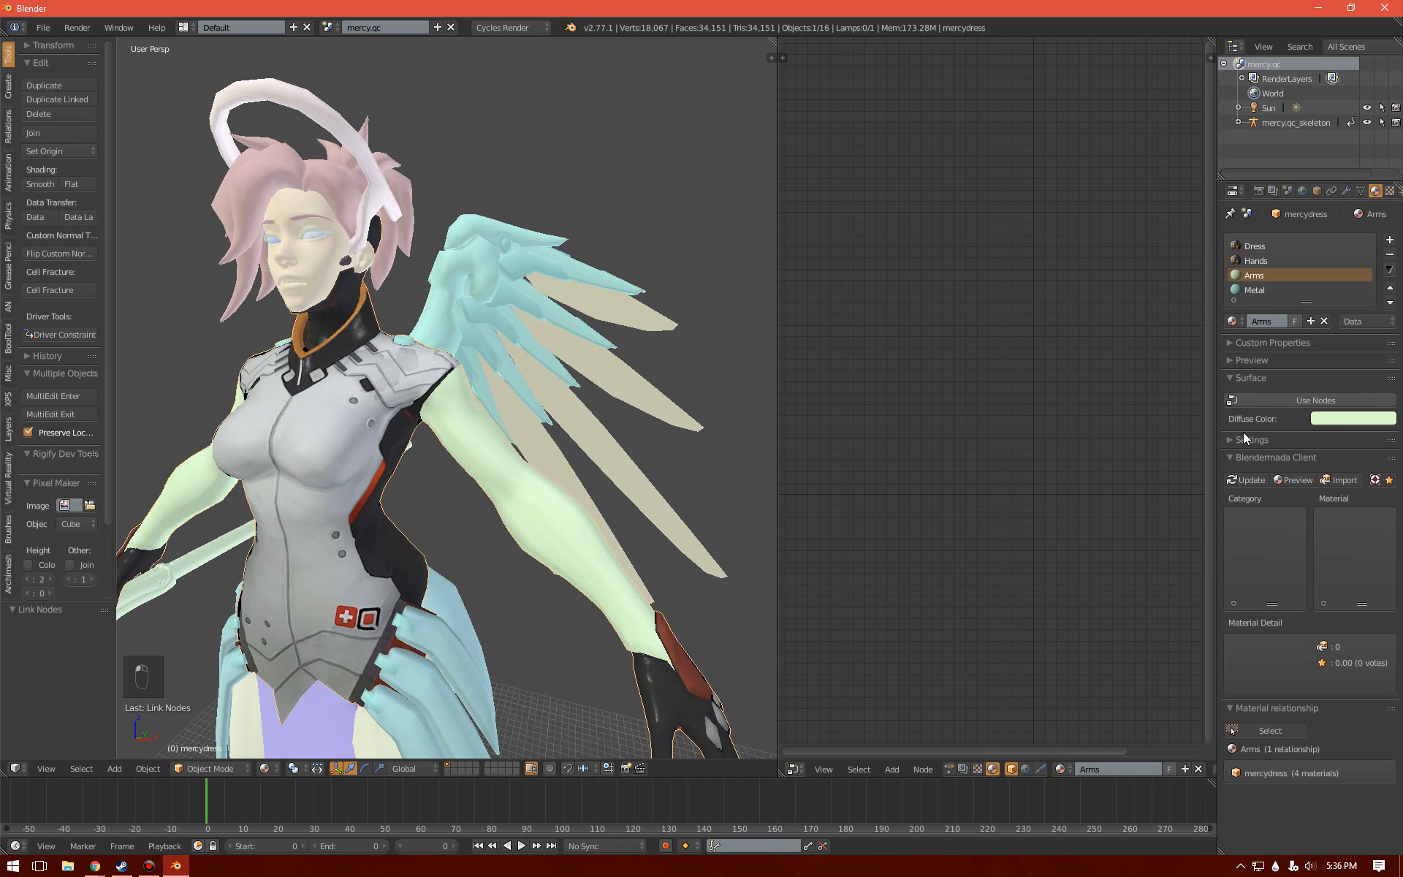
key(x)
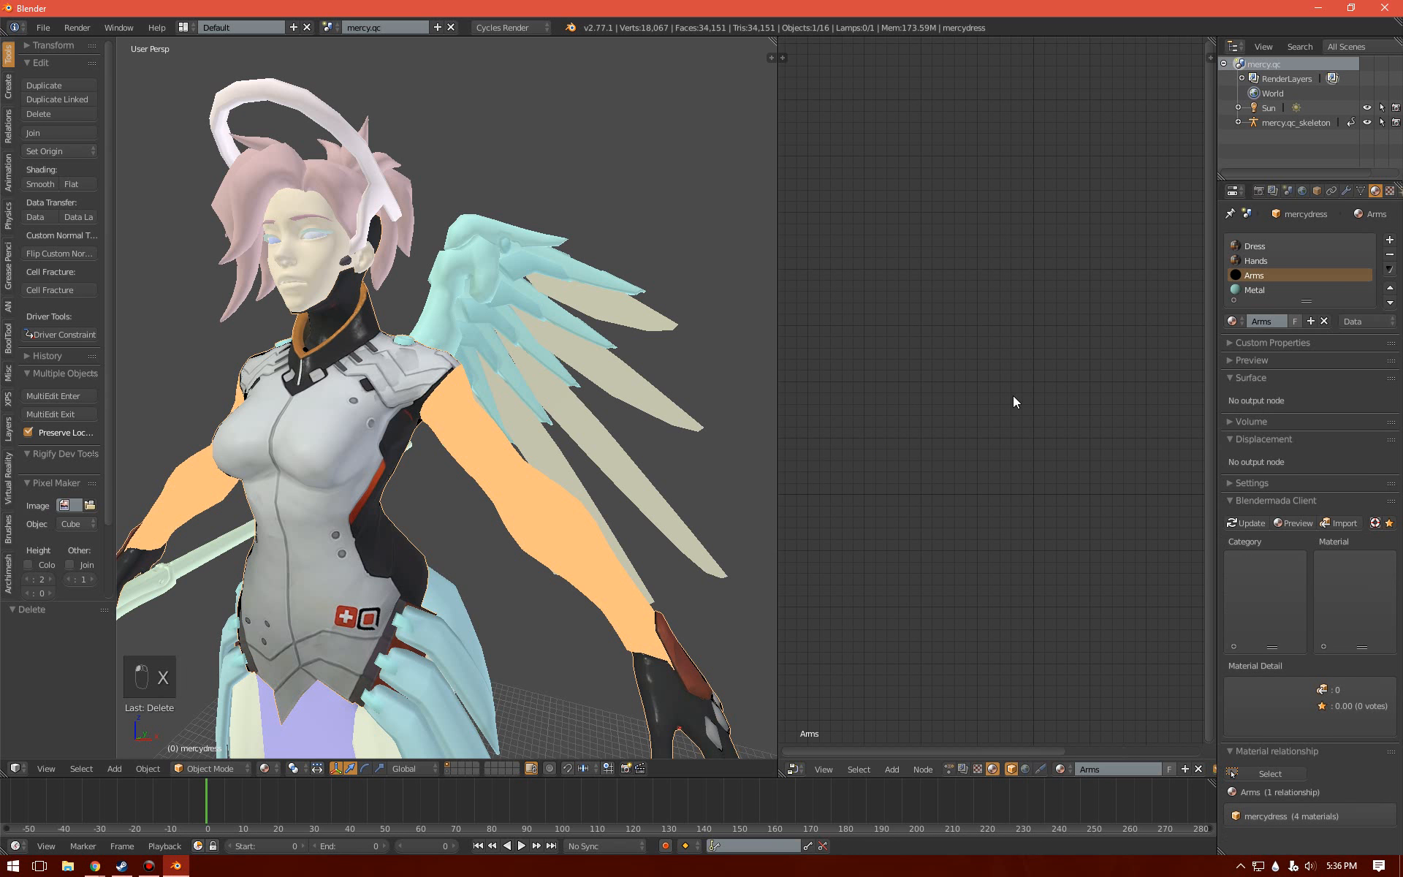
key(ctrl+v)
click(1281, 288)
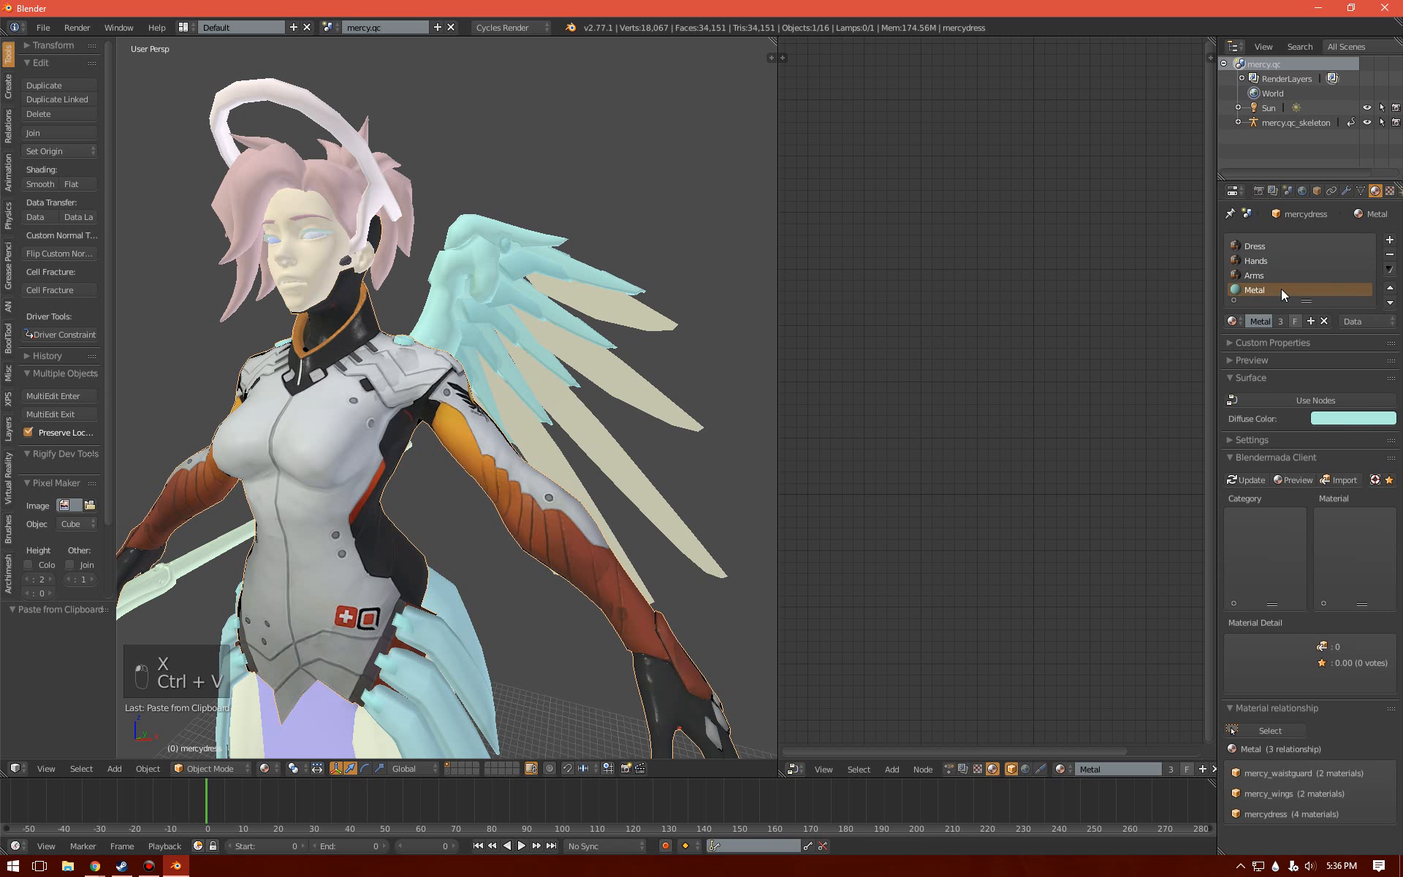
click(1274, 398)
key(x)
key(ctrl+v)
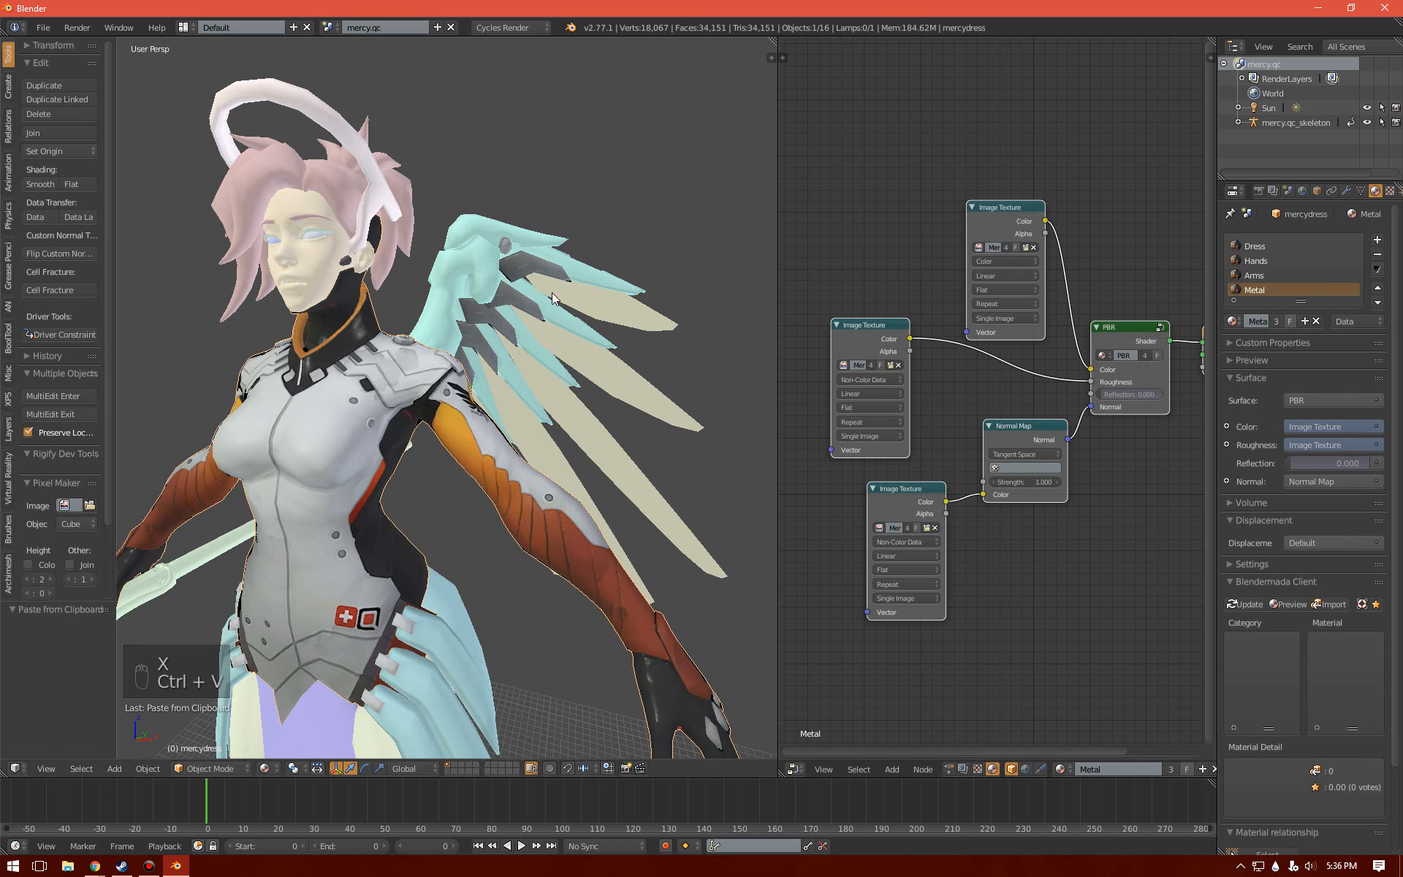
- Enable nodes on the wing mesh's Wings material and replace its default nodes with the copied PBR texture setup
scroll(1304, 275, down, 3)
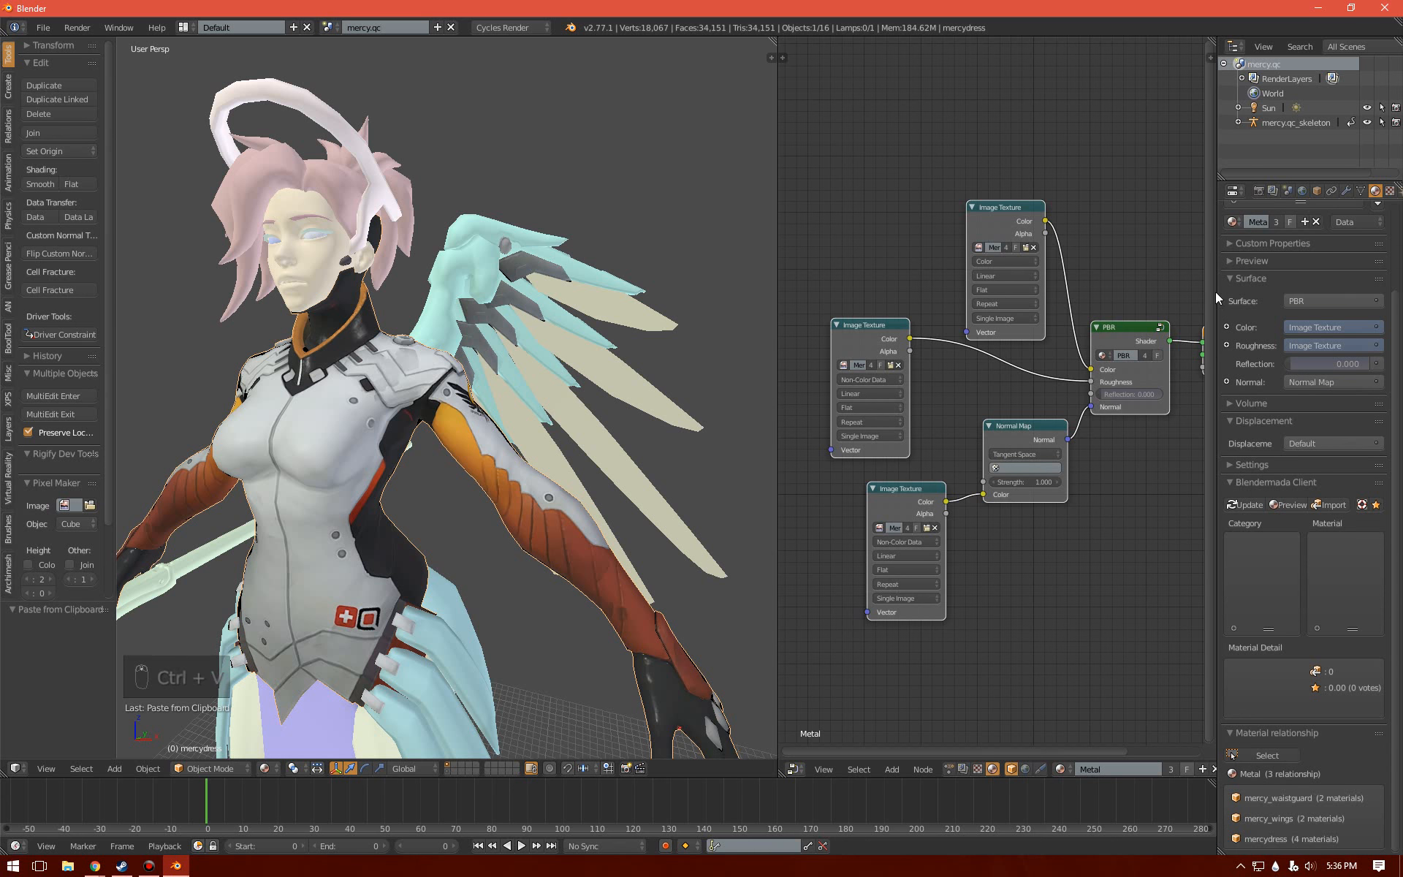
scroll(1022, 307, up, 1)
right_click(442, 238)
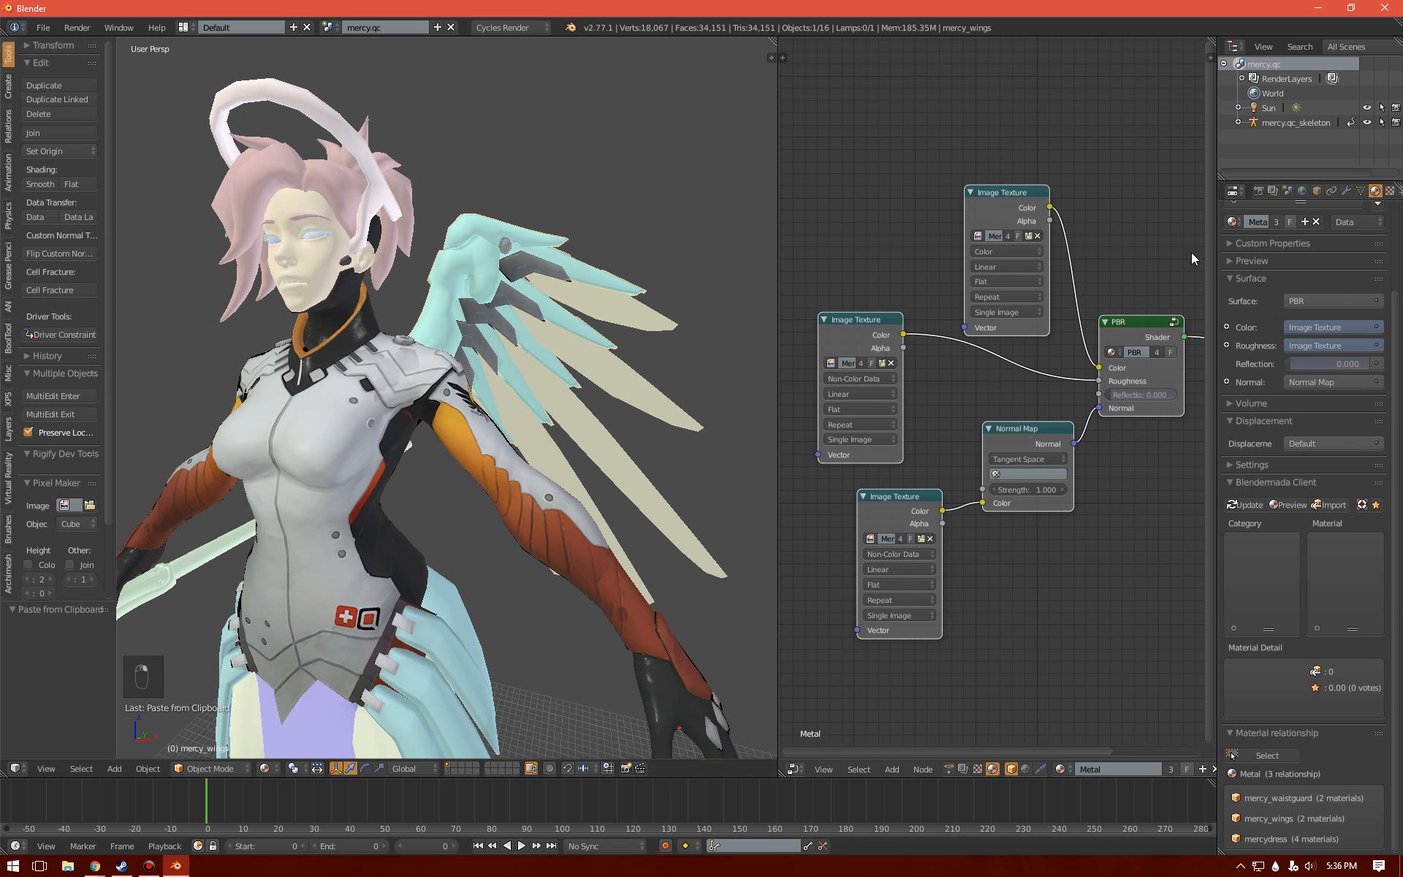
scroll(1308, 256, up, 3)
click(1278, 260)
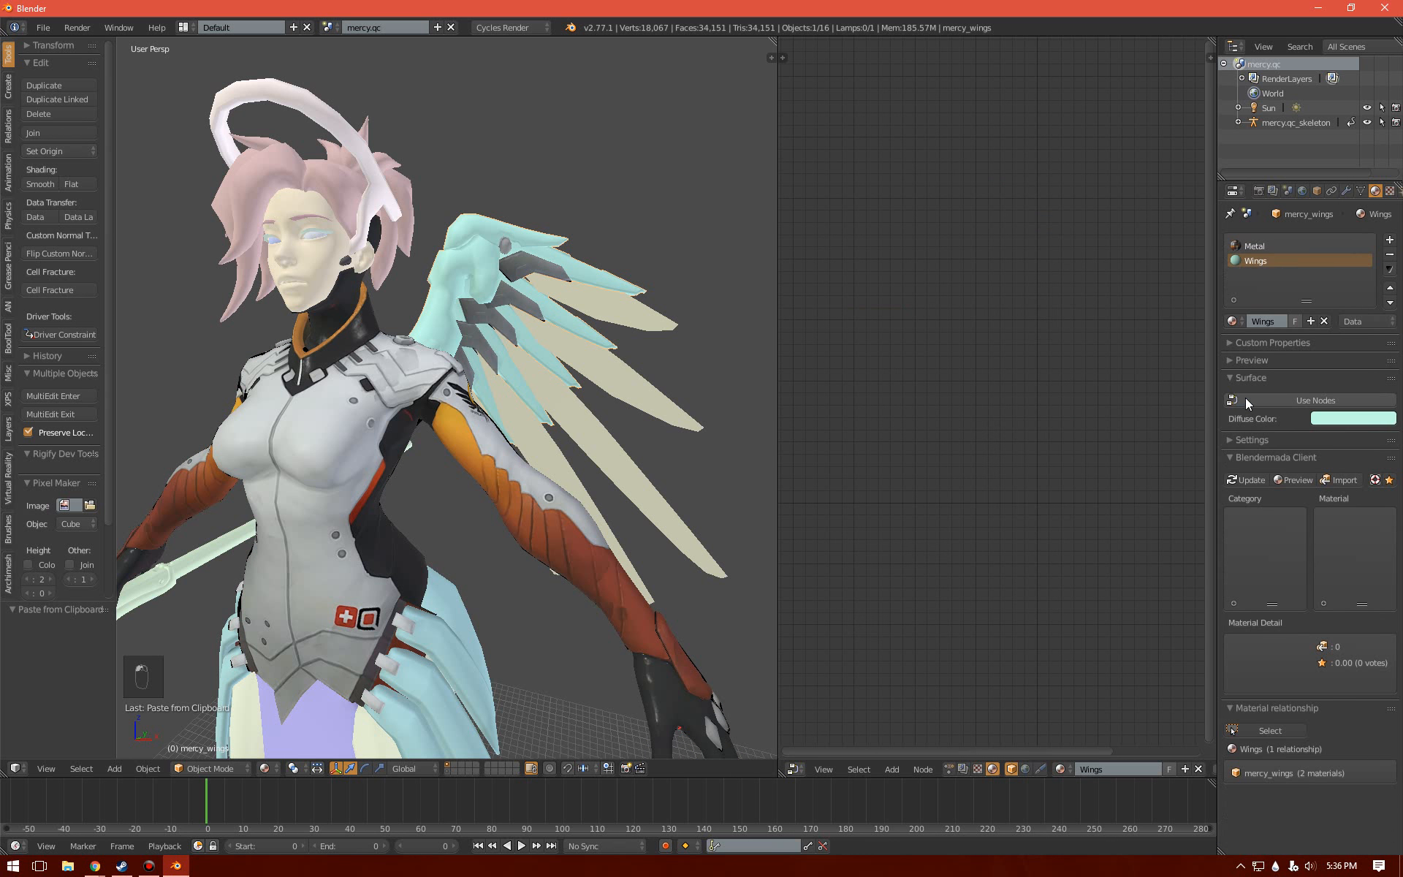
key(x)
key(ctrl+v)
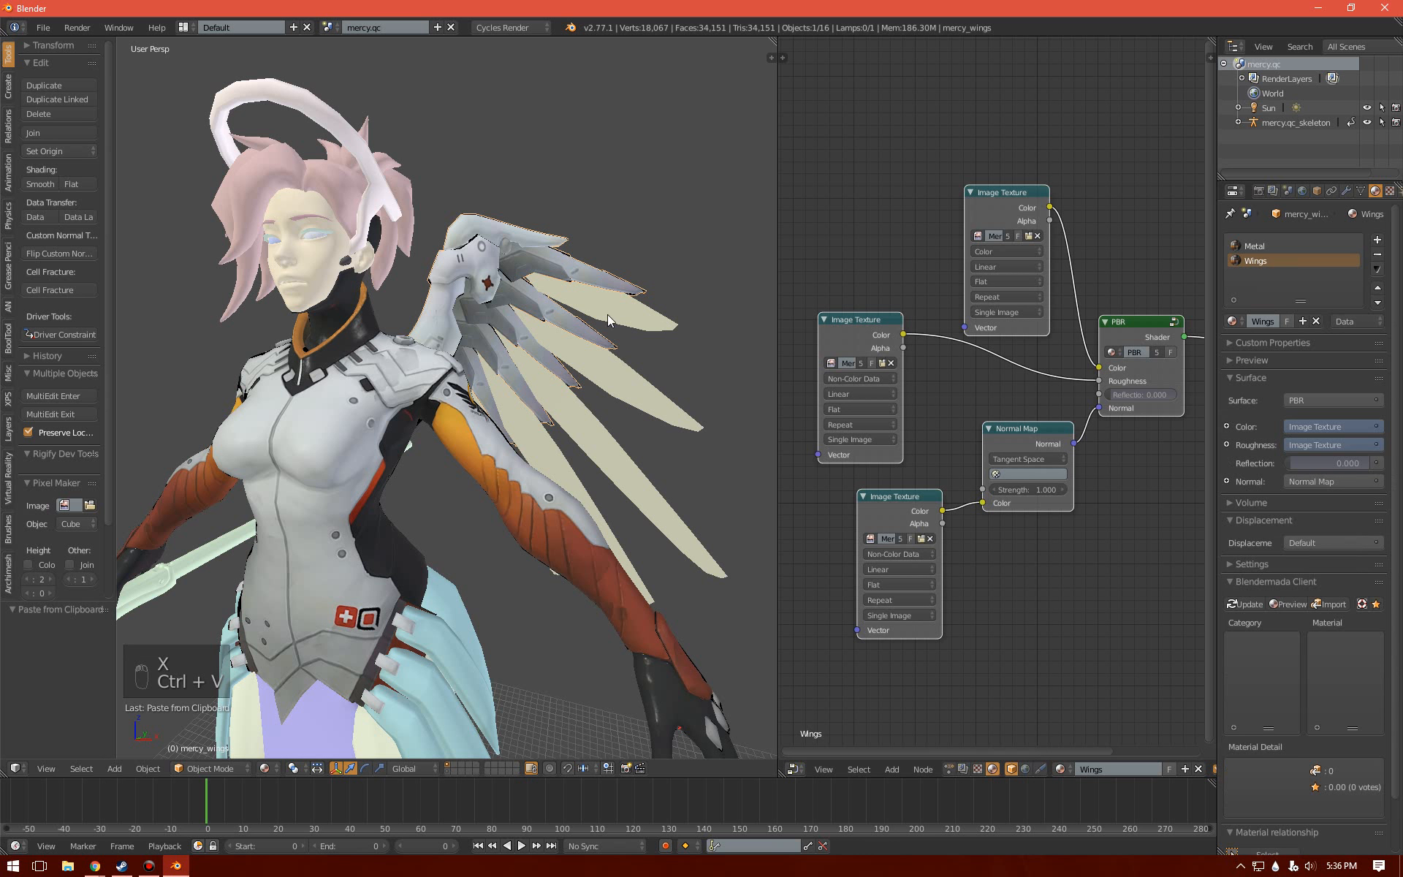
- Replace the Hair material's default nodes with the copied PBR setup and delete the Image Texture feeding its Roughness
right_click(319, 151)
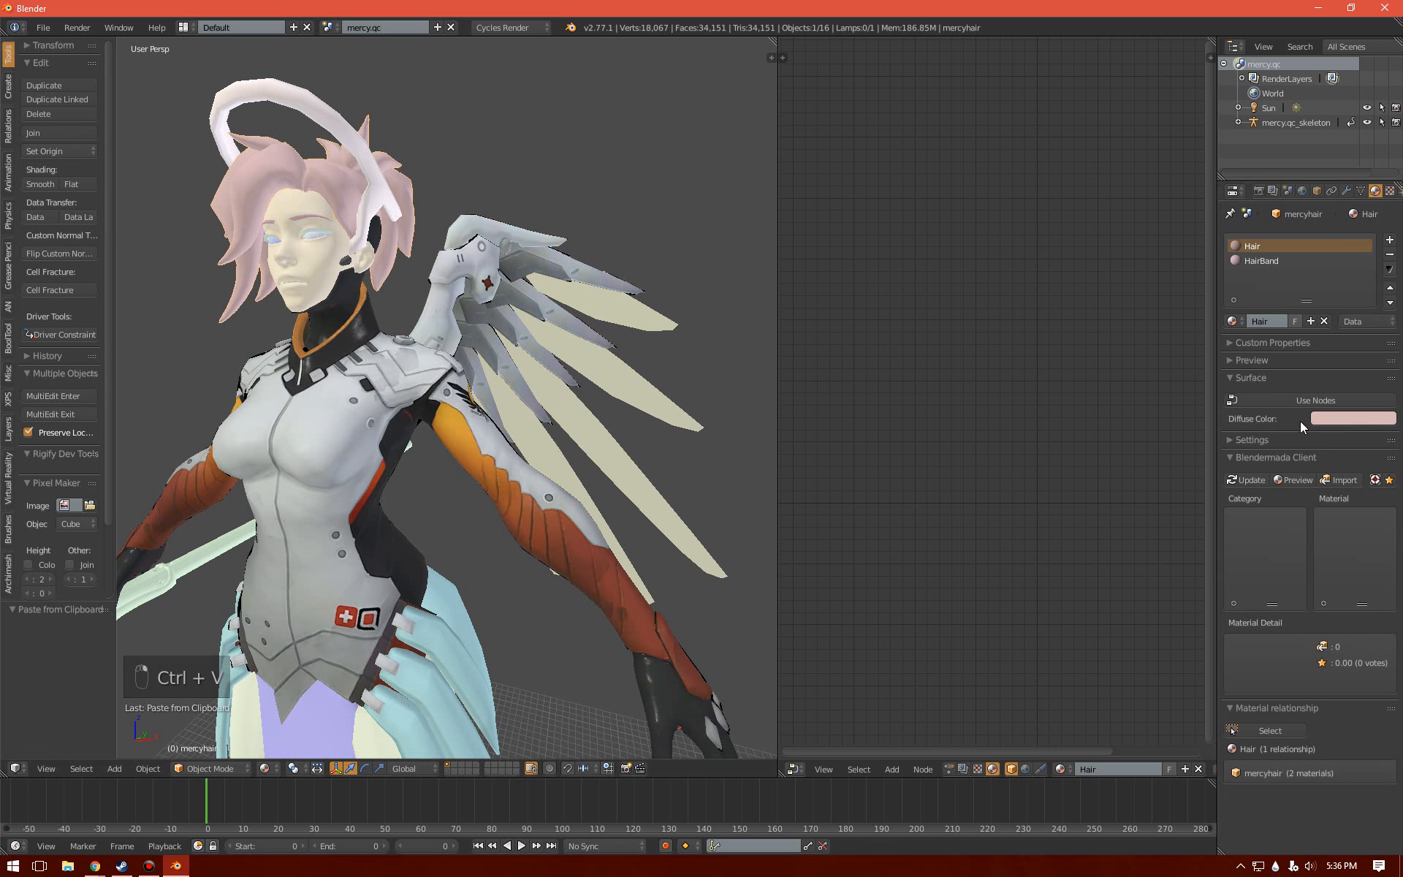
click(1286, 402)
key(x)
key(ctrl+v)
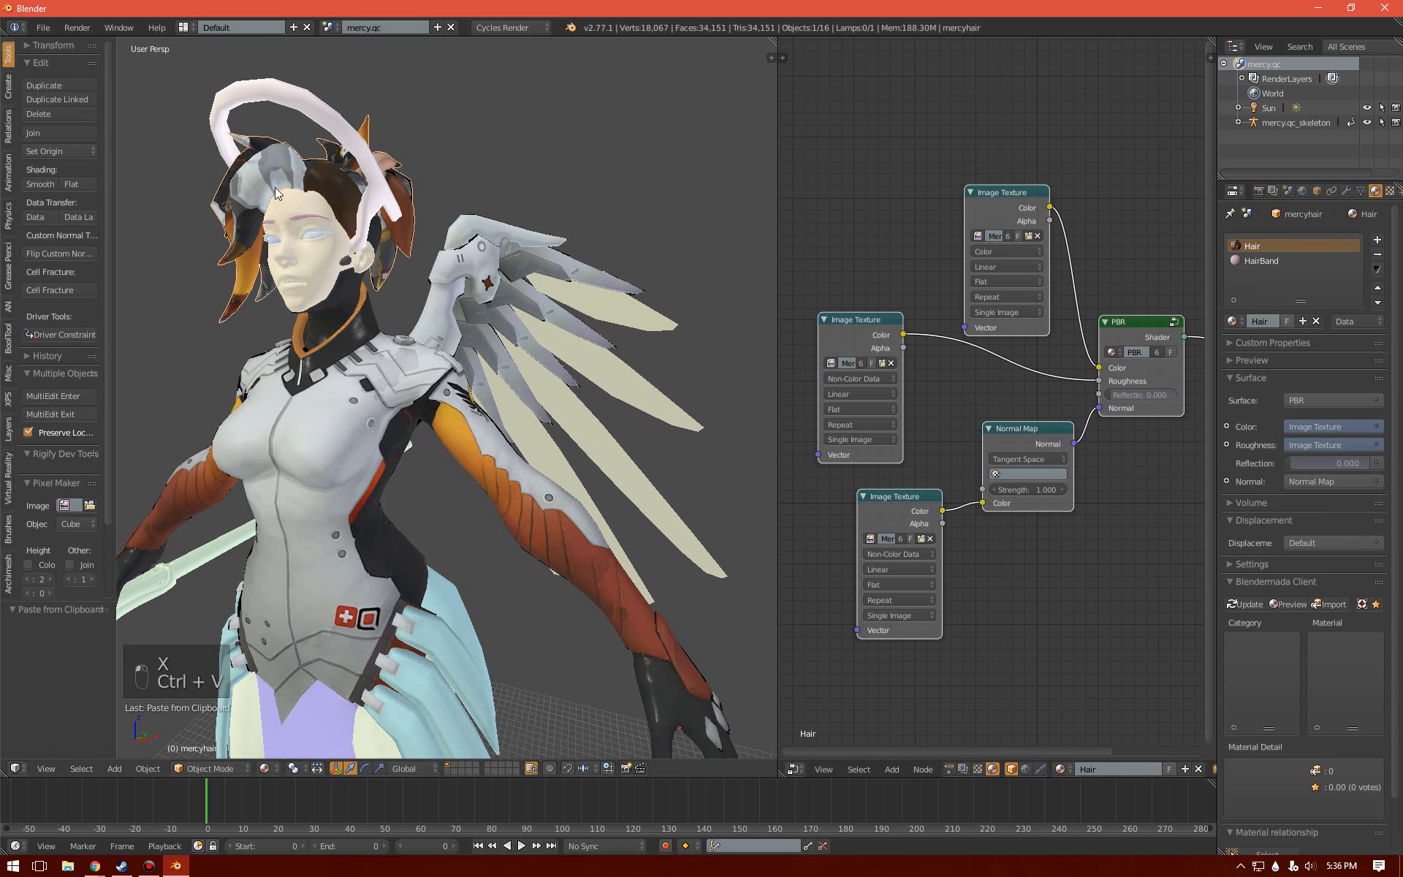
click(877, 322)
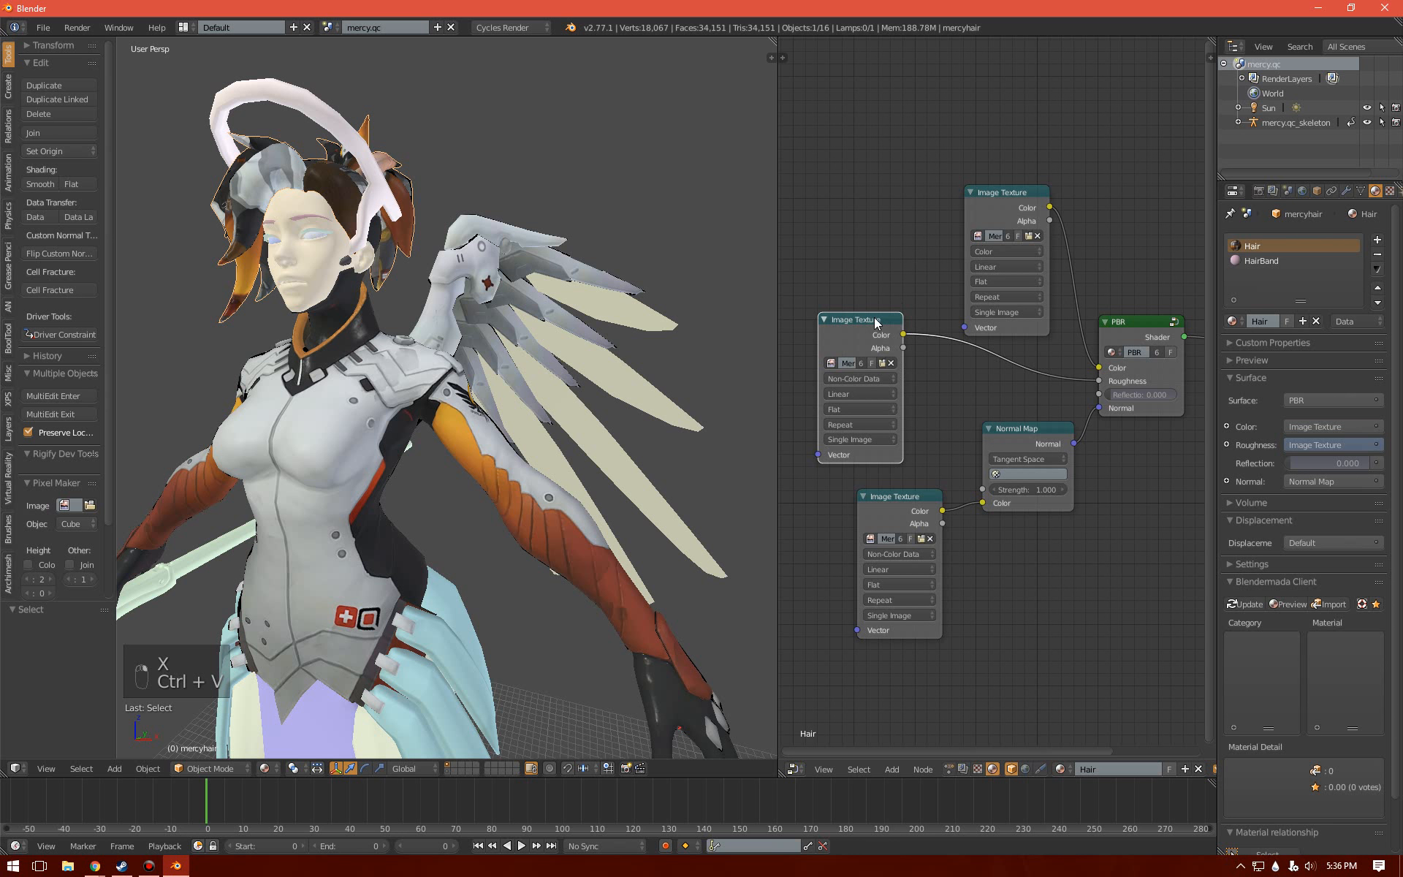
key(x)
drag(1000, 193, 959, 229)
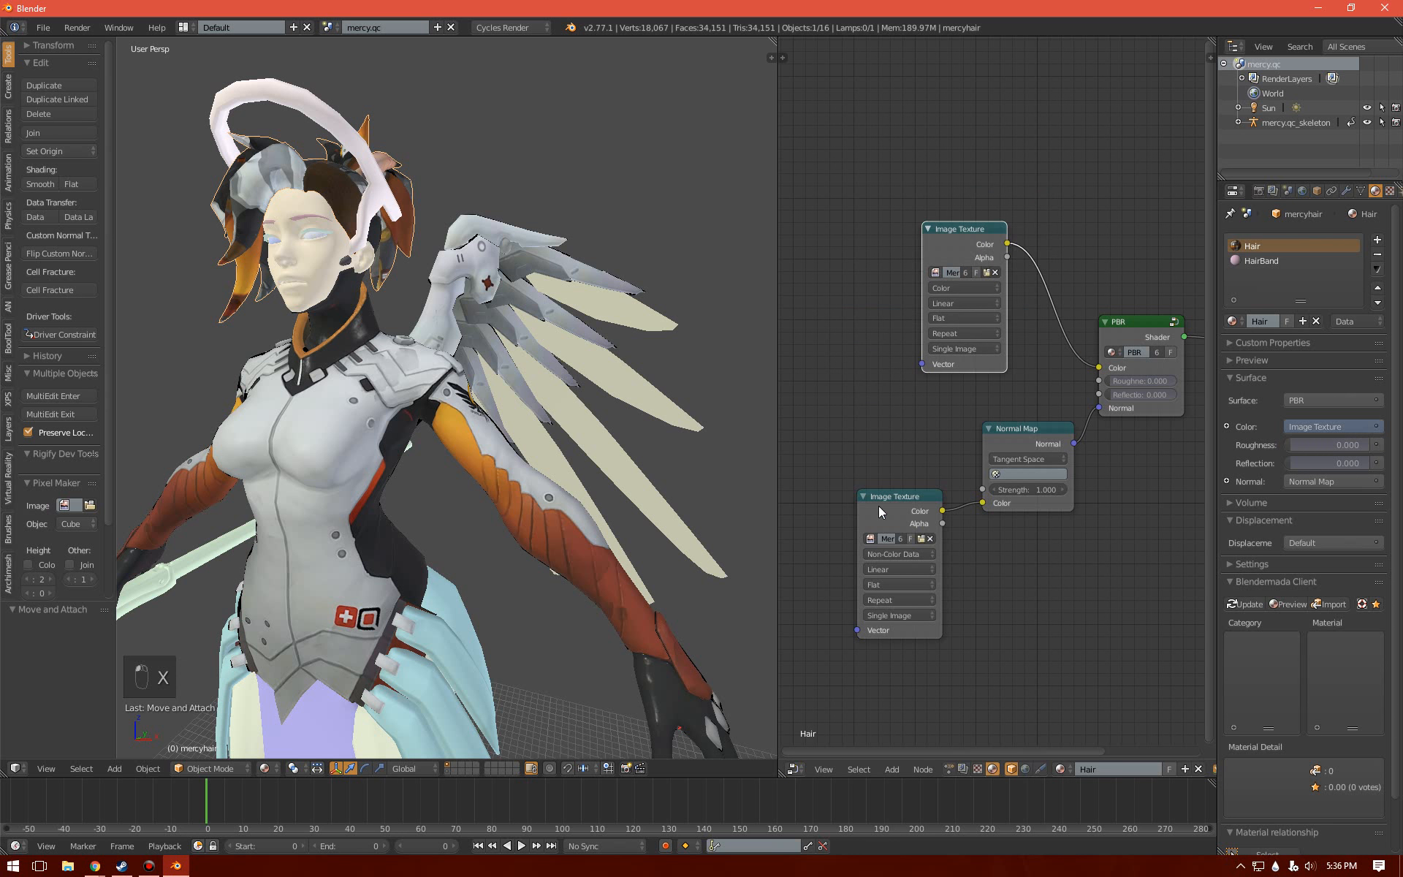
- Load Hair_D.jpg as the Hair material's color texture and Hair_NS.jpg as its normal texture, and check the hair on the model
click(984, 274)
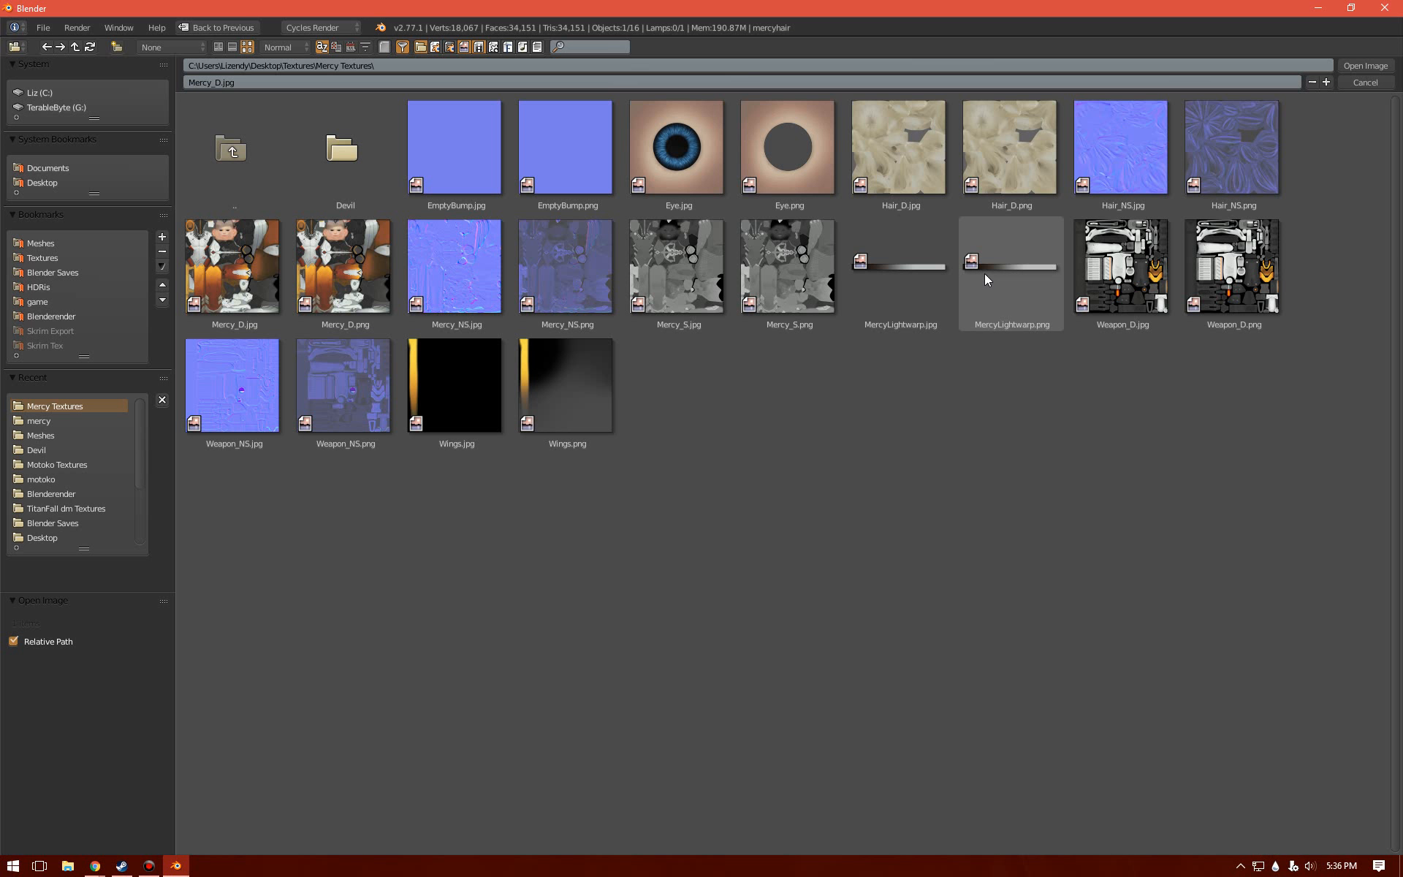
click(886, 178)
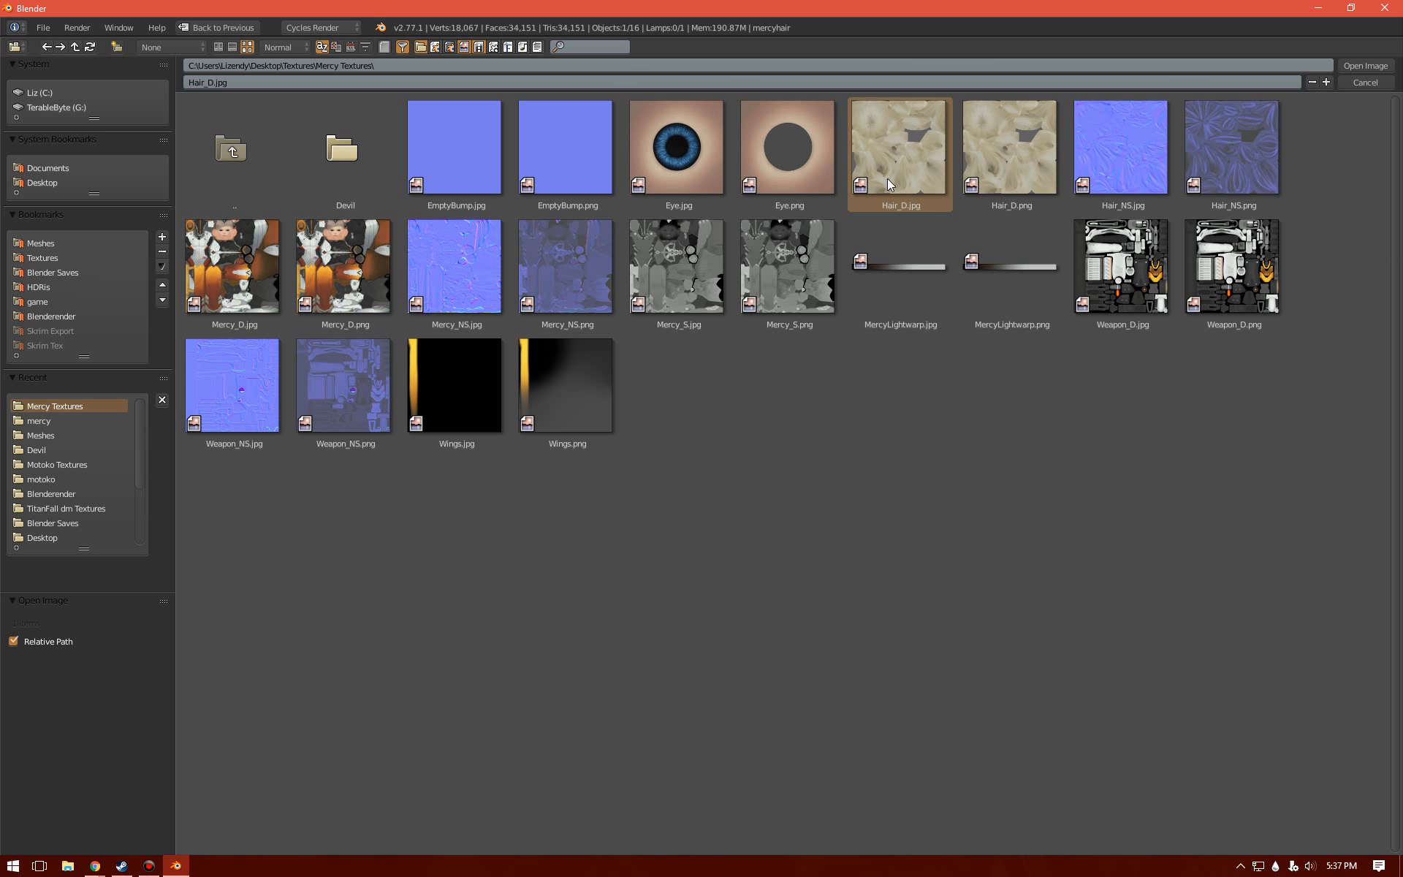
double_click(887, 178)
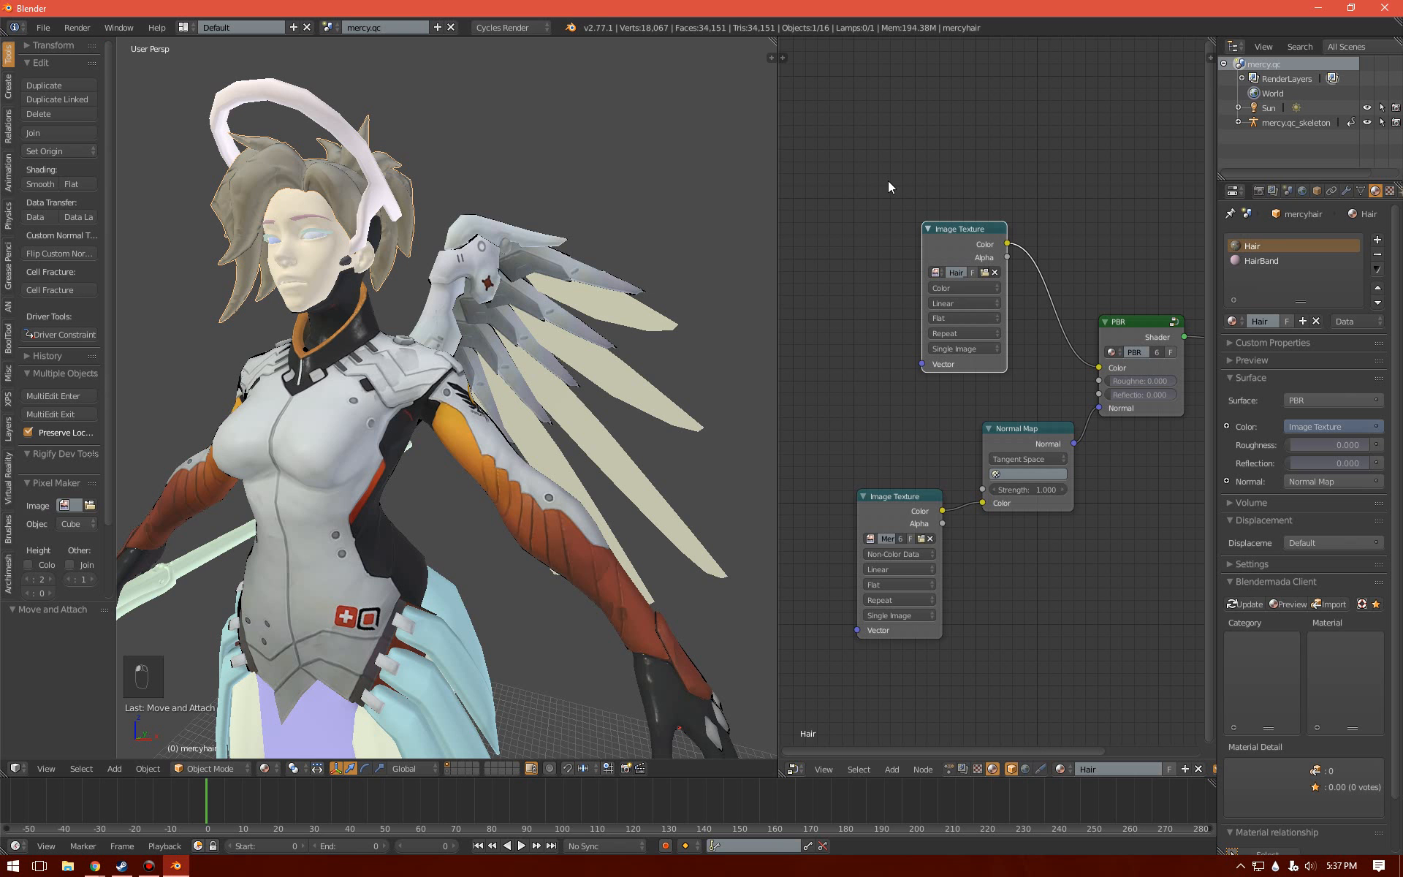
click(922, 540)
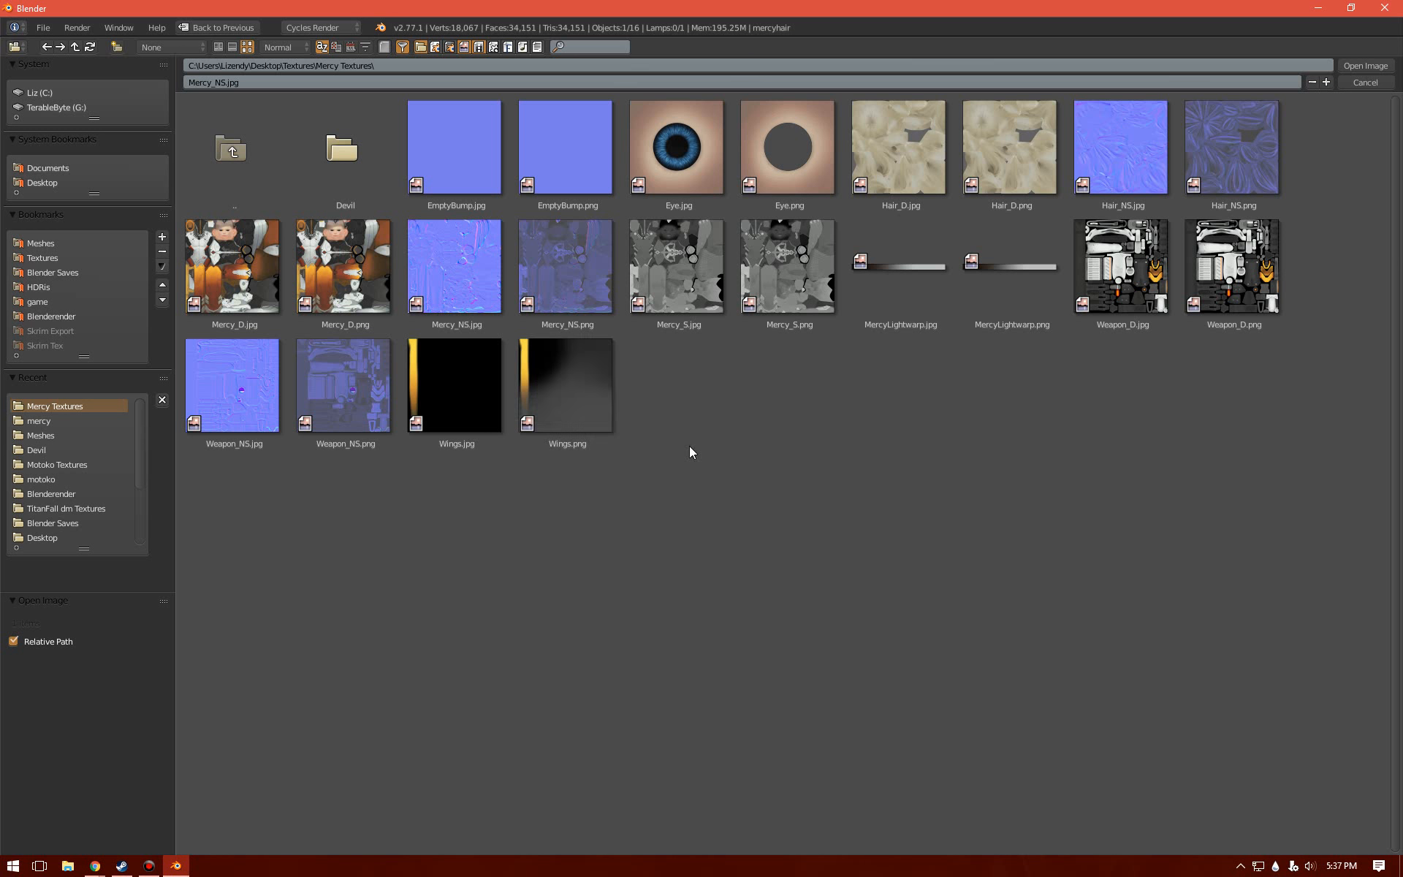
click(1164, 162)
double_click(1163, 160)
middle_drag(445, 194, 463, 233)
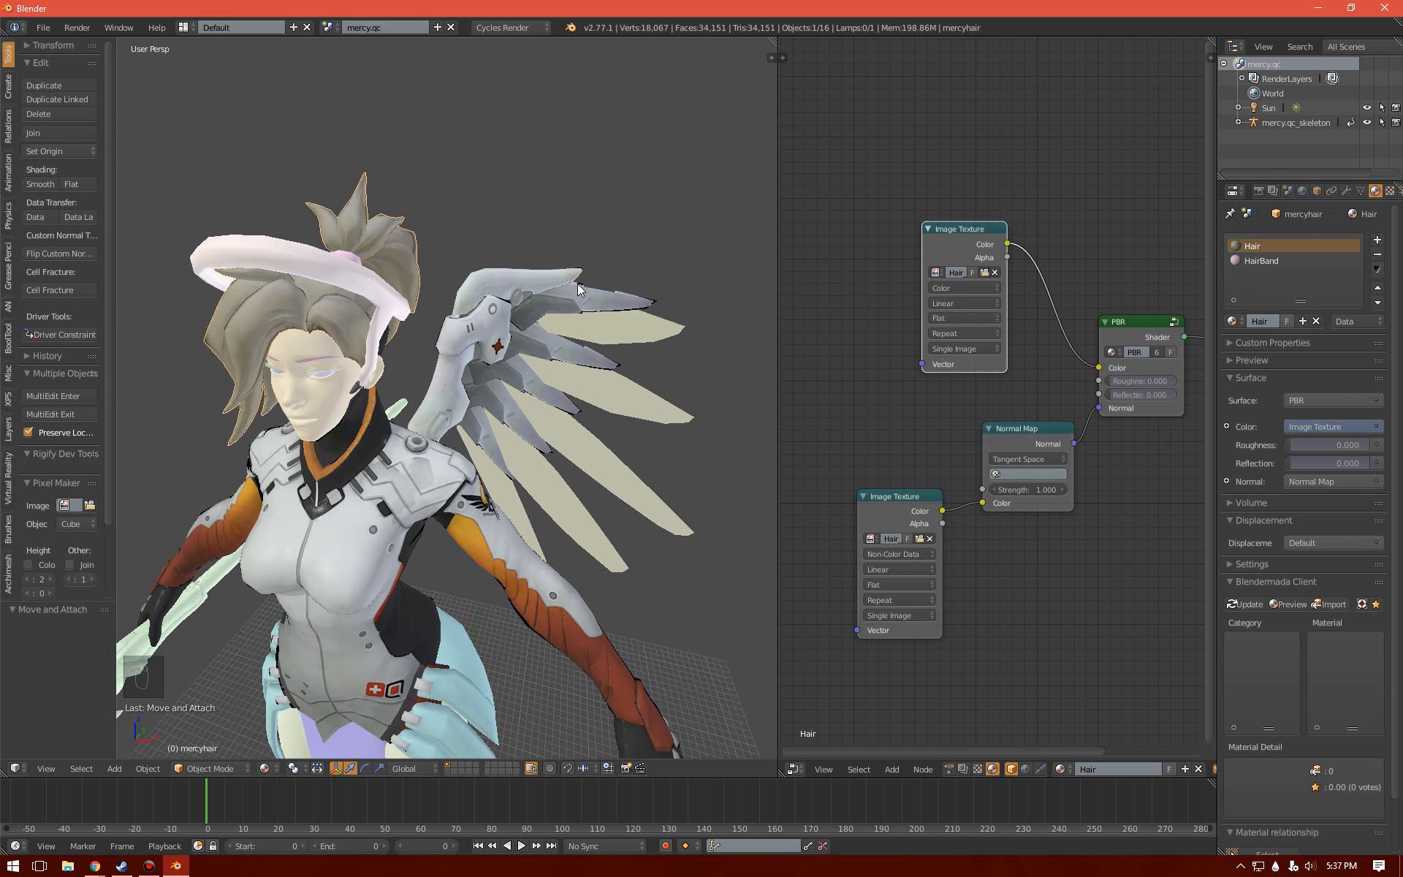
middle_drag(578, 287, 483, 284)
key(z)
key(z)
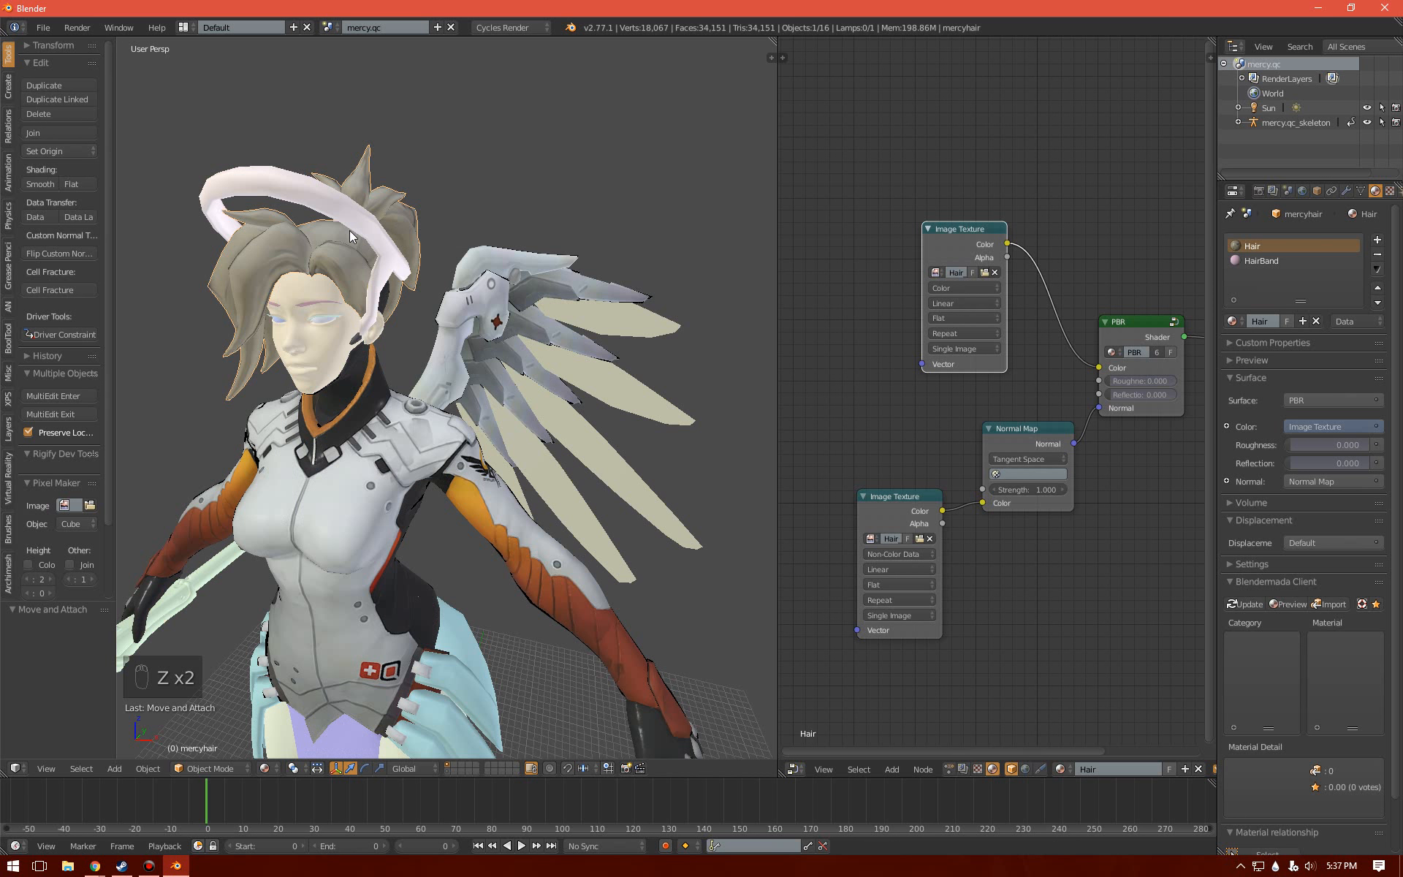
- Replace the default nodes of the halo's Helm material with the copied PBR texture setup
right_click(351, 236)
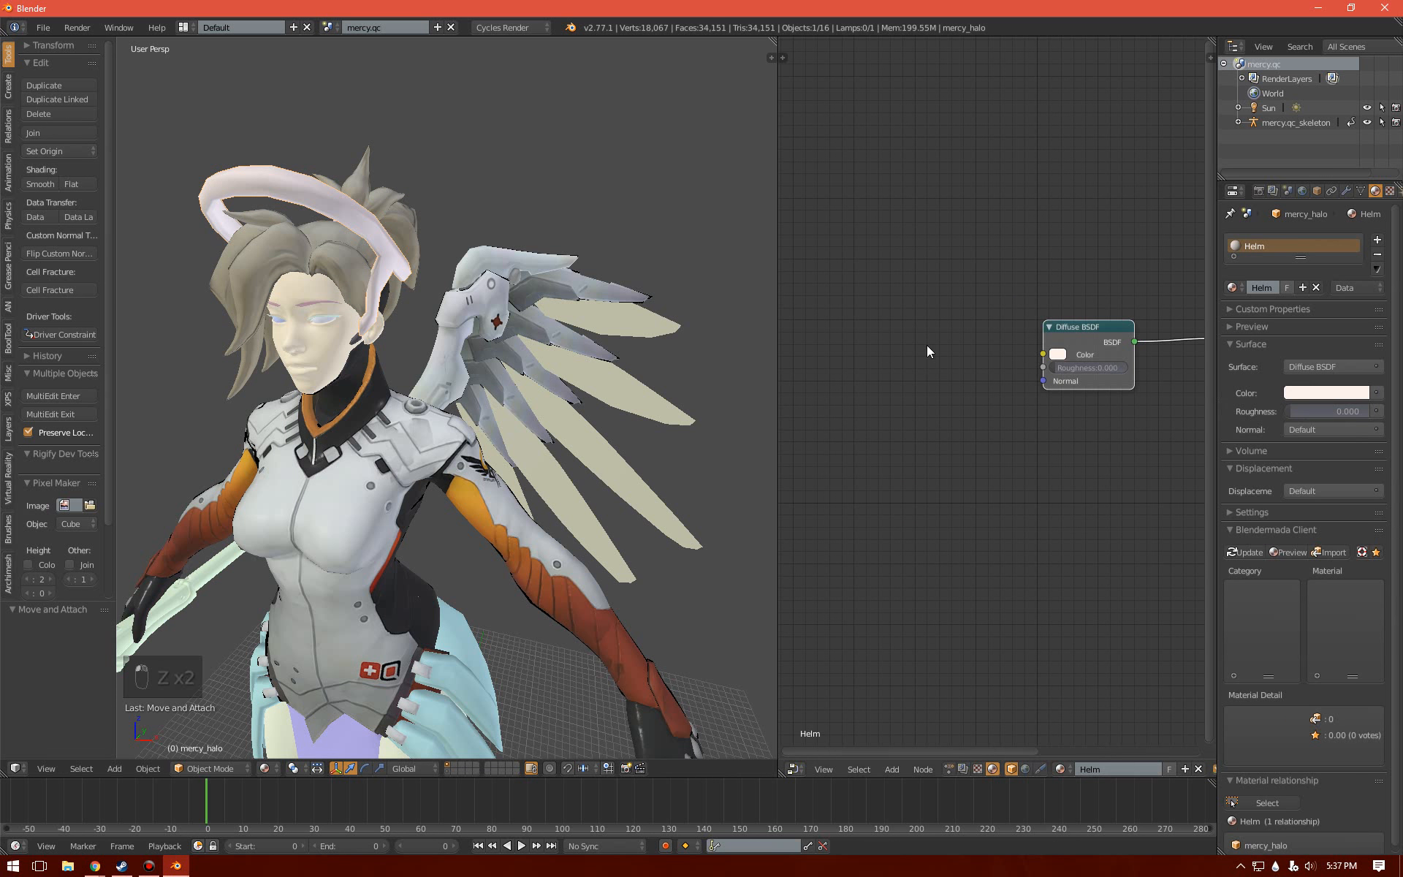
key(x)
key(ctrl+v)
- Replace the hair mesh's HairBand material nodes with the copied PBR texture setup and check the band from behind
right_click(329, 264)
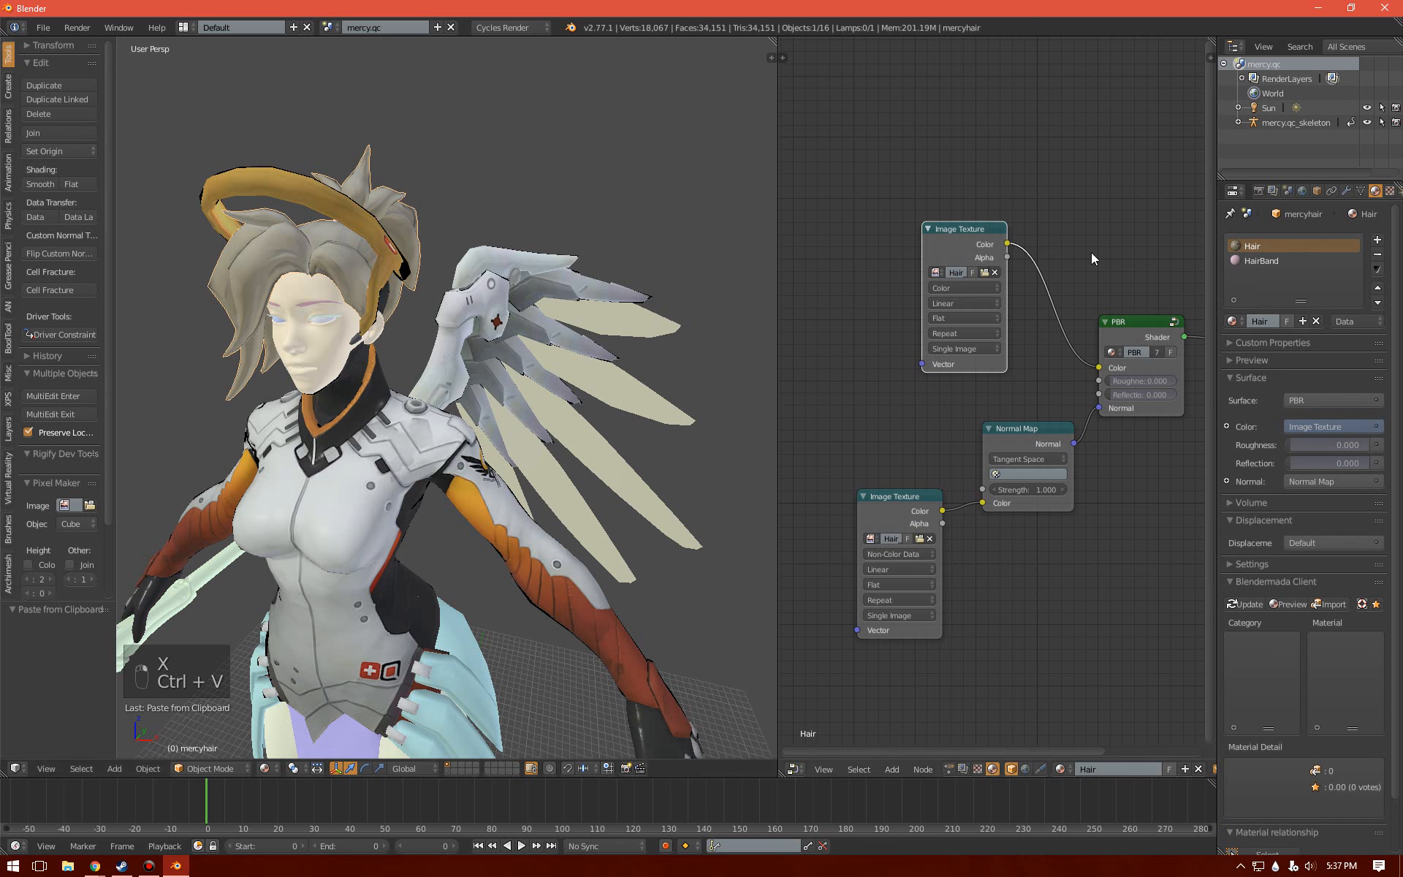
click(1254, 261)
click(1269, 401)
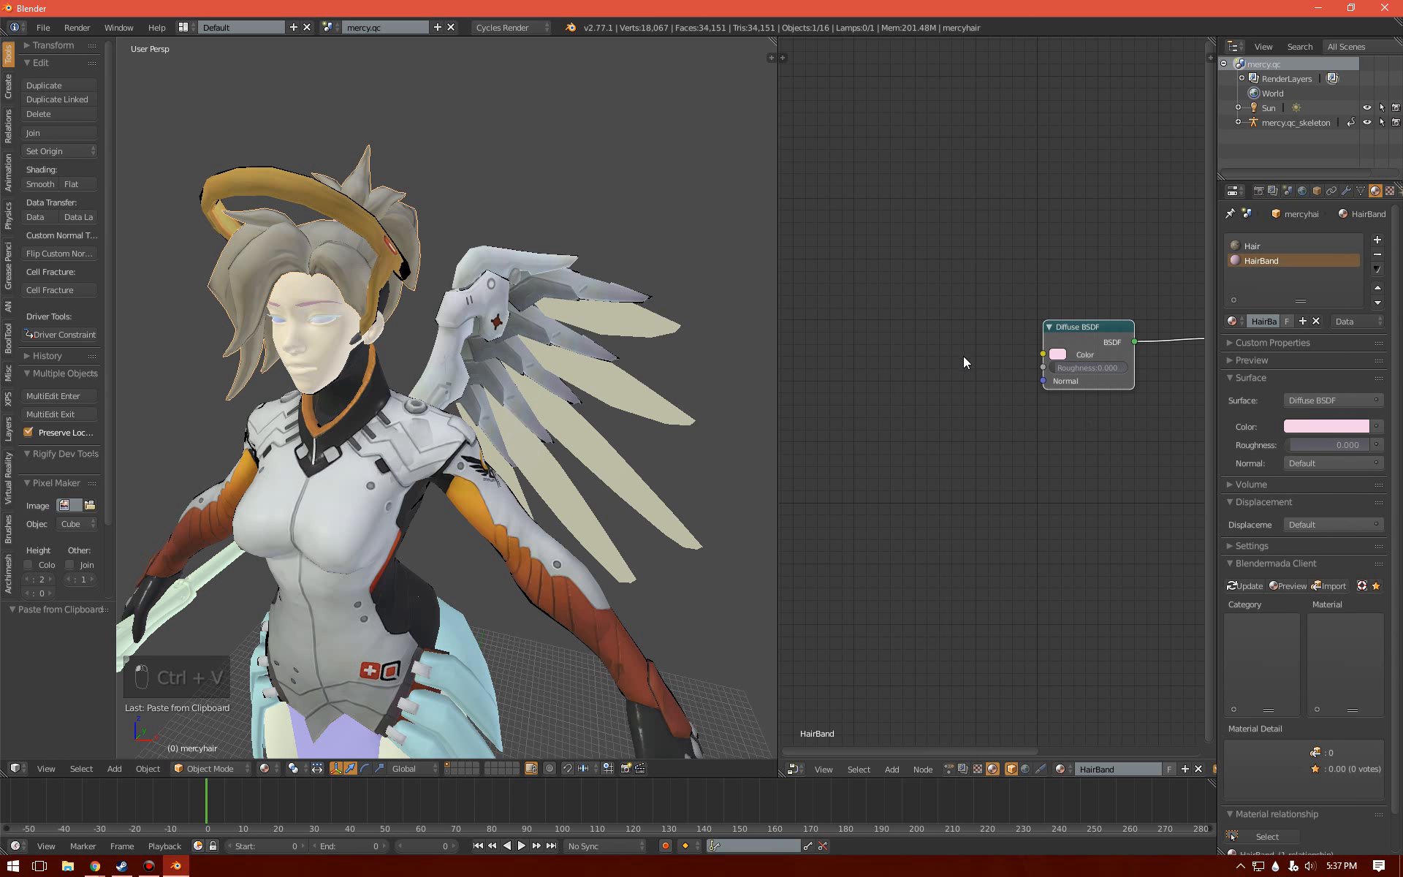
key(x)
key(ctrl+v)
middle_drag(731, 322, 587, 310)
scroll(366, 366, up, 2)
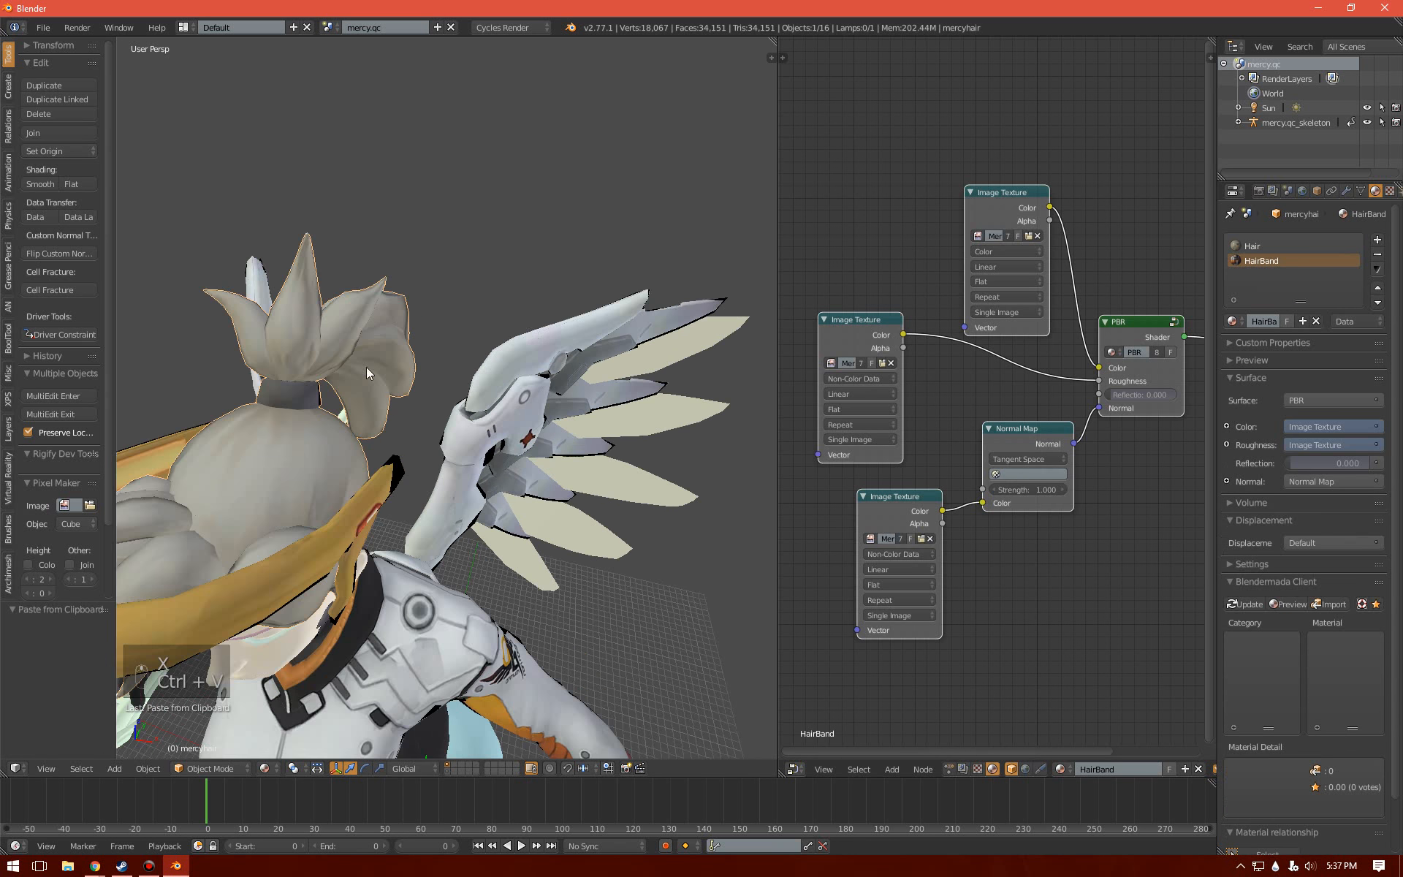
scroll(512, 410, down, 3)
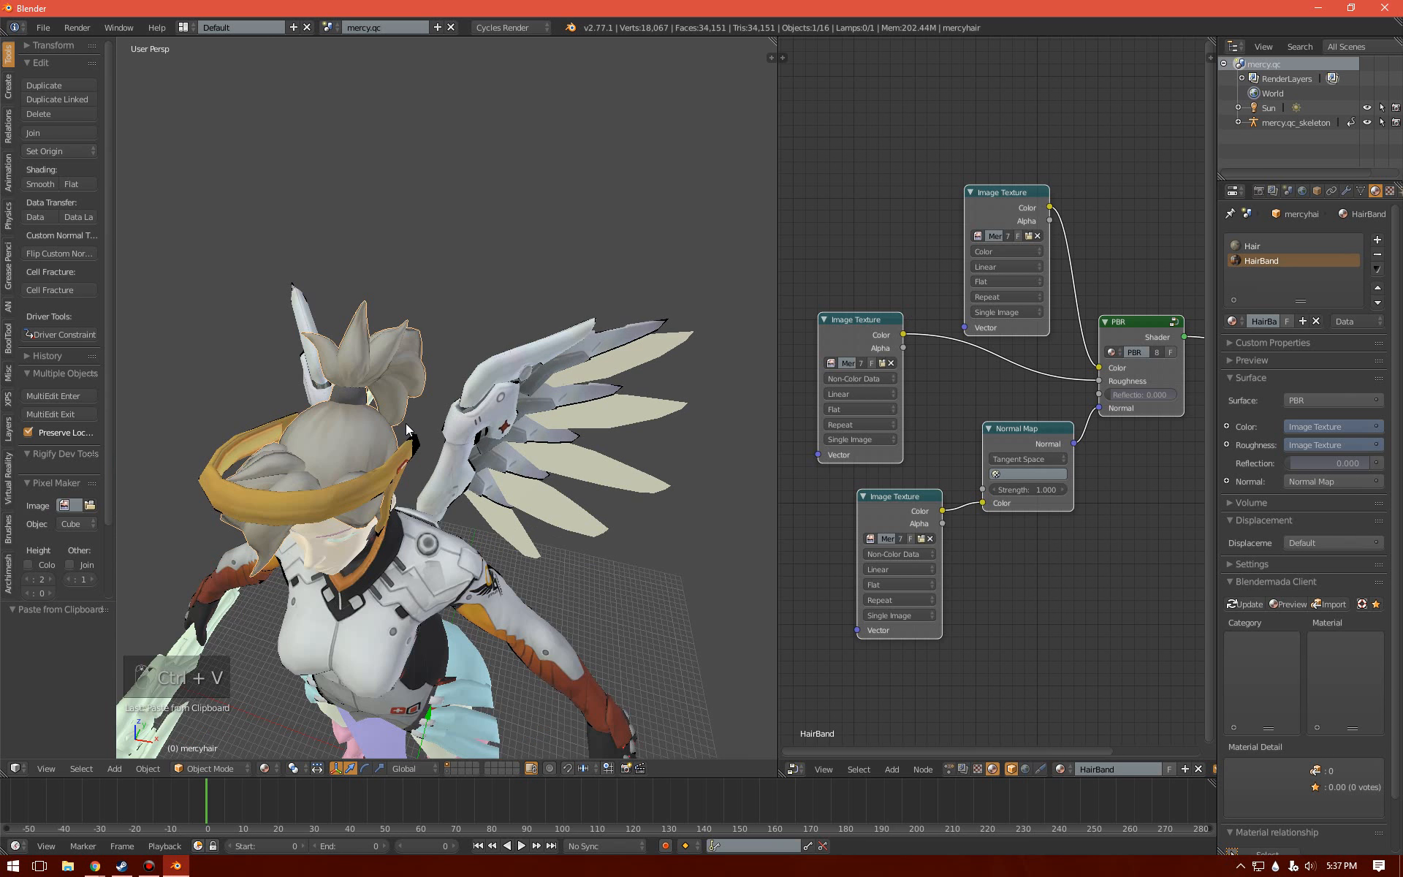
- Enable nodes on the Leggings material and replace its default nodes with the copied PBR texture setup
middle_drag(467, 438, 420, 341)
right_click(457, 622)
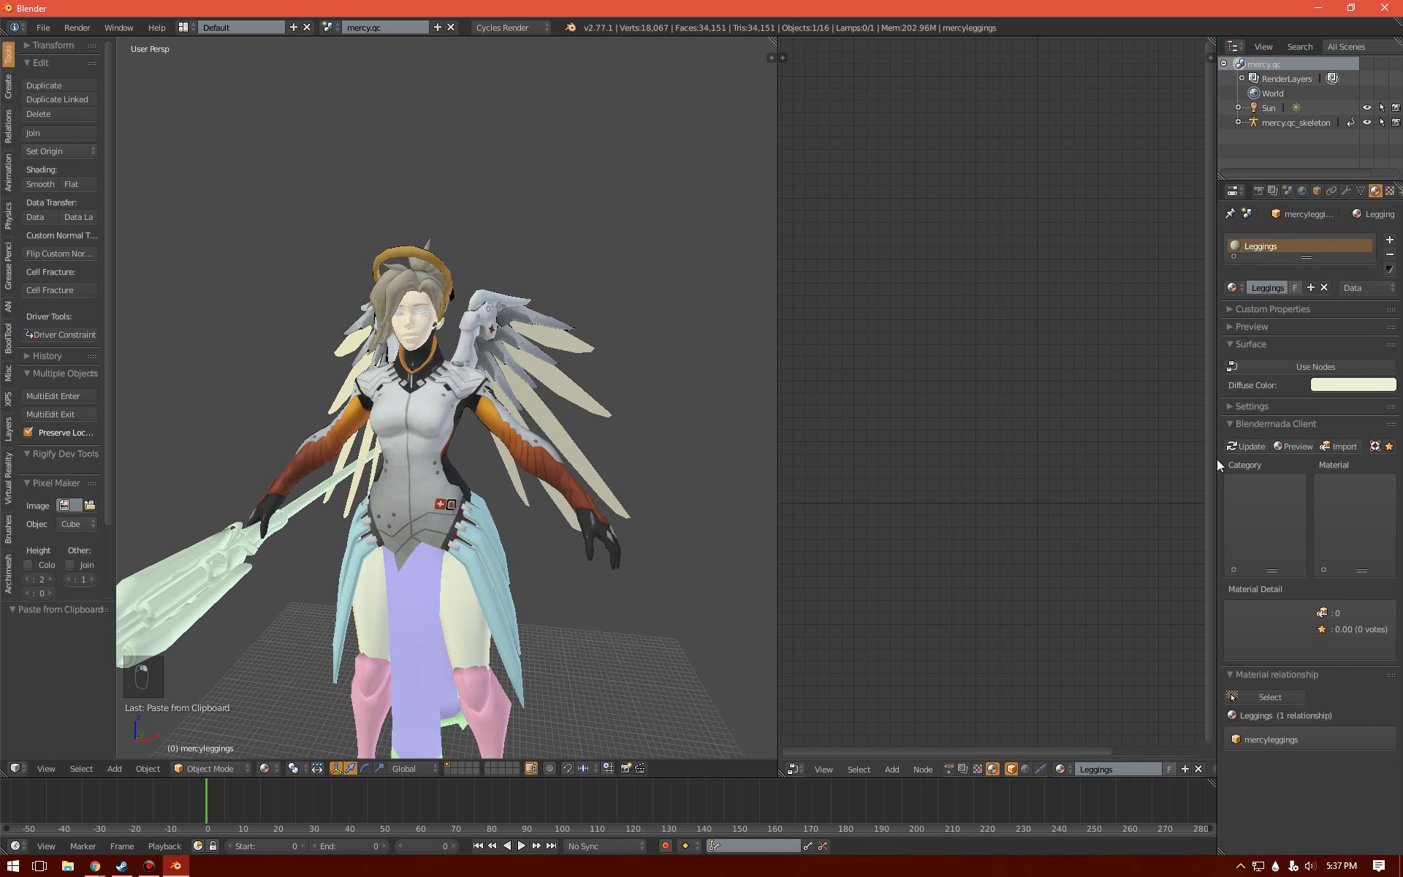
click(1297, 367)
key(x)
key(ctrl+v)
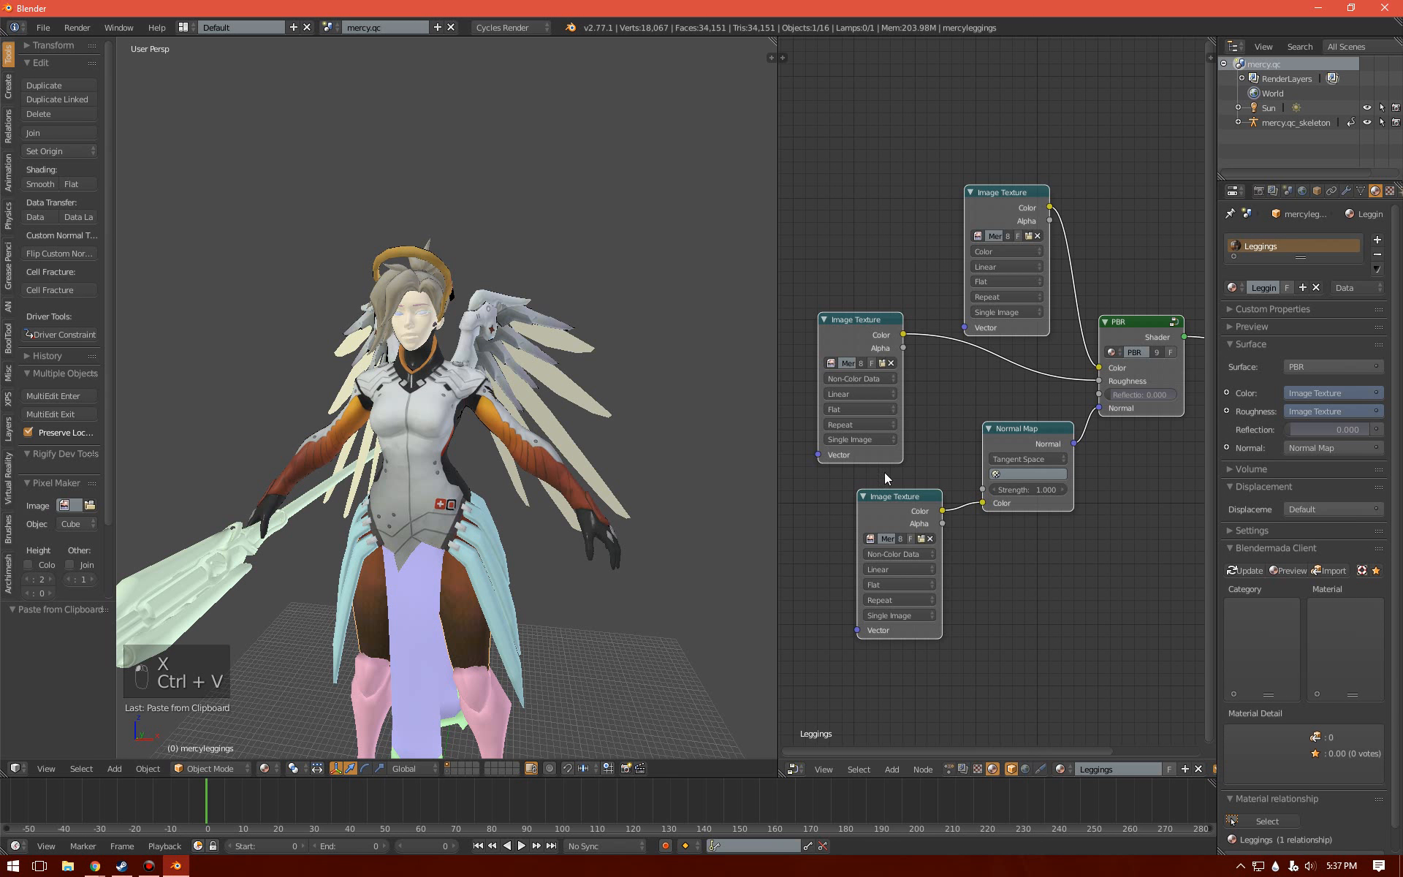
- Replace the Boots material's default nodes with the copied PBR texture setup and undo the accidental move of the boots
right_click(479, 719)
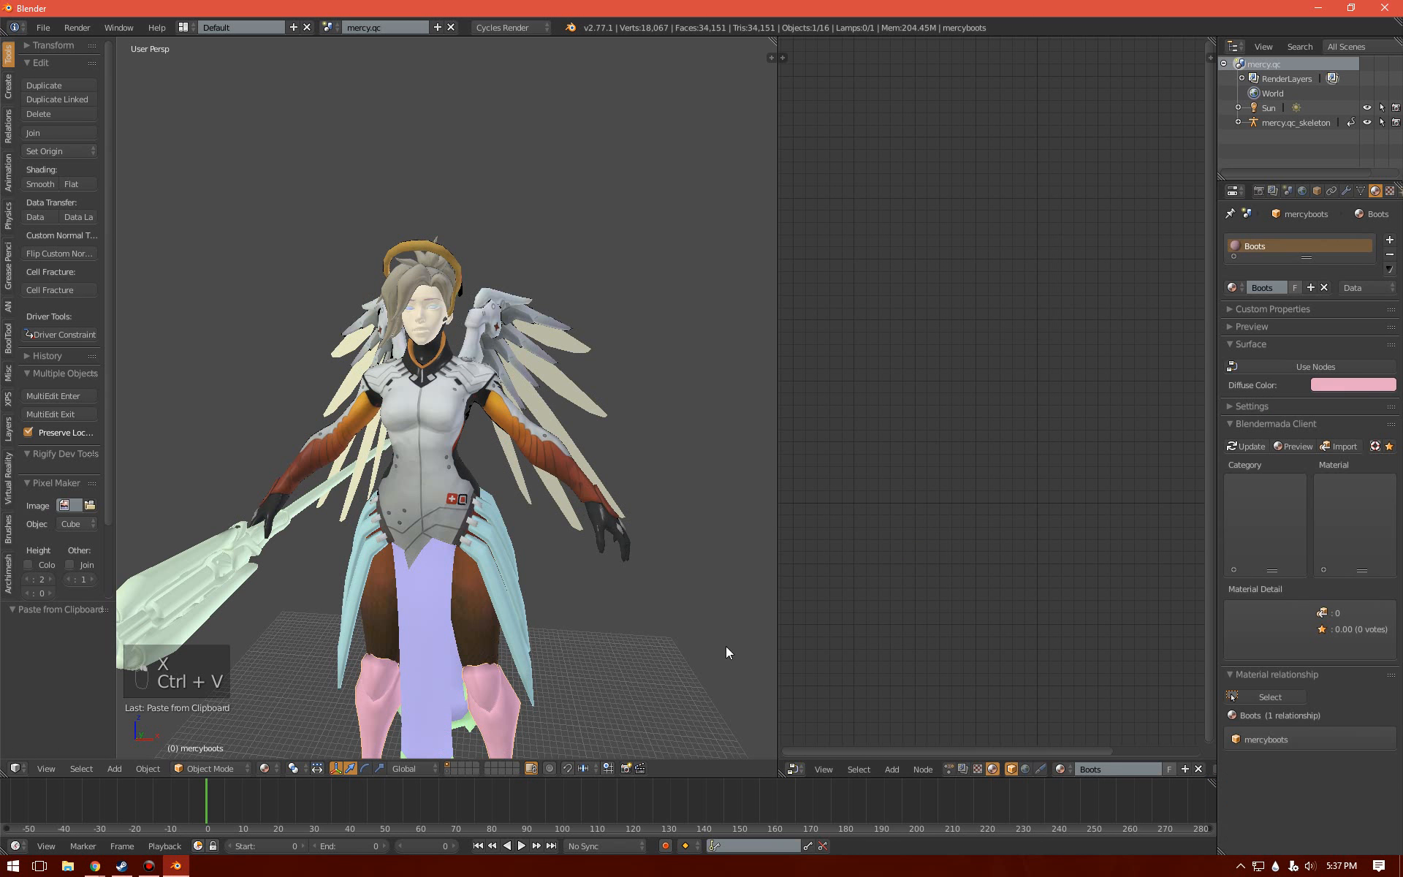
shift+middle_drag(492, 593, 481, 398)
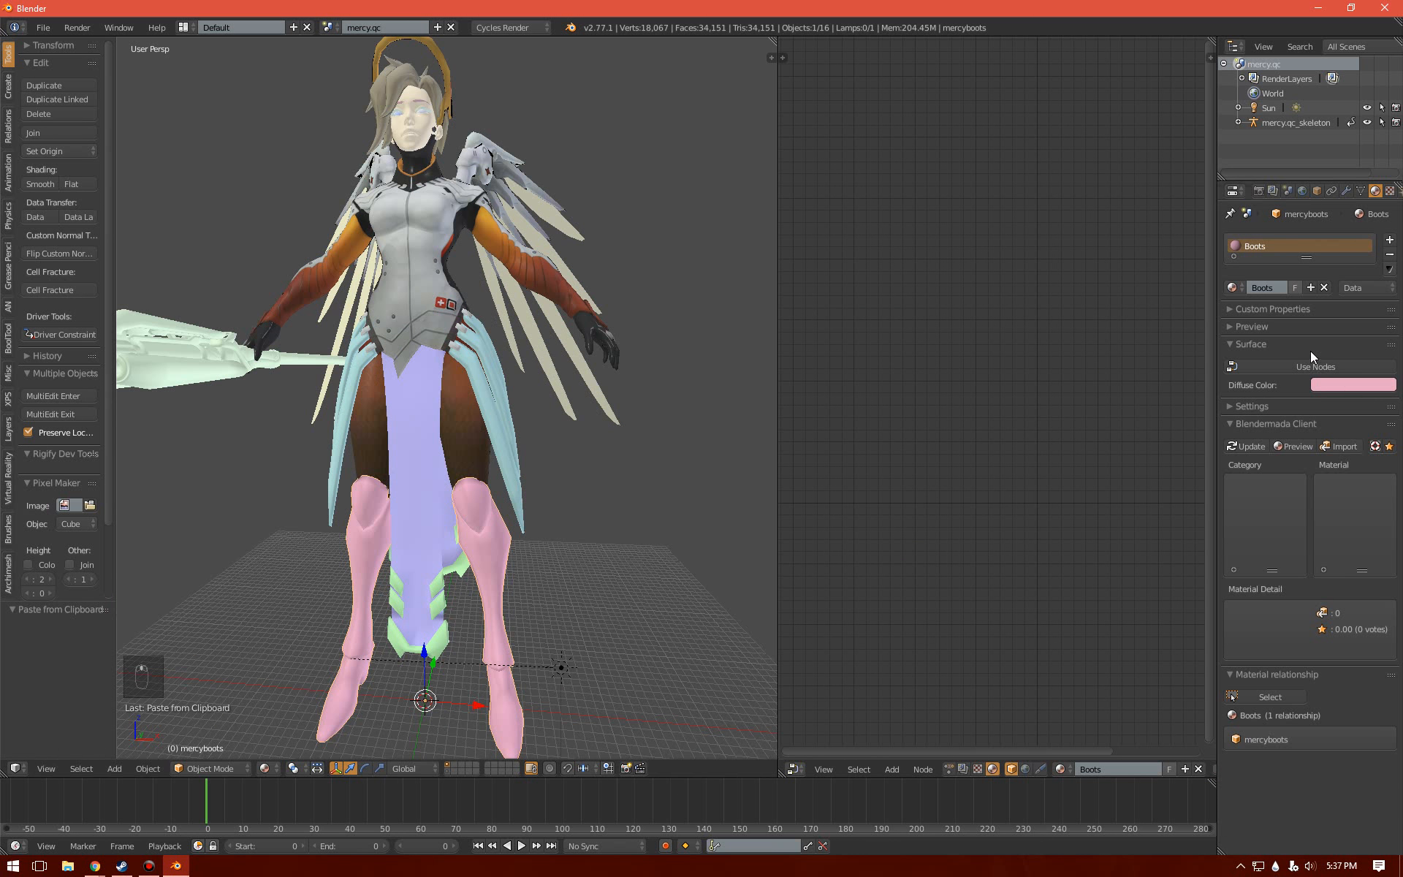
click(1280, 367)
key(x)
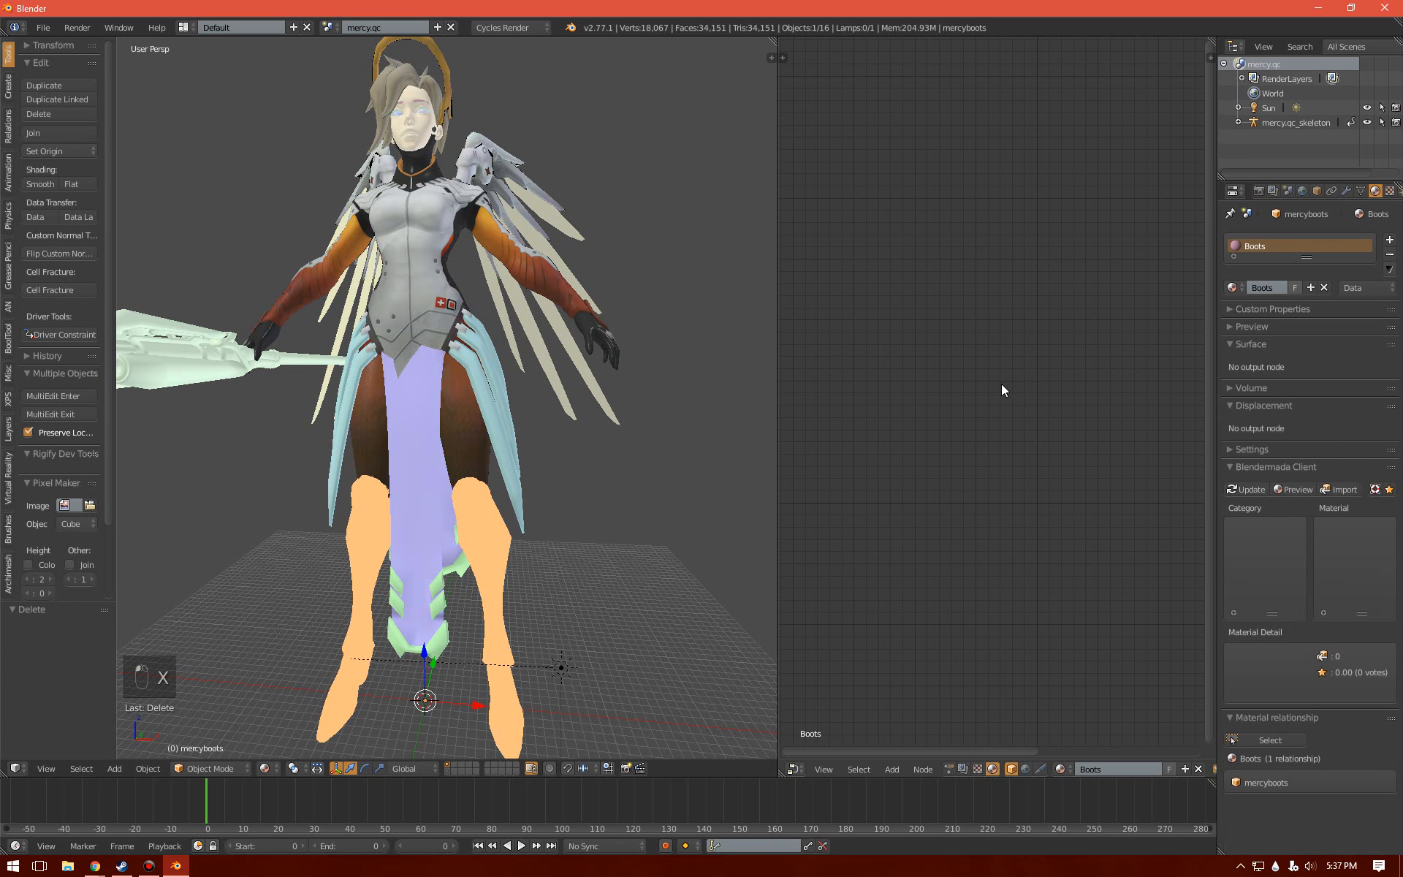
key(ctrl+v)
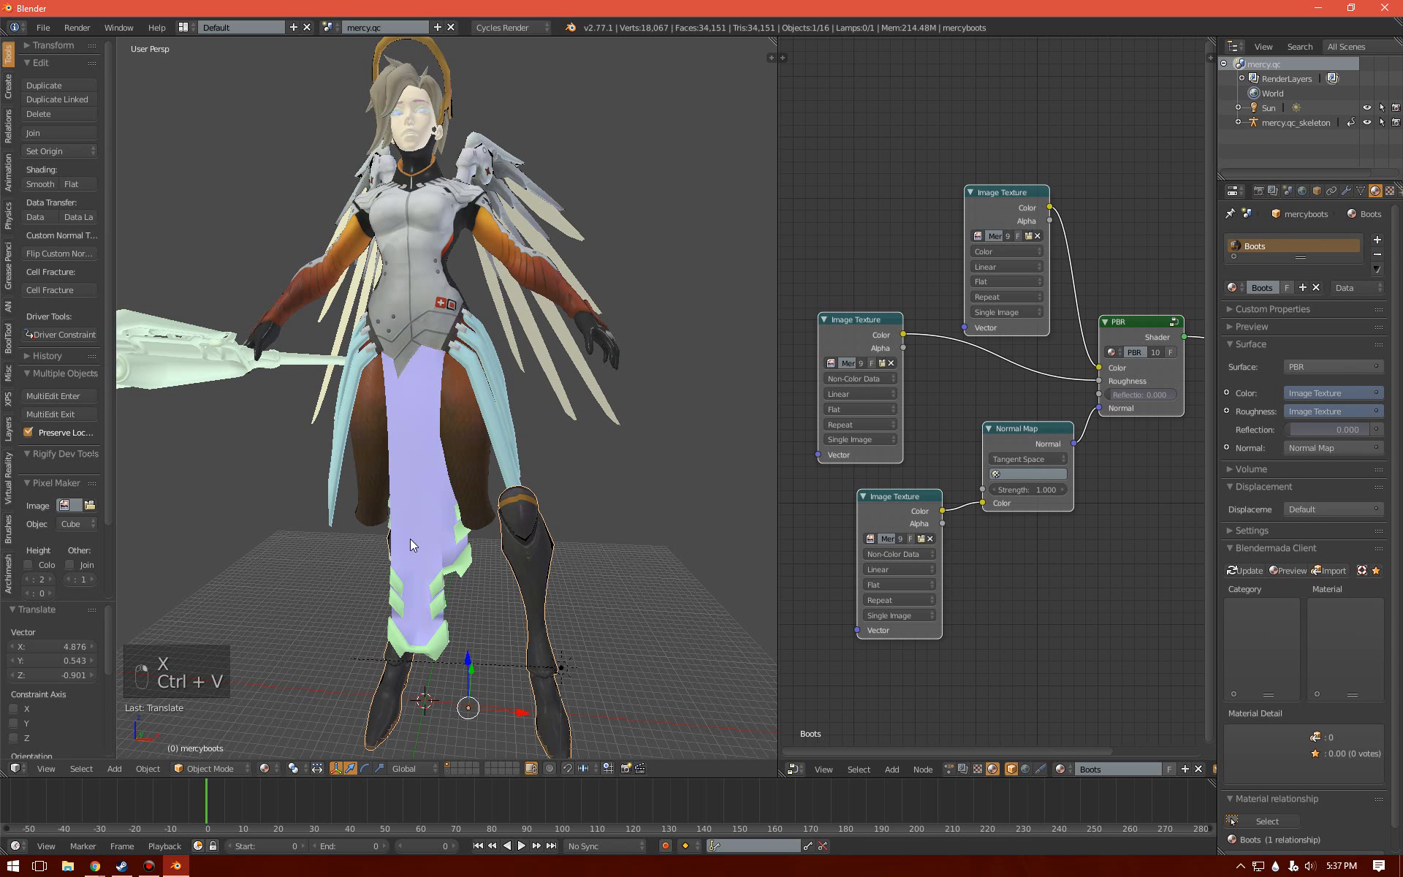
key(ctrl+z)
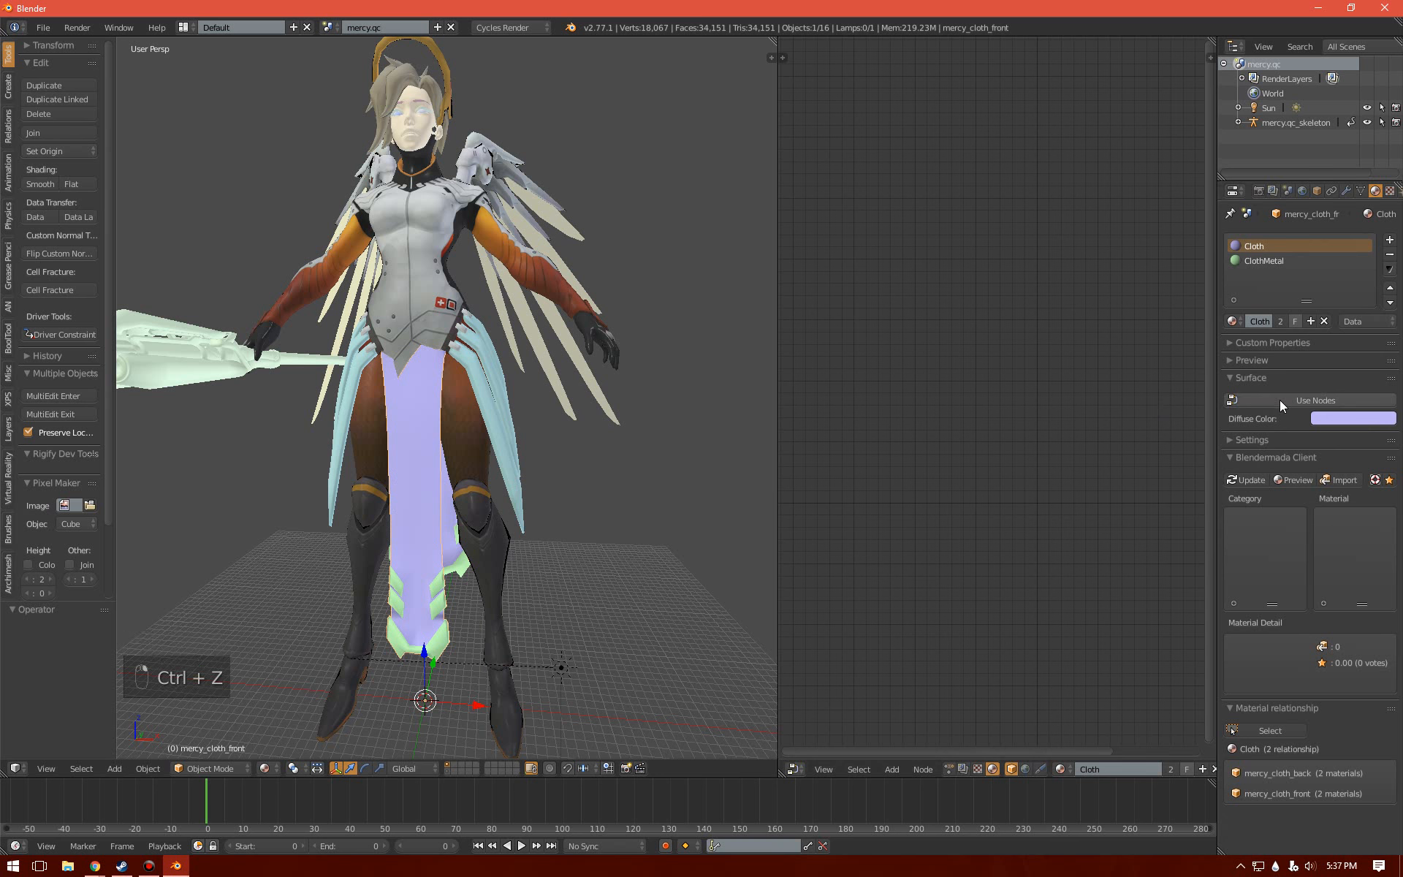
- Enable nodes on the front cloth's Cloth material, clear all its nodes, and paste the PBR texture setup
click(1279, 401)
key(x)
key(ctrl+v)
key(x)
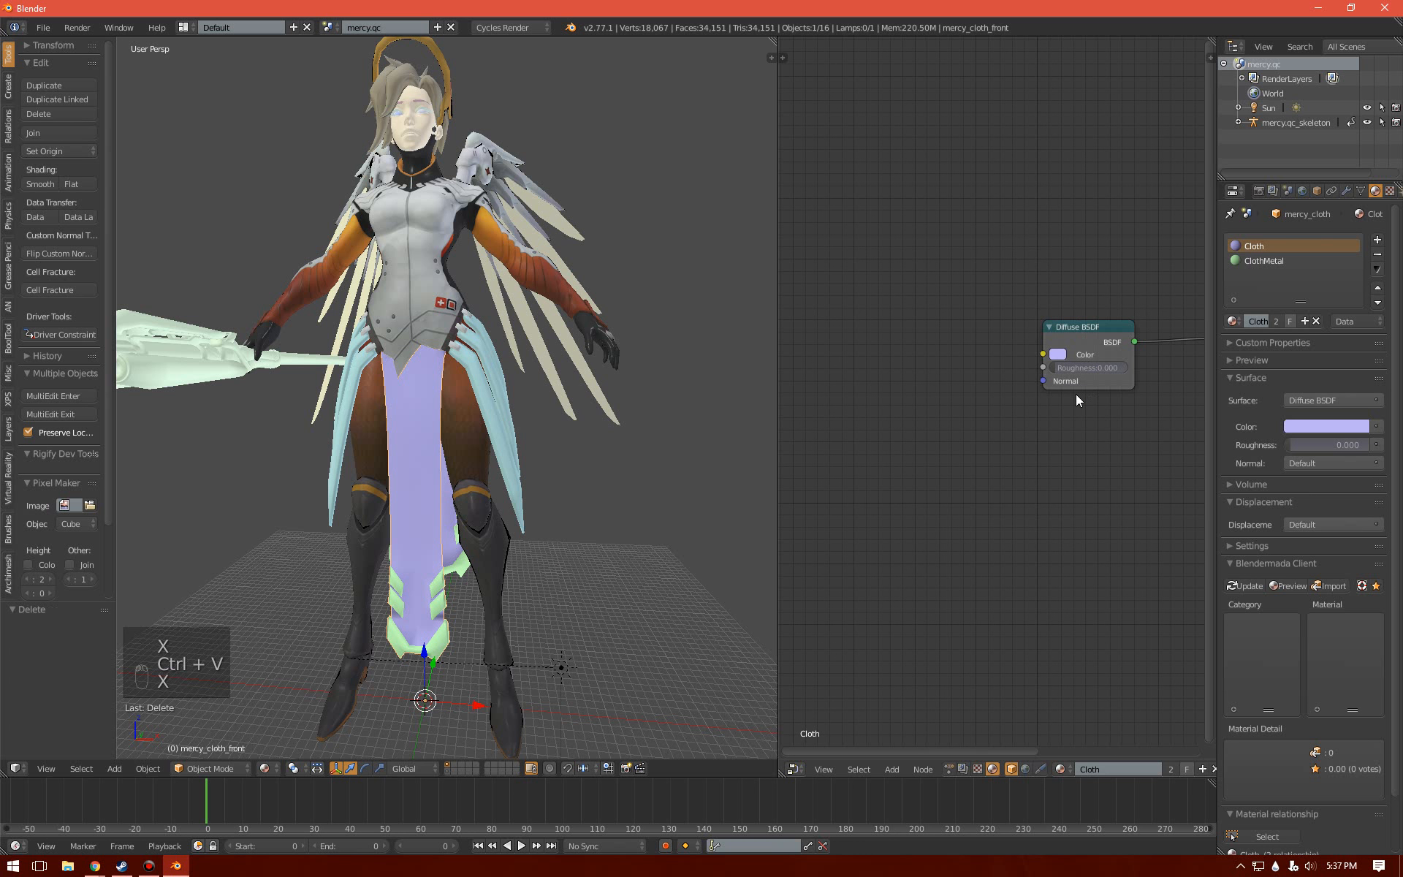
key(x)
key(a)
key(x)
key(ctrl+x)
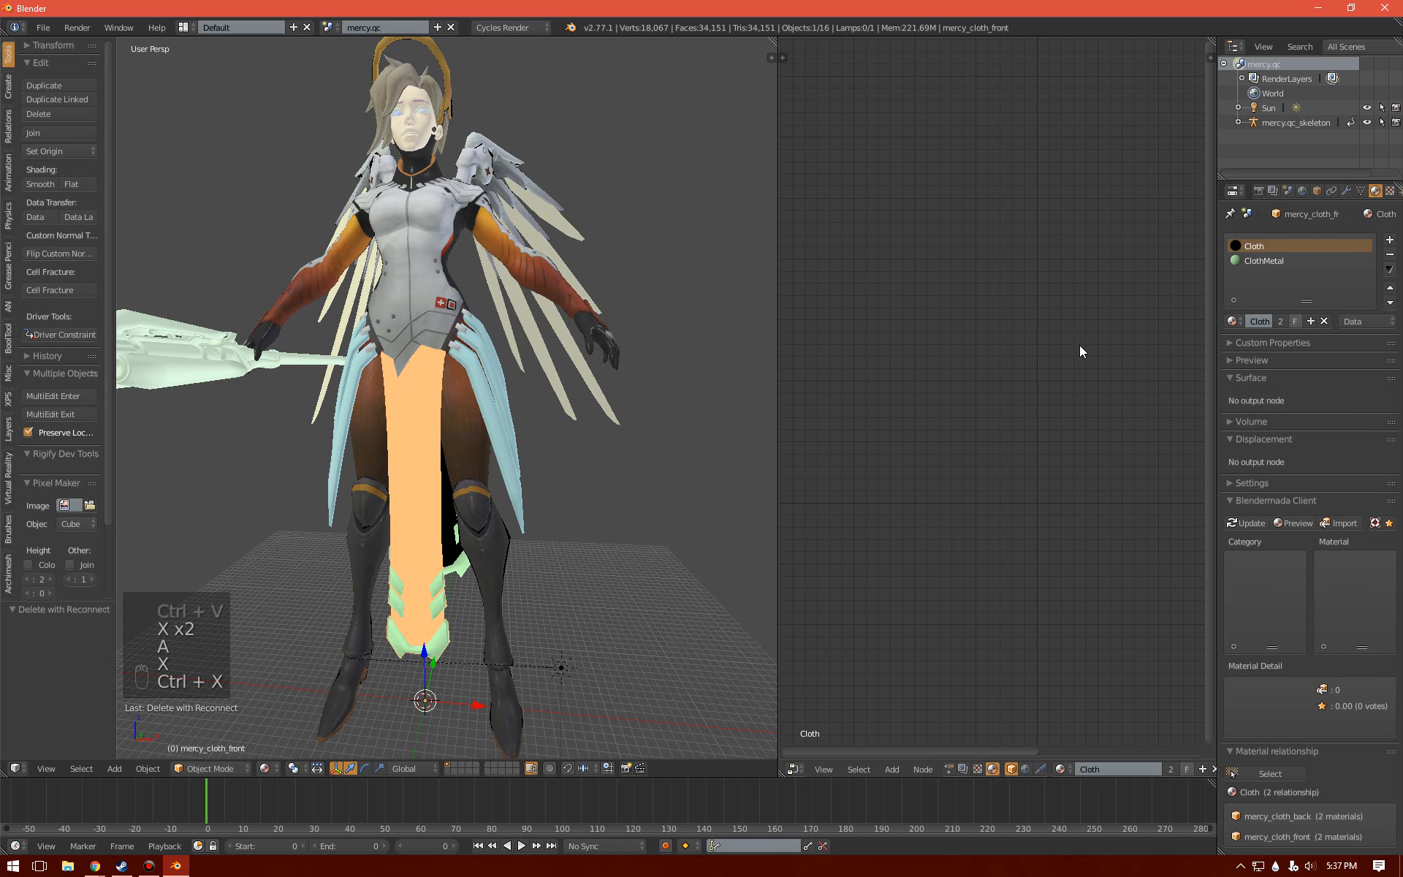
key(ctrl+v)
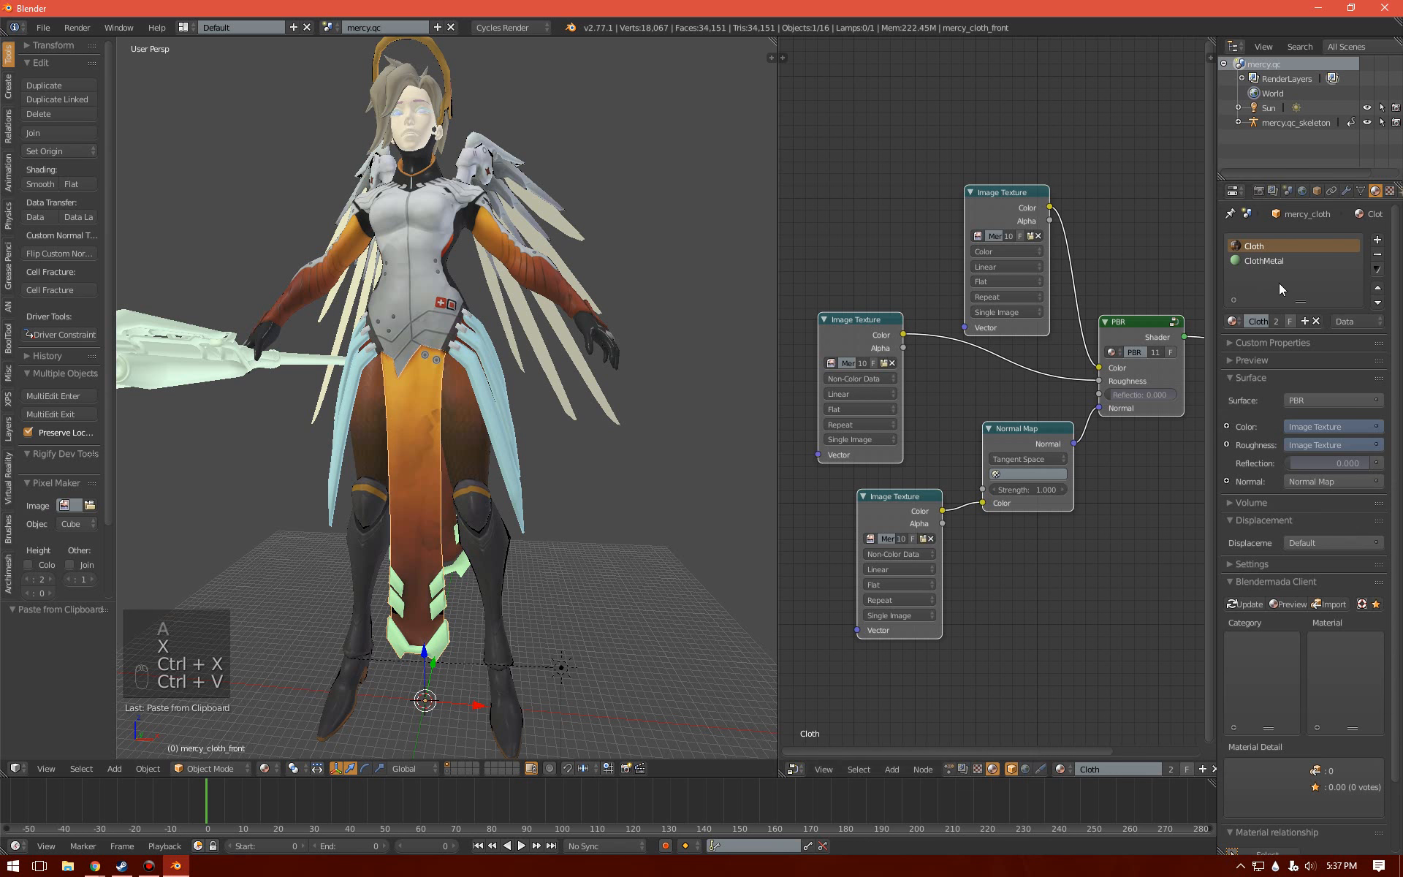
- Enable nodes on the front cloth's ClothMetal material and replace its default nodes with the copied PBR texture setup
click(1264, 261)
click(1282, 401)
key(x)
key(ctrl+v)
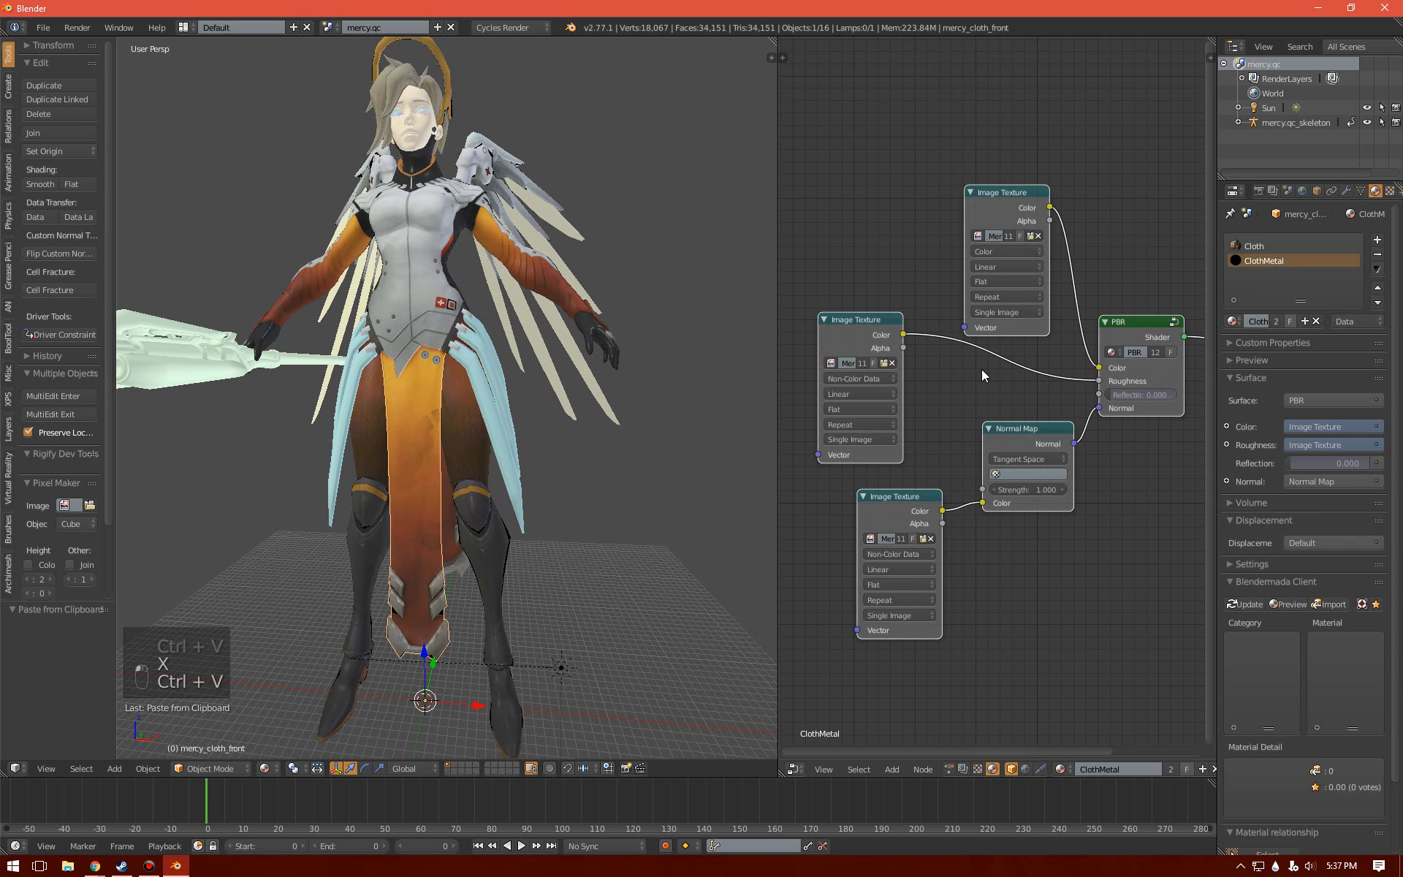
- Enable nodes on the waist guard's WaistGuards material and replace its default nodes with the copied PBR texture setup
middle_drag(555, 375, 404, 374)
right_click(404, 374)
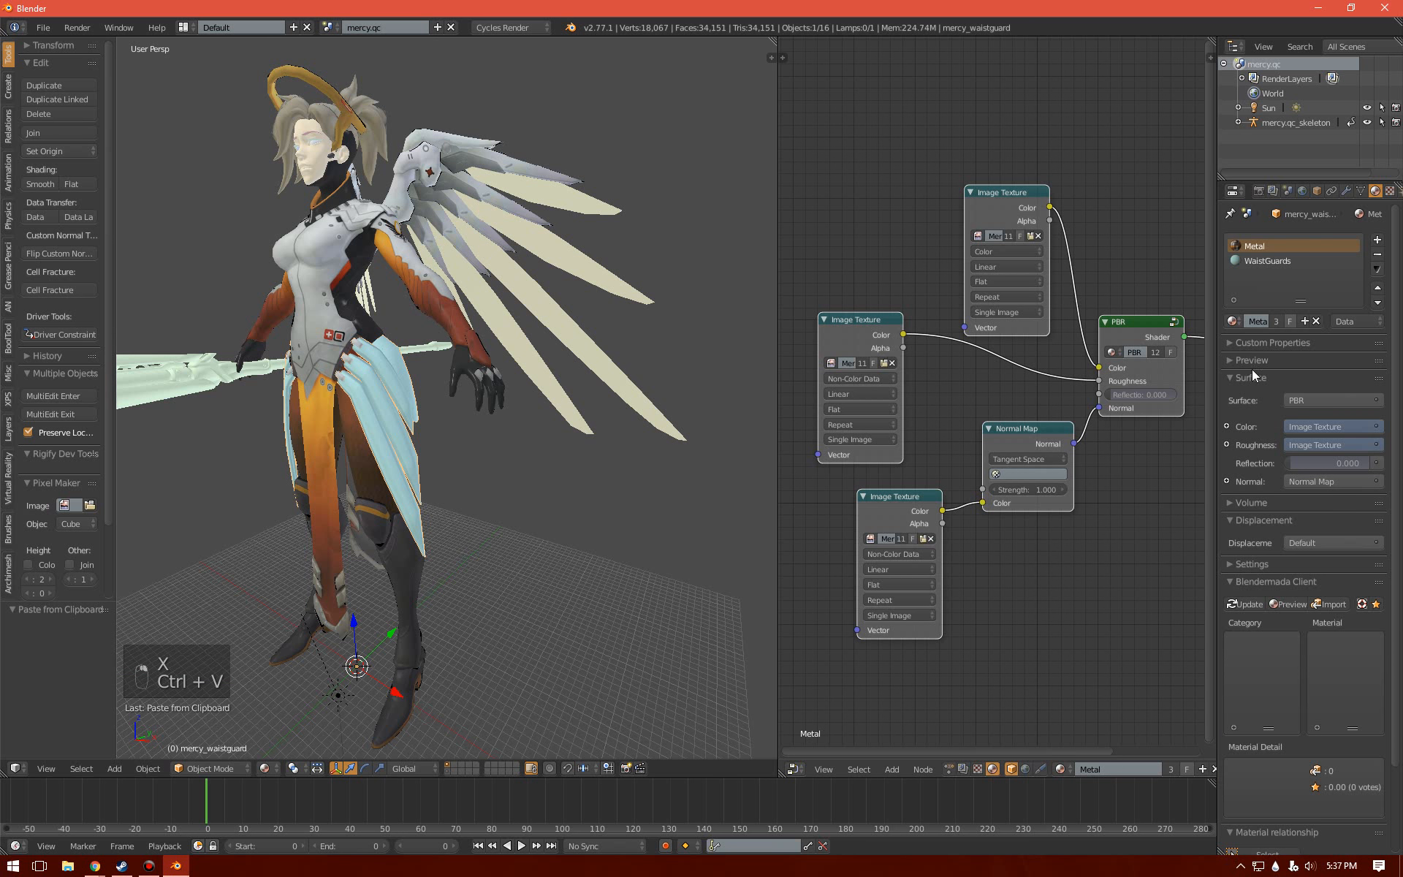
click(1291, 261)
click(1257, 400)
key(x)
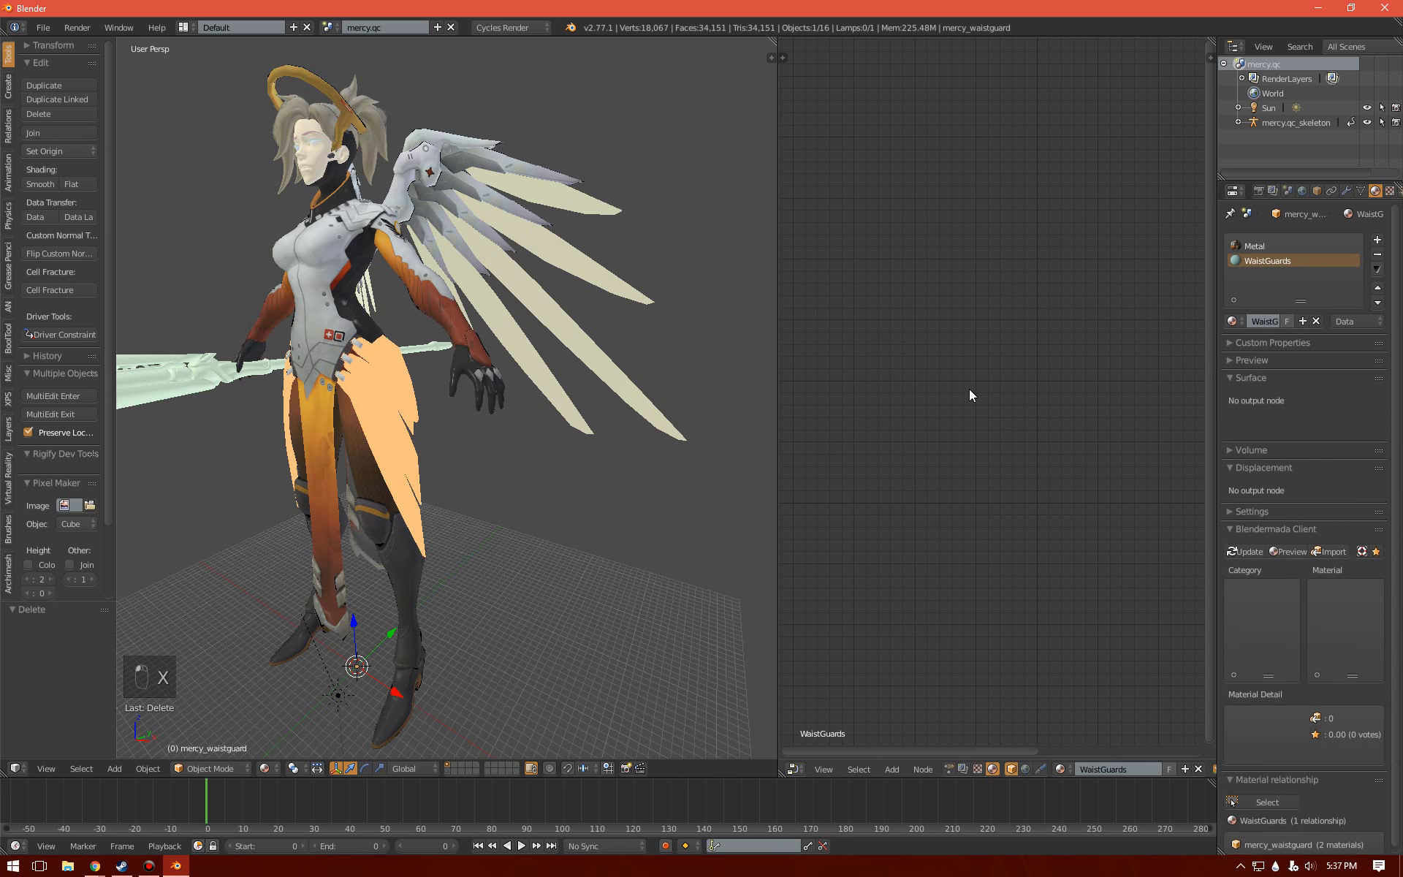
key(ctrl+v)
- Replace the Weapon material's default nodes with the copied PBR texture setup and delete its roughness image texture node
mouse_move(555, 358)
middle_down()
mouse_move(418, 358)
mouse_move(515, 340)
mouse_move(462, 327)
mouse_move(539, 369)
middle_up()
right_click(323, 471)
click(1230, 370)
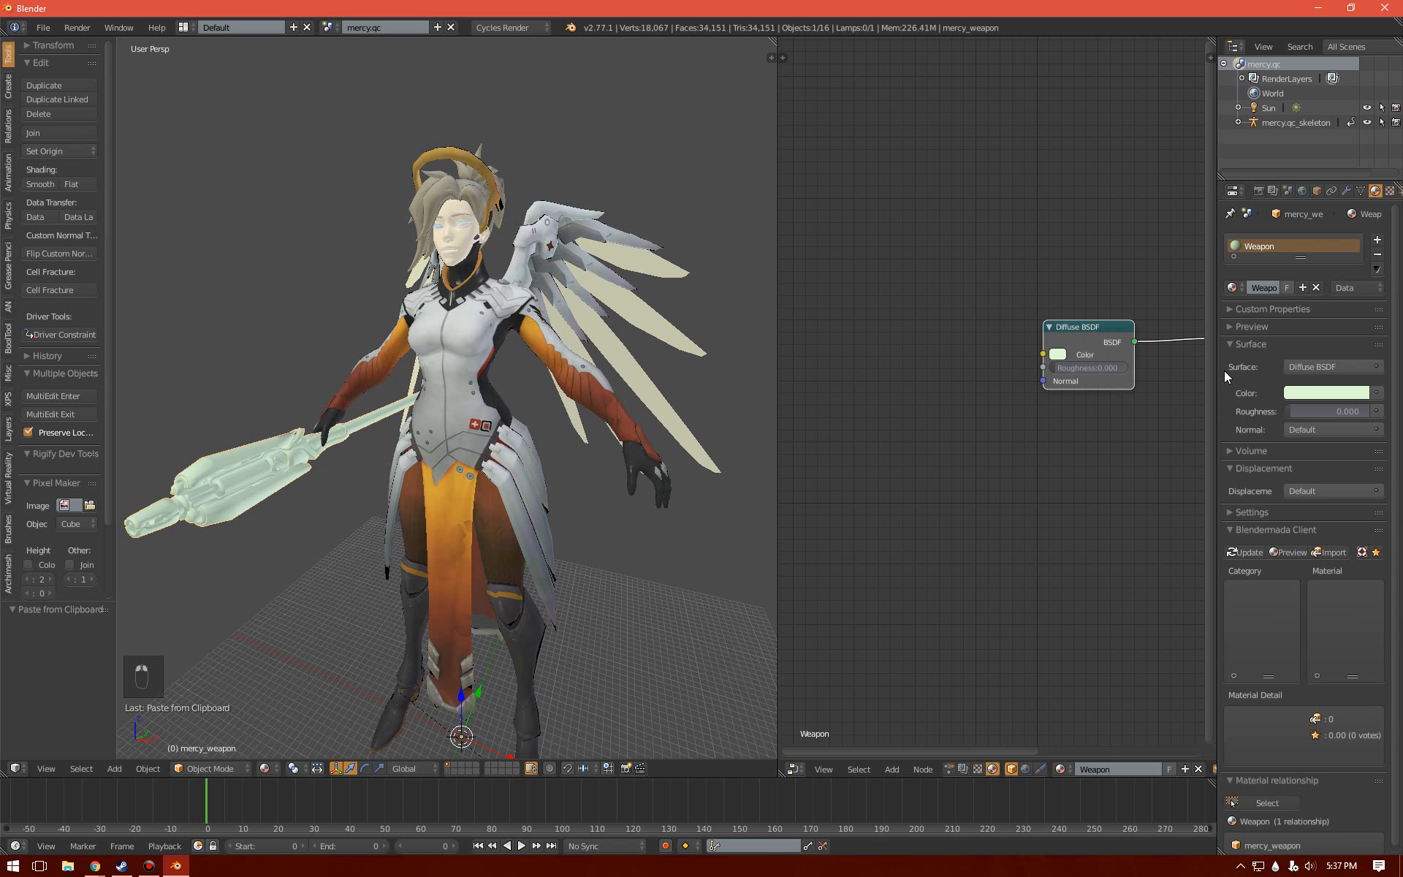
key(x)
key(ctrl+v)
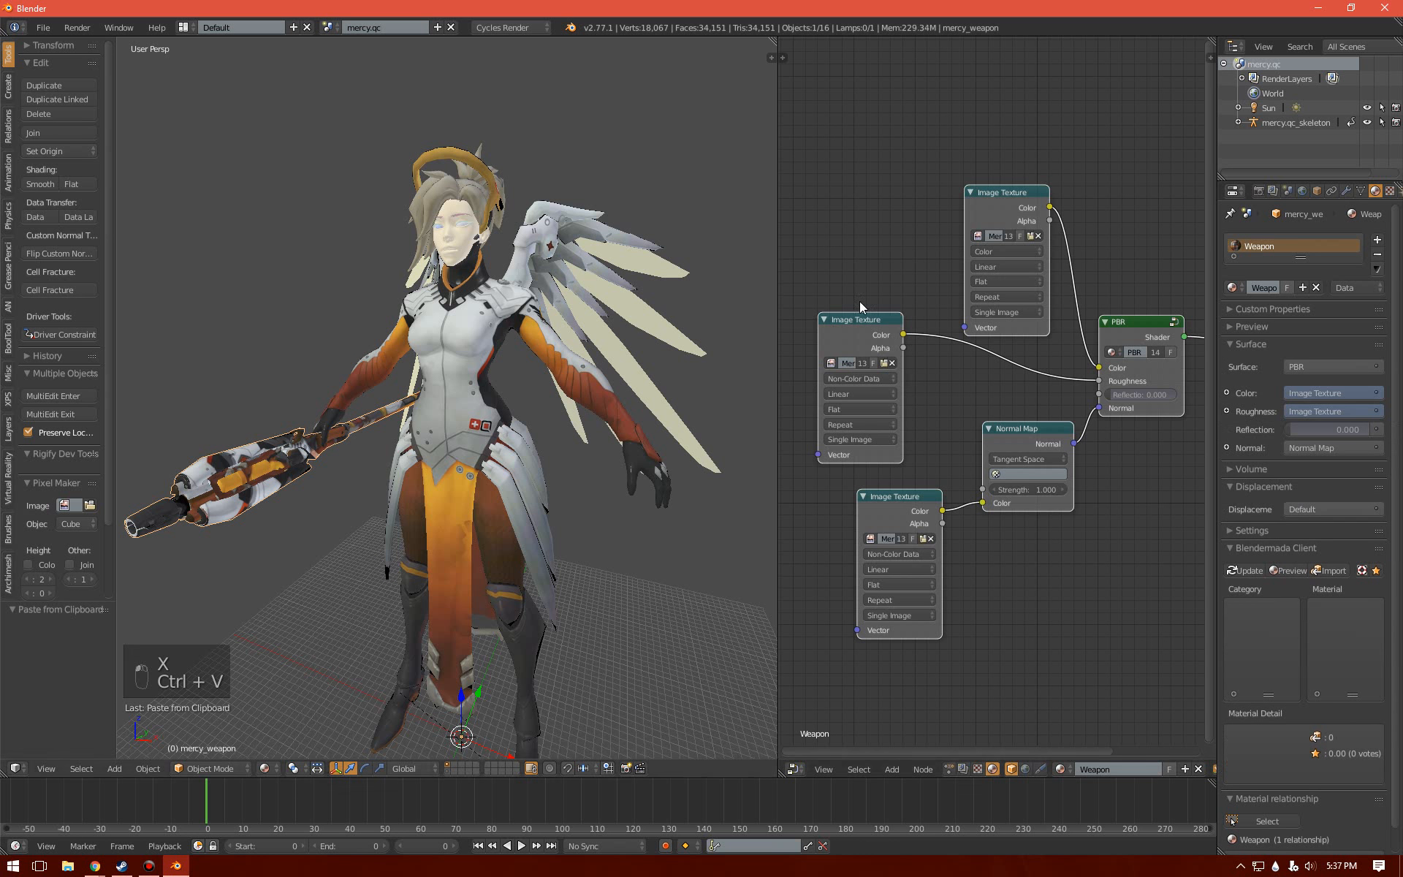
right_click(880, 343)
key(x)
- Load Weapon_D.jpg as the Weapon material's color image and Weapon_NS.jpg as its normal map image
click(1035, 233)
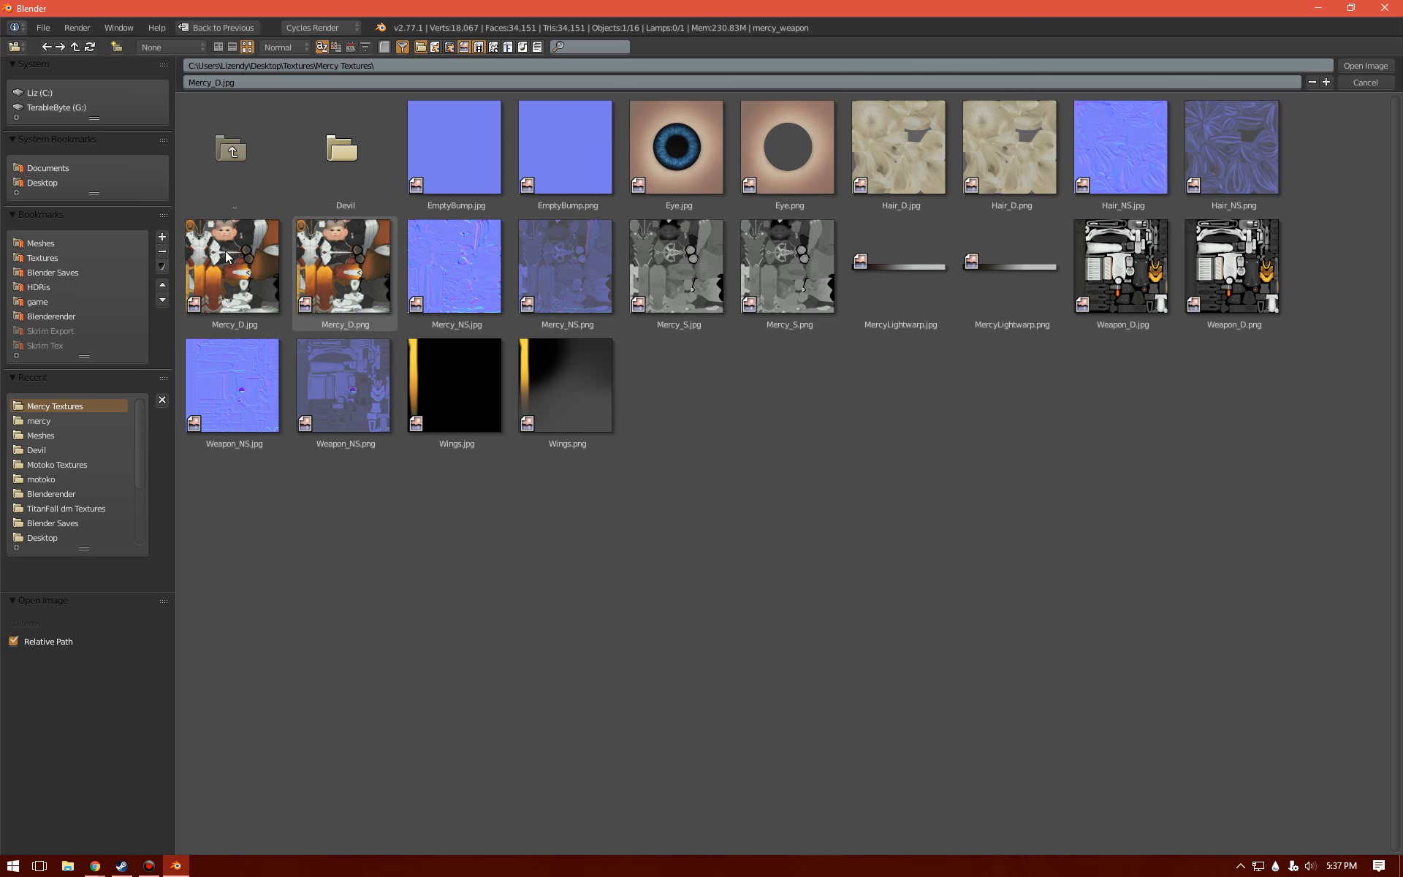
double_click(1122, 267)
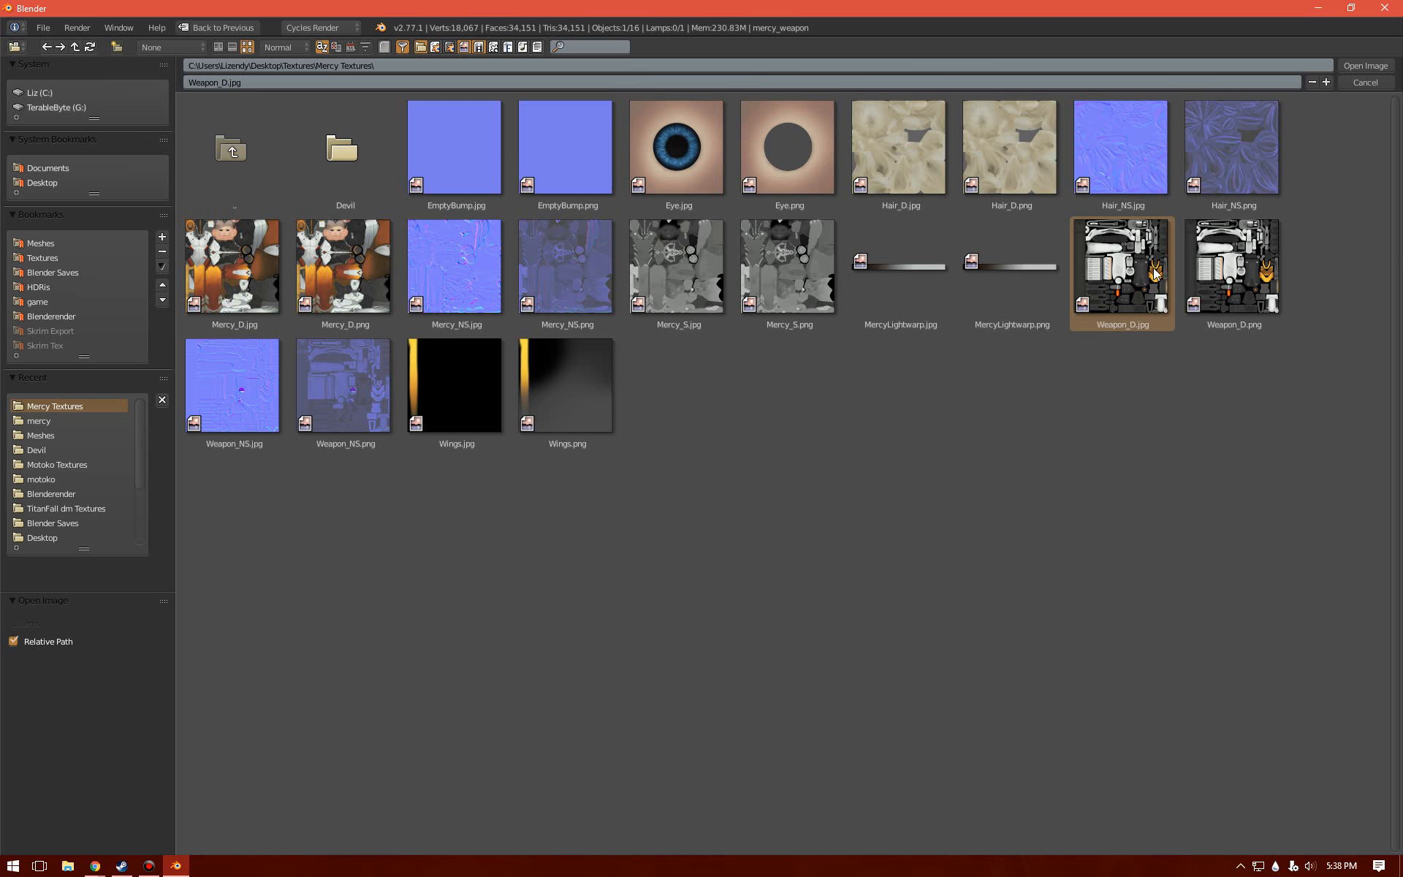
click(924, 538)
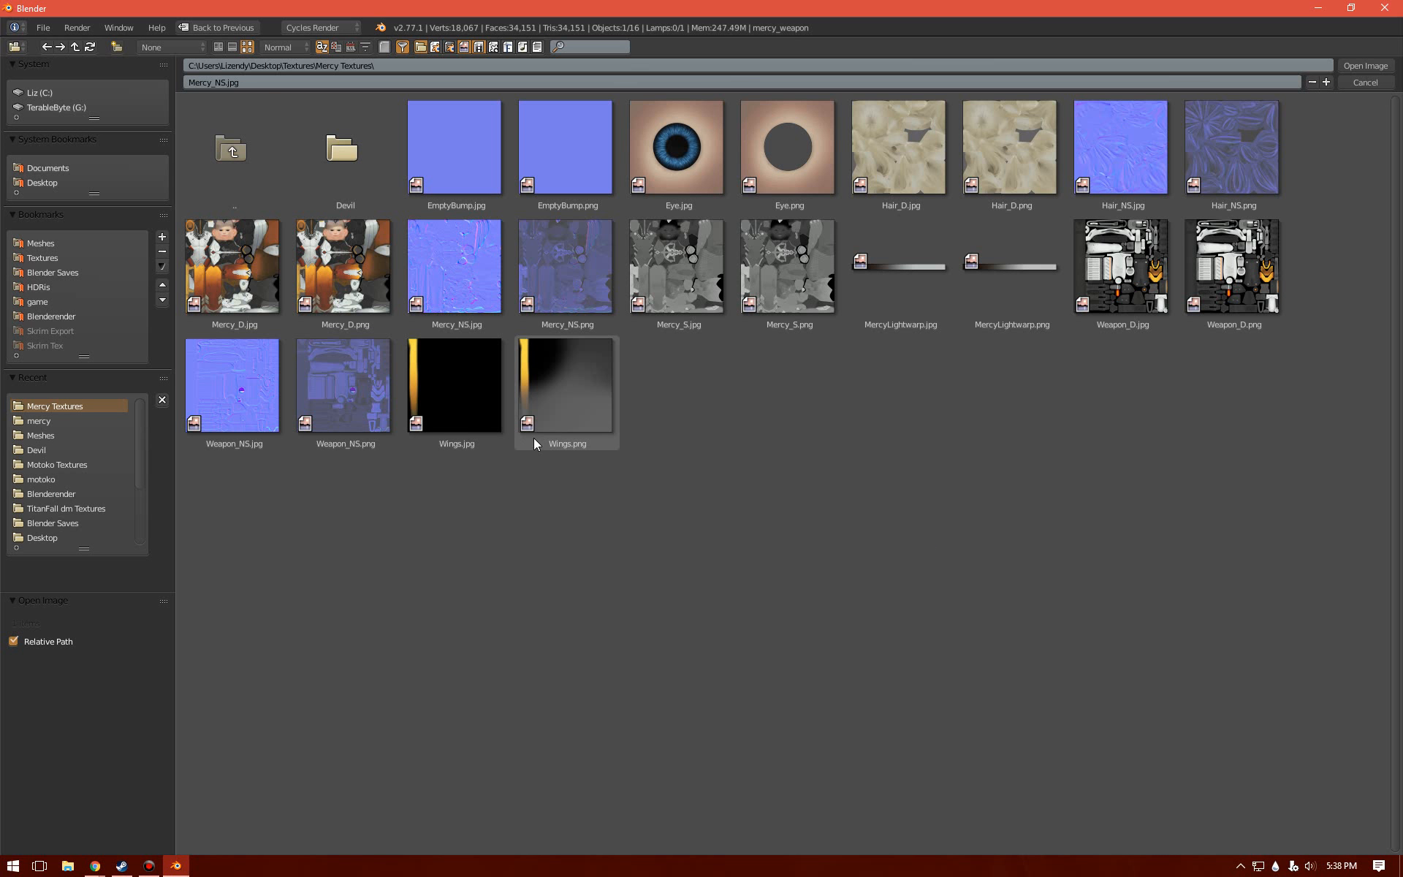
double_click(268, 380)
- Inspect the wing glow and hair objects to check which of their materials still lack the texture setup
middle_drag(296, 420, 547, 315)
scroll(547, 314, up, 8)
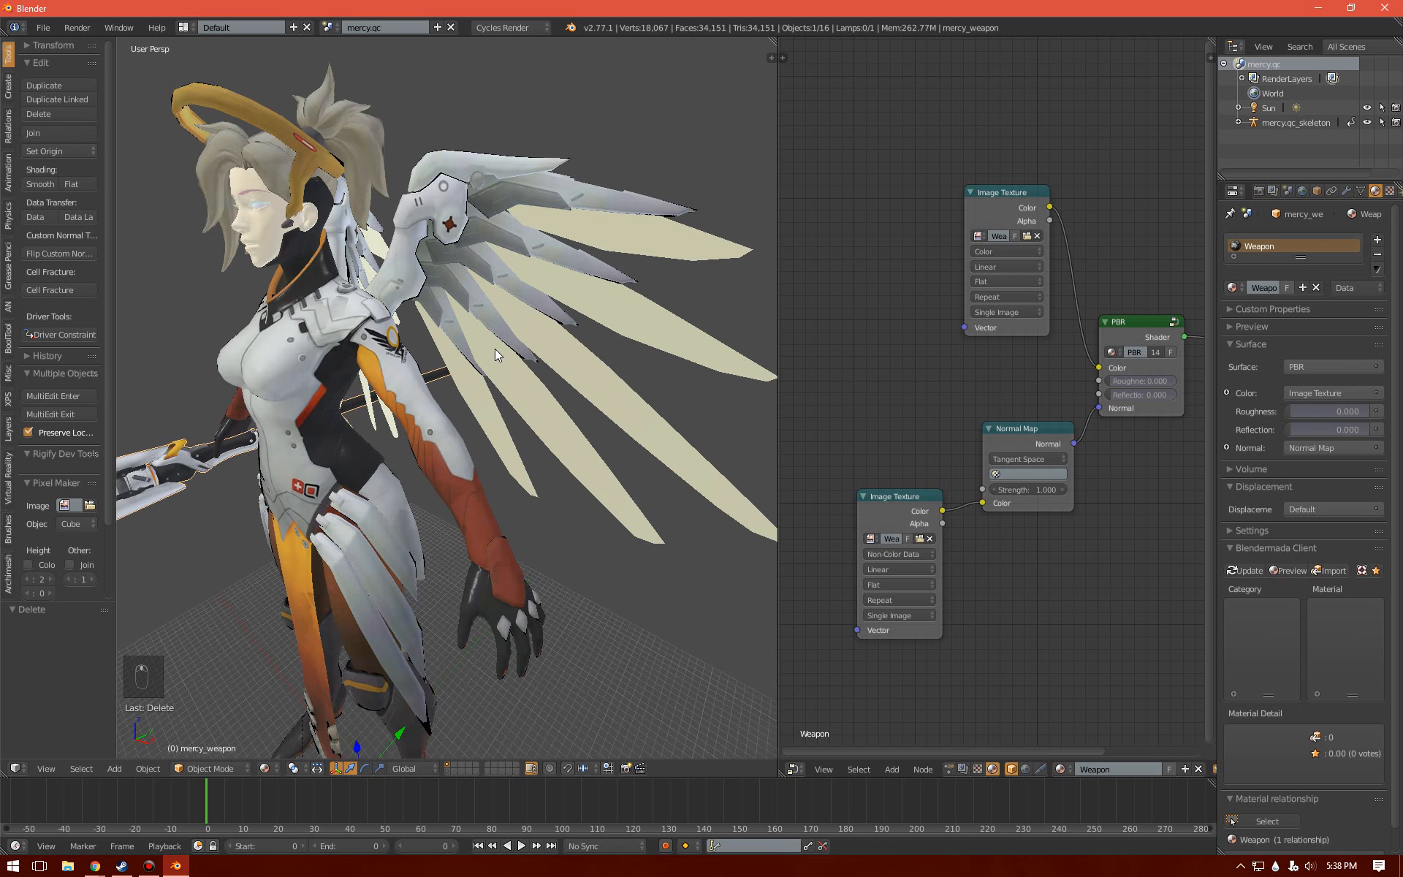
right_click(467, 291)
scroll(467, 290, down, 8)
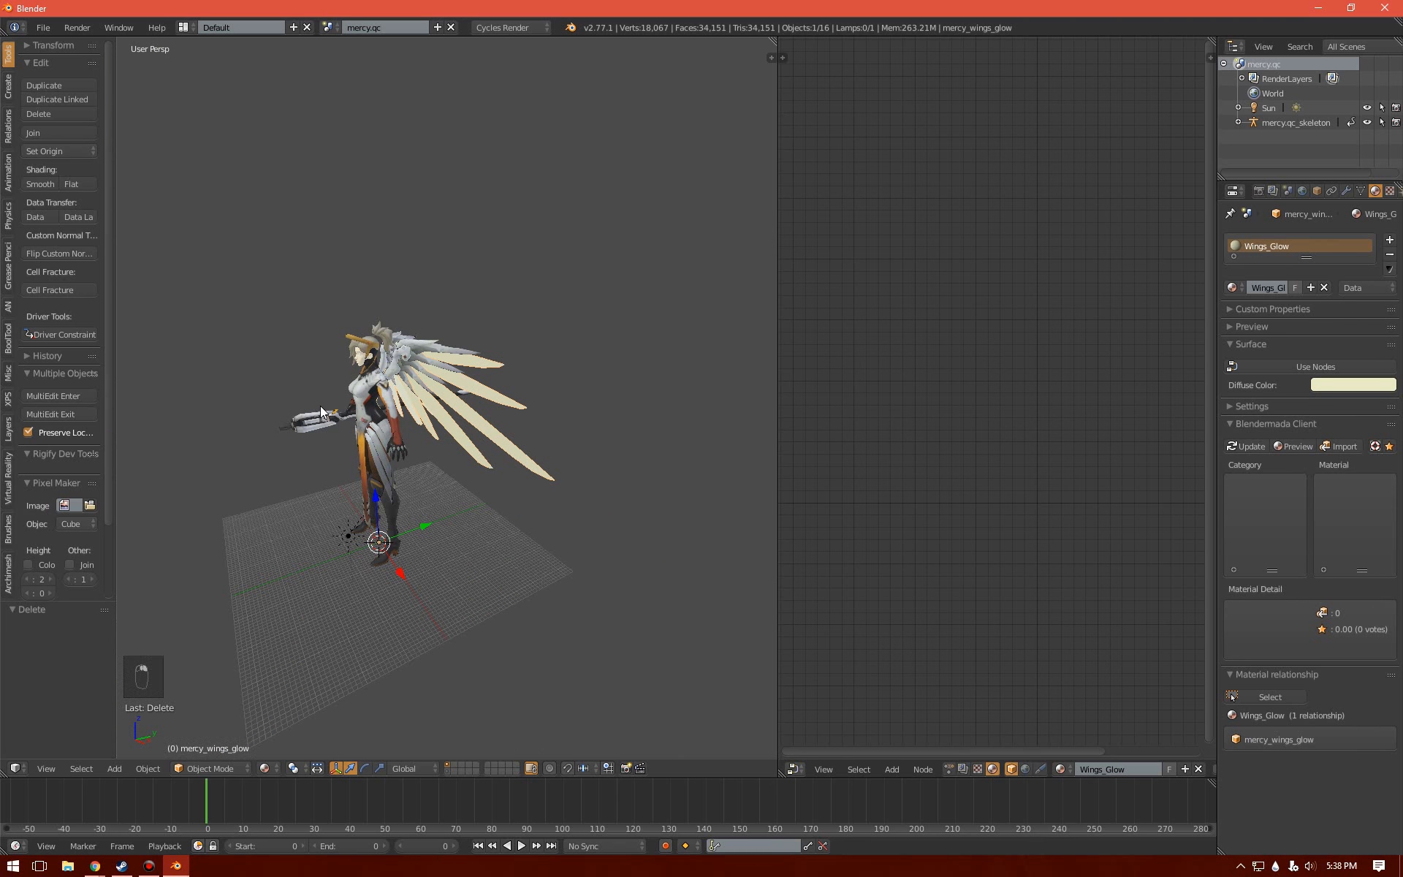
scroll(523, 327, up, 4)
middle_drag(427, 370, 373, 276)
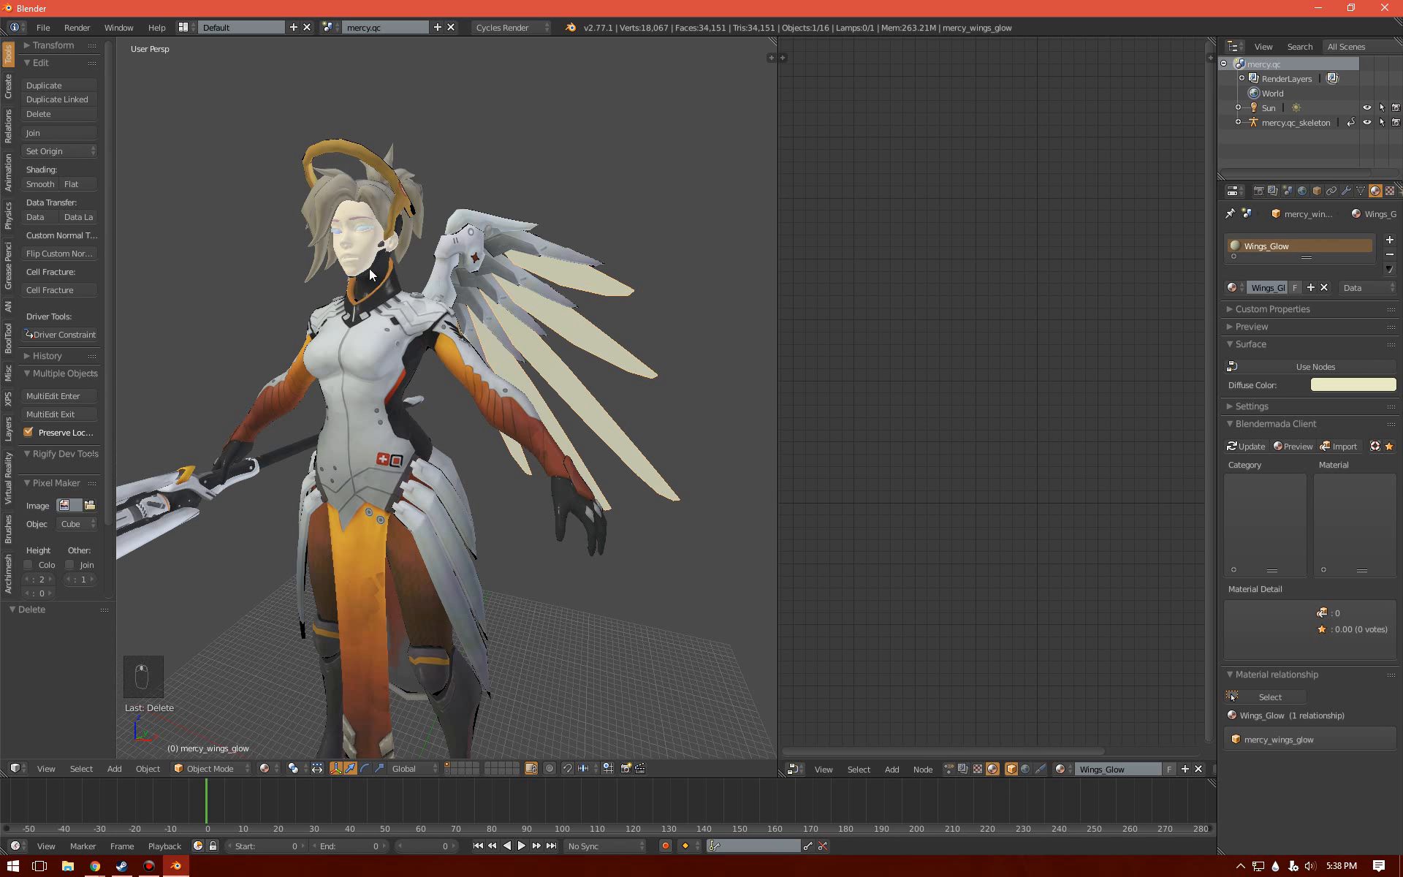
right_click(371, 216)
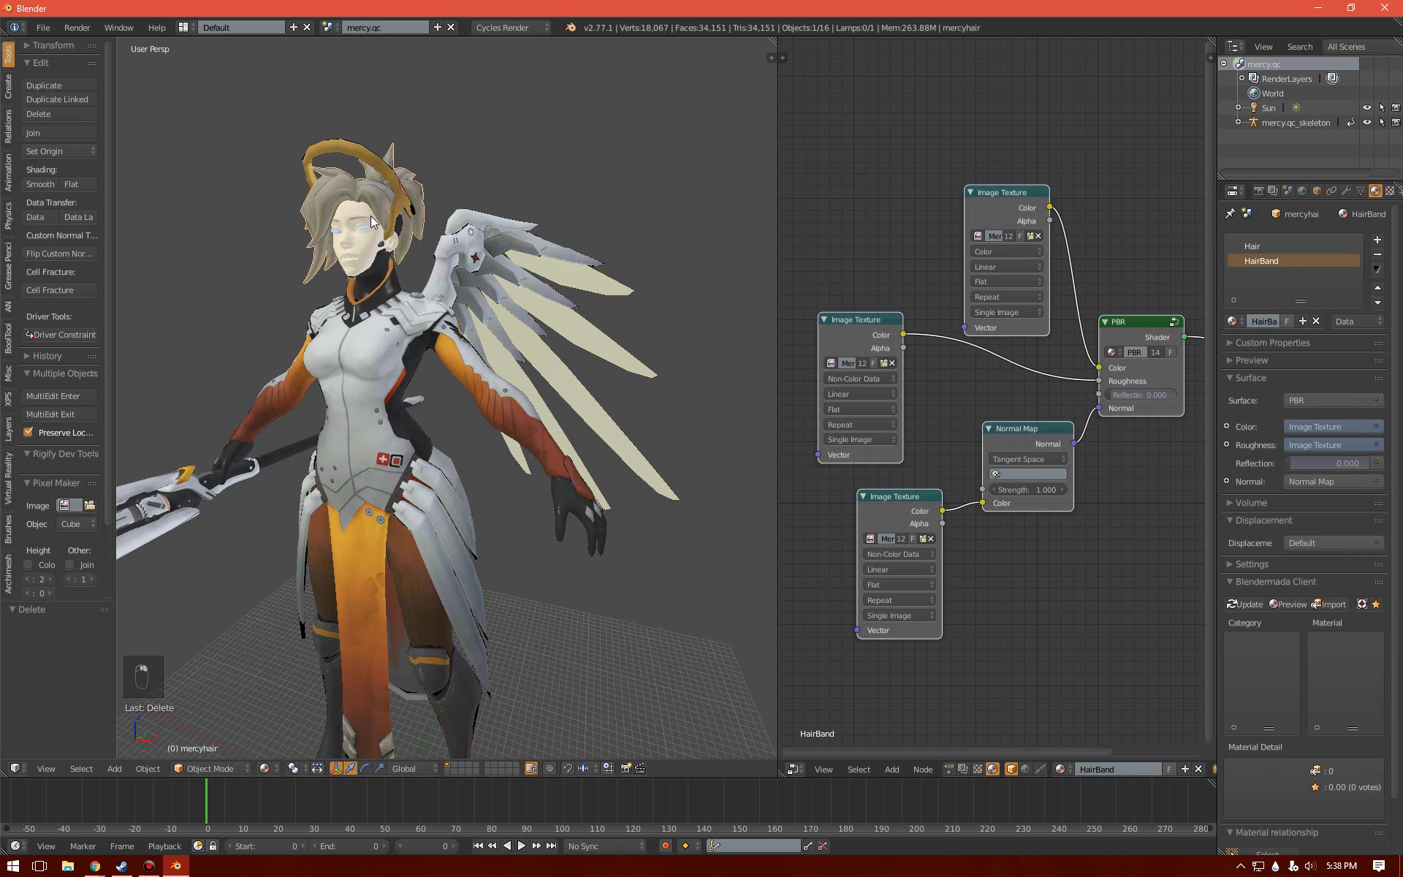
- Enable nodes on the face mesh's Head material and replace its default nodes with the copied PBR texture setup
right_click(338, 265)
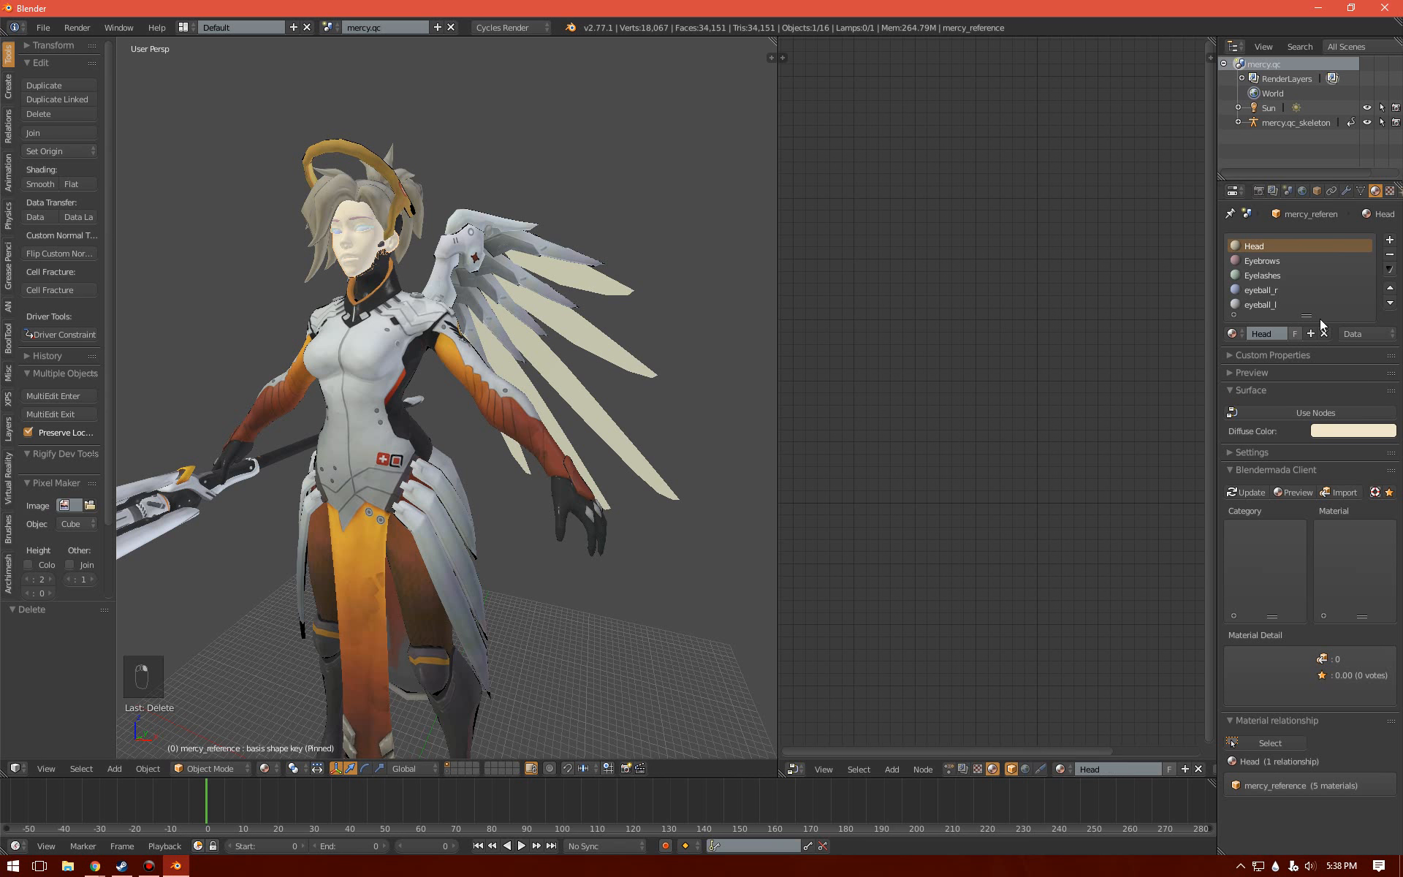
click(1296, 413)
key(x)
key(ctrl+v)
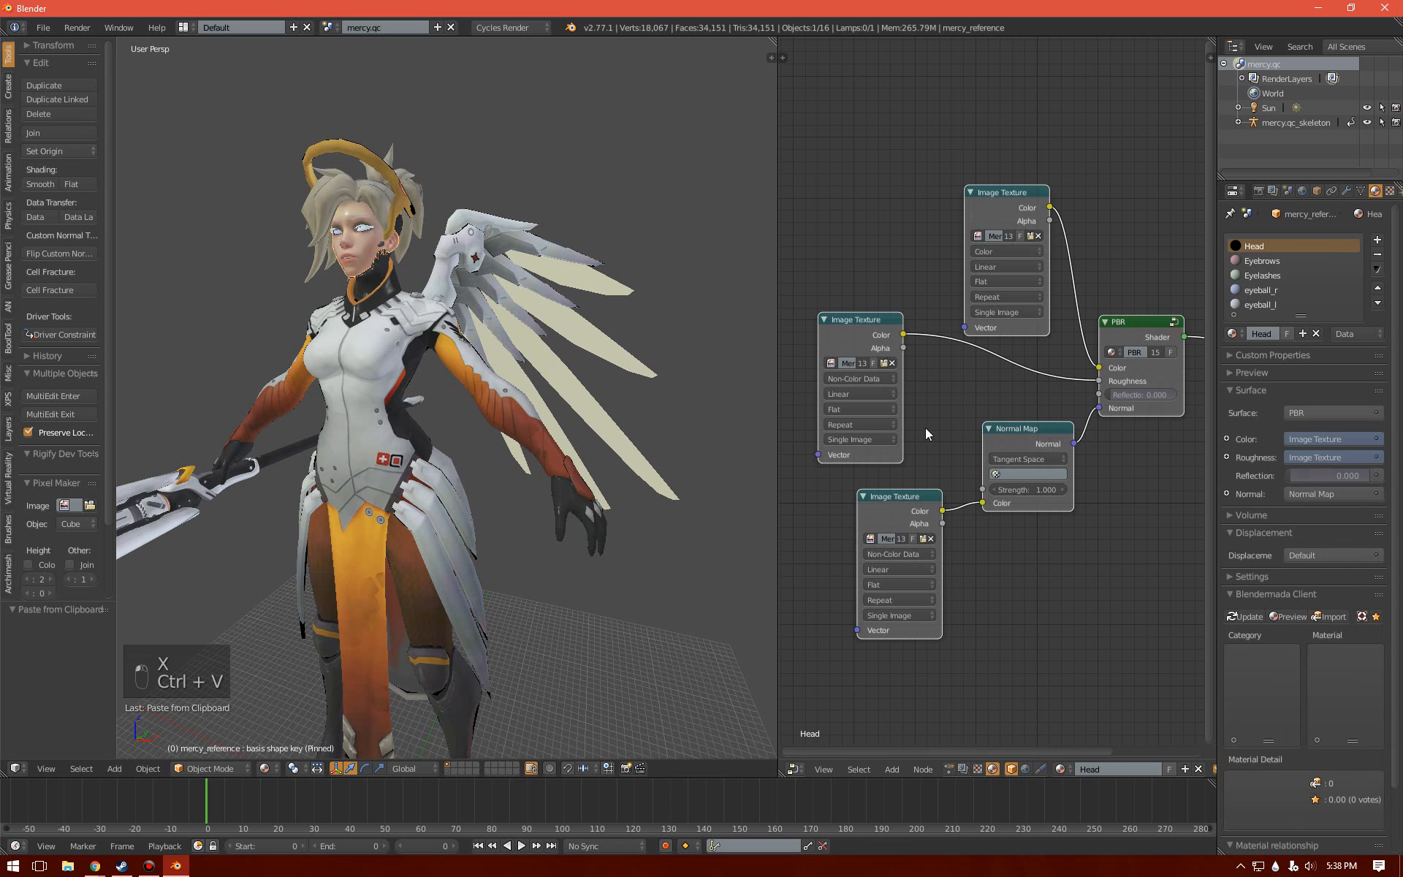
scroll(418, 331, up, 10)
scroll(417, 321, down, 5)
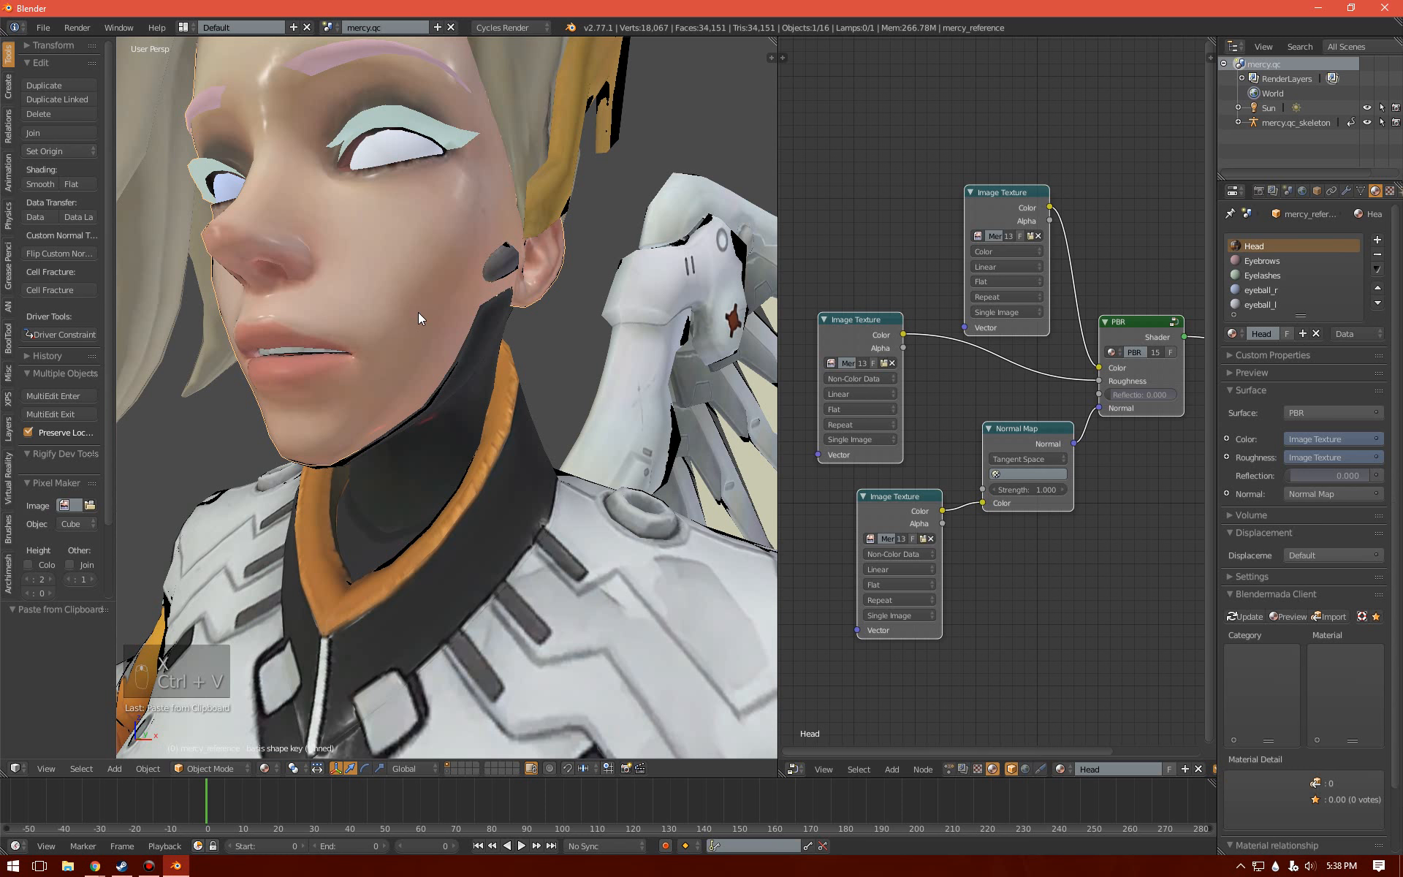
ctrl+scroll(419, 313, down, 2)
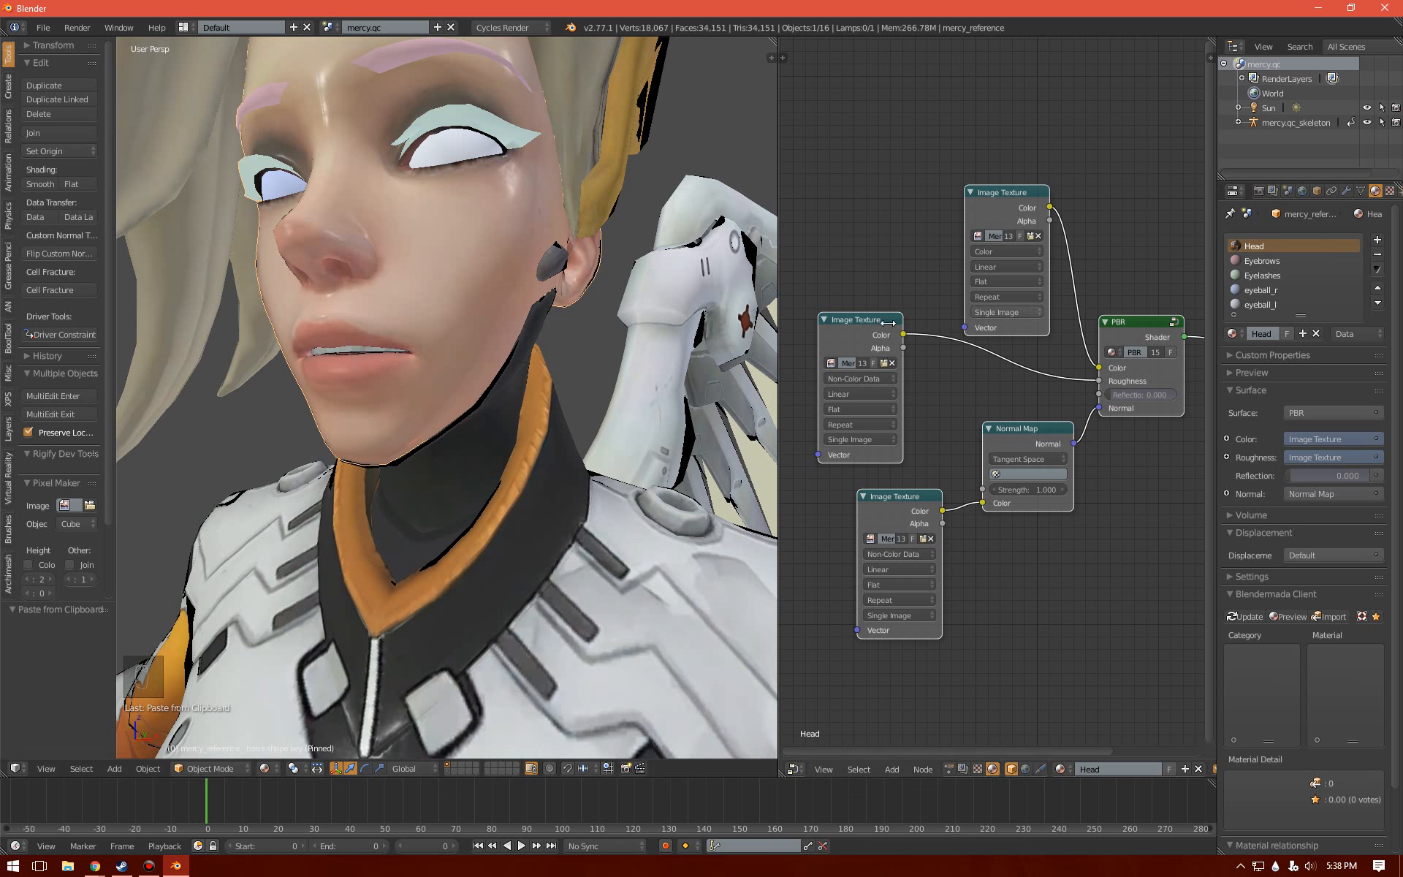
- Enable nodes on the Eyebrows material, clear all its nodes, and paste the PBR texture setup
click(1269, 262)
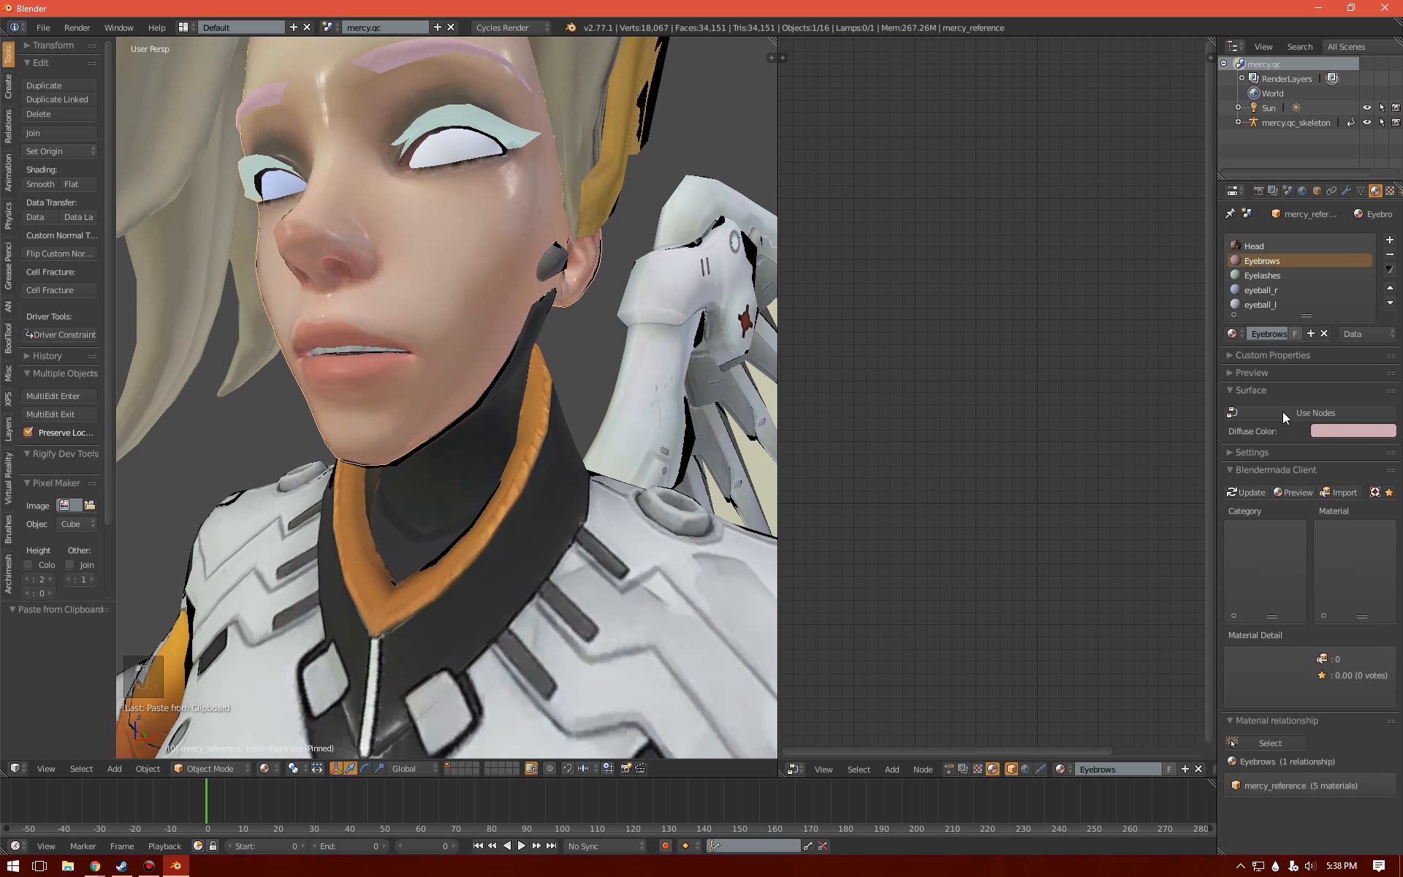
key(ctrl+v)
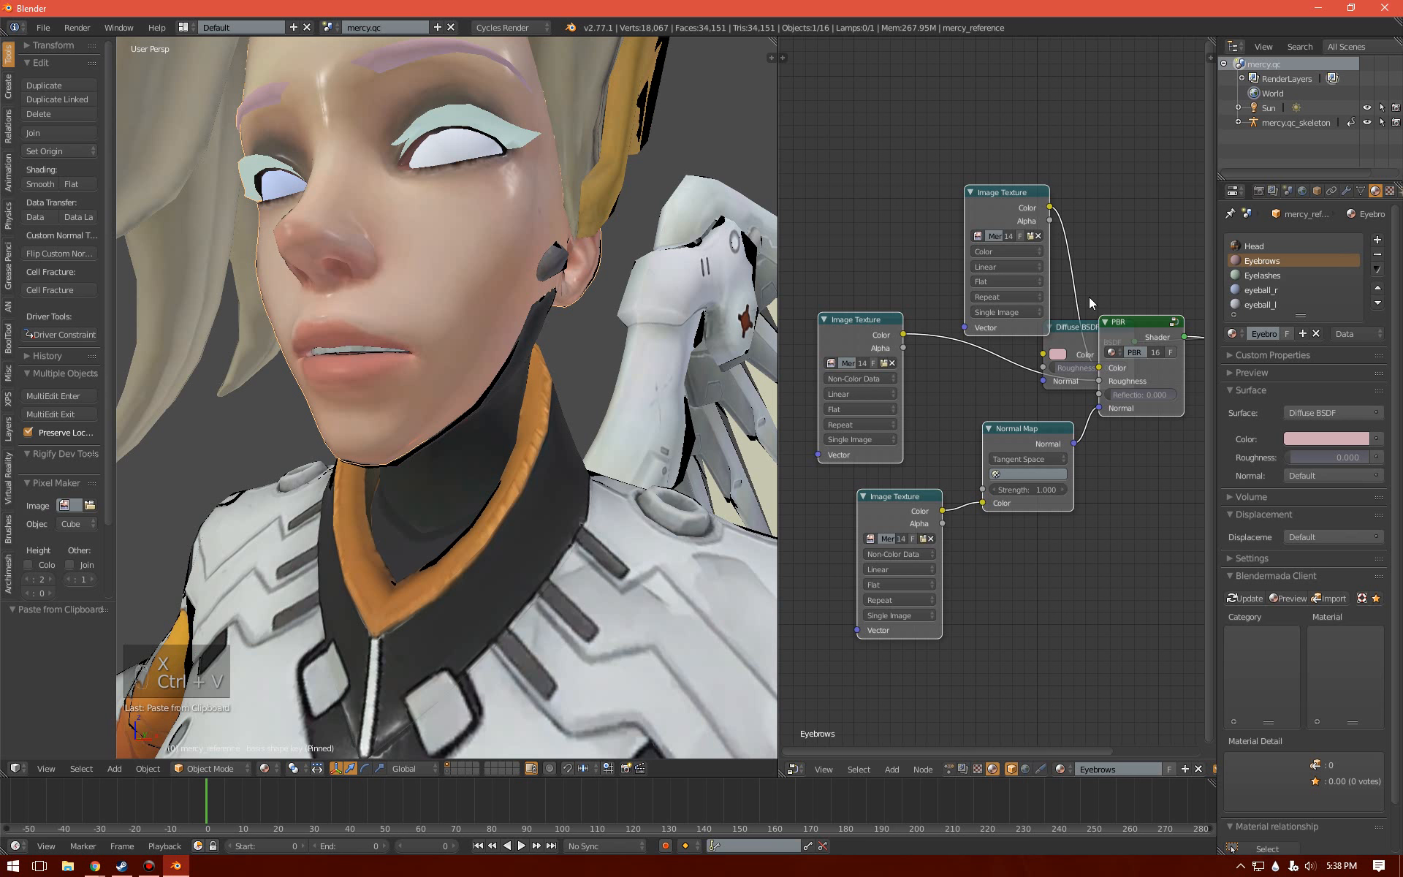
key(a)
key(a)
key(a)
key(x)
key(ctrl+v)
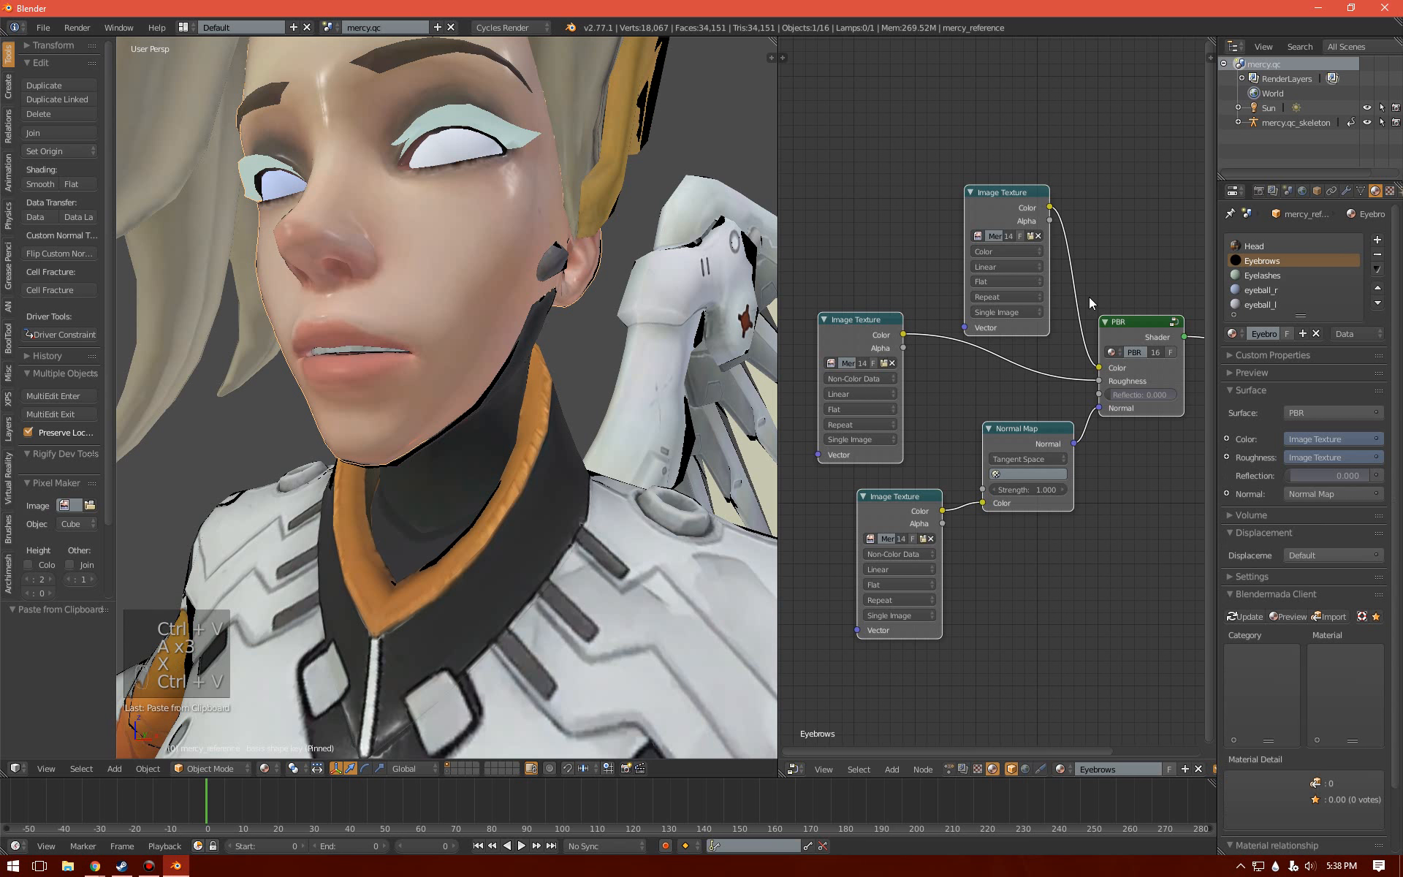
- Enable nodes on the Eyelashes material and replace its default nodes with the copied PBR texture setup
click(1273, 274)
click(1275, 415)
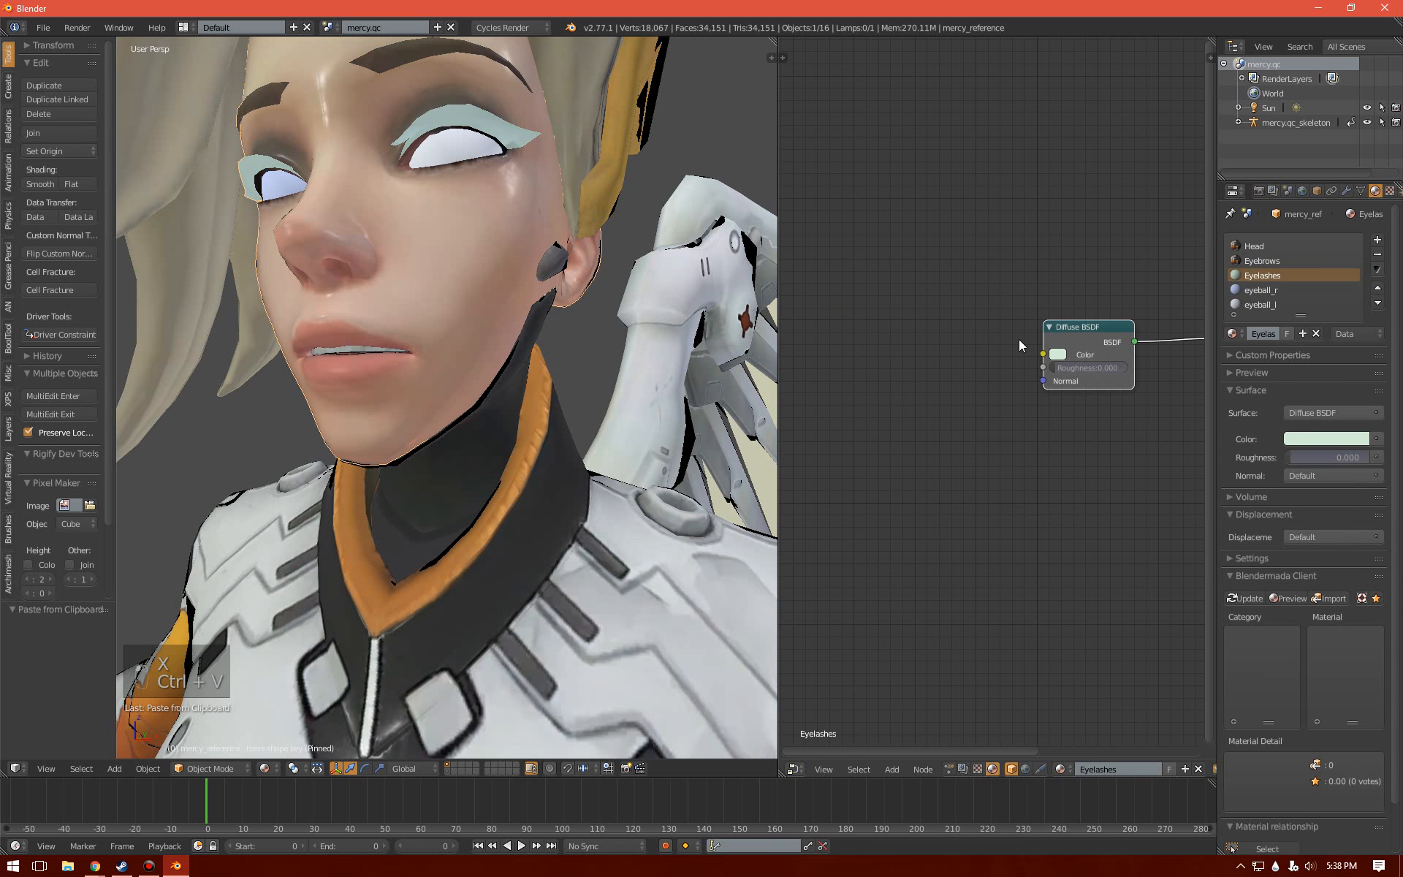
key(x)
key(ctrl+v)
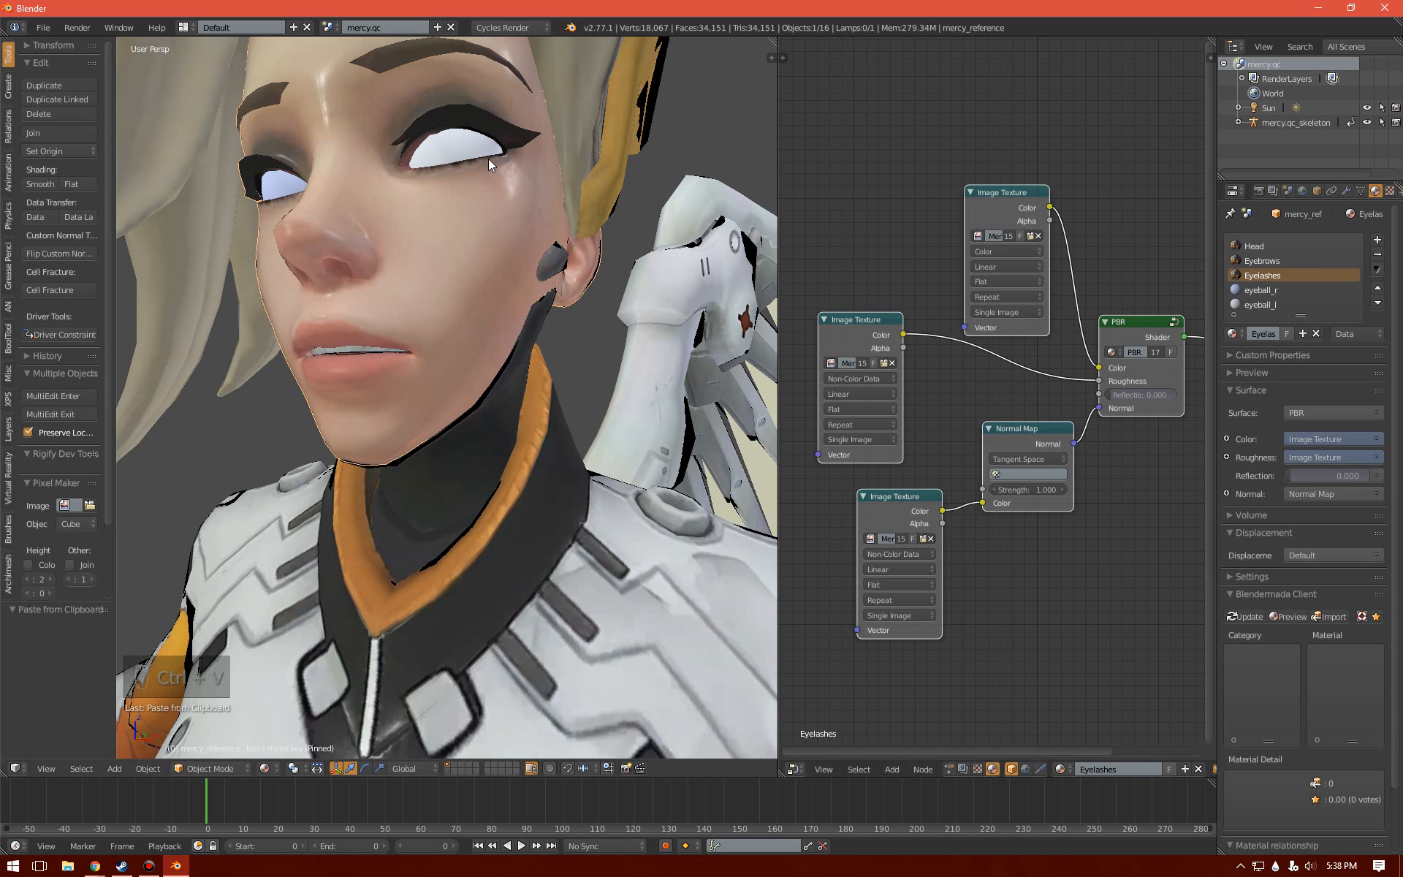
- Replace the eyeball_r material's default nodes with the copied PBR texture setup and delete its roughness image texture node
click(1261, 291)
click(1284, 406)
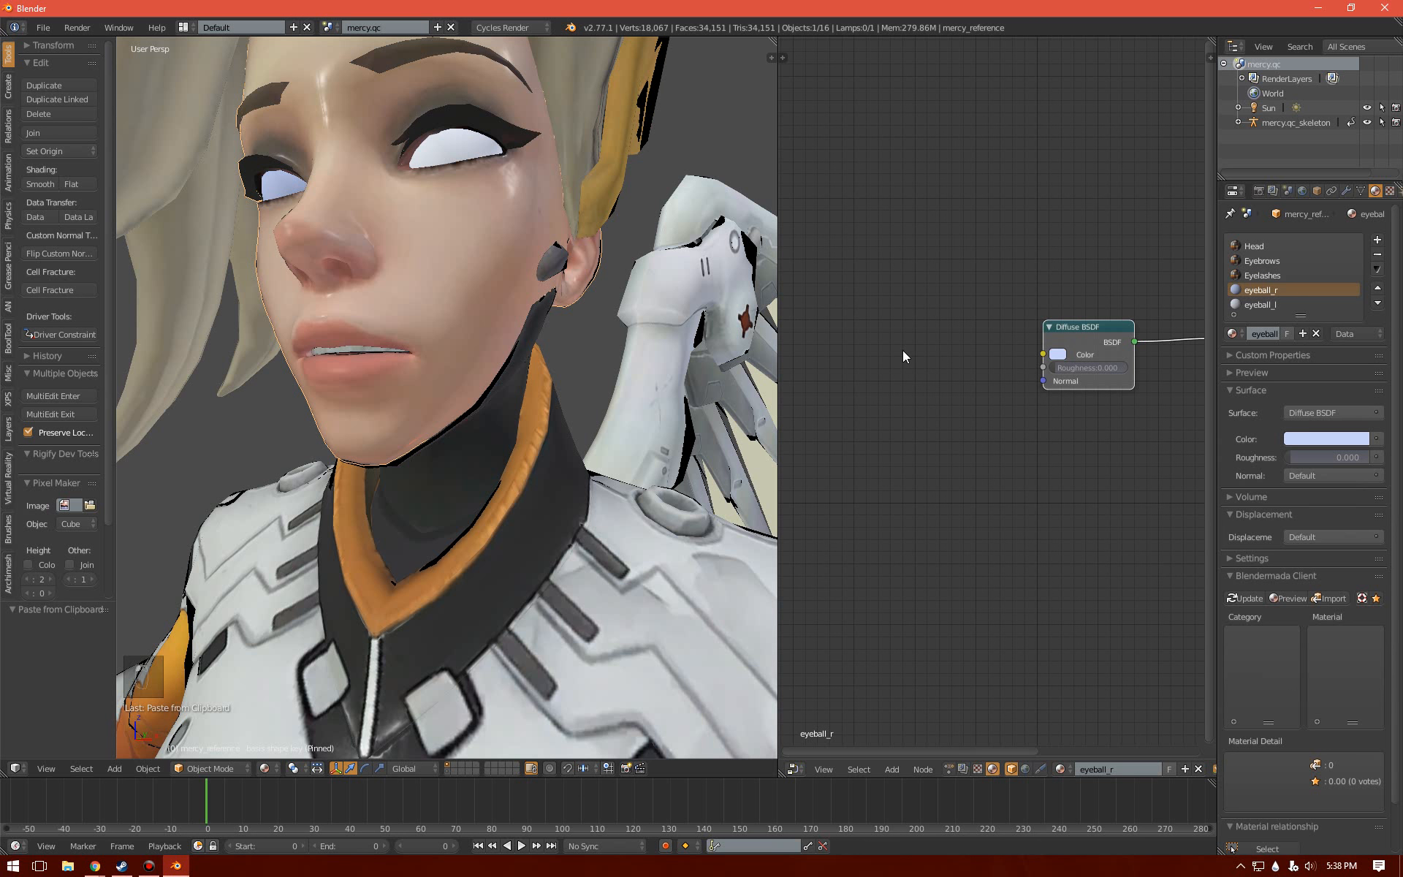
key(x)
key(ctrl+v)
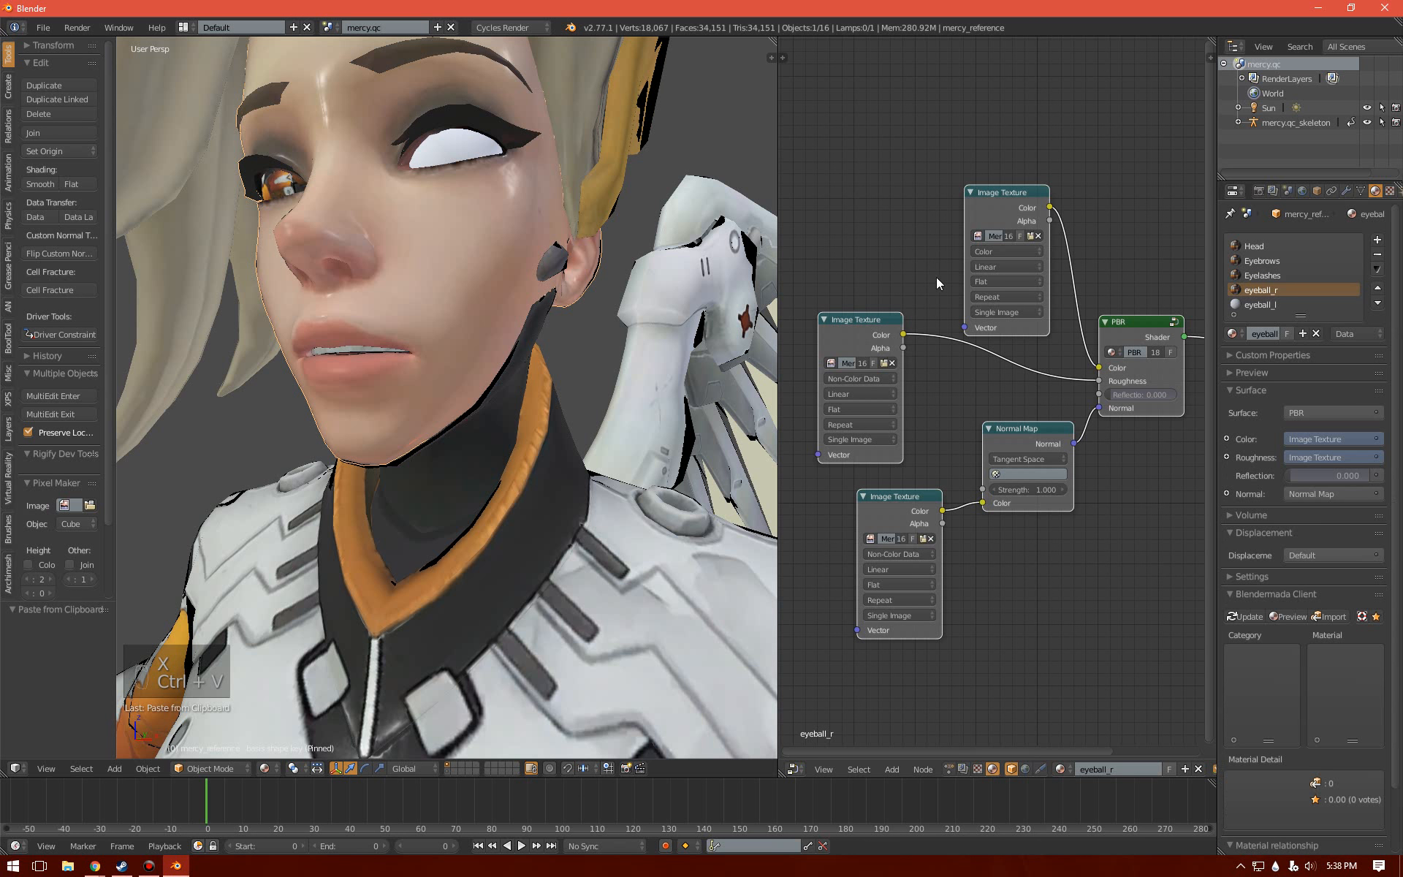
click(873, 332)
key(x)
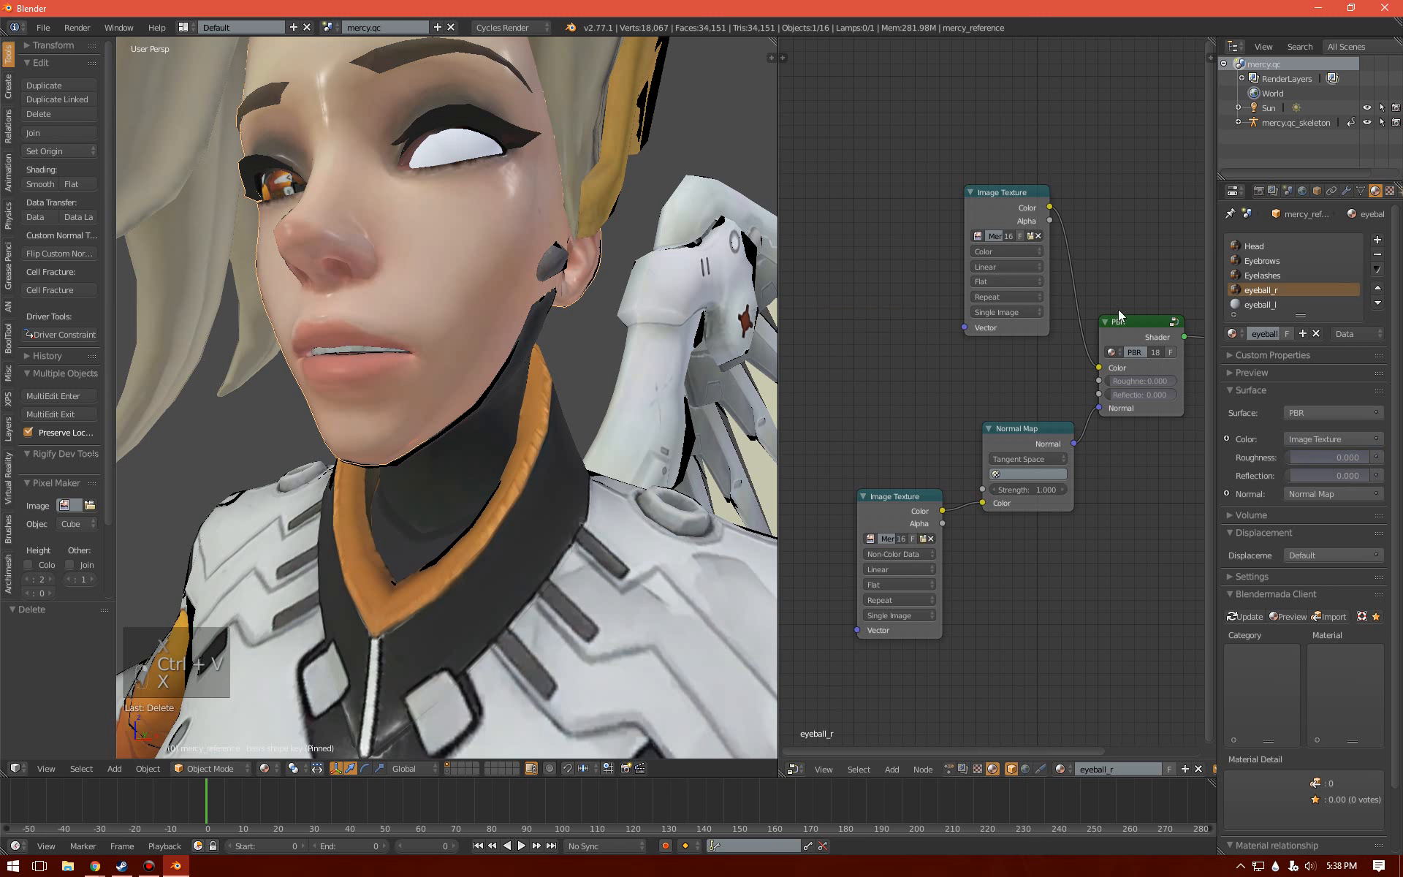
- Load Eye.jpg as the eyeball_r material's color image and EmptyBump.jpg as its normal map image
click(1030, 236)
double_click(672, 190)
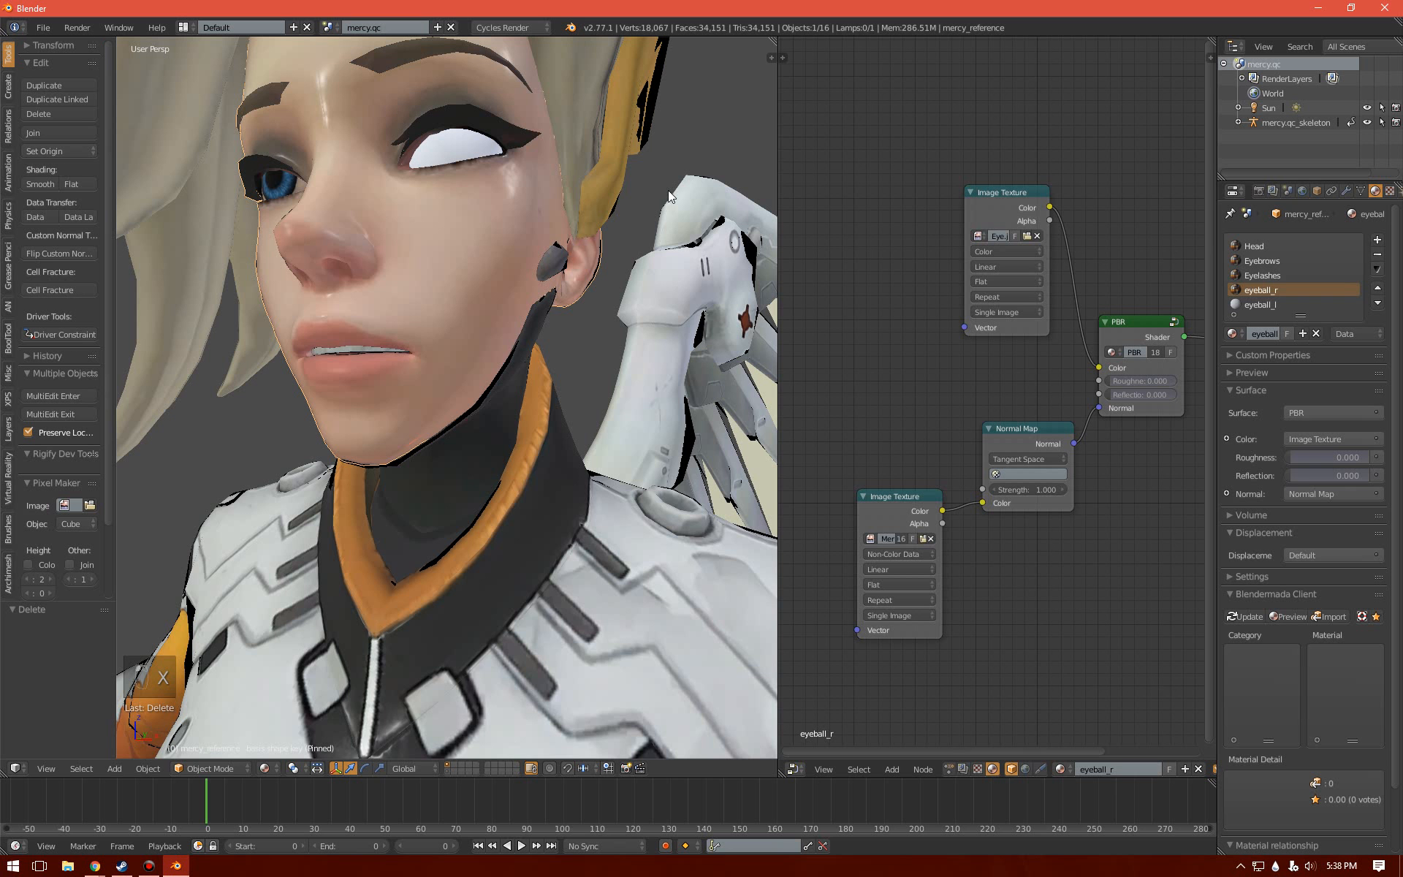
click(920, 537)
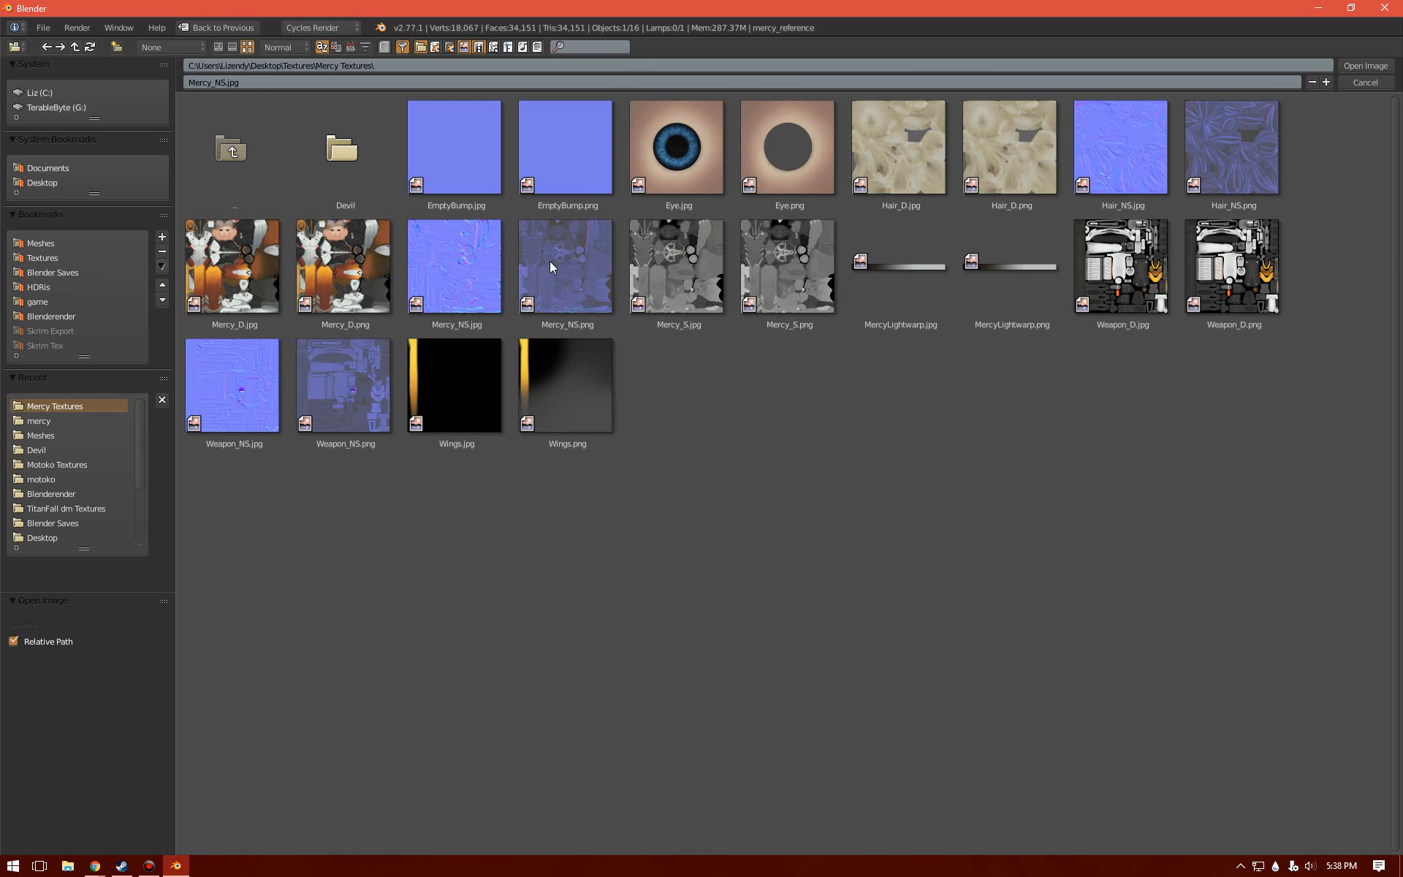
click(450, 150)
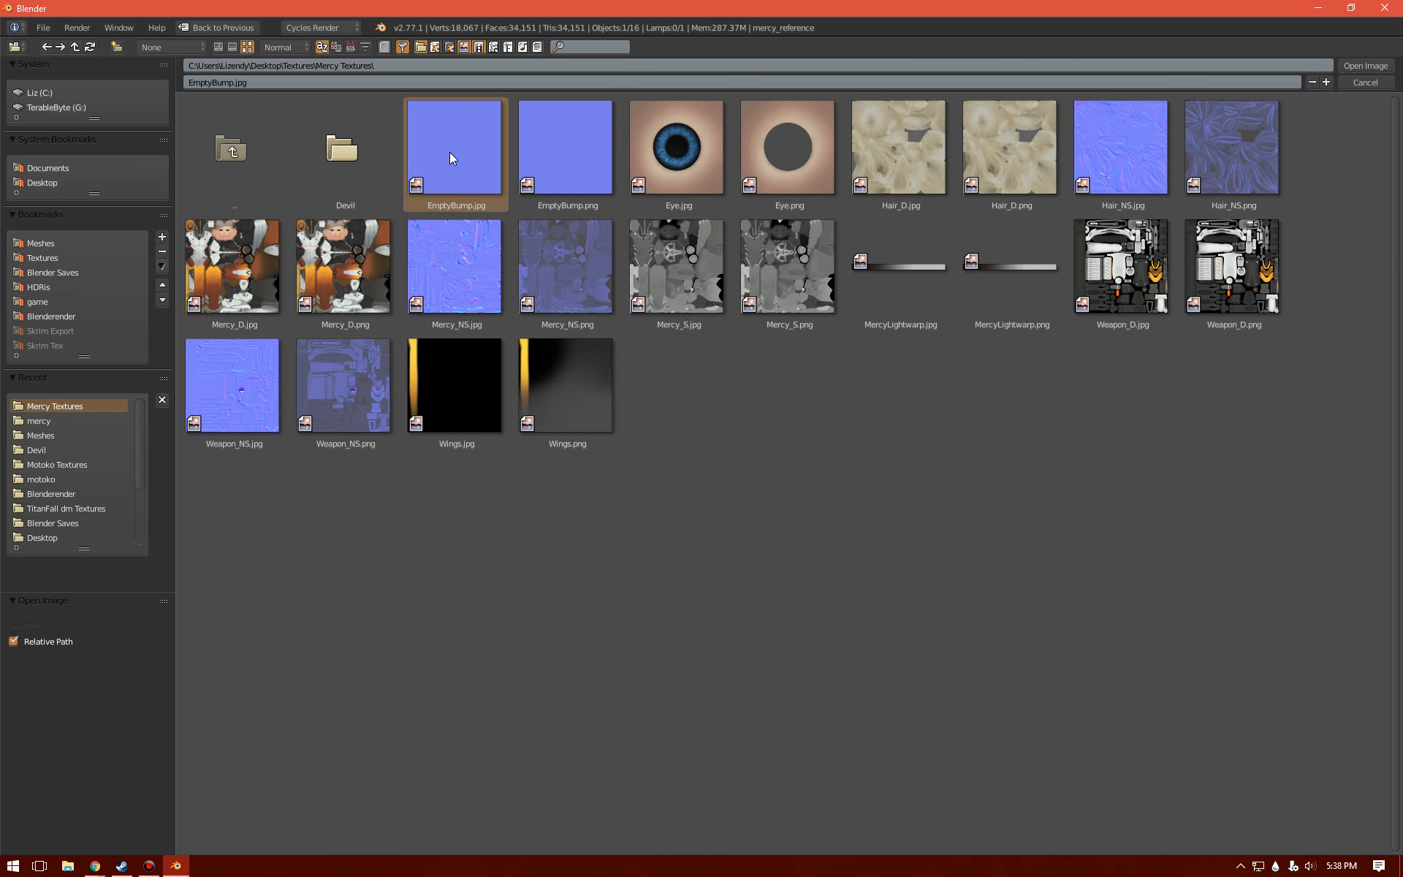
double_click(446, 152)
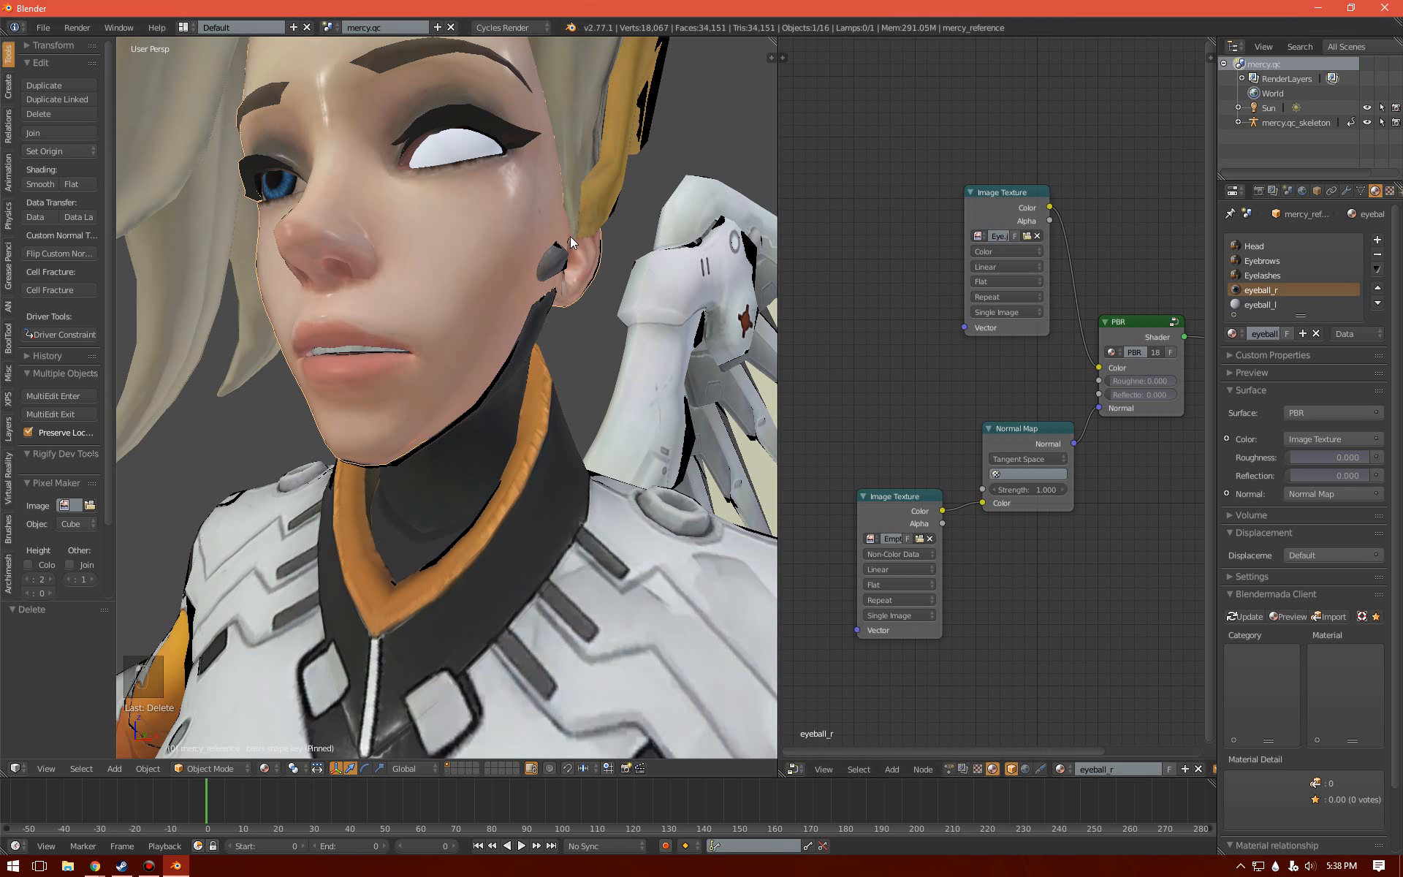
mouse_move(475, 232)
middle_down()
mouse_move(577, 236)
mouse_move(464, 252)
middle_up()
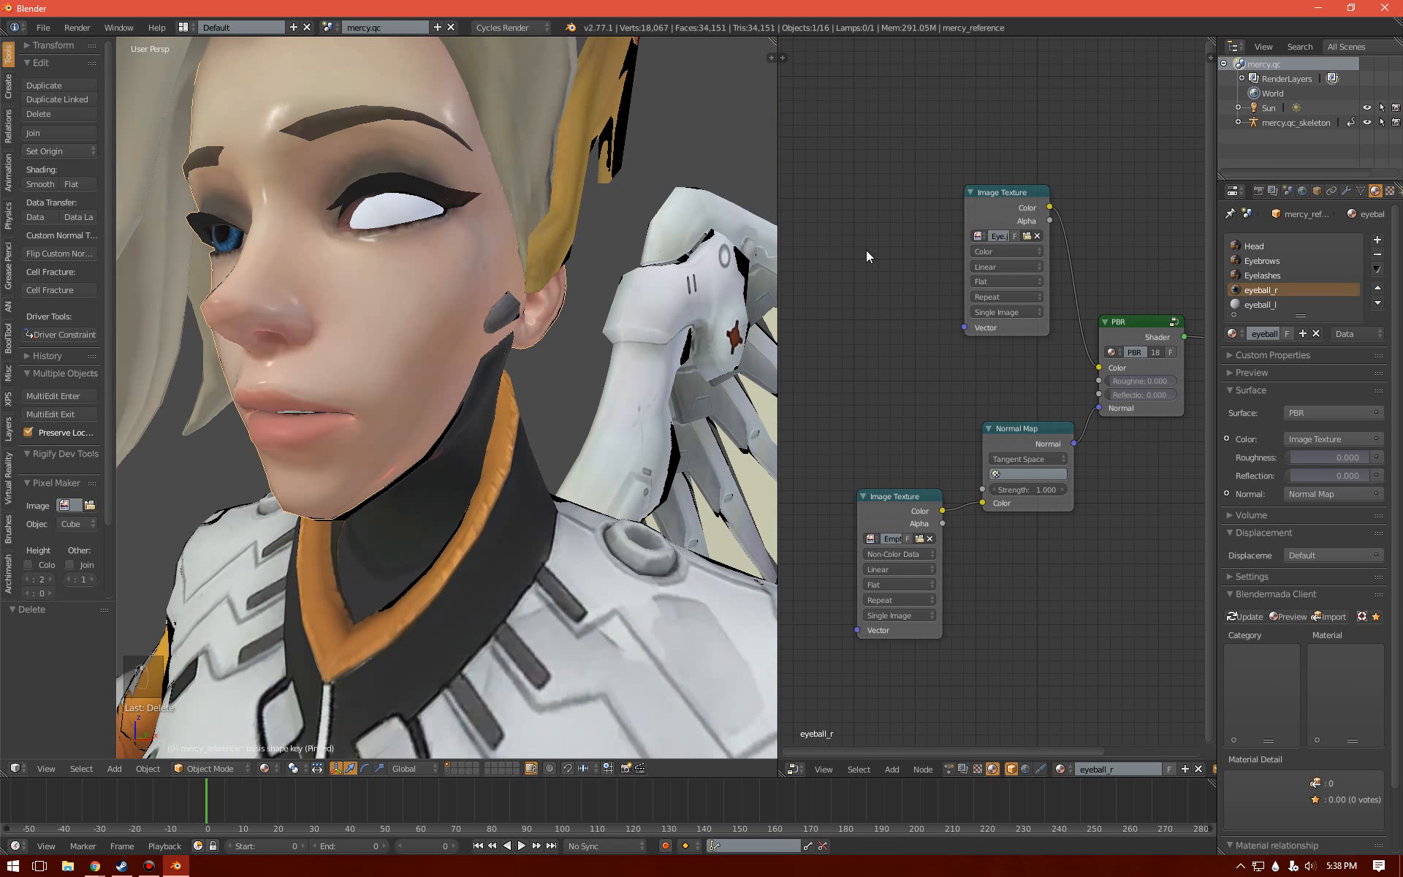
- Enable nodes on the eyeball_l material and replace its default nodes with the copied PBR texture setup
click(1251, 305)
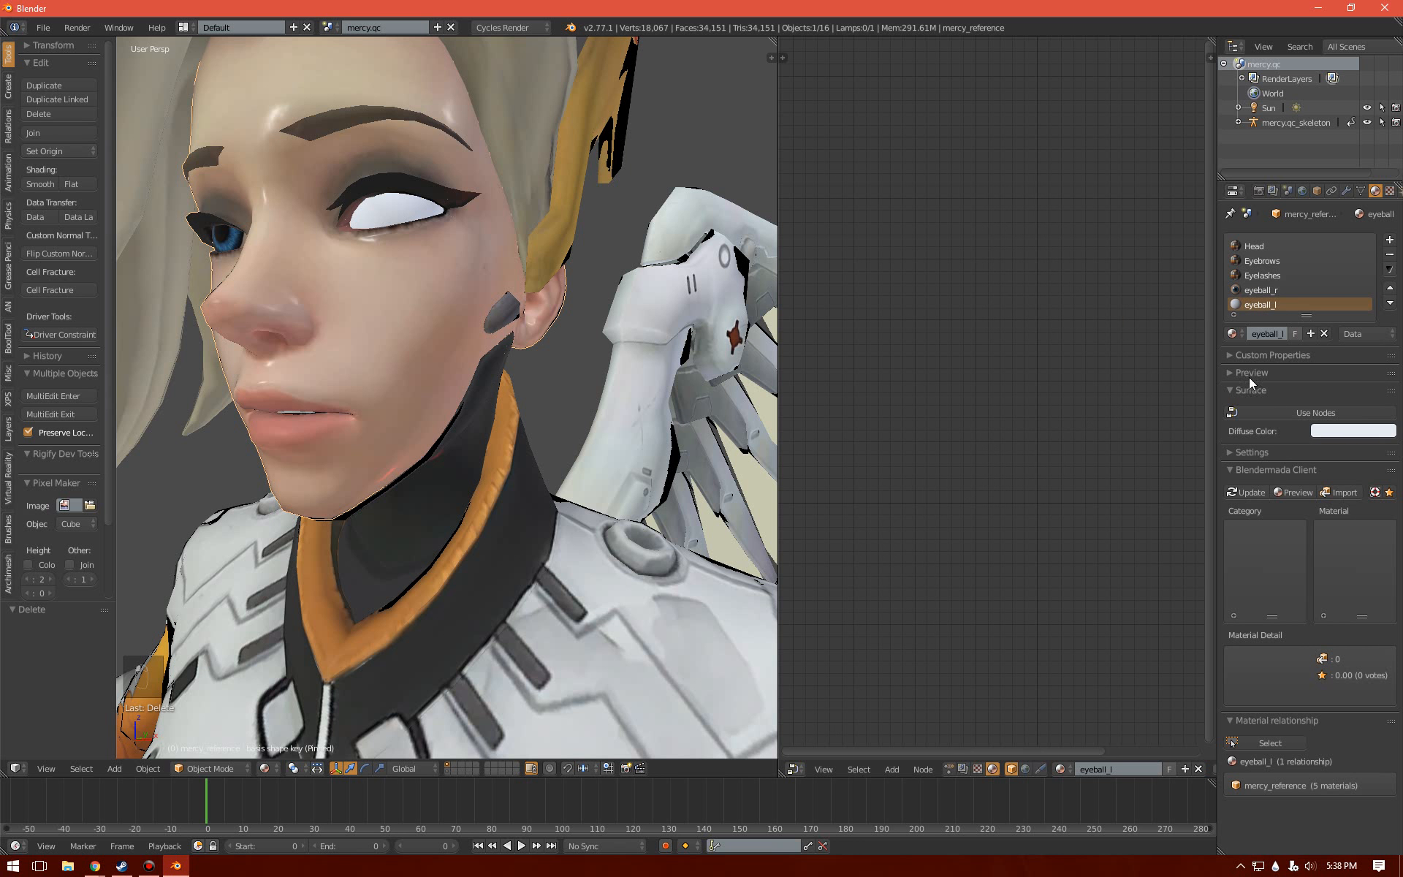
click(1280, 413)
key(ctrl+v)
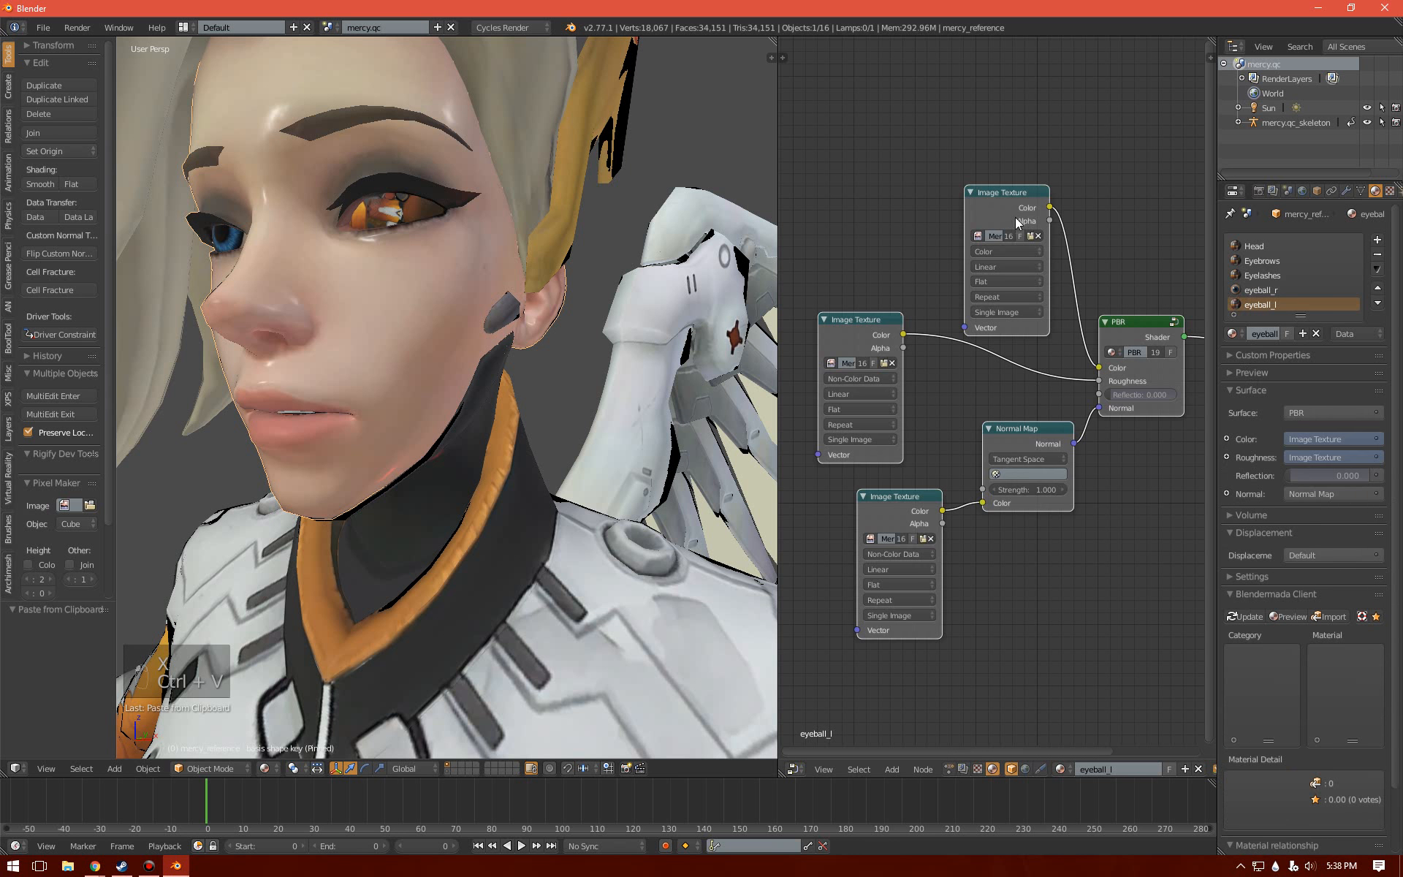
- Assign the already loaded Eye.jpg as the eyeball_l material's color image and delete its roughness image texture node
click(977, 234)
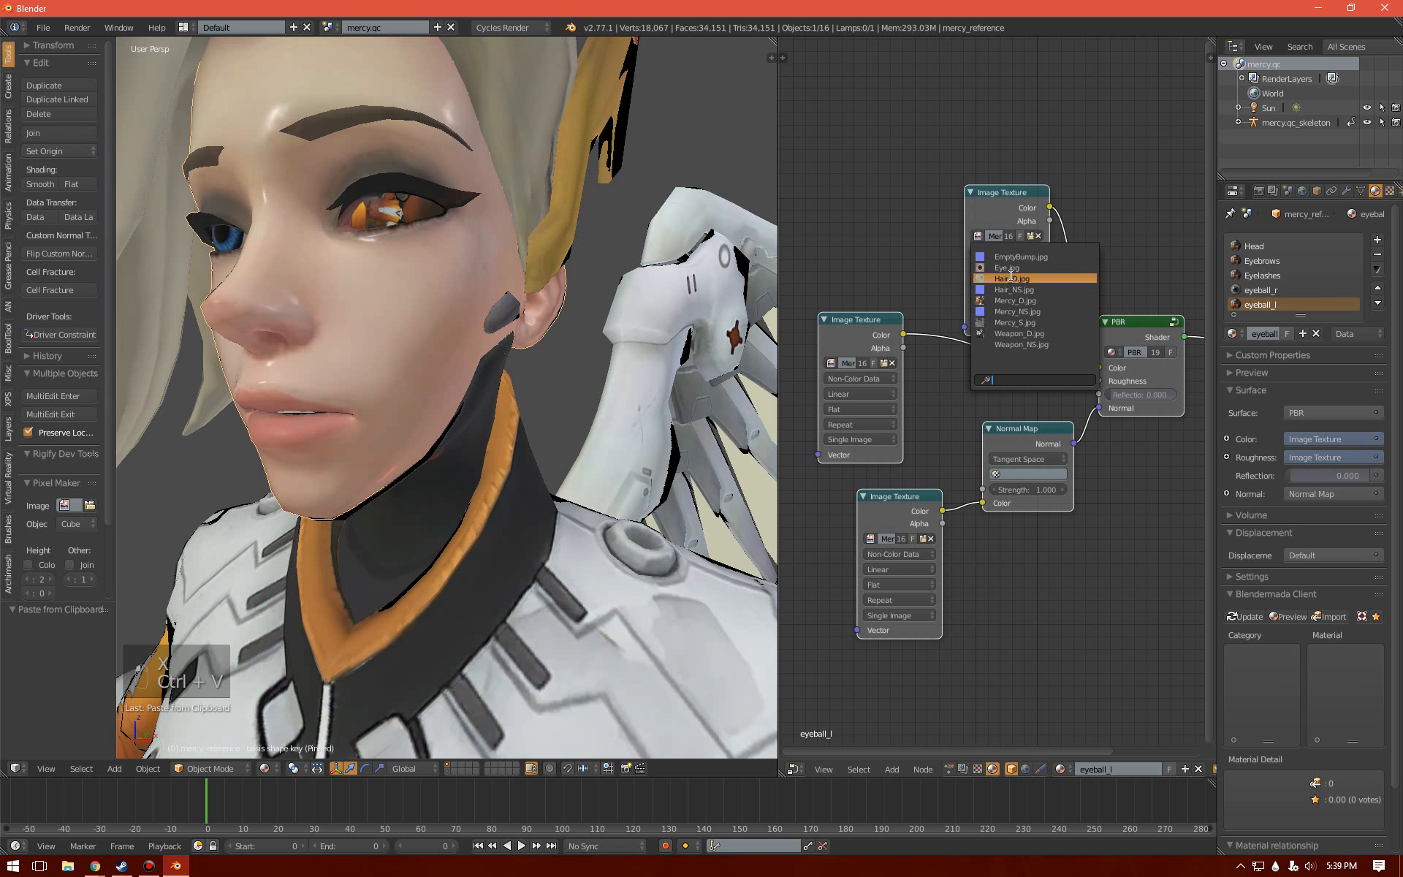
click(1009, 270)
click(855, 321)
key(x)
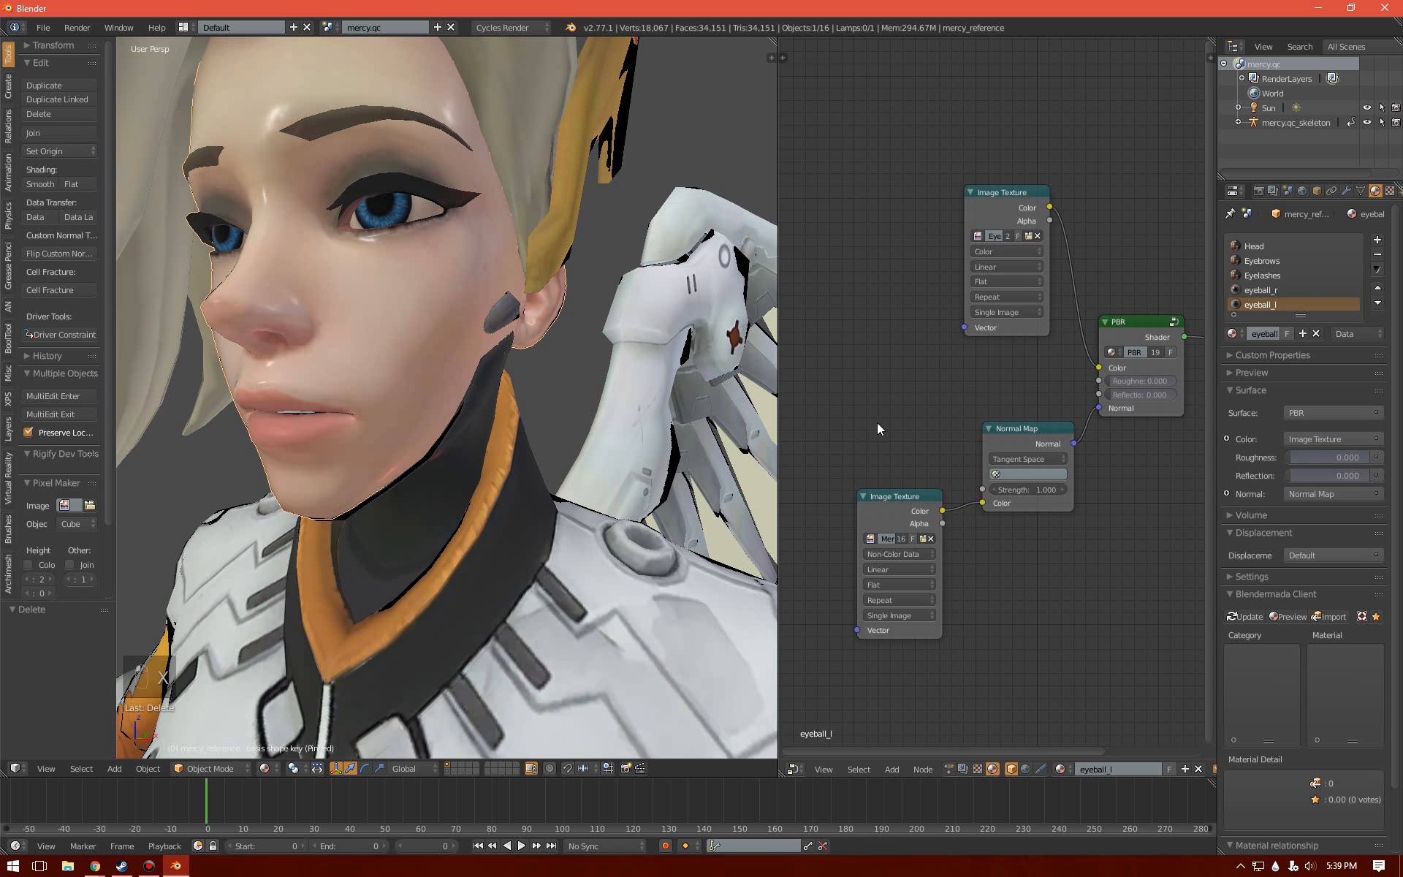
- Move the eyeball_l normal image texture node closer to the Normal Map node and assign it EmptyBump.jpg
drag(900, 502, 919, 480)
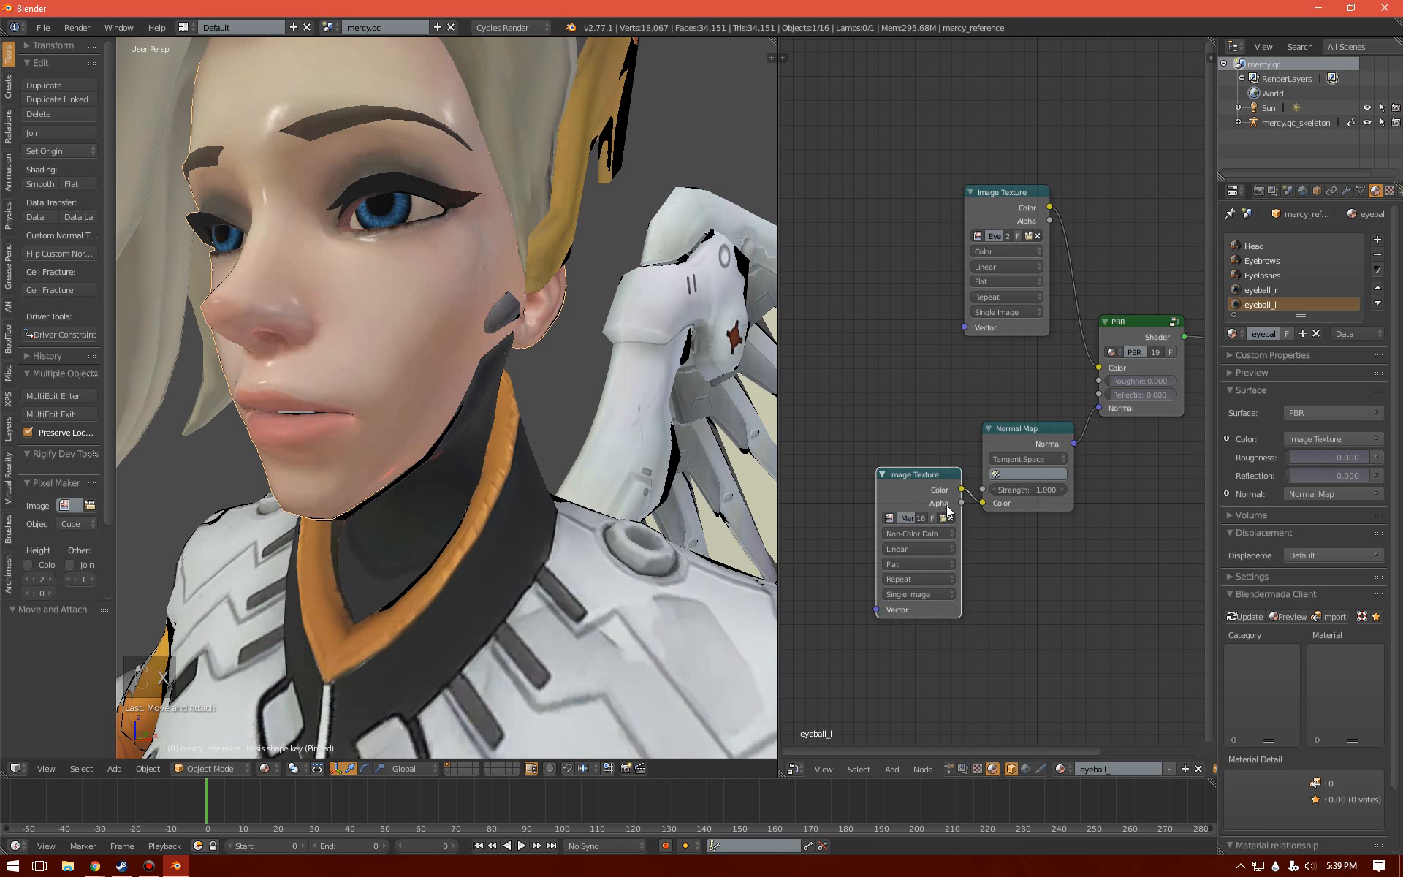
click(889, 518)
click(919, 538)
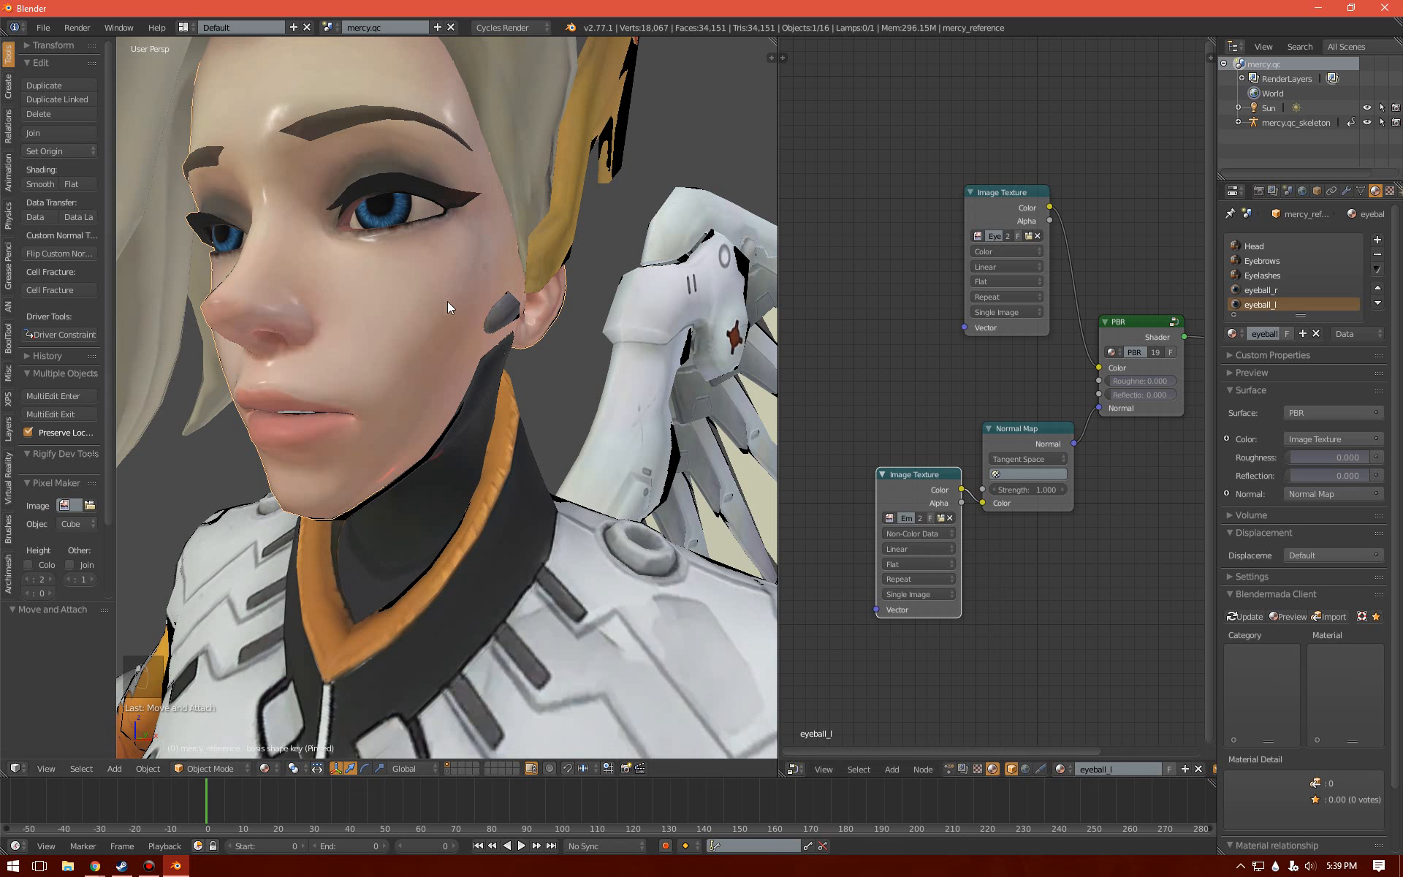
scroll(446, 306, down, 5)
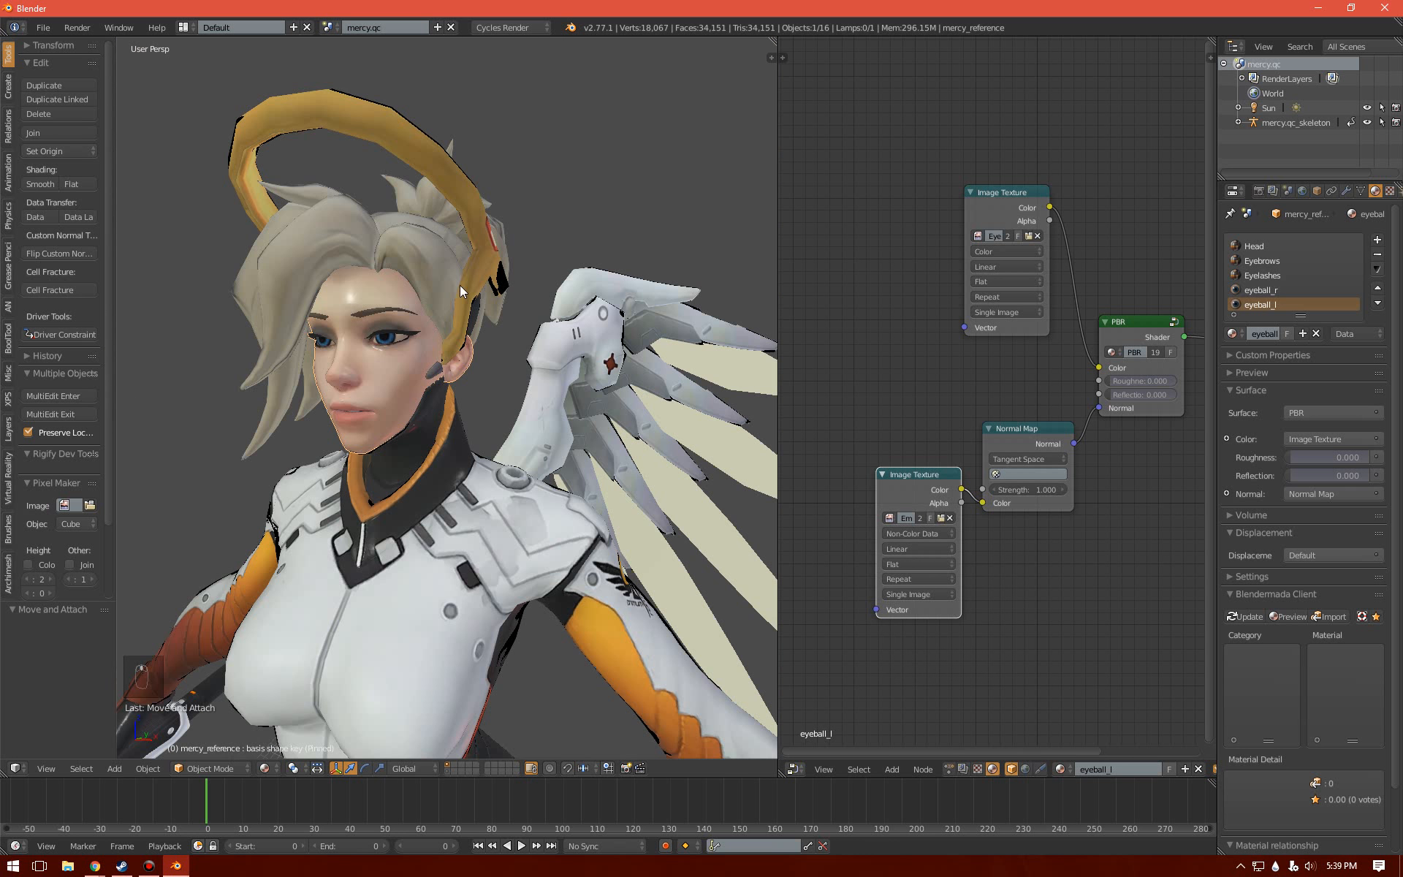
- Select the glowing wing feathers, enable nodes on the Wings_Glow material and replace its default nodes with the copied PBR texture setup
mouse_move(555, 314)
middle_down()
mouse_move(498, 327)
mouse_move(533, 315)
middle_up()
scroll(537, 312, down, 6)
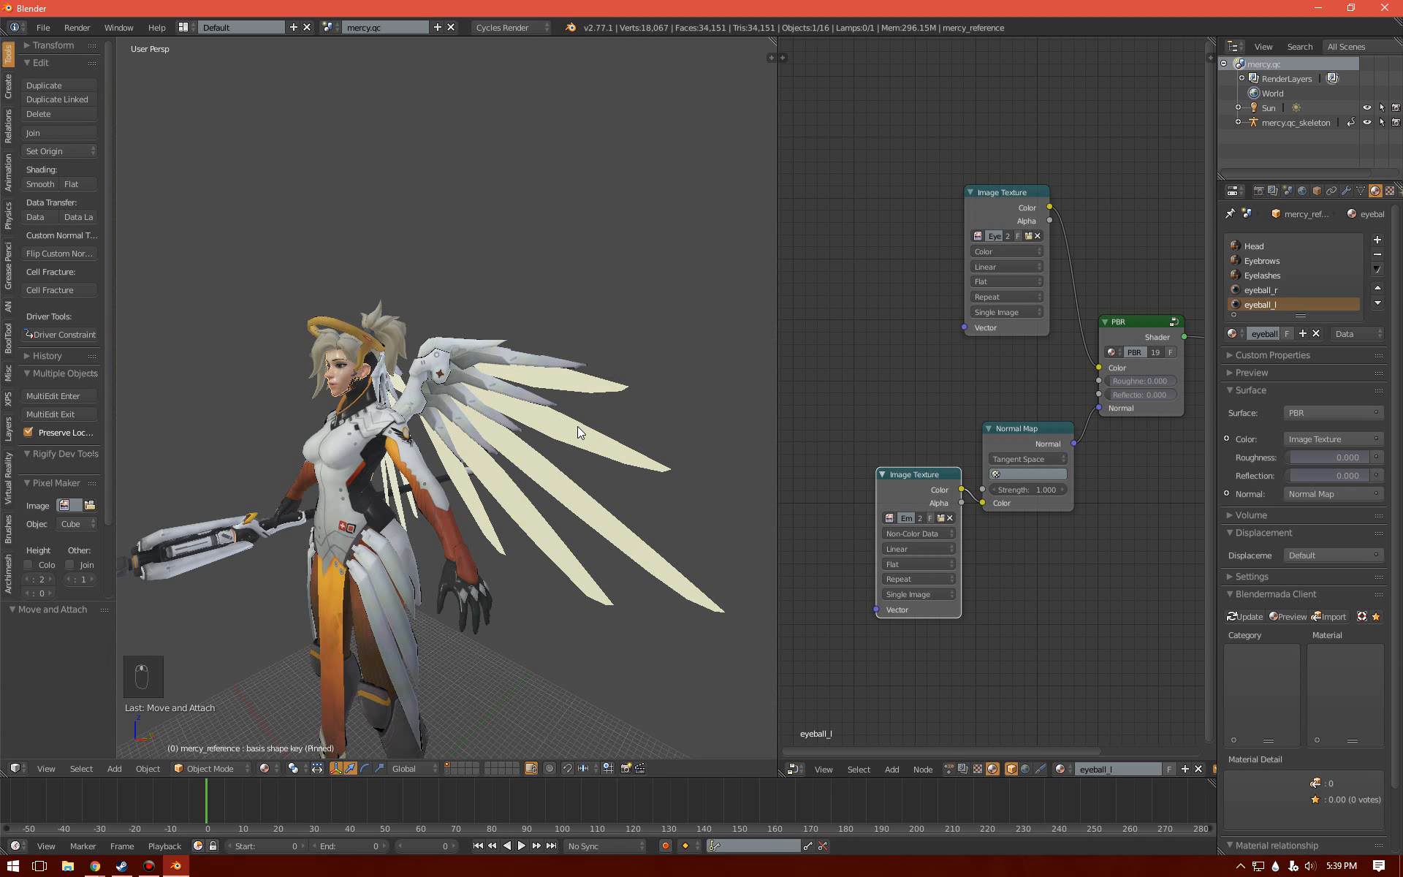
right_click(599, 428)
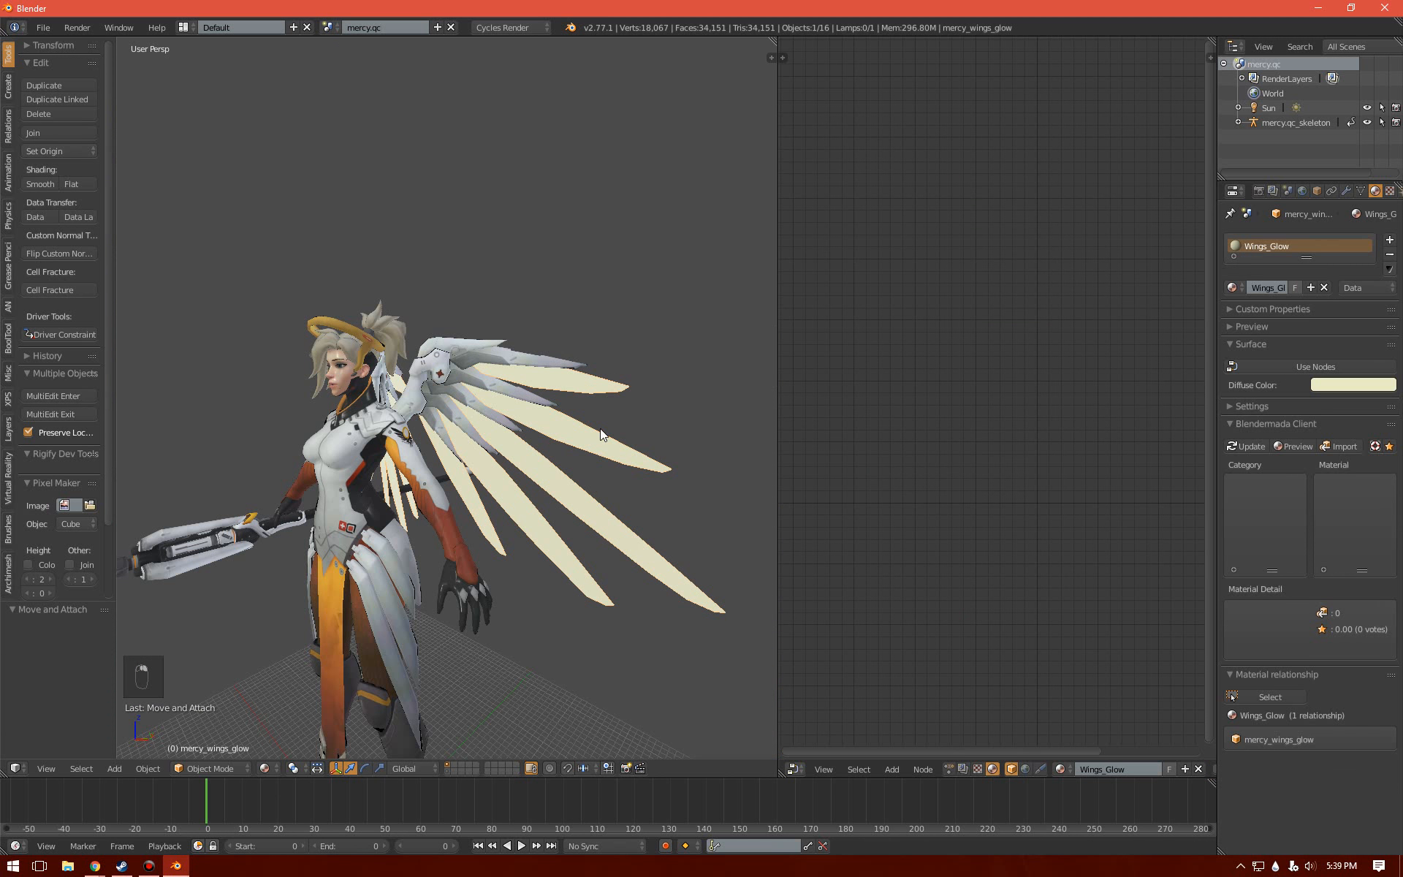
click(1257, 369)
key(x)
key(ctrl+v)
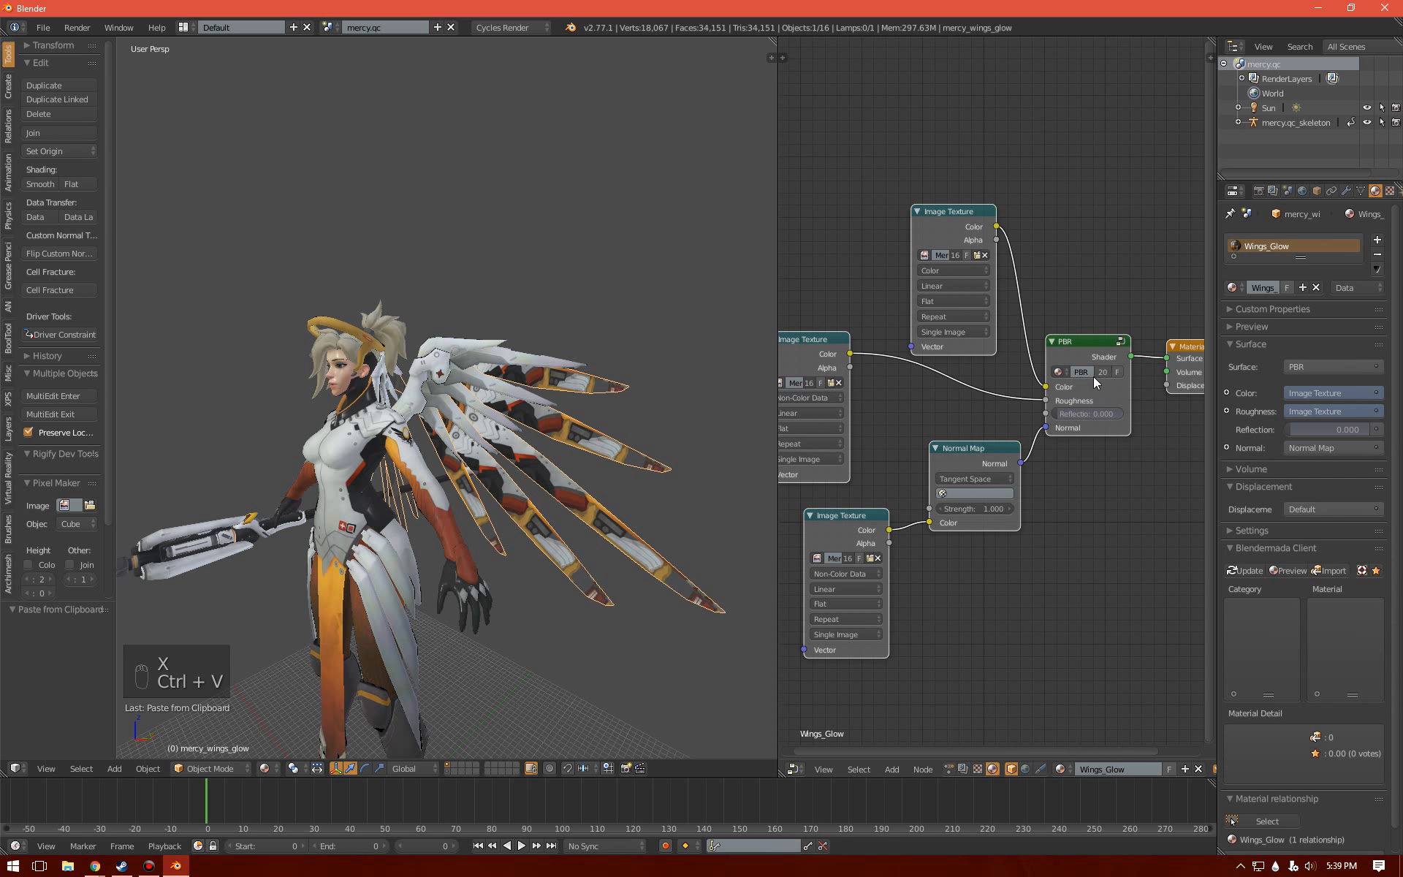
- Delete the Normal Map node and the roughness and normal image texture nodes from the Wings_Glow material
drag(975, 457, 939, 483)
drag(1081, 354, 1063, 414)
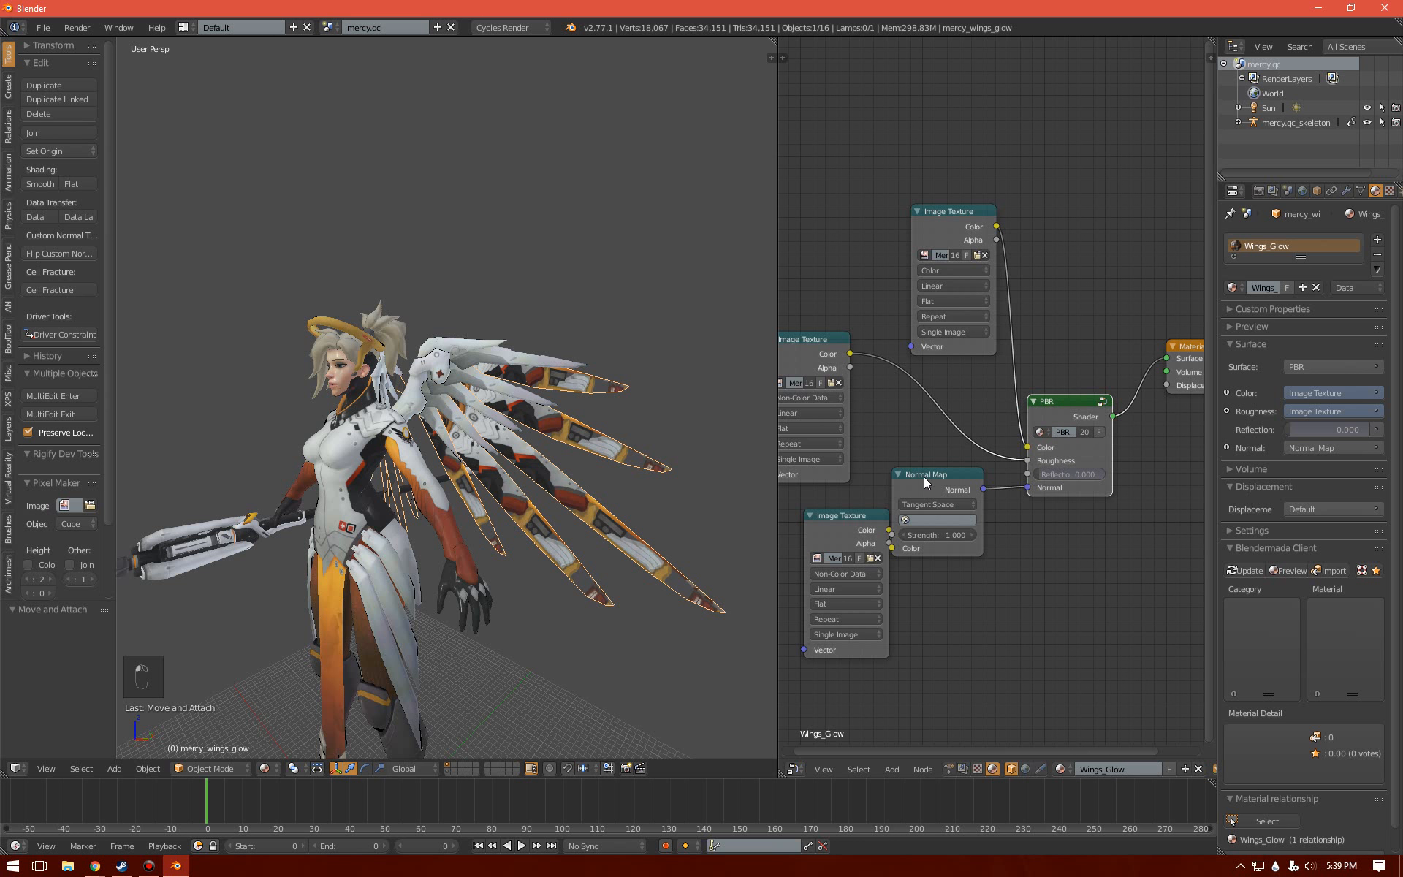
click(848, 531)
middle_drag(825, 526, 868, 513)
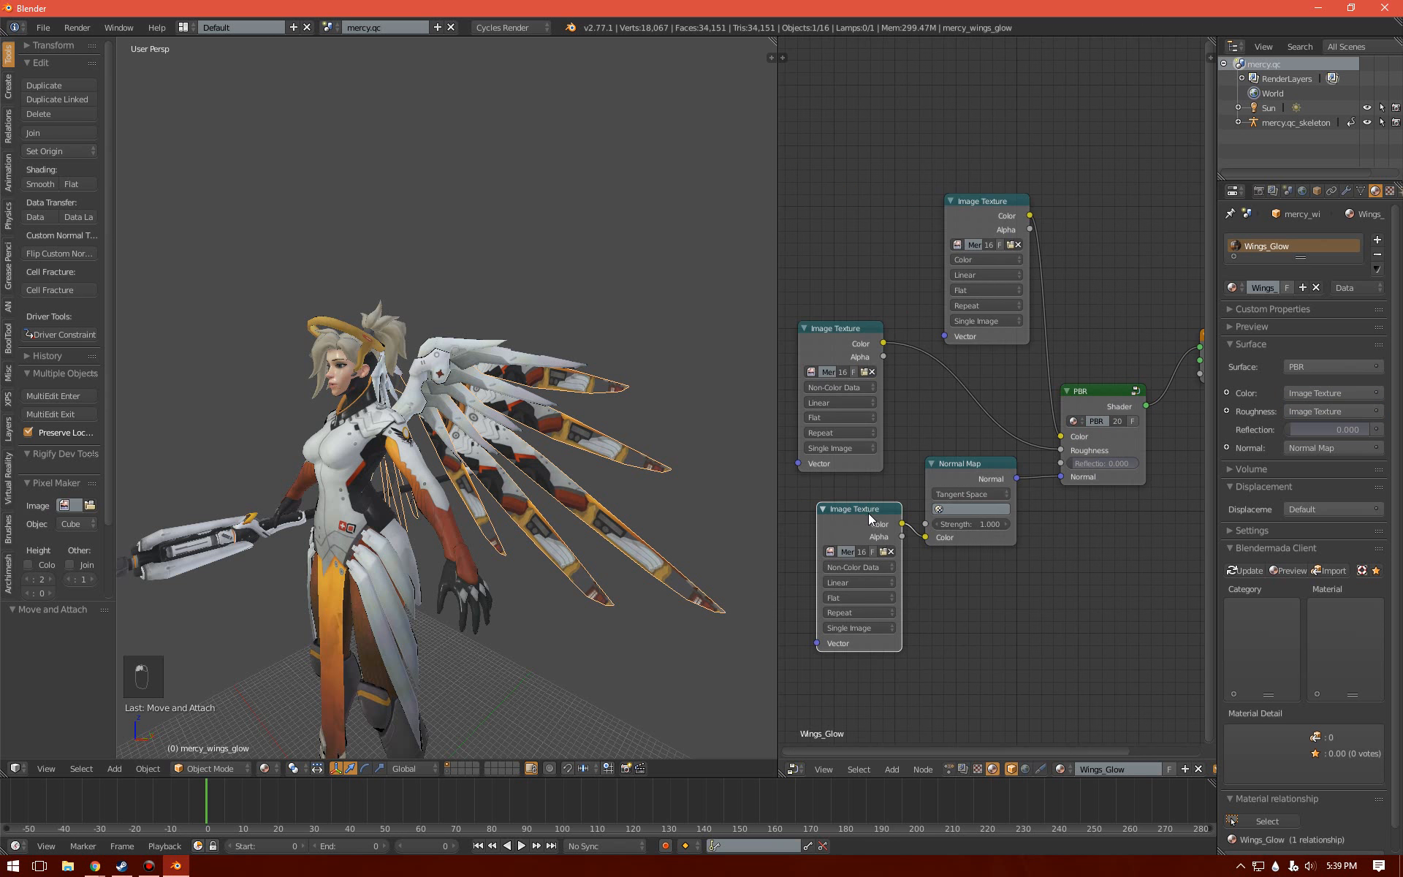
shift+click(930, 478)
key(x)
key(x)
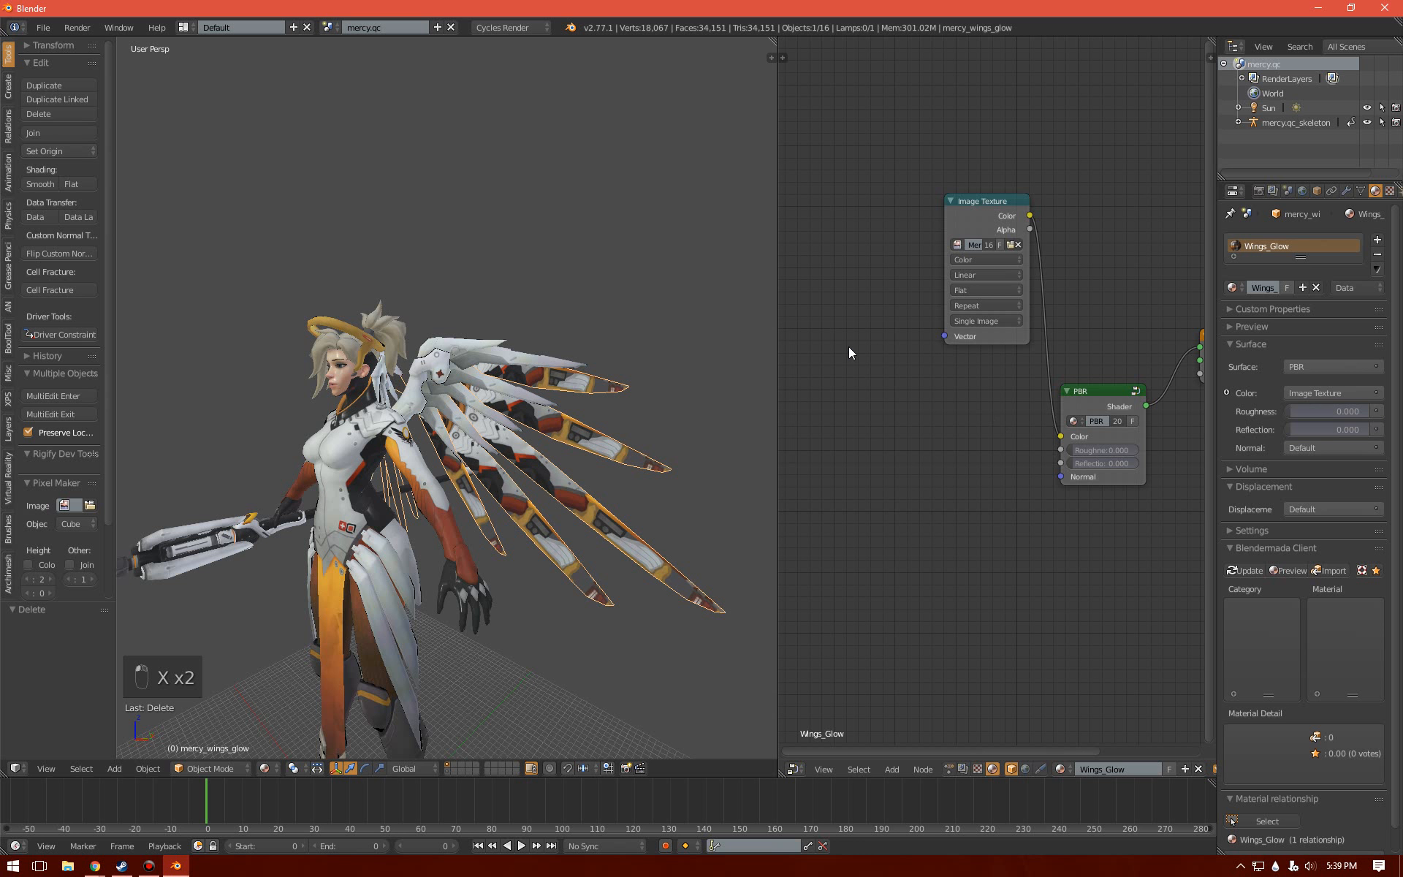
- Move the remaining image texture node level with the PBR group and load Wings.png as its color image
drag(980, 206, 894, 371)
middle_drag(897, 416, 815, 427)
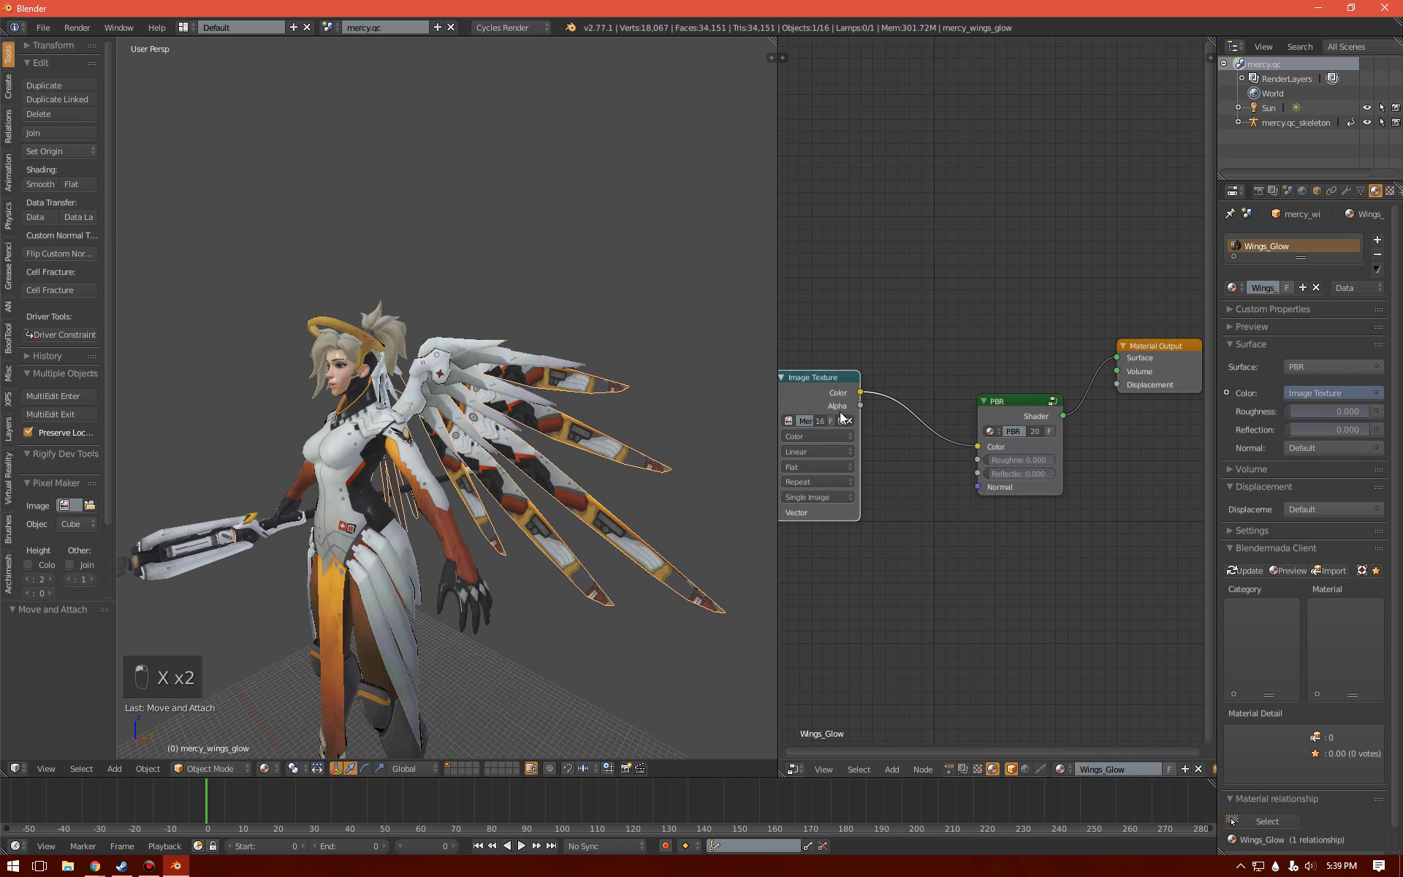
click(844, 420)
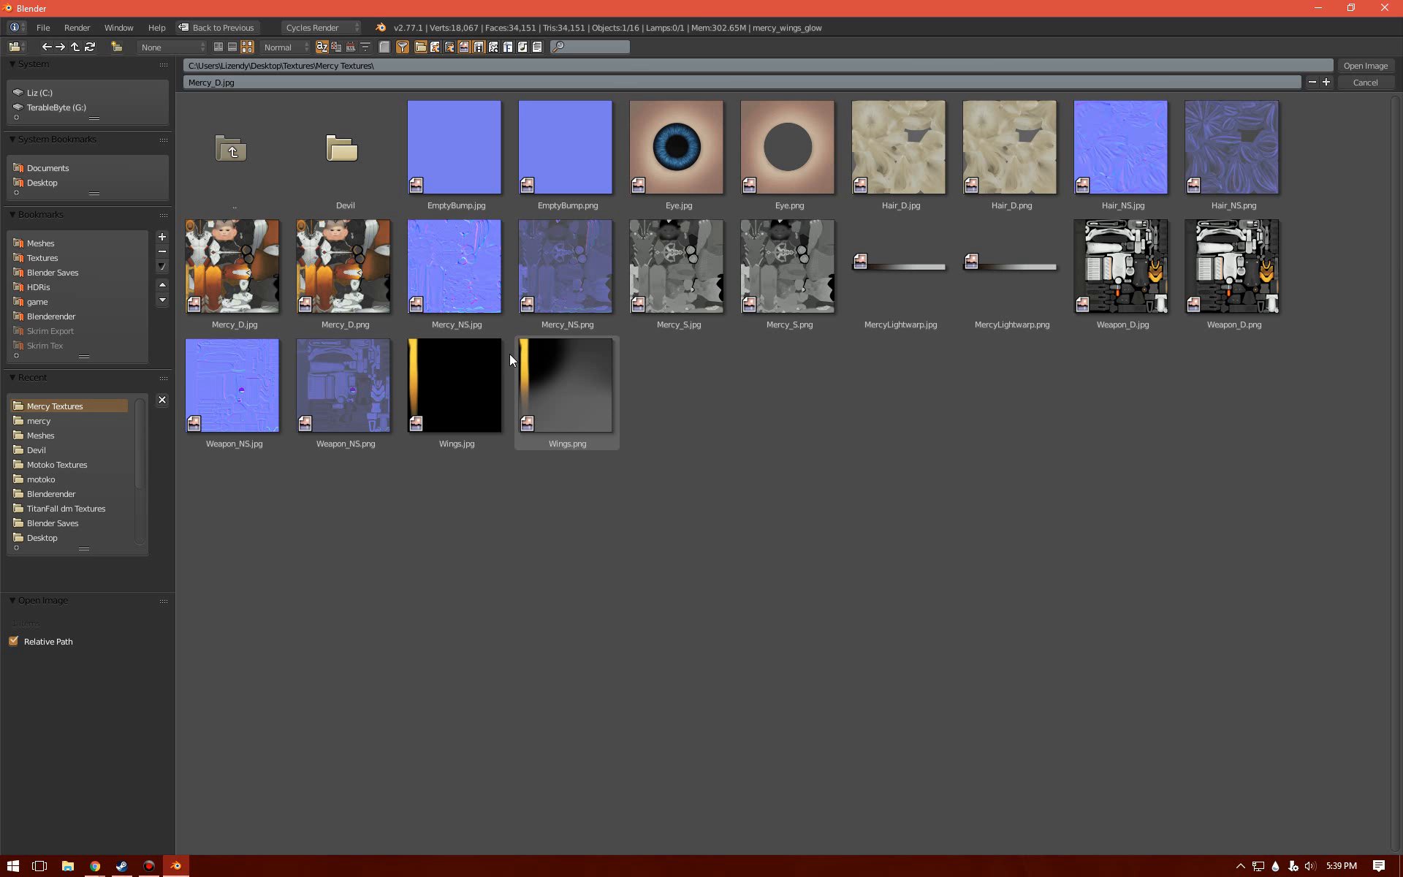
double_click(587, 374)
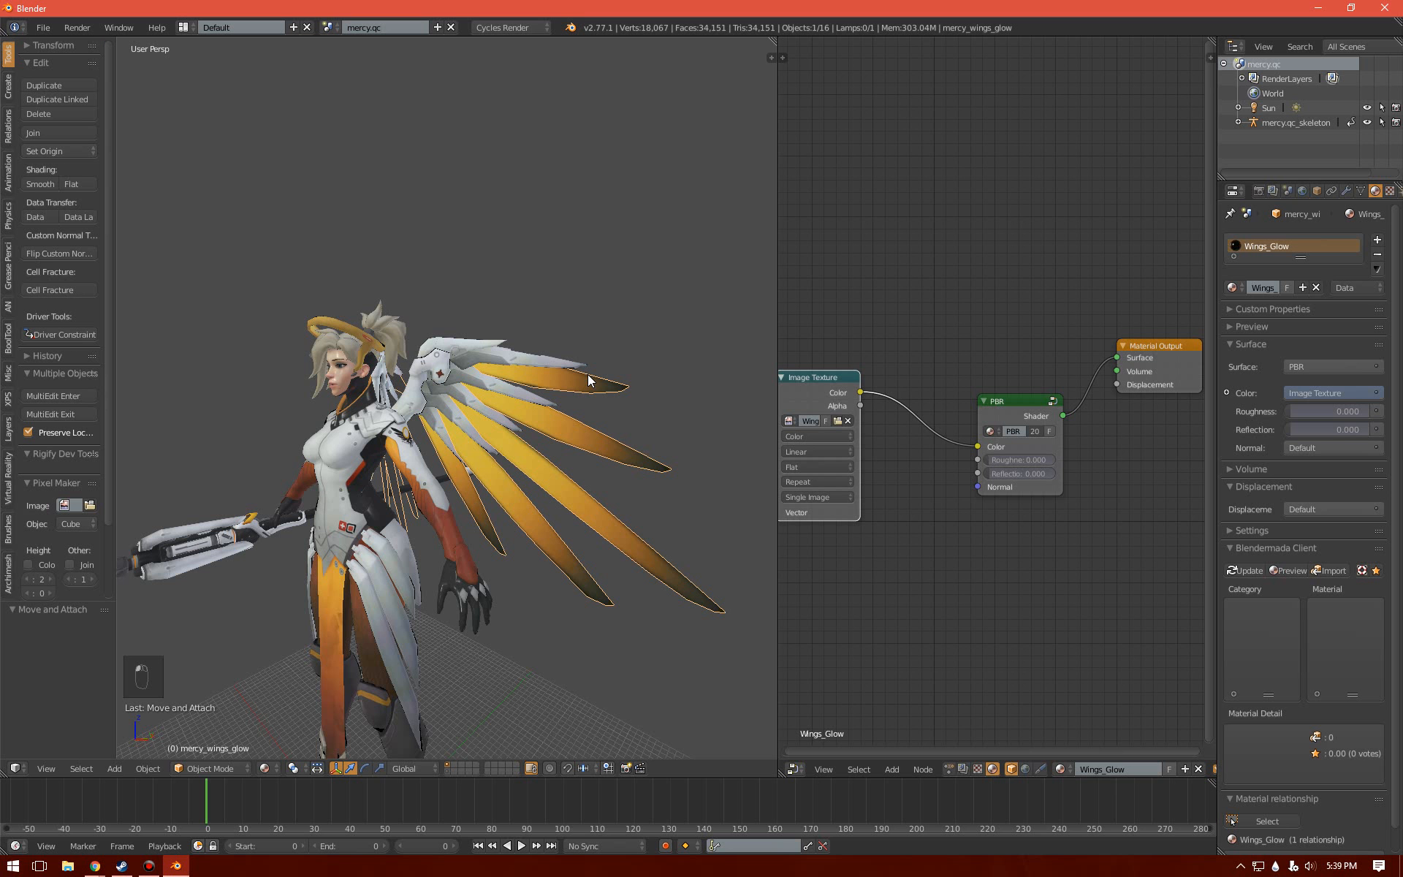
middle_drag(685, 517, 731, 497)
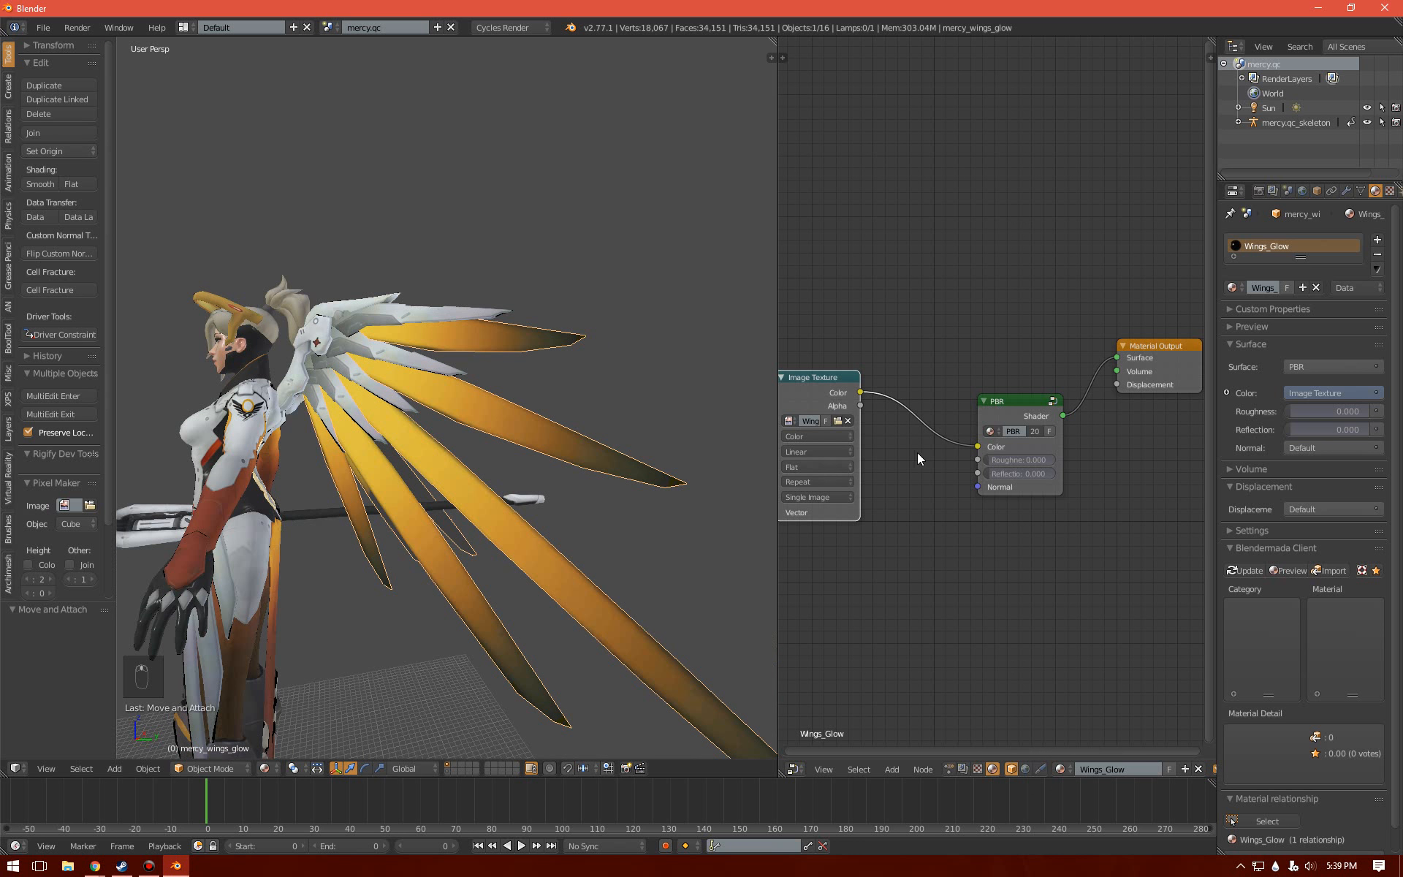
- Add a Transparent BSDF above the PBR group and combine the two with a Mix Shader, transparent first
key(shift+a)
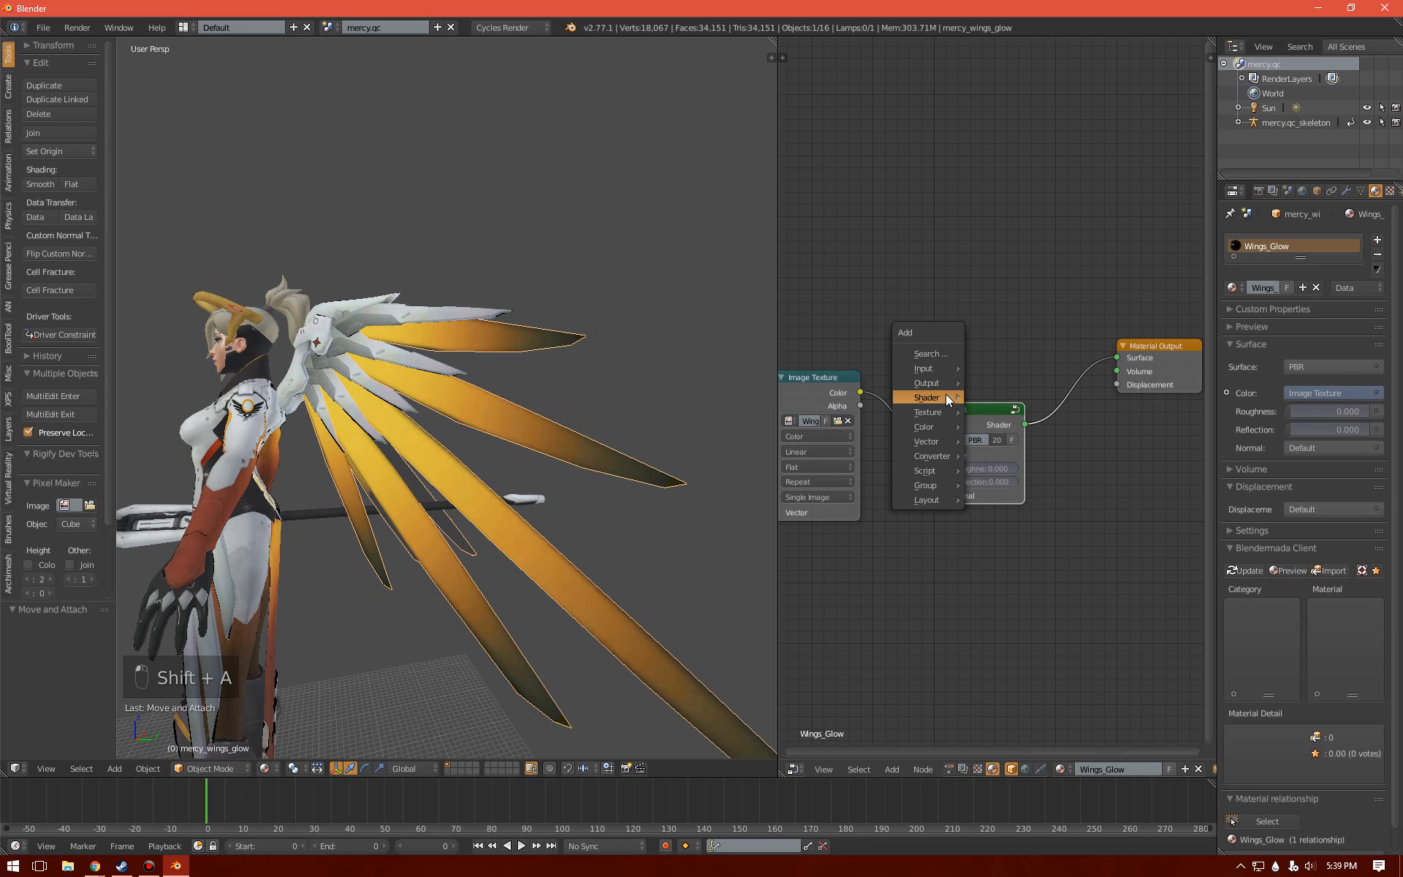
mouse_move(946, 394)
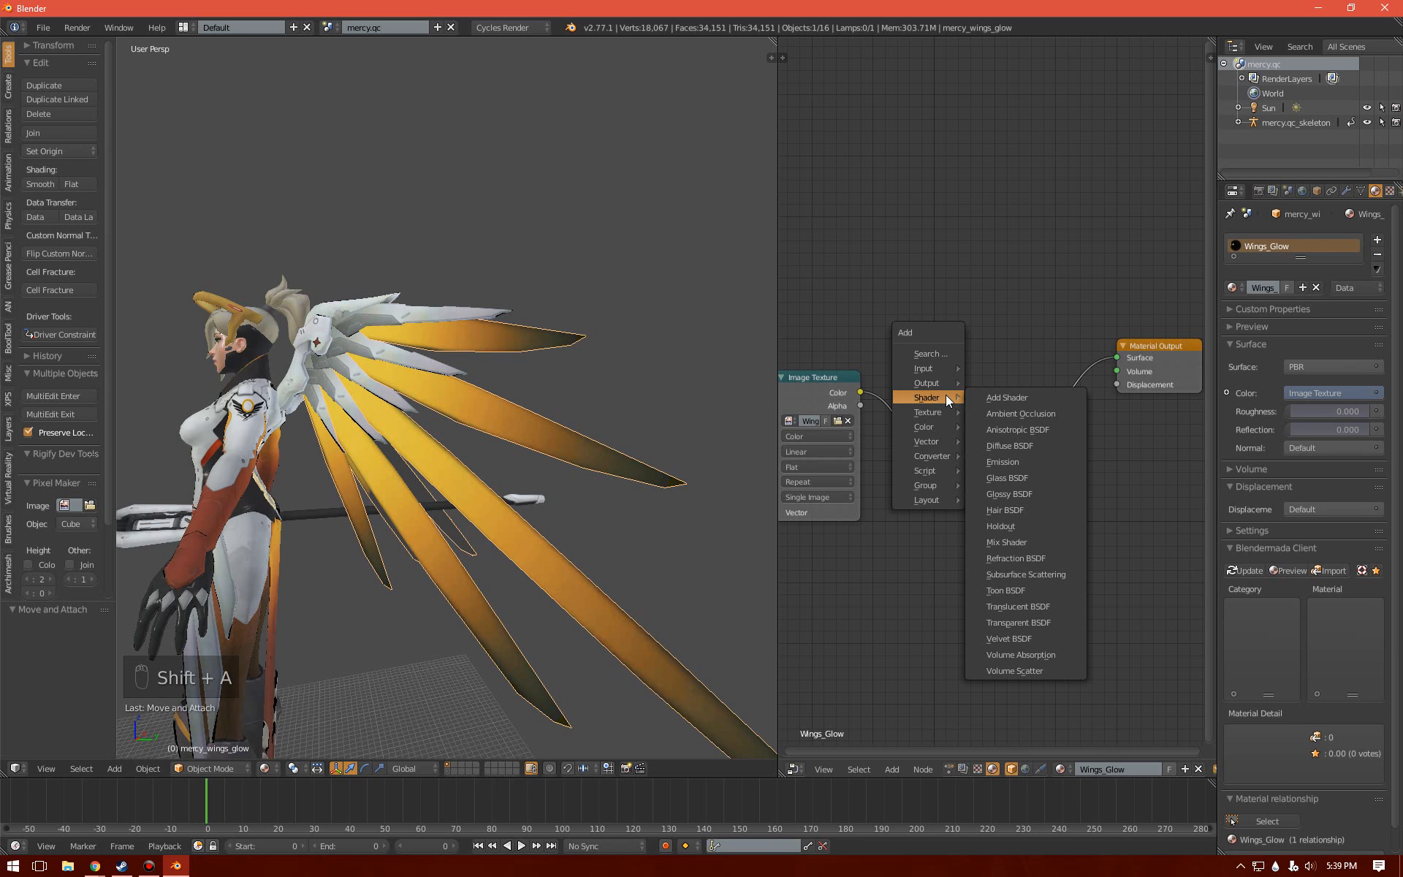
click(1042, 620)
click(936, 326)
ctrl+shift+right_drag(981, 359, 985, 426)
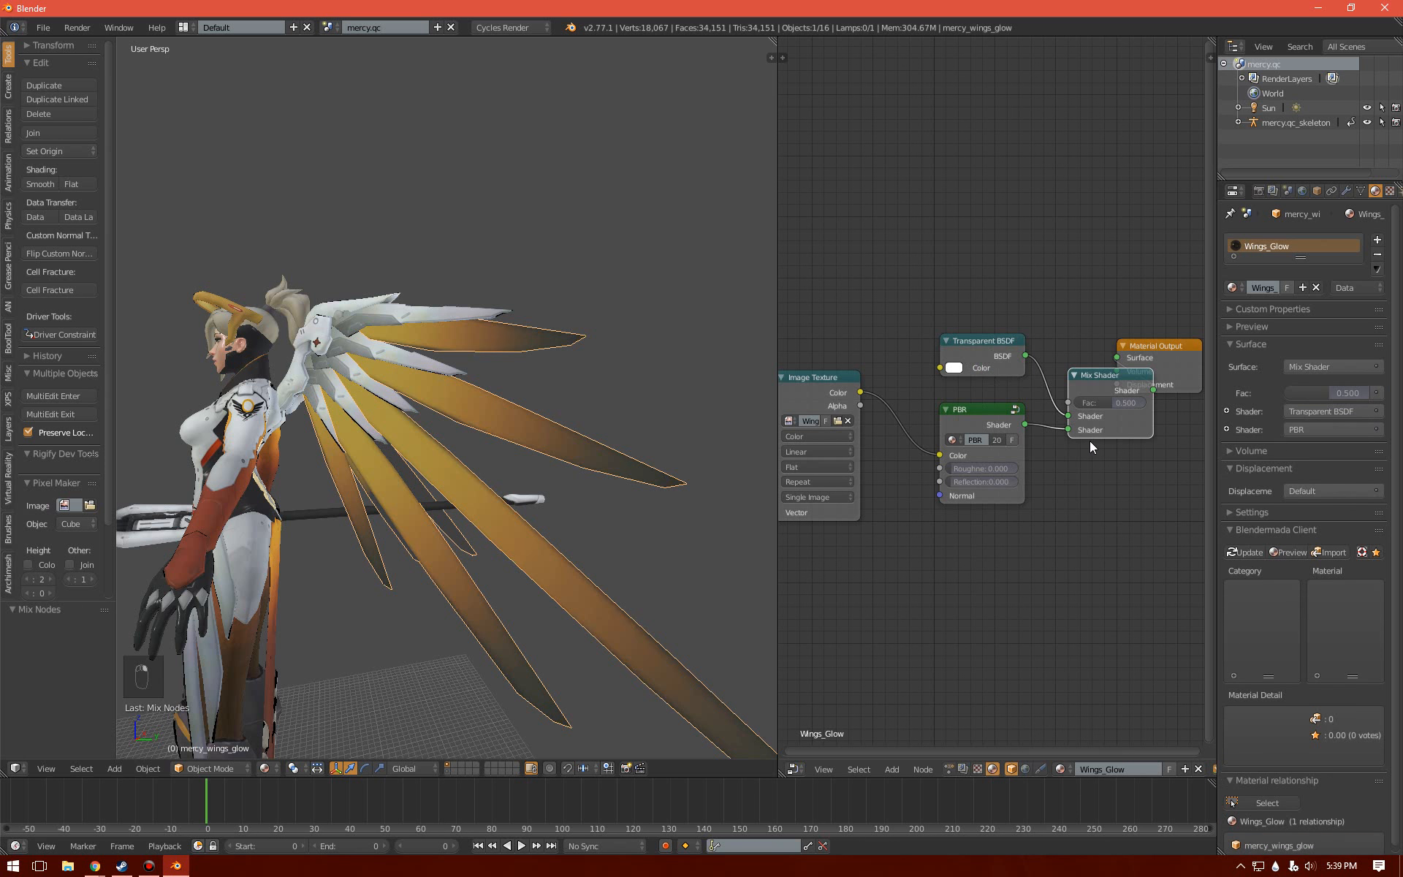
- Drive the Mix Shader's factor with the Wings.png alpha and preview the feathers in rendered viewport shading
middle_drag(1142, 385, 1023, 386)
drag(1059, 368, 1164, 377)
scroll(954, 430, up, 1)
middle_drag(954, 430, 1105, 424)
mouse_move(878, 400)
mouse_down()
mouse_move(1051, 410)
mouse_move(1097, 396)
mouse_up()
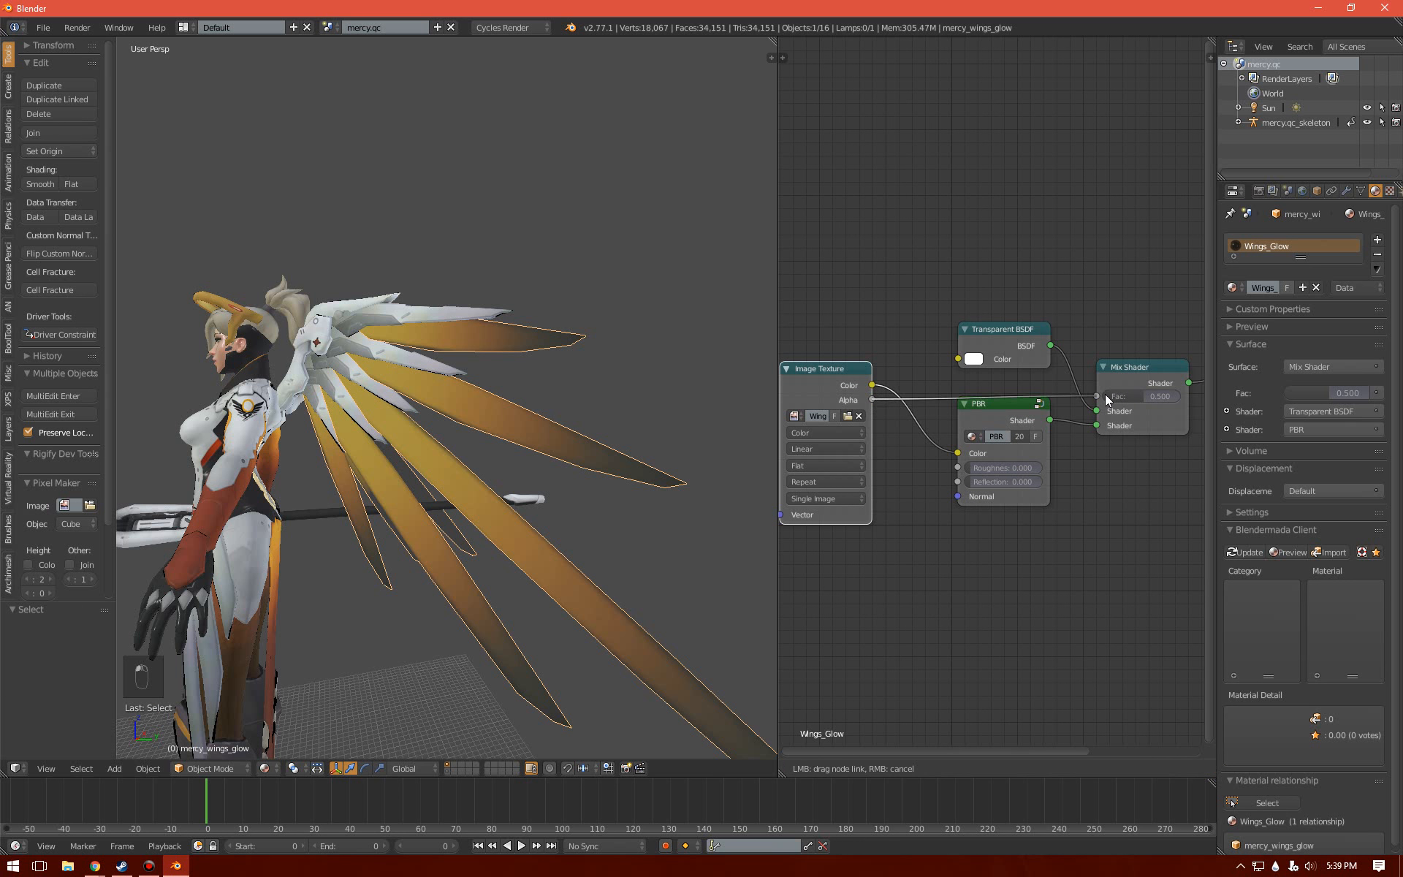
key(z)
click(656, 297)
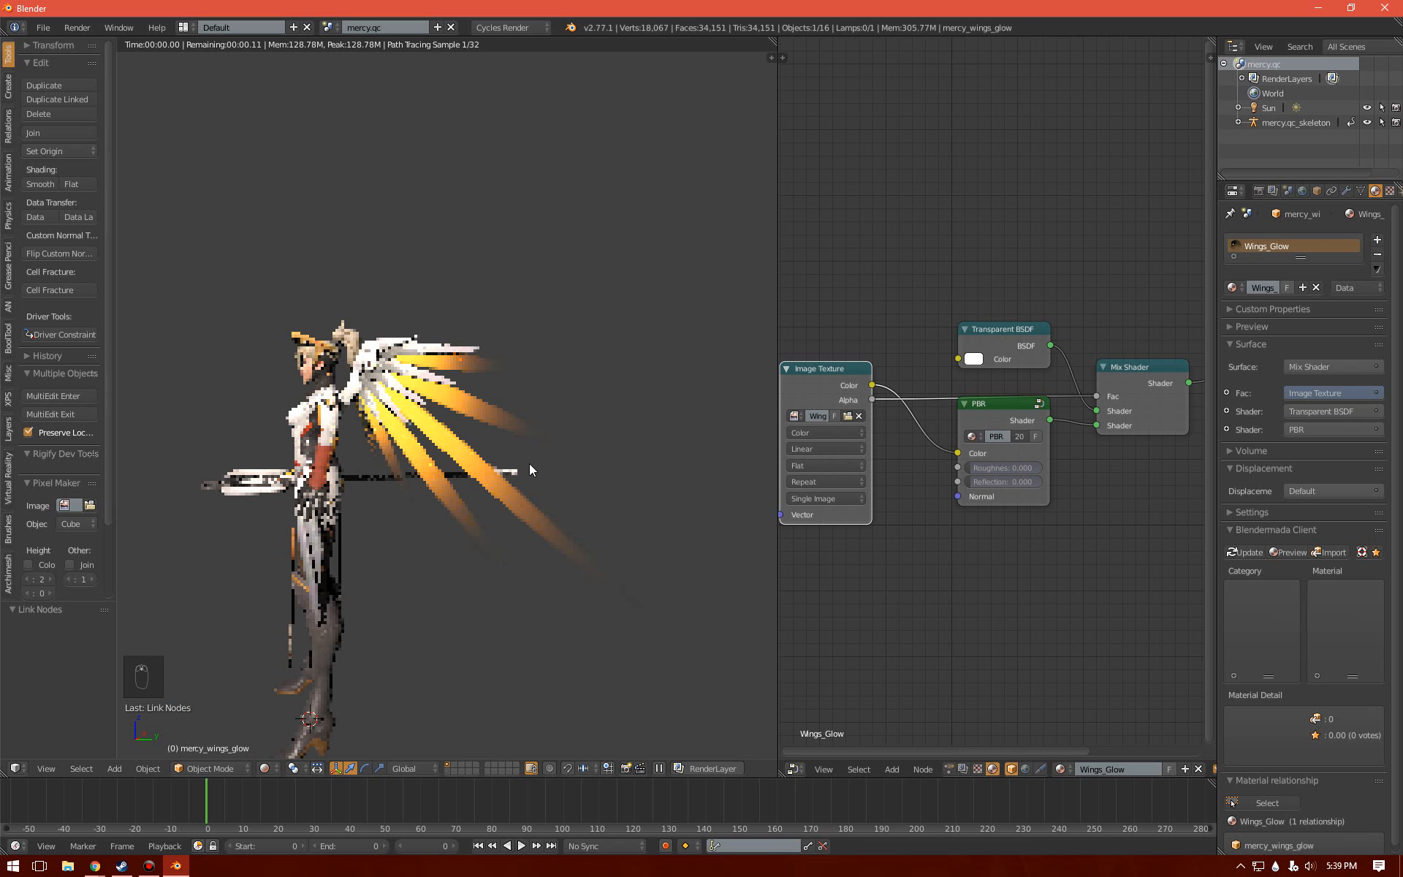
middle_drag(528, 463, 595, 446)
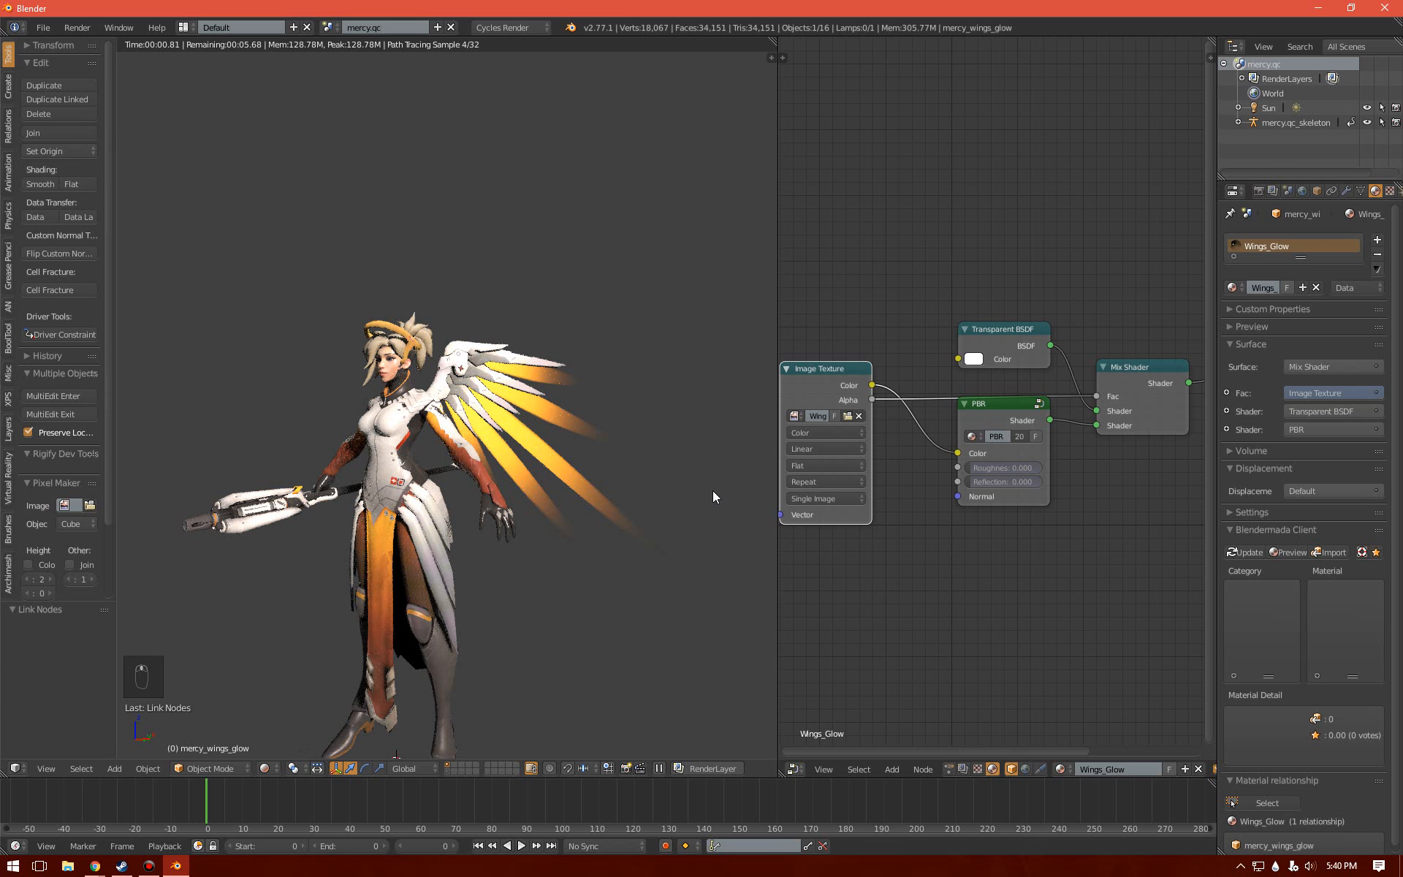
middle_drag(714, 492, 629, 491)
- Add an Emission shader, feed it the Wings.png color and connect it to the Mix Shader in place of the PBR group
middle_drag(921, 544, 884, 550)
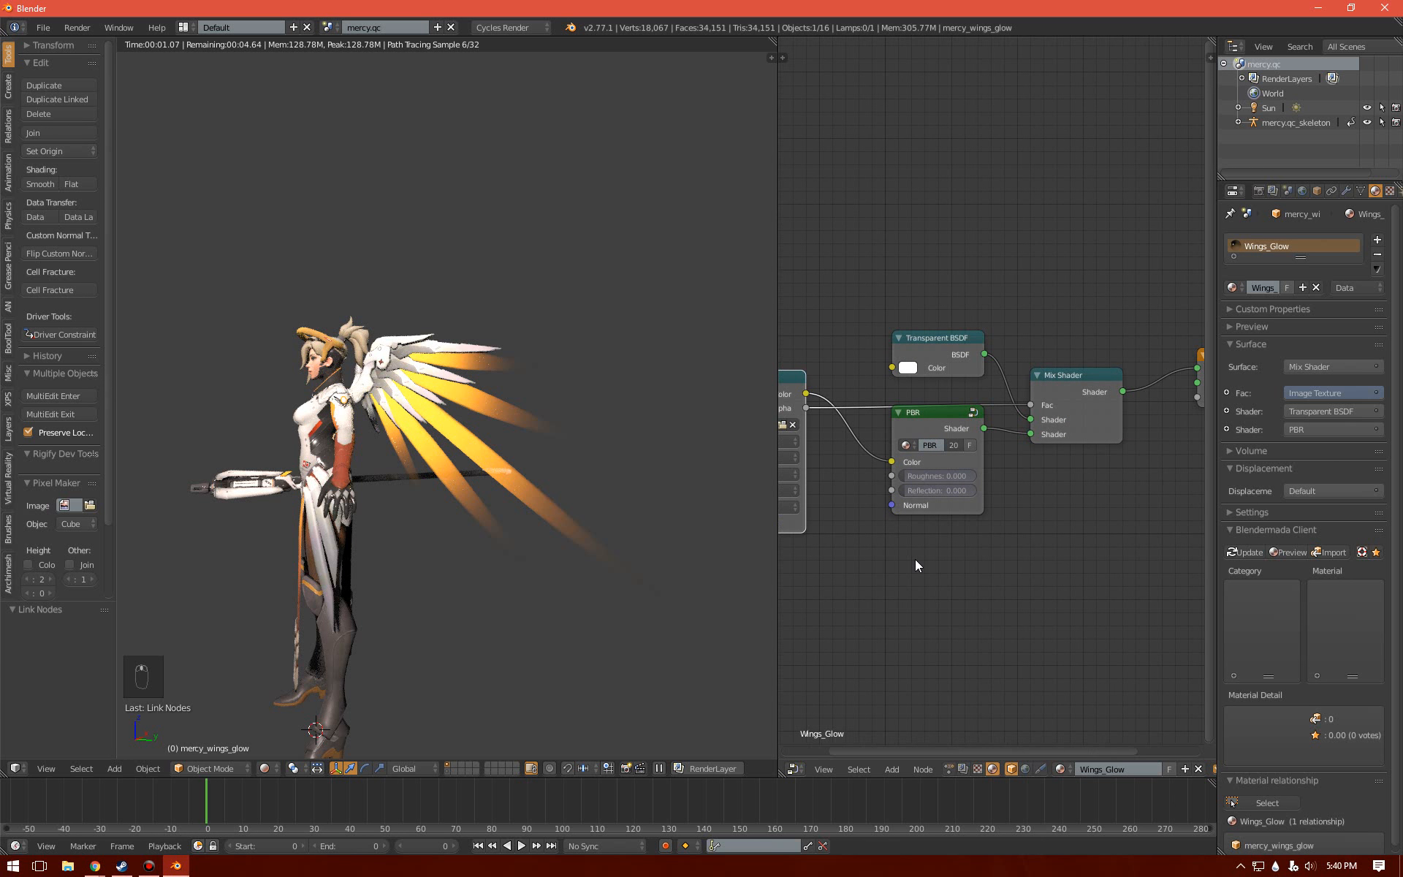
key(shift+a)
mouse_move(919, 559)
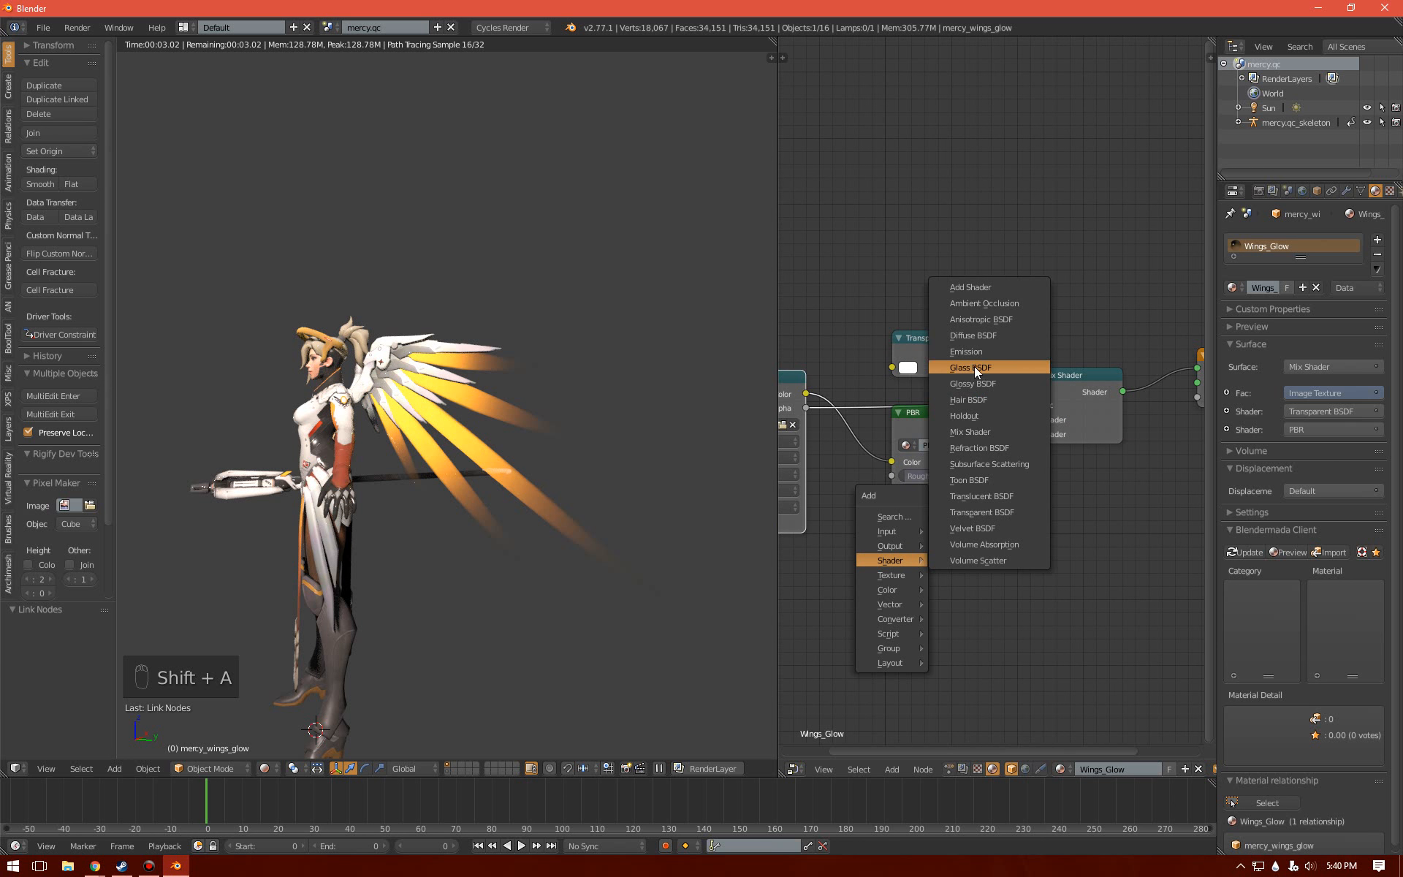
click(967, 352)
click(906, 518)
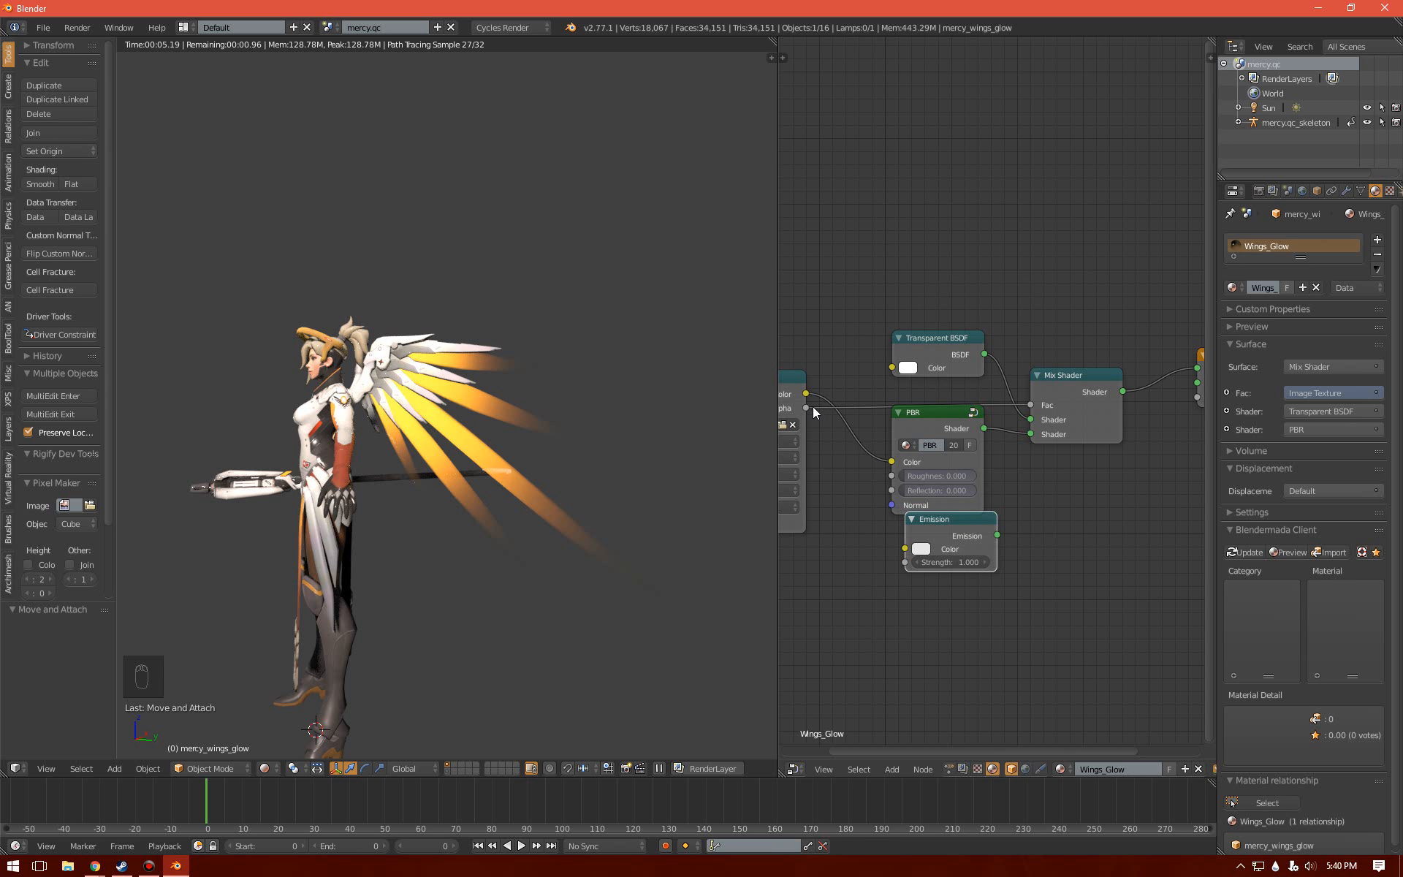
drag(807, 394, 906, 548)
drag(994, 535, 1030, 434)
- Try Emission strengths of 27.5, 53.2, 10 and 5 on the wing feathers in the rendered preview
drag(950, 561, 1082, 562)
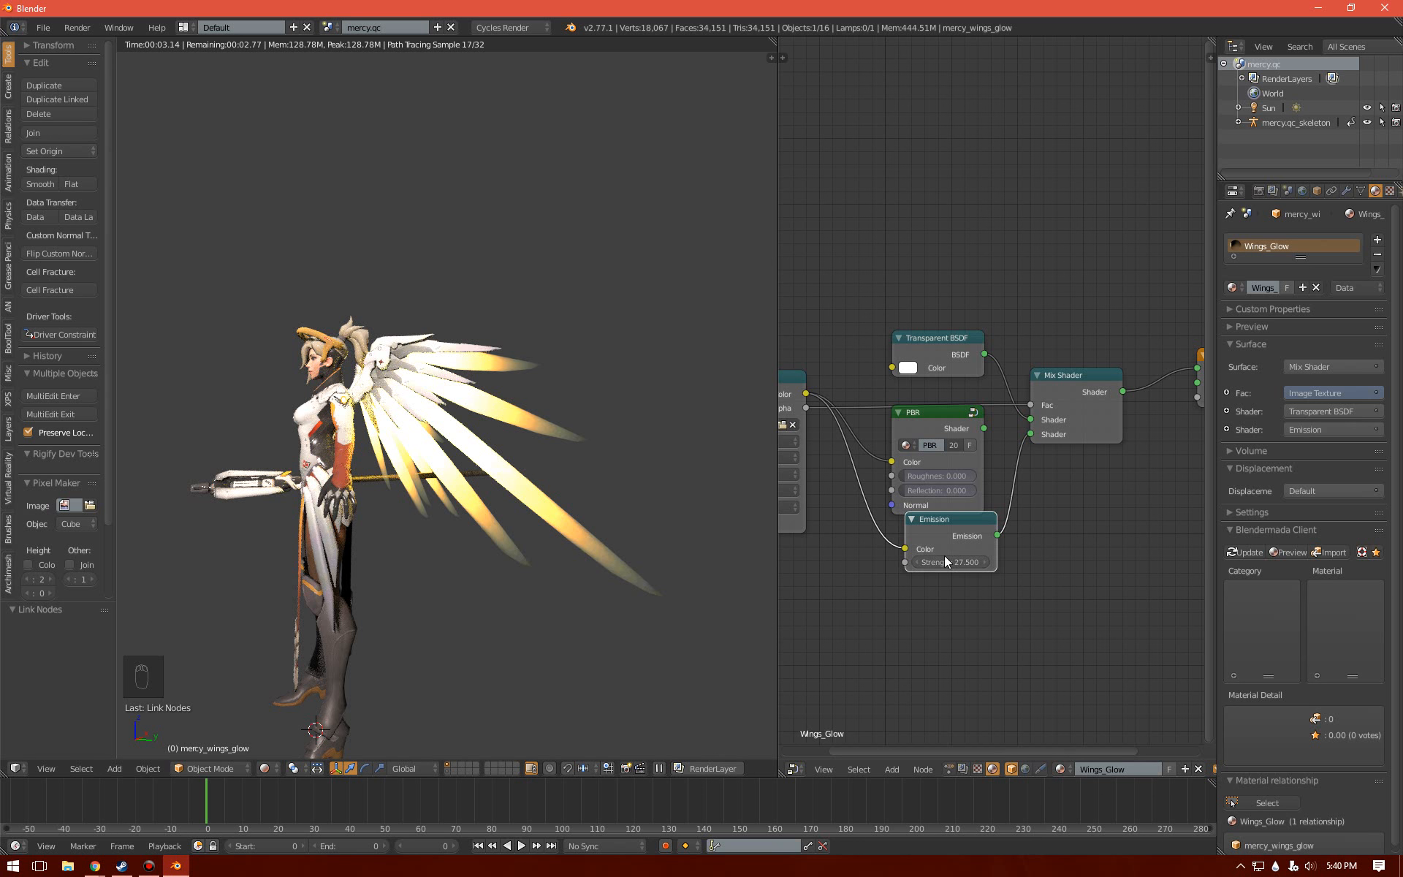
drag(943, 559, 1052, 561)
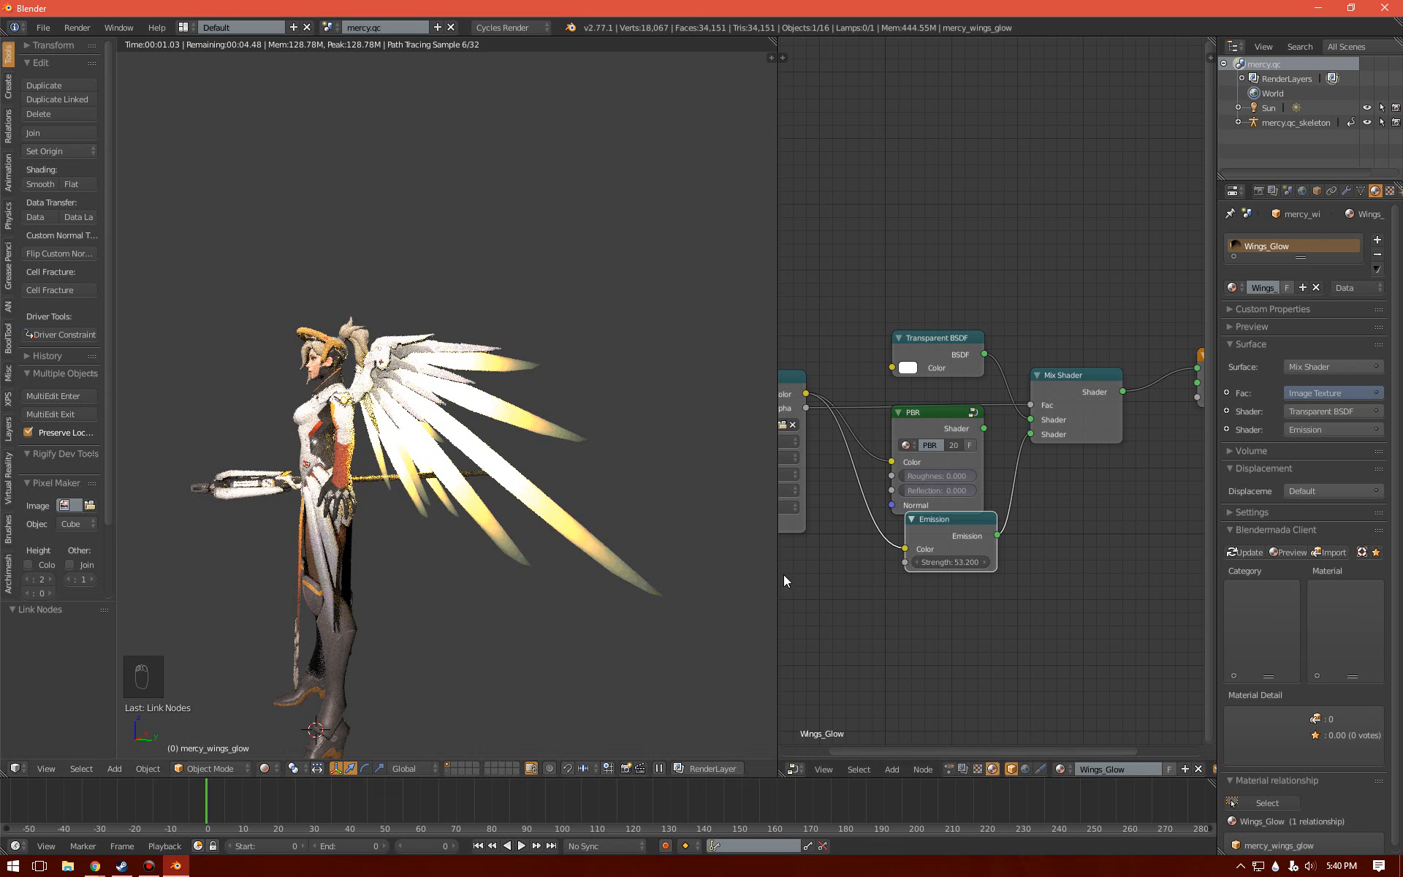
click(967, 560)
text(10)
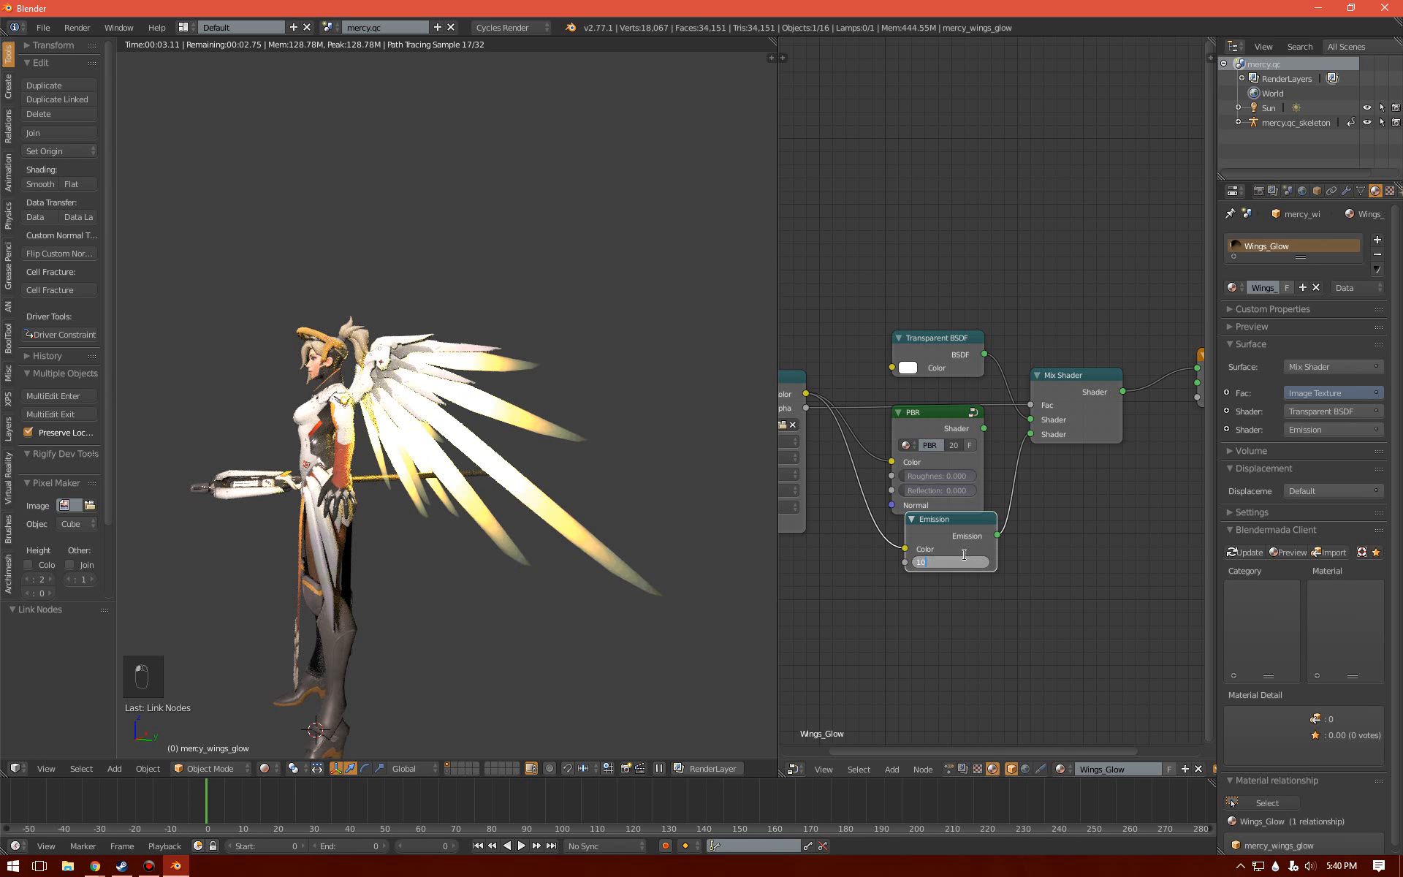
key(Return)
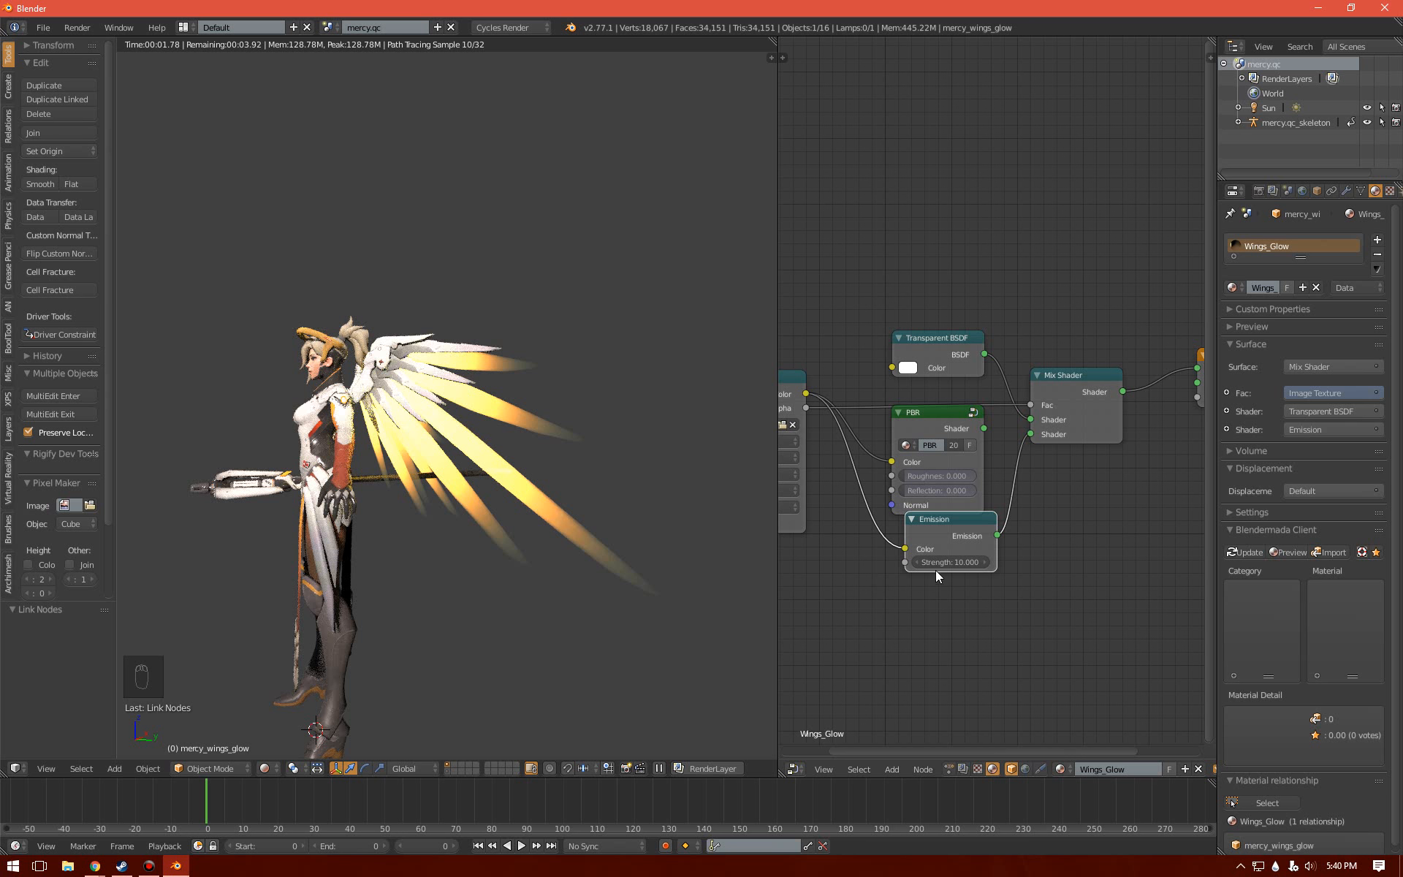
click(939, 564)
text(5)
key(Return)
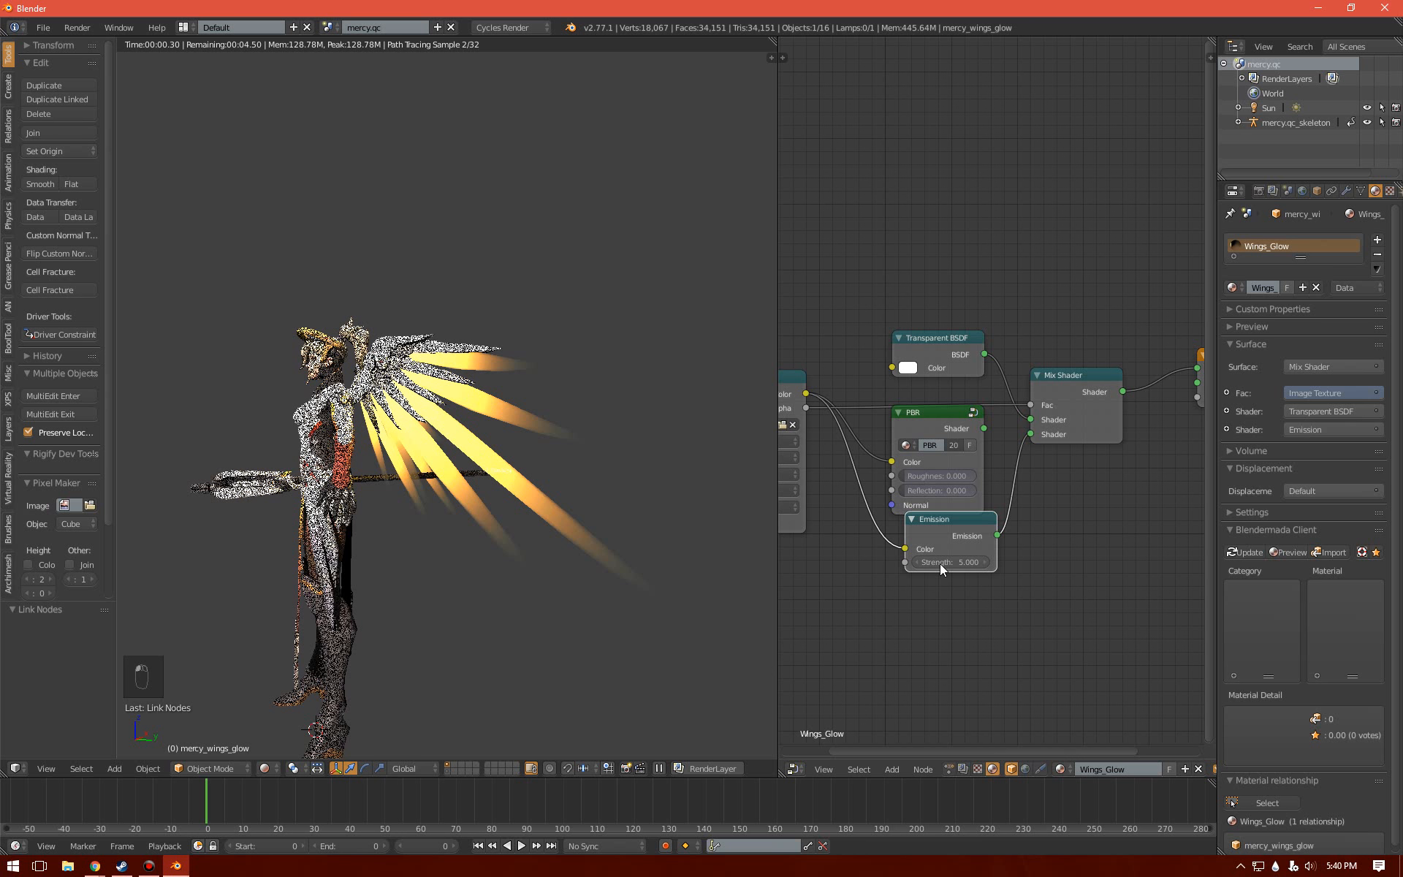
mouse_move(554, 500)
middle_down()
mouse_move(379, 510)
mouse_move(533, 488)
middle_up()
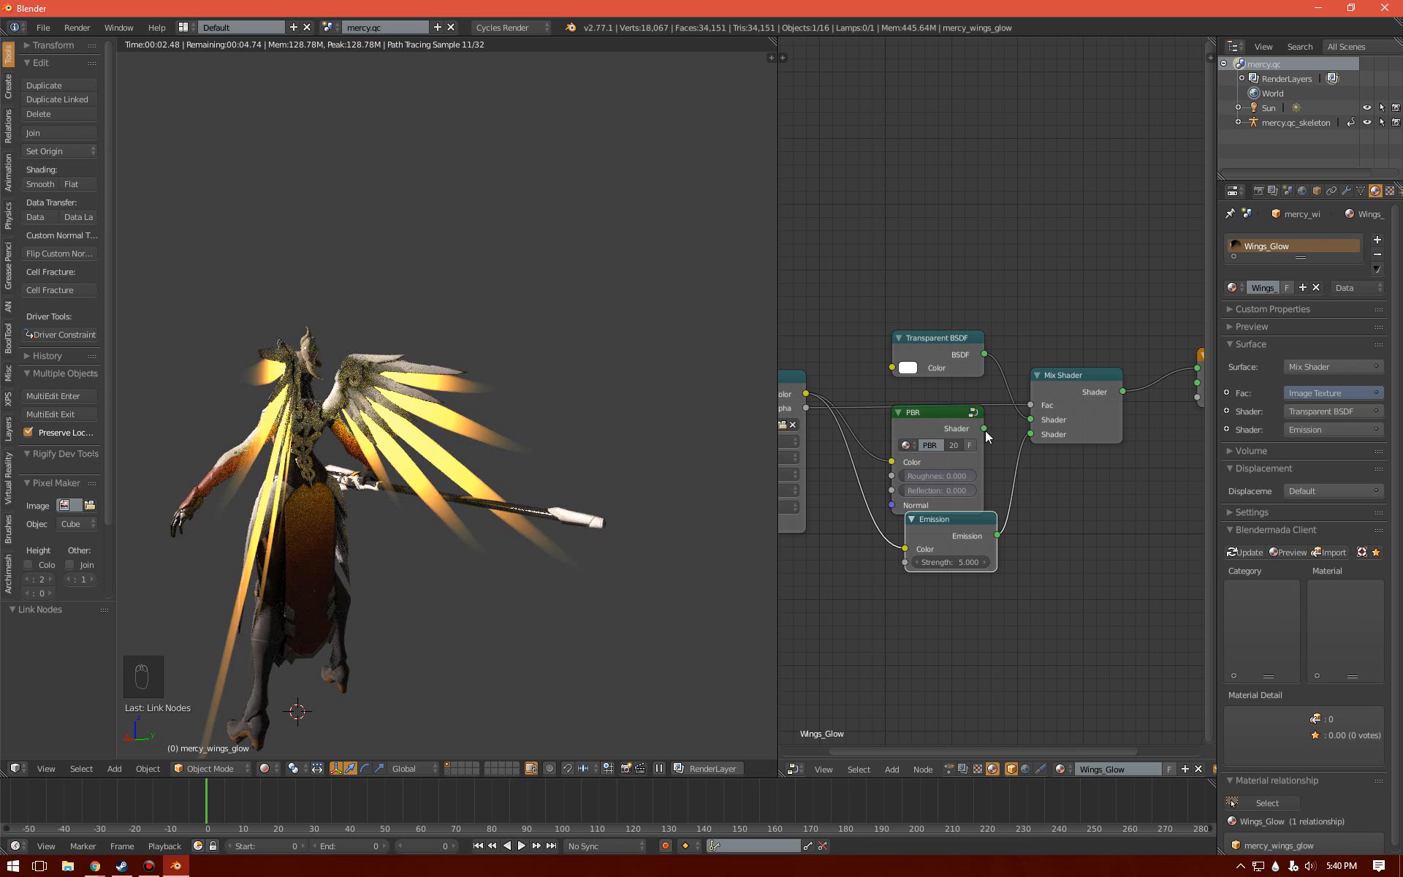
- Reconnect the PBR group to the Mix Shader's second shader input and delete the Emission node
drag(984, 428, 1031, 434)
middle_drag(701, 380, 532, 405)
key(x)
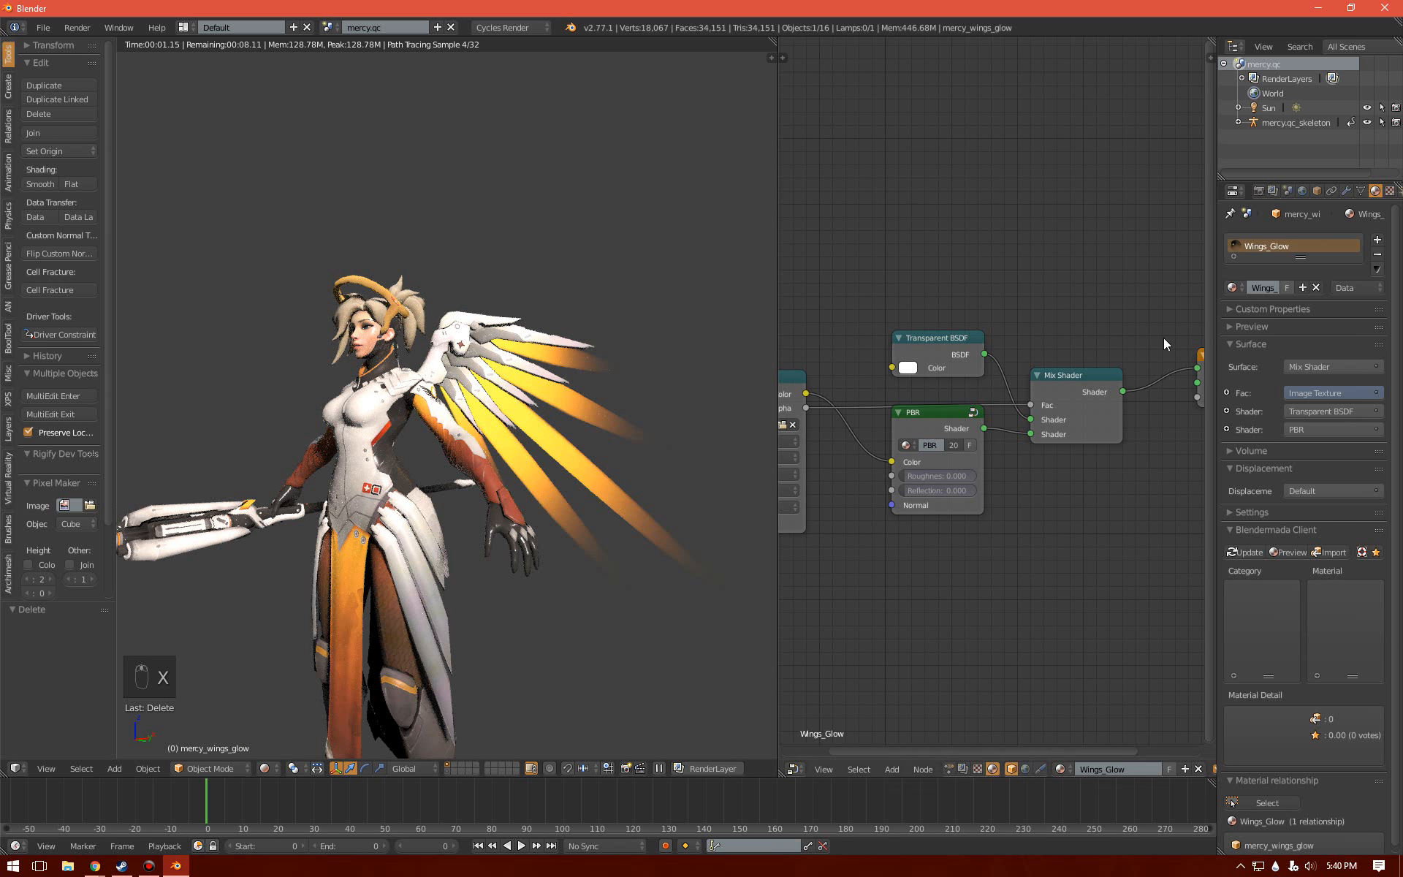
middle_drag(440, 406, 463, 485)
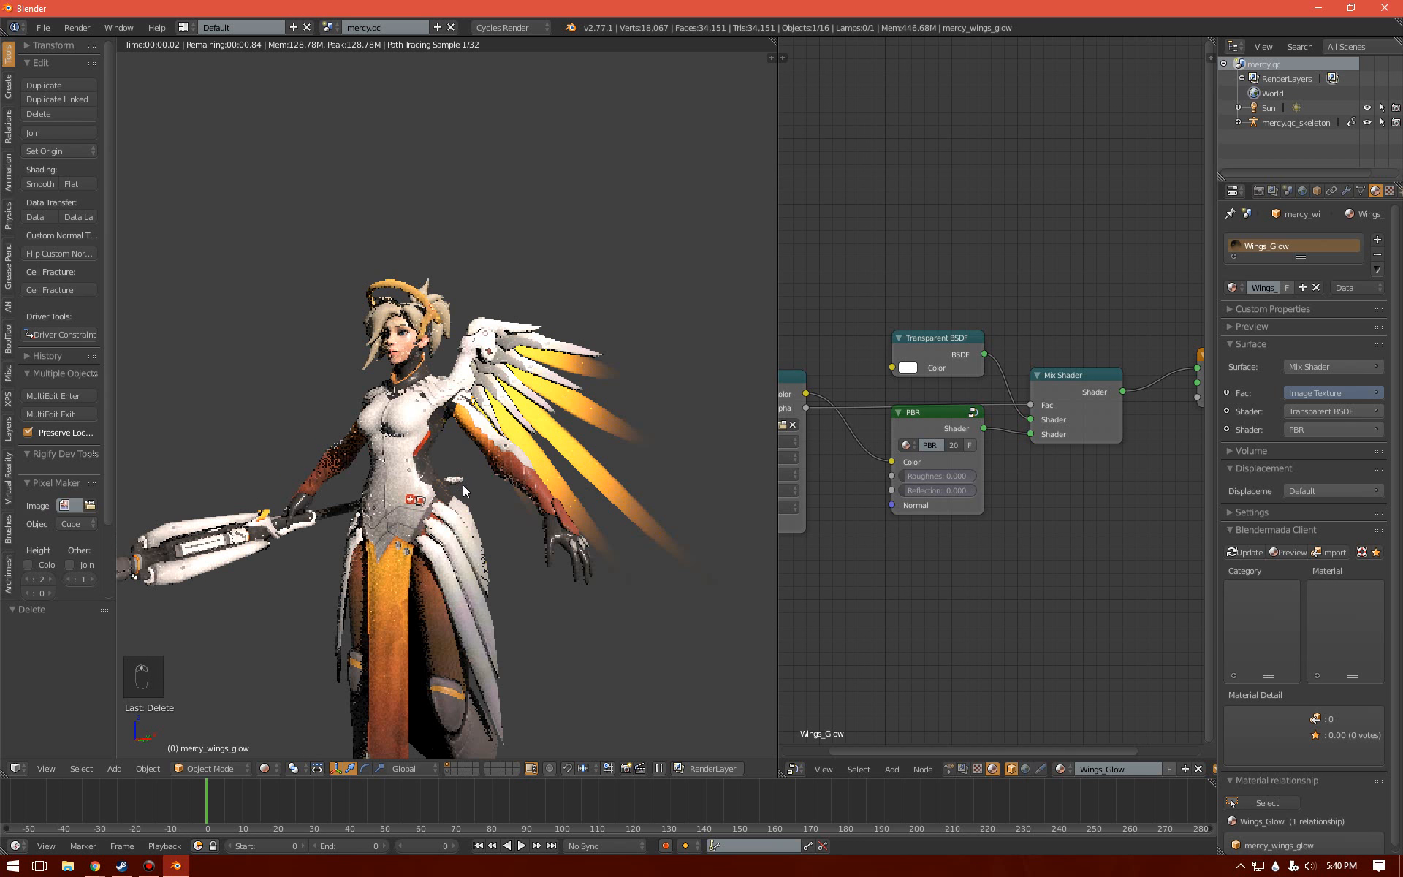
- Take the 3D viewport out of rendered shading and view the whole model from the front
key(z)
mouse_move(326, 383)
middle_down()
mouse_move(424, 424)
mouse_move(673, 447)
mouse_move(208, 465)
mouse_move(459, 472)
mouse_move(525, 501)
middle_up()
scroll(541, 512, down, 5)
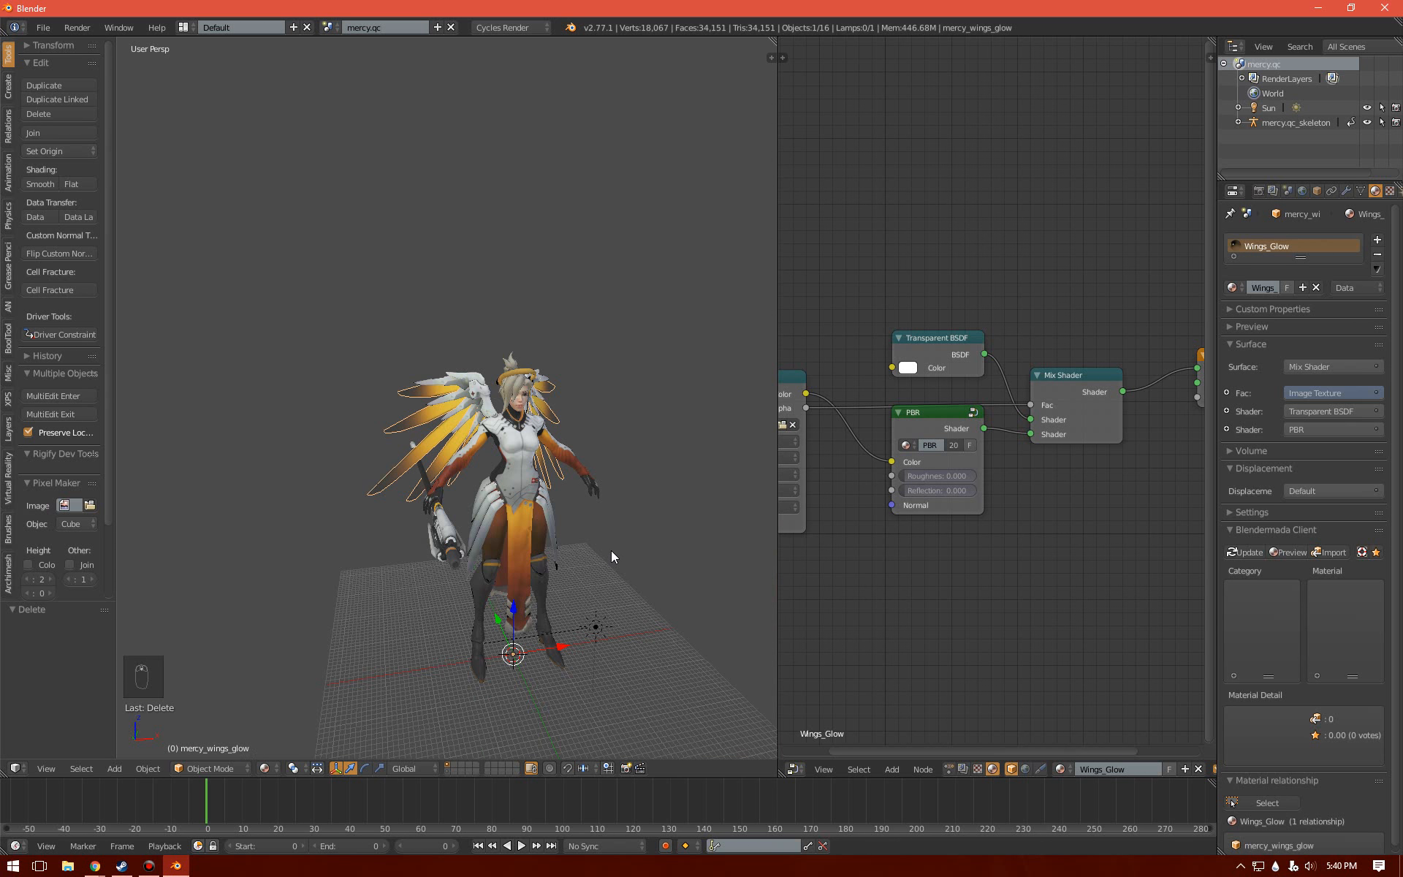
middle_drag(611, 550, 545, 510)
scroll(545, 510, up, 6)
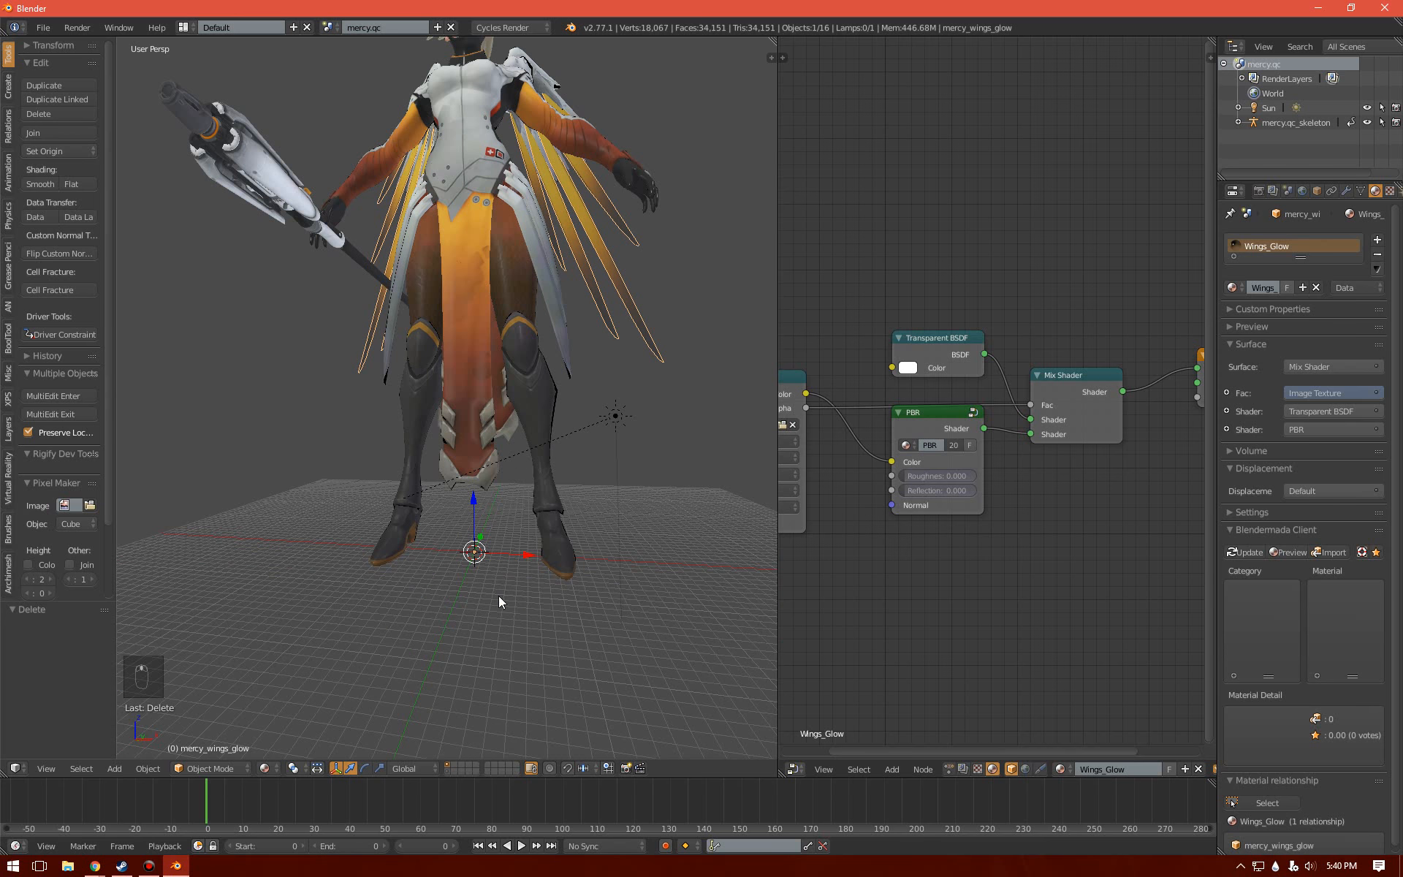
click(457, 763)
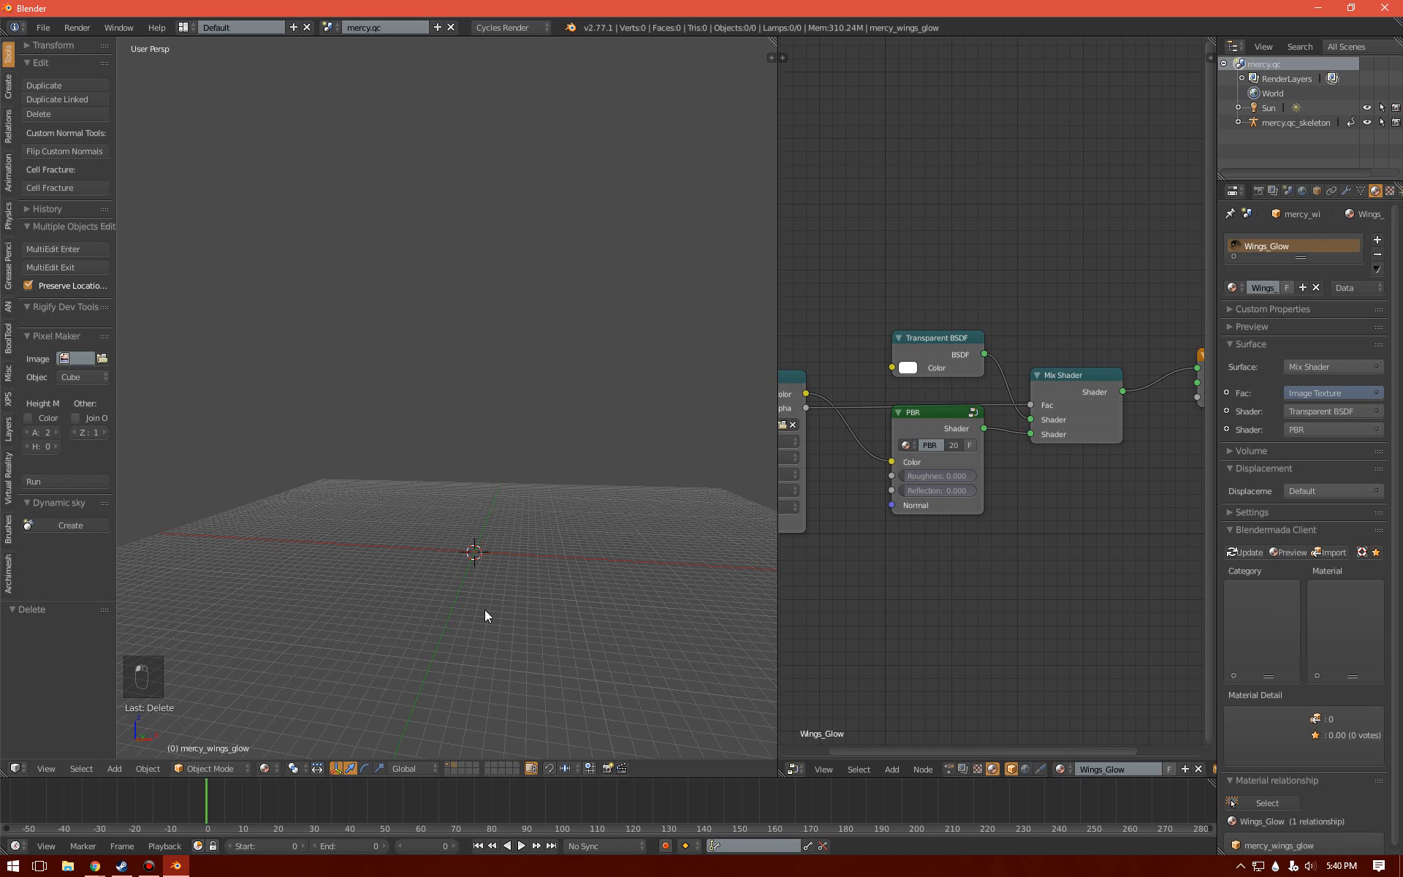
middle_drag(484, 609, 518, 551)
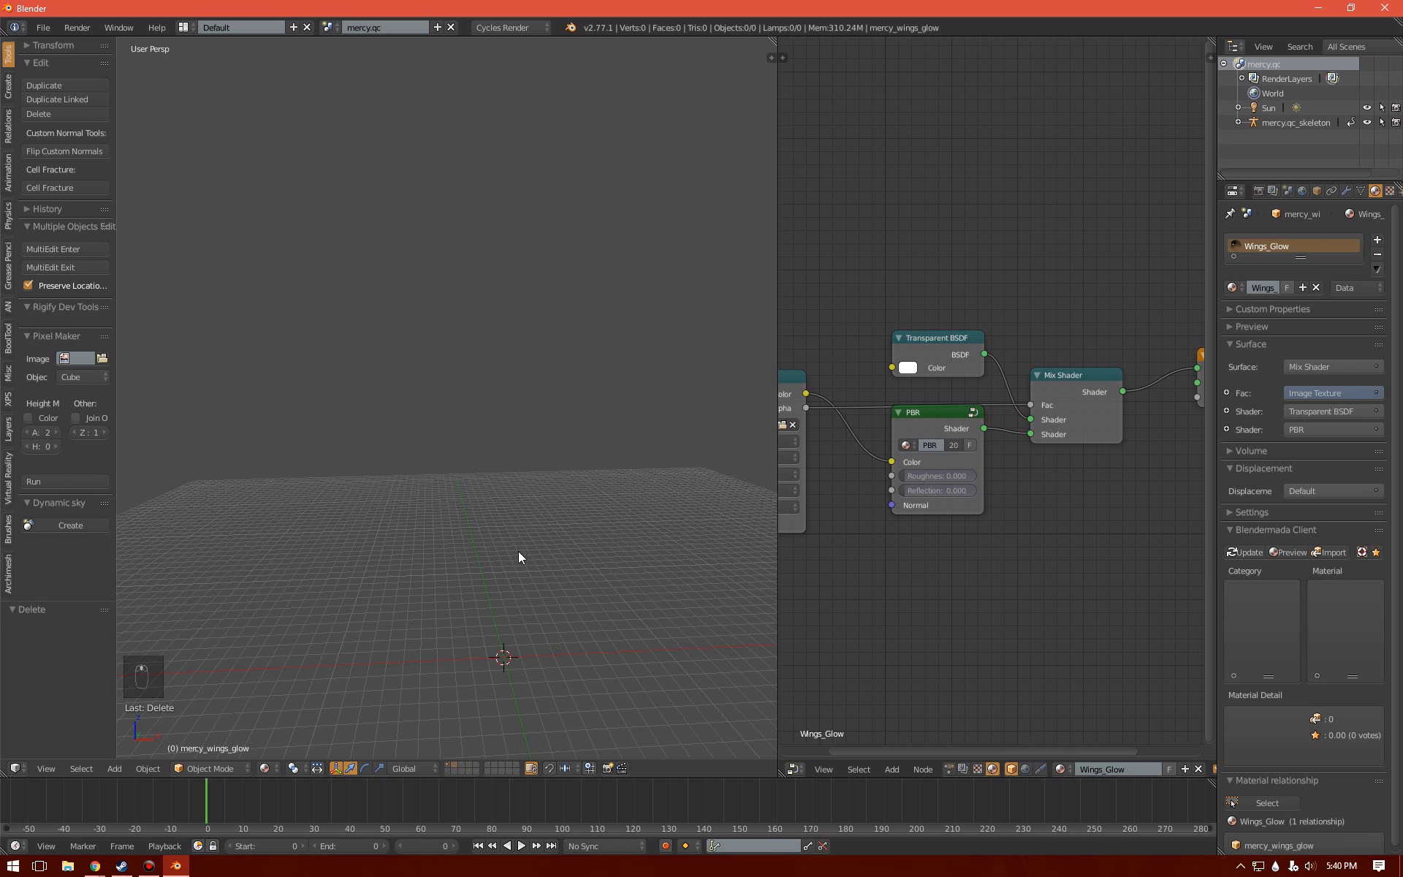
key(shift+a)
mouse_move(517, 553)
middle_drag(440, 409, 458, 441)
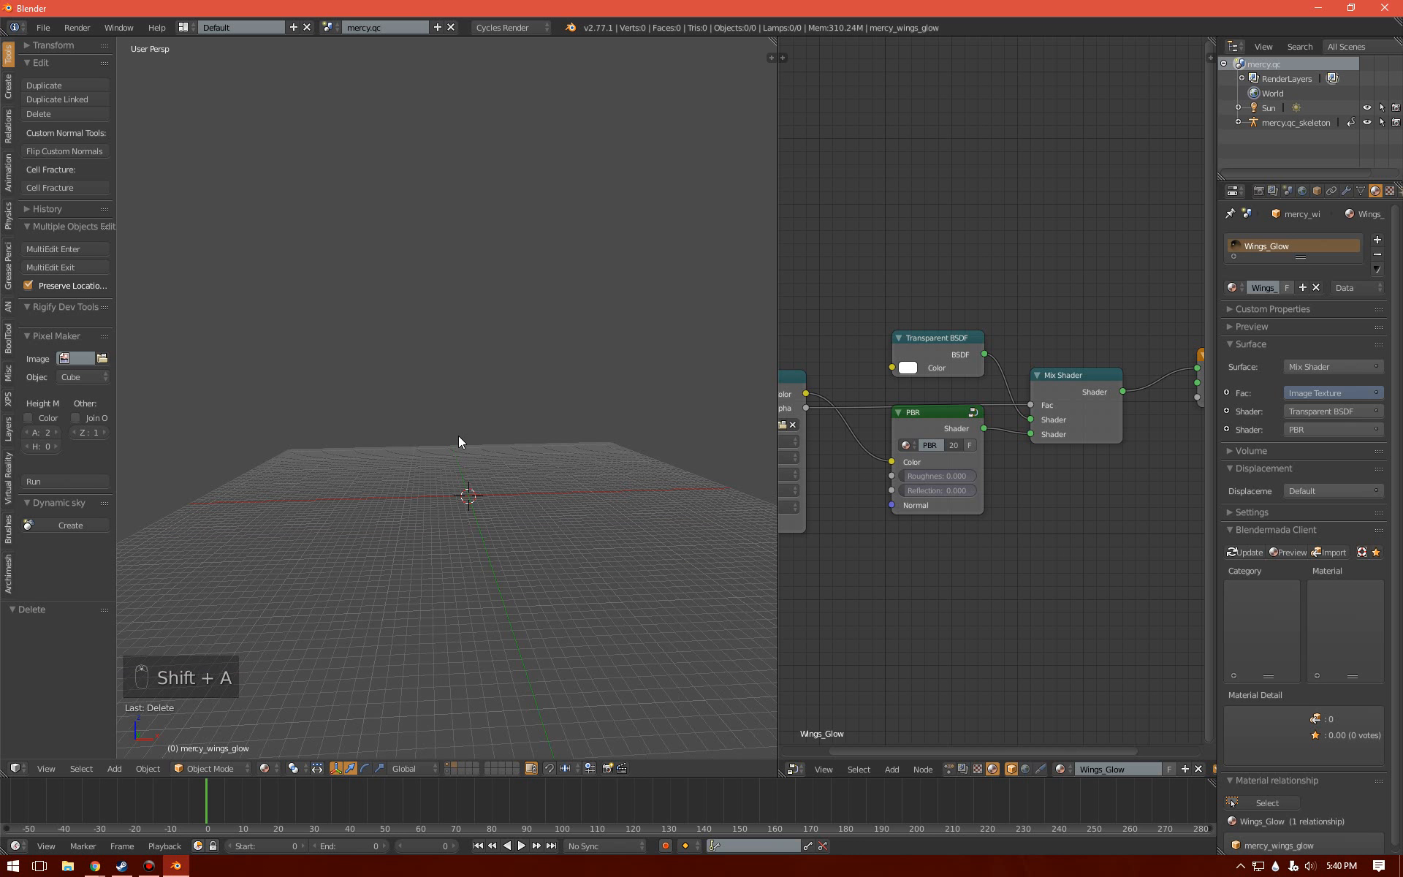
click(449, 764)
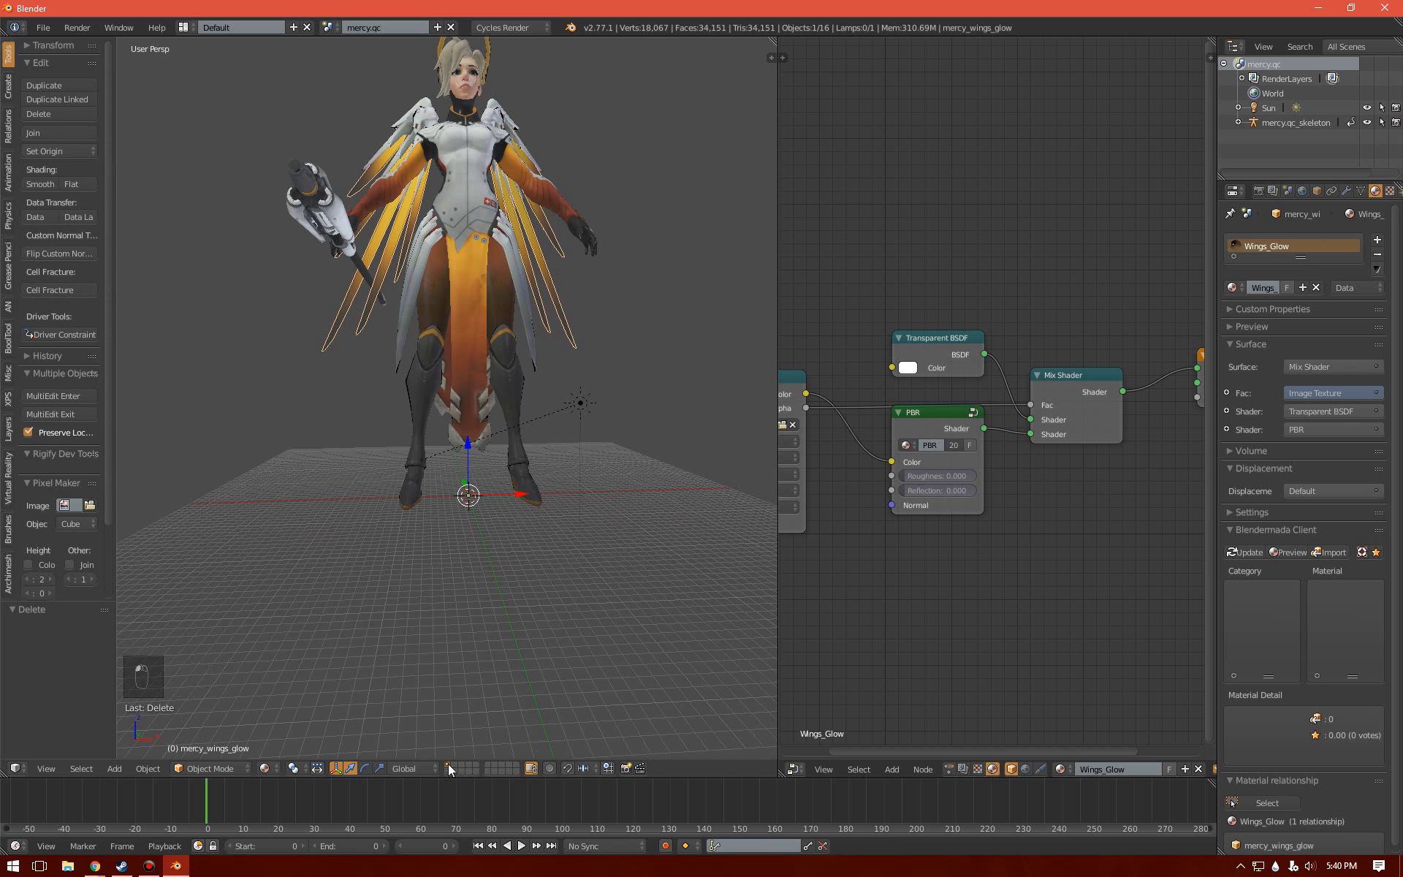
middle_drag(431, 398, 408, 402)
shift+middle_drag(472, 212, 473, 322)
mouse_move(473, 321)
middle_down()
mouse_move(505, 349)
mouse_move(479, 332)
middle_up()
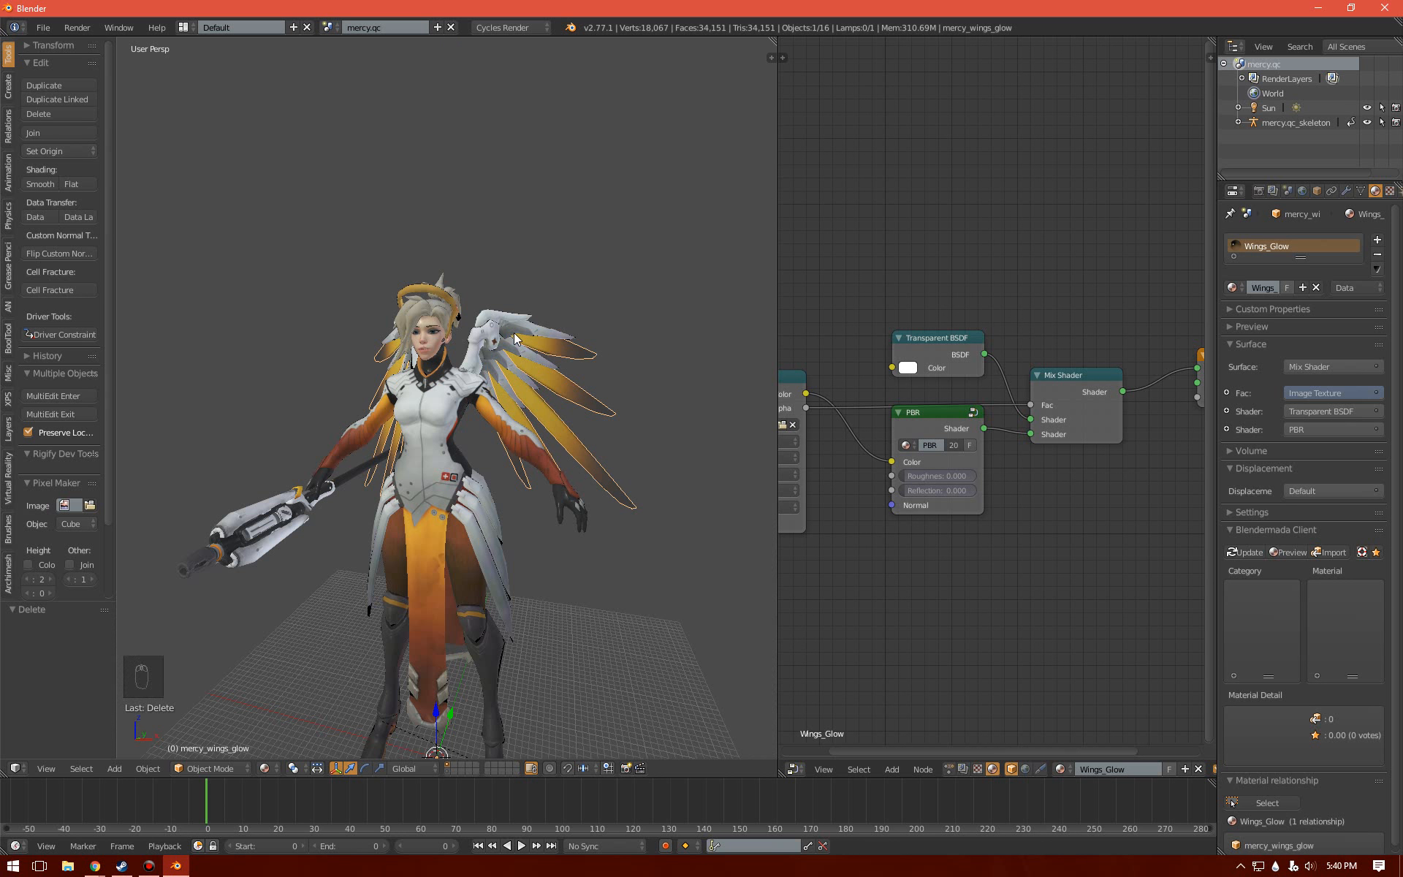